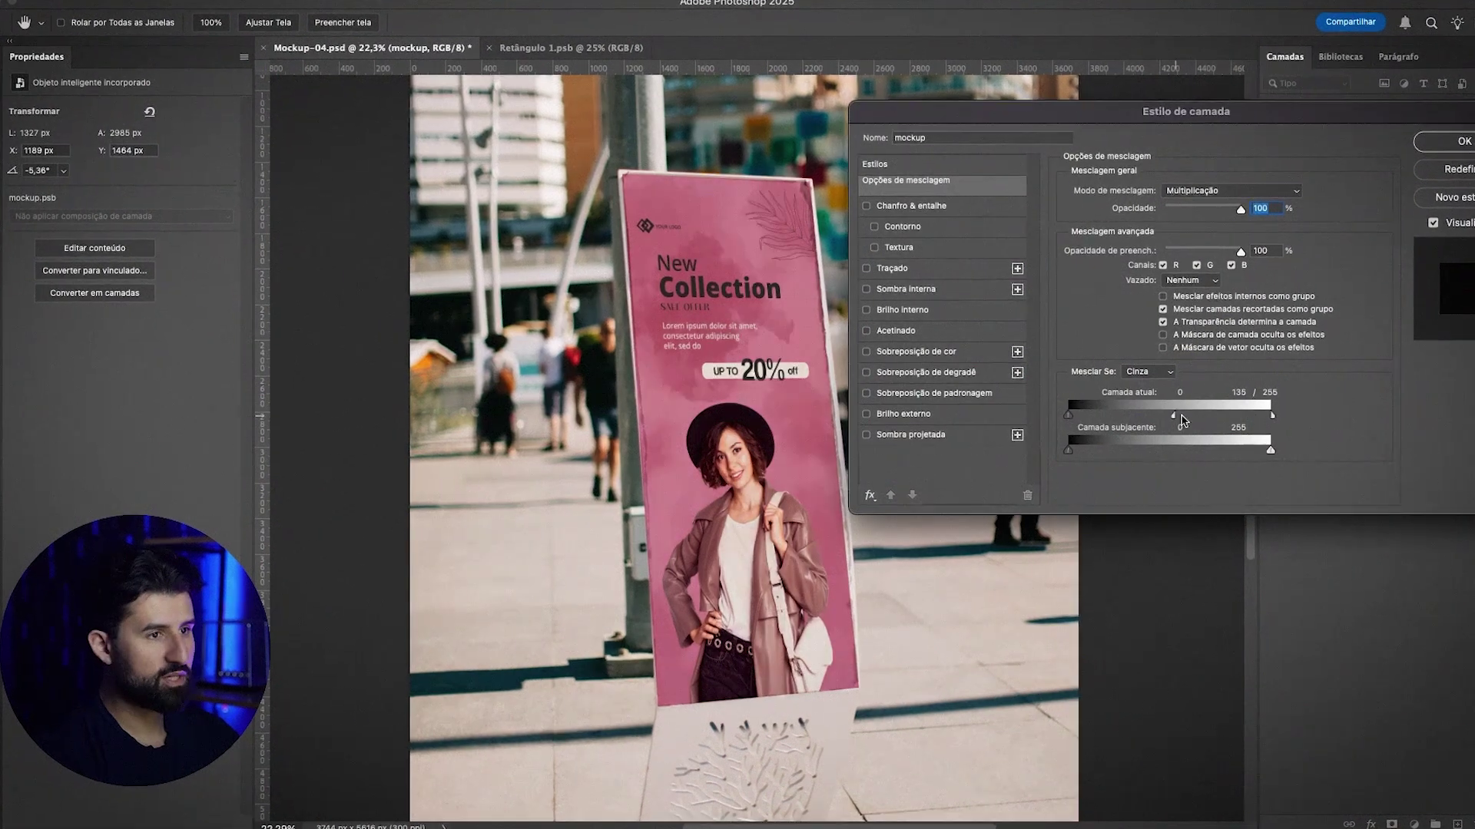
Step: Adjust the gray Blend If sliders of the mockup layer on the banner and the logotipo layer on the tote bag
{"action": "left_click_drag", "start_coordinate": [1182, 421], "coordinate": [1225, 422]}
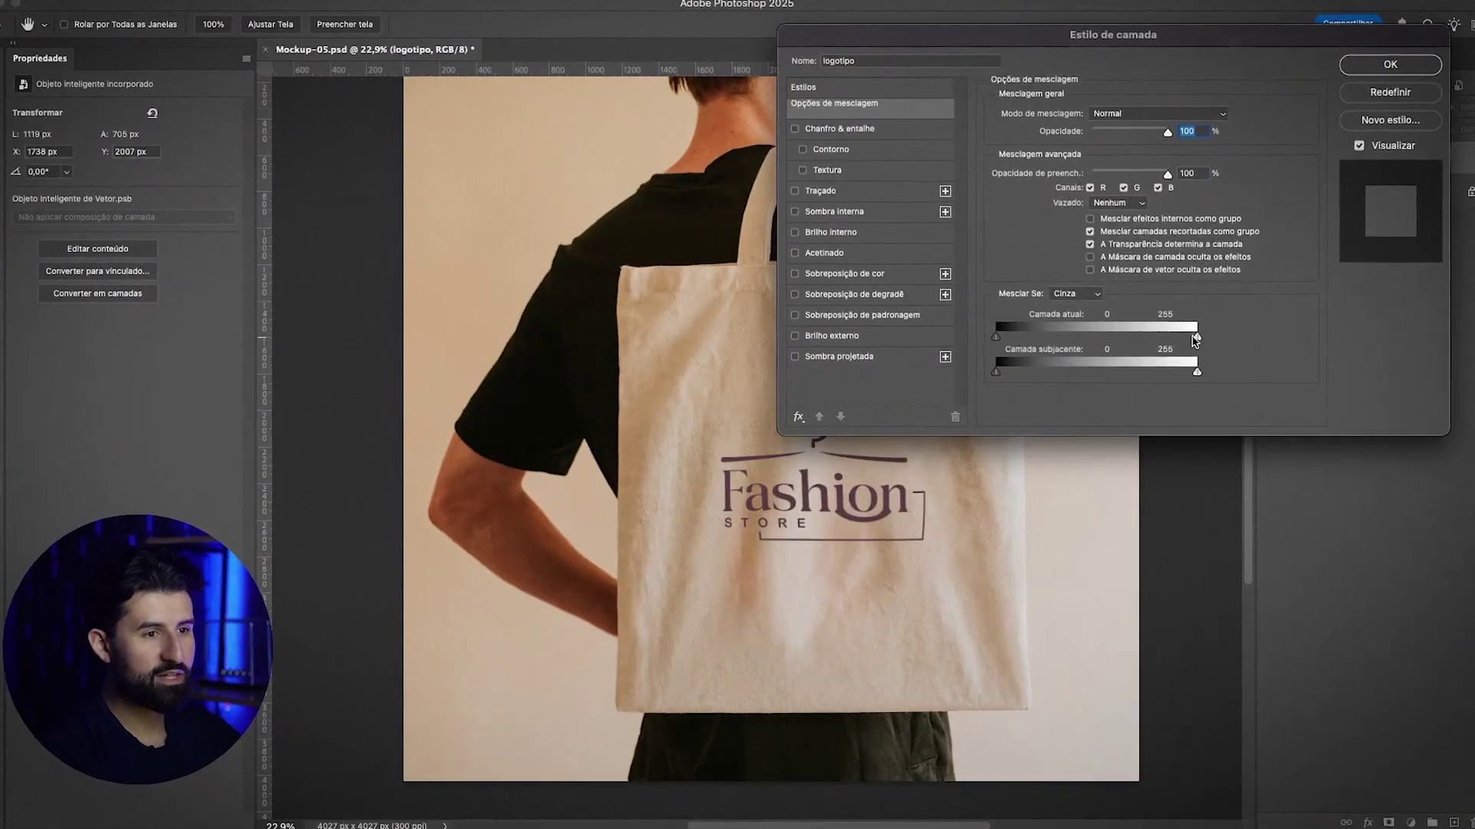
{"action": "left_click_drag", "start_coordinate": [1197, 372], "coordinate": [1155, 374]}
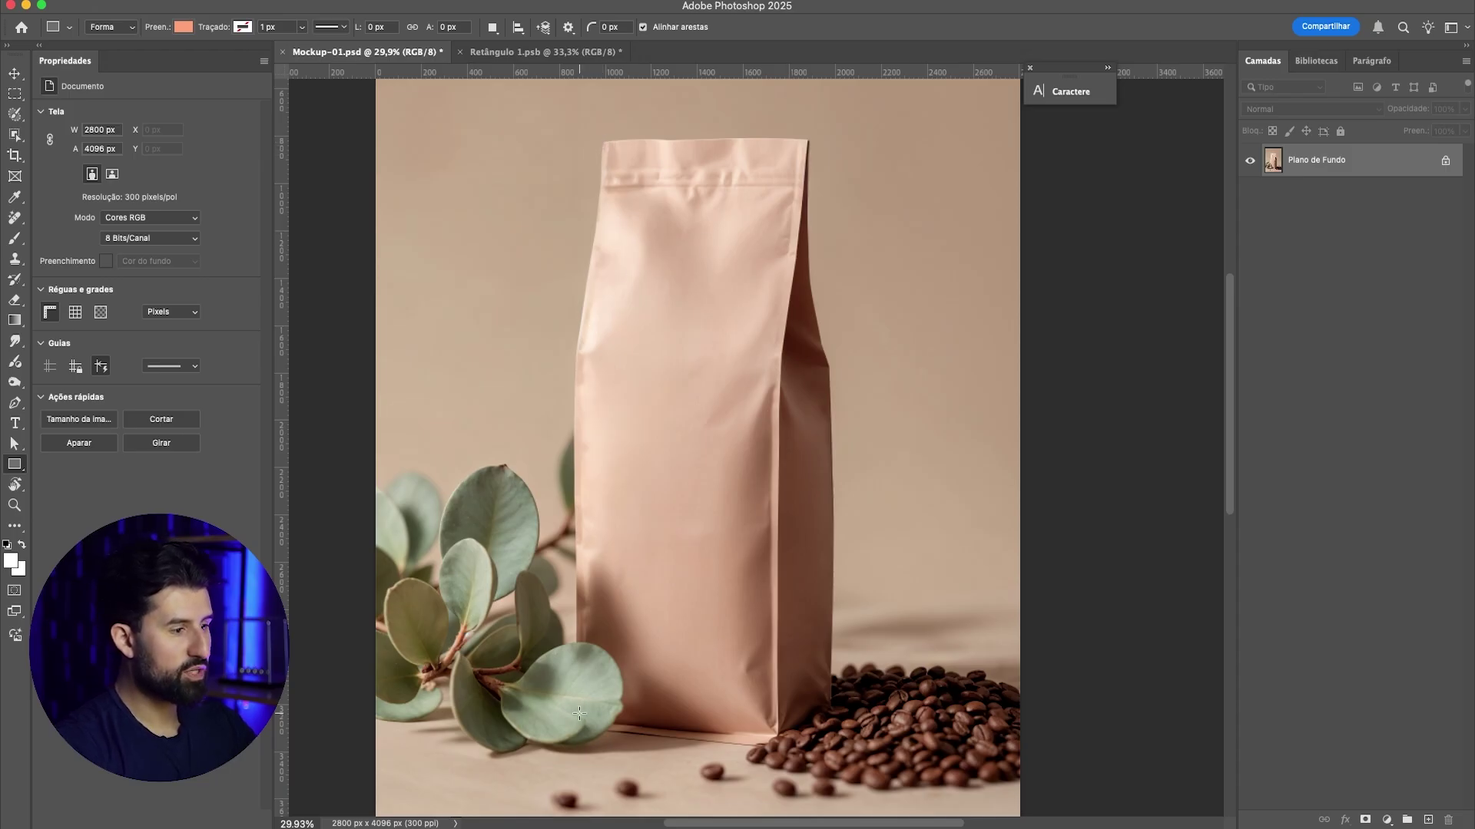
Step: Draw a rectangle about 1004 × 2450 px over the front of the coffee bag and fill it with bright orange-red
{"action": "mouse_move", "coordinate": [576, 719]}
{"action": "left_mouse_down"}
{"action": "mouse_move", "coordinate": [661, 513]}
{"action": "mouse_move", "coordinate": [768, 357]}
{"action": "mouse_move", "coordinate": [807, 138]}
{"action": "left_mouse_up"}
{"action": "left_click", "coordinate": [15, 73]}
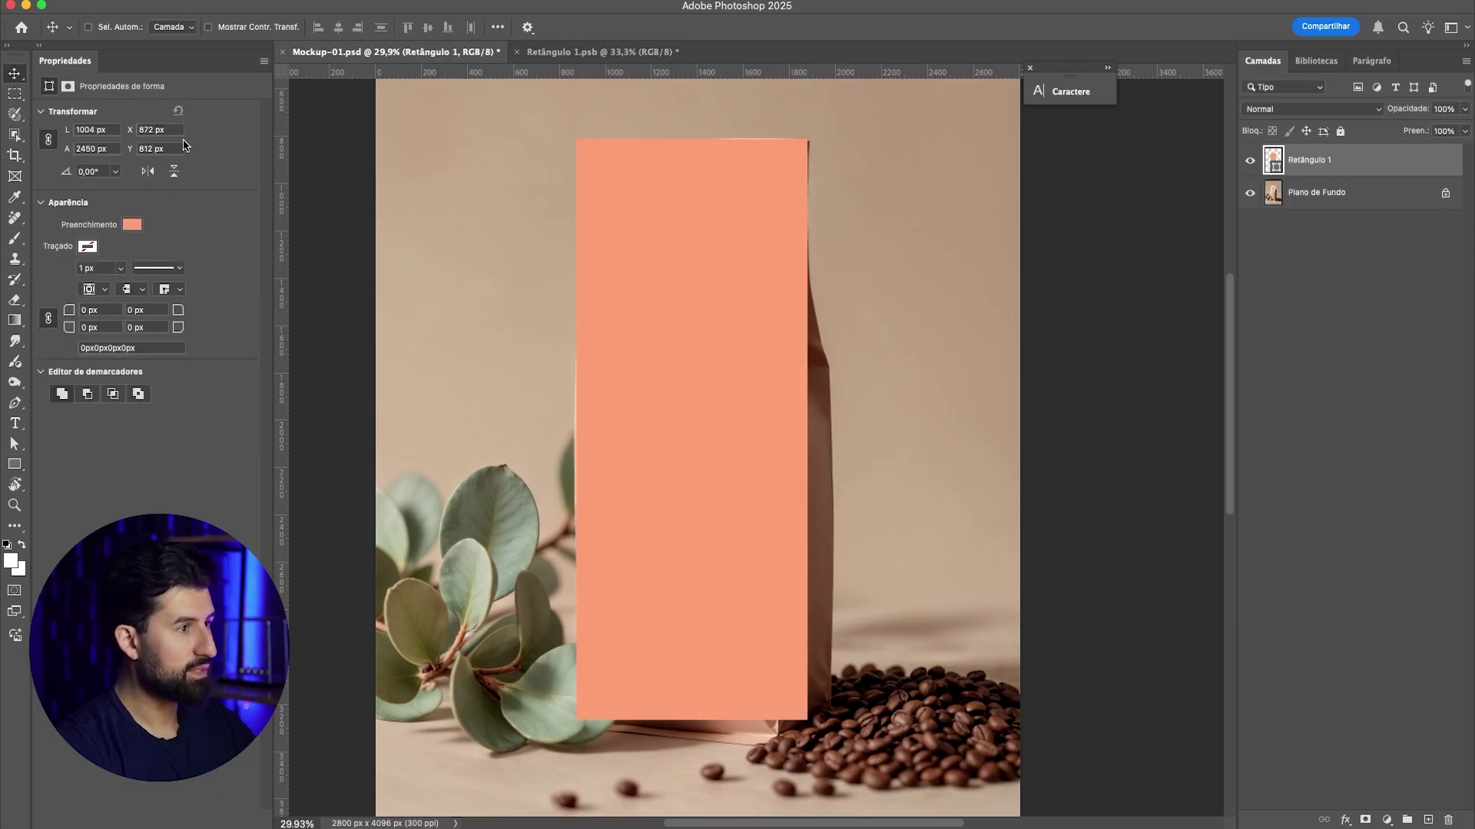
{"action": "double_click", "coordinate": [1272, 159]}
{"action": "left_click_drag", "start_coordinate": [98, 492], "coordinate": [198, 403]}
{"action": "left_click", "coordinate": [368, 394]}
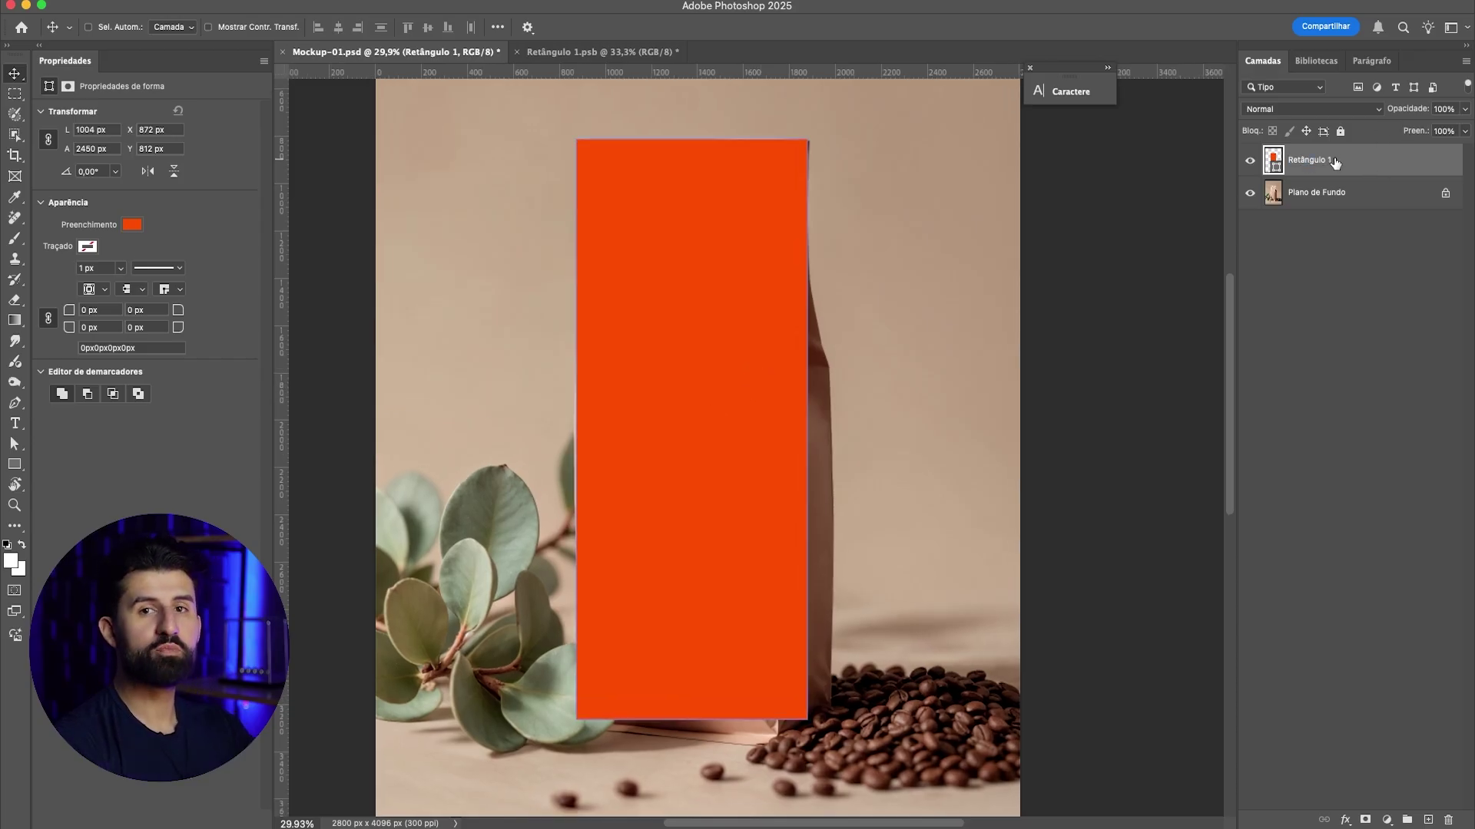
Step: Convert the rectangle layer to a smart object and rename it mockup
{"action": "right_click", "coordinate": [1359, 162]}
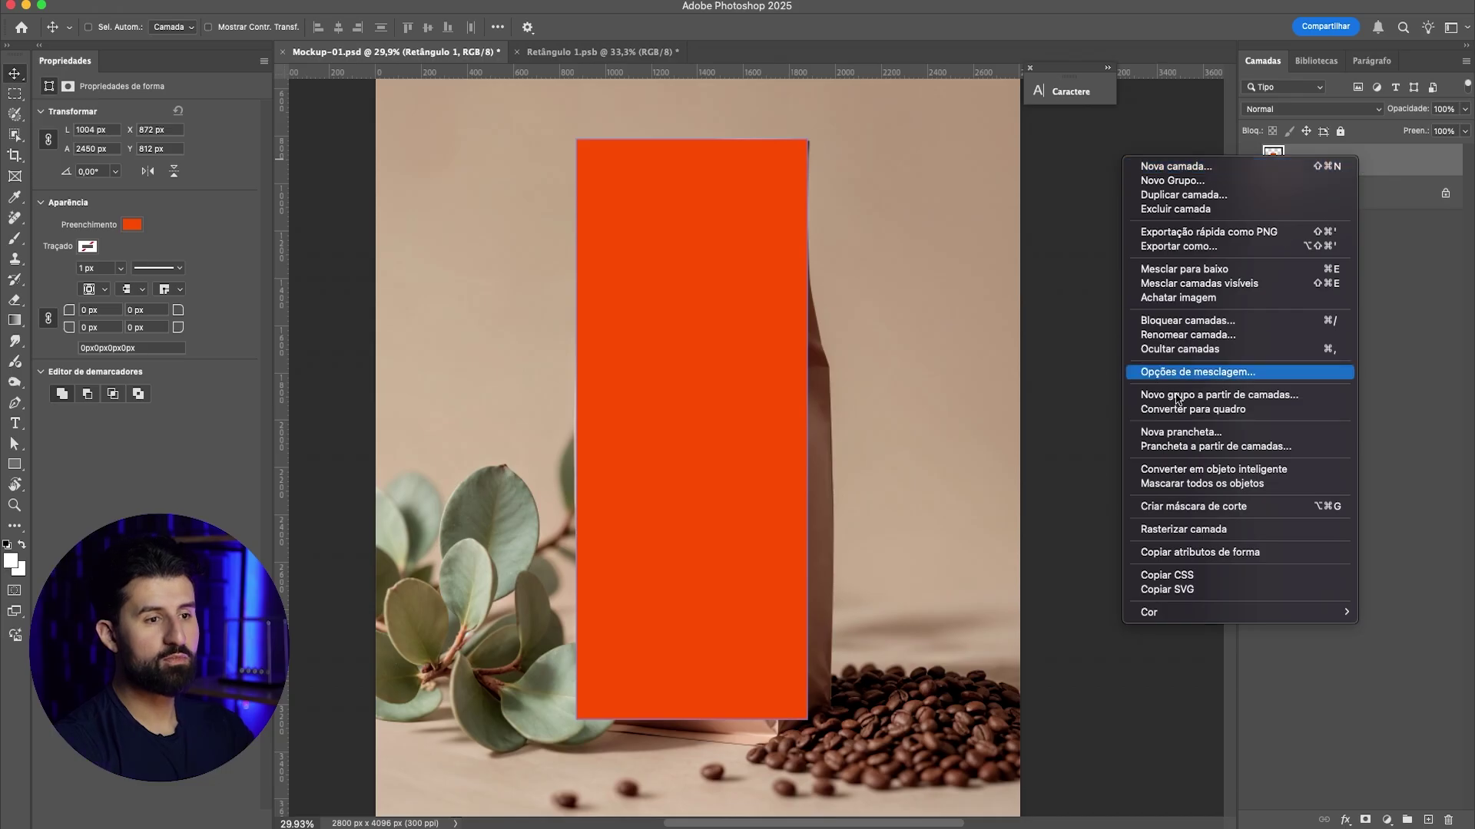
{"action": "left_click", "coordinate": [1173, 470]}
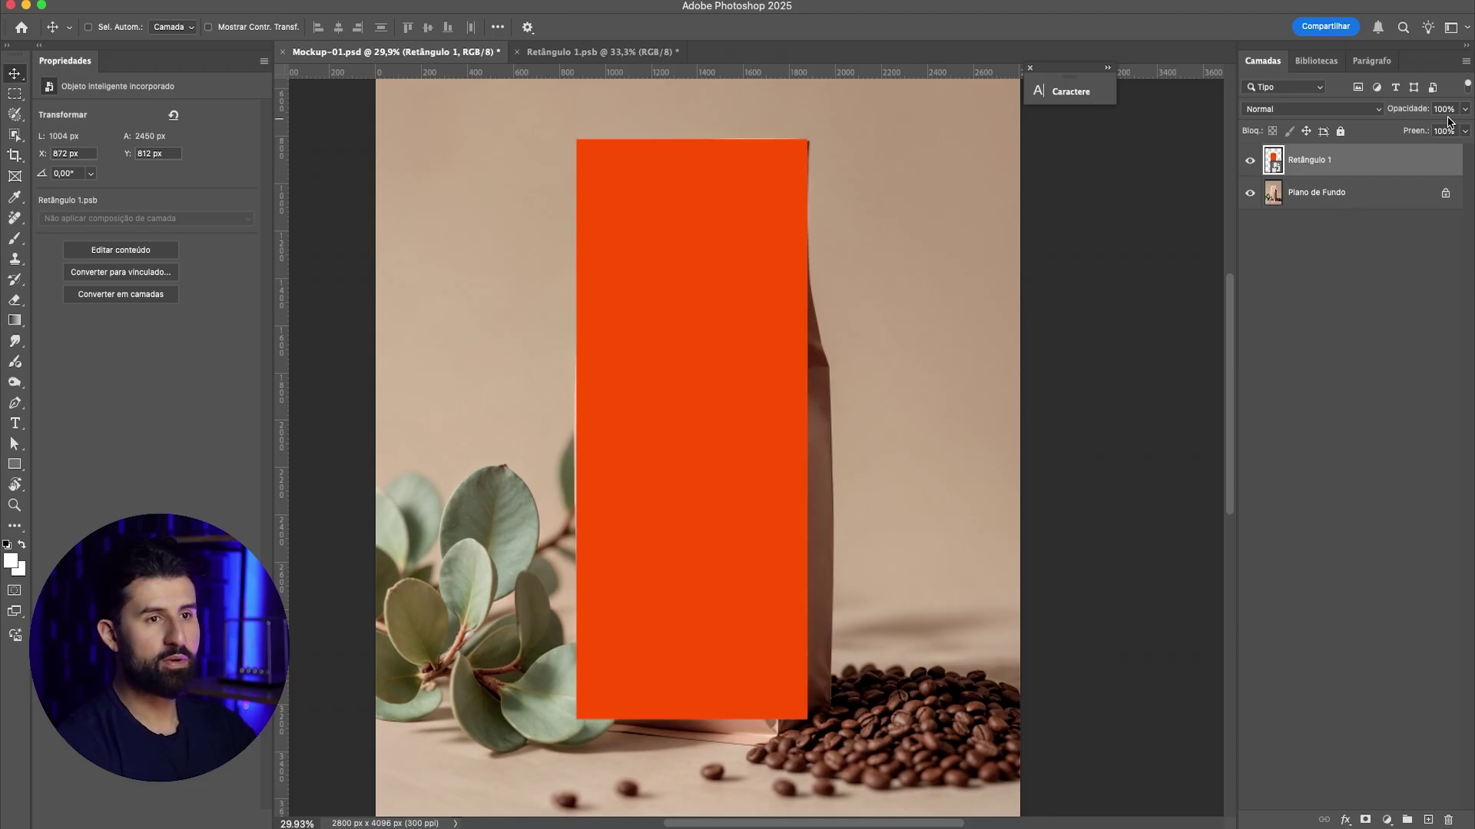
{"action": "double_click", "coordinate": [1303, 161]}
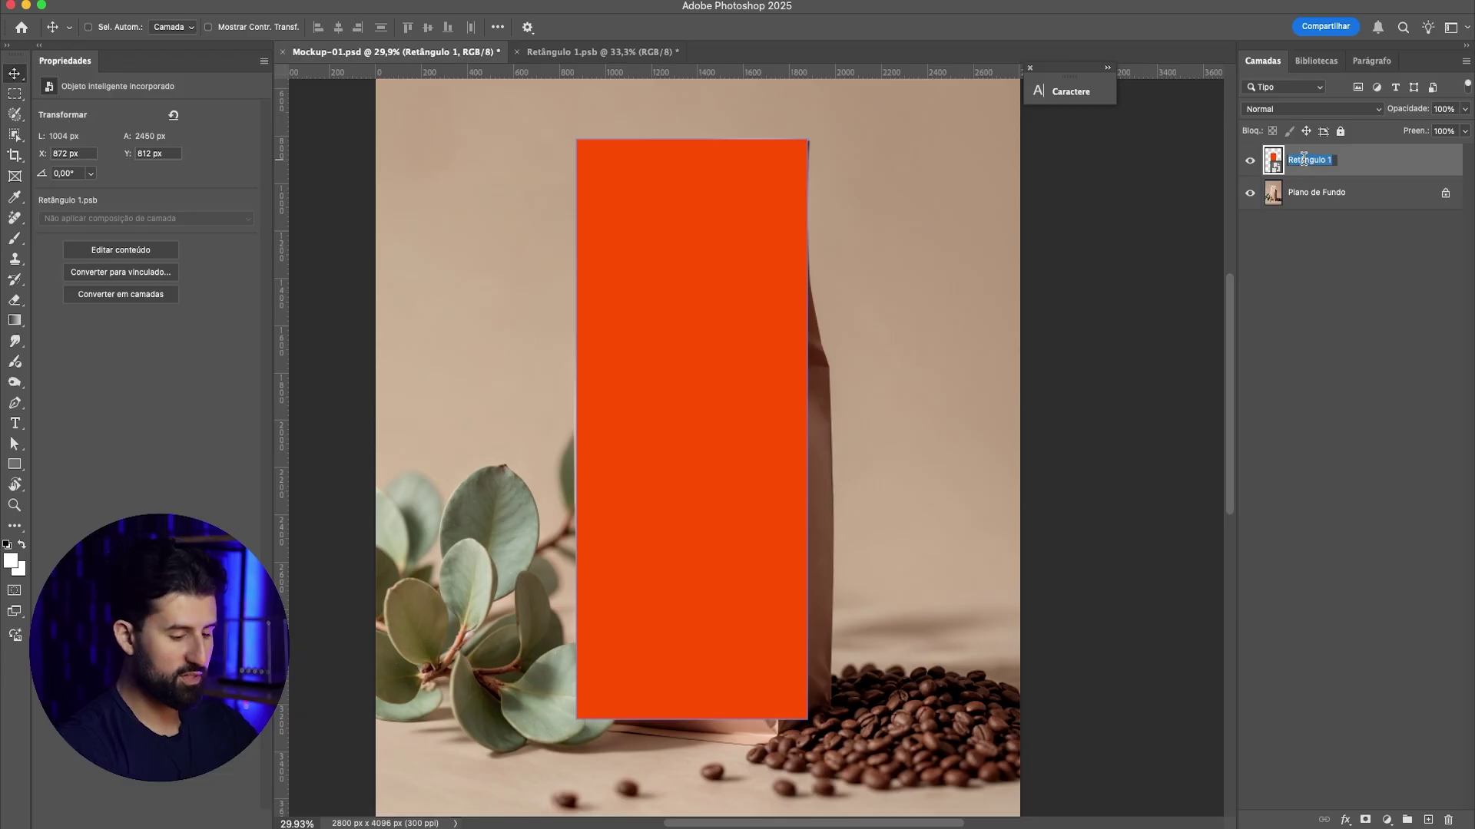
{"action": "type", "text": "mockup"}
{"action": "key", "text": "Return"}
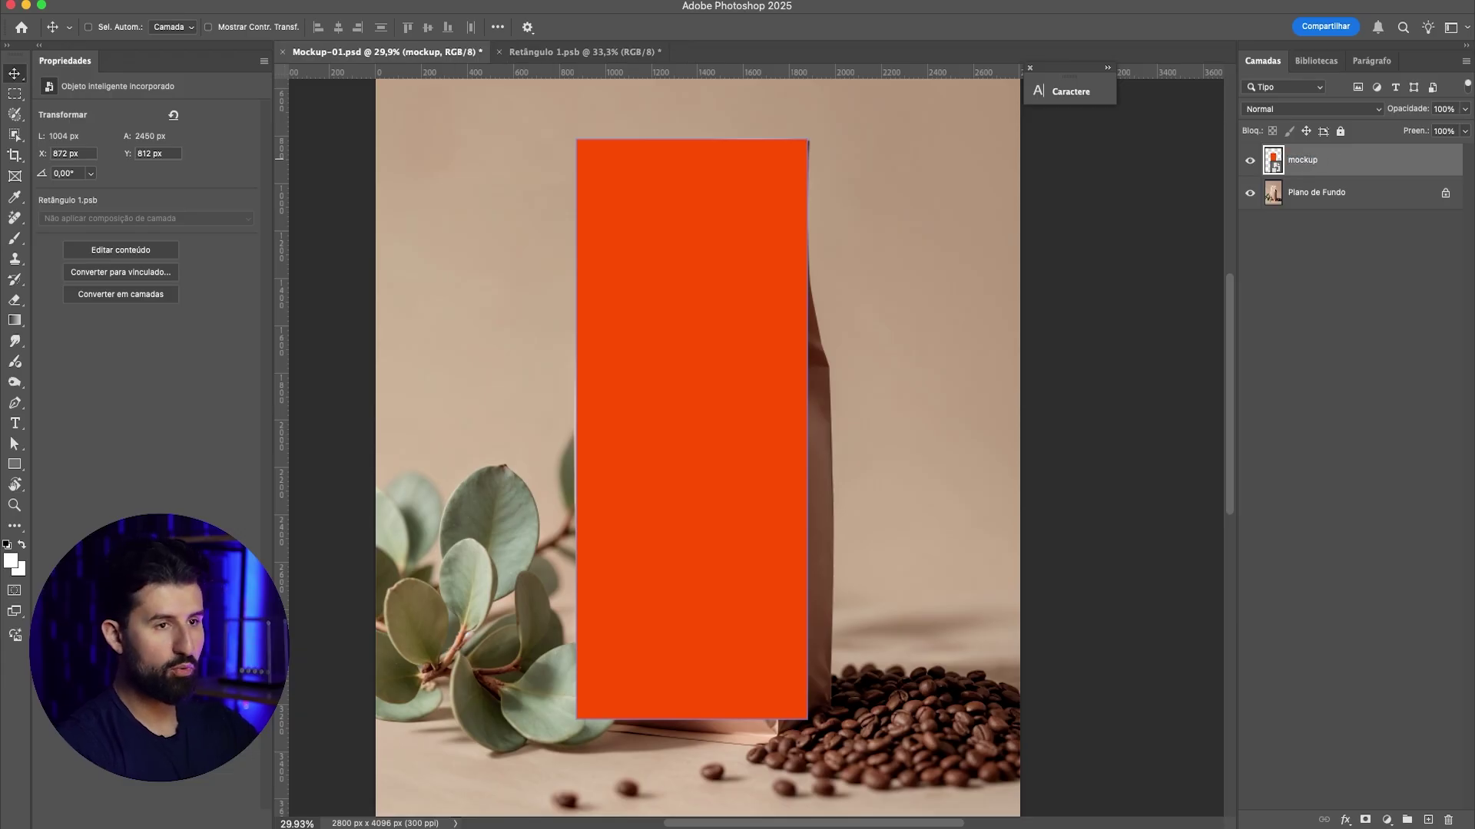
Step: Lower the mockup layer's opacity to 50%
{"action": "left_click", "coordinate": [1445, 109]}
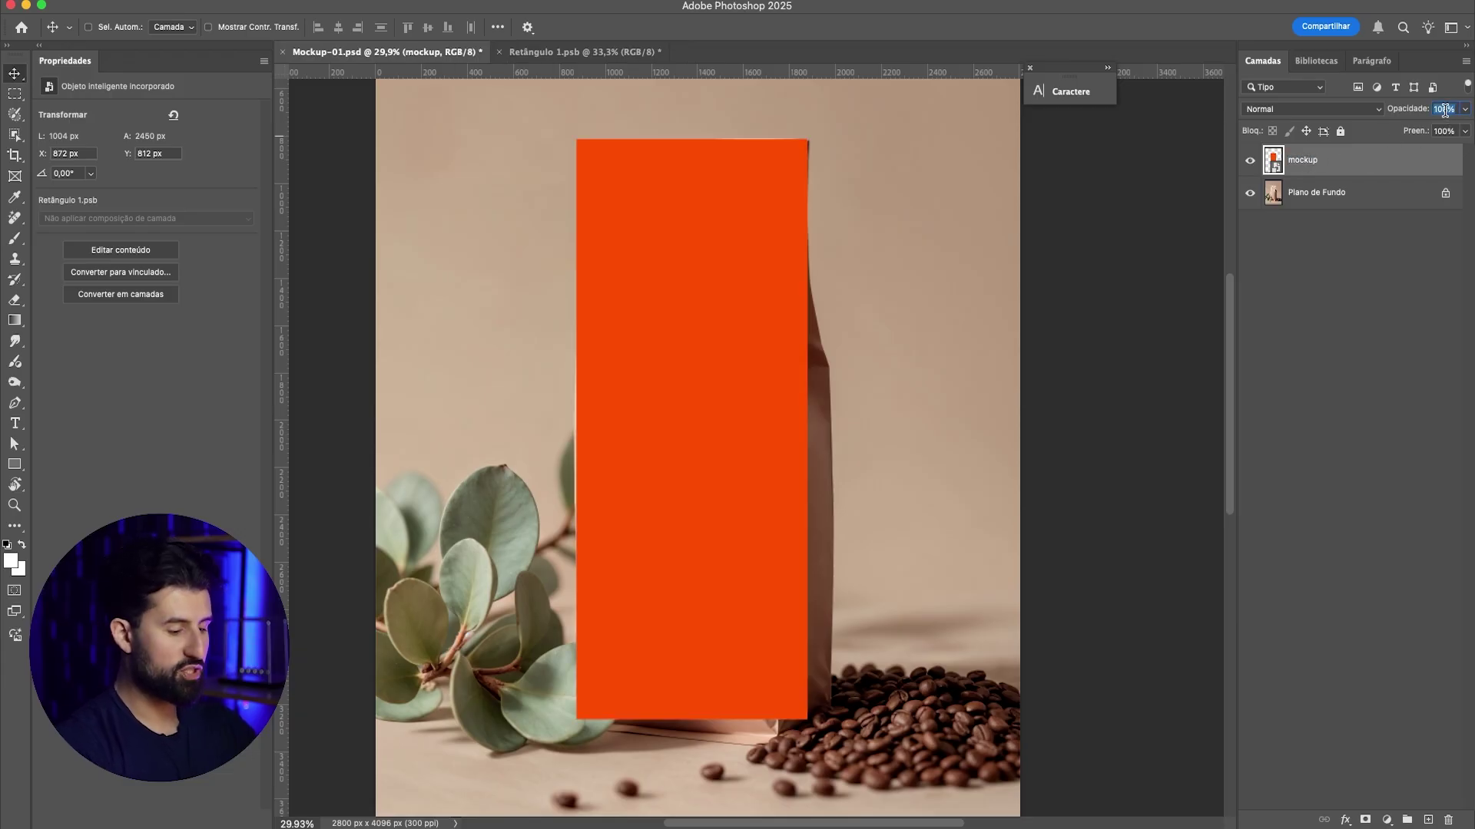
{"action": "type", "text": "50"}
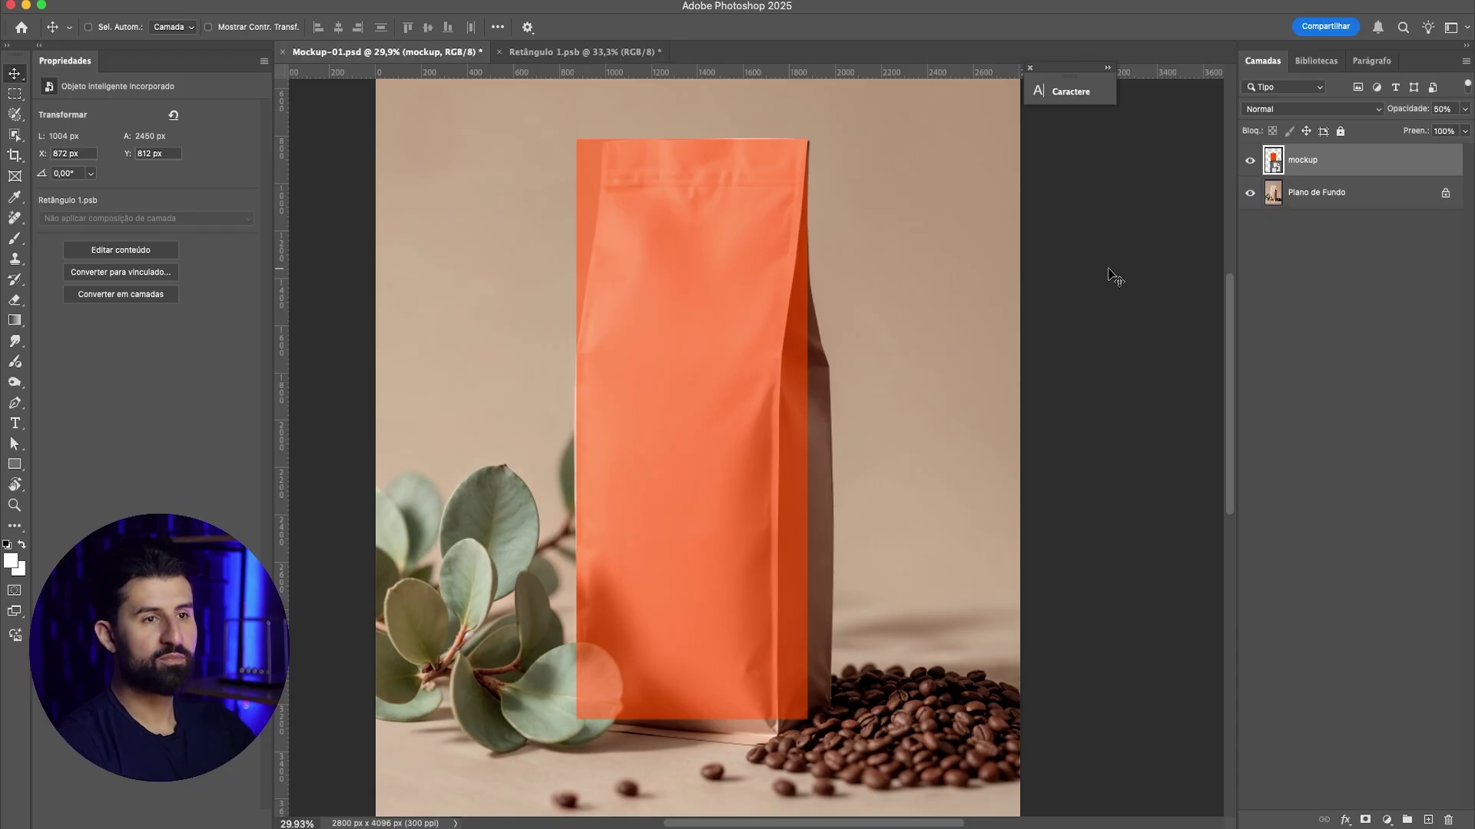
{"action": "scroll", "coordinate": [599, 436], "scroll_direction": "up", "scroll_amount": 1}
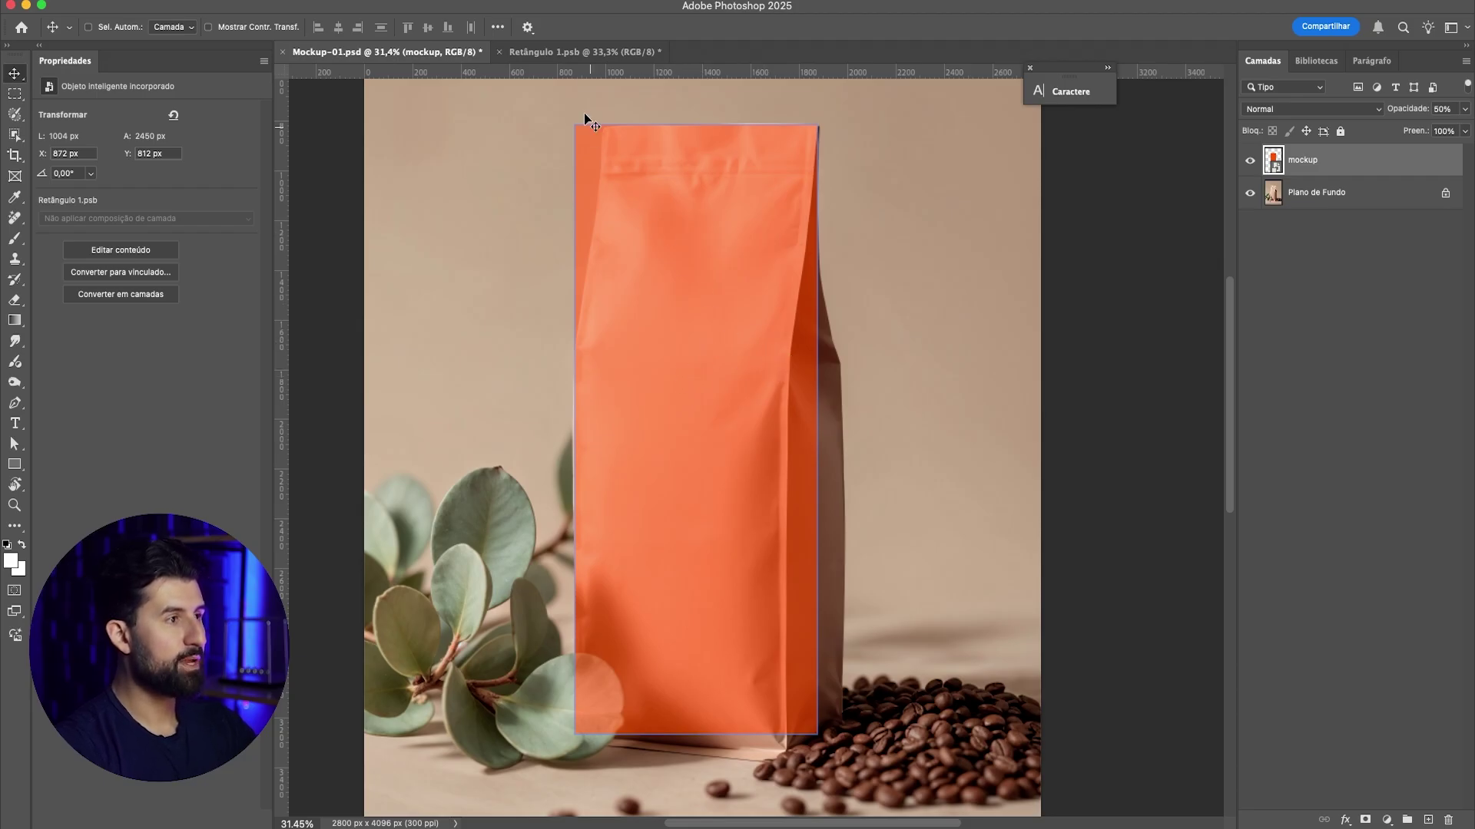
Step: Switch to the Retângulo 1.psb document and select and copy its three vector artwork layers
{"action": "left_click", "coordinate": [584, 52]}
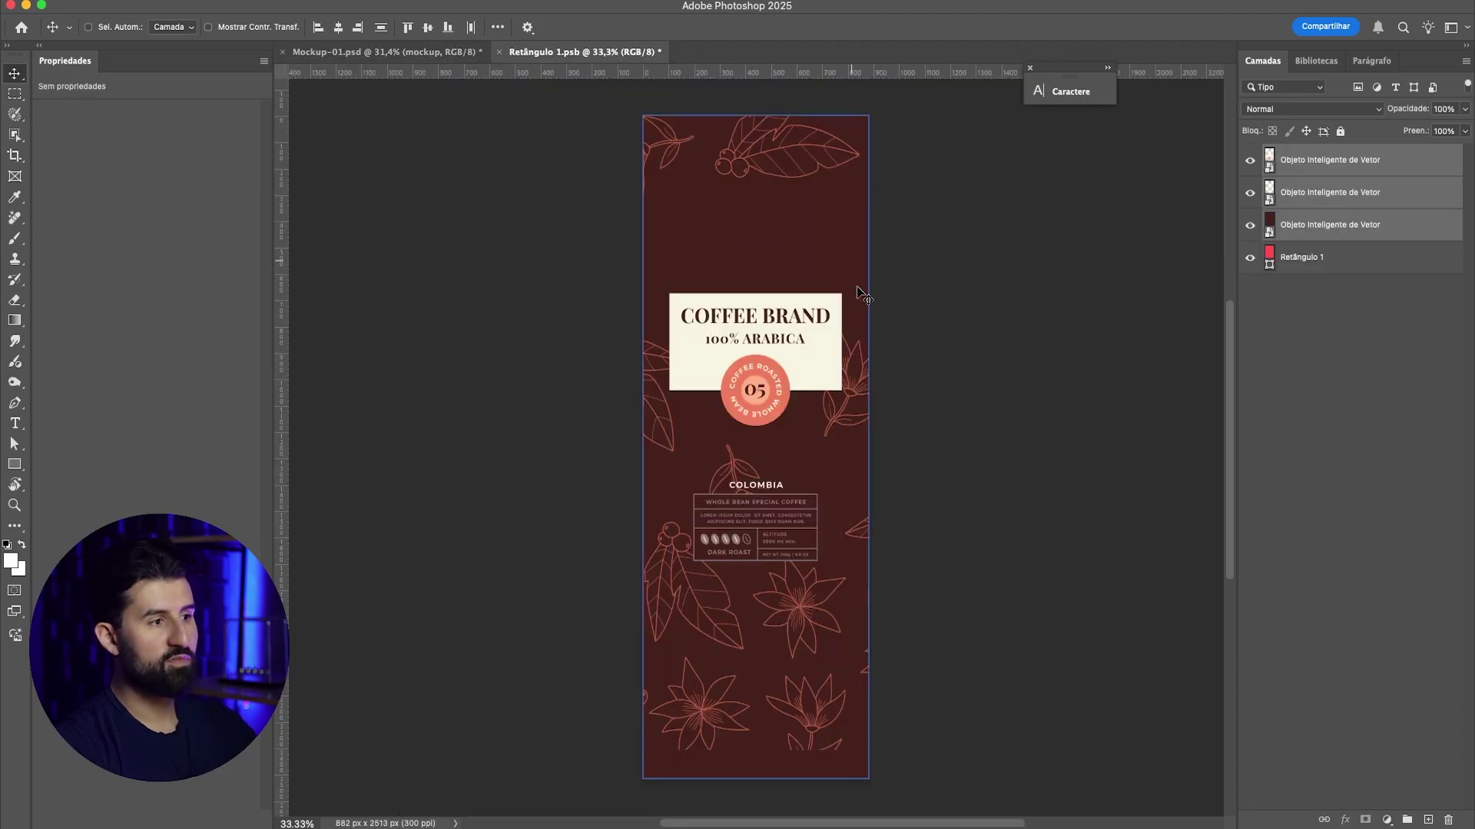
{"action": "left_click", "coordinate": [1301, 234]}
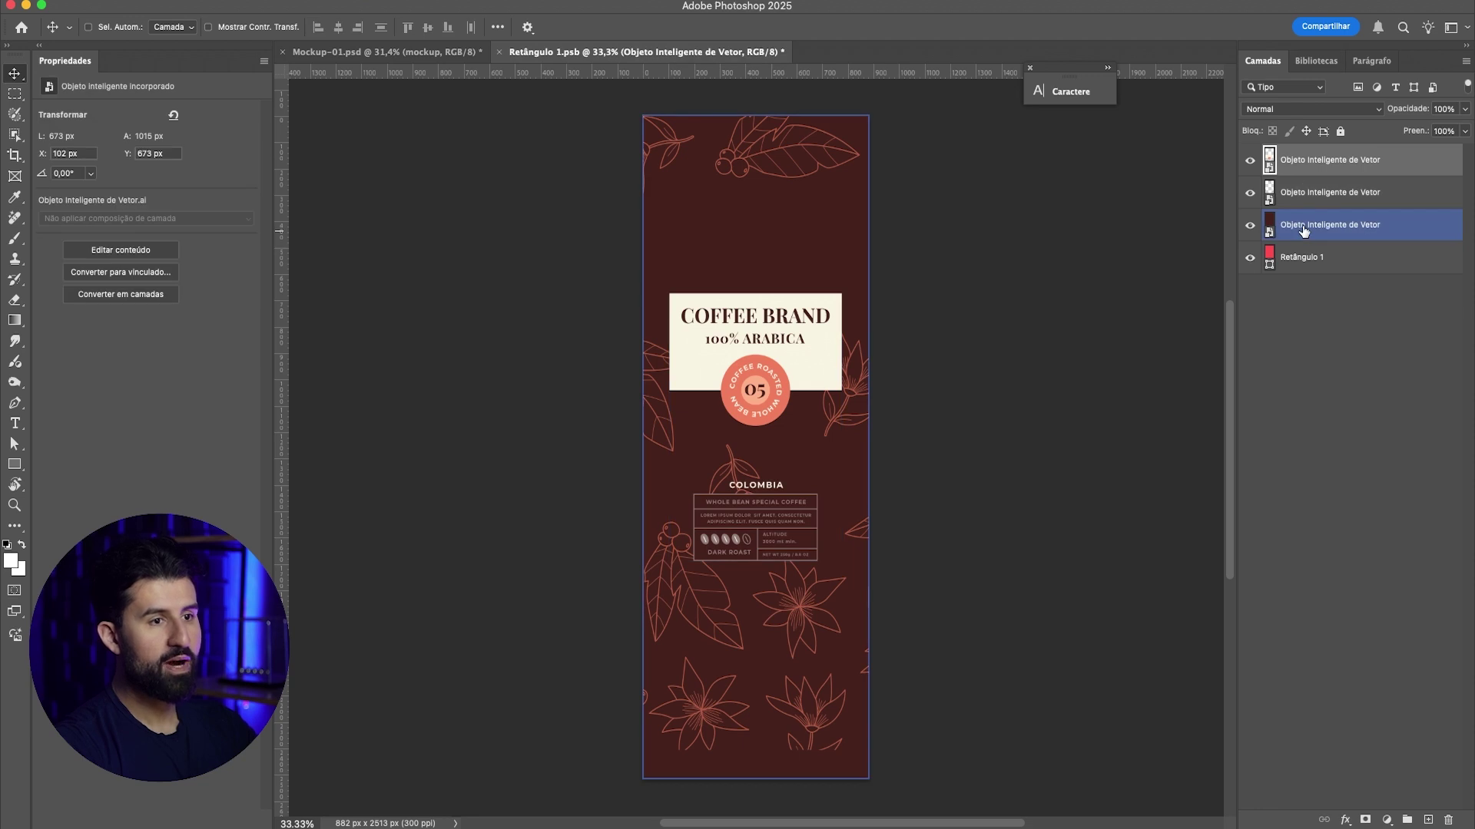
{"action": "left_click", "coordinate": [1304, 230], "text": "shift"}
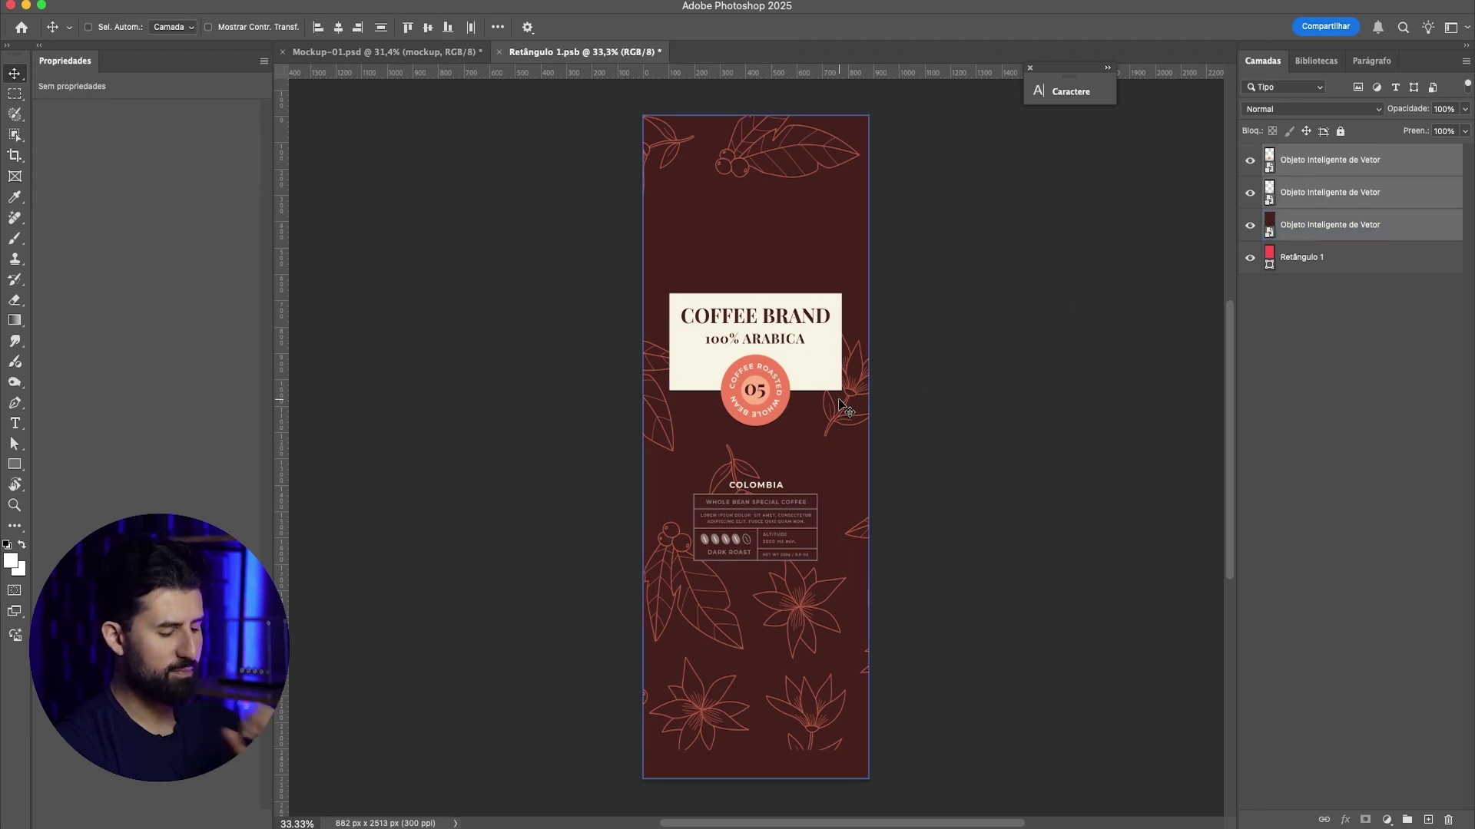
Step: Open the contents of the mockup smart object in Mockup-01.psd and paste the coffee artwork centred over the orange rectangle
{"action": "left_click", "coordinate": [384, 51]}
{"action": "double_click", "coordinate": [1271, 160]}
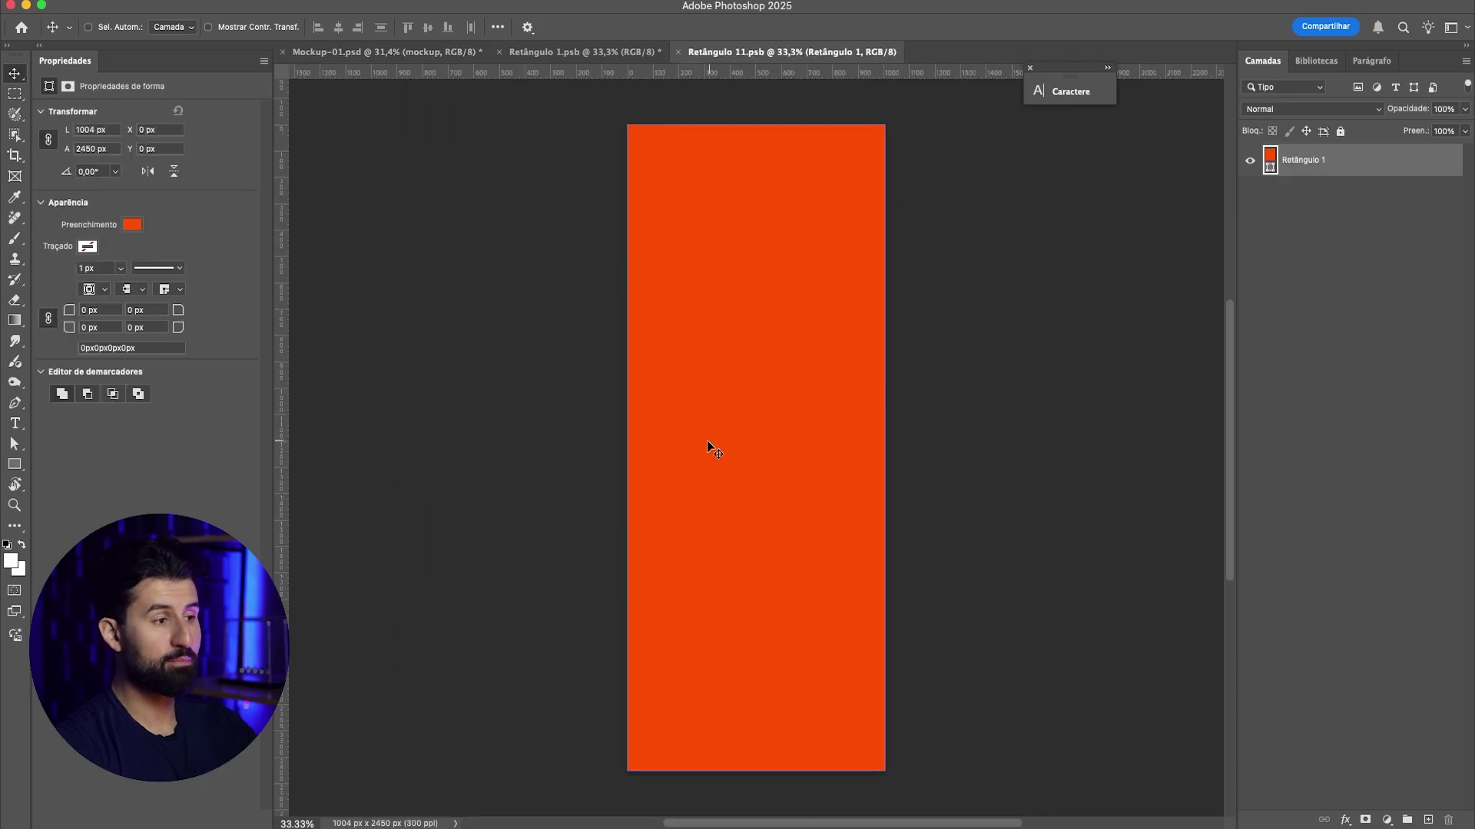
{"action": "key", "text": "ctrl+v"}
{"action": "key", "text": "ctrl+t"}
{"action": "left_click_drag", "start_coordinate": [823, 568], "coordinate": [783, 544]}
{"action": "key", "text": "Return"}
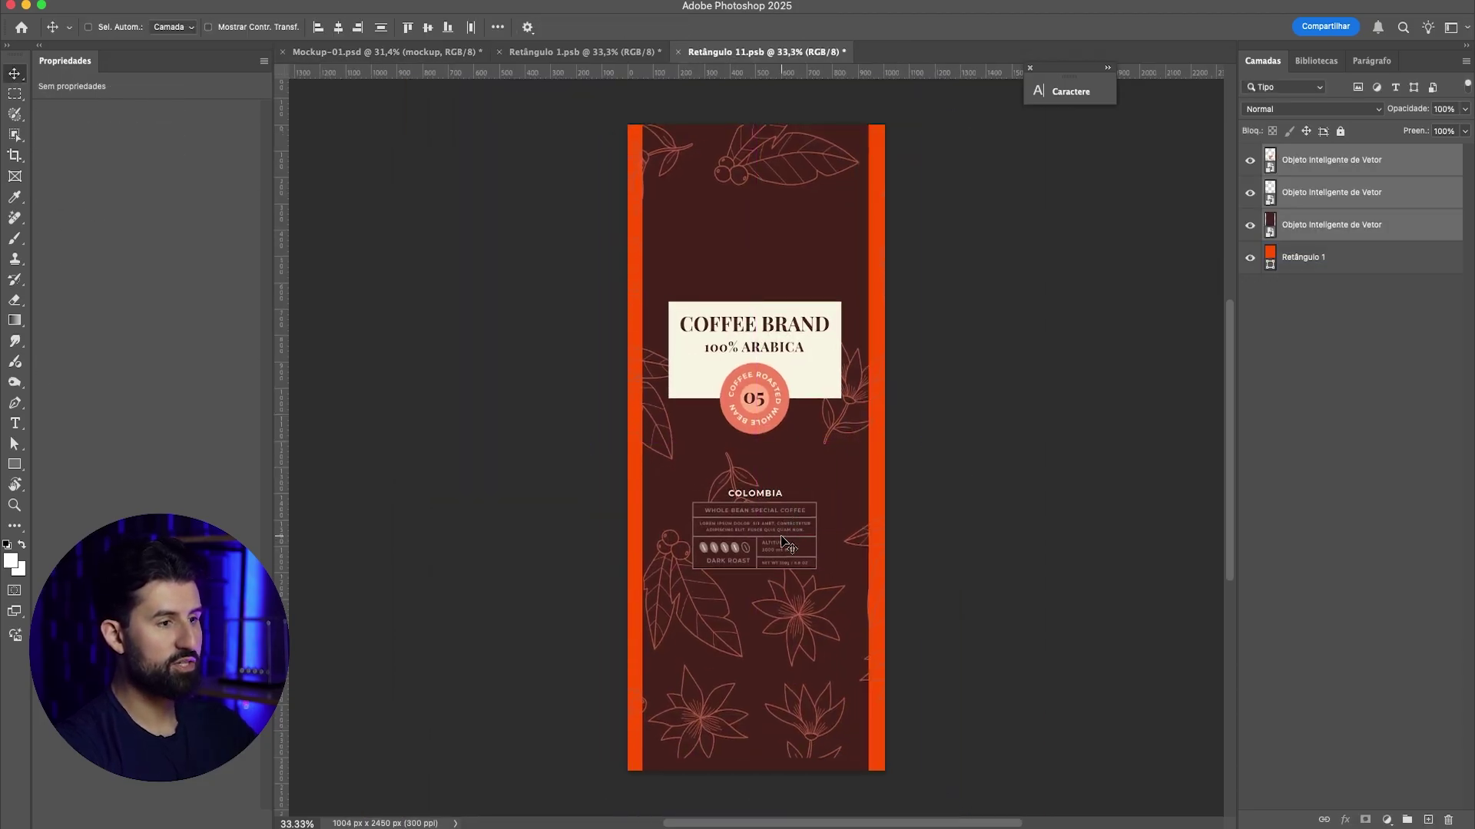
Step: Enlarge the dark brown background layer so it covers the full width and height of the orange rectangle
{"action": "left_click", "coordinate": [1324, 226]}
{"action": "key", "text": "super+t"}
{"action": "left_click_drag", "start_coordinate": [876, 457], "coordinate": [890, 457]}
{"action": "left_click_drag", "start_coordinate": [641, 453], "coordinate": [613, 455]}
{"action": "left_click_drag", "start_coordinate": [754, 124], "coordinate": [753, 119]}
{"action": "key", "text": "Return"}
Step: Scale the COFFEE BRAND label artwork up to about 775 px wide and move it down to about Y 642 px
{"action": "left_click", "coordinate": [771, 317], "text": "super"}
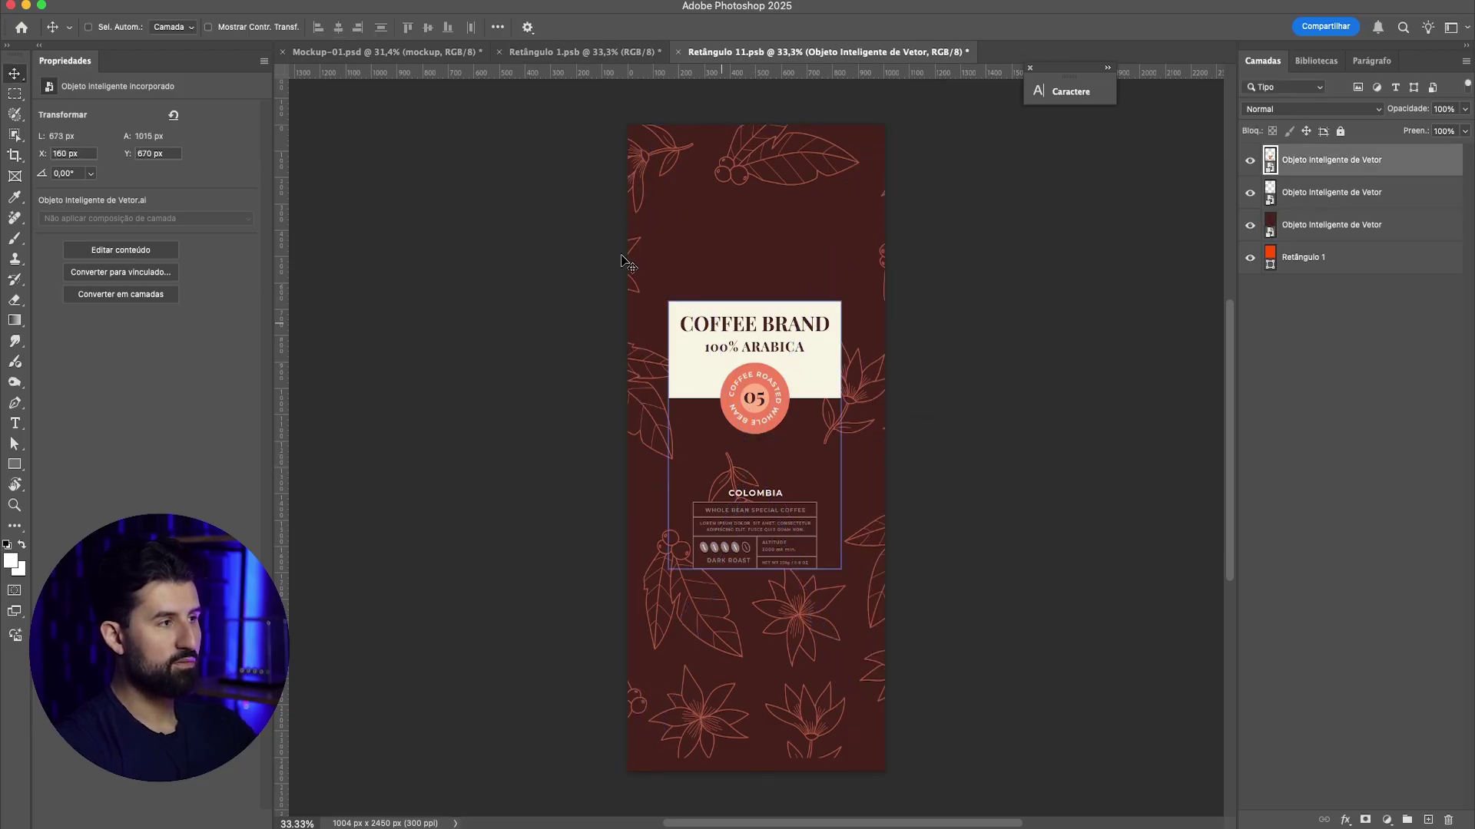
{"action": "key", "text": "super+t"}
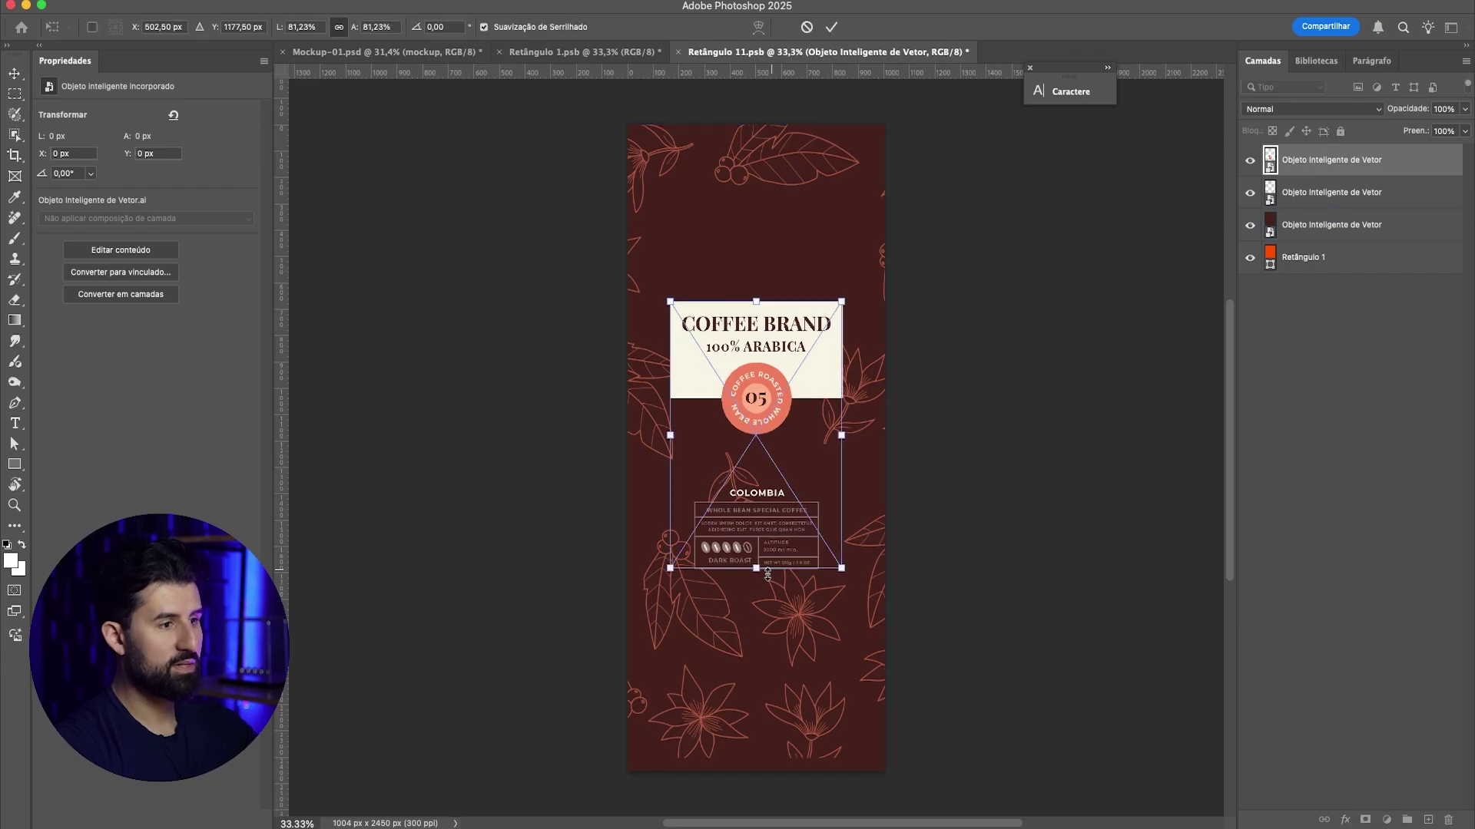
{"action": "left_click_drag", "start_coordinate": [759, 570], "coordinate": [759, 591]}
{"action": "key", "text": "Return"}
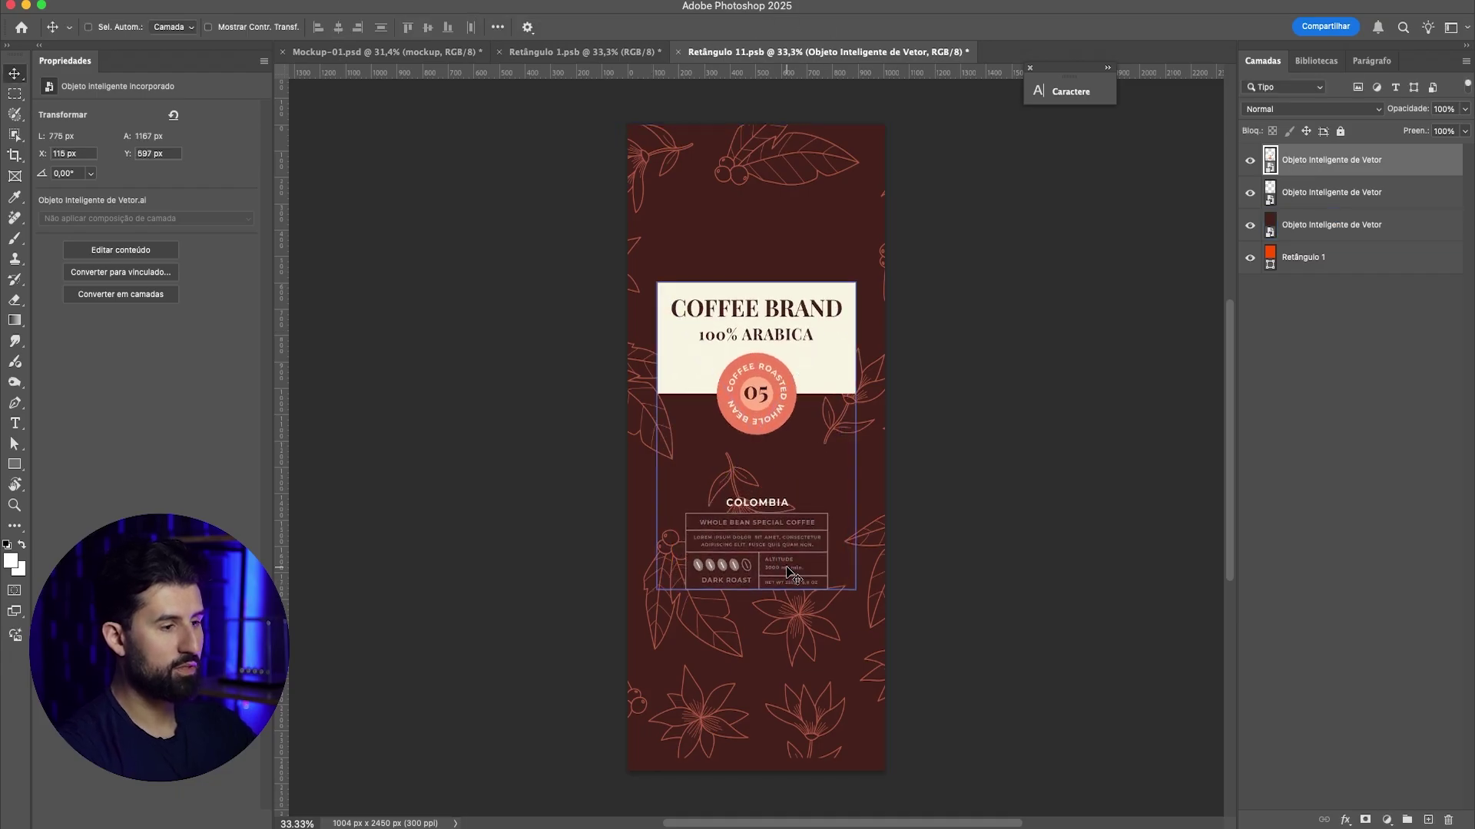
{"action": "left_click_drag", "start_coordinate": [807, 415], "coordinate": [807, 427]}
Step: Save and close the smart object's contents to update the artwork in Mockup-01.psd
{"action": "key", "text": "super+s"}
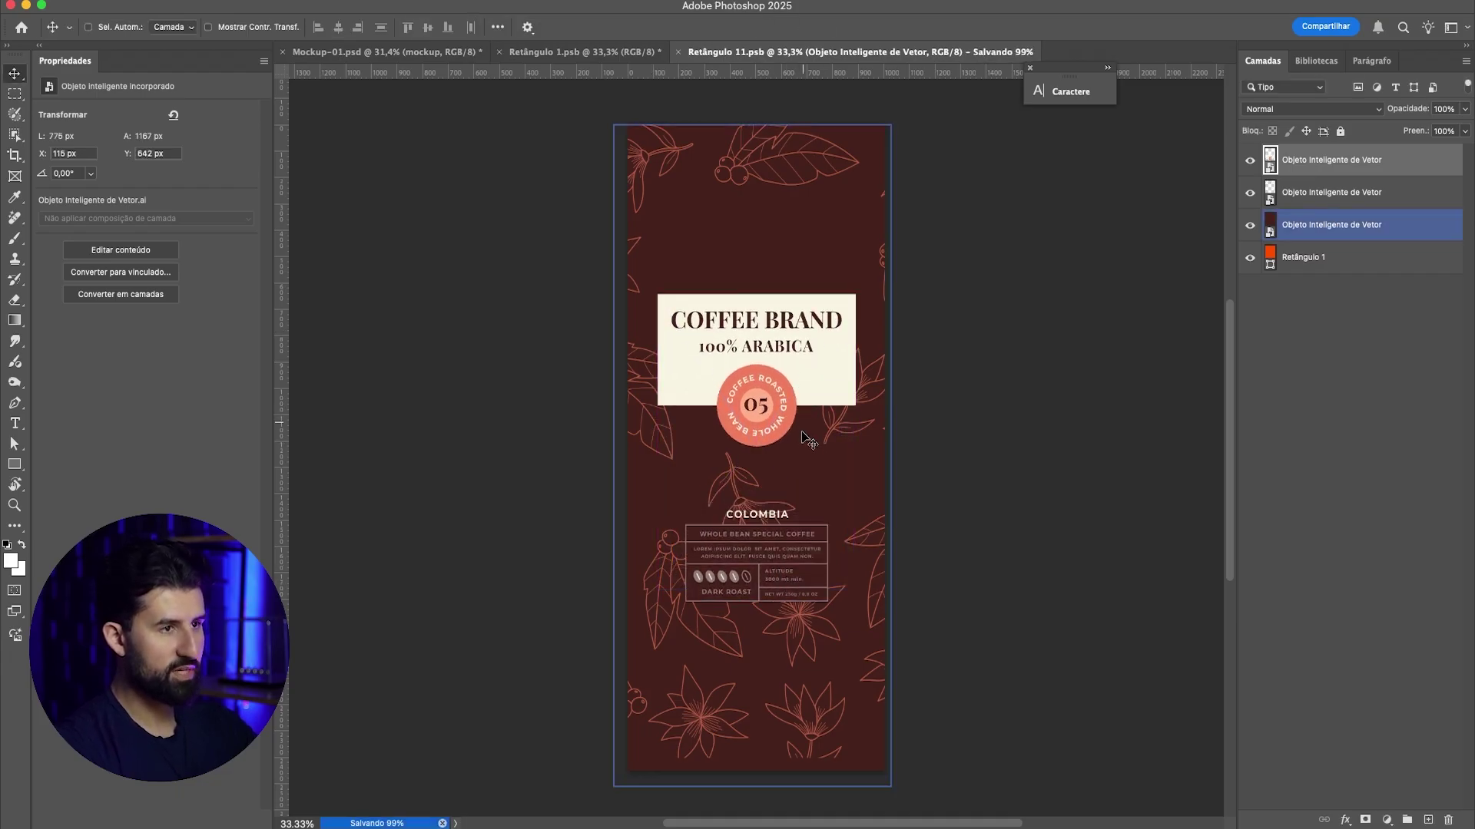
{"action": "key", "text": "super+w"}
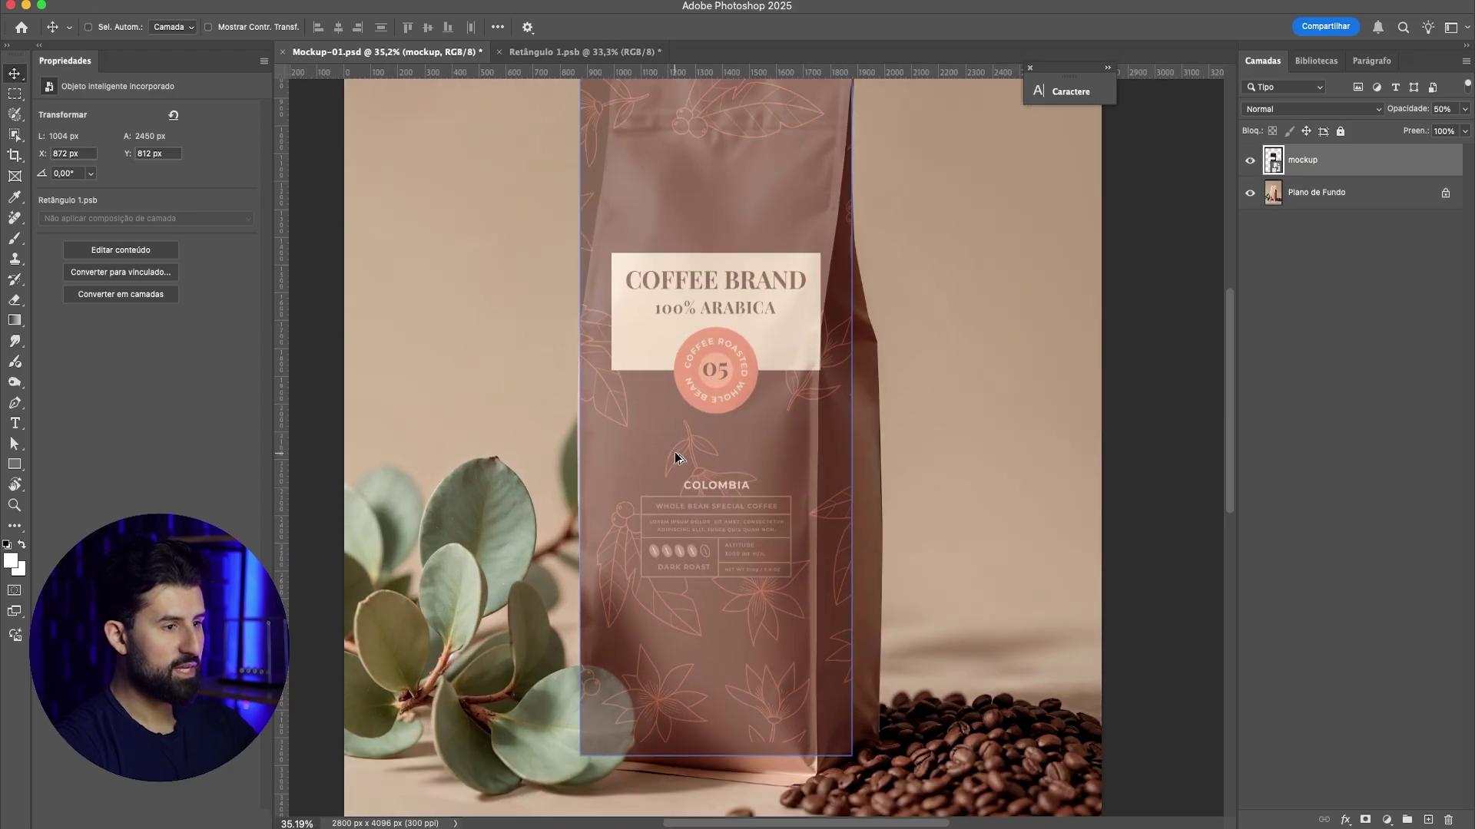
{"action": "scroll", "coordinate": [757, 473], "scroll_direction": "down", "scroll_amount": 2}
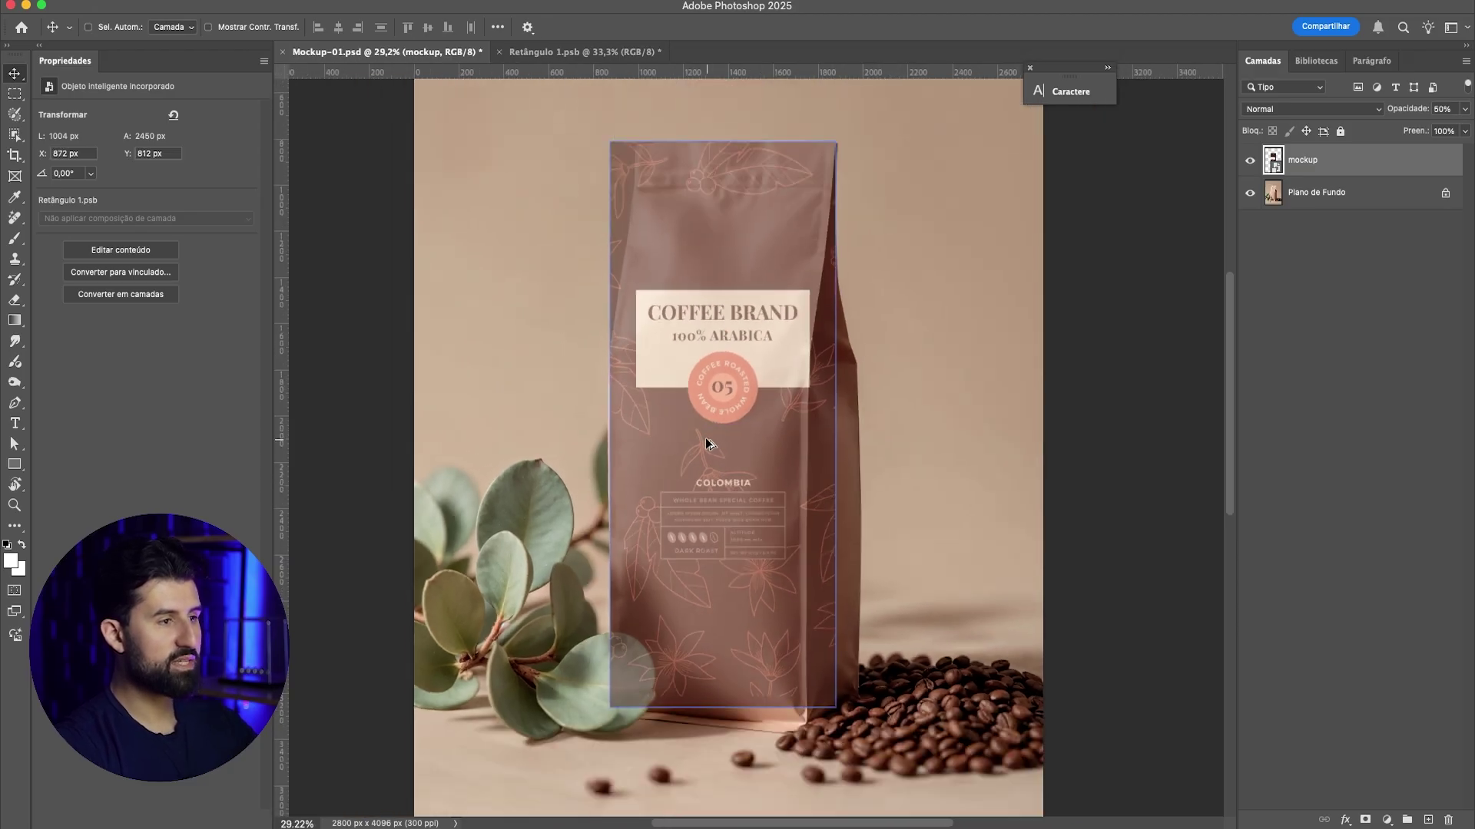
{"action": "scroll", "coordinate": [654, 415], "scroll_direction": "up", "scroll_amount": 1}
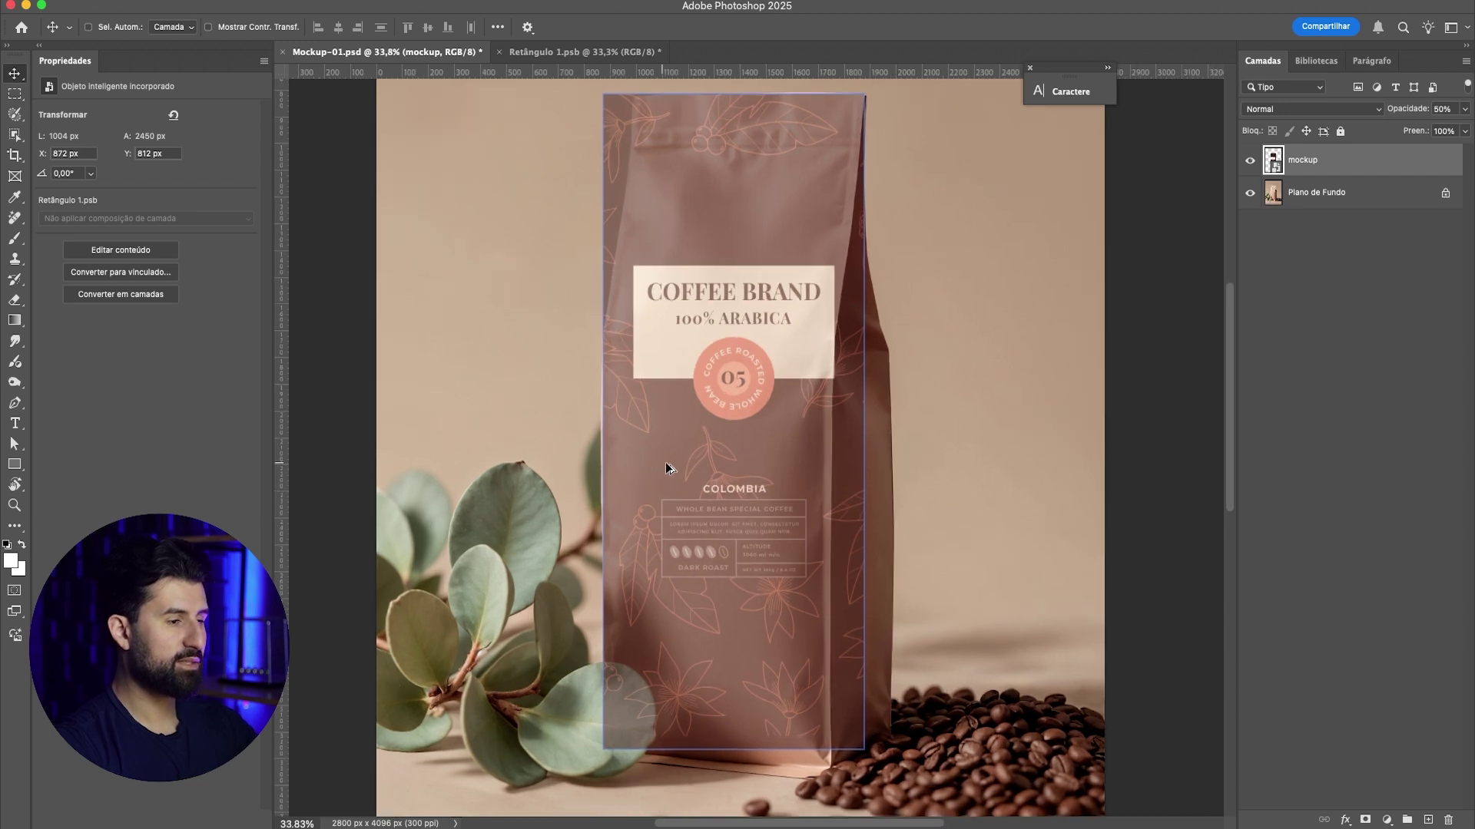
{"action": "scroll", "coordinate": [666, 462], "scroll_direction": "down", "scroll_amount": 1}
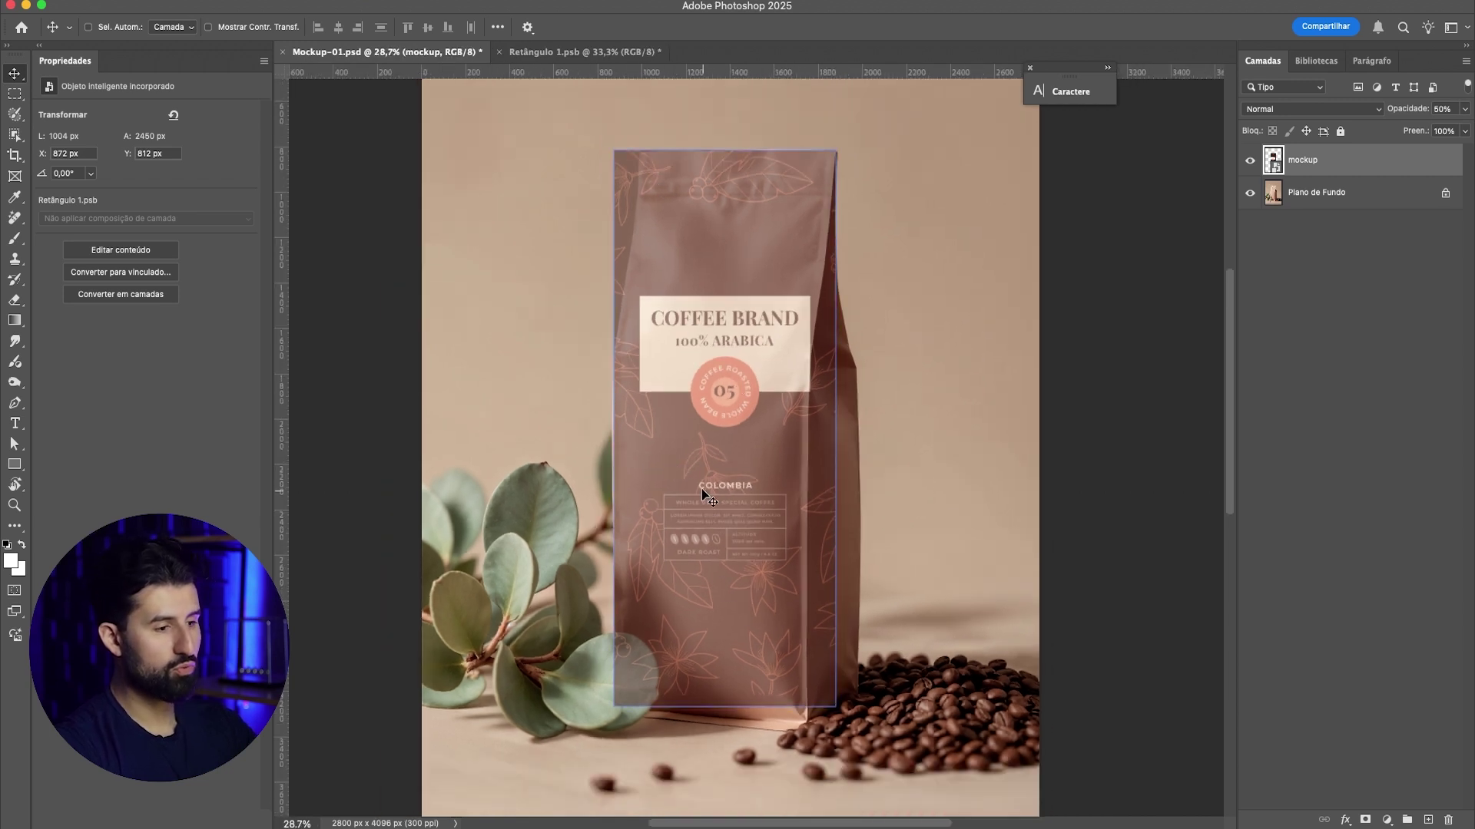
{"action": "scroll", "coordinate": [681, 541], "scroll_direction": "up", "scroll_amount": 2}
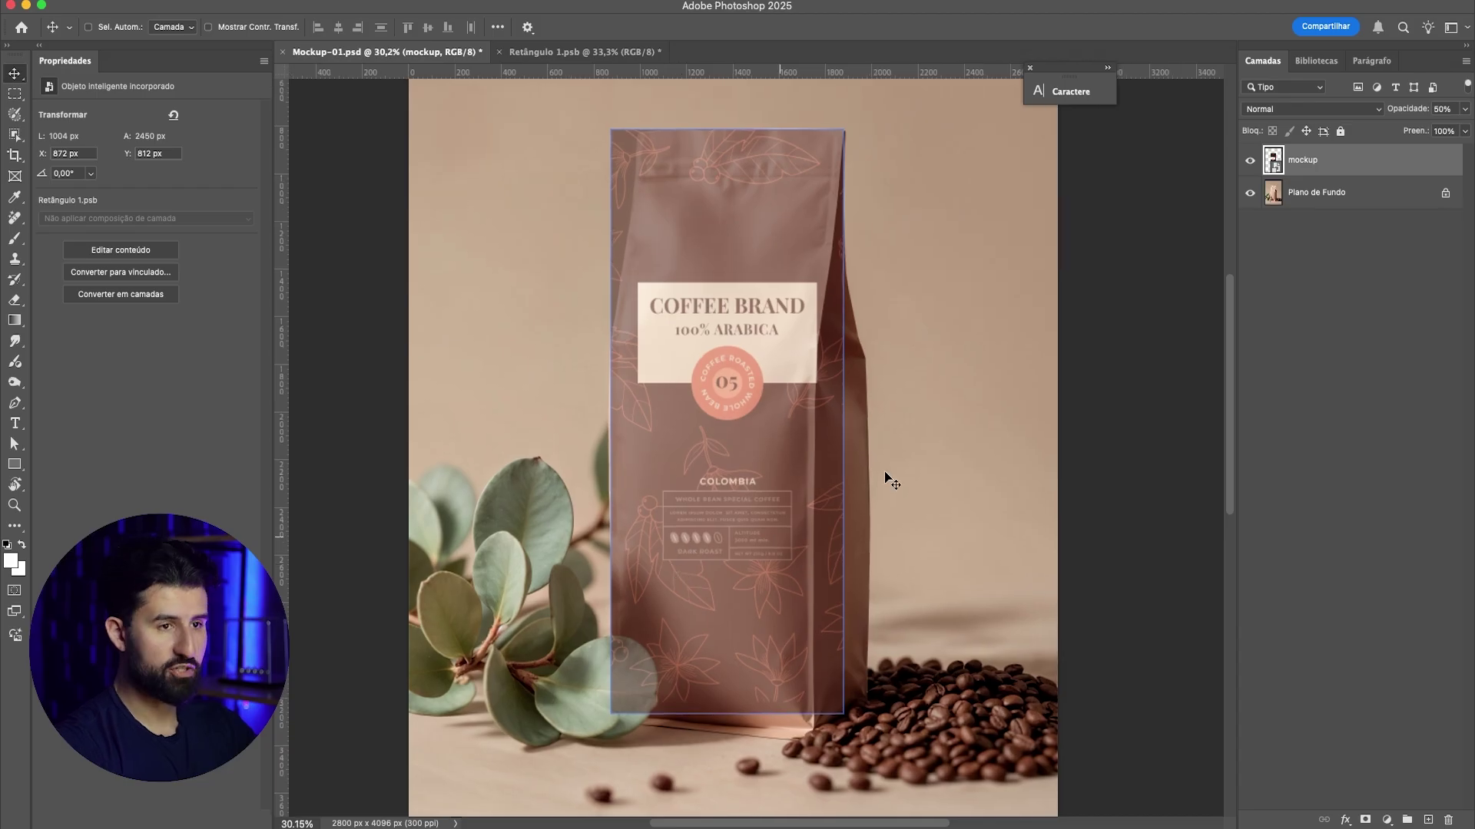
Step: Free-transform the mockup layer, distorting its bottom corners to match the lower edge of the bag's front face
{"action": "key", "text": "super"}
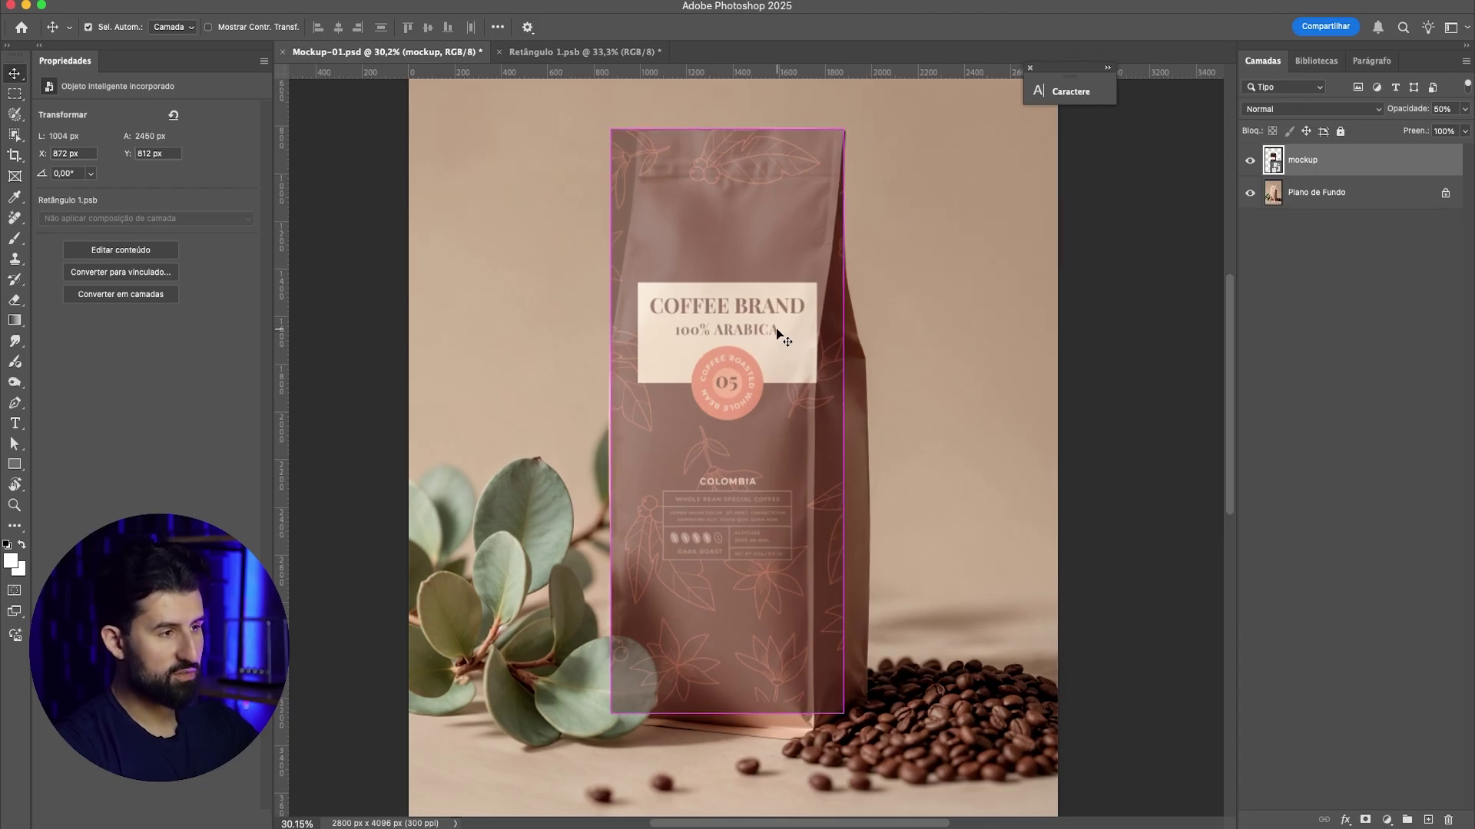
{"action": "key", "text": "super+t"}
{"action": "scroll", "coordinate": [791, 691], "scroll_direction": "up", "scroll_amount": 3}
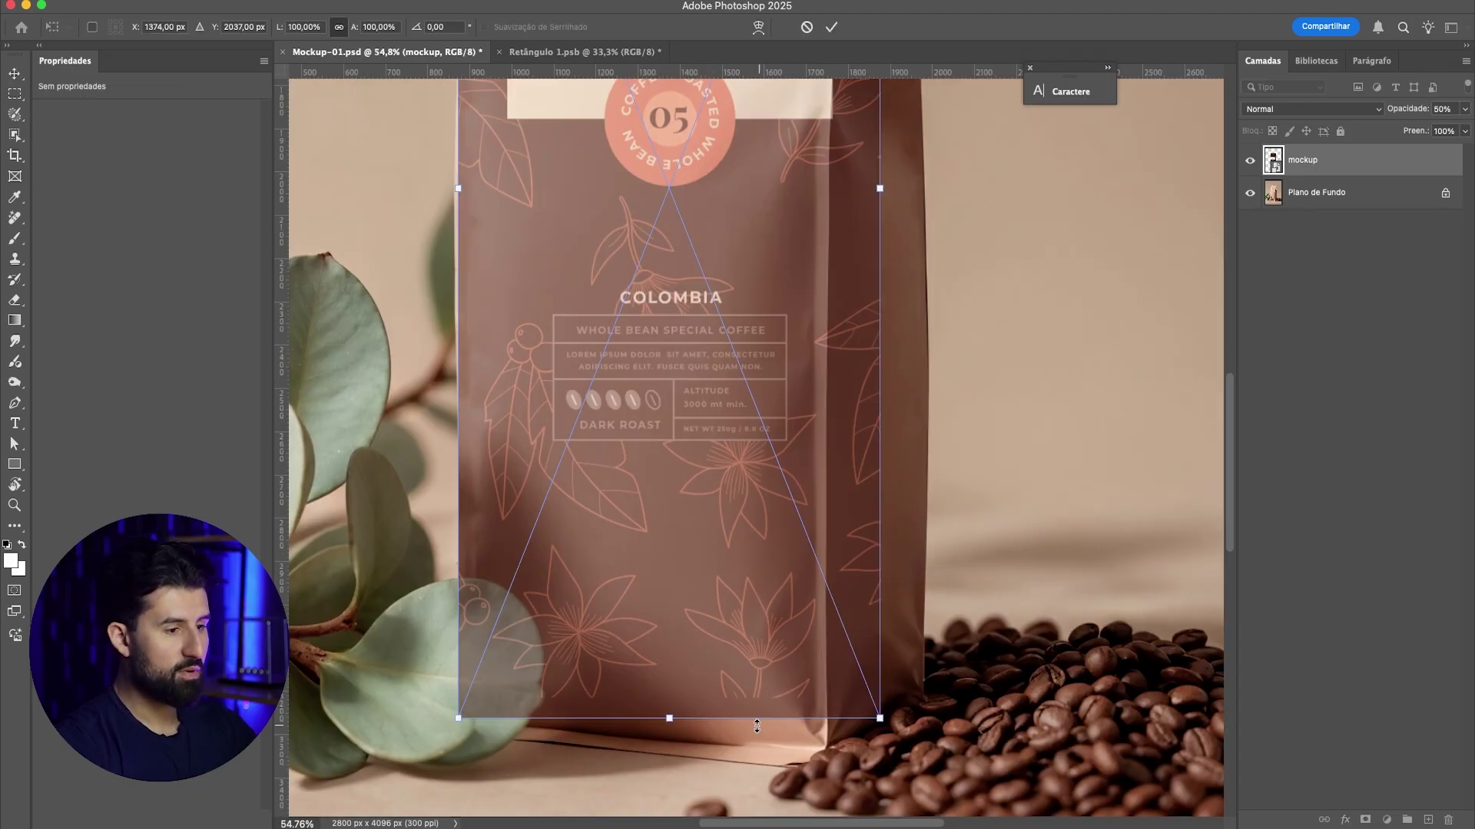
{"action": "scroll", "coordinate": [602, 751], "scroll_direction": "up", "scroll_amount": 2}
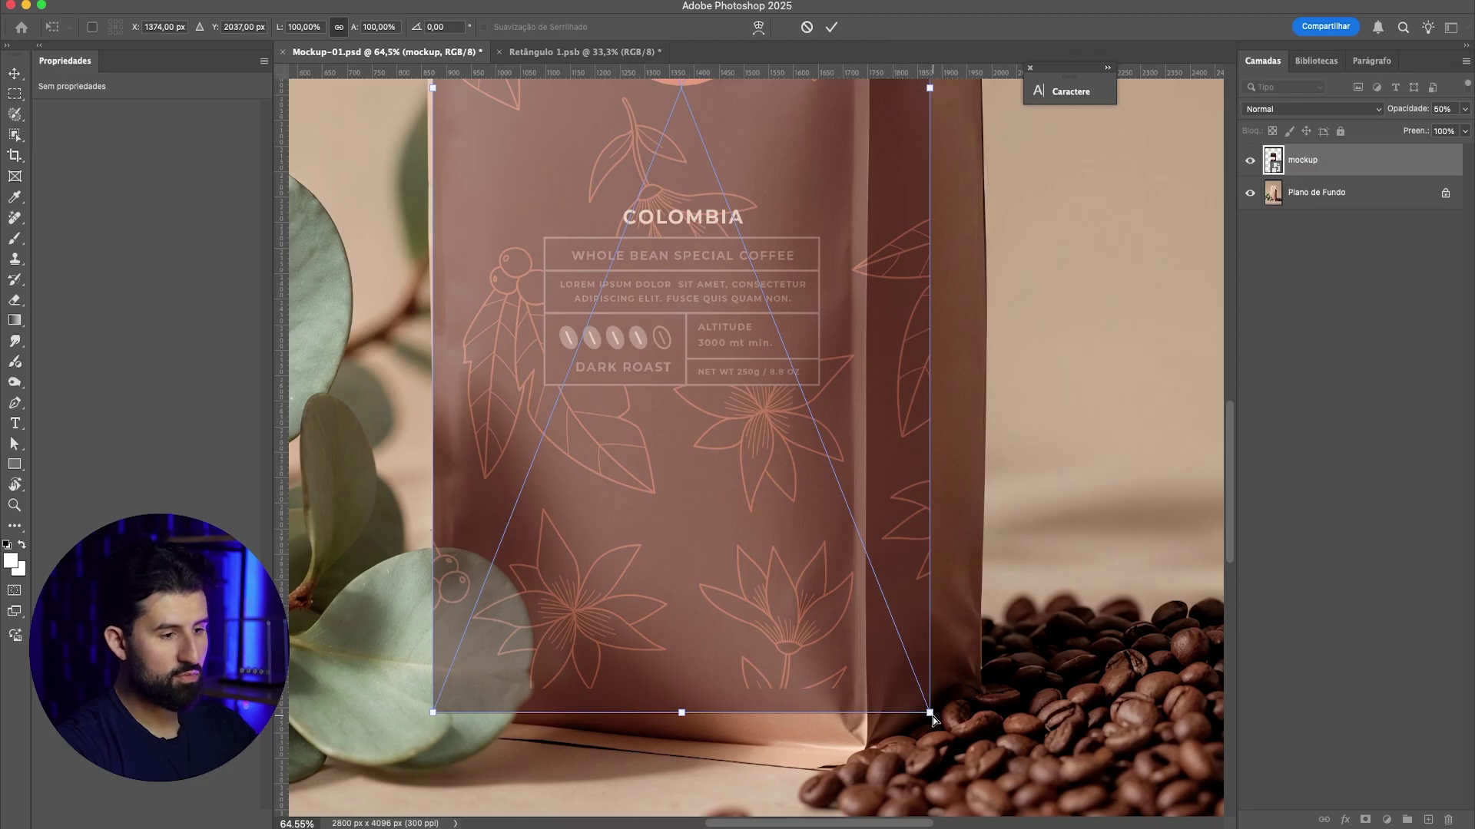
{"action": "left_click_drag", "start_coordinate": [931, 715], "coordinate": [869, 757]}
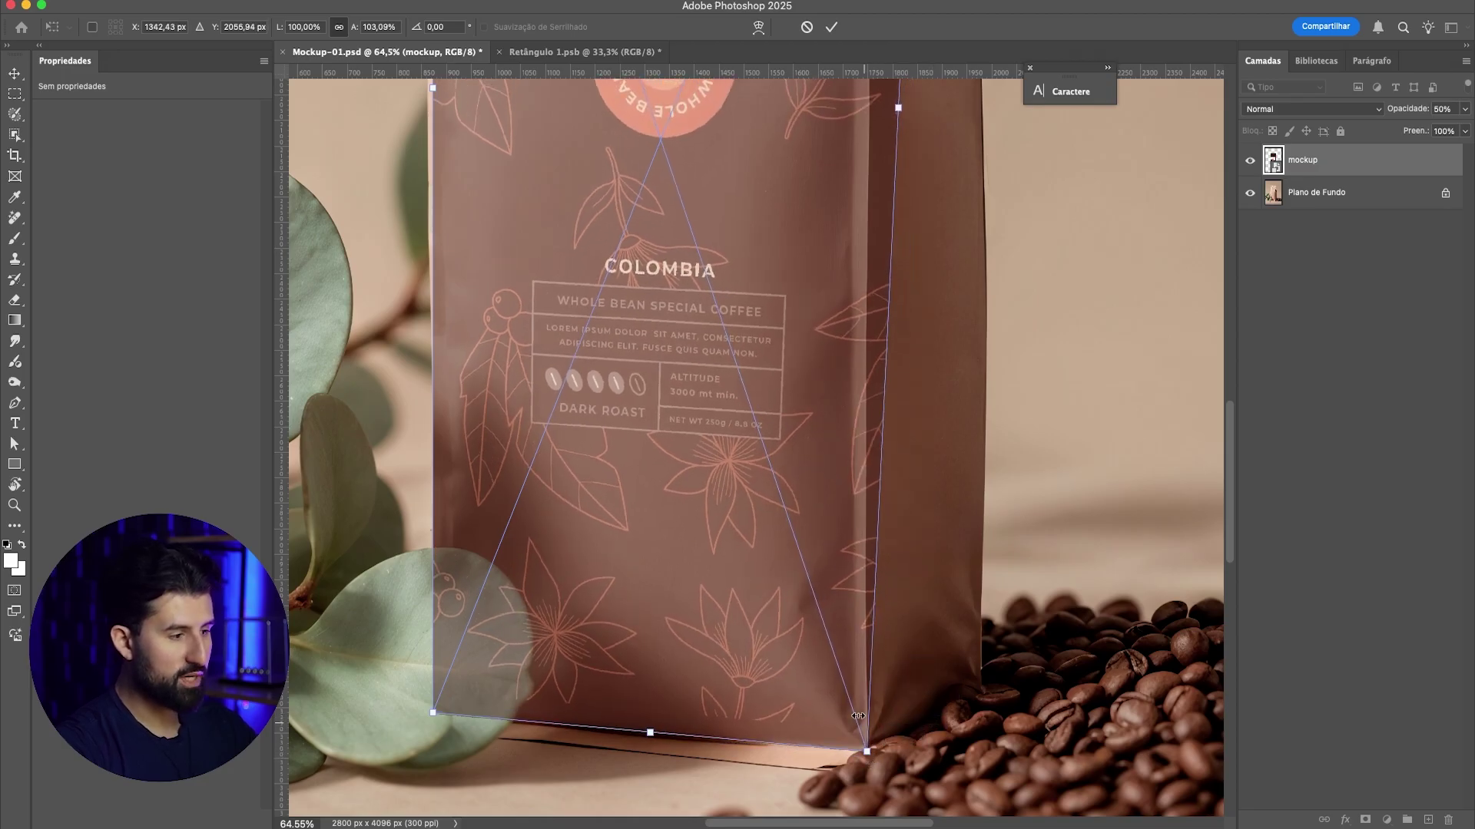
{"action": "scroll", "coordinate": [857, 721], "scroll_direction": "down", "scroll_amount": 2}
{"action": "scroll", "coordinate": [486, 725], "scroll_direction": "up", "scroll_amount": 2}
{"action": "left_click_drag", "start_coordinate": [505, 706], "coordinate": [503, 708]}
{"action": "scroll", "coordinate": [642, 619], "scroll_direction": "down", "scroll_amount": 5}
{"action": "scroll", "coordinate": [687, 470], "scroll_direction": "up", "scroll_amount": 3}
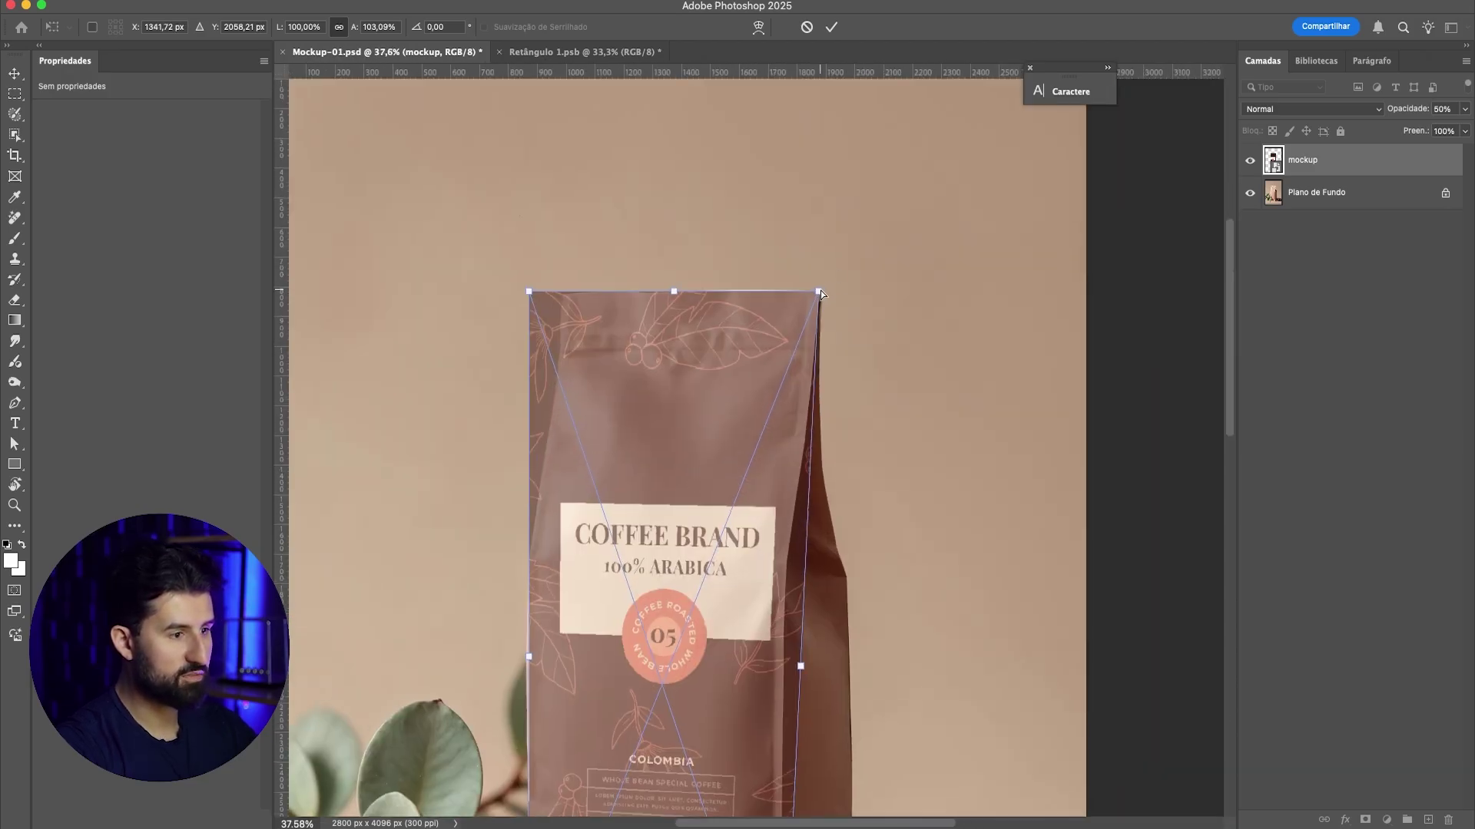
Step: Adjust the artwork's top corners, pulling the right one inward until its right edge runs nearly vertical down the bag
{"action": "scroll", "coordinate": [760, 278], "scroll_direction": "down", "scroll_amount": 3}
{"action": "mouse_move", "coordinate": [529, 182]}
{"action": "left_mouse_down"}
{"action": "mouse_move", "coordinate": [561, 182]}
{"action": "mouse_move", "coordinate": [526, 185]}
{"action": "left_mouse_up"}
{"action": "scroll", "coordinate": [661, 288], "scroll_direction": "down", "scroll_amount": 2}
{"action": "left_click_drag", "start_coordinate": [819, 107], "coordinate": [784, 107]}
Step: Nudge both bottom corners of the artwork to refine their fit on the bag's base
{"action": "scroll", "coordinate": [780, 259], "scroll_direction": "down", "scroll_amount": 3}
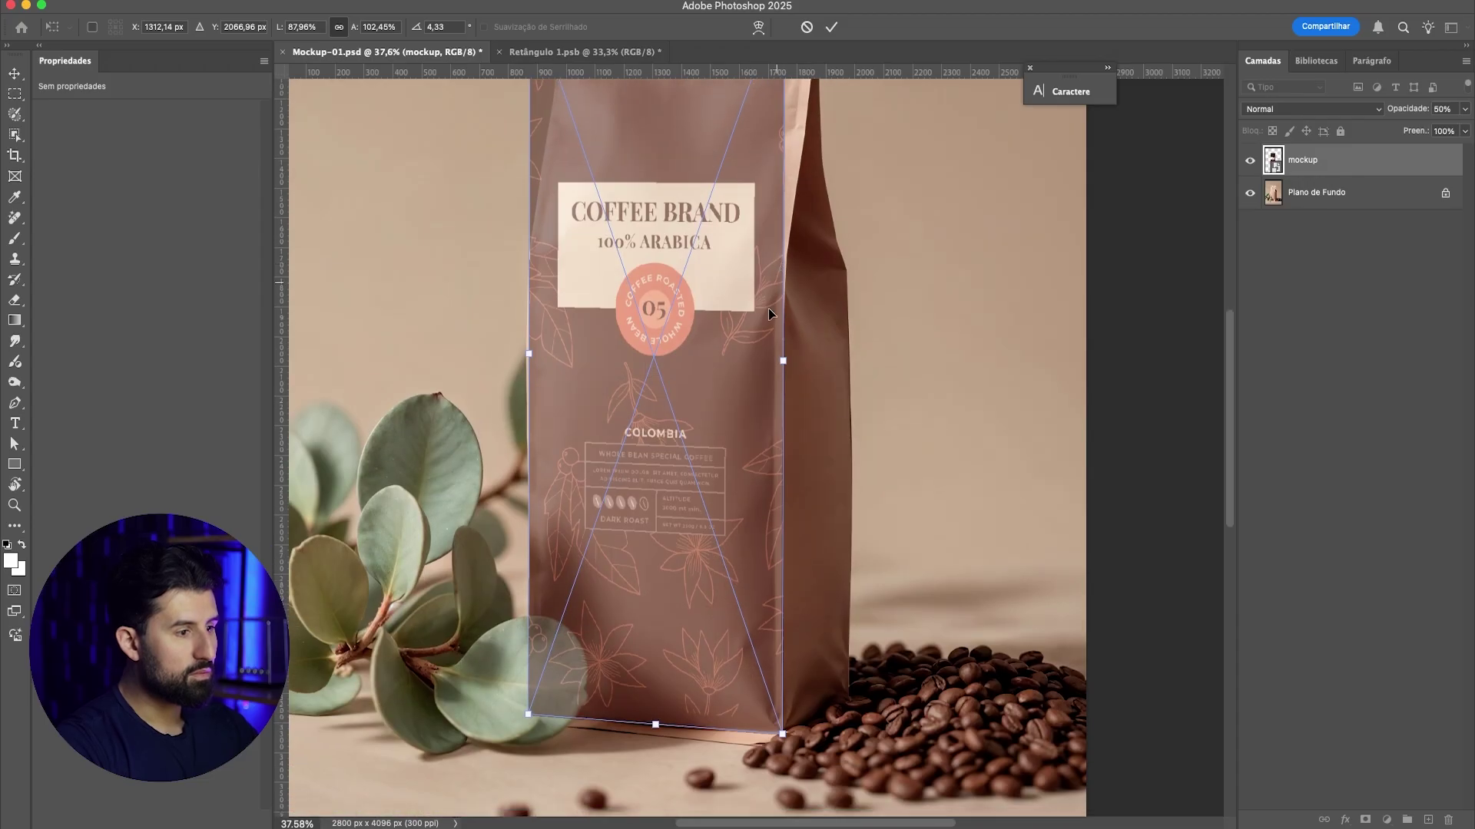
{"action": "mouse_move", "coordinate": [782, 736]}
{"action": "left_mouse_down"}
{"action": "mouse_move", "coordinate": [765, 744]}
{"action": "mouse_move", "coordinate": [782, 737]}
{"action": "left_mouse_up"}
{"action": "left_click_drag", "start_coordinate": [528, 715], "coordinate": [528, 710]}
Step: Raise the artwork's two top corners slightly so its upper edge lines up with the bag's top edge
{"action": "scroll", "coordinate": [623, 695], "scroll_direction": "up", "scroll_amount": 3}
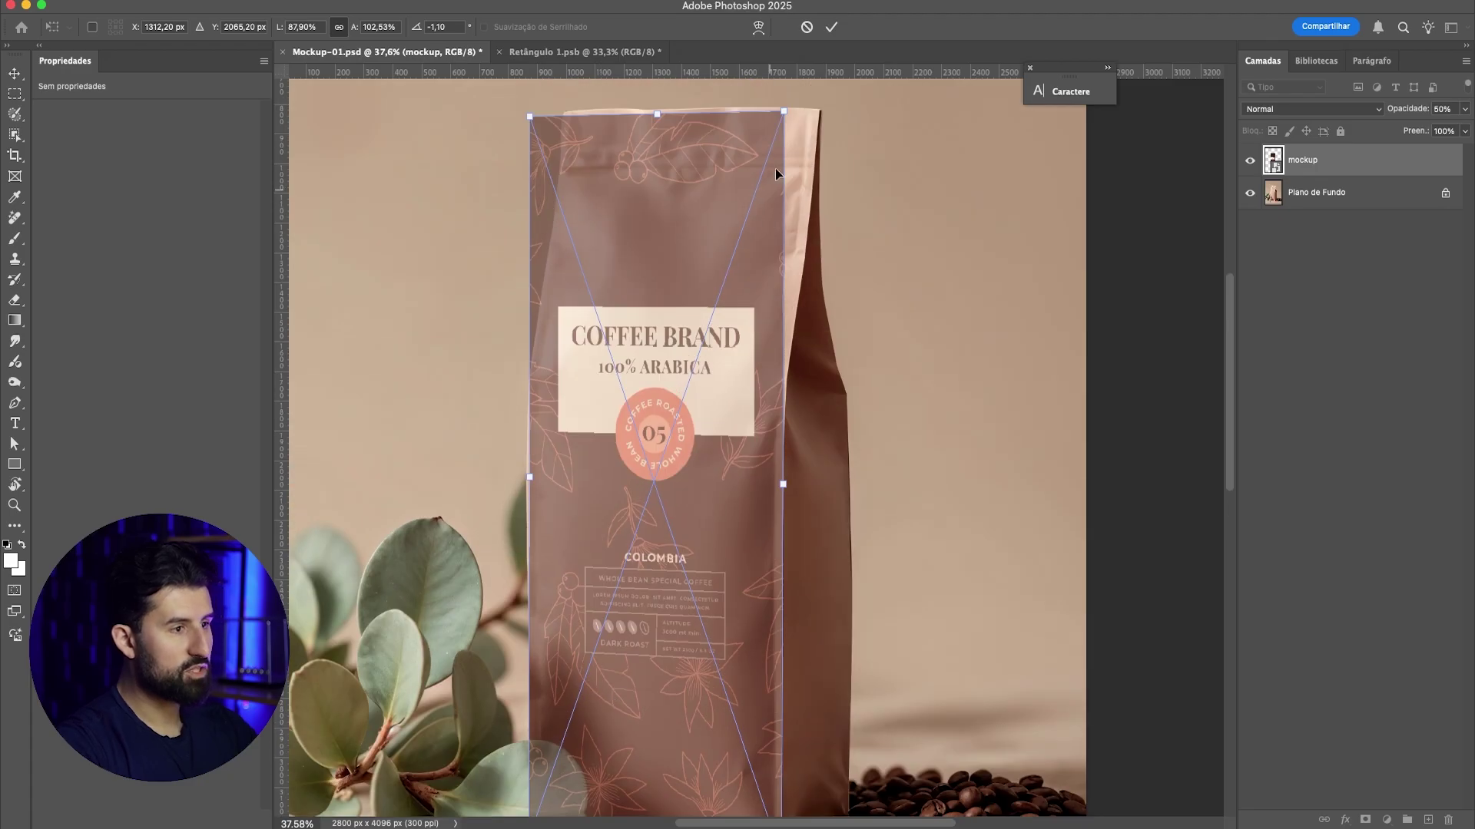
{"action": "left_click_drag", "start_coordinate": [532, 121], "coordinate": [534, 116]}
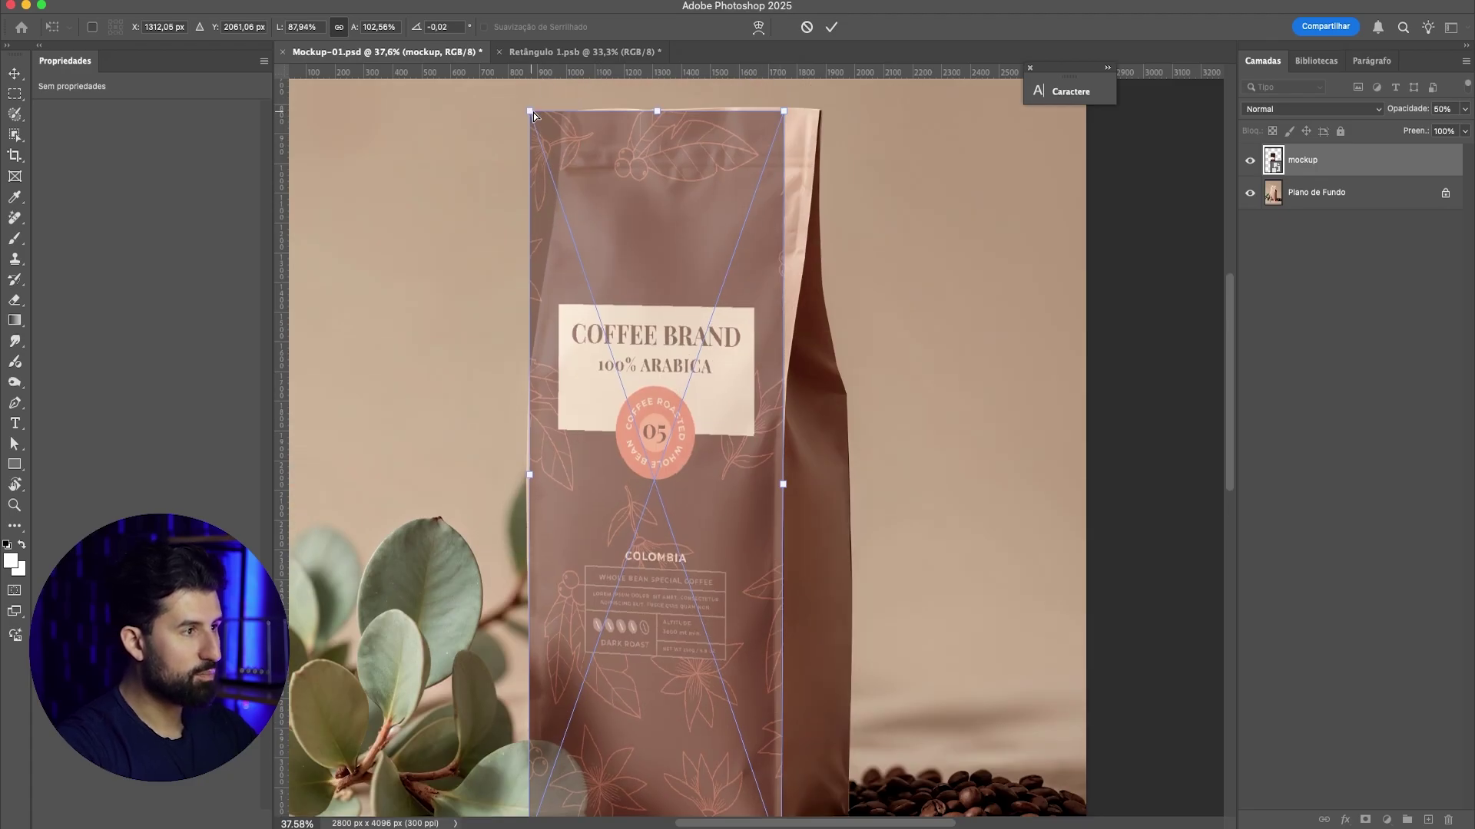
{"action": "left_click_drag", "start_coordinate": [783, 112], "coordinate": [784, 106]}
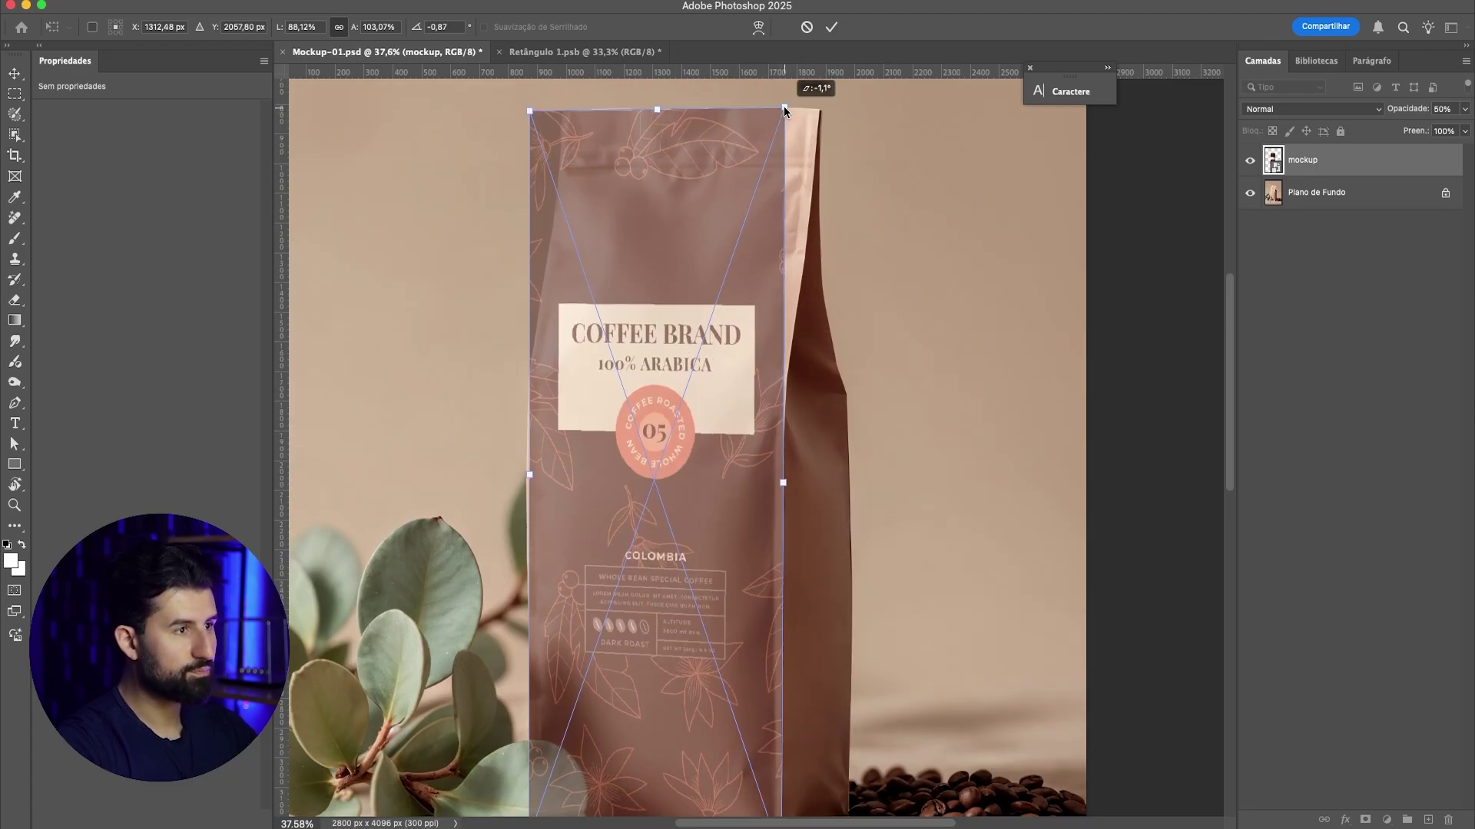
{"action": "scroll", "coordinate": [771, 136], "scroll_direction": "down", "scroll_amount": 2}
{"action": "scroll", "coordinate": [716, 256], "scroll_direction": "up", "scroll_amount": 3}
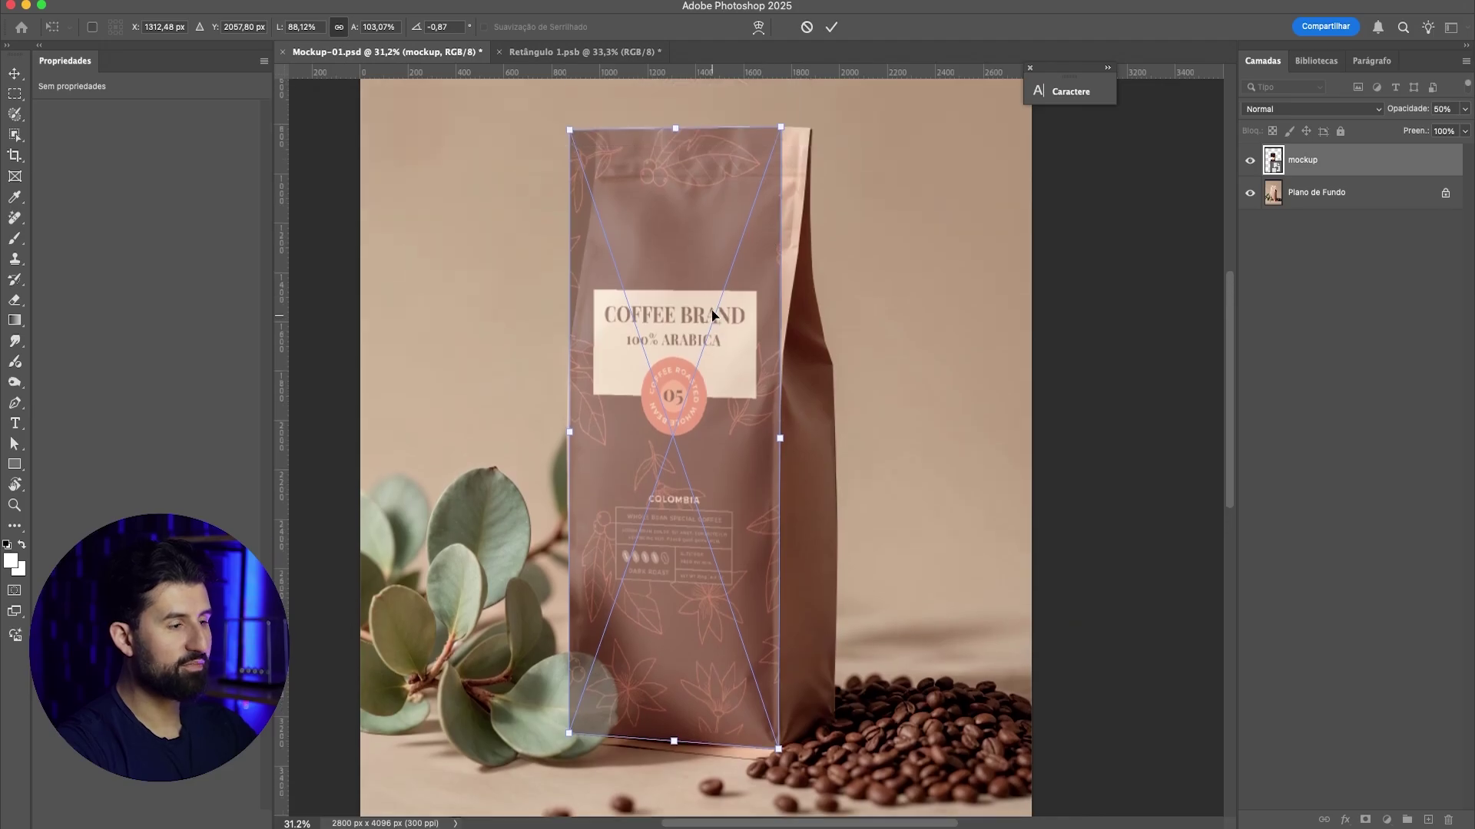
{"action": "scroll", "coordinate": [661, 352], "scroll_direction": "up", "scroll_amount": 3}
{"action": "scroll", "coordinate": [637, 298], "scroll_direction": "down", "scroll_amount": 4}
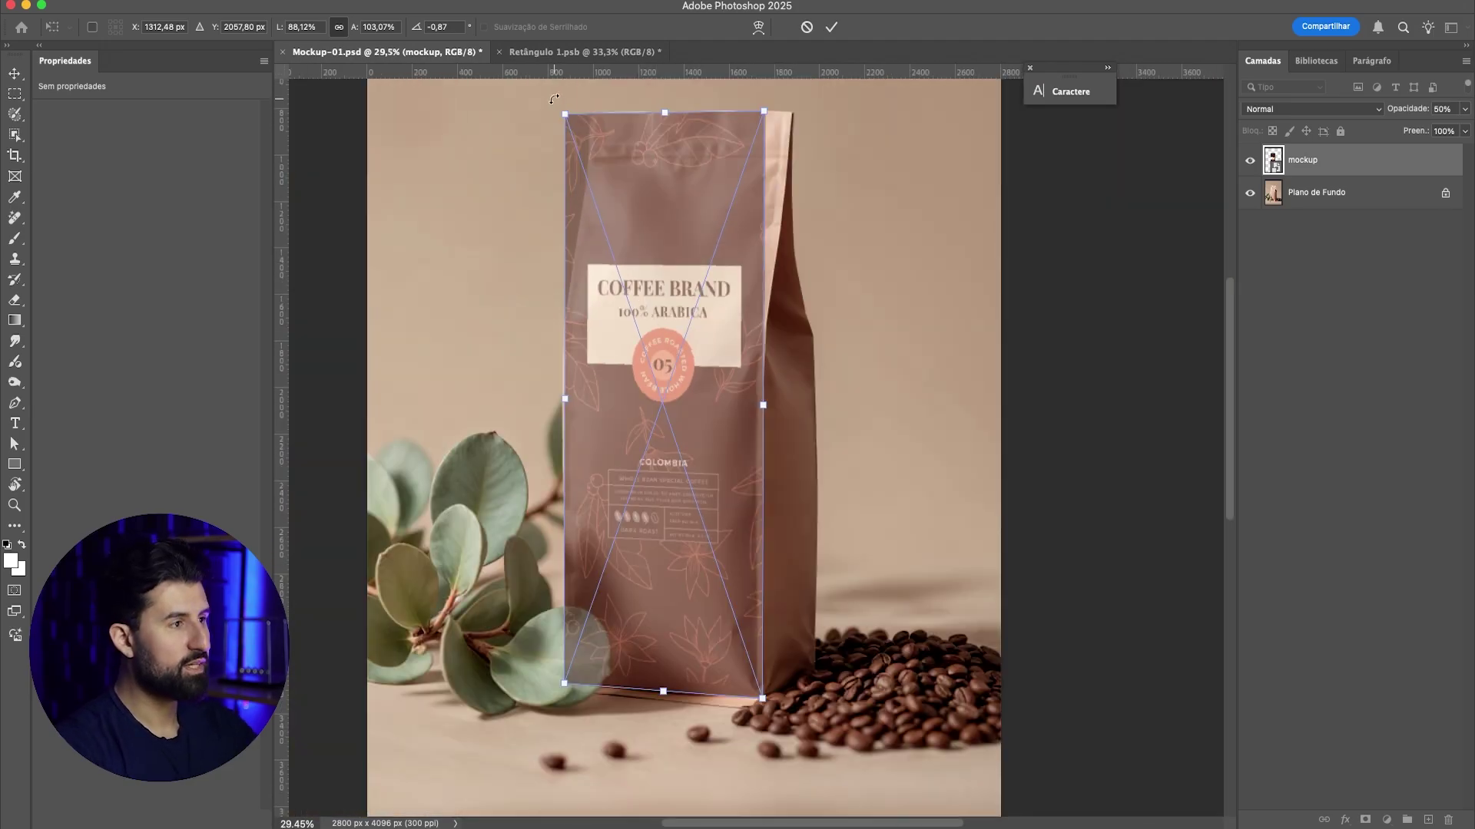
Step: Fine-tune the artwork's top-left and bottom-left corners against the bag's left side and apply the transform
{"action": "left_click_drag", "start_coordinate": [566, 116], "coordinate": [569, 118]}
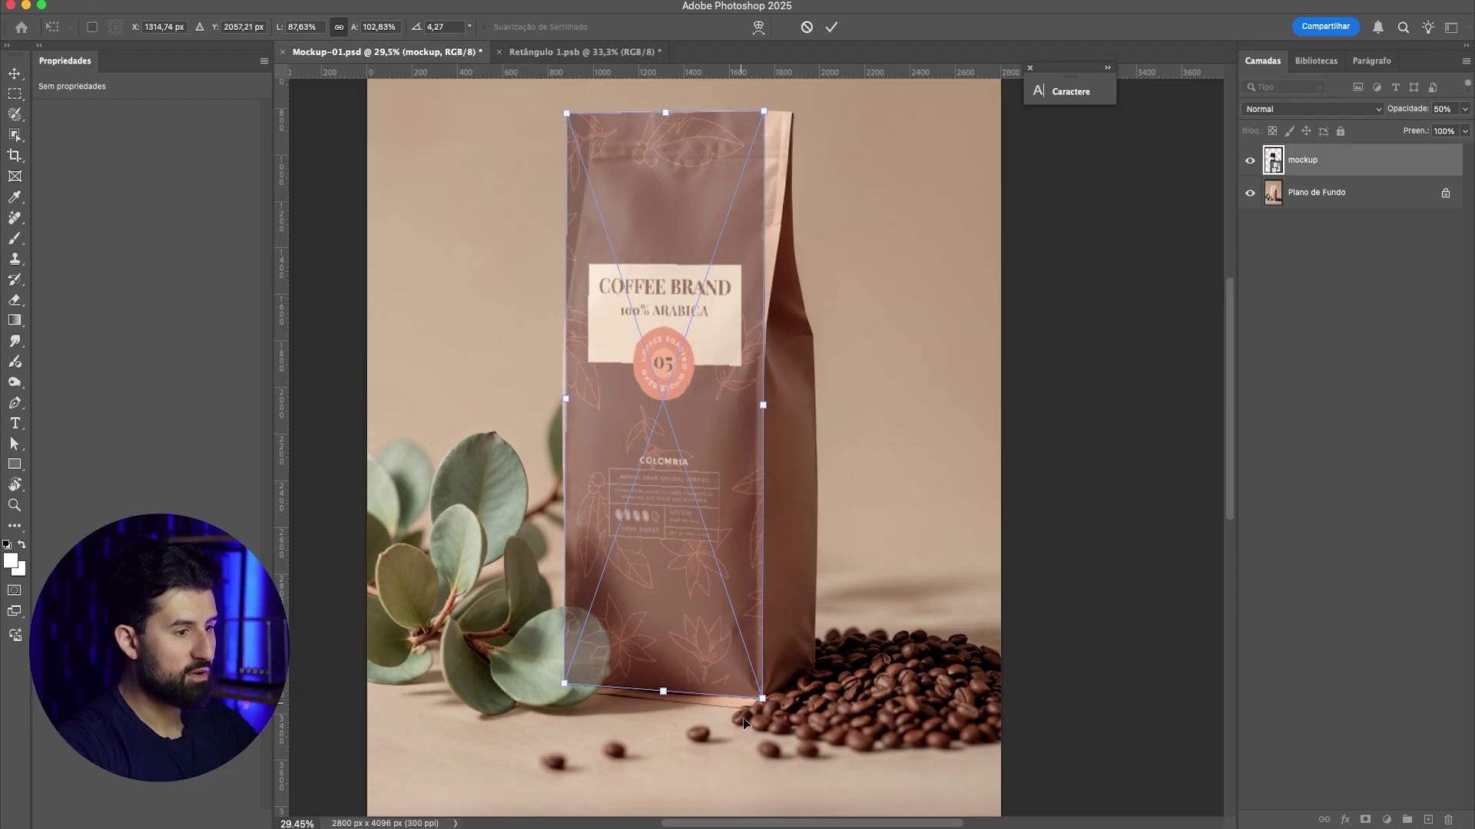
{"action": "left_click_drag", "start_coordinate": [565, 686], "coordinate": [565, 682]}
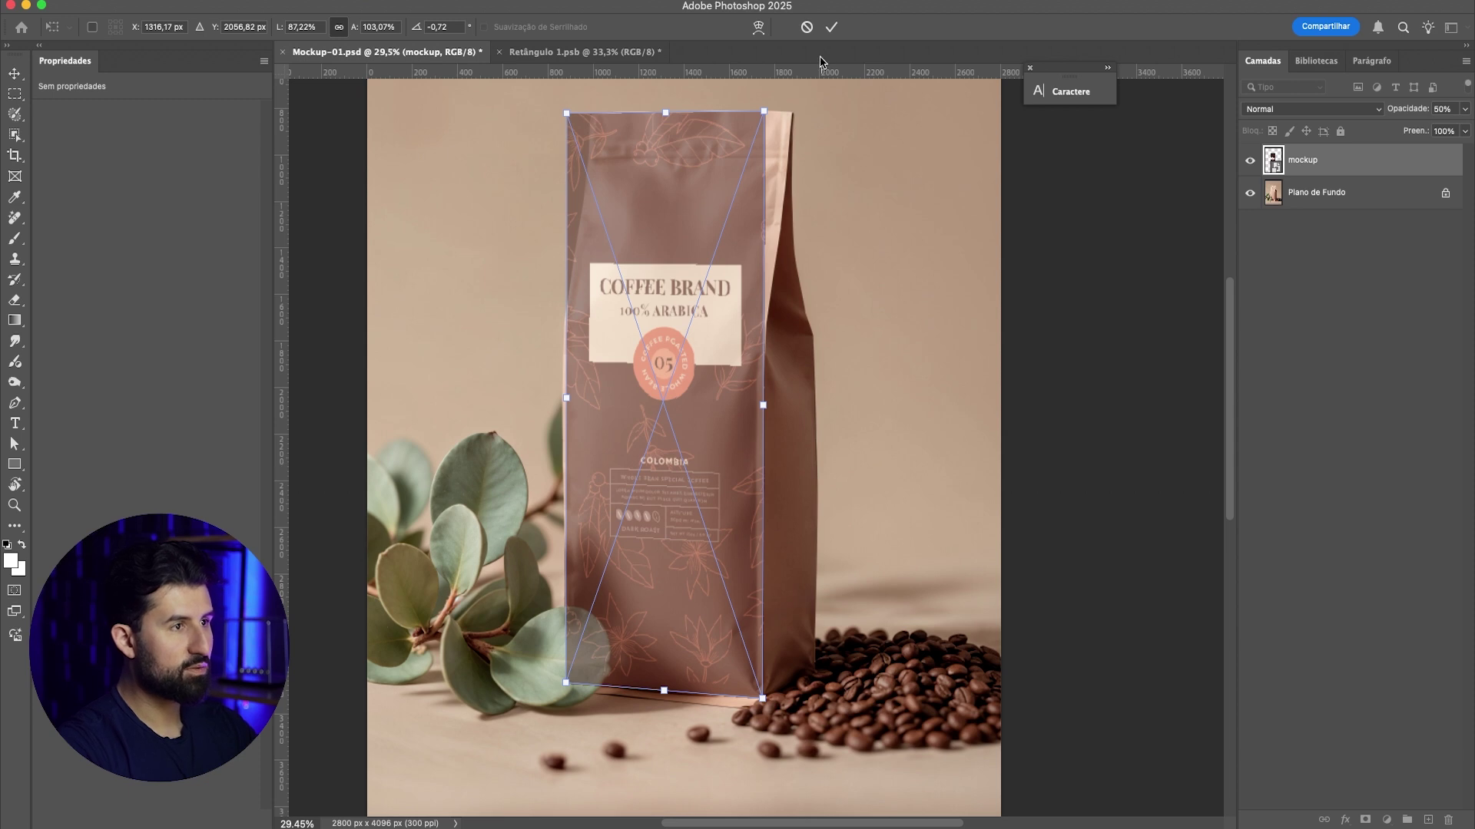
{"action": "left_click", "coordinate": [830, 30]}
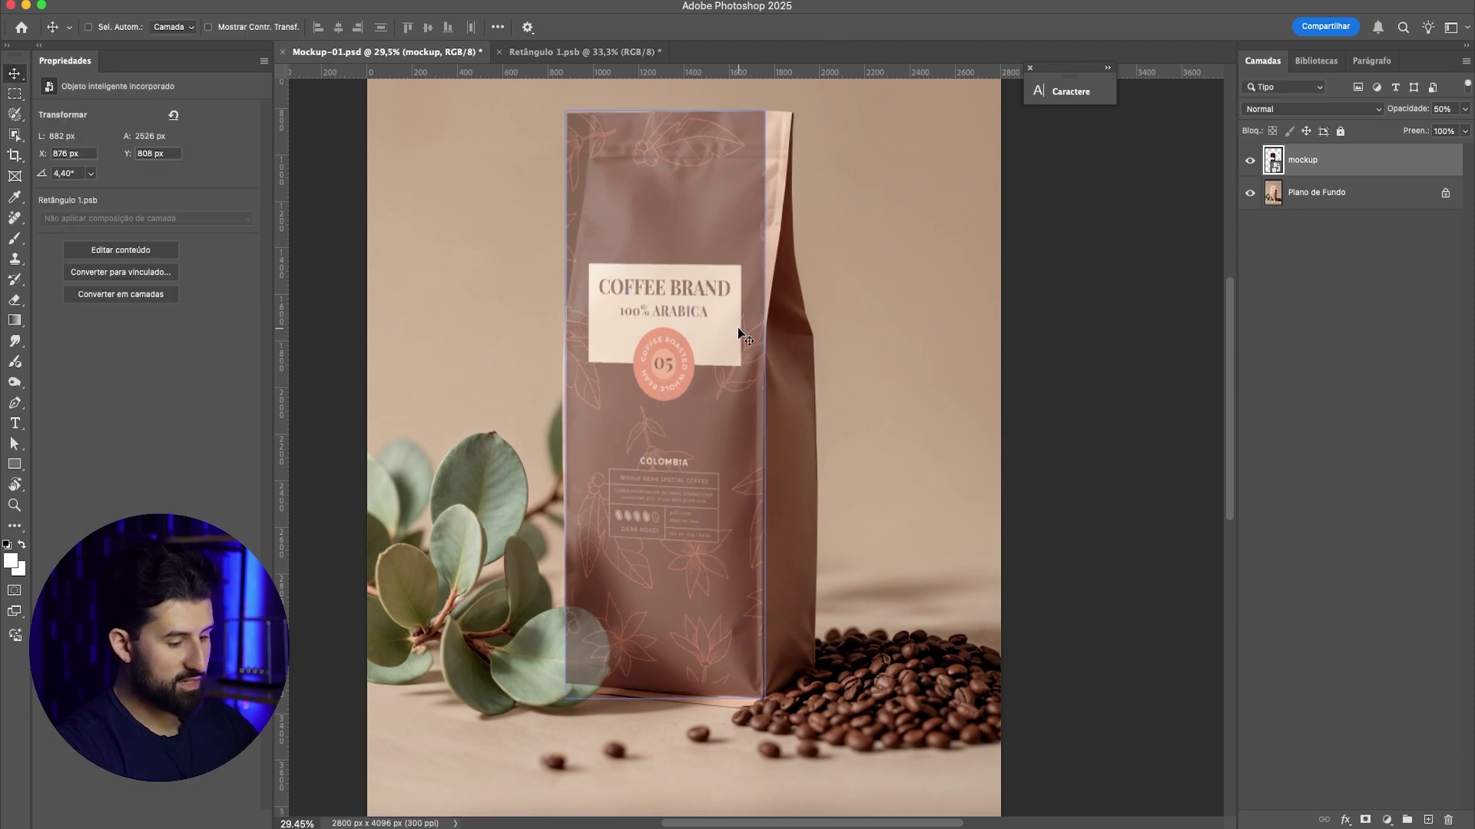
Step: Start a new free transform on the mockup layer and switch it to Warp mode
{"action": "key", "text": "super+t"}
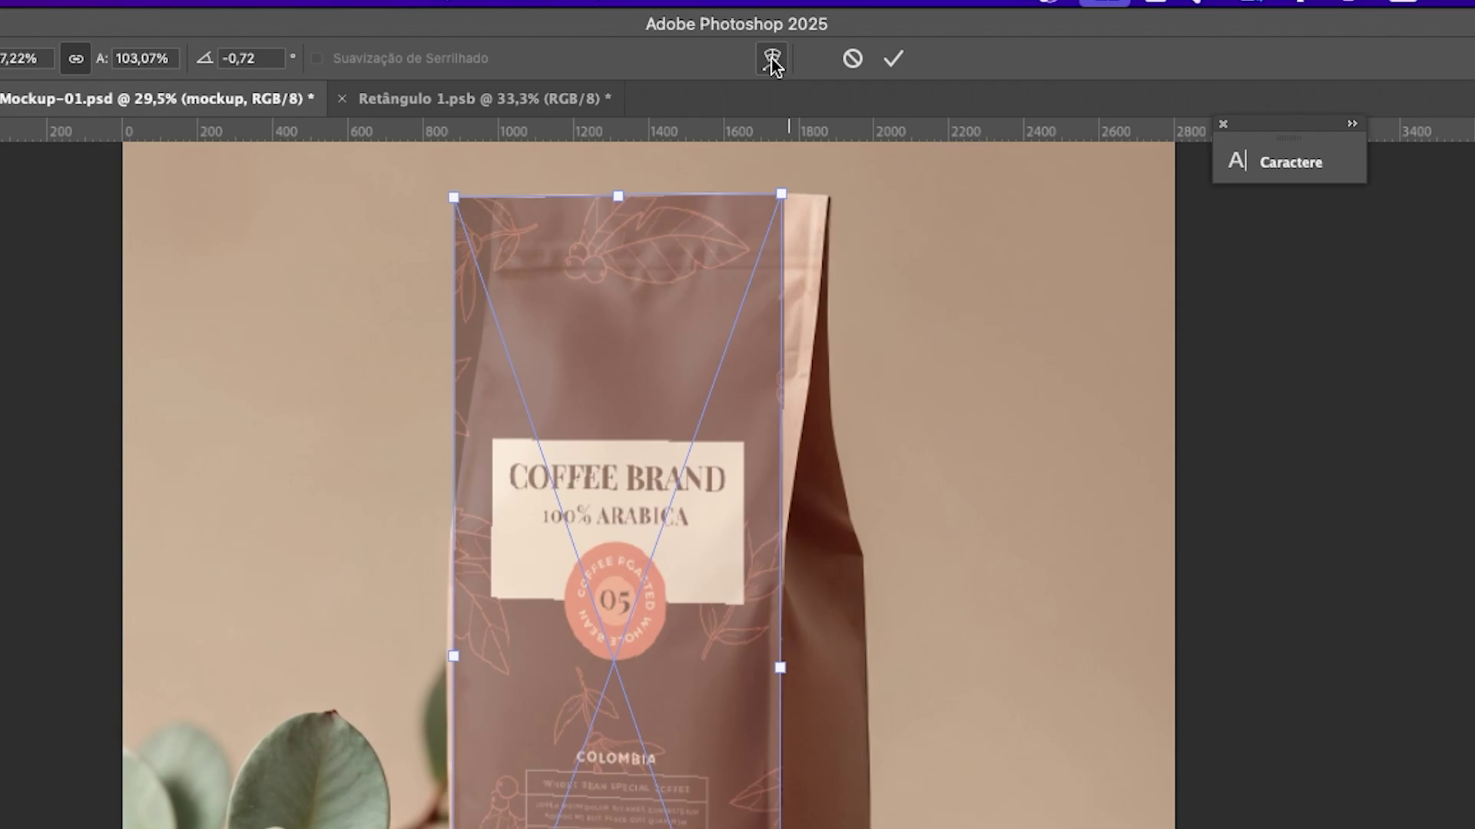
{"action": "left_click", "coordinate": [772, 59]}
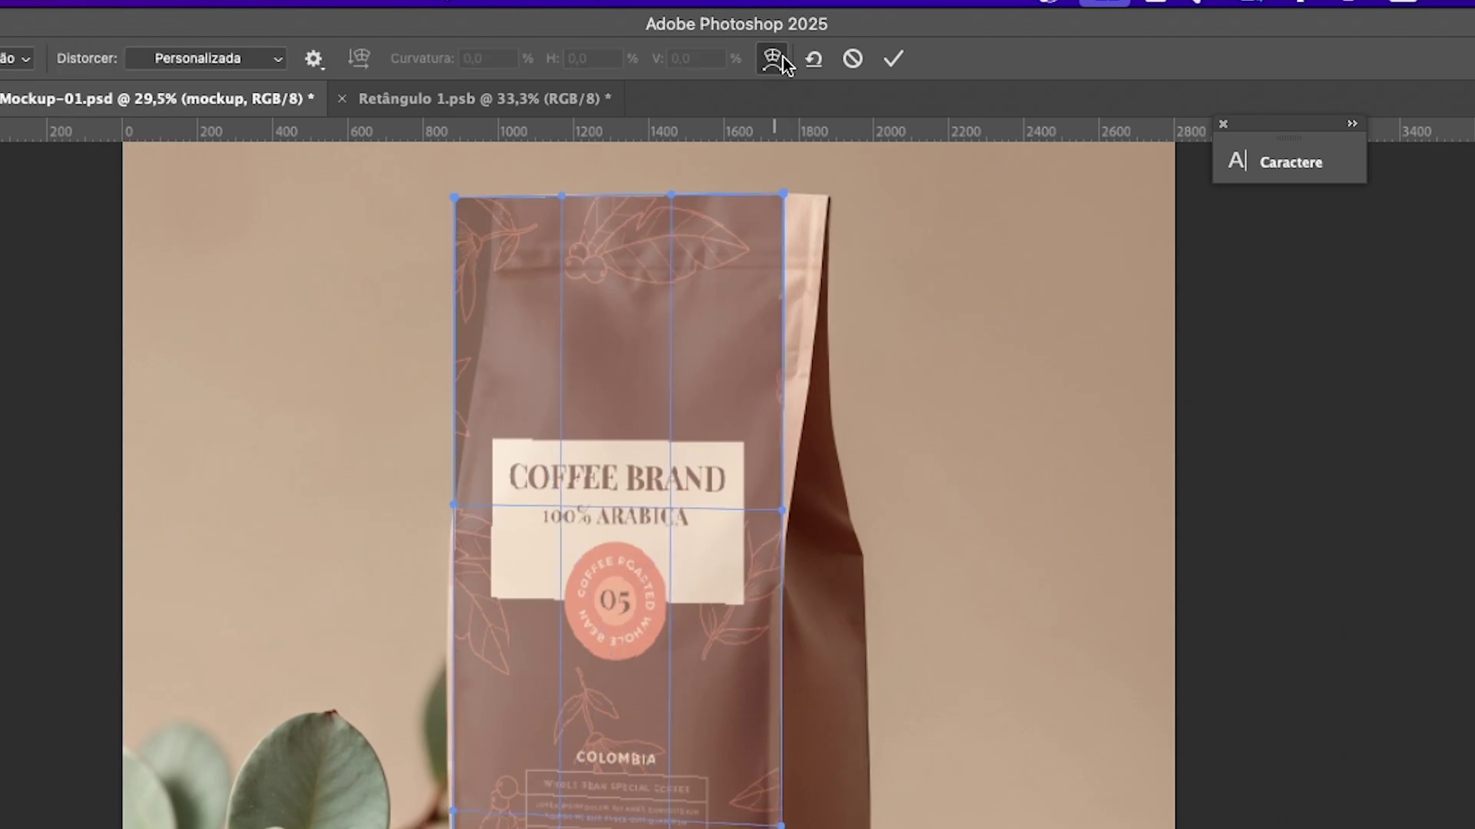
{"action": "scroll", "coordinate": [686, 434], "scroll_direction": "up", "scroll_amount": 2}
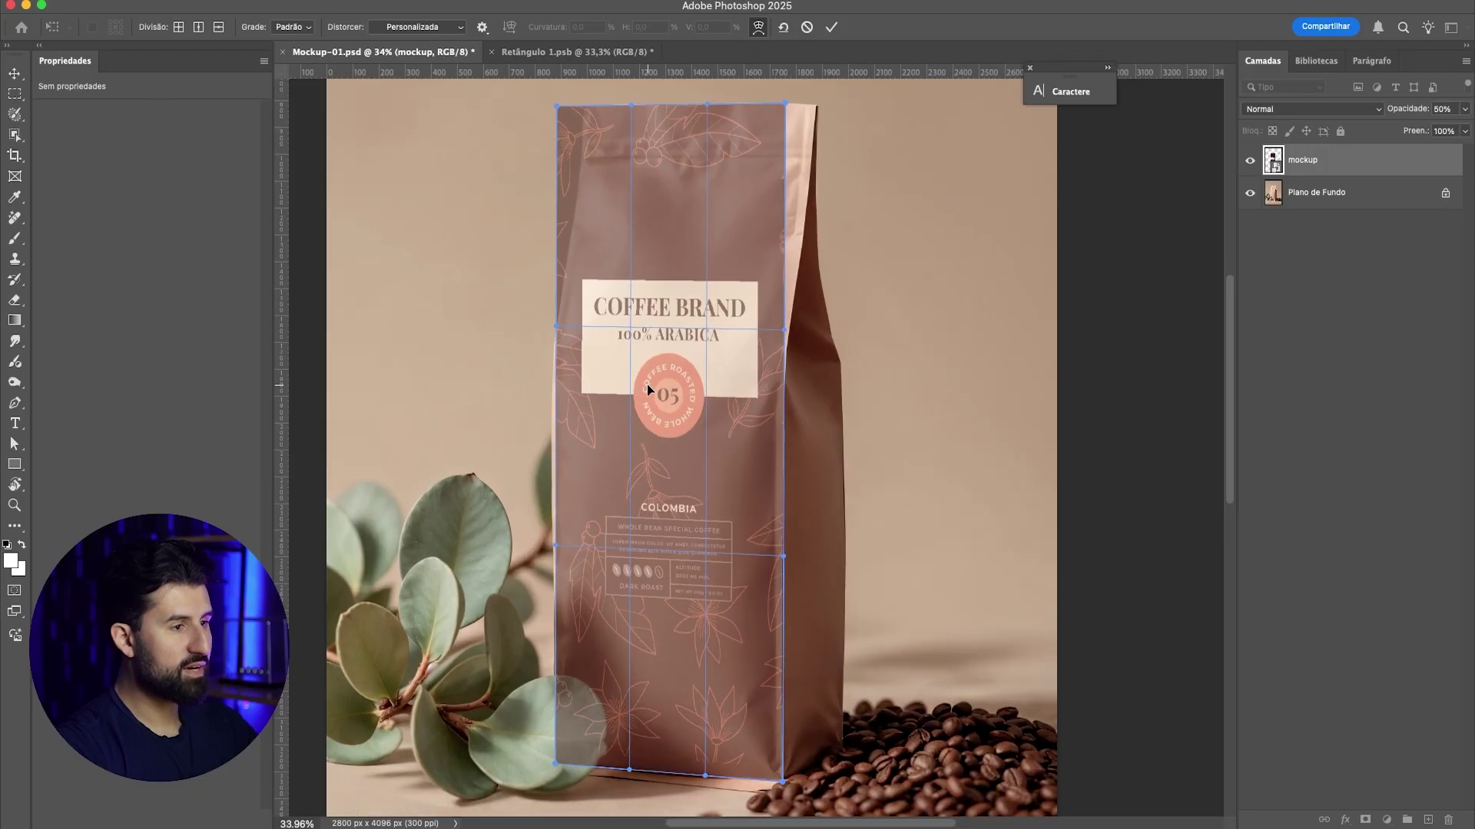
Step: Try bending the artwork with its left-edge warp handle and mesh, and undo the test distortion
{"action": "left_click_drag", "start_coordinate": [555, 328], "coordinate": [526, 341]}
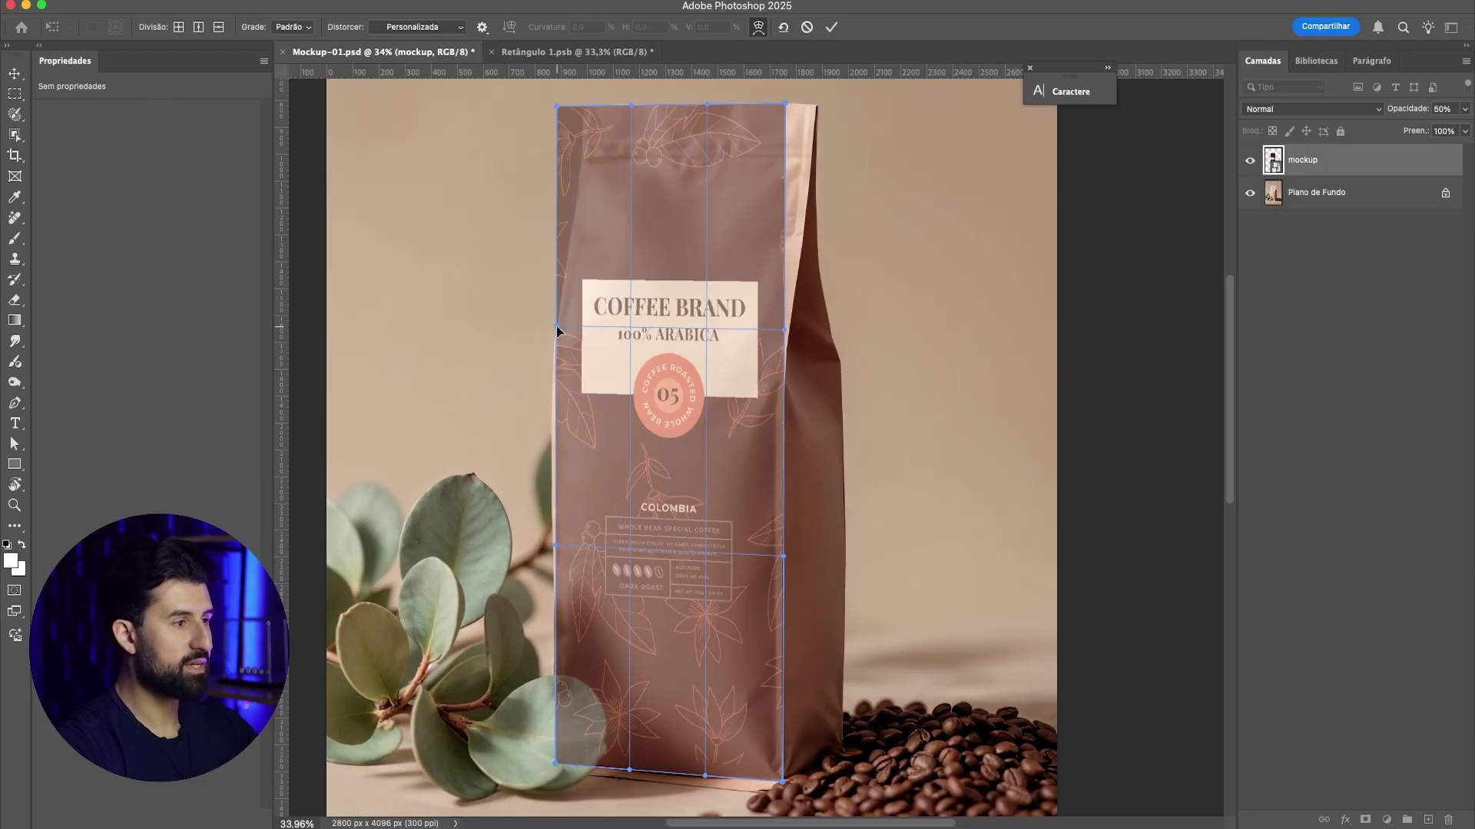
{"action": "left_click_drag", "start_coordinate": [323, 481], "coordinate": [380, 448]}
{"action": "left_click_drag", "start_coordinate": [795, 477], "coordinate": [611, 603]}
{"action": "key", "text": "super+z"}
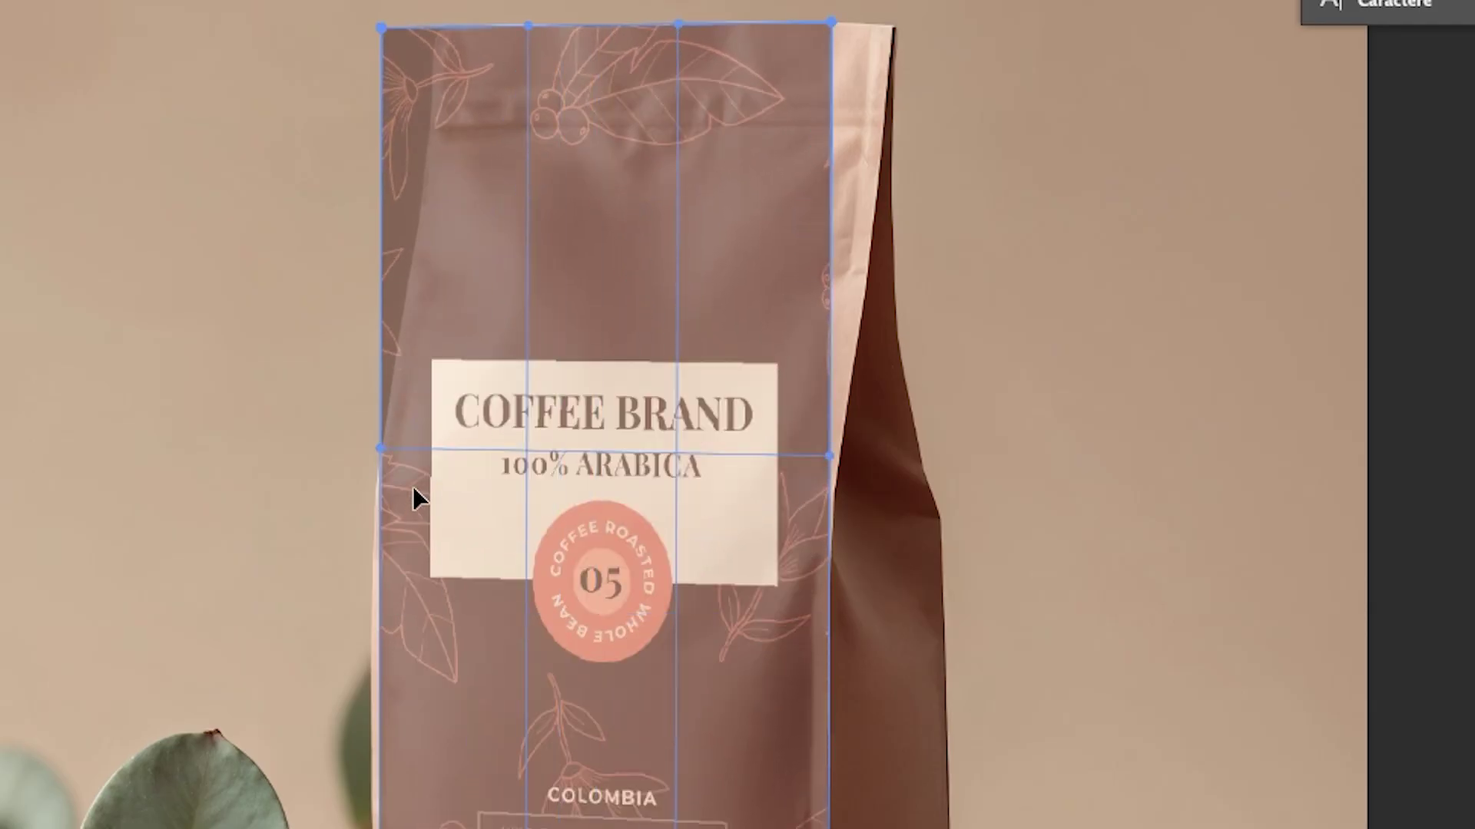
{"action": "mouse_move", "coordinate": [379, 449]}
{"action": "left_mouse_down"}
{"action": "mouse_move", "coordinate": [350, 472]}
{"action": "mouse_move", "coordinate": [287, 428]}
{"action": "mouse_move", "coordinate": [326, 450]}
{"action": "mouse_move", "coordinate": [379, 447]}
{"action": "left_mouse_up"}
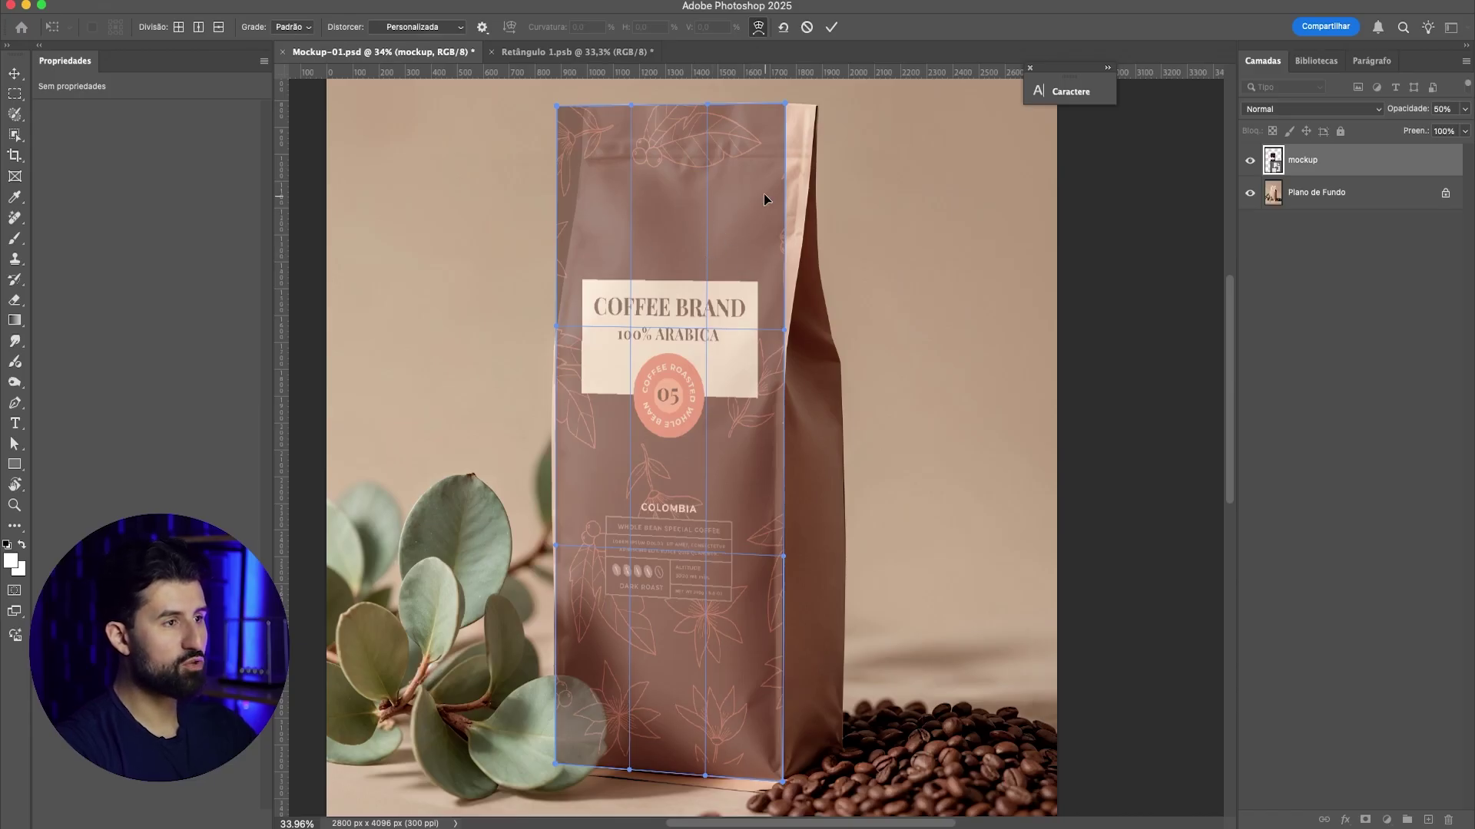
Step: Warp the artwork's top-right corner out to the bag's top-right corner and bend the right edge along the front seam
{"action": "scroll", "coordinate": [738, 153], "scroll_direction": "up", "scroll_amount": 2}
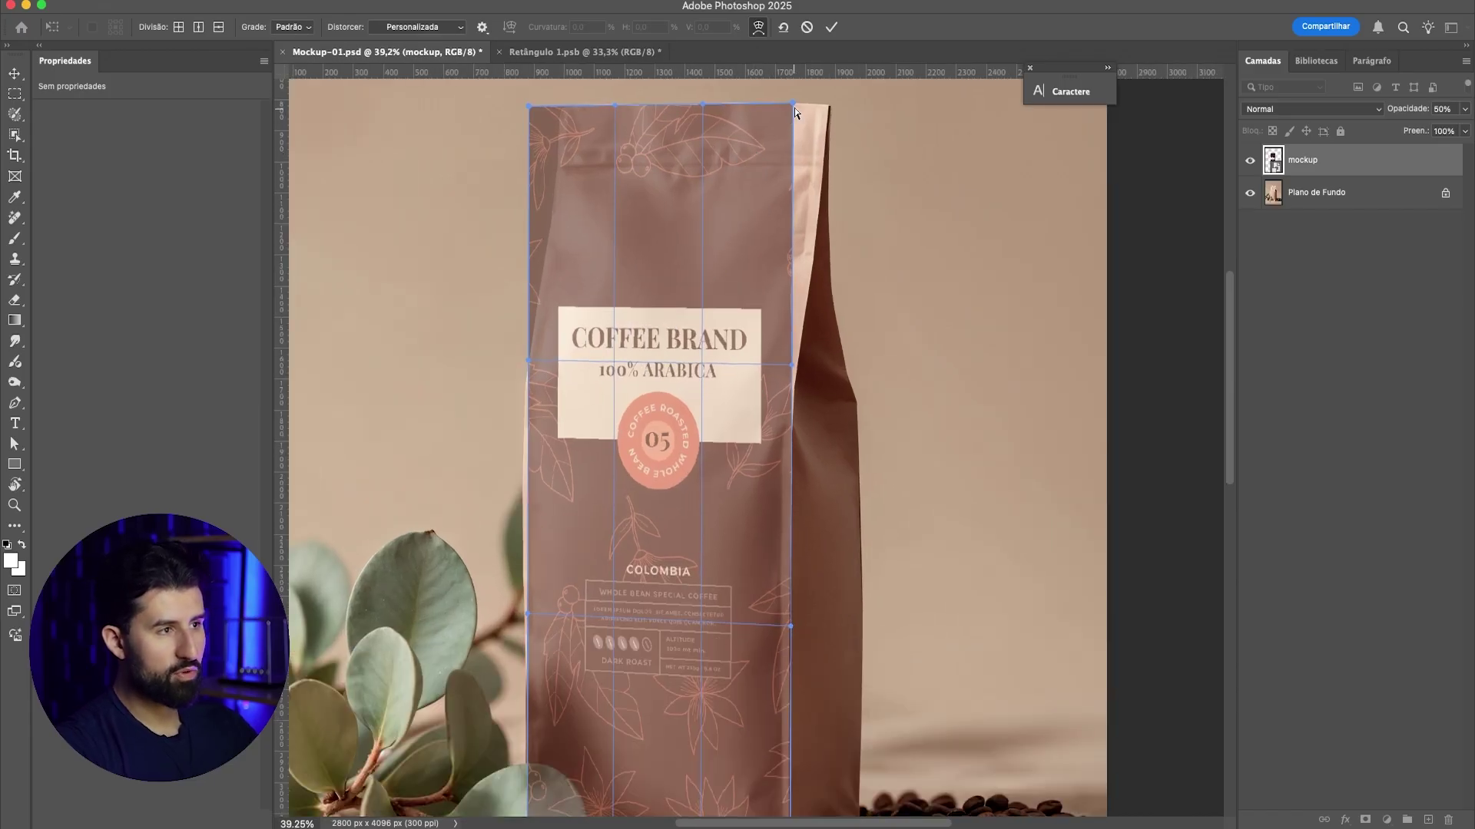
{"action": "left_click_drag", "start_coordinate": [794, 105], "coordinate": [830, 105]}
{"action": "left_click_drag", "start_coordinate": [792, 367], "coordinate": [798, 358]}
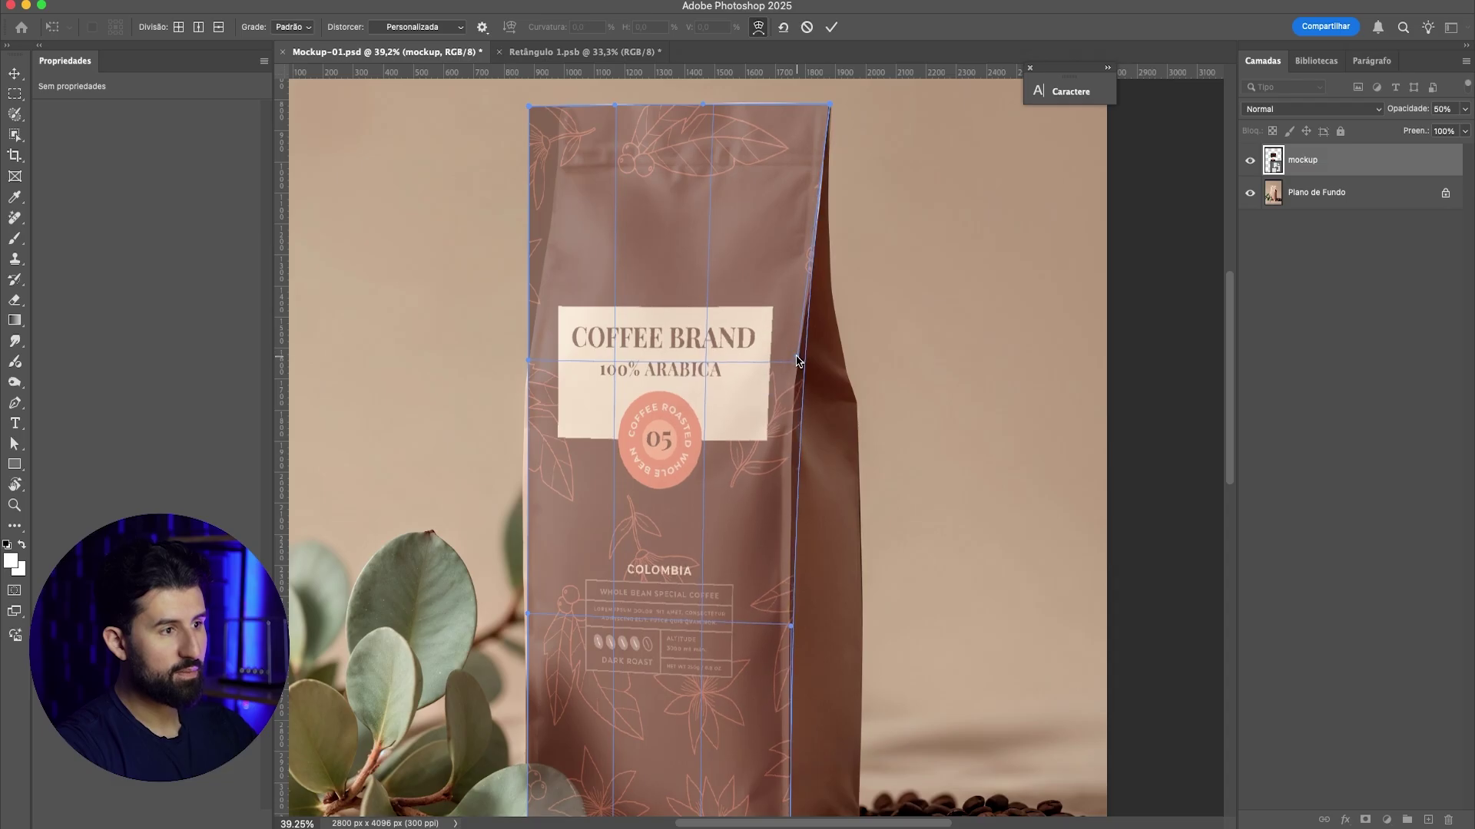
Step: Warp the artwork's top-left corner inward onto the bag's corner and shape the top edge to follow the bag's rim
{"action": "scroll", "coordinate": [804, 336], "scroll_direction": "down", "scroll_amount": 1}
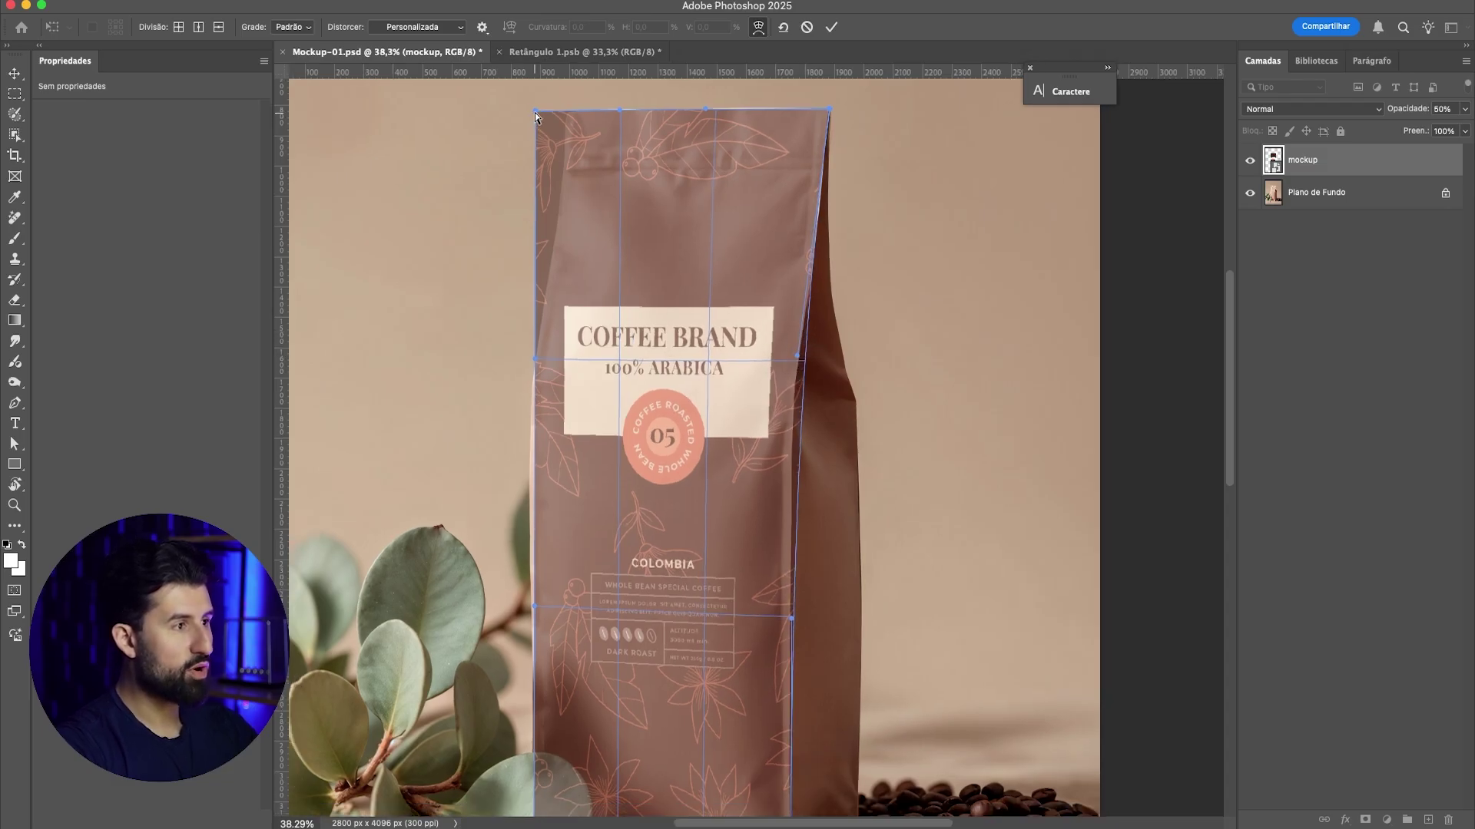
{"action": "left_click_drag", "start_coordinate": [706, 107], "coordinate": [711, 105]}
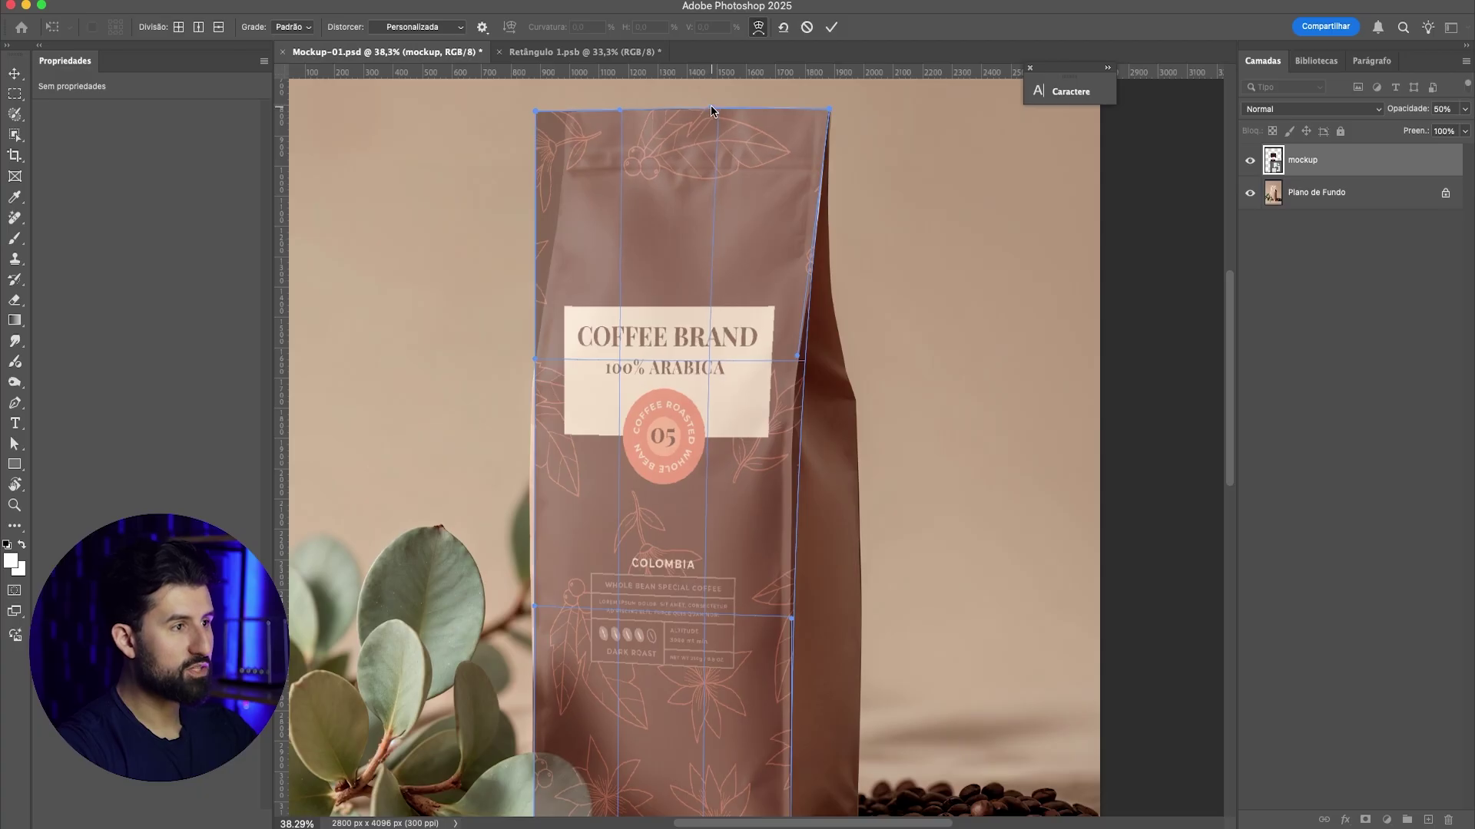
{"action": "left_click_drag", "start_coordinate": [537, 117], "coordinate": [576, 123]}
{"action": "scroll", "coordinate": [566, 116], "scroll_direction": "up", "scroll_amount": 5}
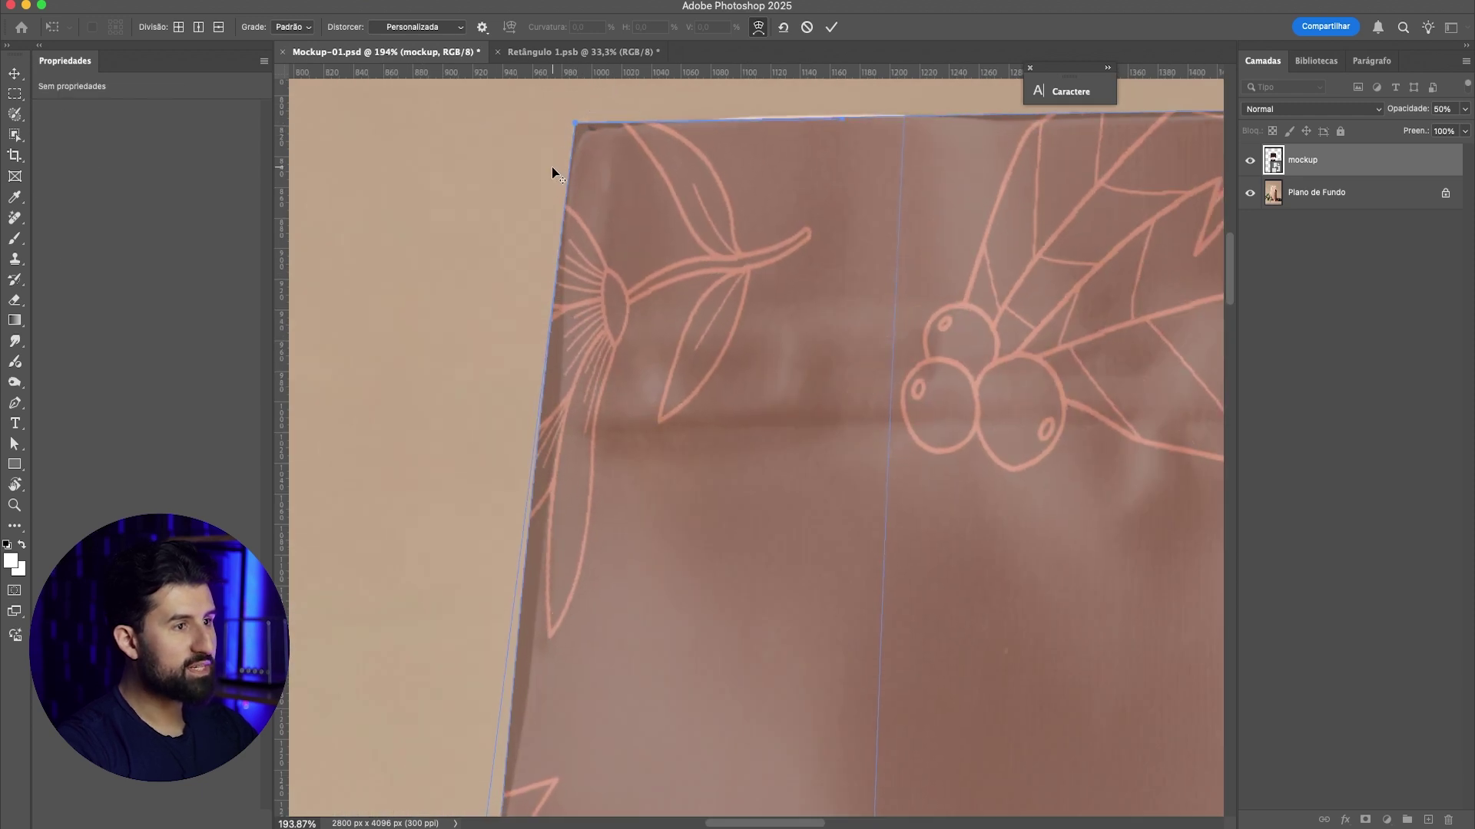
{"action": "scroll", "coordinate": [552, 171], "scroll_direction": "down", "scroll_amount": 2}
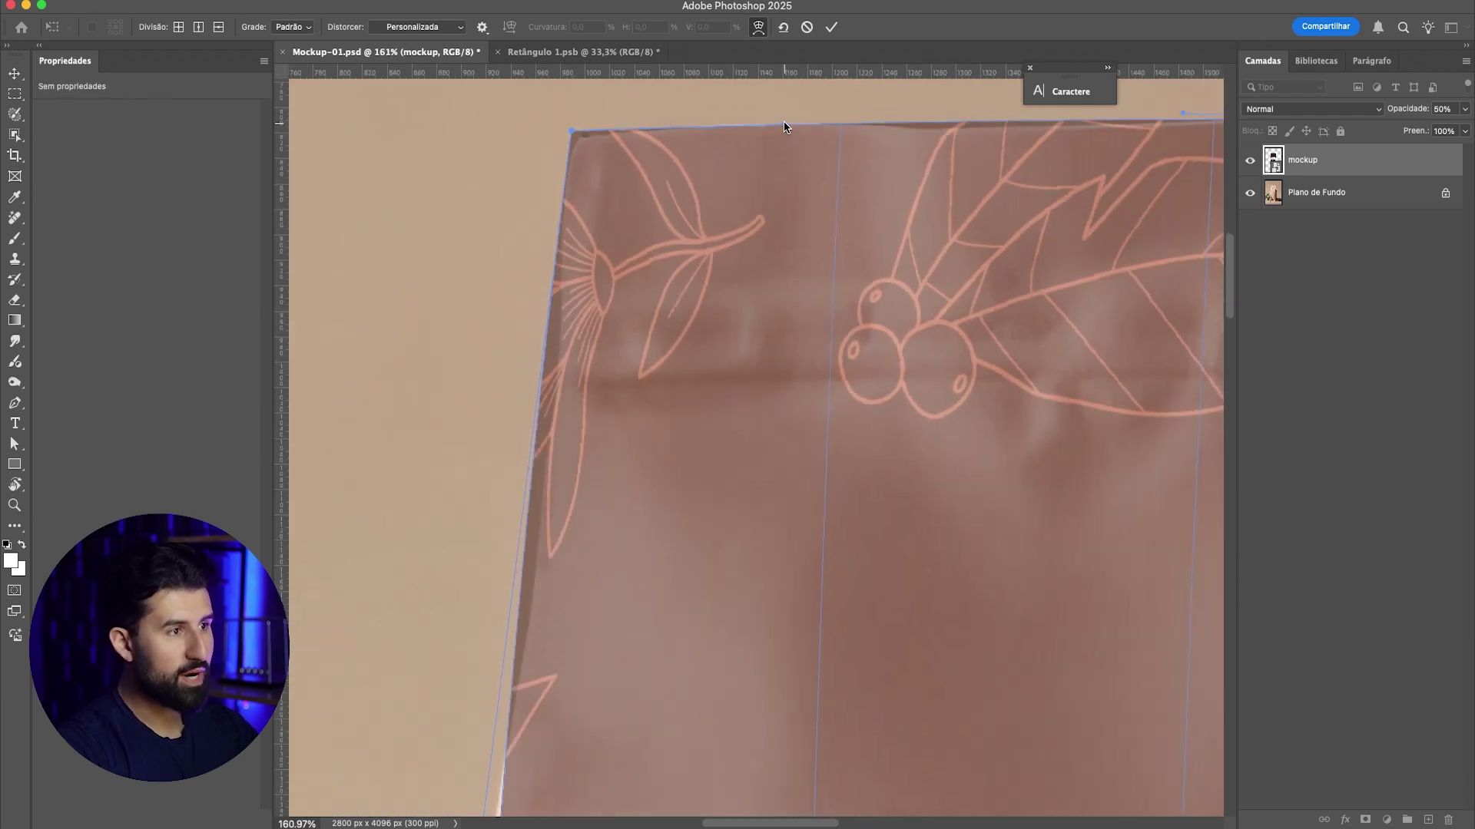
{"action": "scroll", "coordinate": [656, 155], "scroll_direction": "down", "scroll_amount": 2}
{"action": "scroll", "coordinate": [656, 155], "scroll_direction": "down", "scroll_amount": 4}
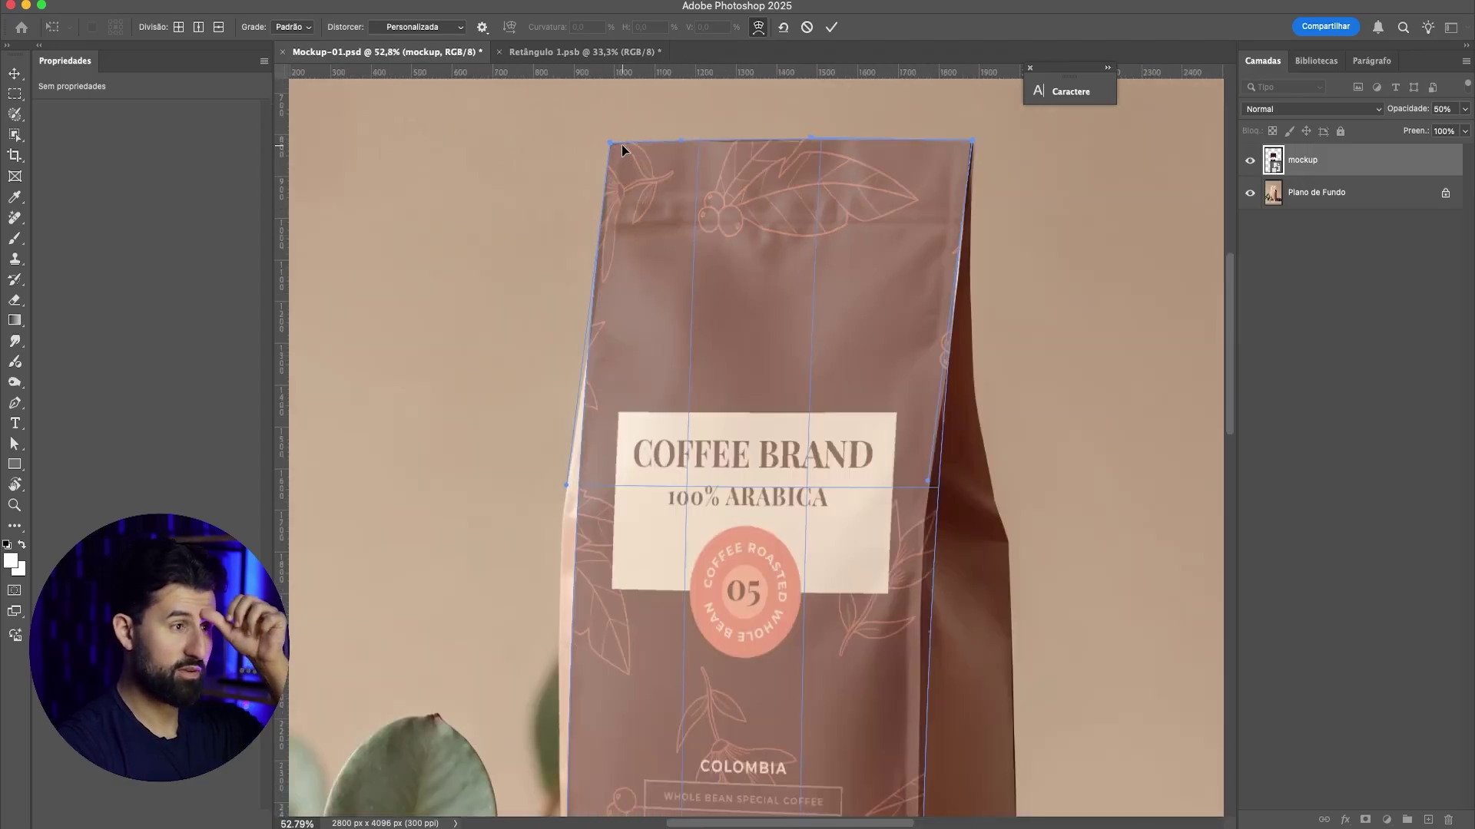
{"action": "scroll", "coordinate": [725, 200], "scroll_direction": "down", "scroll_amount": 1}
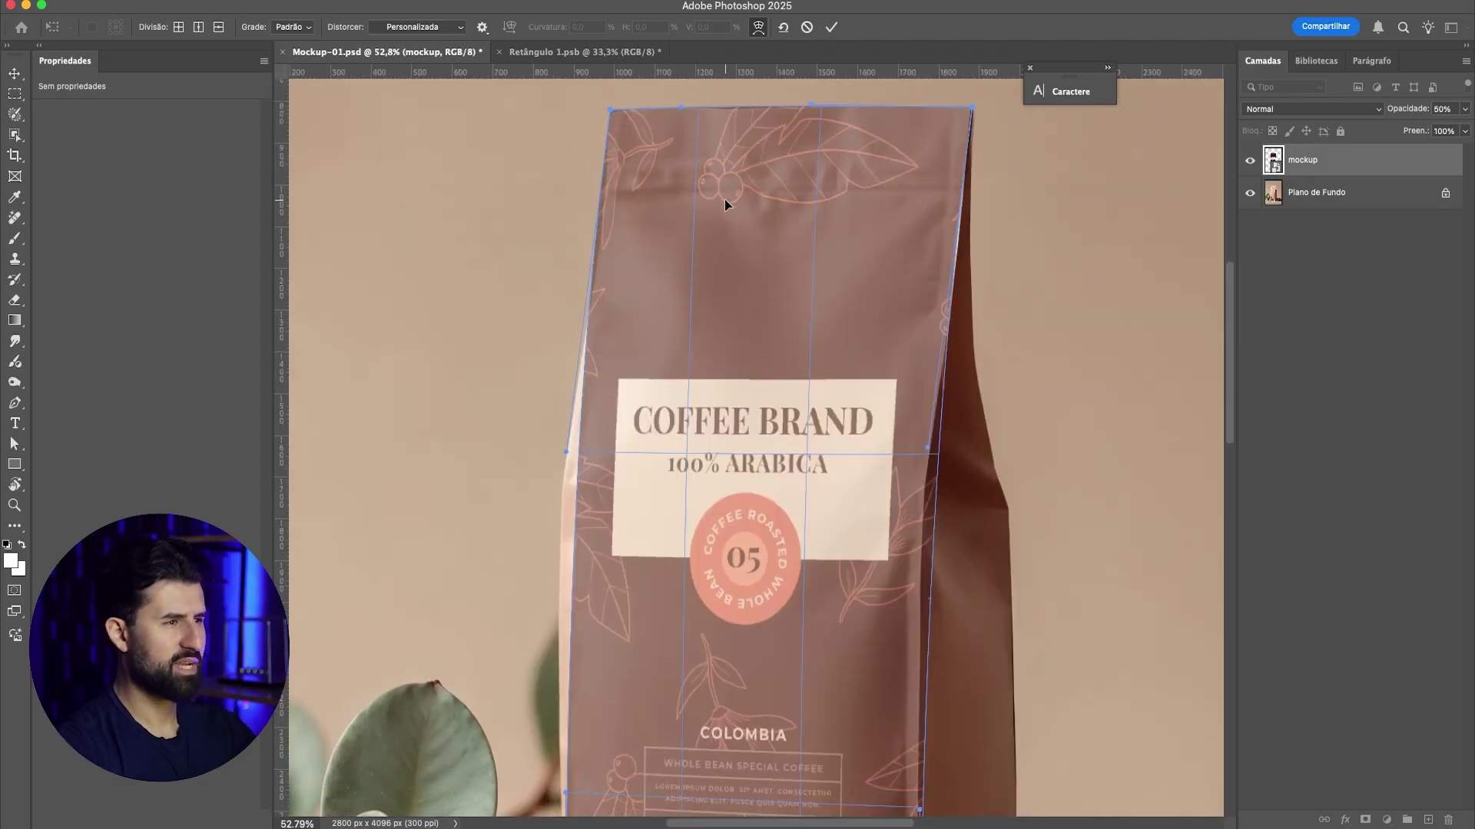
Step: Pull the upper warp handle of the artwork's left edge outward to cover the bag's curved left side
{"action": "scroll", "coordinate": [819, 247], "scroll_direction": "down", "scroll_amount": 4}
{"action": "scroll", "coordinate": [767, 330], "scroll_direction": "up", "scroll_amount": 4}
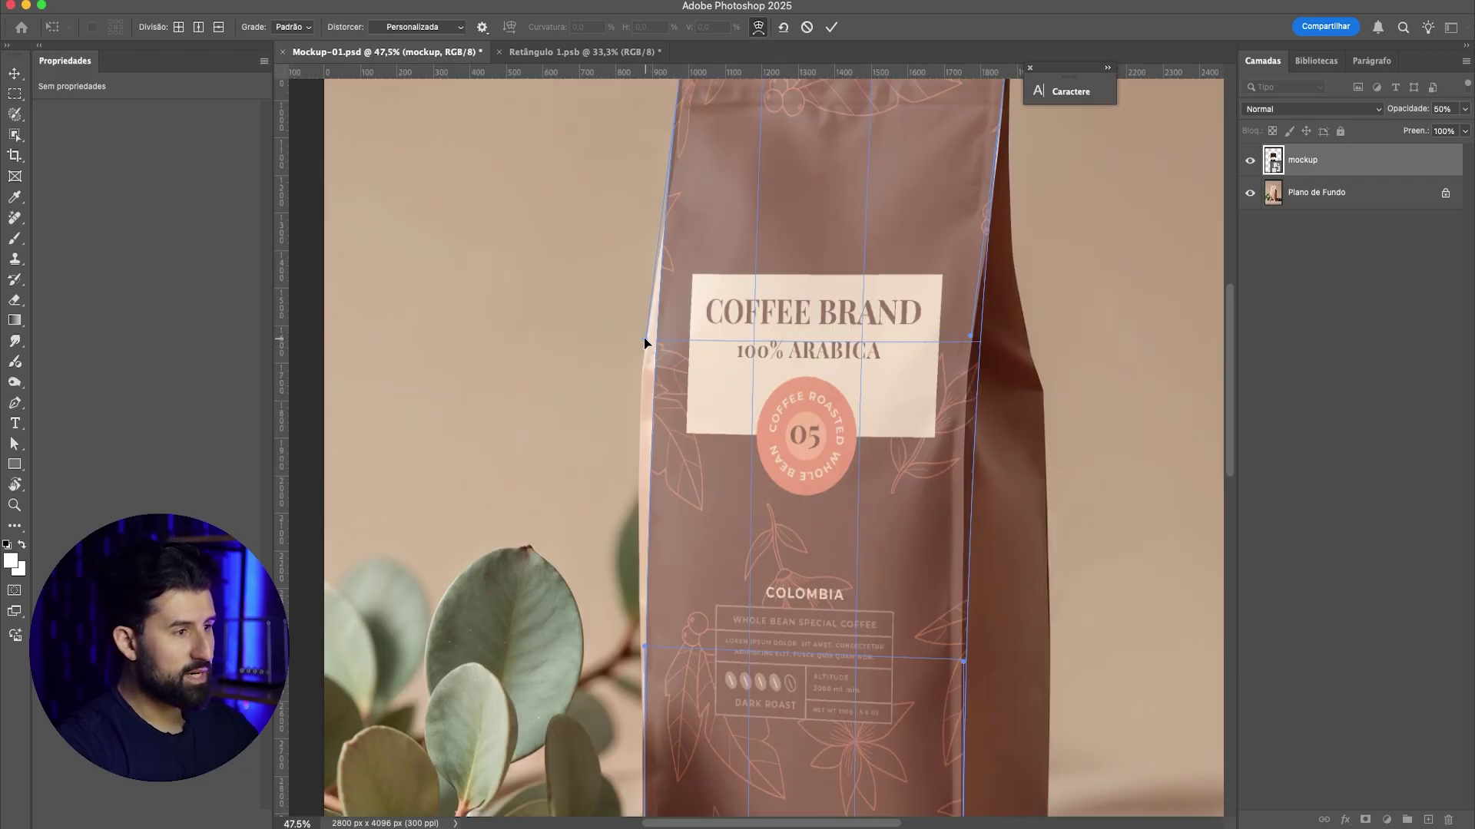
{"action": "scroll", "coordinate": [644, 338], "scroll_direction": "down", "scroll_amount": 2}
{"action": "scroll", "coordinate": [643, 361], "scroll_direction": "up", "scroll_amount": 1}
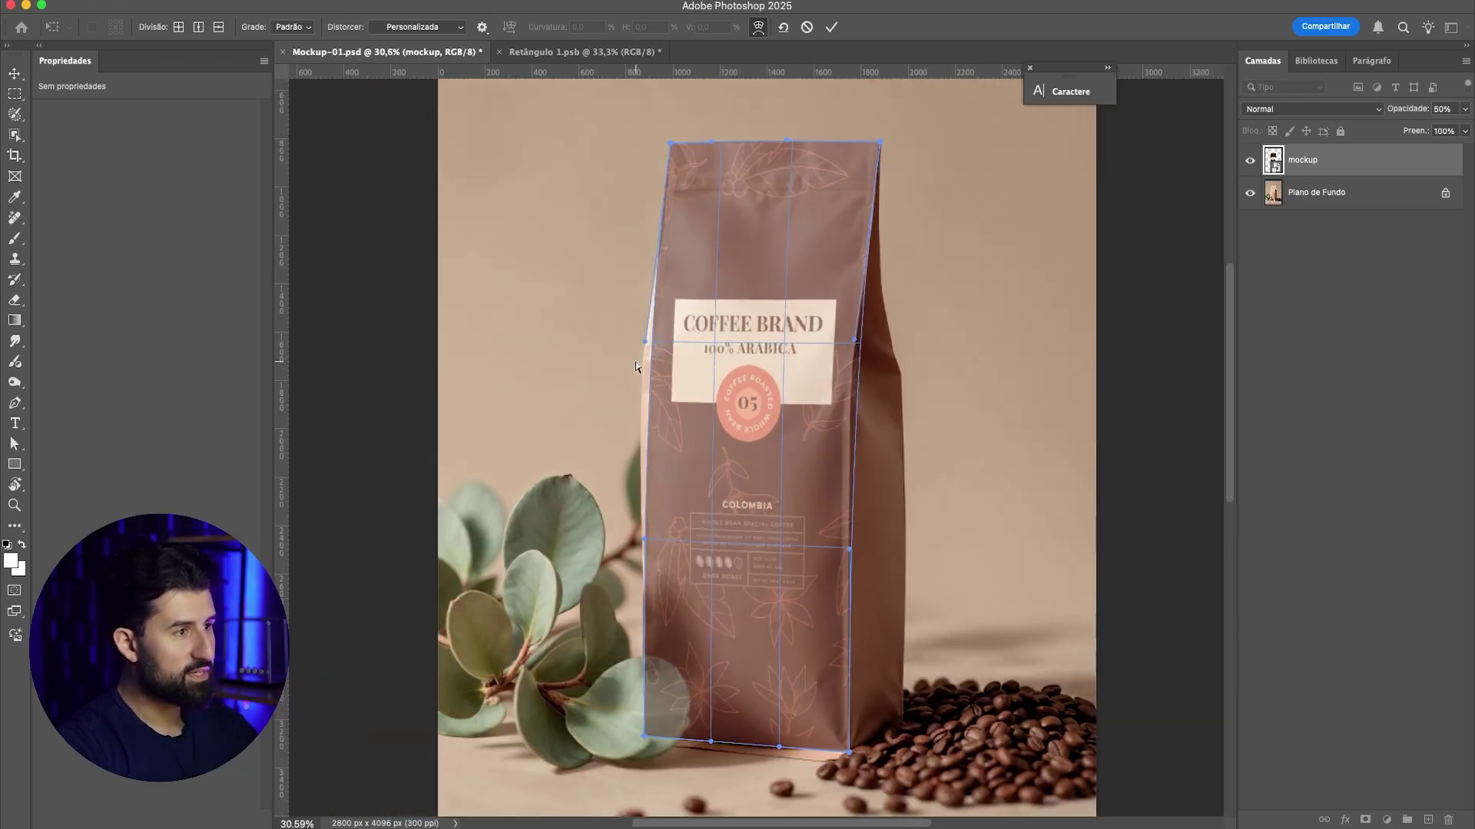
{"action": "scroll", "coordinate": [648, 330], "scroll_direction": "up", "scroll_amount": 1}
{"action": "left_click_drag", "start_coordinate": [646, 346], "coordinate": [619, 376]}
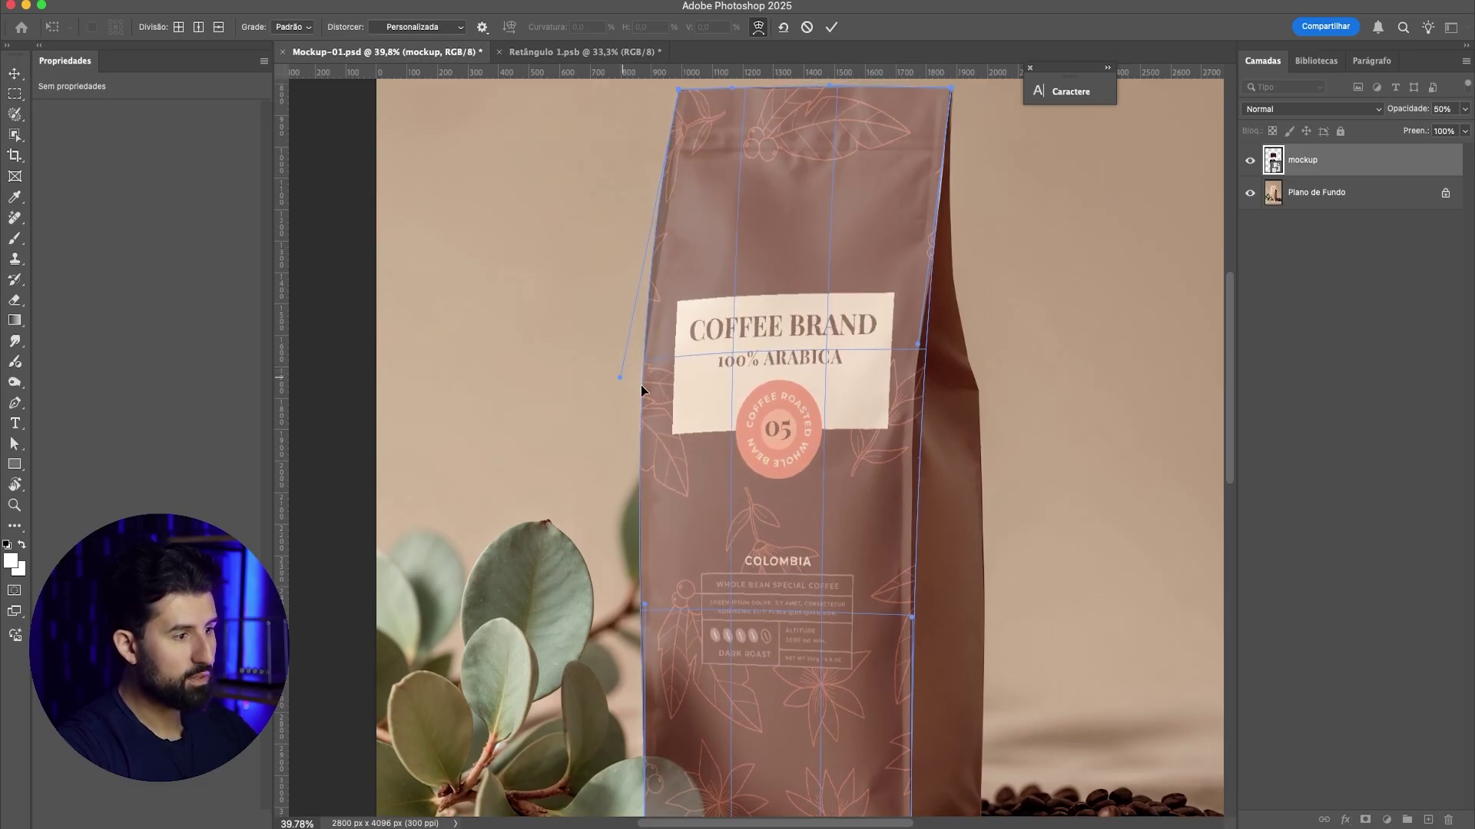
Step: Adjust the lower warp handle of the artwork's left edge to follow the bag's lower left side
{"action": "scroll", "coordinate": [641, 385], "scroll_direction": "down", "scroll_amount": 3}
{"action": "left_click_drag", "start_coordinate": [655, 527], "coordinate": [647, 528]}
{"action": "scroll", "coordinate": [633, 296], "scroll_direction": "up", "scroll_amount": 5}
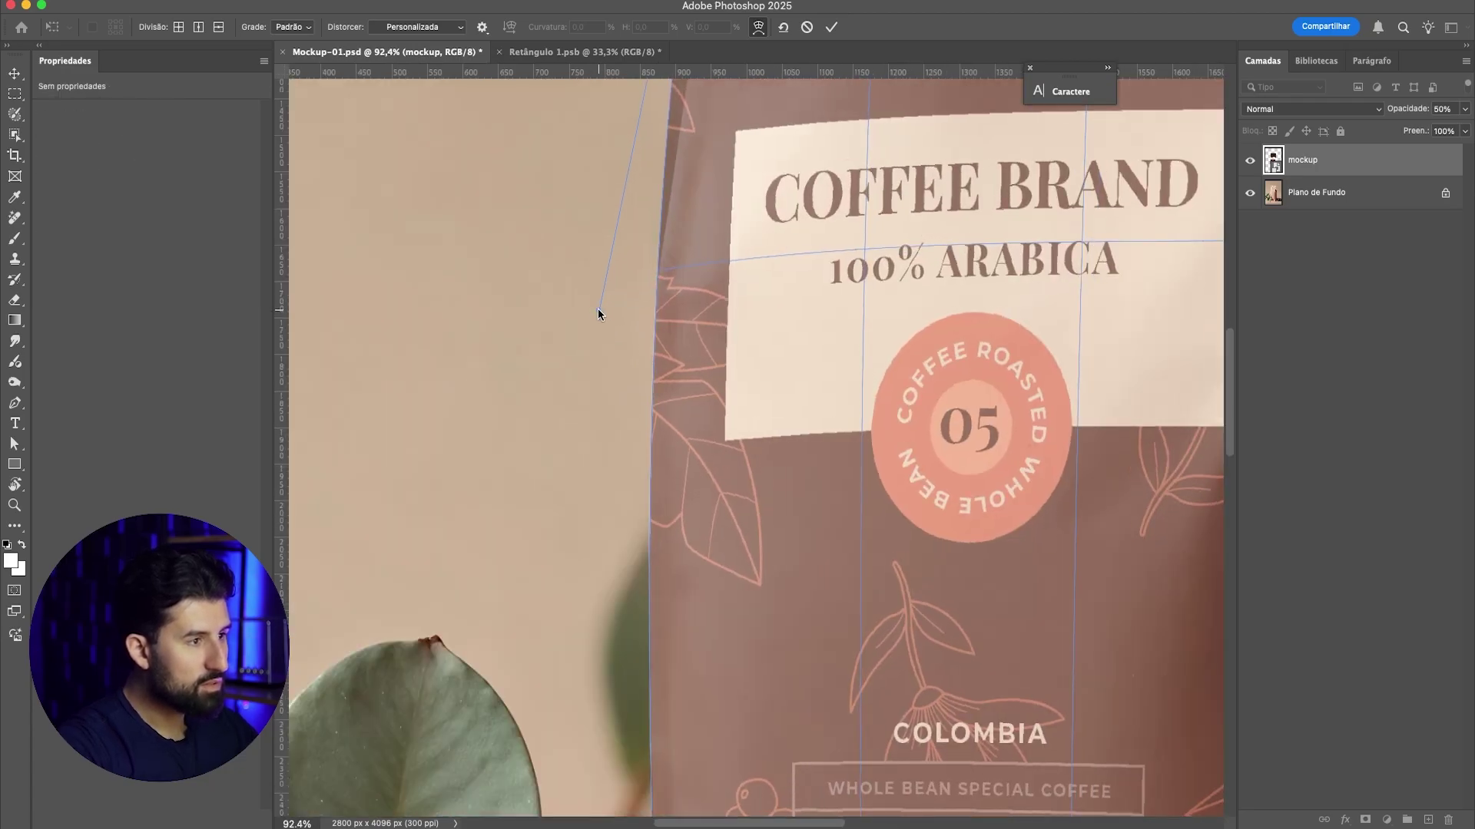
{"action": "scroll", "coordinate": [592, 277], "scroll_direction": "down", "scroll_amount": 5}
{"action": "scroll", "coordinate": [613, 461], "scroll_direction": "up", "scroll_amount": 2}
{"action": "scroll", "coordinate": [616, 518], "scroll_direction": "up", "scroll_amount": 4}
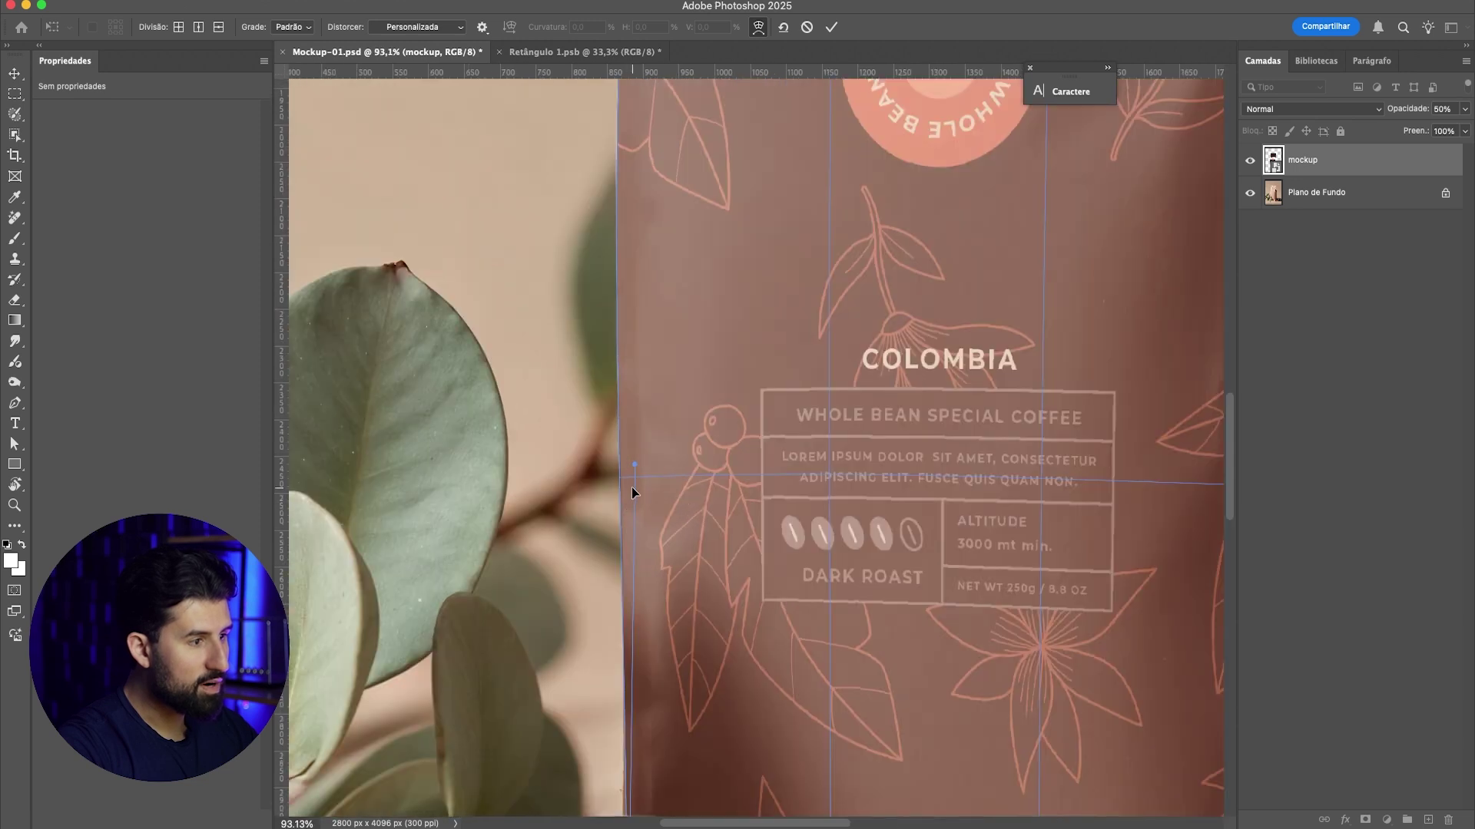
{"action": "scroll", "coordinate": [614, 446], "scroll_direction": "down", "scroll_amount": 3}
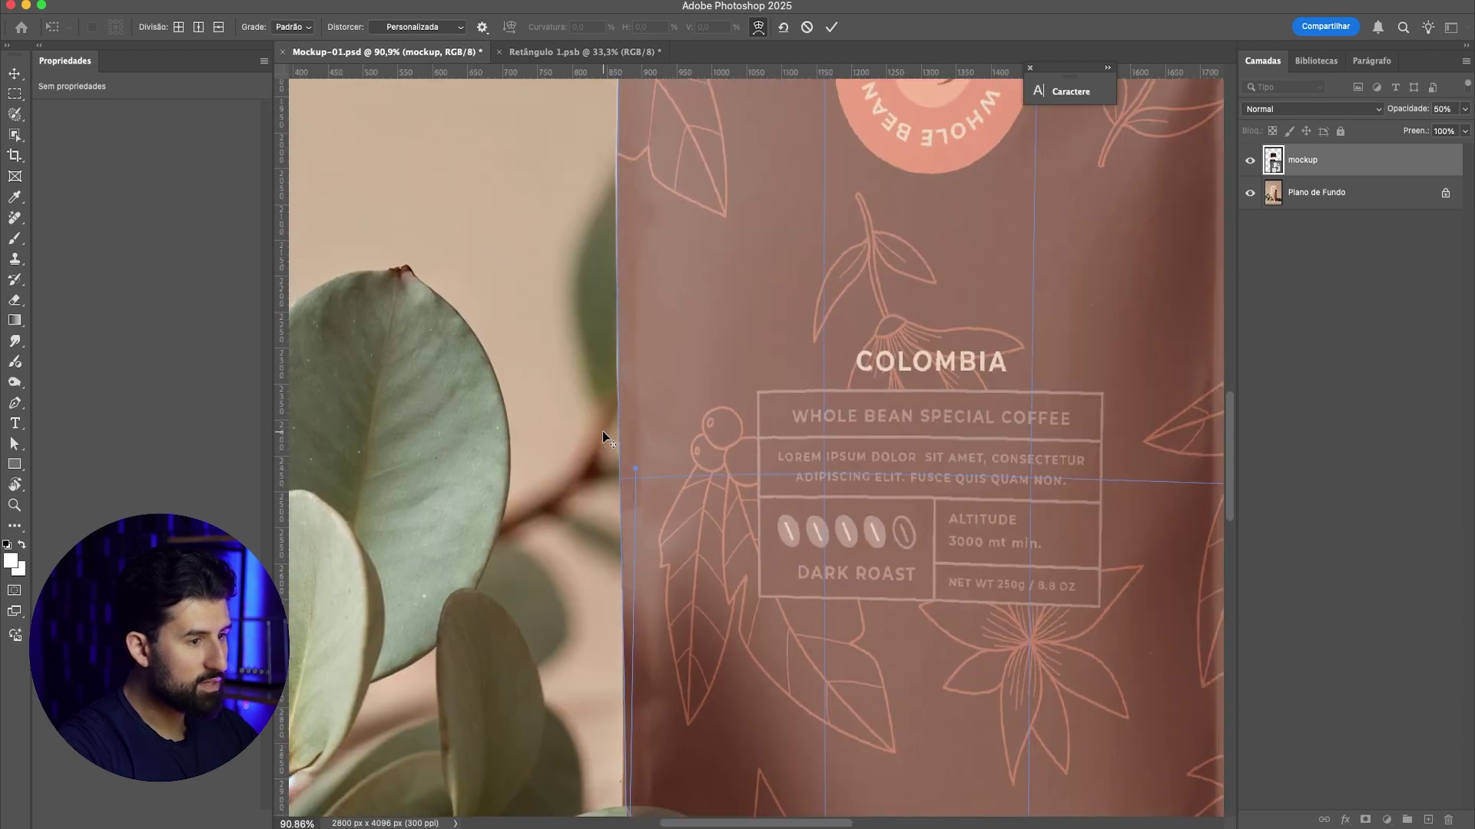
Step: Move the lower warp handle of the artwork's right edge inward to follow the bag's front seam, and apply the warp
{"action": "scroll", "coordinate": [666, 728], "scroll_direction": "up", "scroll_amount": 4}
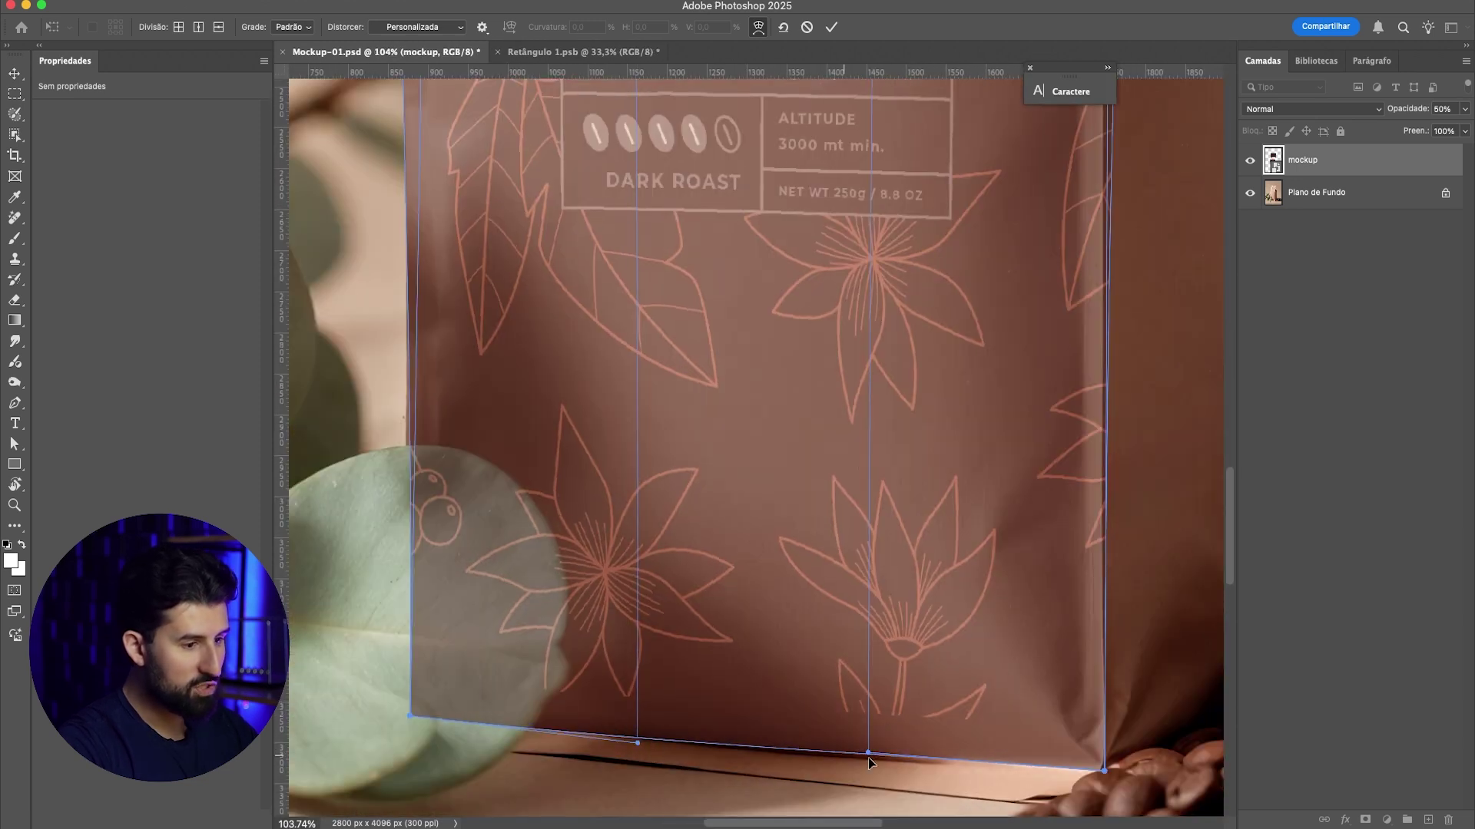
{"action": "scroll", "coordinate": [871, 760], "scroll_direction": "down", "scroll_amount": 3}
{"action": "scroll", "coordinate": [907, 430], "scroll_direction": "up", "scroll_amount": 4}
{"action": "left_click_drag", "start_coordinate": [895, 420], "coordinate": [875, 428]}
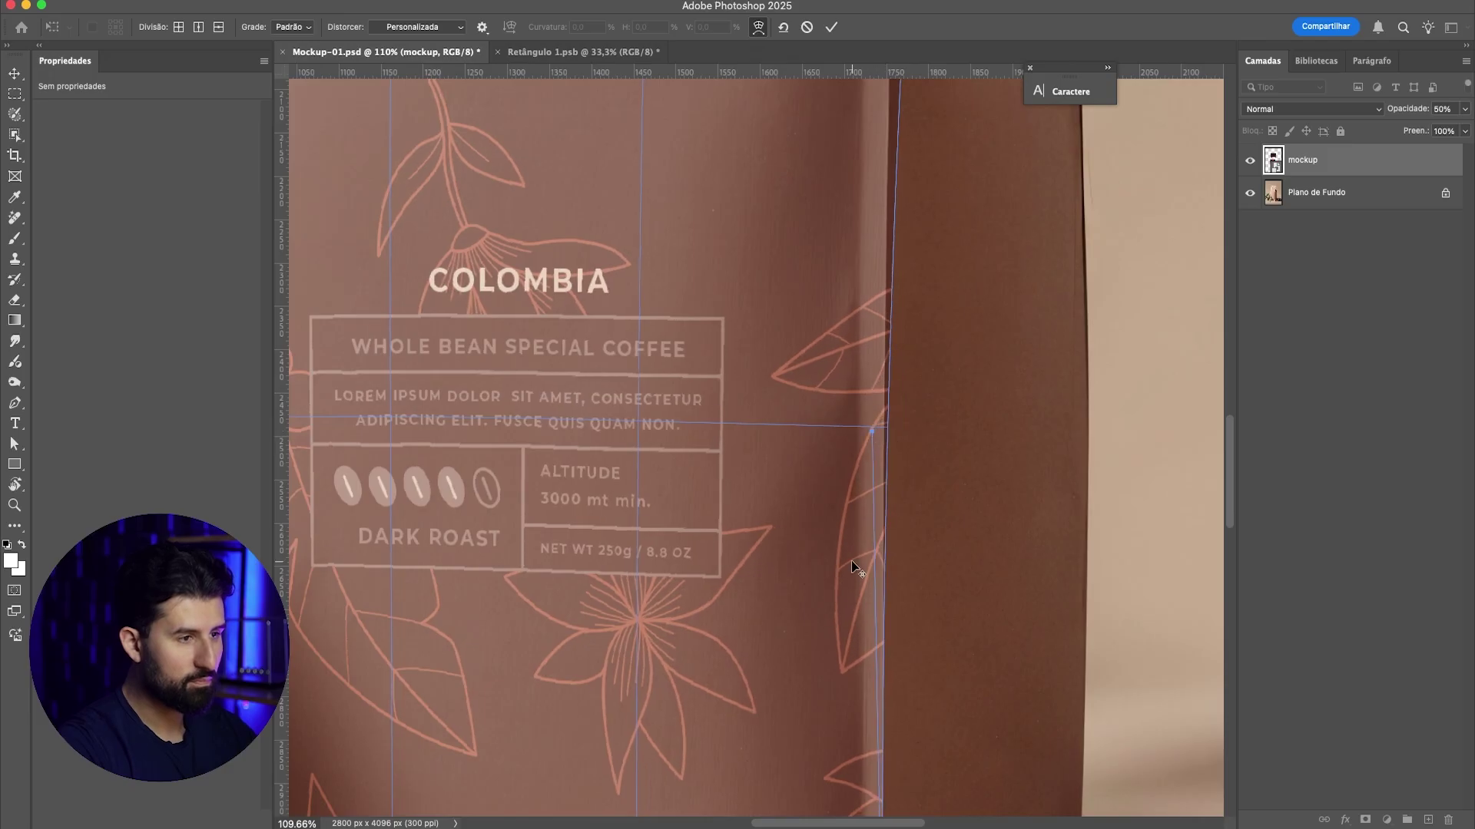
{"action": "scroll", "coordinate": [852, 559], "scroll_direction": "down", "scroll_amount": 2}
{"action": "scroll", "coordinate": [877, 438], "scroll_direction": "up", "scroll_amount": 5}
{"action": "scroll", "coordinate": [930, 275], "scroll_direction": "up", "scroll_amount": 3}
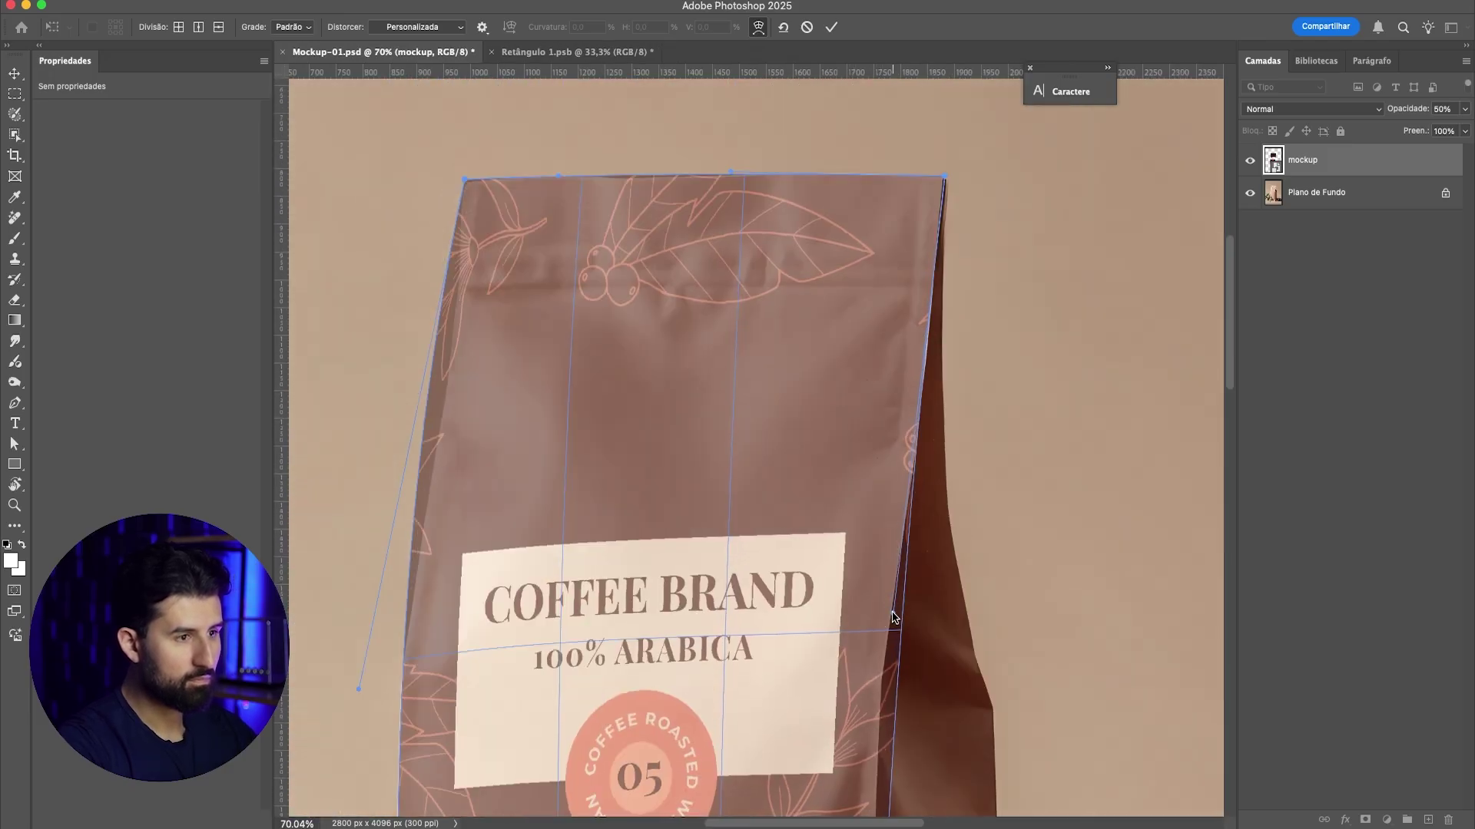
{"action": "scroll", "coordinate": [848, 237], "scroll_direction": "down", "scroll_amount": 2}
{"action": "key", "text": "Return"}
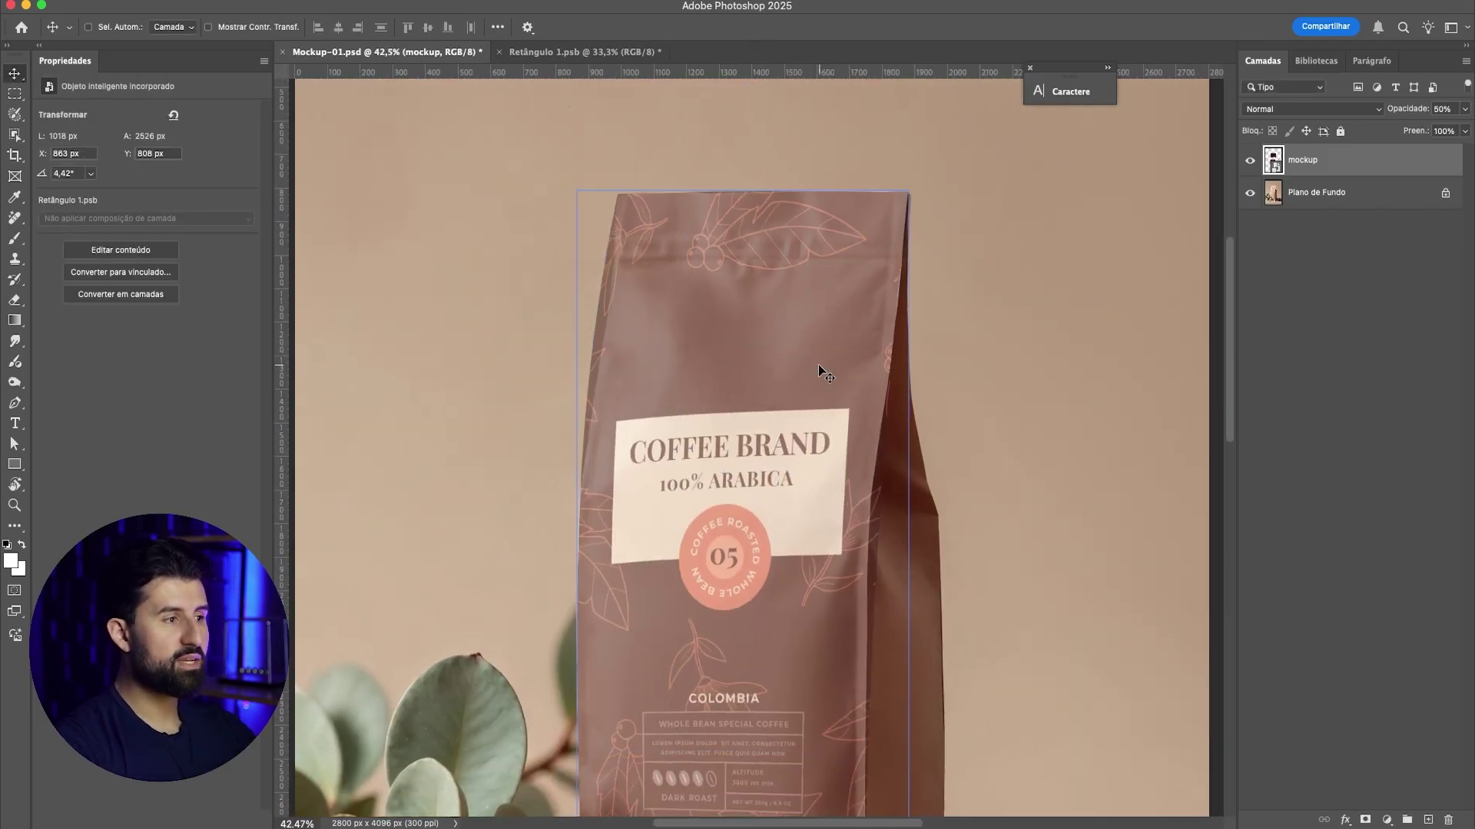
Step: Reopen the warp on the mockup layer and inspect how the artwork follows the bag's upper edges
{"action": "key", "text": "super+t"}
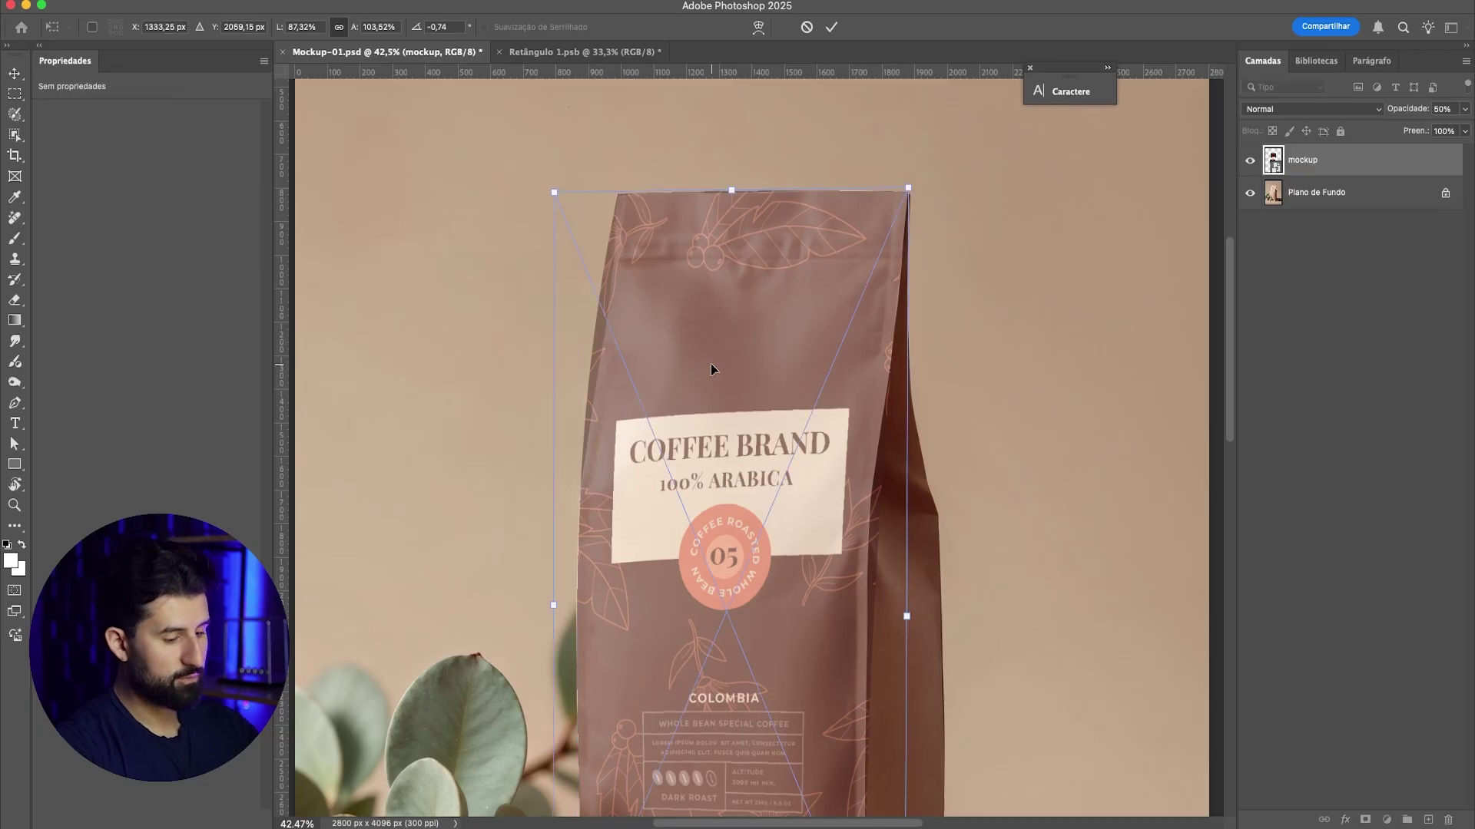
{"action": "left_click", "coordinate": [758, 27]}
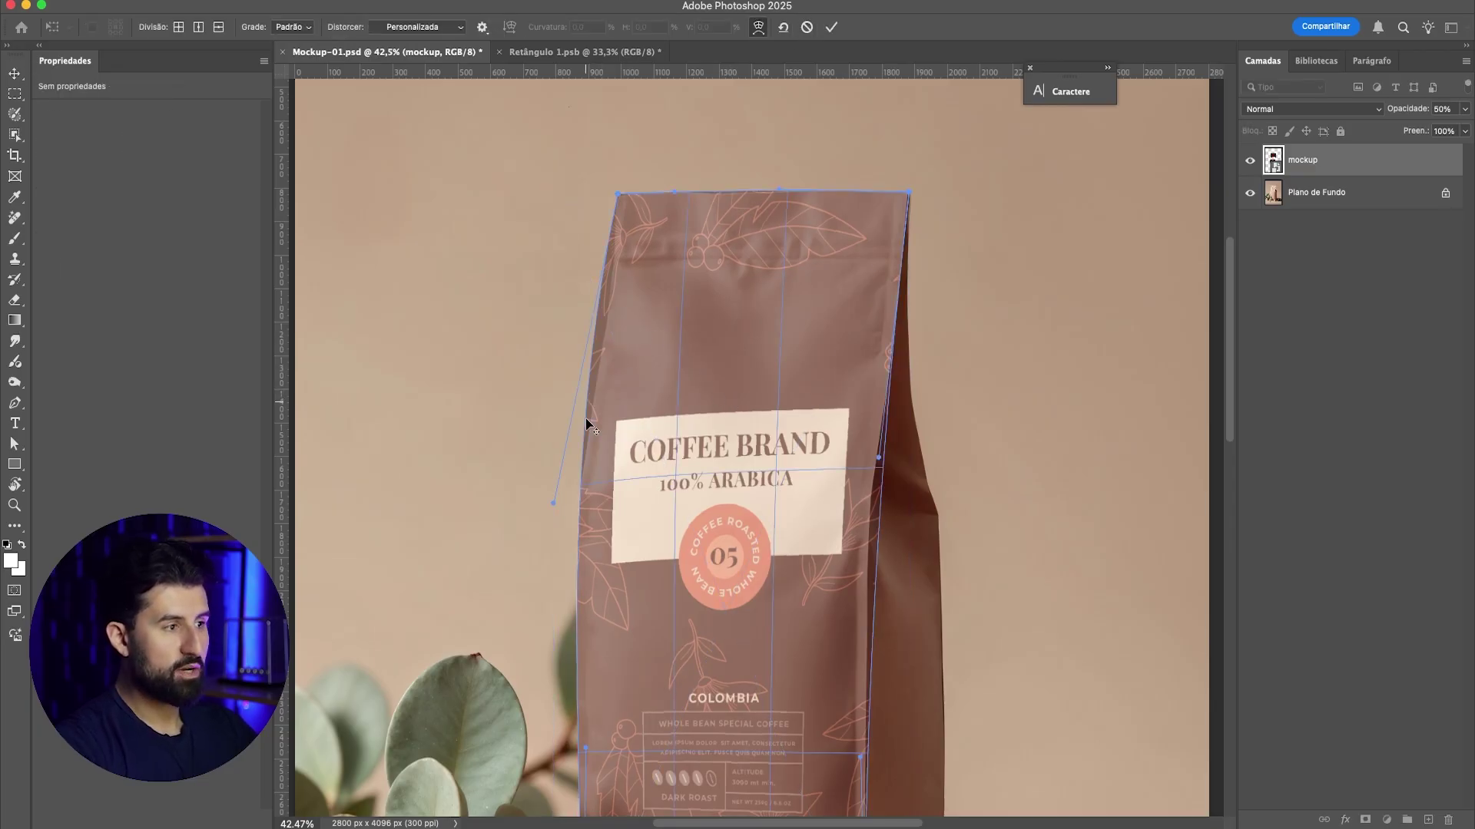
{"action": "scroll", "coordinate": [580, 473], "scroll_direction": "up", "scroll_amount": 3}
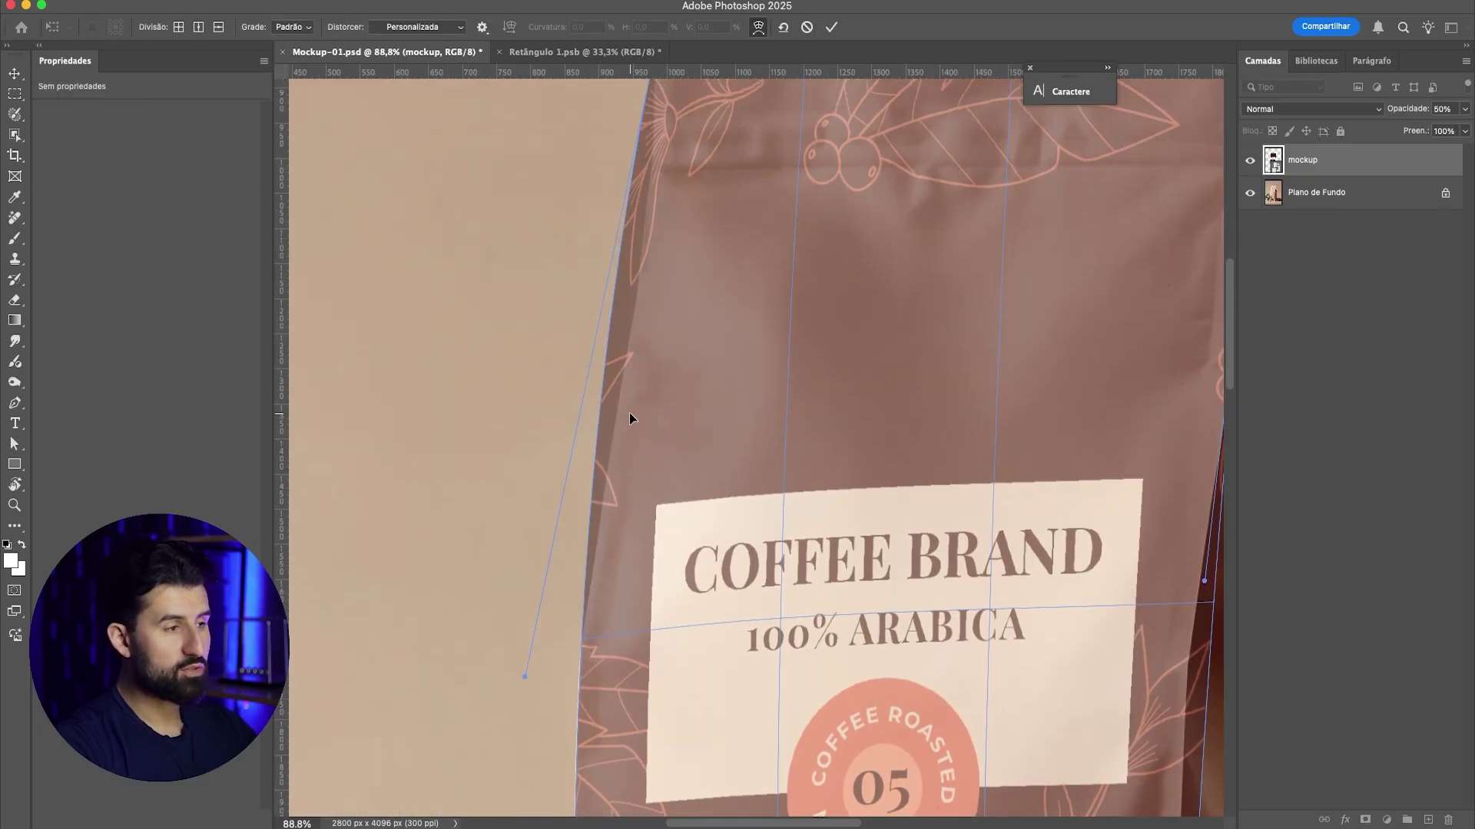
{"action": "scroll", "coordinate": [636, 419], "scroll_direction": "up", "scroll_amount": 2}
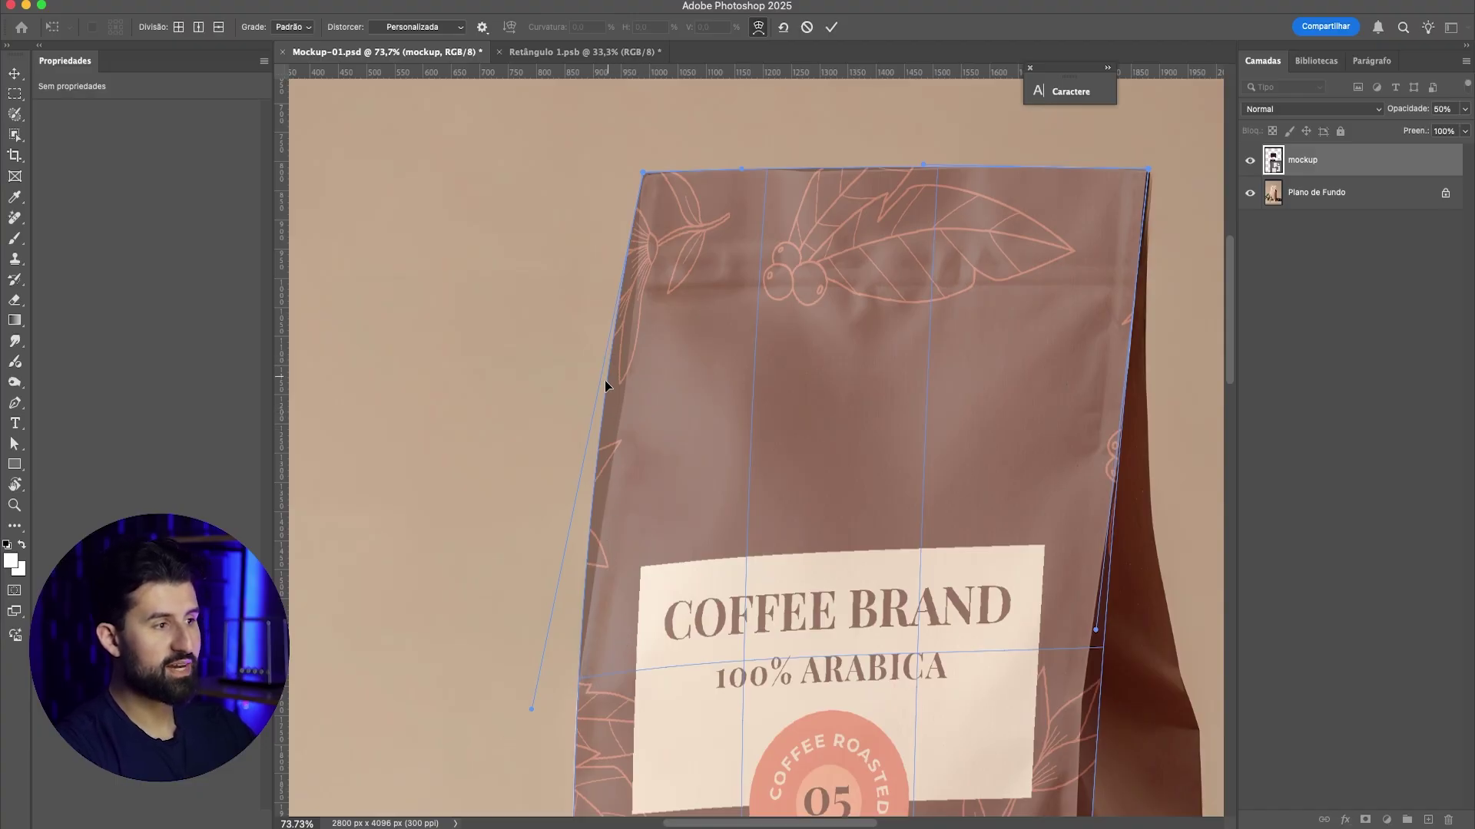
{"action": "scroll", "coordinate": [695, 401], "scroll_direction": "down", "scroll_amount": 2}
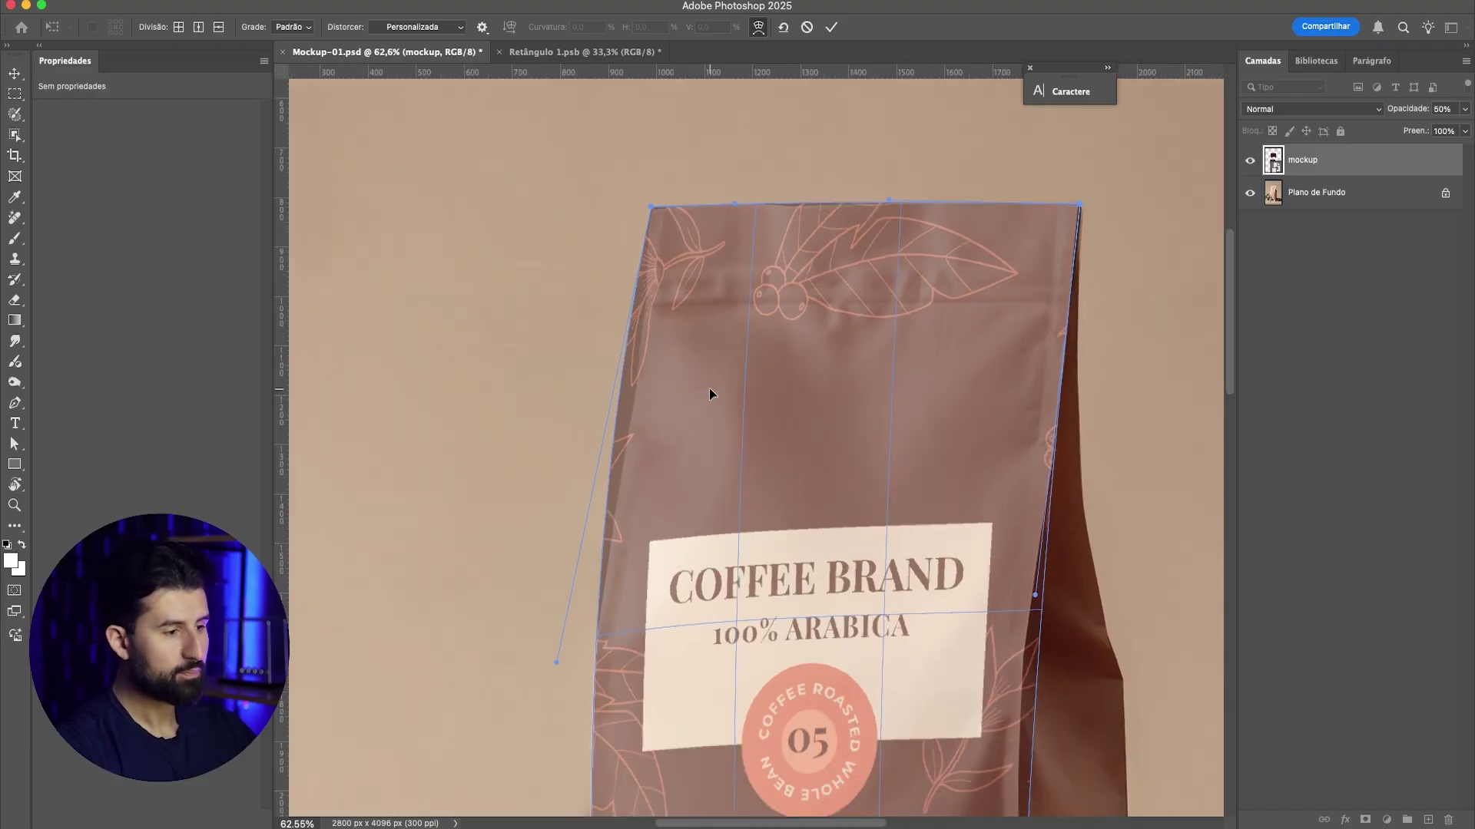
{"action": "scroll", "coordinate": [712, 387], "scroll_direction": "down", "scroll_amount": 5}
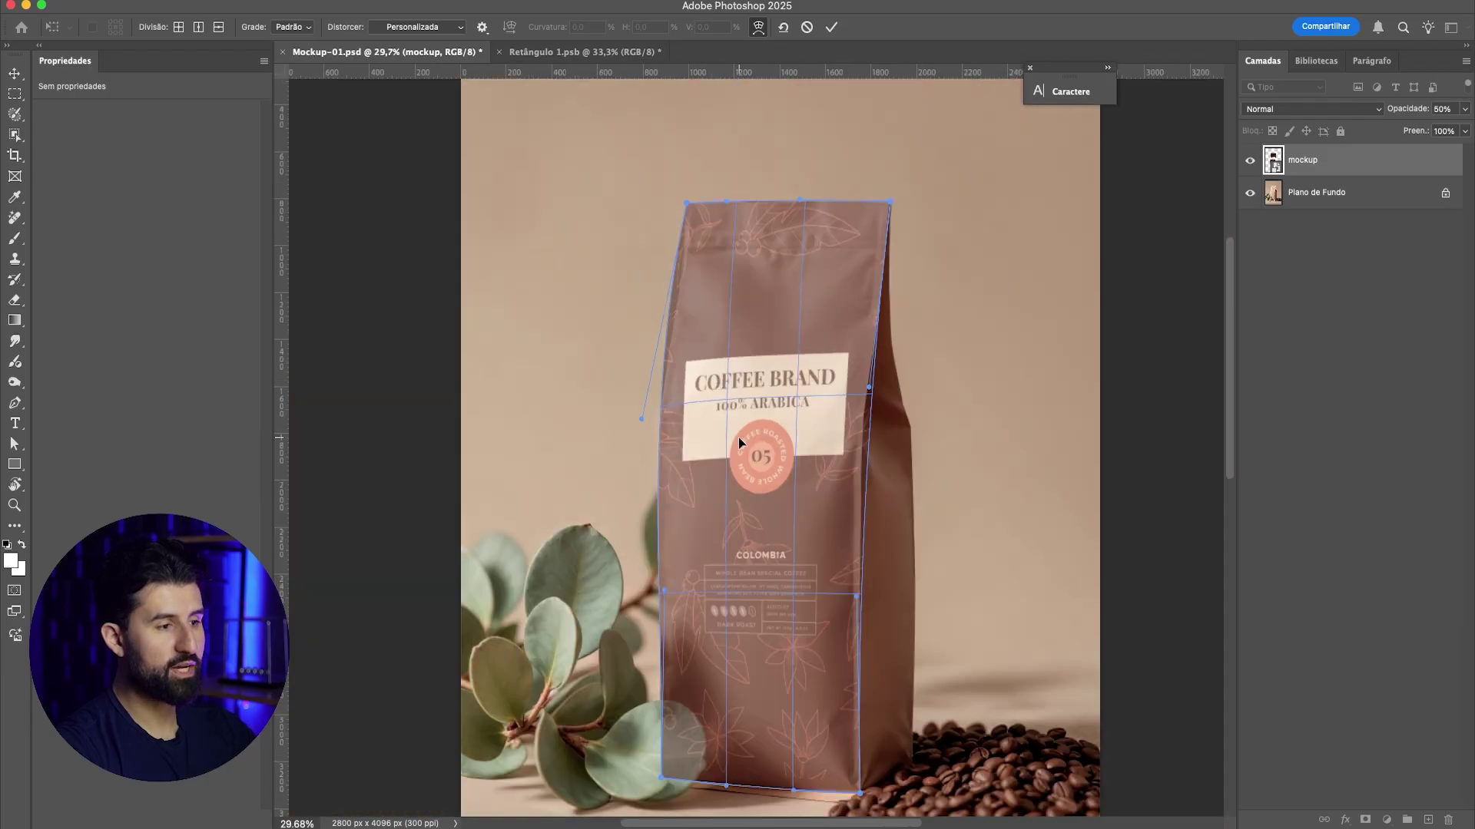
{"action": "left_click", "coordinate": [15, 75]}
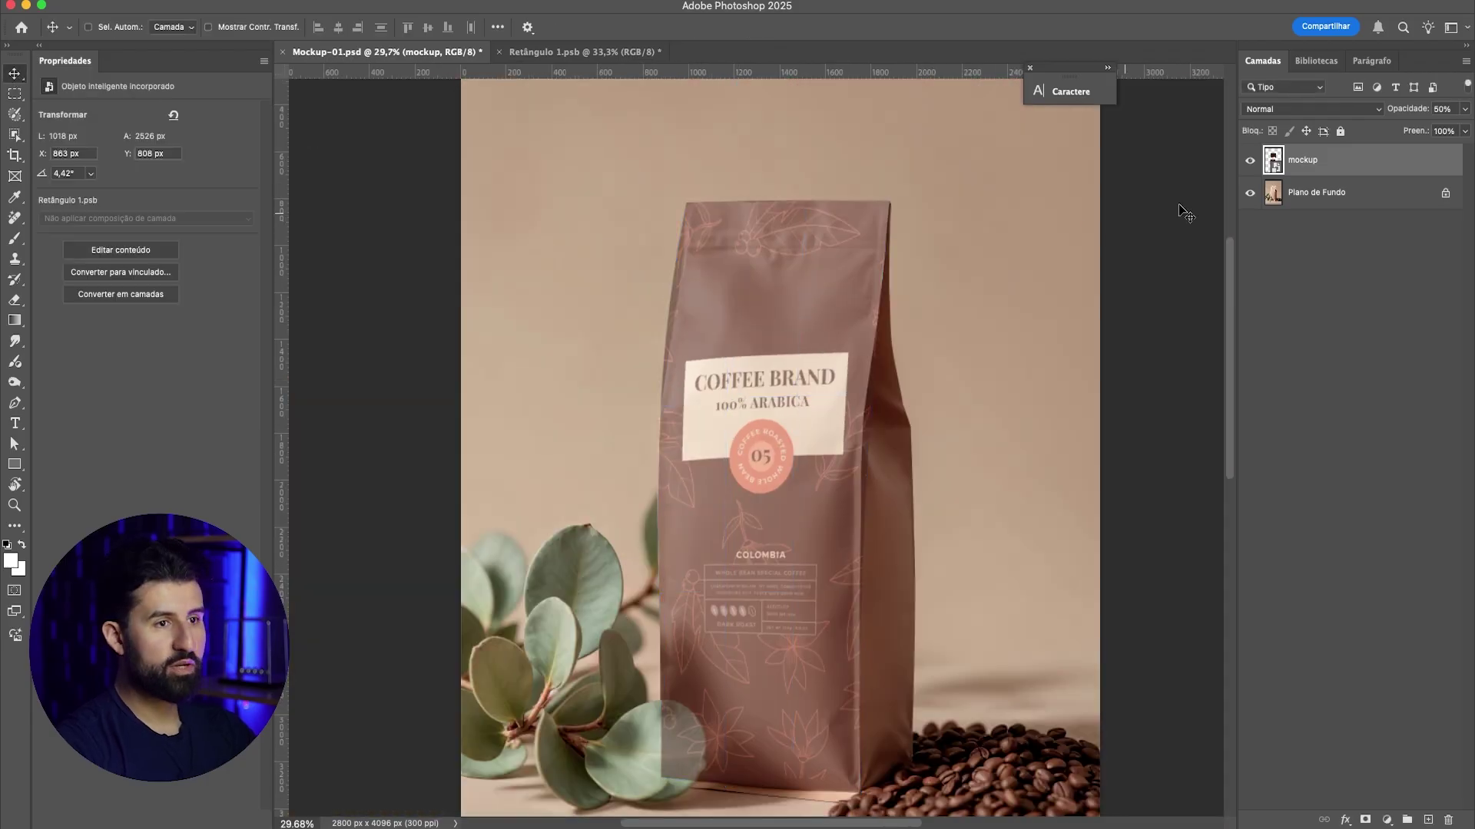
Step: Open the mockup layer's smart object contents, shift the label design lower and slightly left, and save
{"action": "double_click", "coordinate": [1273, 161]}
{"action": "left_click_drag", "start_coordinate": [818, 384], "coordinate": [816, 451]}
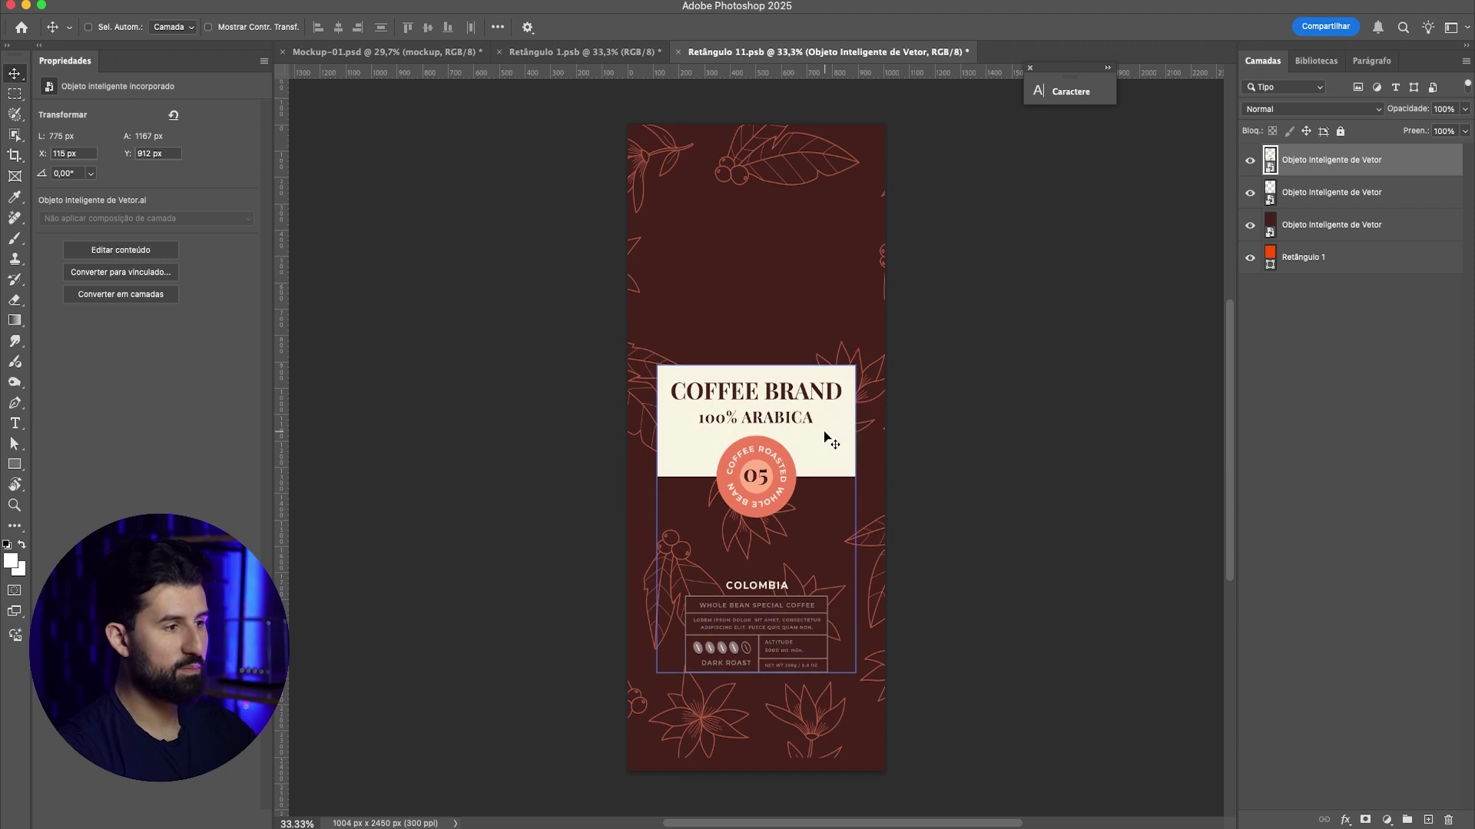
{"action": "key", "text": "shift+Left"}
{"action": "key", "text": "shift+Left"}
{"action": "key", "text": "shift+Left"}
{"action": "key", "text": "super+s"}
Step: Close the old Retângulo 1.psb document without saving and return to the Mockup-01.psd document
{"action": "left_click", "coordinate": [580, 54]}
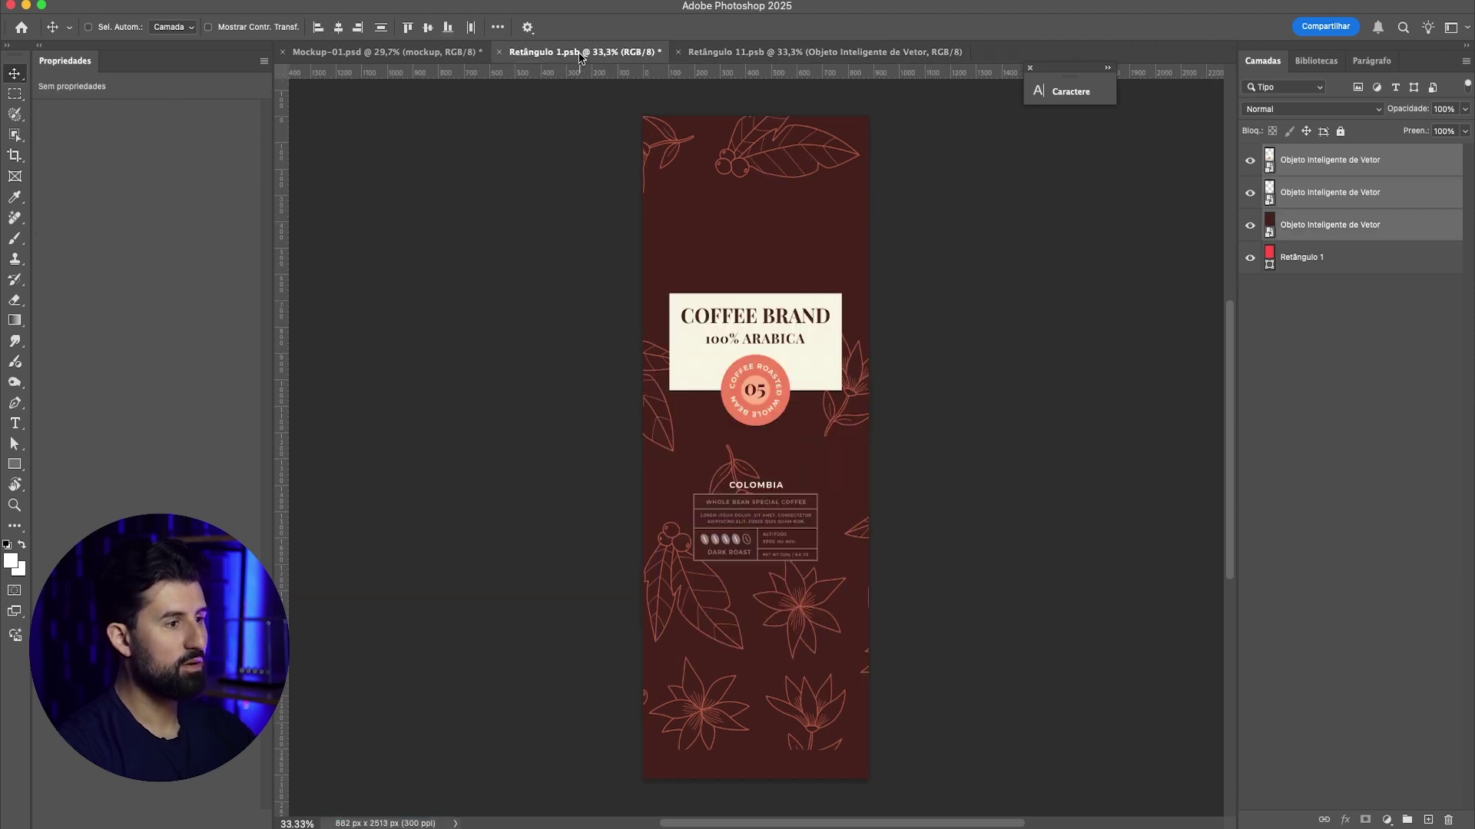
{"action": "left_click", "coordinate": [496, 53]}
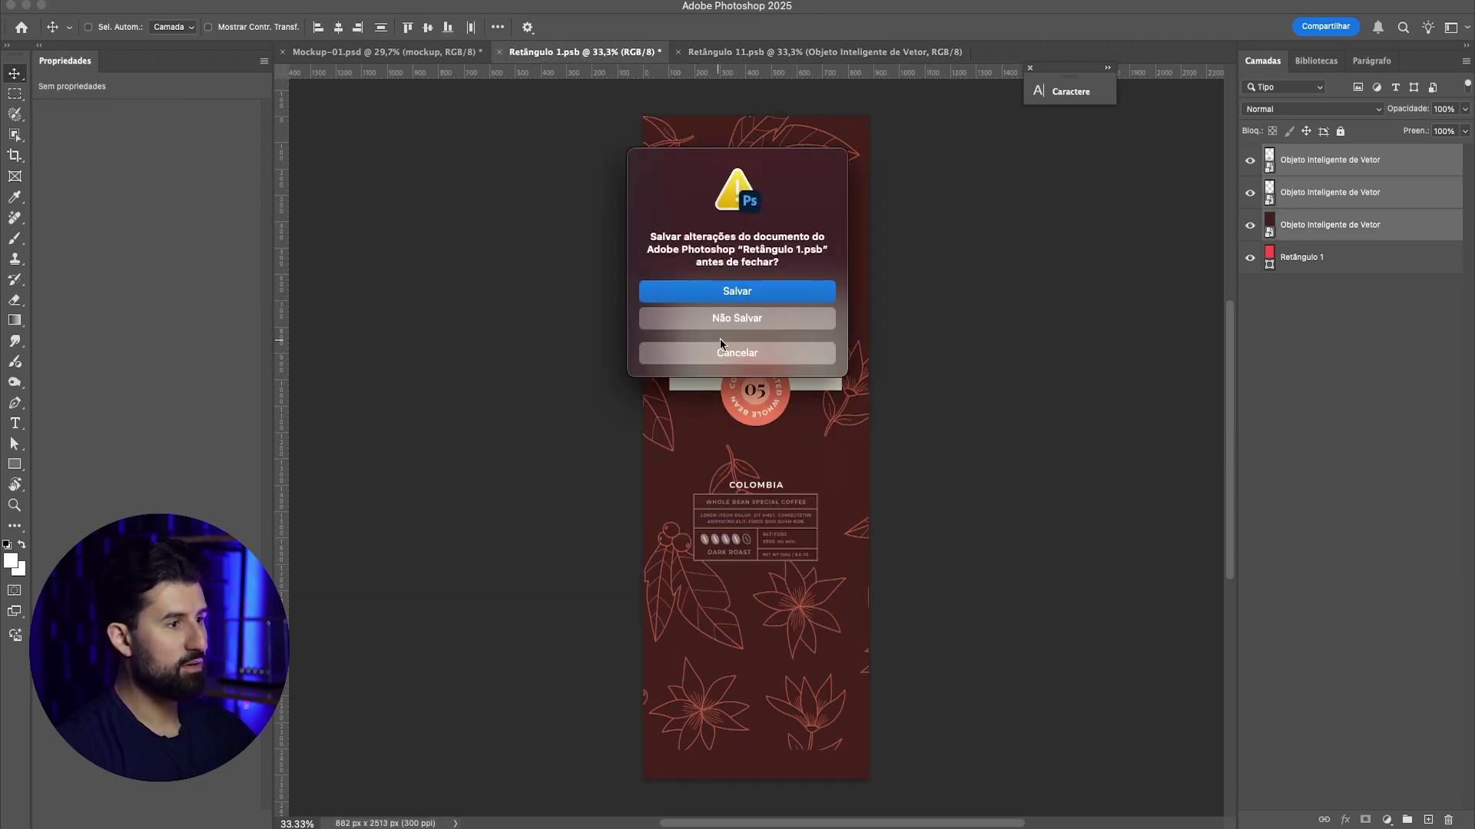
{"action": "left_click", "coordinate": [745, 322]}
{"action": "left_click", "coordinate": [426, 54]}
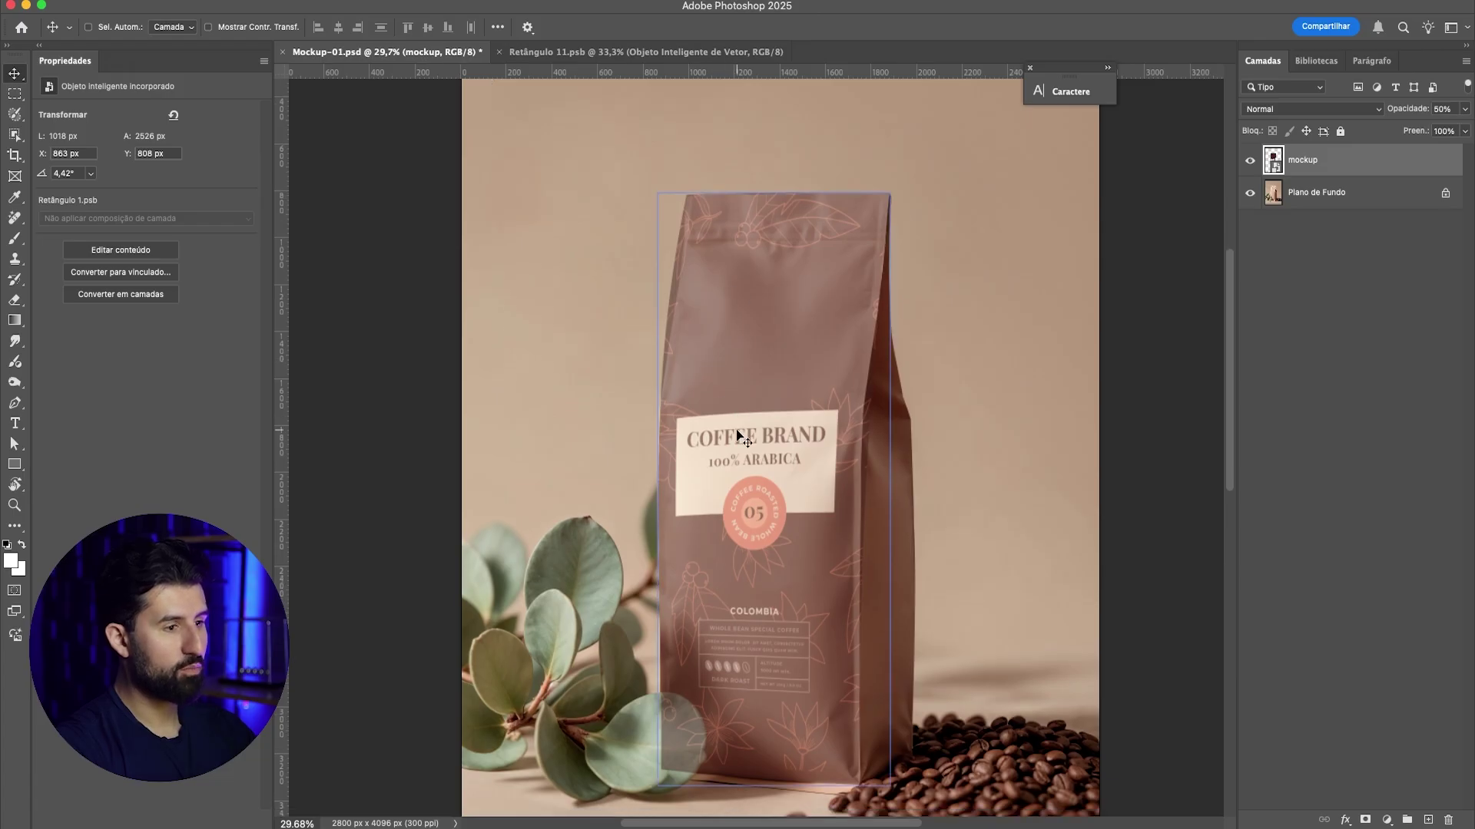
Step: Move the label design higher in Retângulo 11.psb, save it, and return to the Mockup-01.psd document
{"action": "left_click", "coordinate": [578, 51]}
{"action": "left_click_drag", "start_coordinate": [777, 450], "coordinate": [781, 327]}
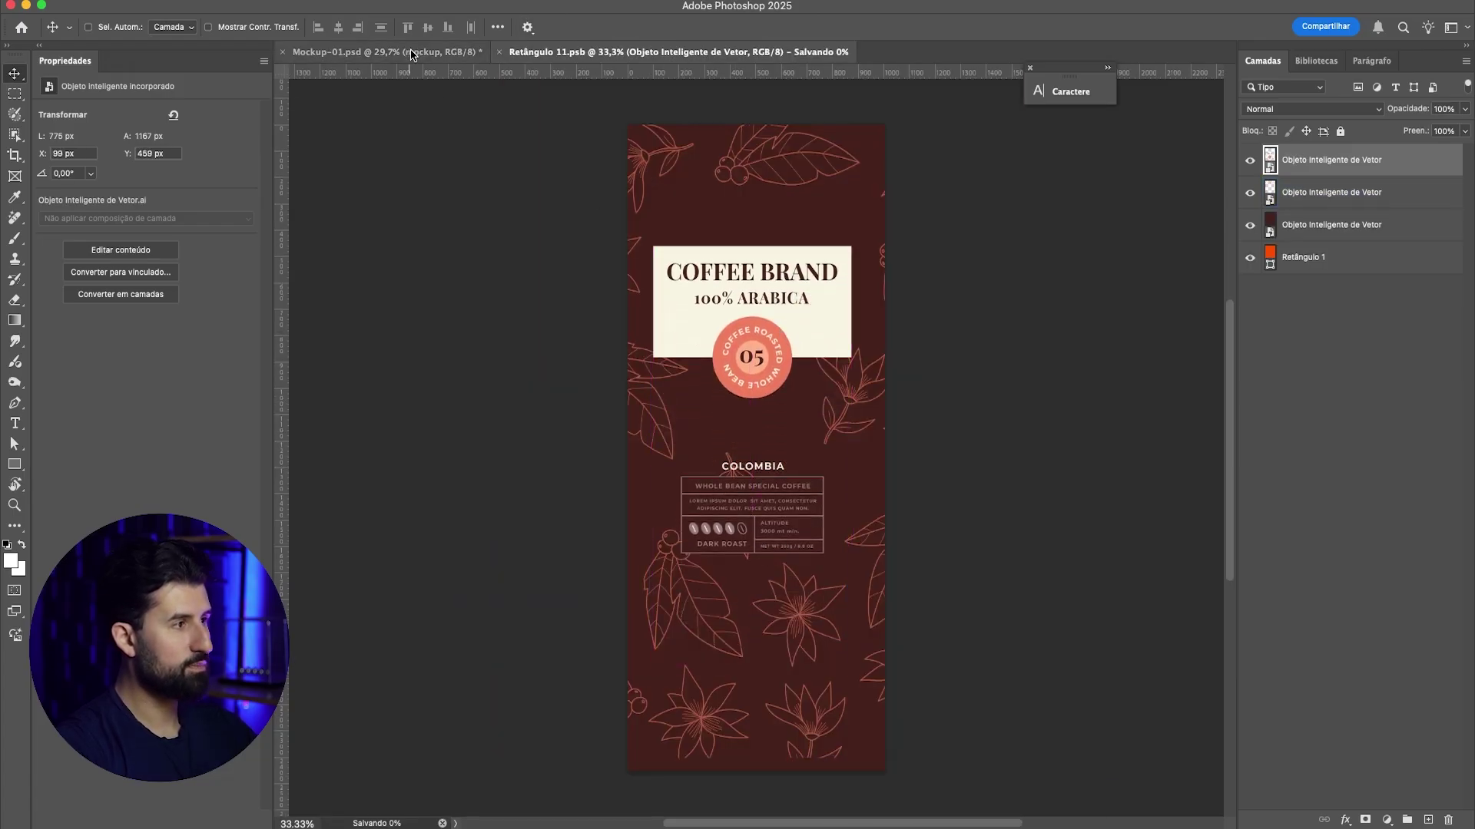
{"action": "left_click", "coordinate": [384, 52]}
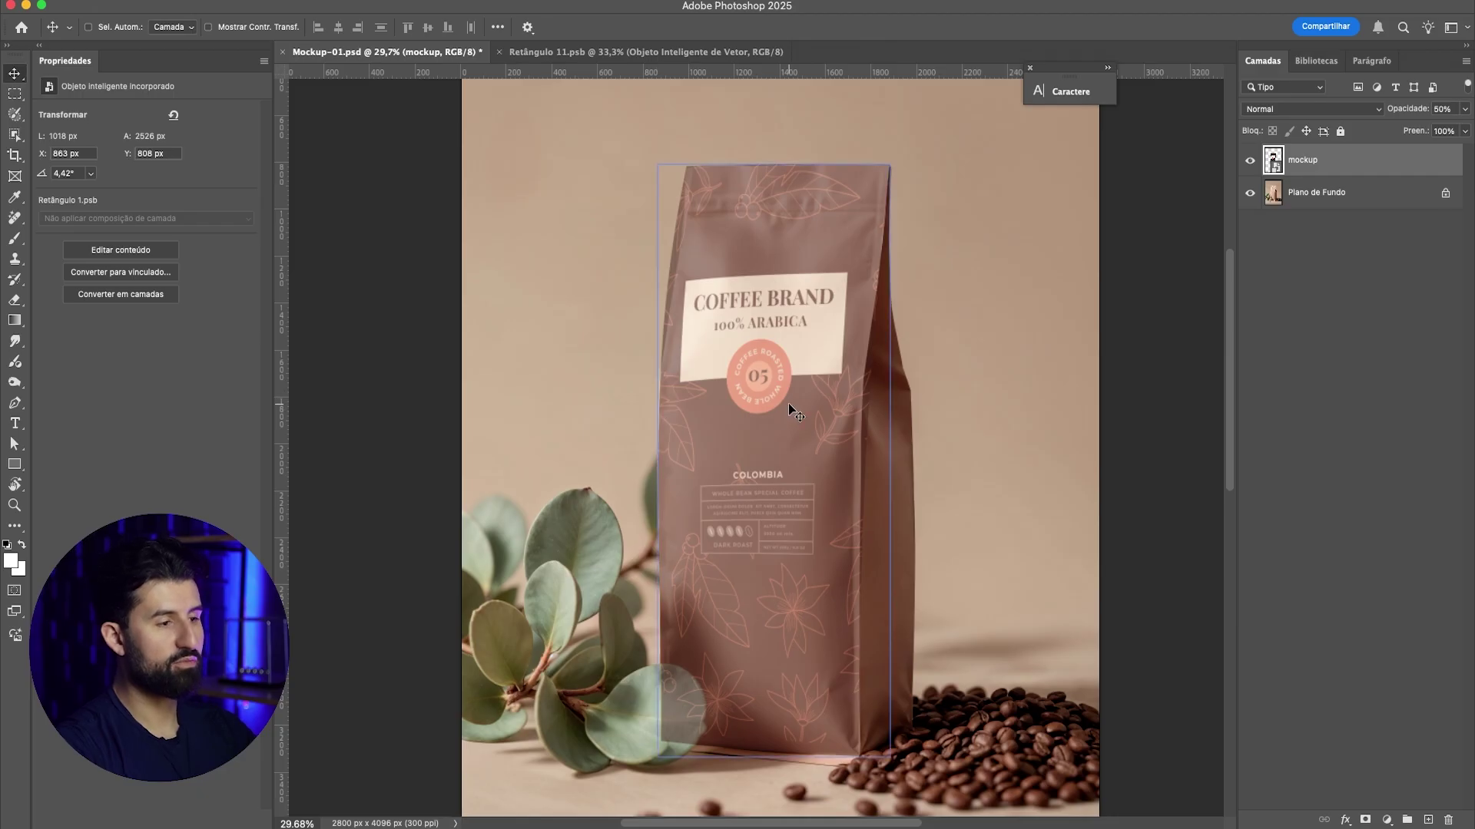
Step: Start warping the mockup layer and add a horizontal warp split just below the bag's top seal
{"action": "scroll", "coordinate": [787, 404], "scroll_direction": "up", "scroll_amount": 2}
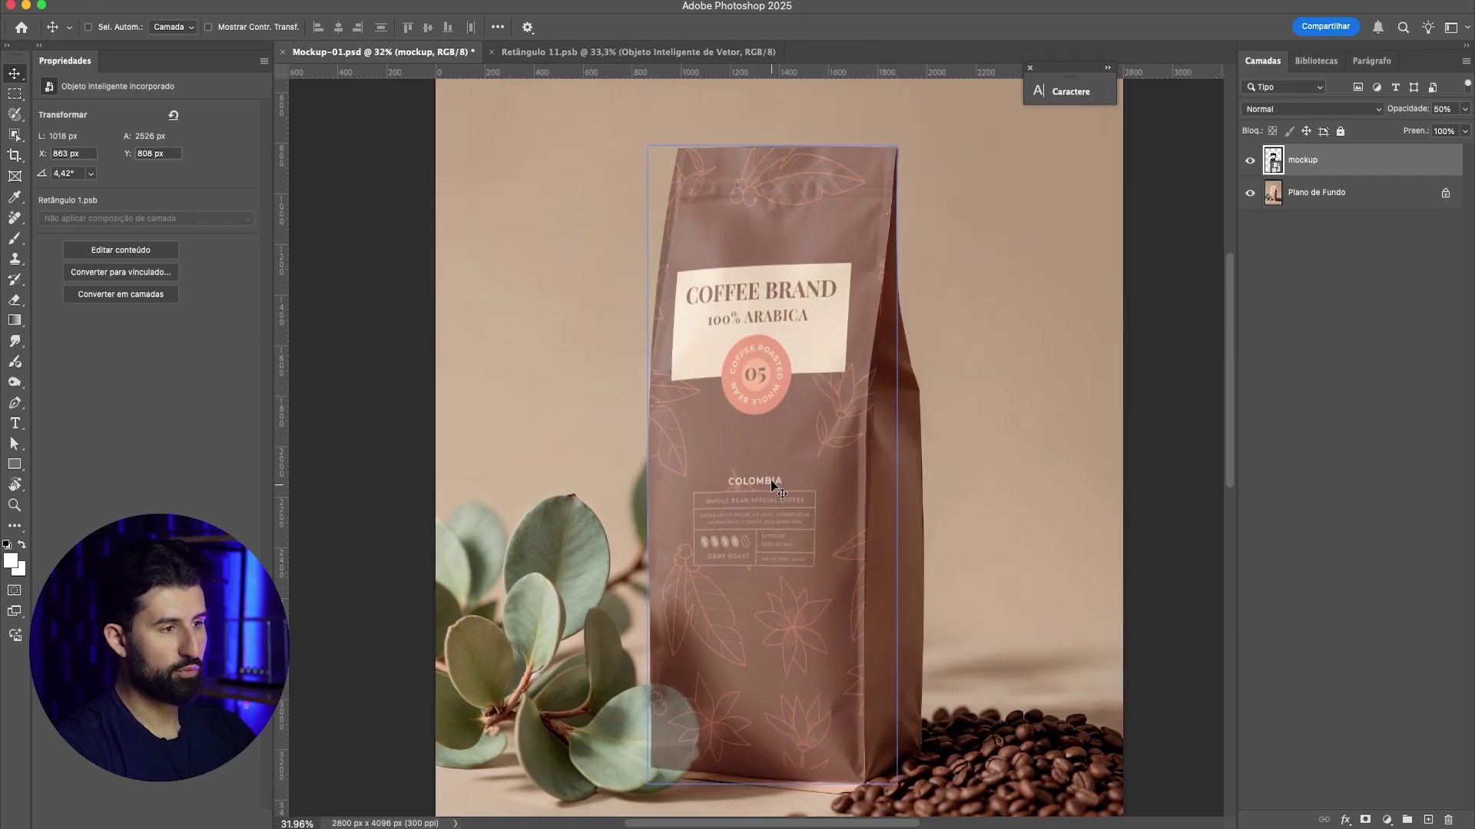
{"action": "scroll", "coordinate": [771, 458], "scroll_direction": "up", "scroll_amount": 1}
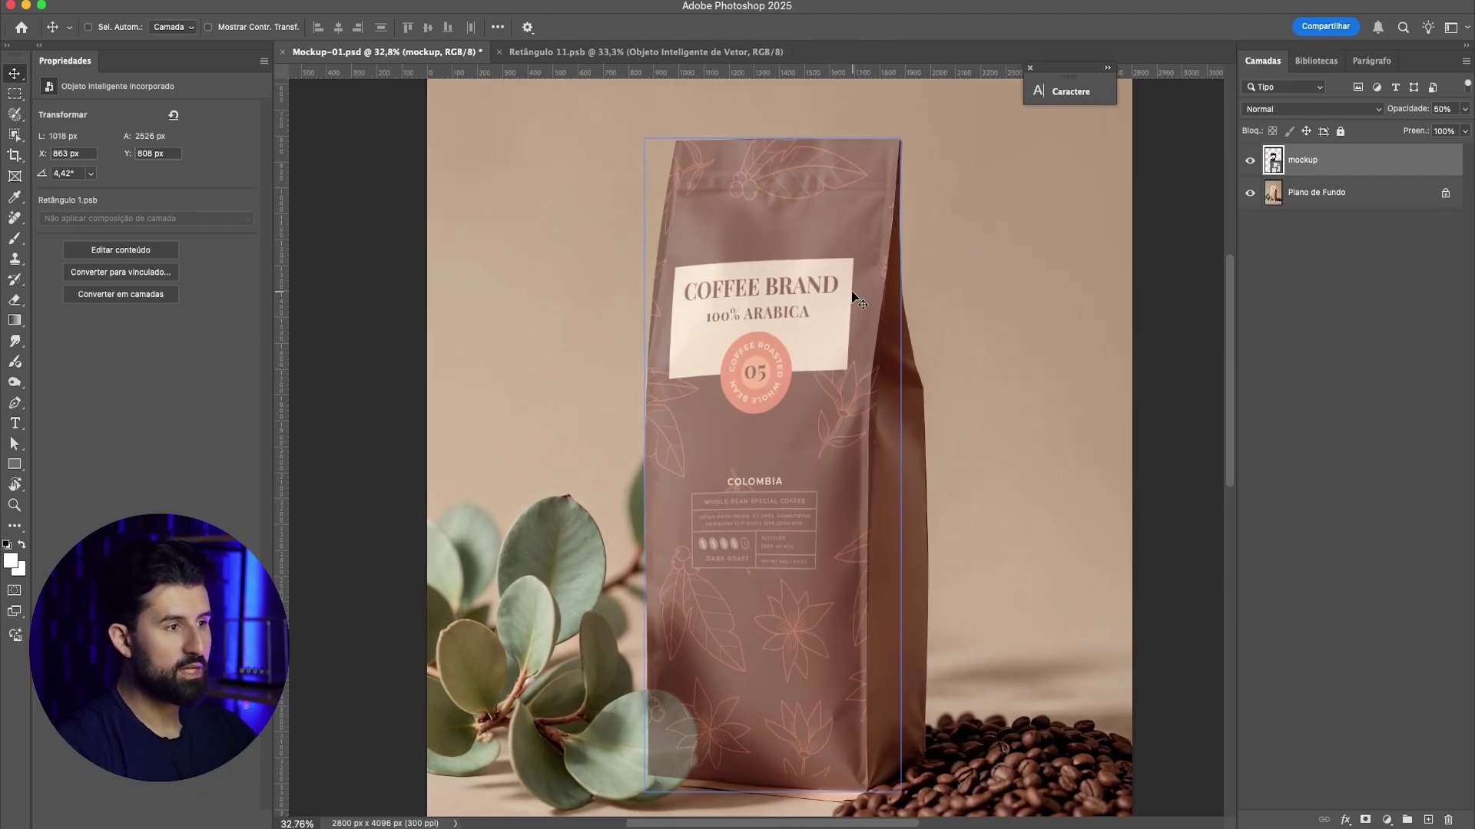
{"action": "scroll", "coordinate": [853, 296], "scroll_direction": "up", "scroll_amount": 3}
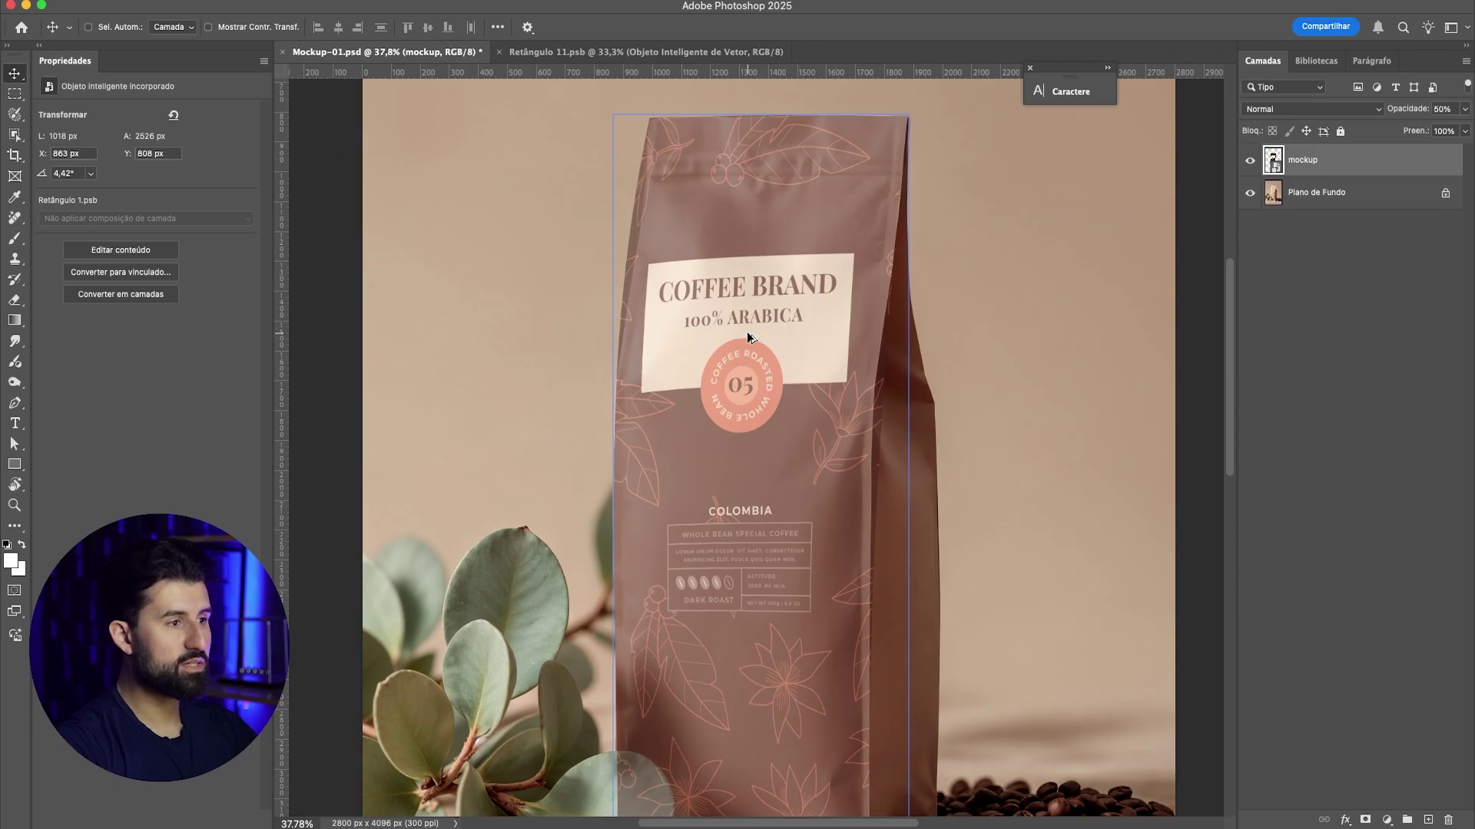
{"action": "scroll", "coordinate": [749, 336], "scroll_direction": "up", "scroll_amount": 1}
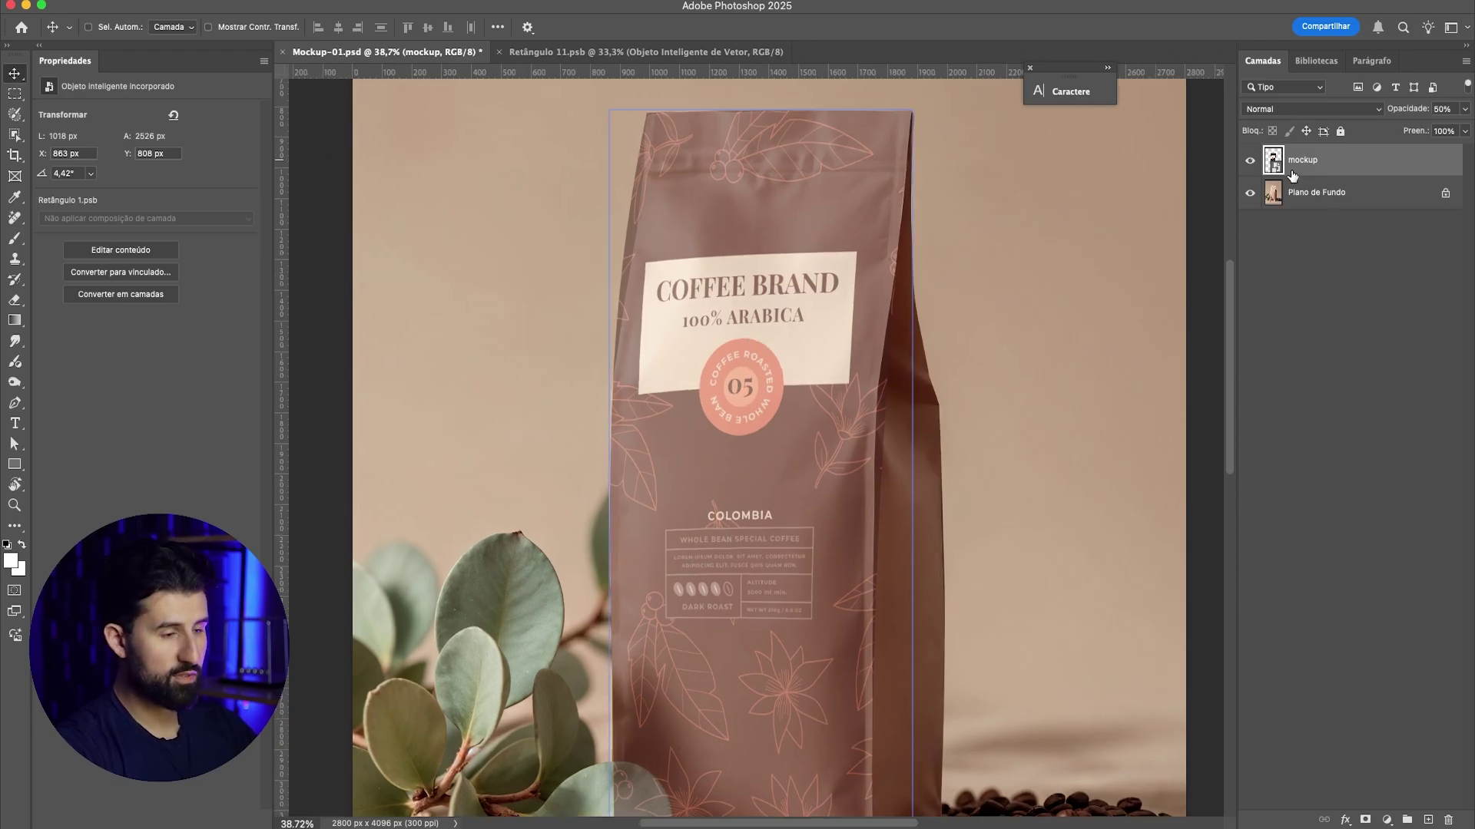
{"action": "key", "text": "super+t"}
{"action": "scroll", "coordinate": [790, 229], "scroll_direction": "up", "scroll_amount": 3}
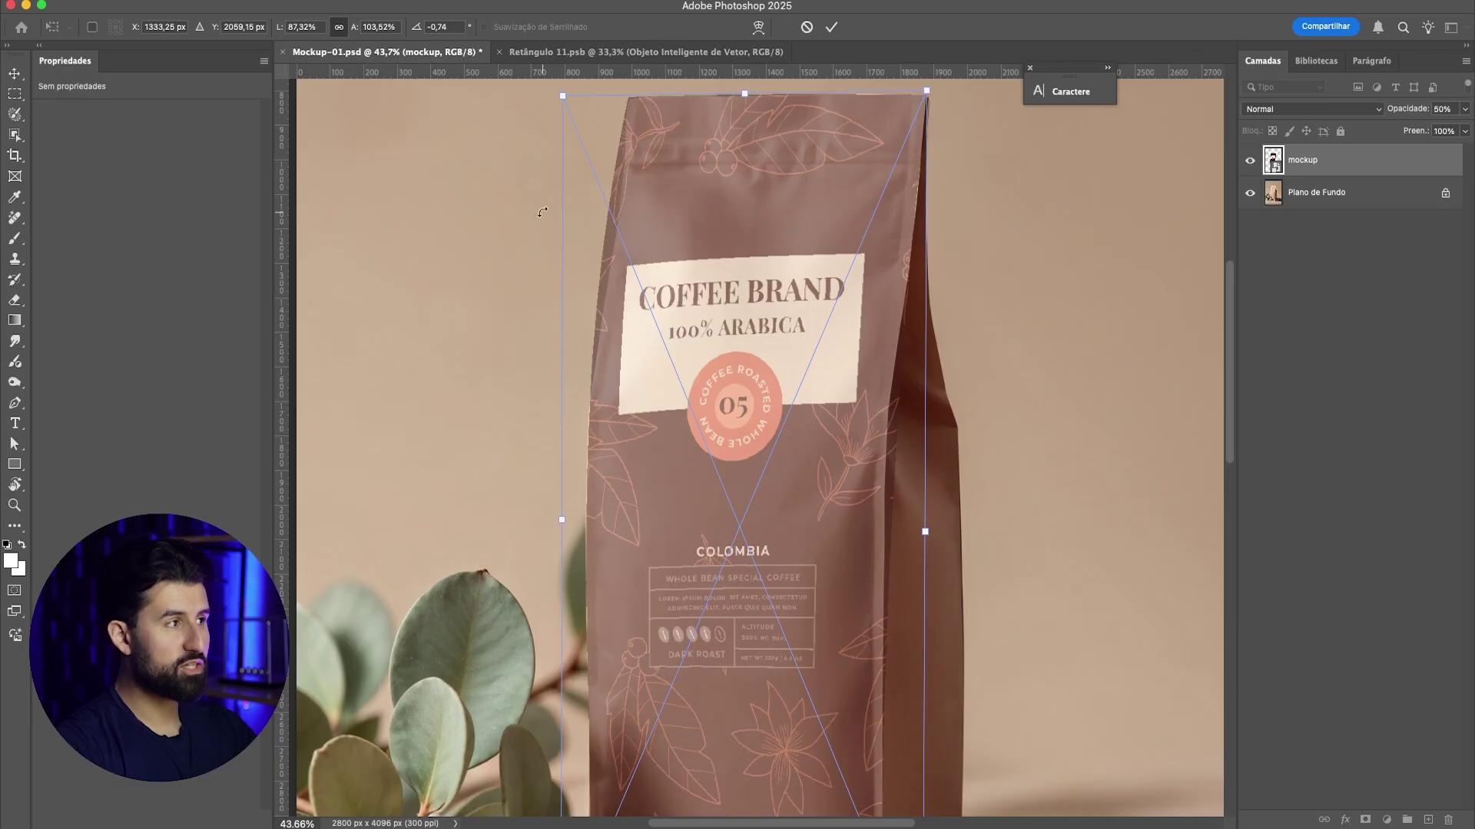
{"action": "scroll", "coordinate": [622, 201], "scroll_direction": "down", "scroll_amount": 6}
{"action": "left_click", "coordinate": [758, 27]}
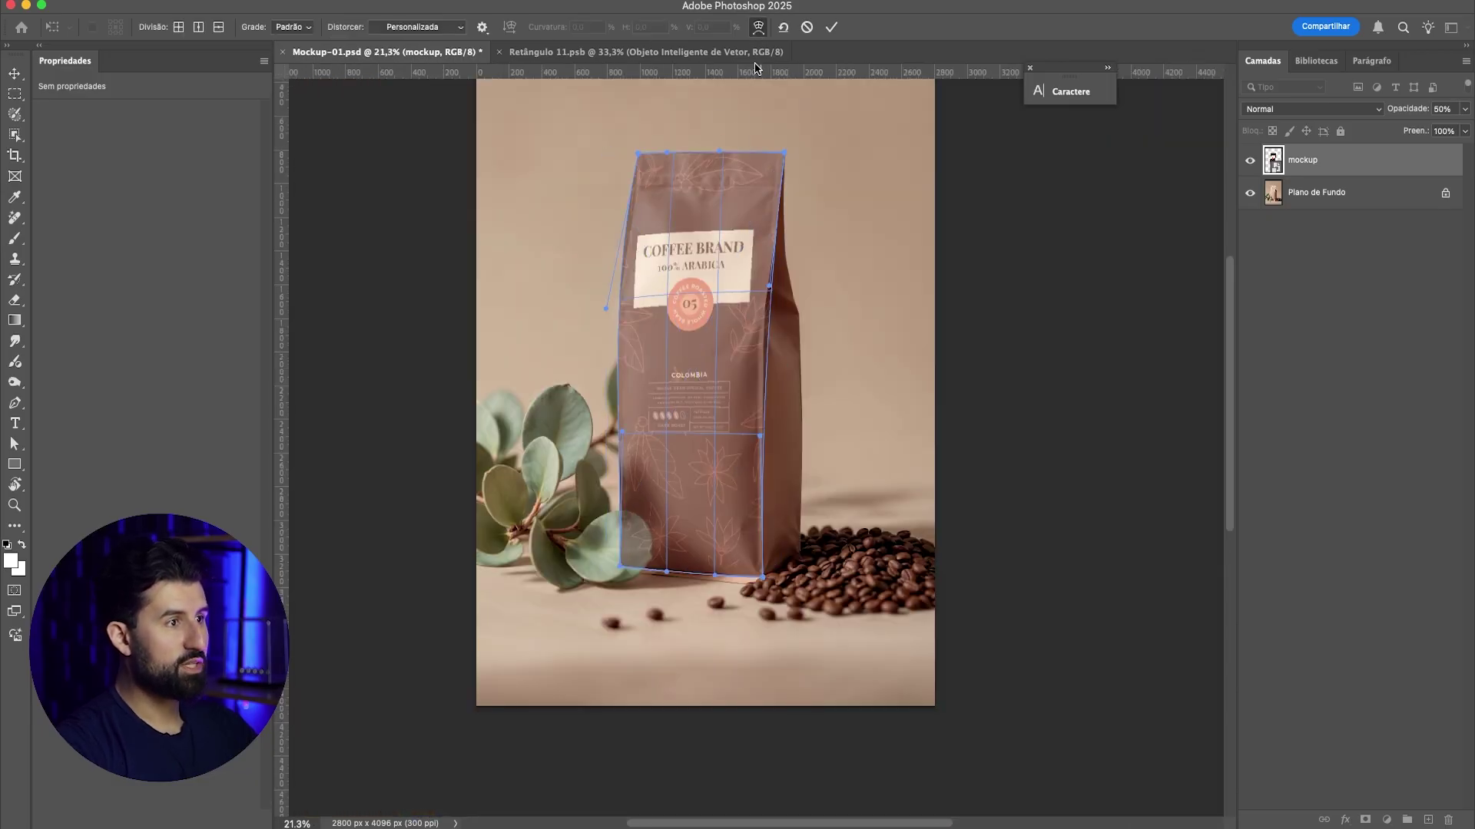
{"action": "scroll", "coordinate": [702, 232], "scroll_direction": "up", "scroll_amount": 2}
{"action": "scroll", "coordinate": [699, 229], "scroll_direction": "up", "scroll_amount": 1}
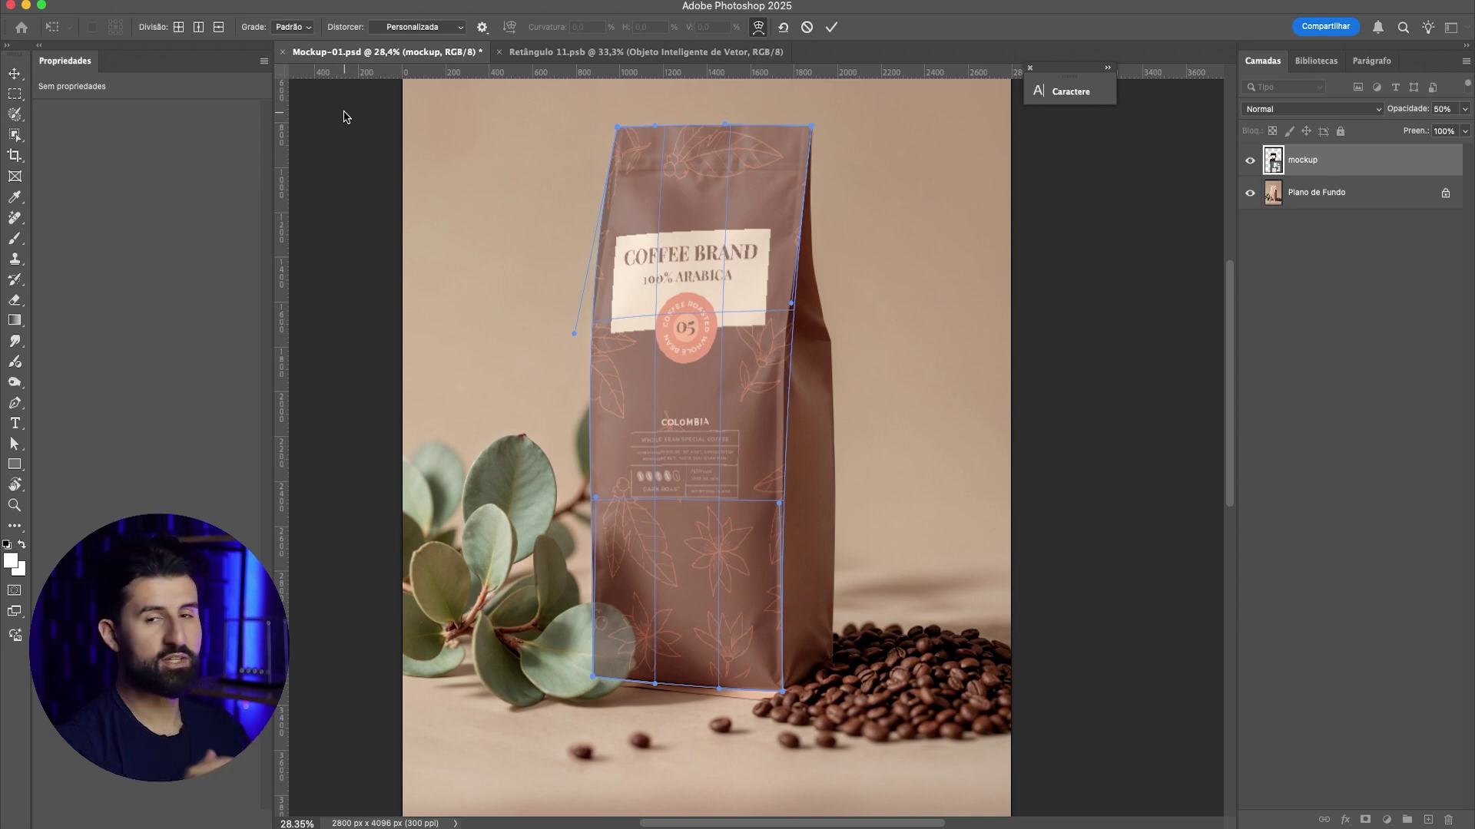
{"action": "left_click", "coordinate": [219, 27]}
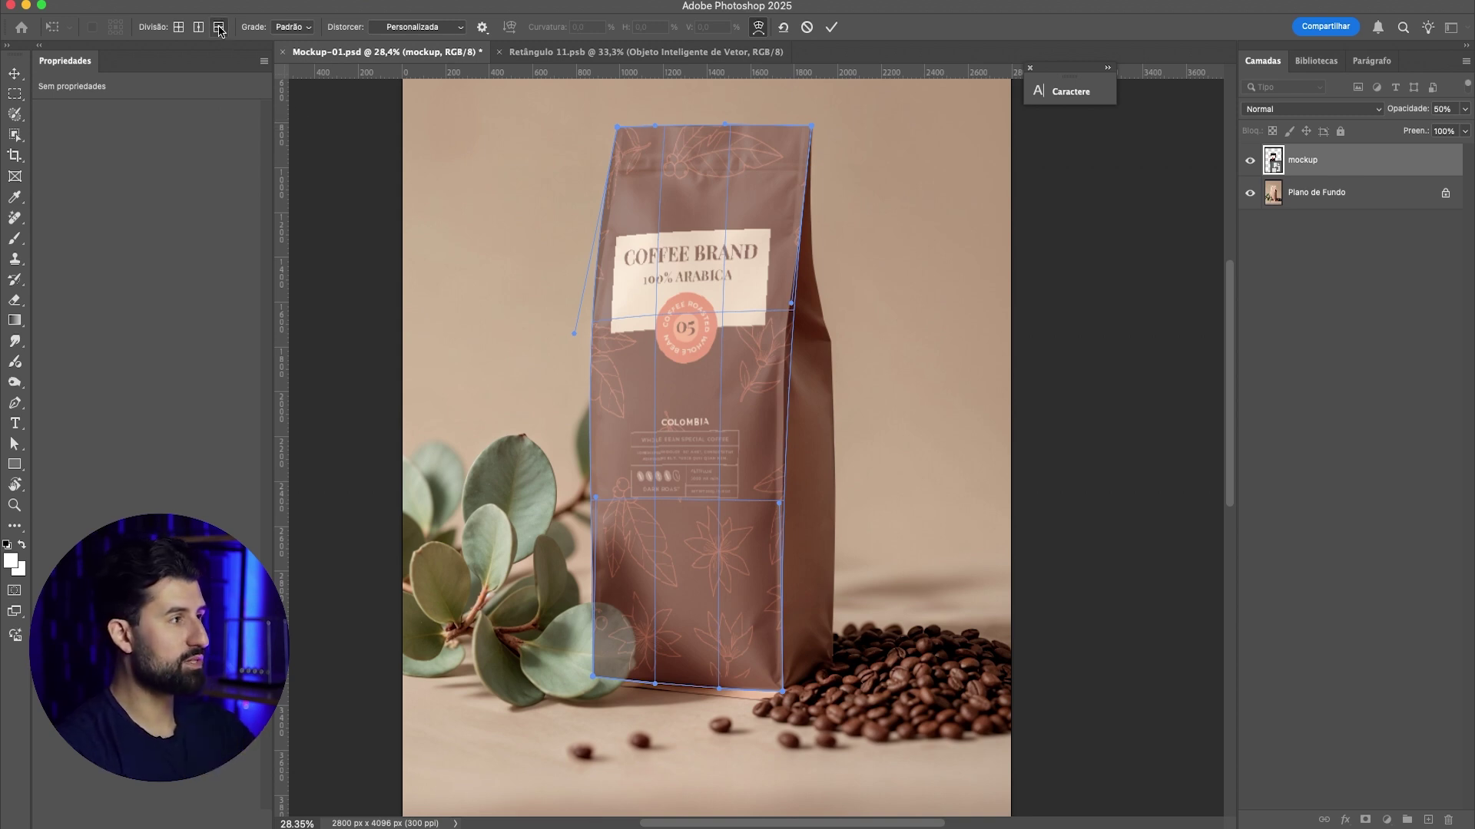
{"action": "scroll", "coordinate": [674, 230], "scroll_direction": "up", "scroll_amount": 1}
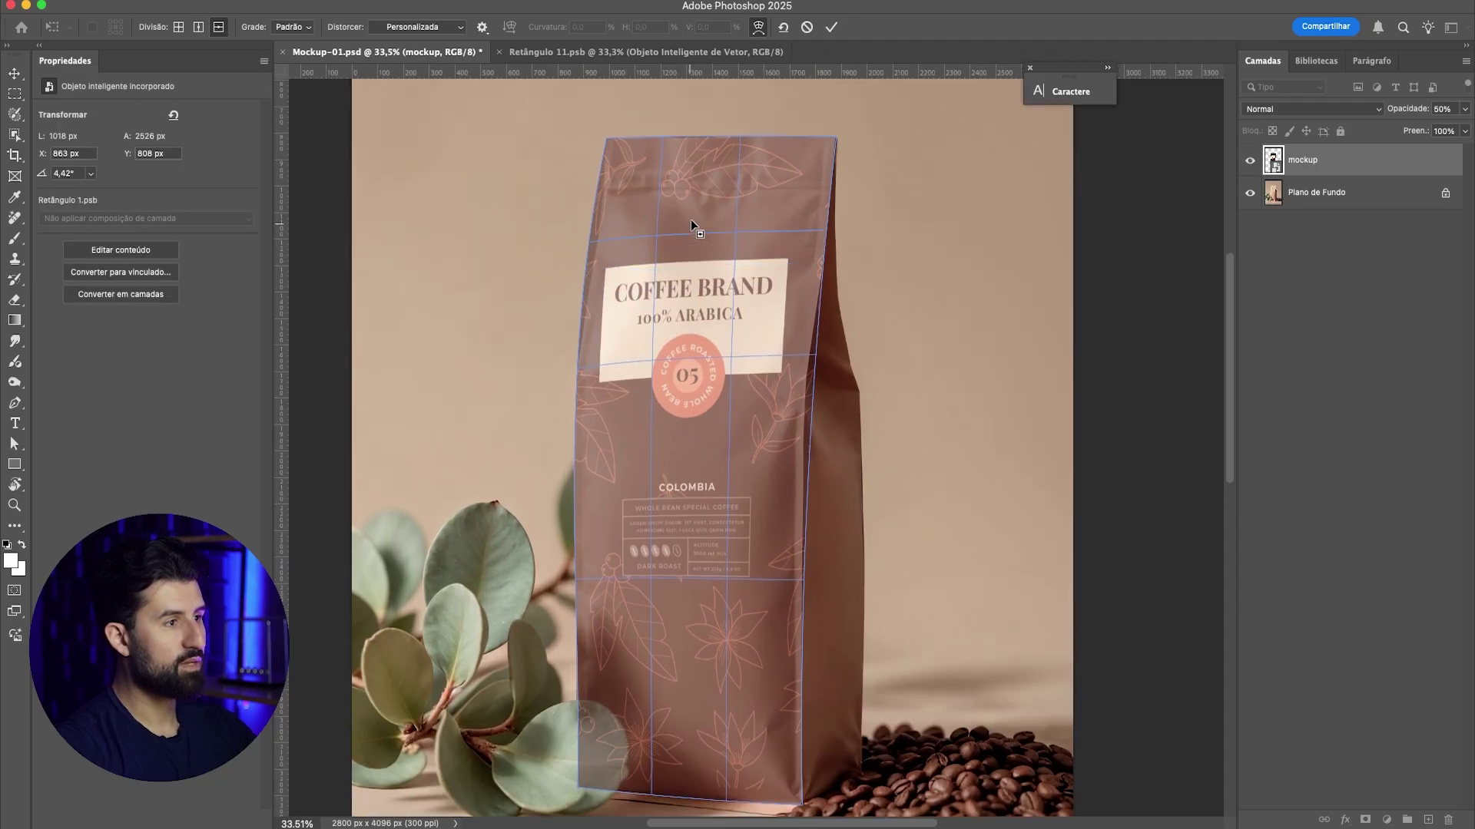
{"action": "scroll", "coordinate": [689, 219], "scroll_direction": "up", "scroll_amount": 3}
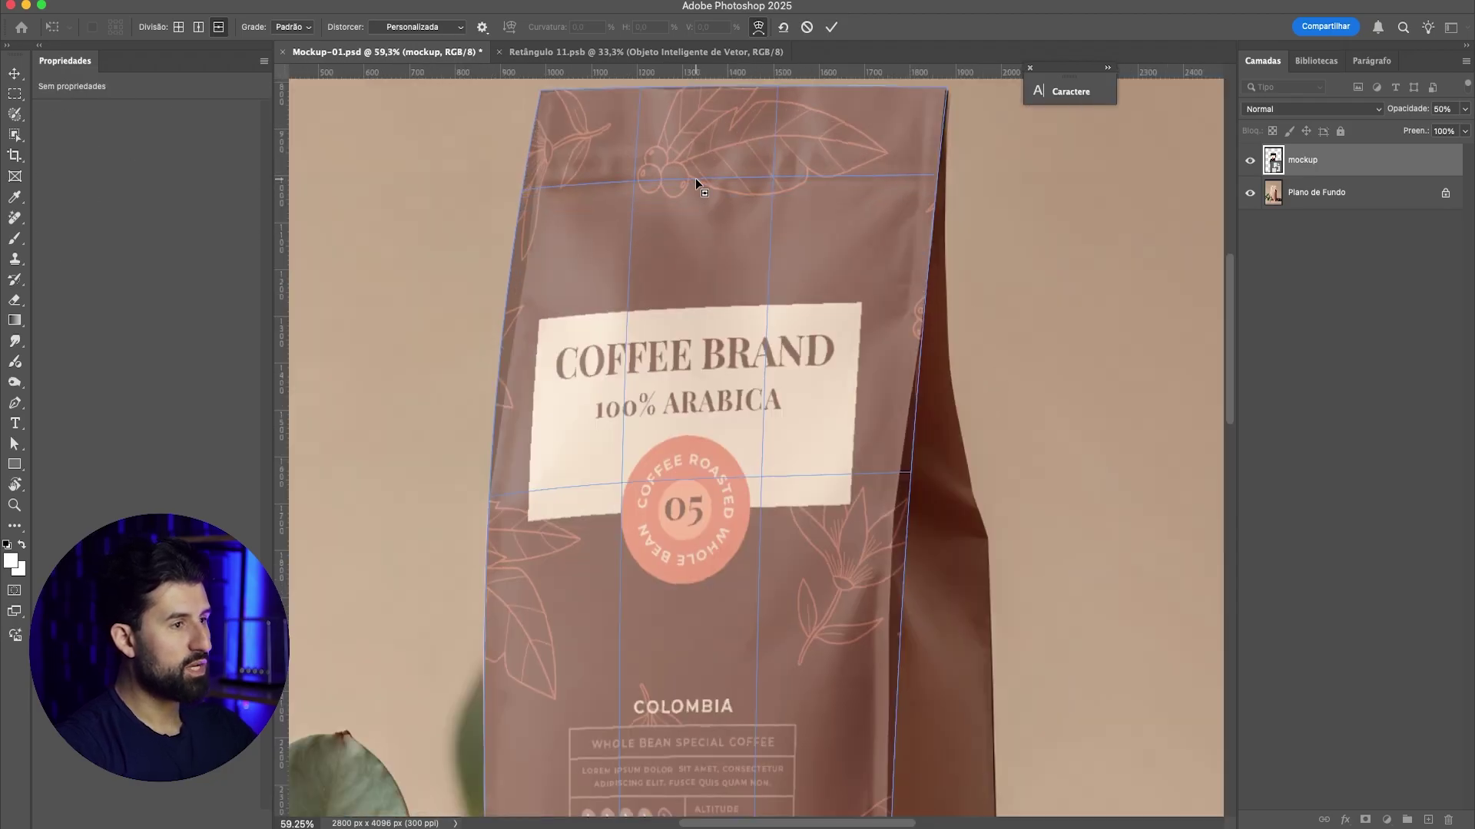
{"action": "left_click", "coordinate": [697, 180]}
Step: Pull the left end of the upper warp split inward and shape the artwork's left edge beside the top seal
{"action": "left_click_drag", "start_coordinate": [520, 192], "coordinate": [526, 196]}
{"action": "key", "text": "super+z"}
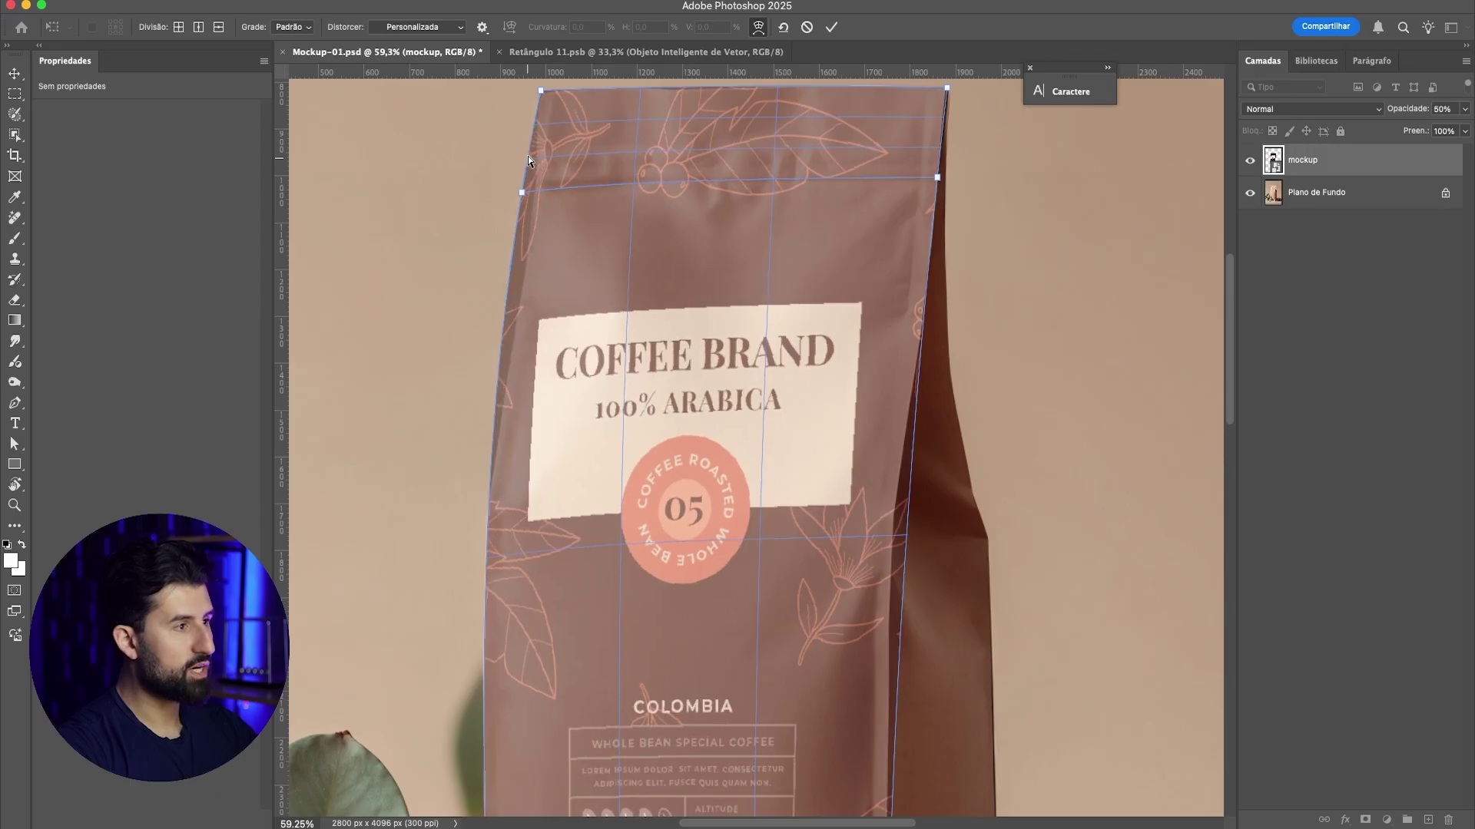
{"action": "scroll", "coordinate": [537, 167], "scroll_direction": "up", "scroll_amount": 3}
{"action": "scroll", "coordinate": [538, 171], "scroll_direction": "up", "scroll_amount": 2}
{"action": "scroll", "coordinate": [542, 182], "scroll_direction": "up", "scroll_amount": 3}
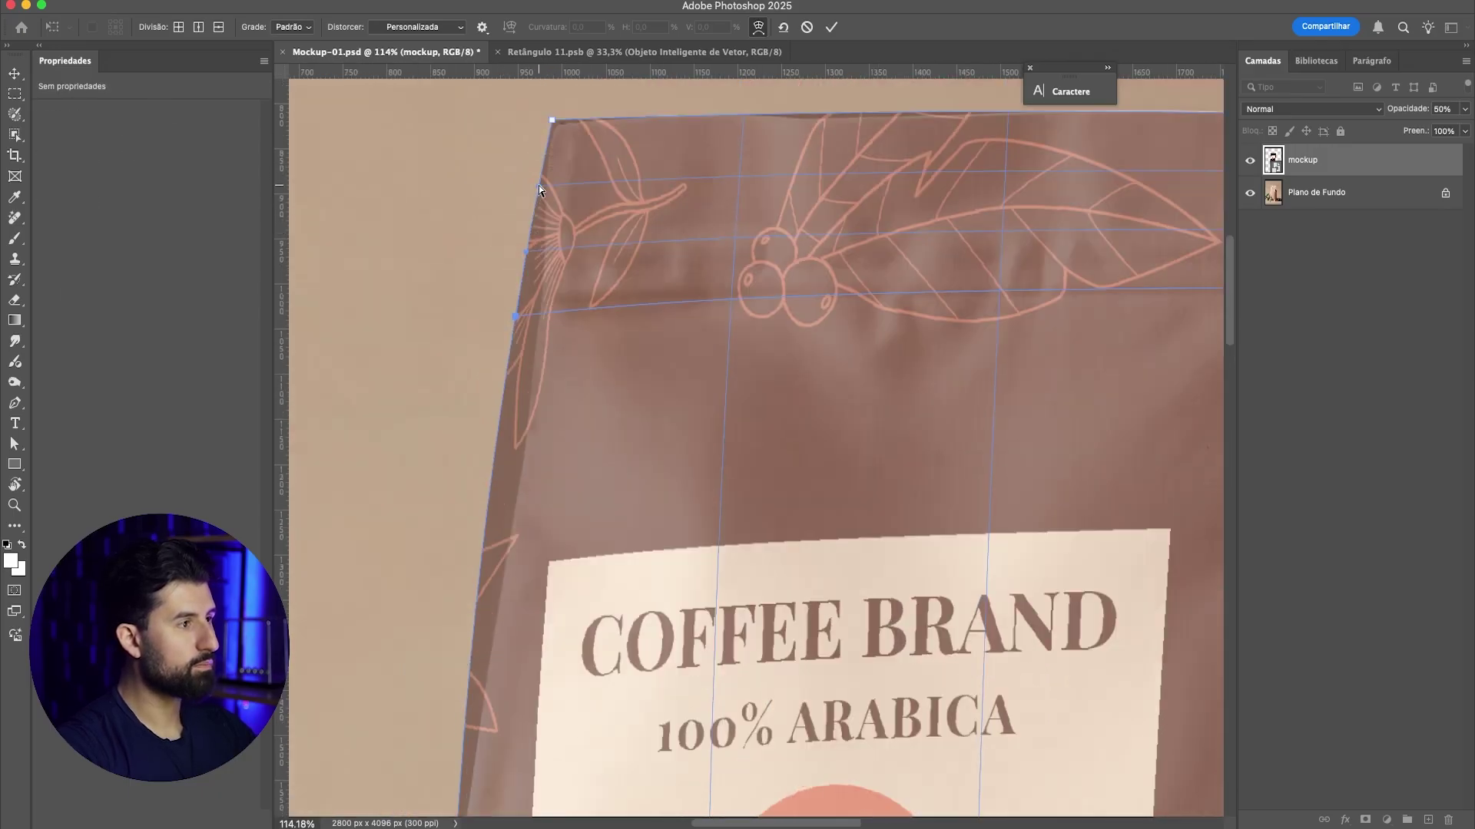
{"action": "left_click_drag", "start_coordinate": [516, 320], "coordinate": [538, 318]}
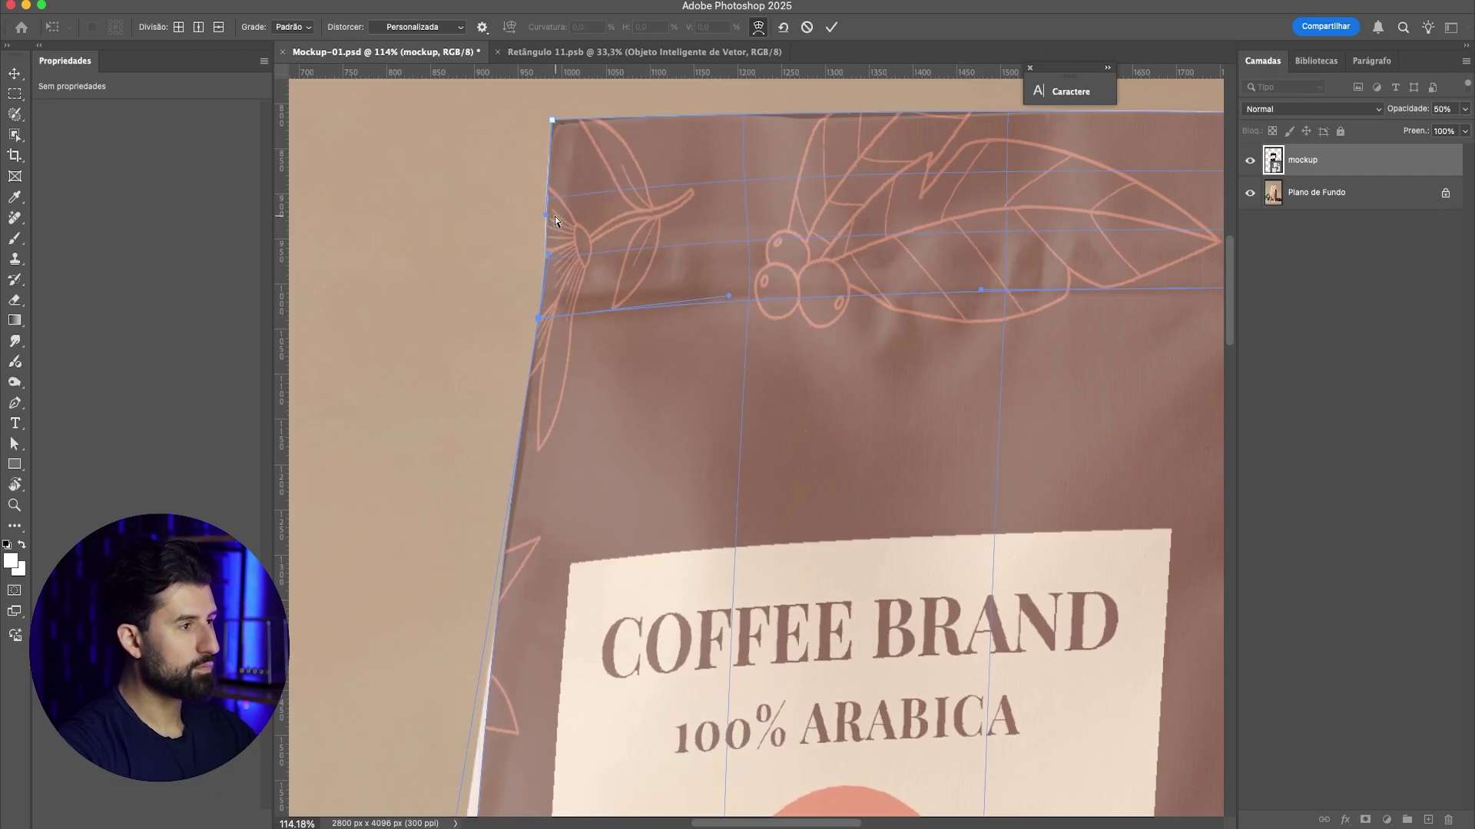
{"action": "scroll", "coordinate": [594, 114], "scroll_direction": "down", "scroll_amount": 8}
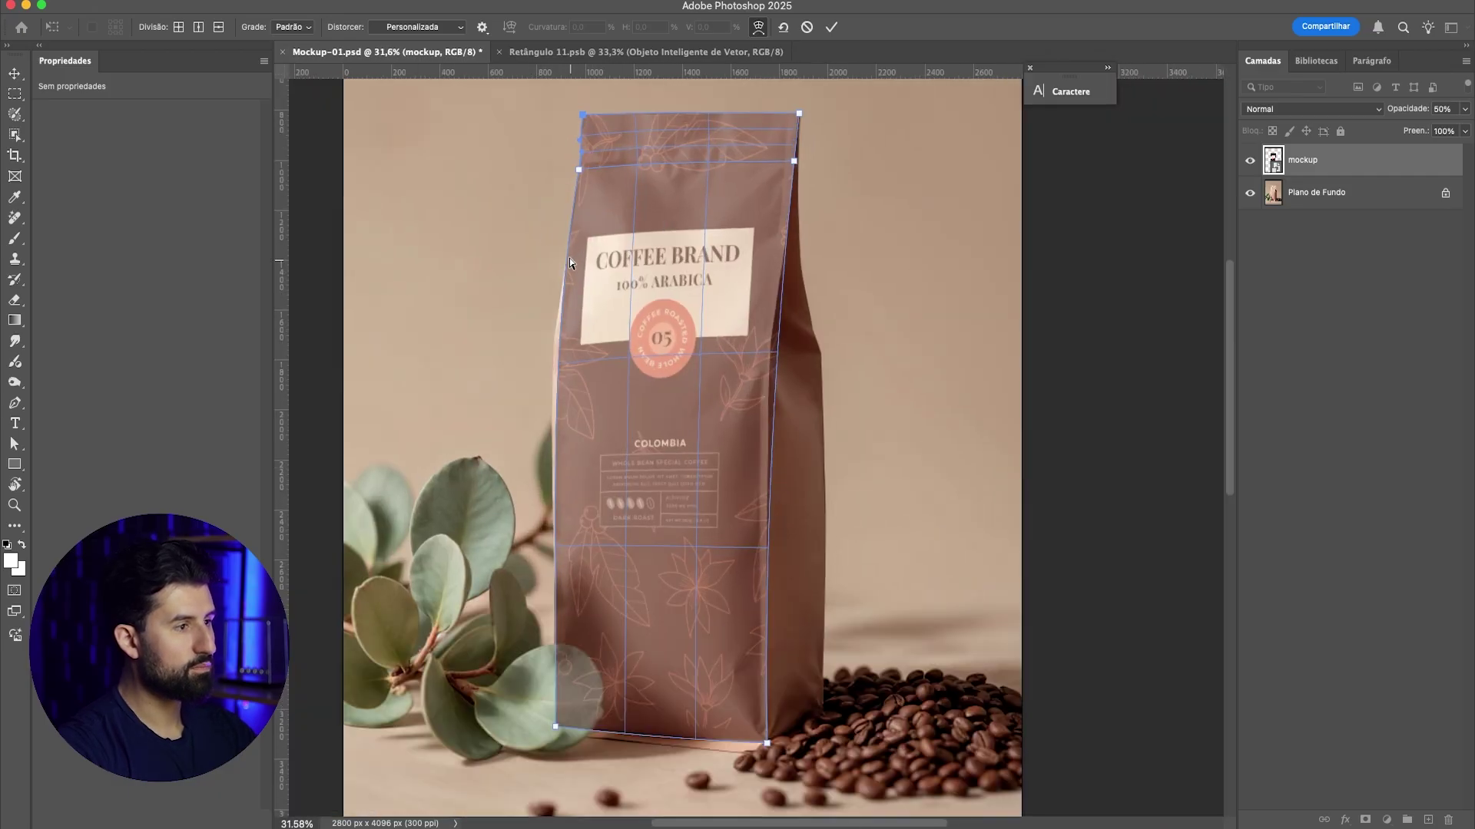
Step: Add a second horizontal warp split across the label's lower part and move its left end onto the bag's left edge
{"action": "scroll", "coordinate": [569, 263], "scroll_direction": "up", "scroll_amount": 2}
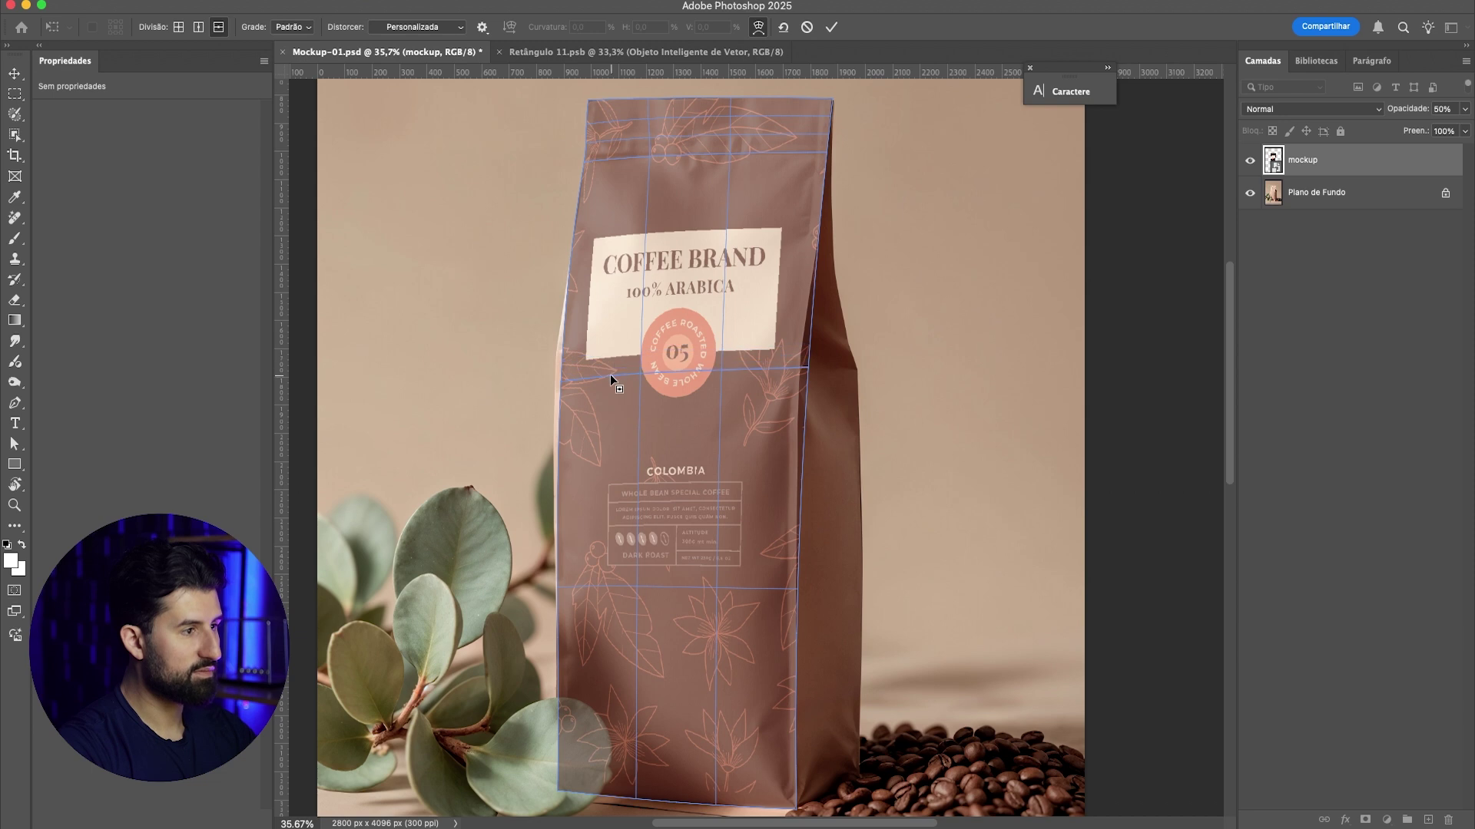
{"action": "left_click", "coordinate": [614, 343]}
{"action": "left_click_drag", "start_coordinate": [560, 347], "coordinate": [557, 357]}
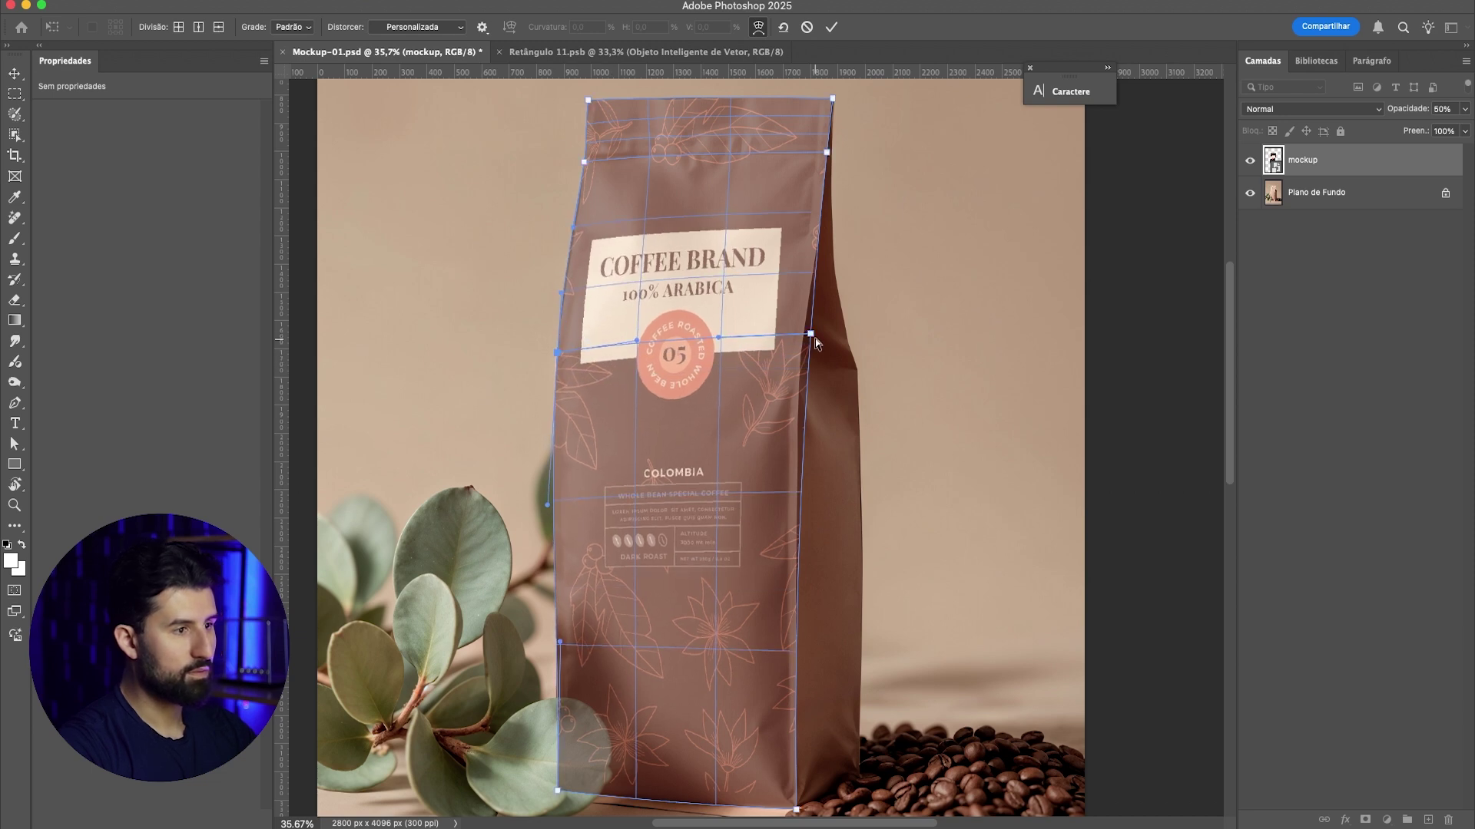
Step: Adjust the warp points and curve handles on the artwork's right edge to follow the front seam beside the label
{"action": "scroll", "coordinate": [812, 284], "scroll_direction": "up", "scroll_amount": 5}
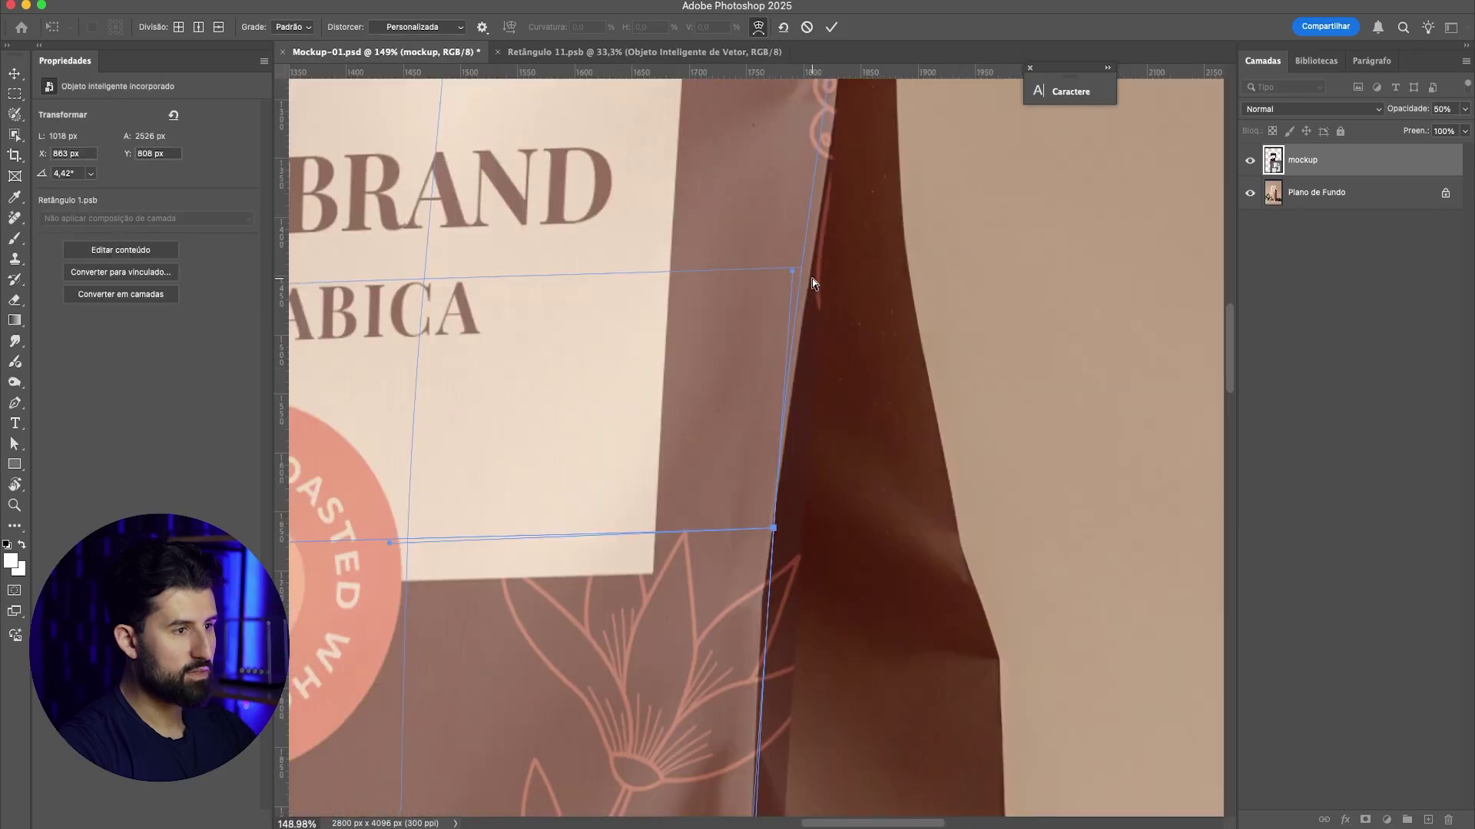
{"action": "left_click_drag", "start_coordinate": [794, 272], "coordinate": [830, 307]}
{"action": "scroll", "coordinate": [805, 288], "scroll_direction": "down", "scroll_amount": 5}
{"action": "scroll", "coordinate": [830, 284], "scroll_direction": "up", "scroll_amount": 5}
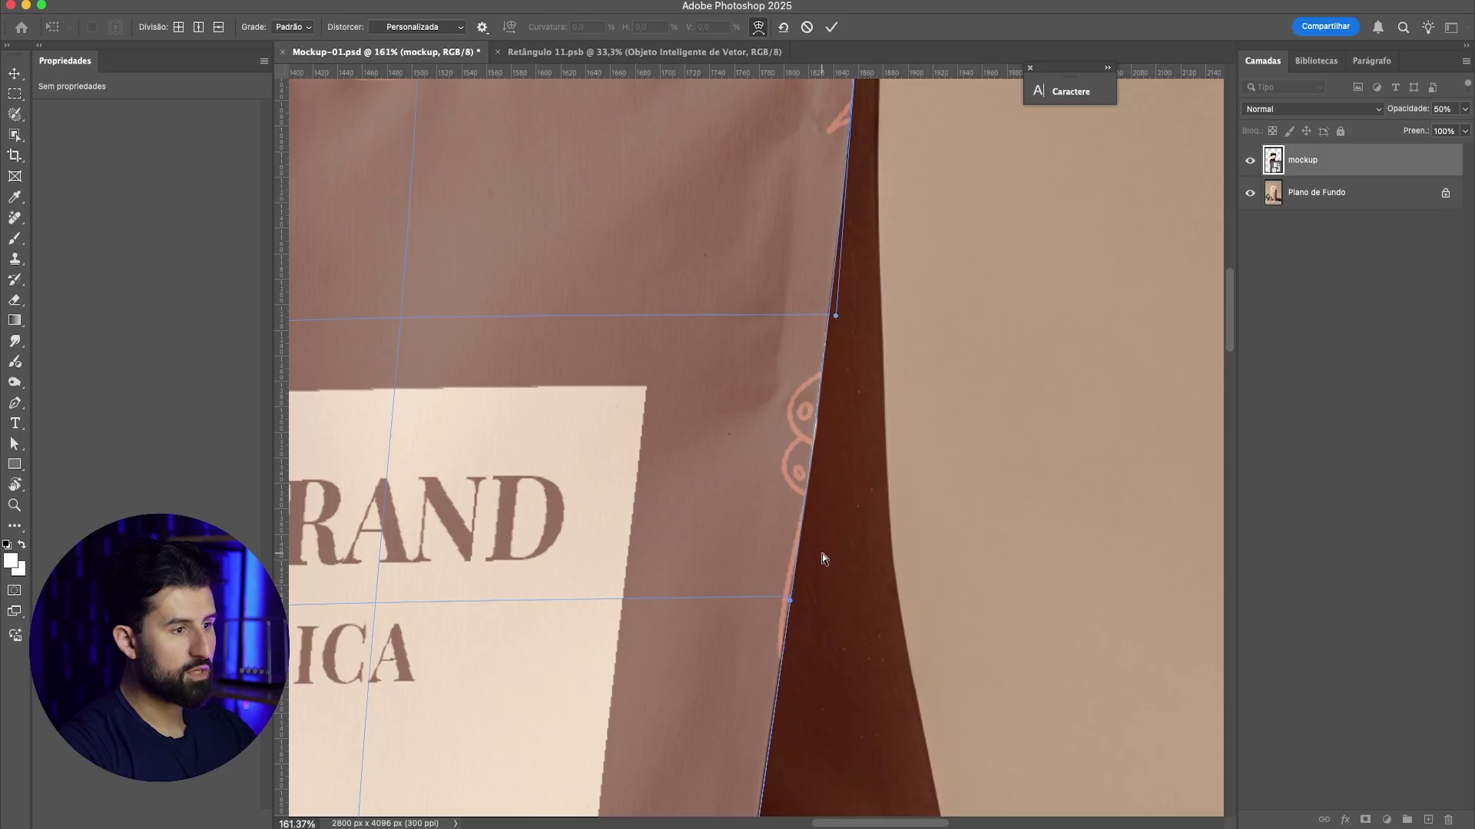
{"action": "scroll", "coordinate": [805, 270], "scroll_direction": "down", "scroll_amount": 6}
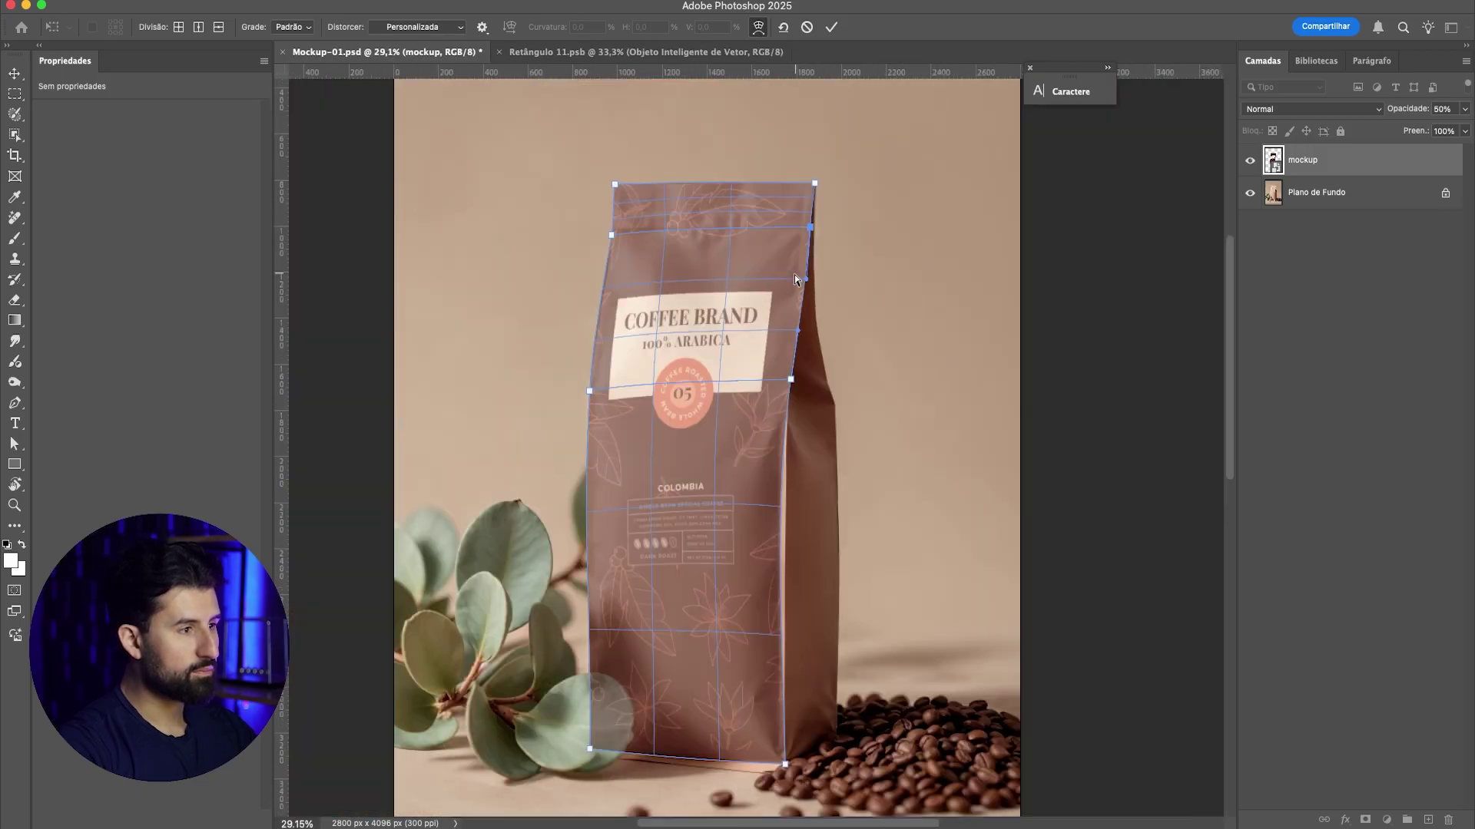
Step: Inspect the warped artwork's right and left edges against the bag for remaining gaps
{"action": "scroll", "coordinate": [722, 396], "scroll_direction": "up", "scroll_amount": 1}
{"action": "scroll", "coordinate": [763, 499], "scroll_direction": "up", "scroll_amount": 1}
{"action": "scroll", "coordinate": [795, 626], "scroll_direction": "up", "scroll_amount": 3}
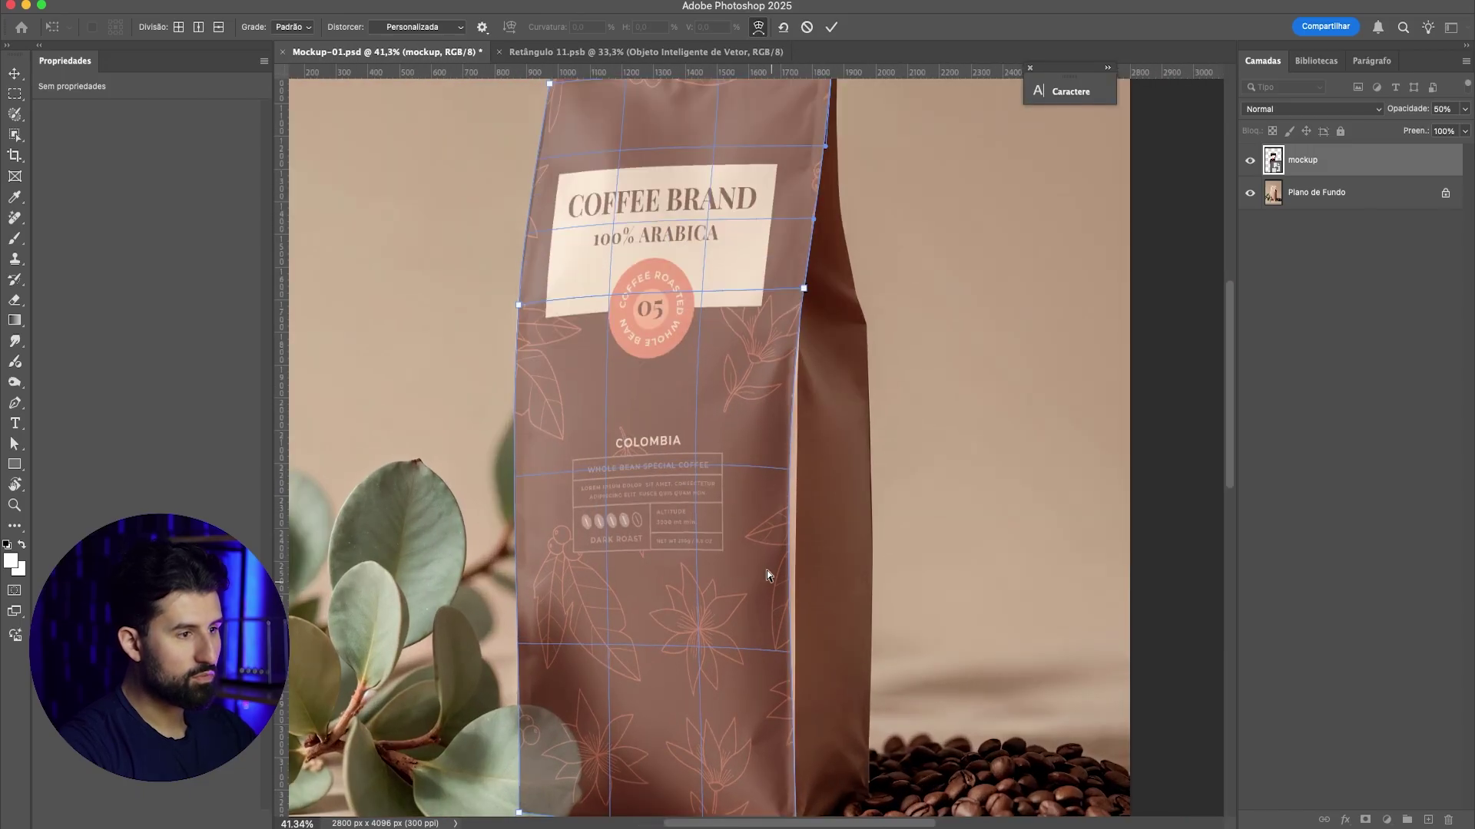
{"action": "scroll", "coordinate": [565, 404], "scroll_direction": "up", "scroll_amount": 3}
{"action": "scroll", "coordinate": [565, 404], "scroll_direction": "up", "scroll_amount": 3}
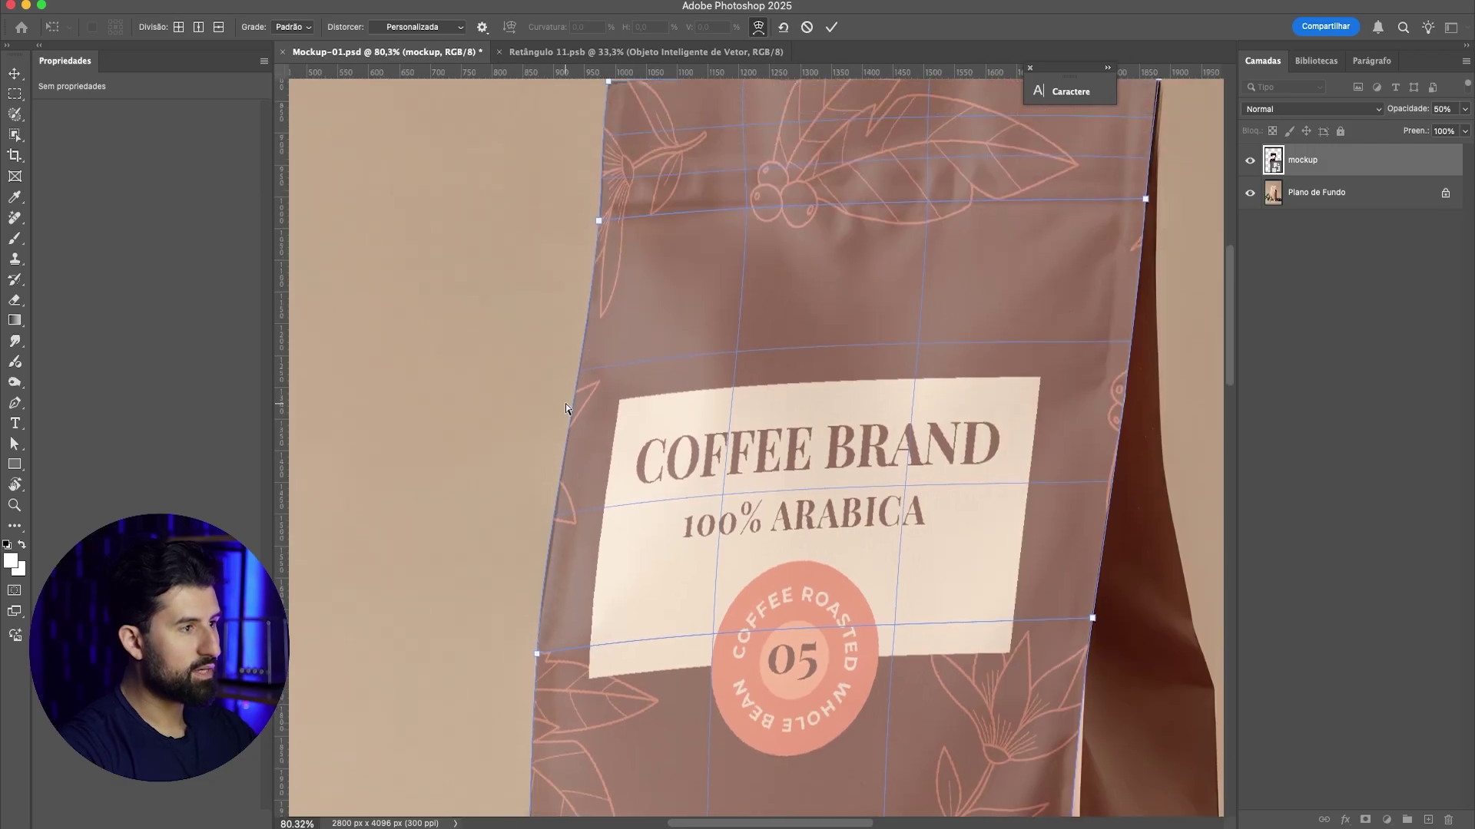
{"action": "scroll", "coordinate": [565, 331], "scroll_direction": "down", "scroll_amount": 3}
{"action": "scroll", "coordinate": [565, 332], "scroll_direction": "down", "scroll_amount": 1}
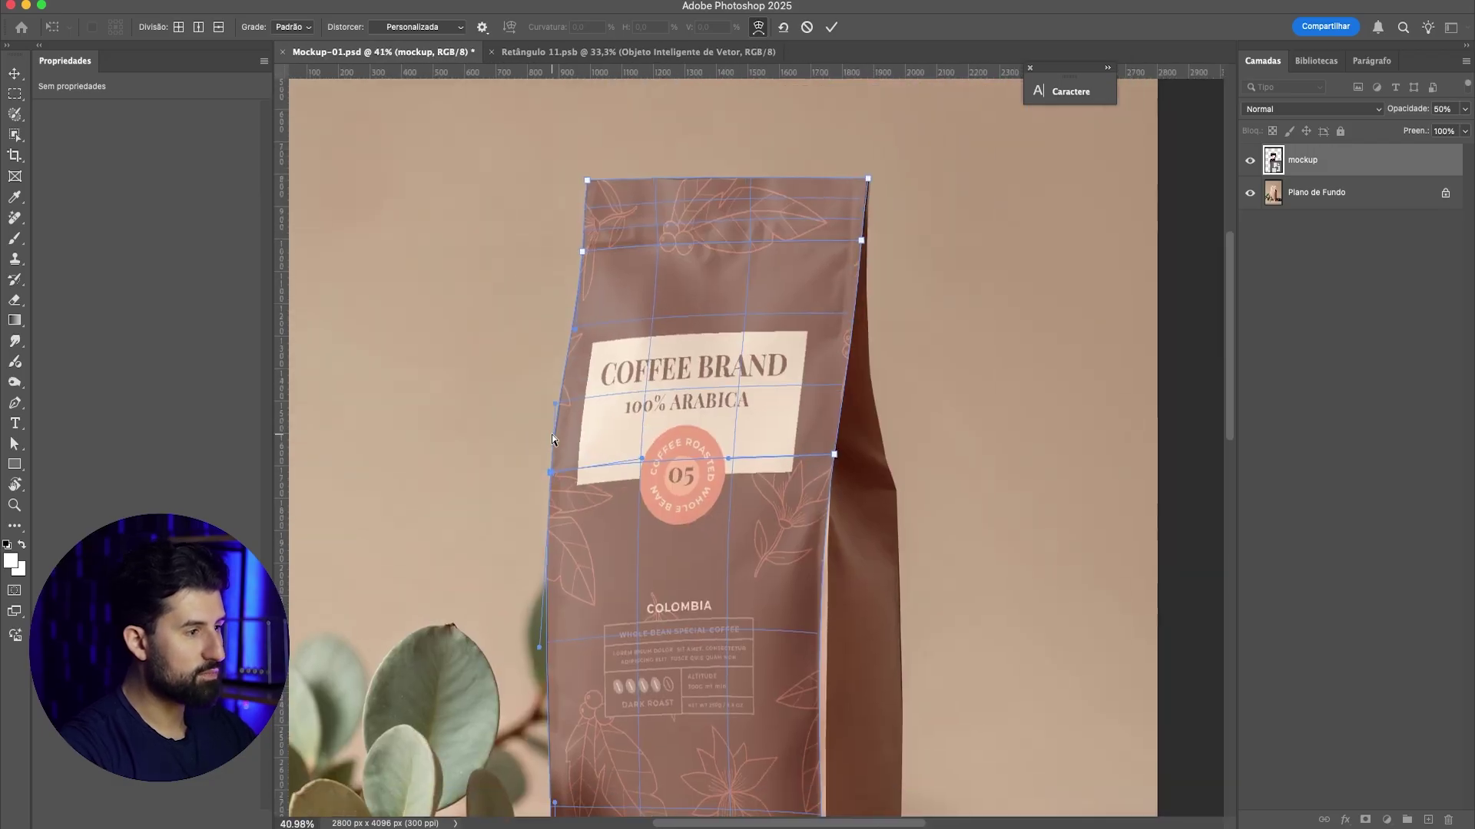
Step: Adjust the curve handle on the artwork's left edge below the label to follow the bag's side
{"action": "scroll", "coordinate": [551, 435], "scroll_direction": "up", "scroll_amount": 5}
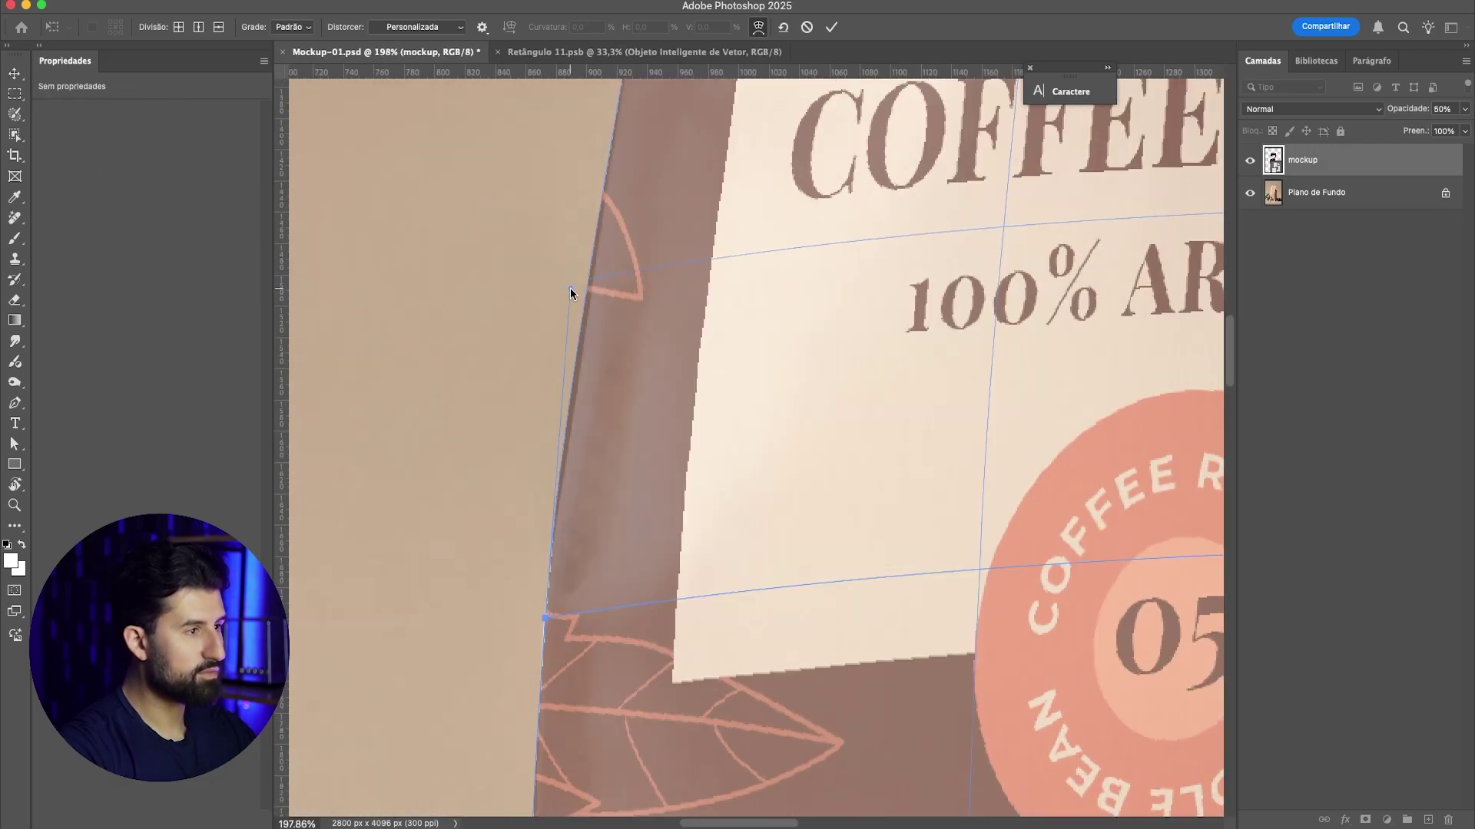
{"action": "scroll", "coordinate": [570, 288], "scroll_direction": "down", "scroll_amount": 5}
{"action": "scroll", "coordinate": [605, 468], "scroll_direction": "down", "scroll_amount": 1}
{"action": "scroll", "coordinate": [578, 610], "scroll_direction": "up", "scroll_amount": 2}
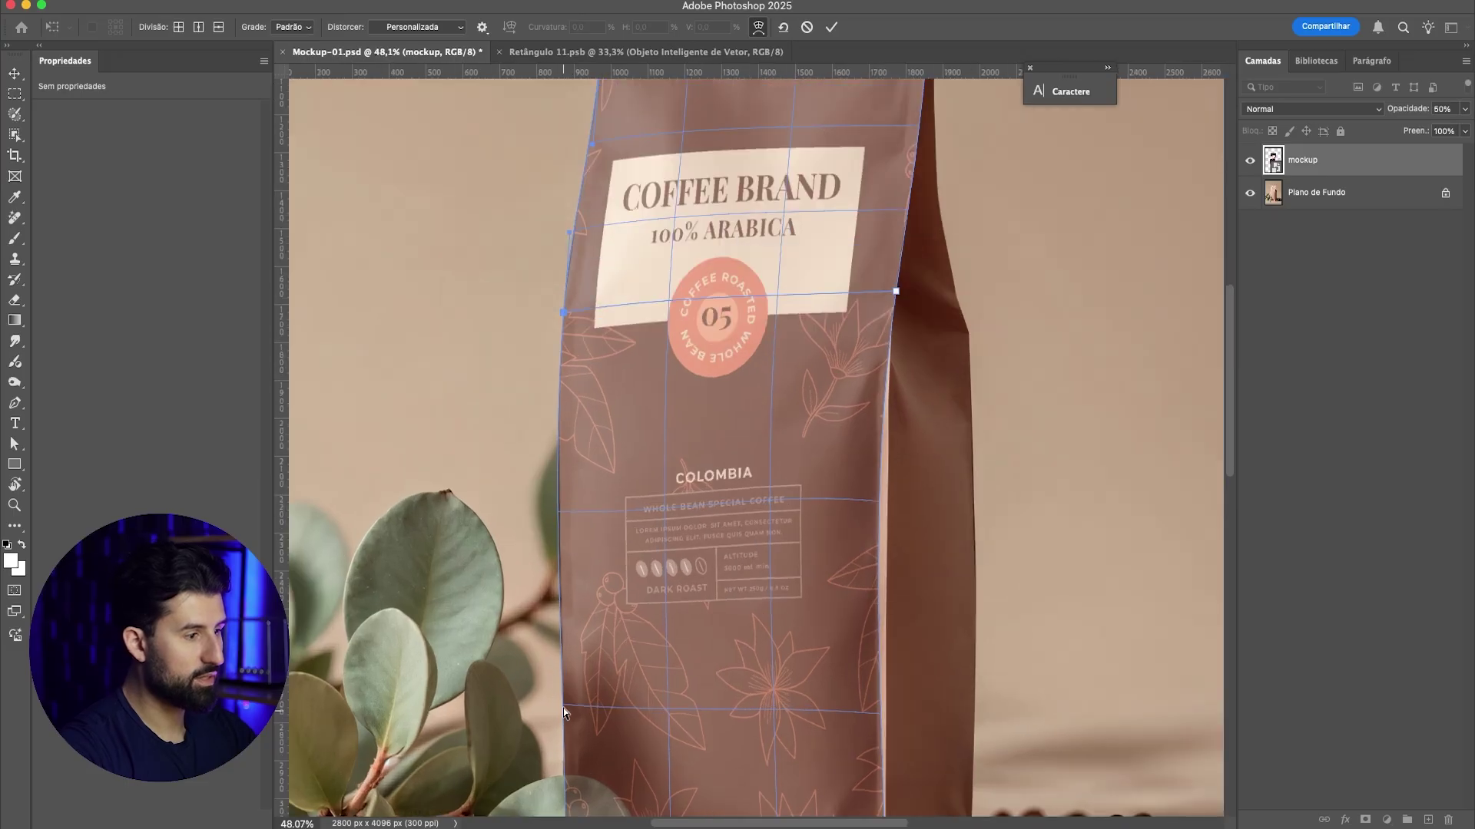
{"action": "left_click_drag", "start_coordinate": [547, 519], "coordinate": [550, 522]}
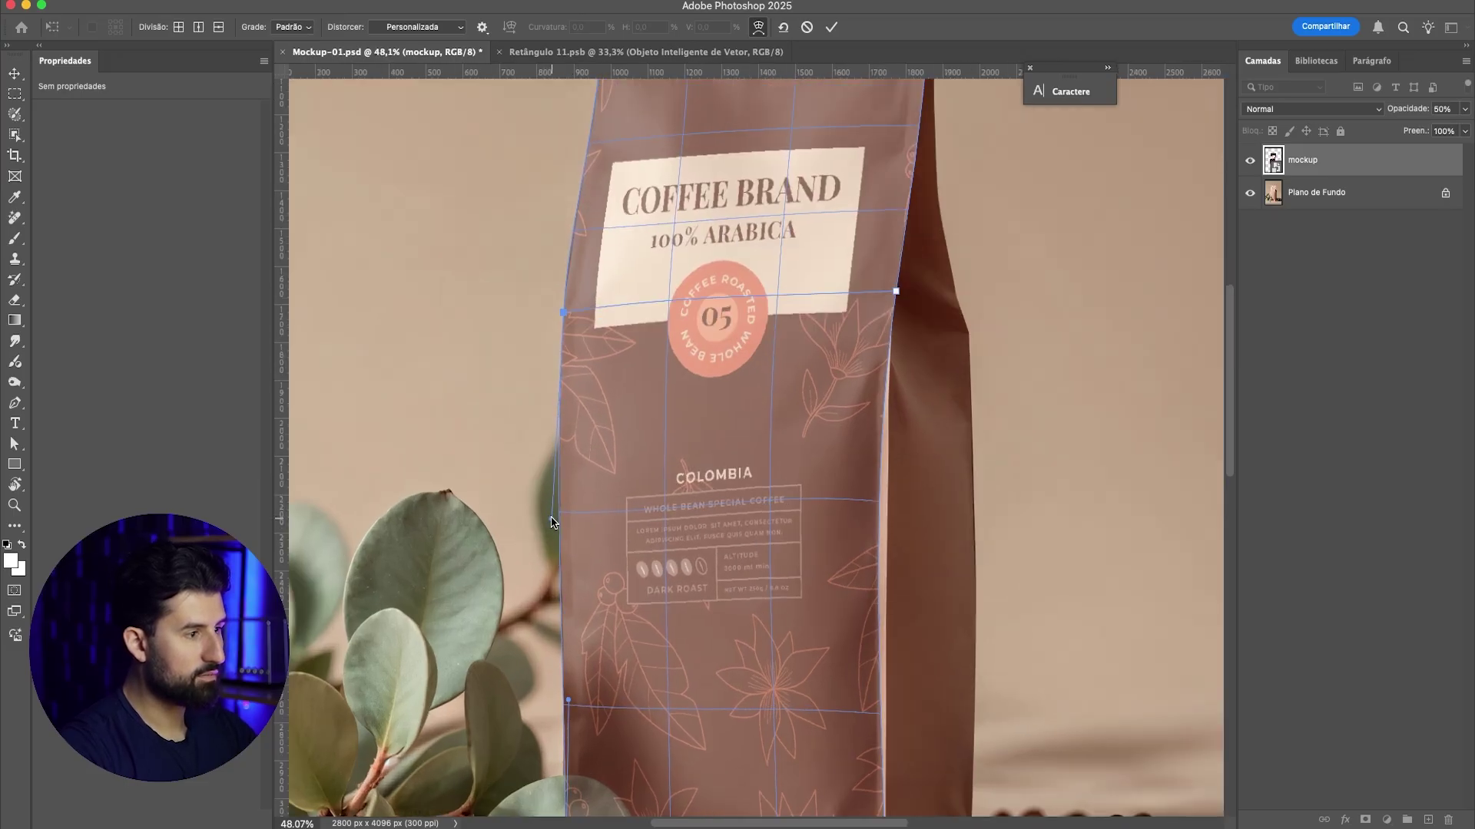
Step: Adjust the curve handles on the artwork's right edge above and below the lower label split to follow the front seam
{"action": "scroll", "coordinate": [730, 499], "scroll_direction": "down", "scroll_amount": 1}
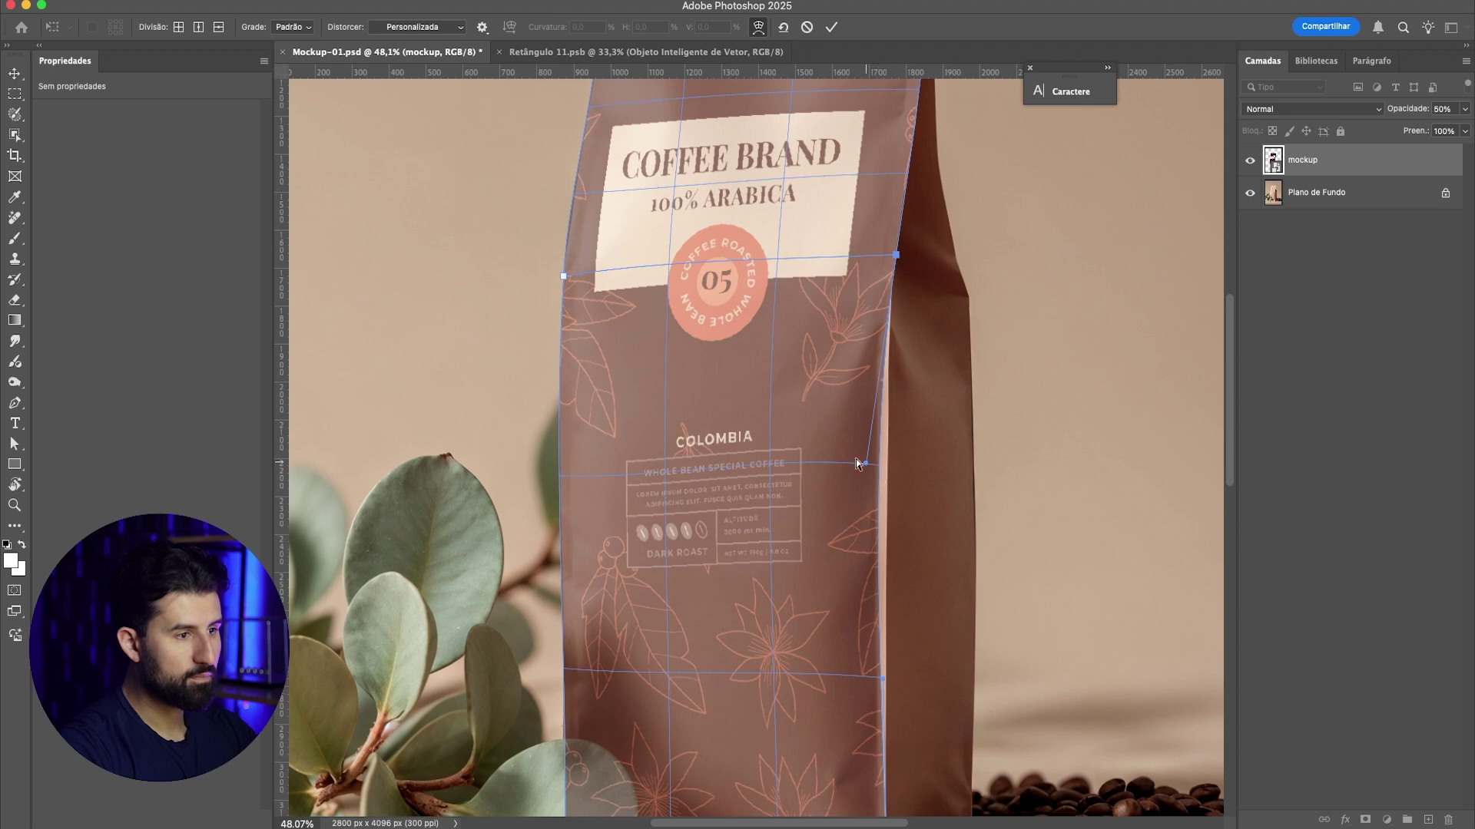
{"action": "scroll", "coordinate": [868, 464], "scroll_direction": "up", "scroll_amount": 1}
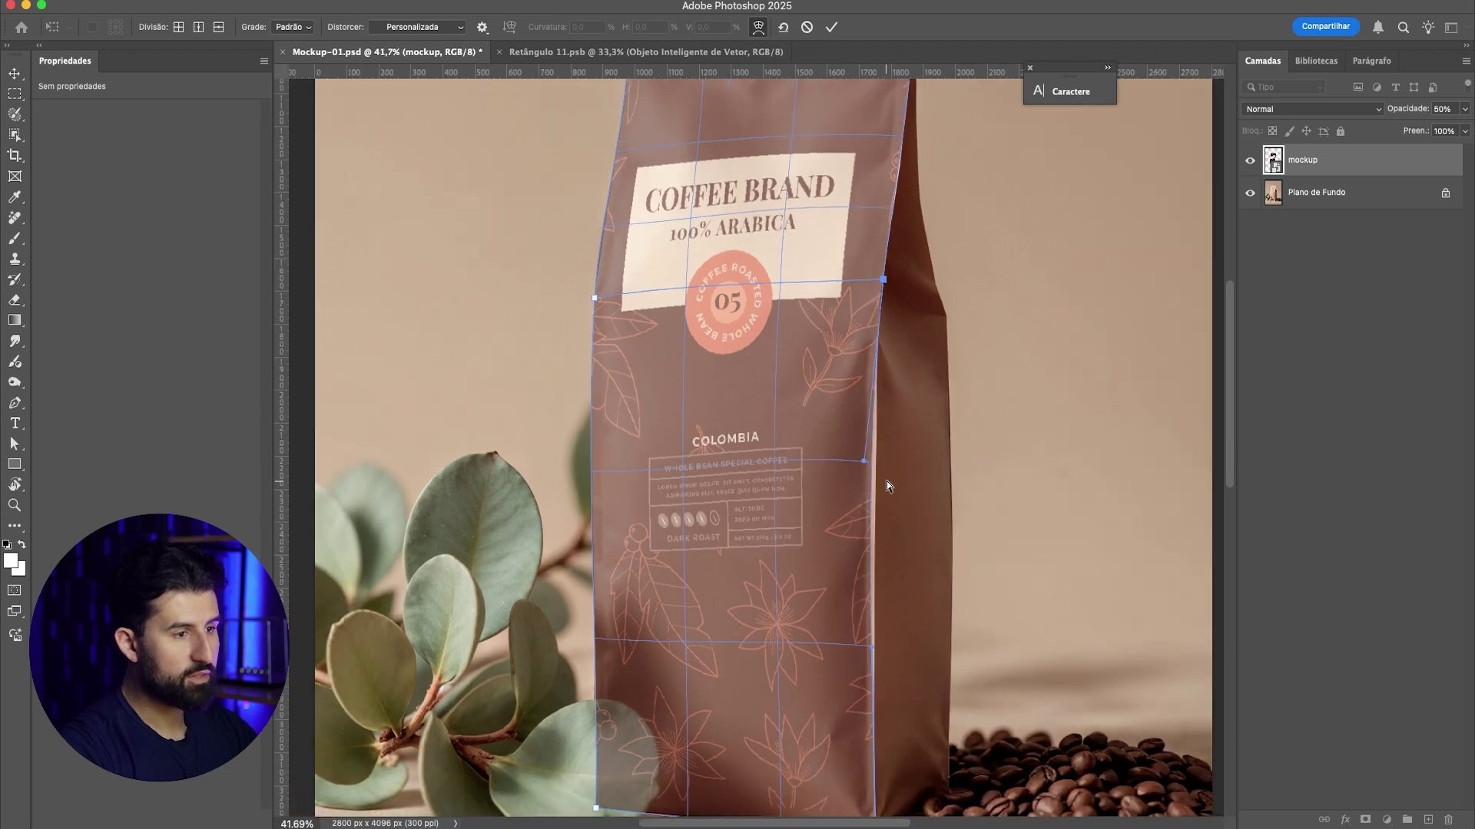
{"action": "left_click_drag", "start_coordinate": [861, 458], "coordinate": [871, 461]}
{"action": "scroll", "coordinate": [877, 446], "scroll_direction": "up", "scroll_amount": 4}
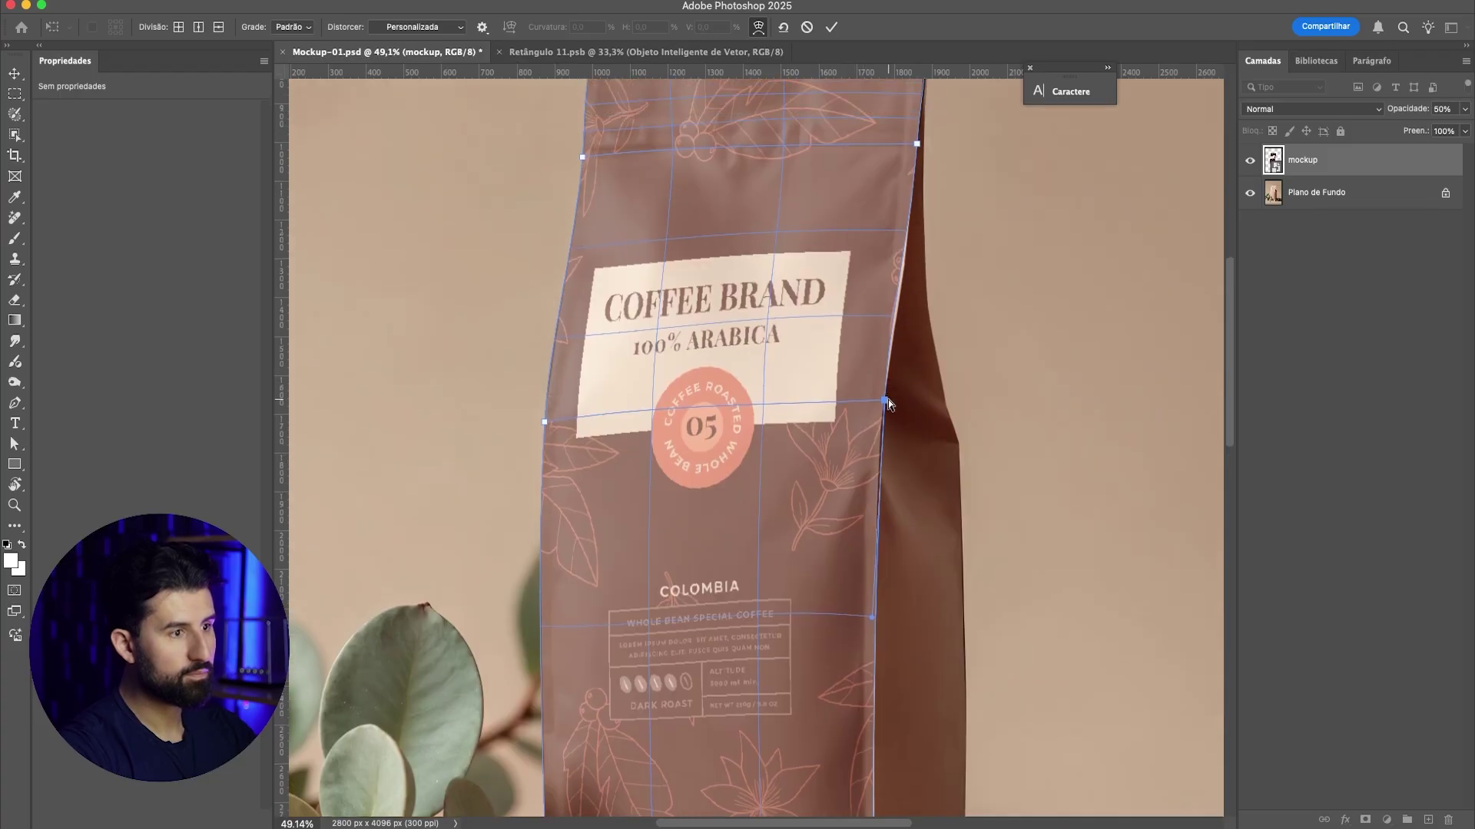
{"action": "left_click_drag", "start_coordinate": [889, 321], "coordinate": [894, 322]}
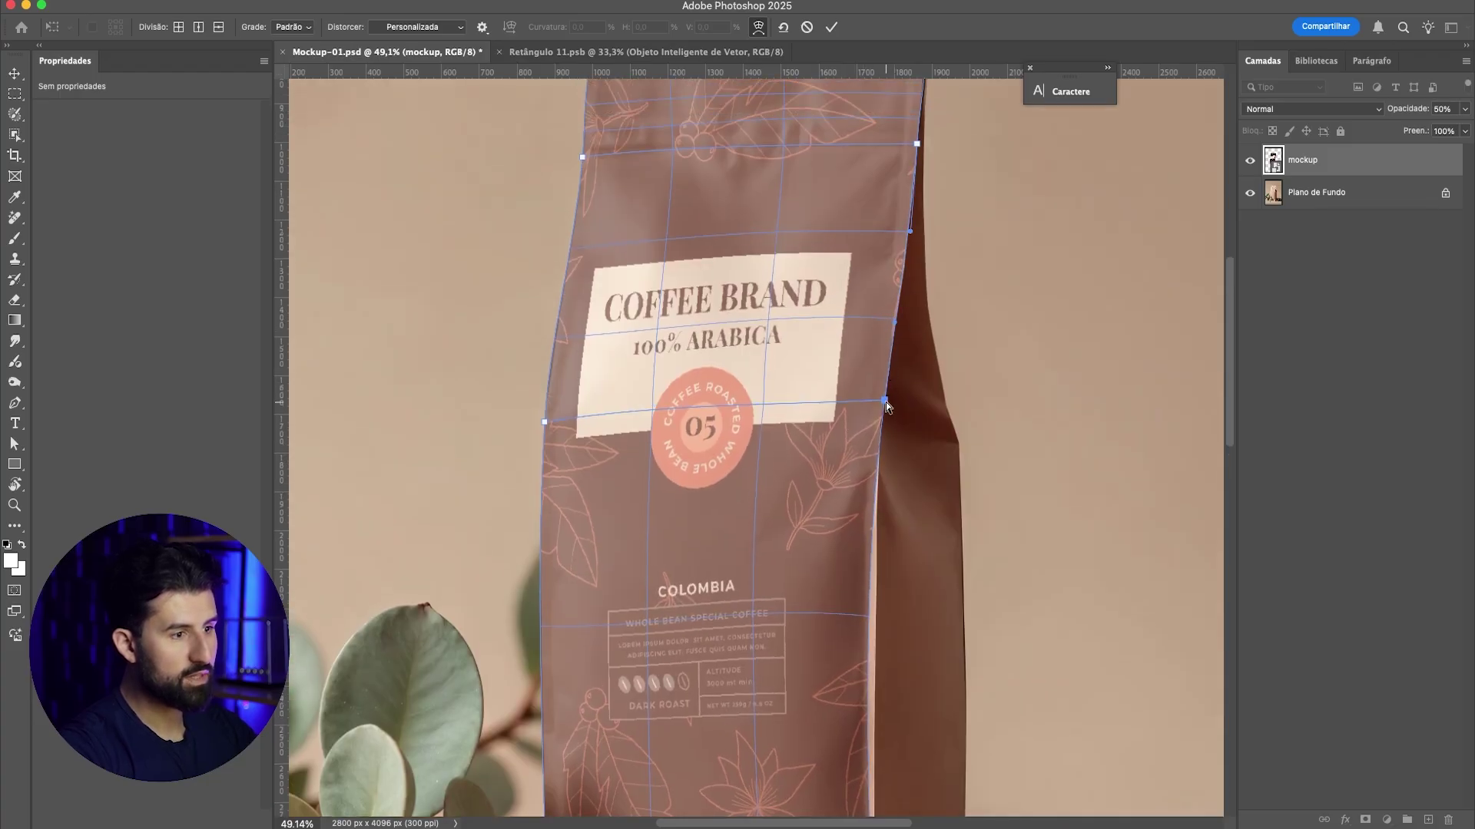
Step: Add a horizontal warp split across the product information block and move its right end onto the bag's front seam
{"action": "scroll", "coordinate": [851, 510], "scroll_direction": "down", "scroll_amount": 5}
{"action": "scroll", "coordinate": [849, 510], "scroll_direction": "down", "scroll_amount": 2}
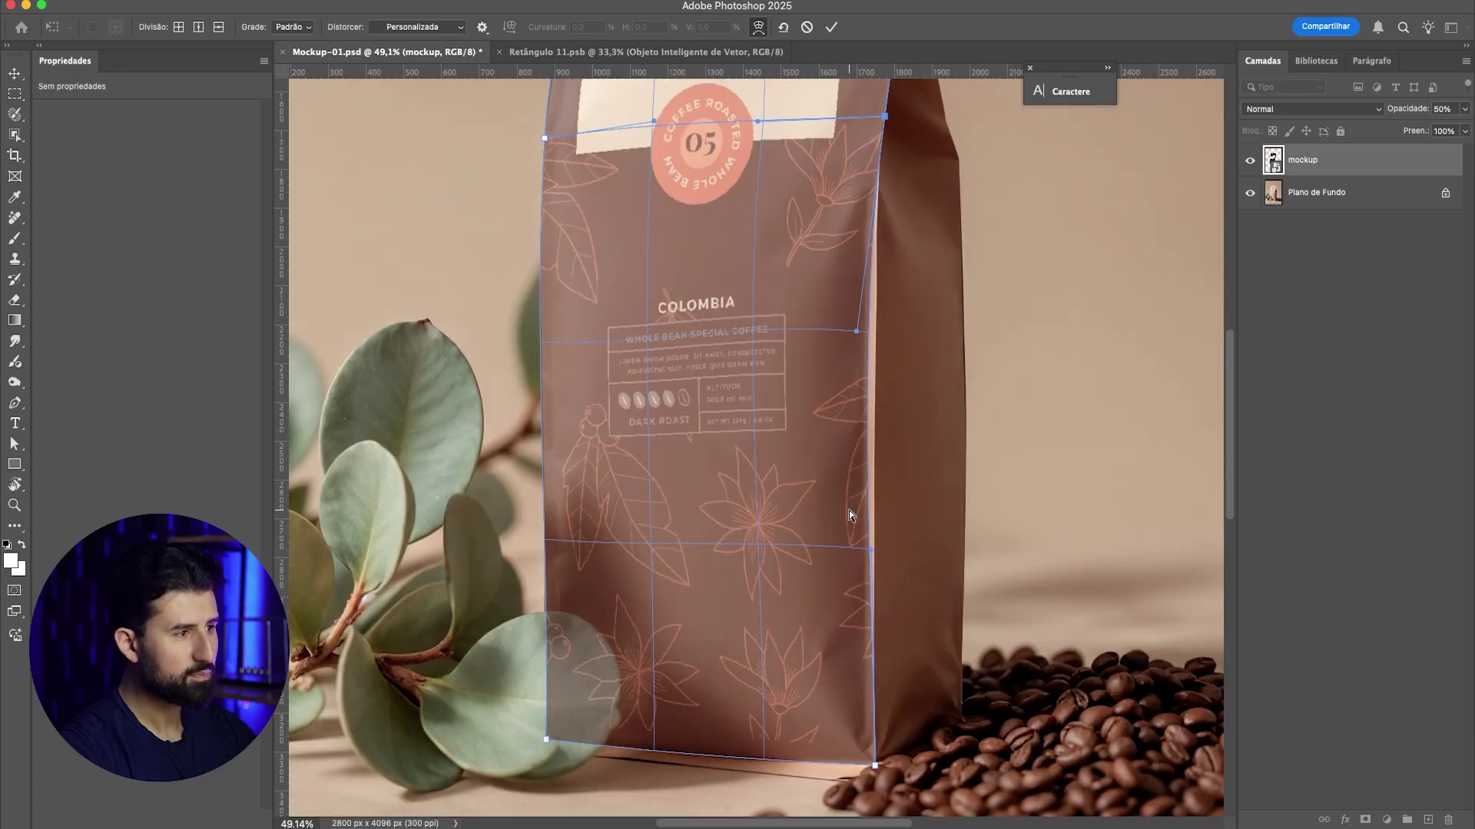
{"action": "scroll", "coordinate": [845, 509], "scroll_direction": "up", "scroll_amount": 3}
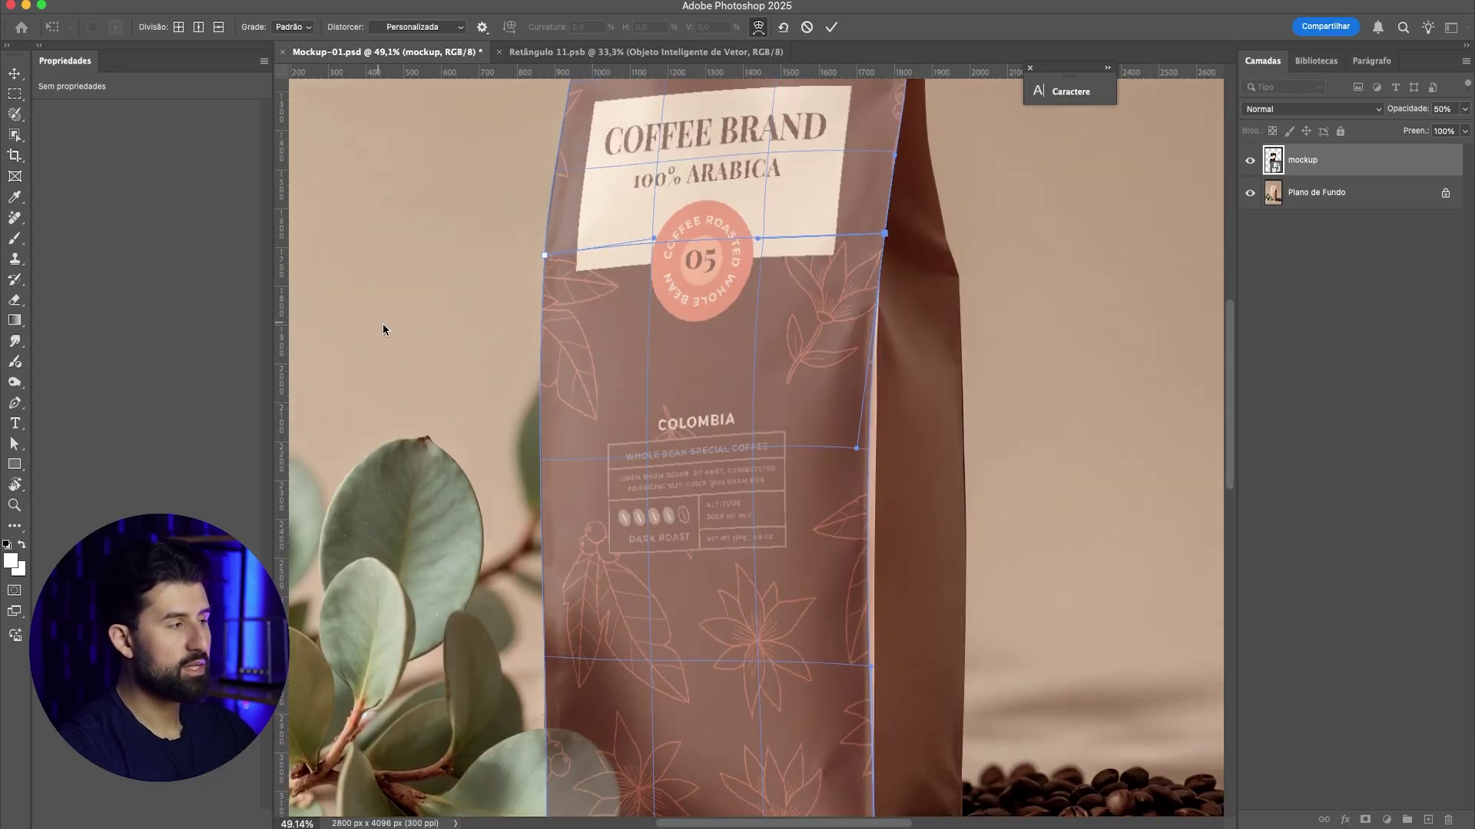
{"action": "left_click", "coordinate": [219, 27]}
{"action": "left_click", "coordinate": [753, 496]}
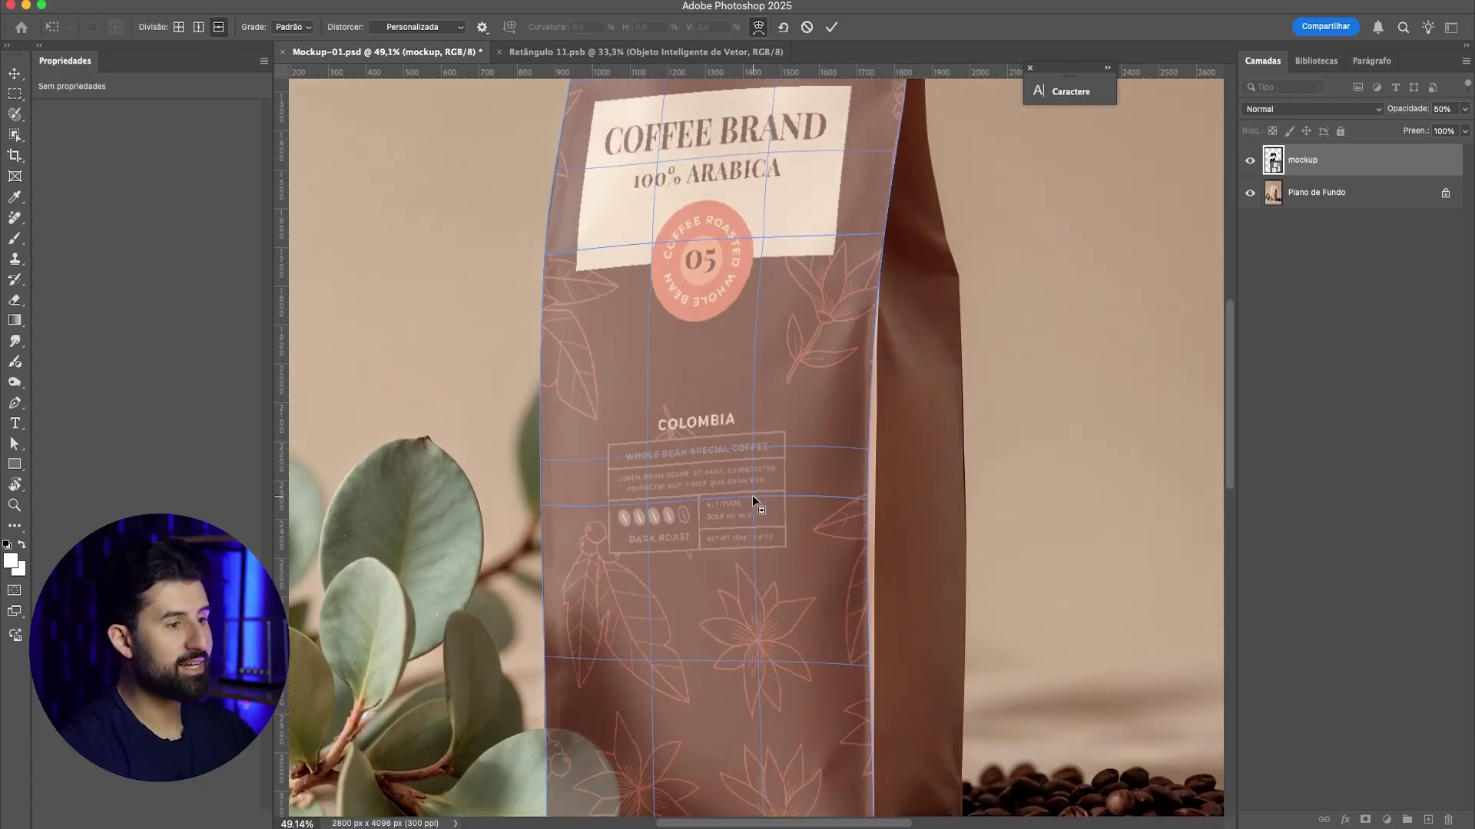
{"action": "left_click", "coordinate": [748, 458]}
{"action": "left_click_drag", "start_coordinate": [869, 464], "coordinate": [875, 465]}
{"action": "scroll", "coordinate": [875, 465], "scroll_direction": "up", "scroll_amount": 1}
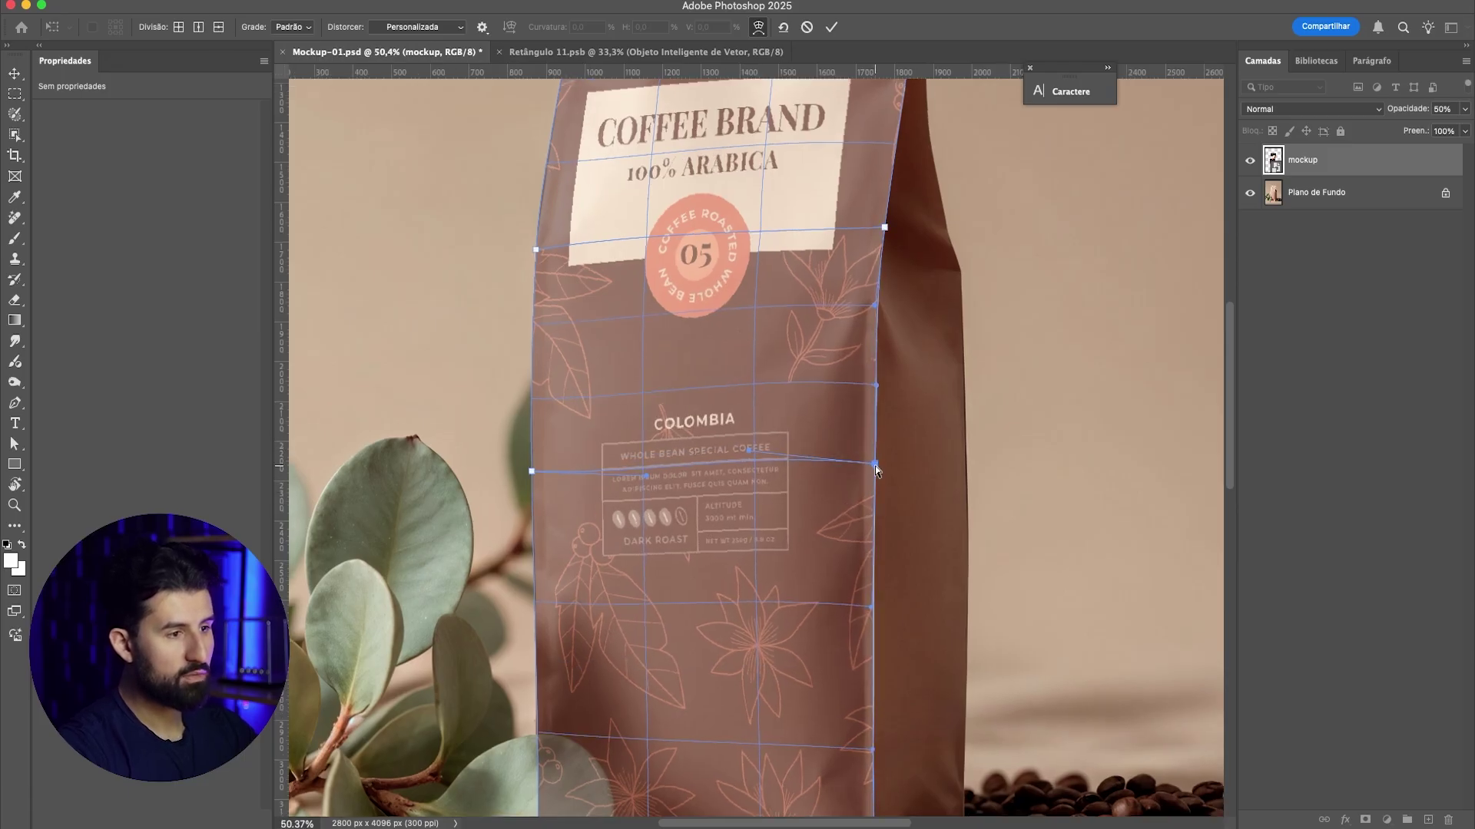
{"action": "scroll", "coordinate": [877, 470], "scroll_direction": "up", "scroll_amount": 5}
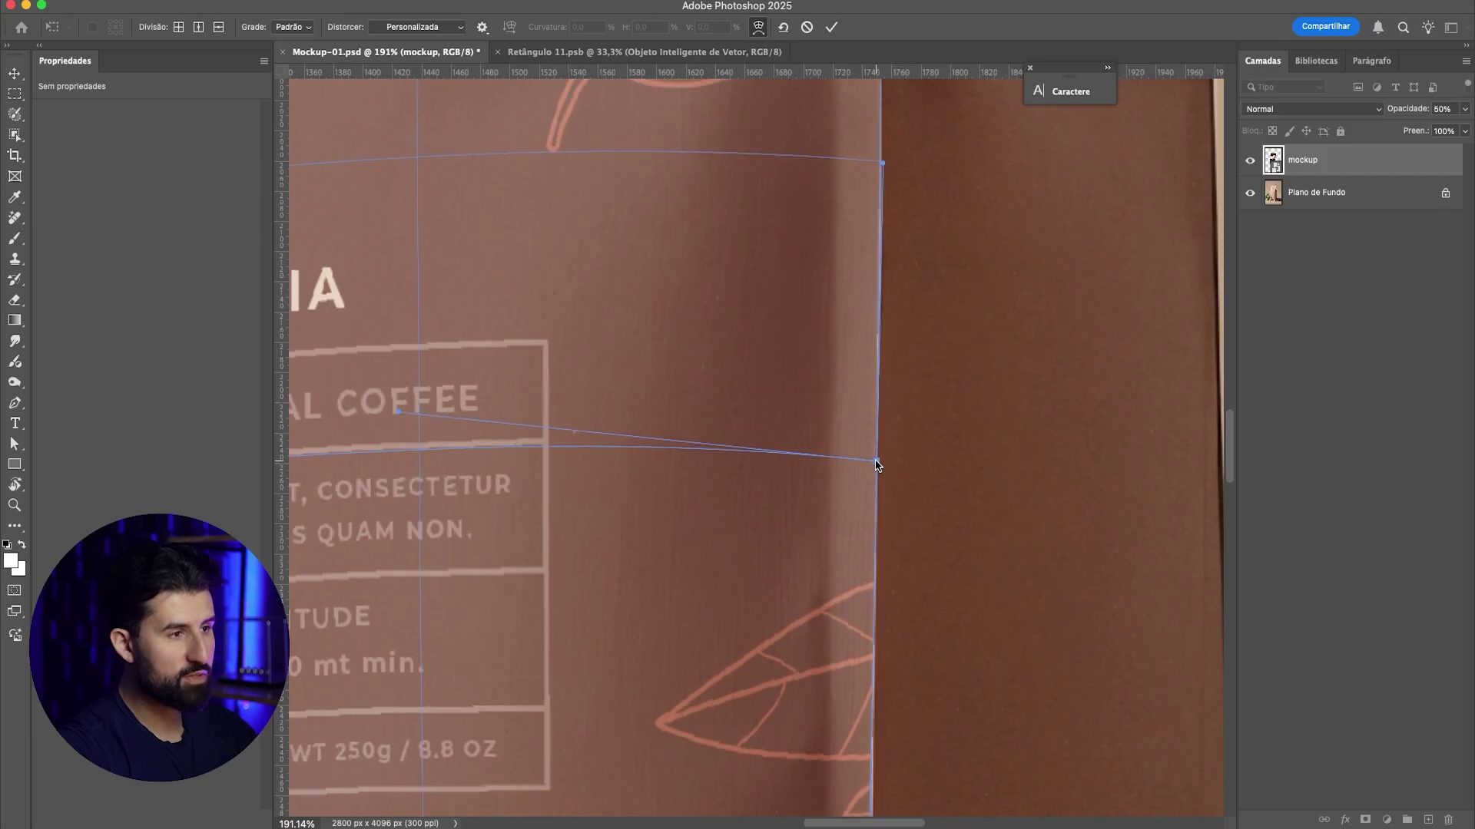
{"action": "scroll", "coordinate": [872, 453], "scroll_direction": "down", "scroll_amount": 6}
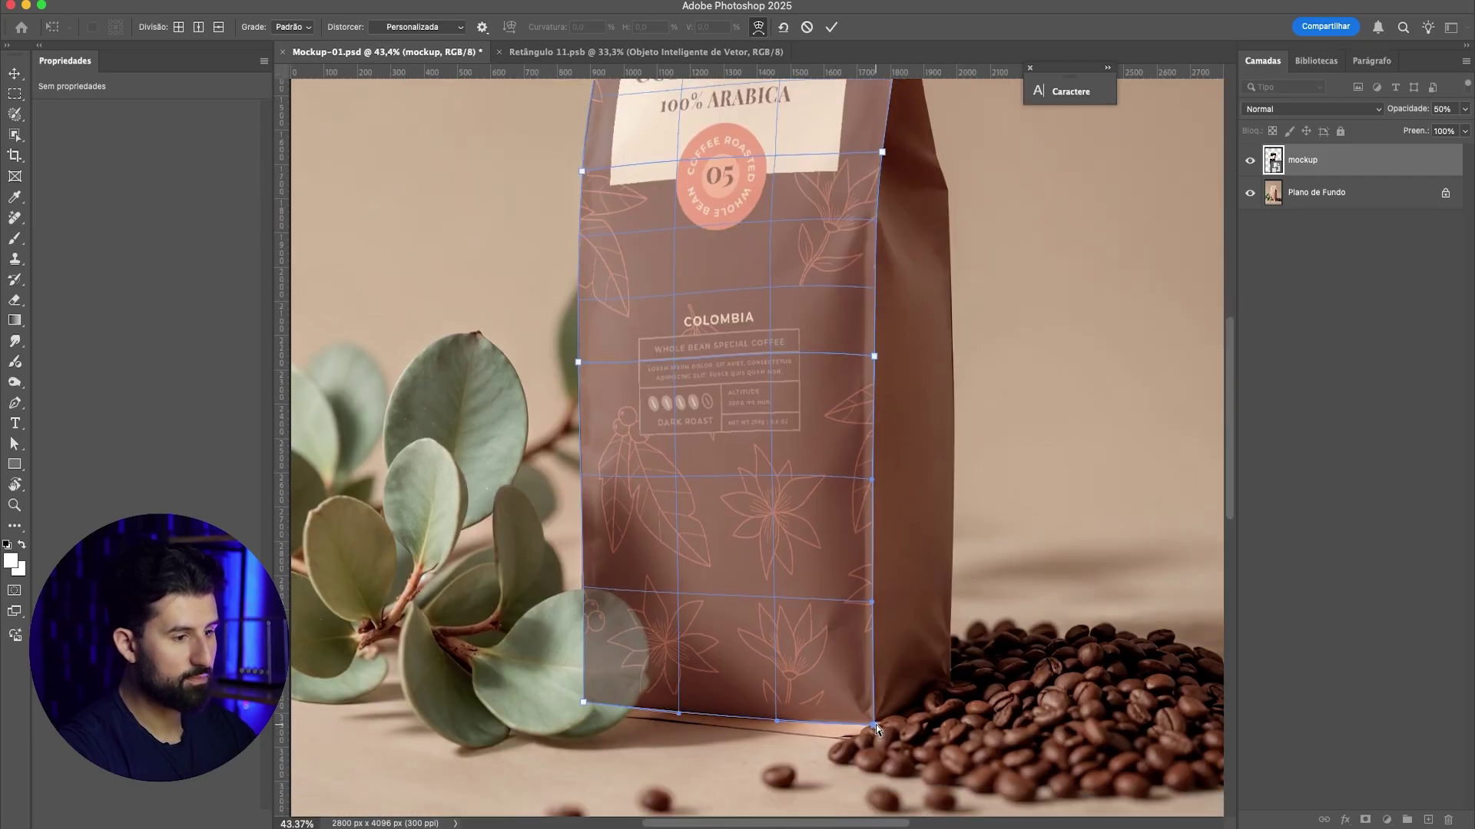
Step: Add a vertical warp split down the middle of the artwork
{"action": "scroll", "coordinate": [656, 292], "scroll_direction": "down", "scroll_amount": 1}
{"action": "scroll", "coordinate": [643, 307], "scroll_direction": "up", "scroll_amount": 1}
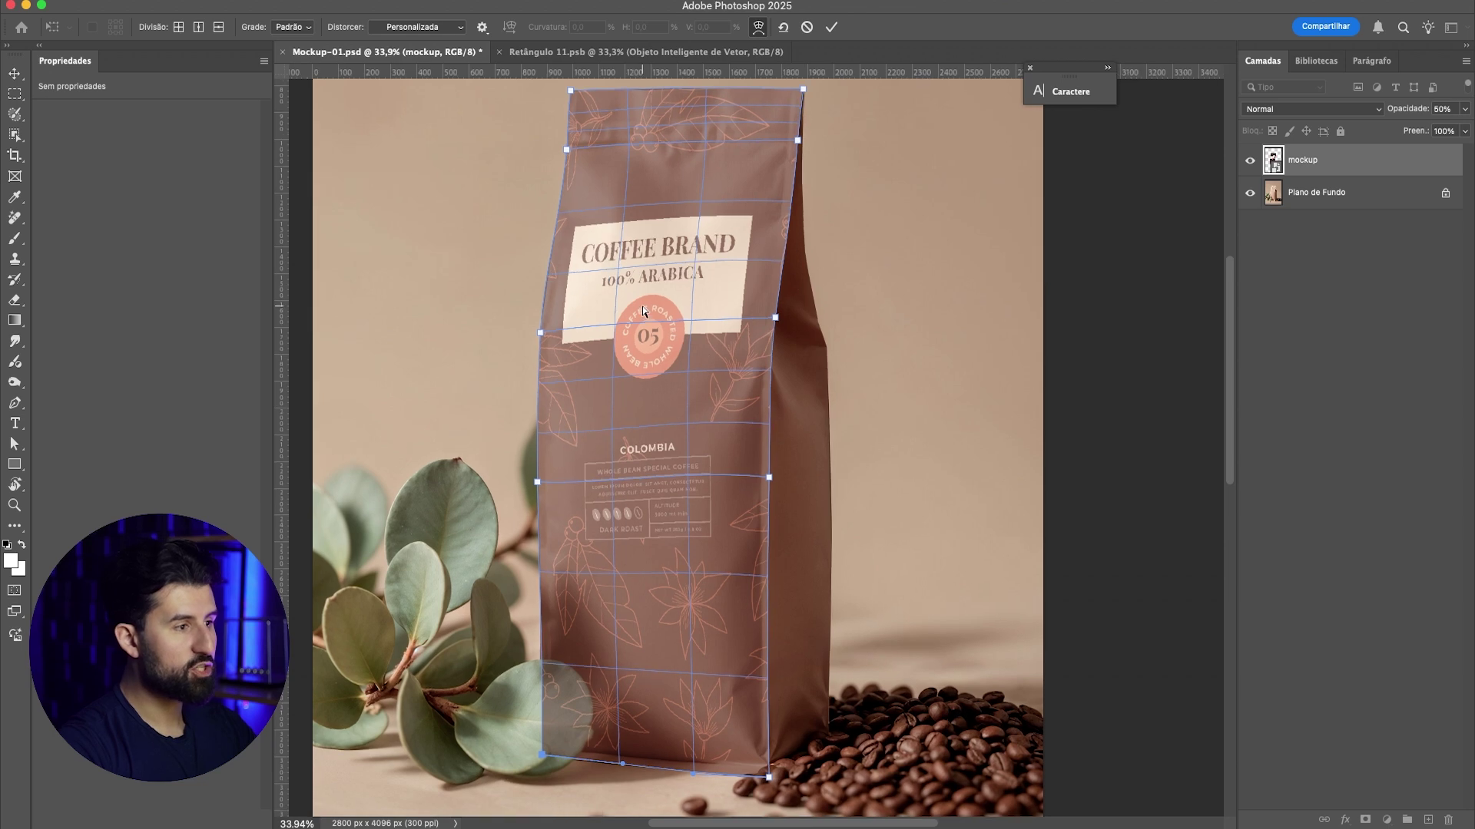
{"action": "scroll", "coordinate": [642, 360], "scroll_direction": "up", "scroll_amount": 1}
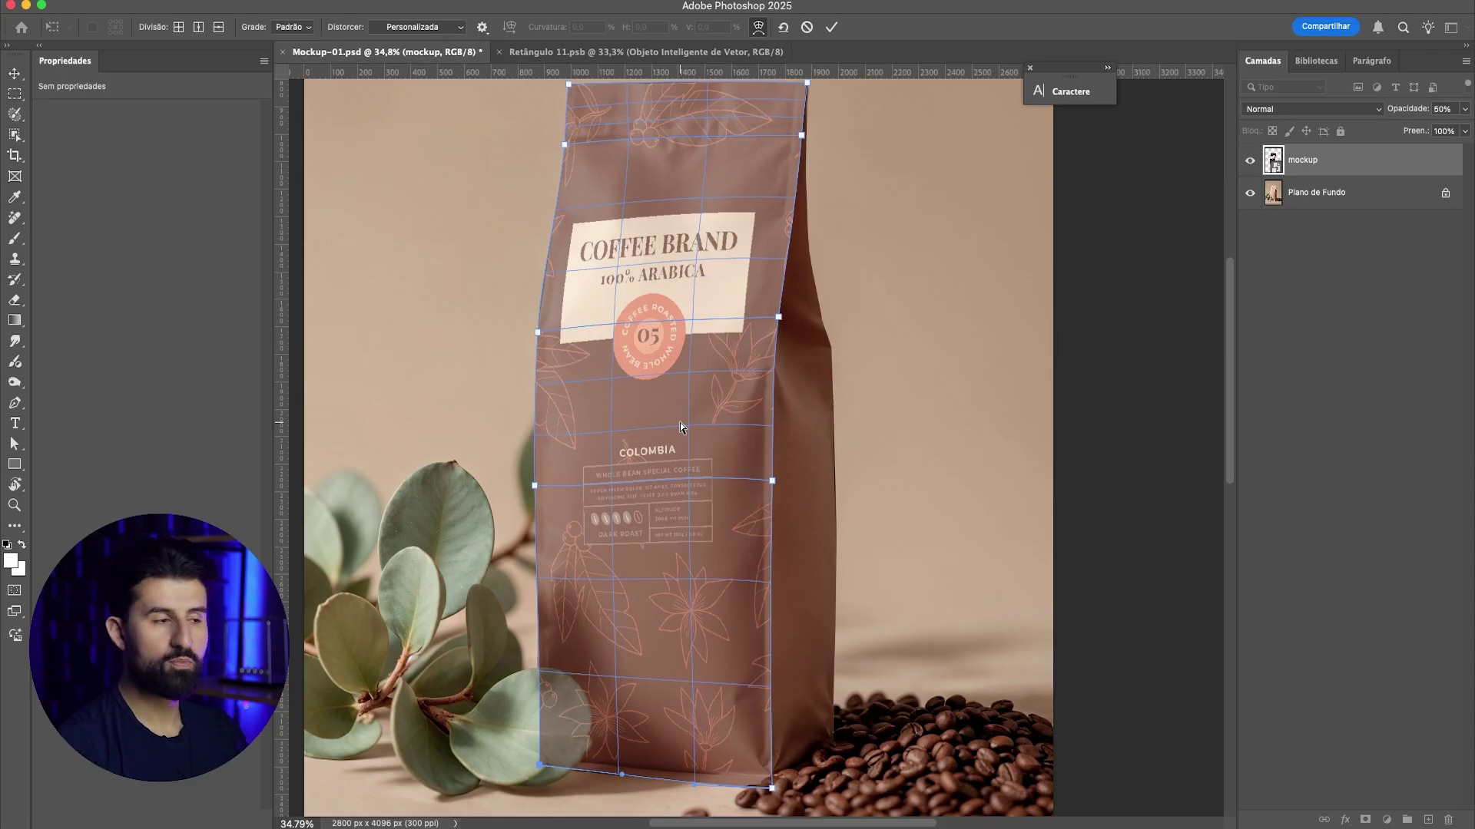
{"action": "left_click_drag", "start_coordinate": [644, 250], "coordinate": [661, 269]}
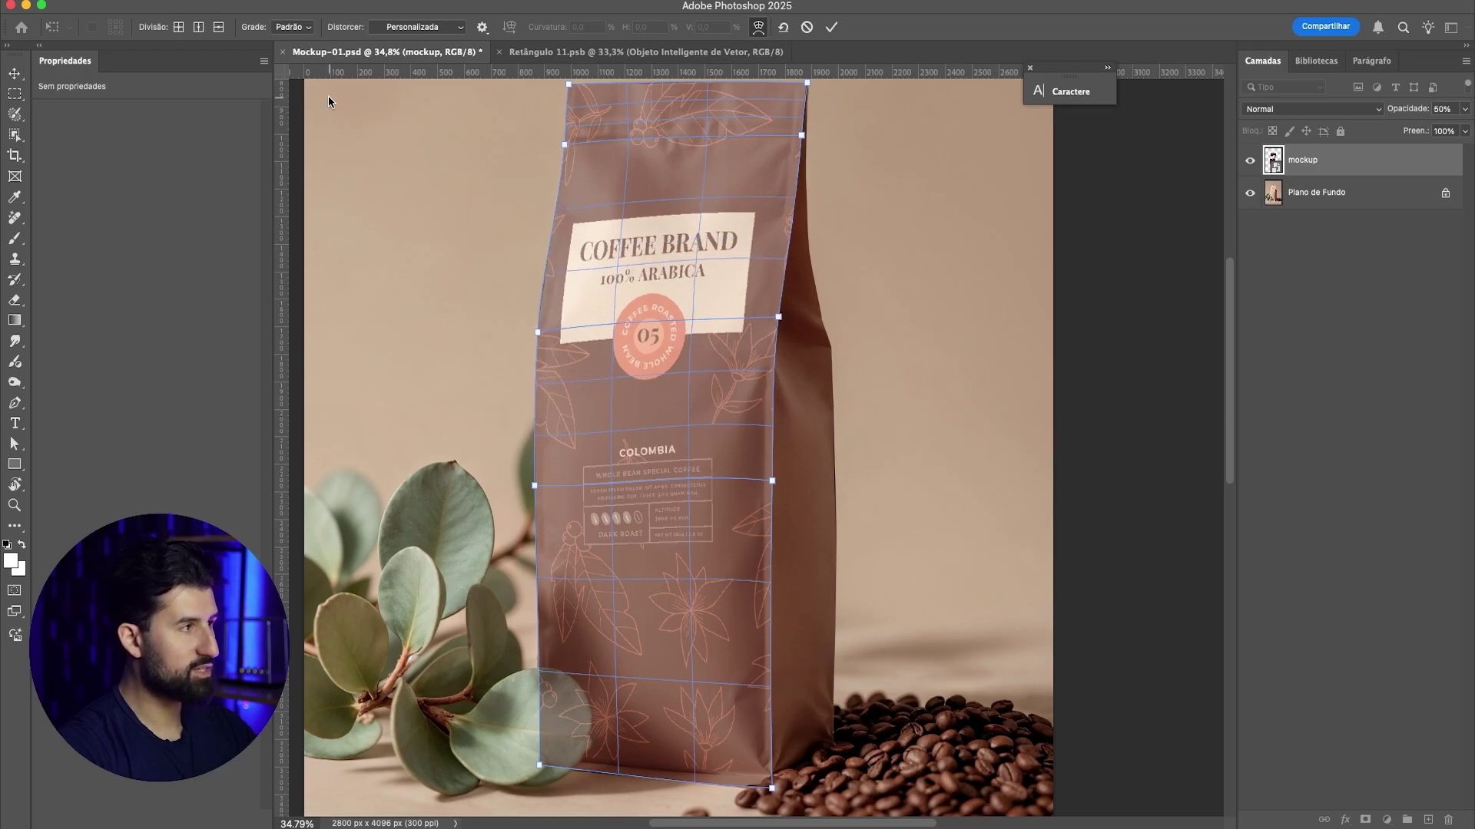
{"action": "left_click", "coordinate": [199, 28]}
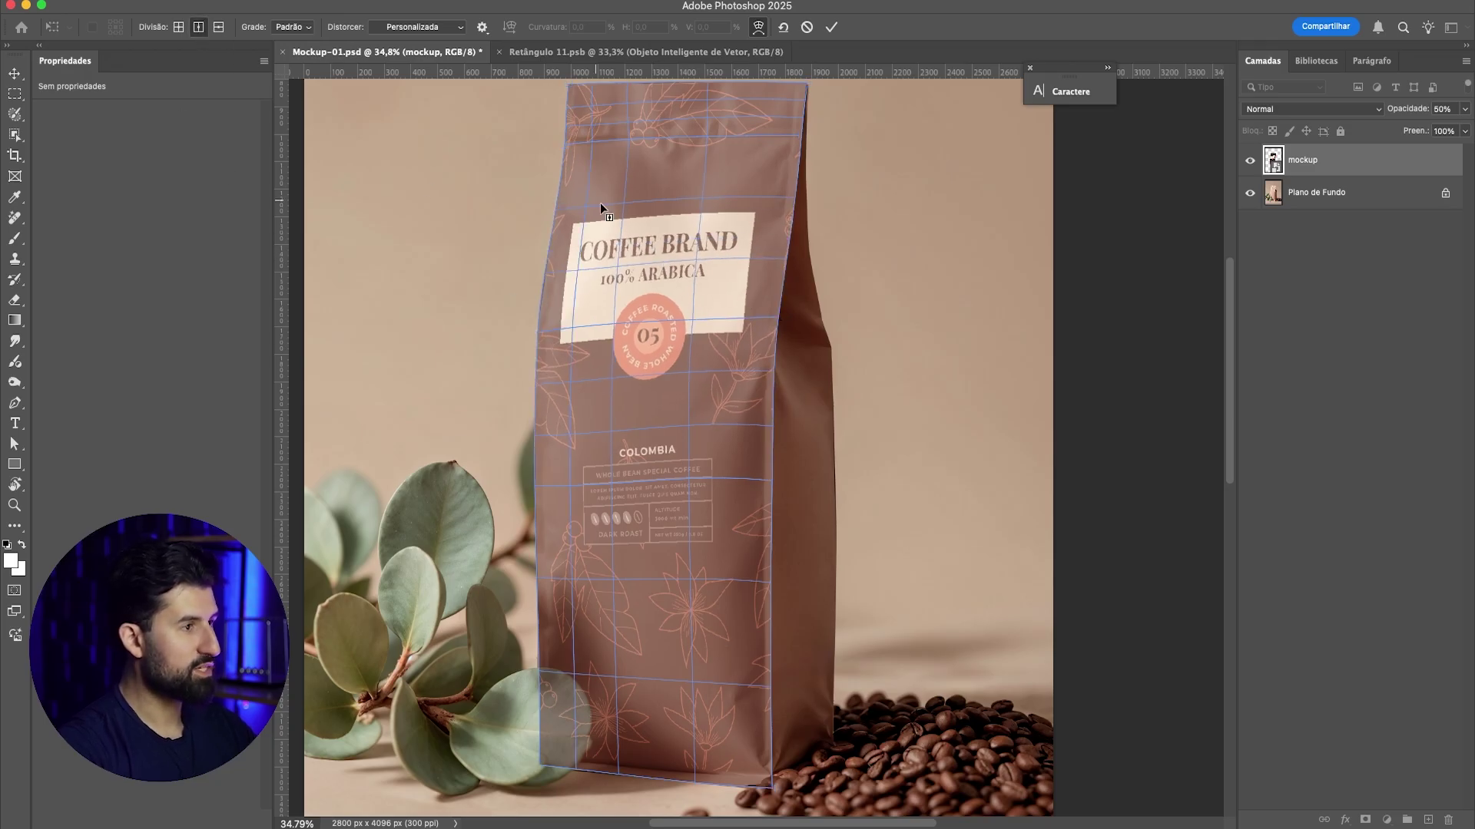
{"action": "left_click", "coordinate": [657, 214]}
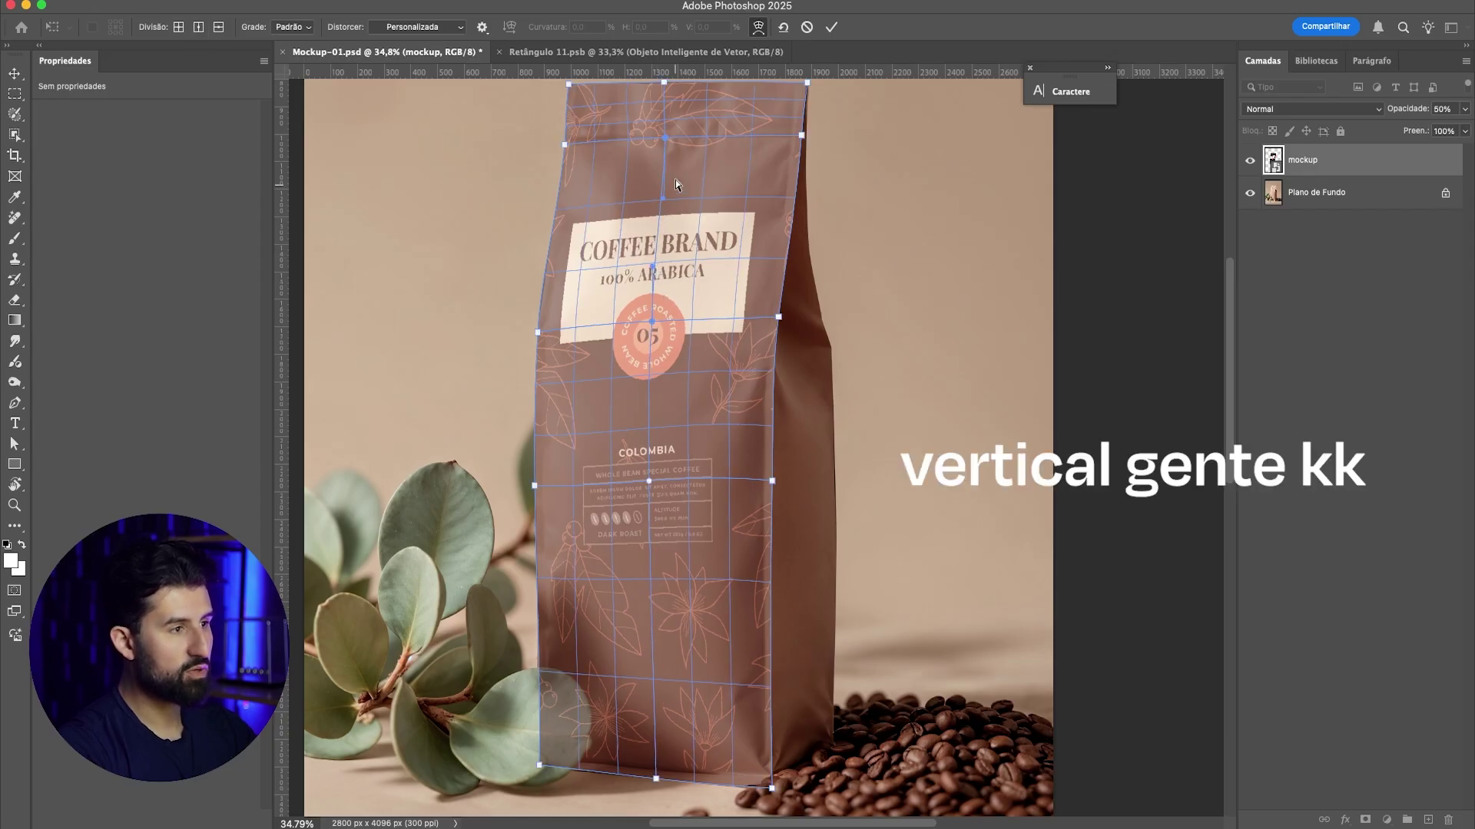
Step: Shape the central split by adjusting its points at the round badge and information block and its upper curve handle, and apply the warp
{"action": "left_click_drag", "start_coordinate": [661, 245], "coordinate": [649, 321]}
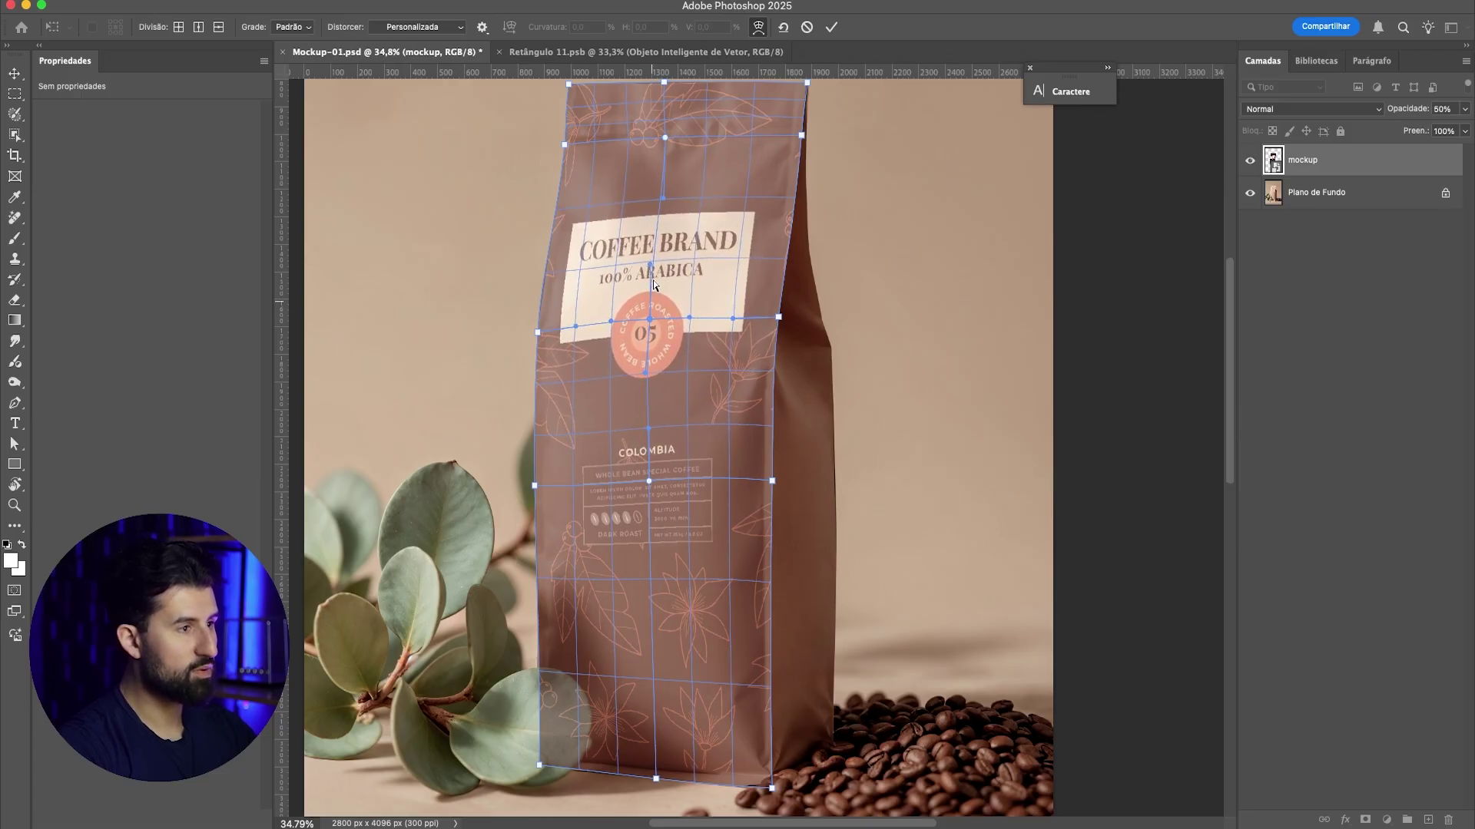
{"action": "left_click_drag", "start_coordinate": [665, 199], "coordinate": [671, 202]}
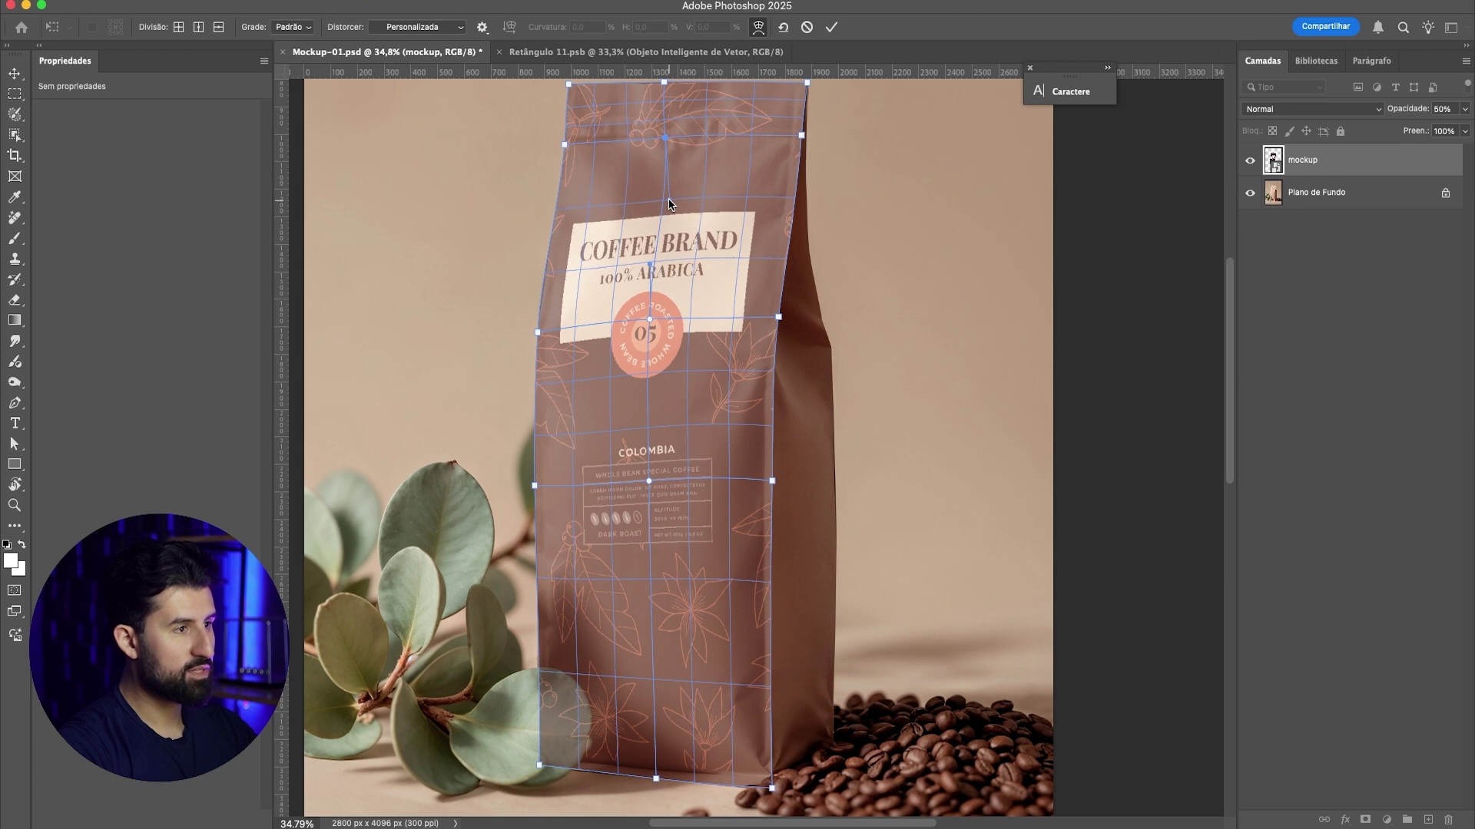
{"action": "left_click_drag", "start_coordinate": [649, 480], "coordinate": [649, 482]}
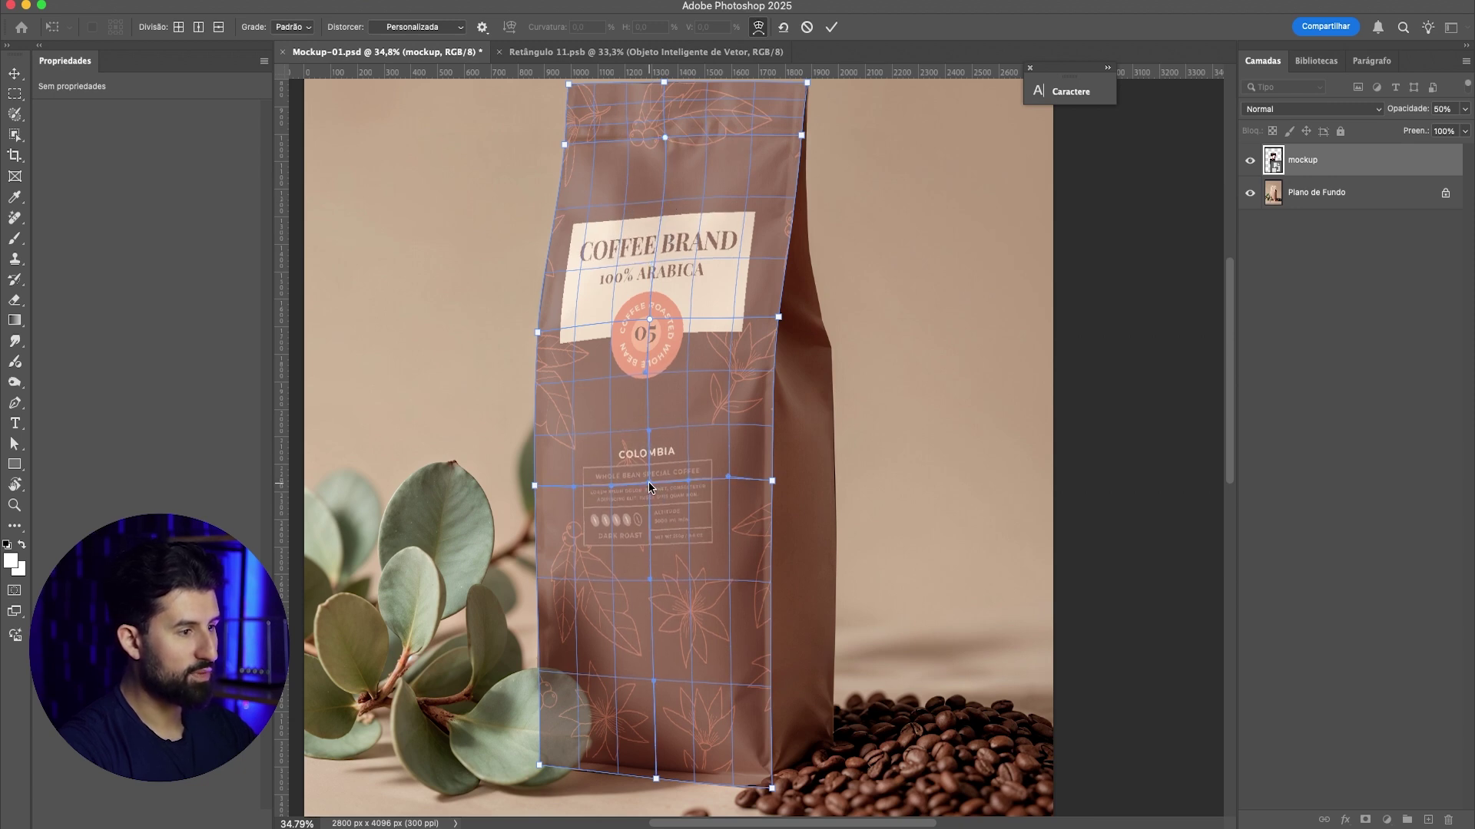
{"action": "scroll", "coordinate": [616, 404], "scroll_direction": "down", "scroll_amount": 1}
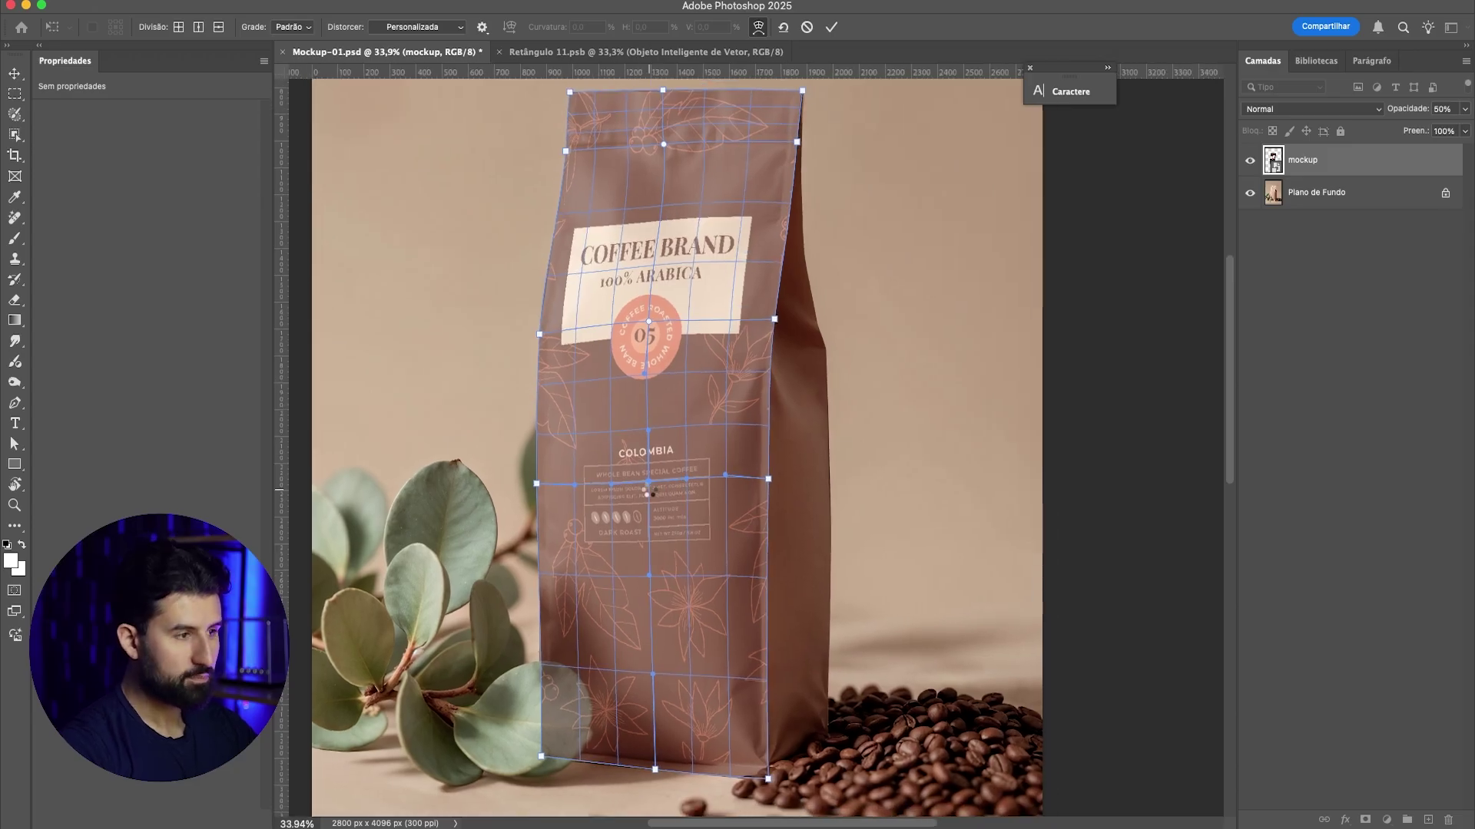
{"action": "key", "text": "Return"}
Step: Set the mockup layer to 100% opacity and its blend mode to Multiplicação (Multiply)
{"action": "scroll", "coordinate": [647, 490], "scroll_direction": "down", "scroll_amount": 2}
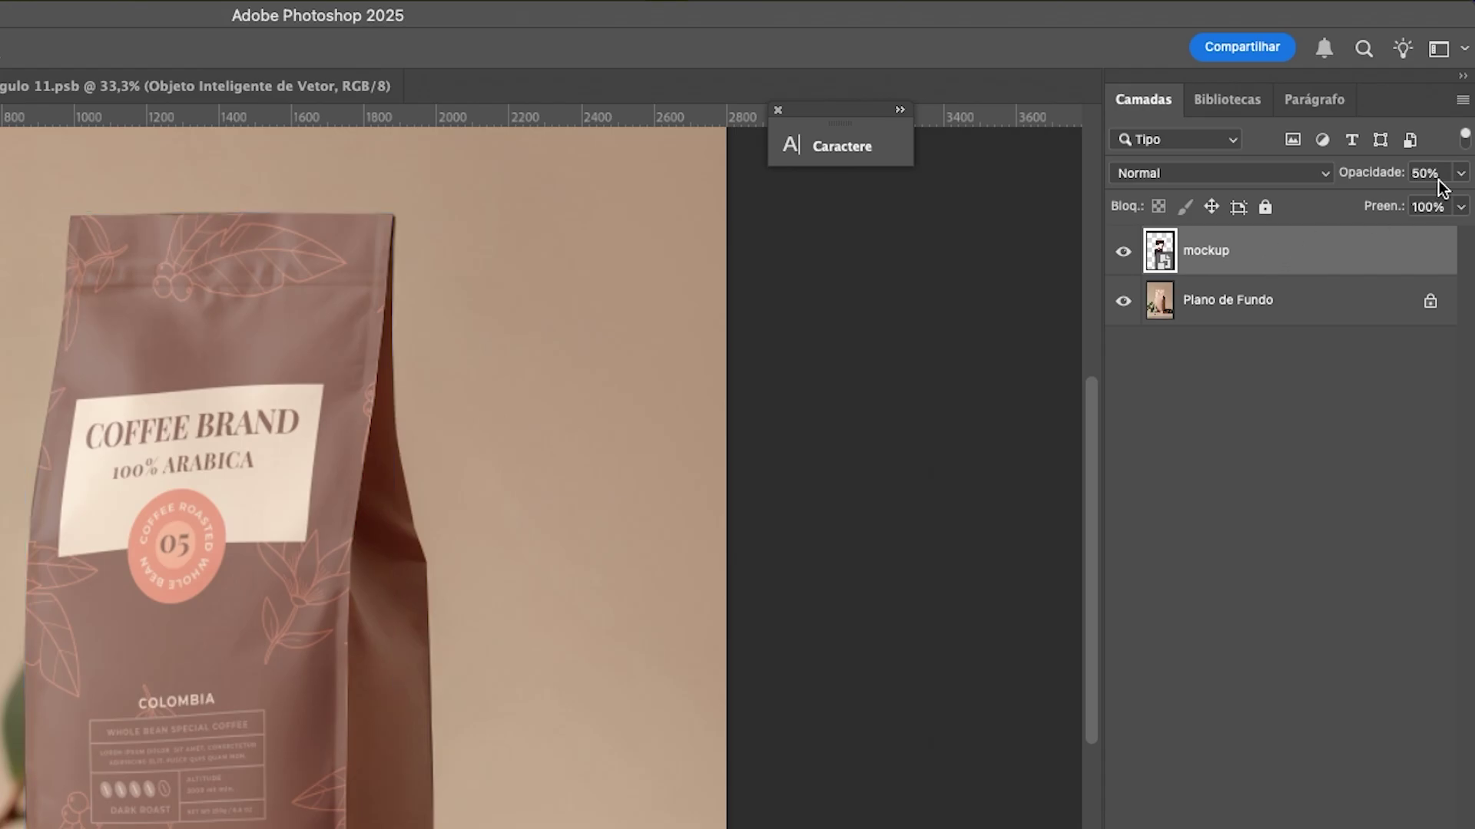
{"action": "left_click", "coordinate": [1451, 108]}
{"action": "type", "text": "100"}
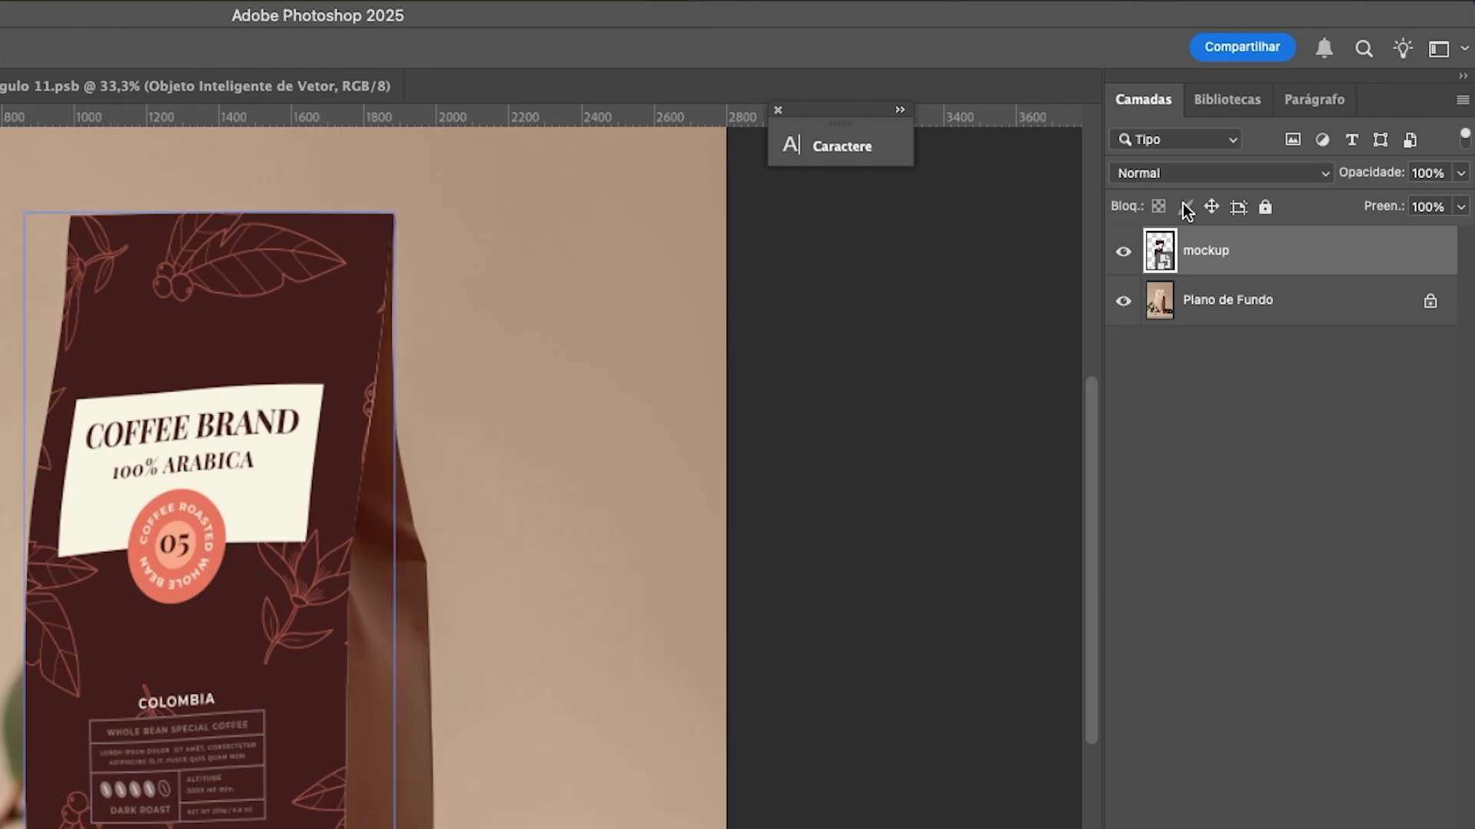
{"action": "left_click", "coordinate": [1175, 173]}
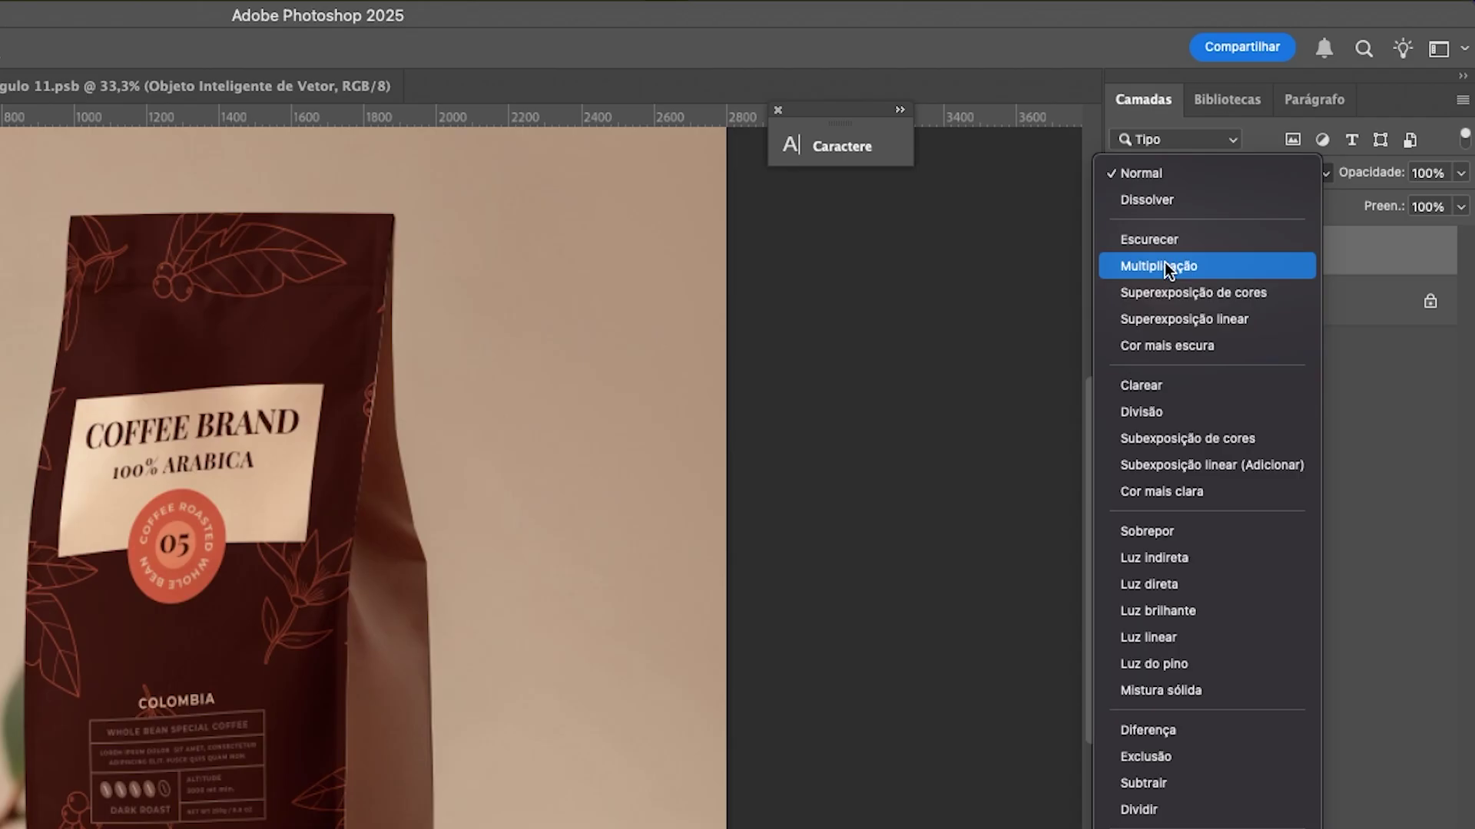
{"action": "left_click", "coordinate": [1164, 266]}
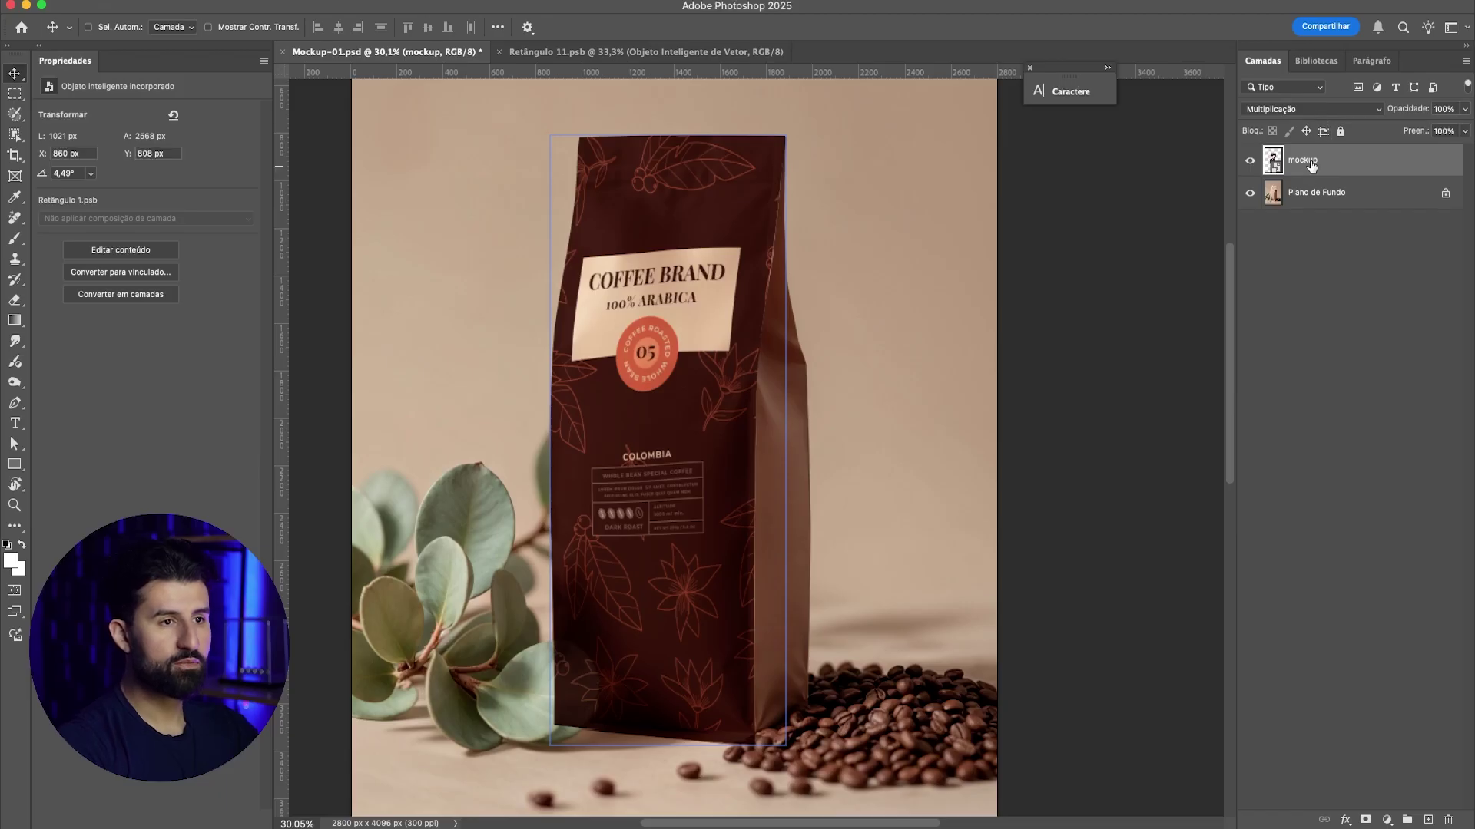
Step: Lower the mockup layer's opacity to 90%
{"action": "scroll", "coordinate": [783, 294], "scroll_direction": "up", "scroll_amount": 5}
{"action": "key", "text": "9"}
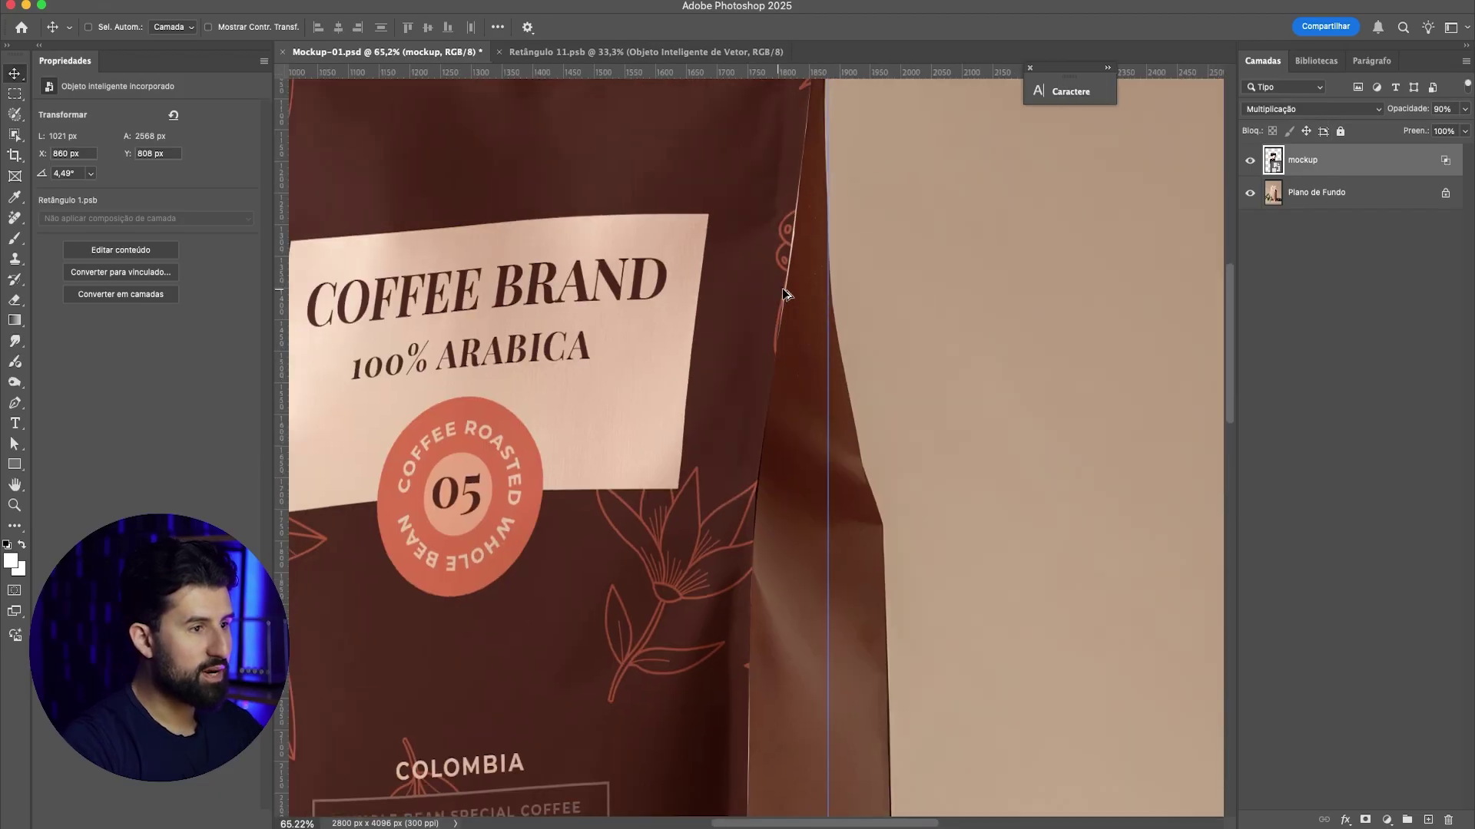
{"action": "scroll", "coordinate": [784, 294], "scroll_direction": "down", "scroll_amount": 4}
{"action": "key", "text": "ctrl+t"}
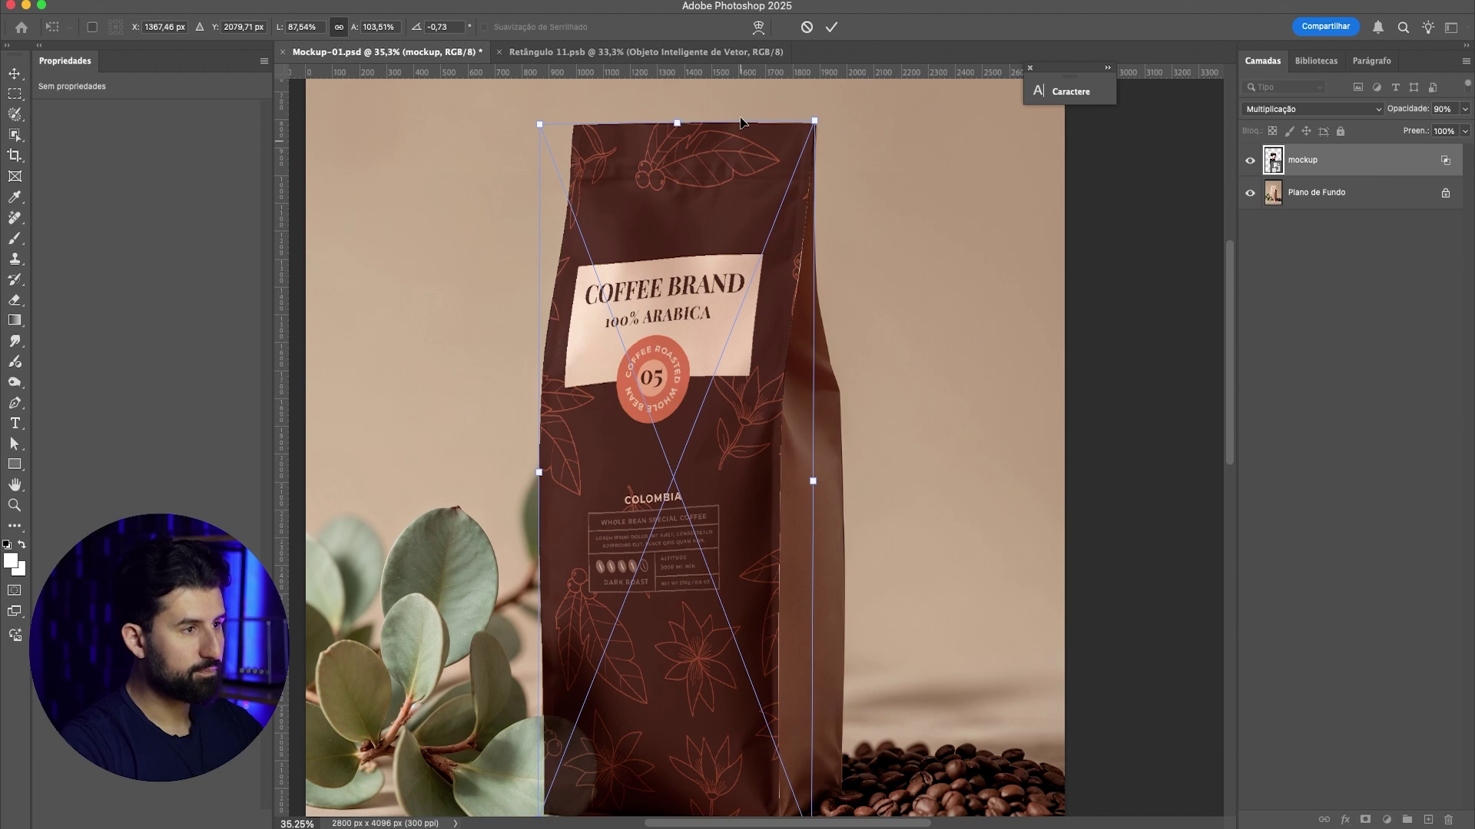
{"action": "left_click", "coordinate": [759, 28]}
{"action": "scroll", "coordinate": [797, 298], "scroll_direction": "up", "scroll_amount": 4}
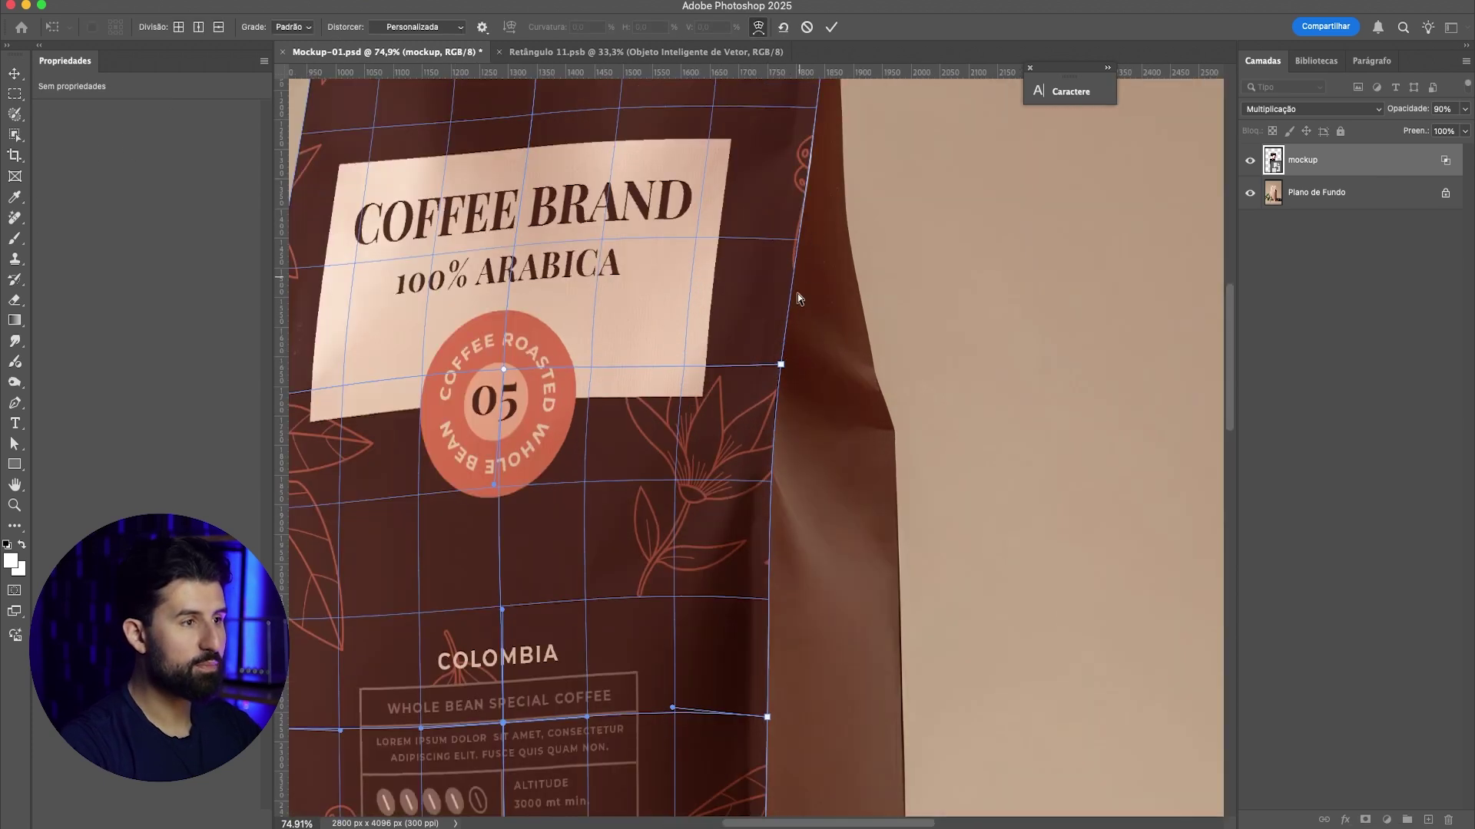
{"action": "scroll", "coordinate": [814, 192], "scroll_direction": "up", "scroll_amount": 3}
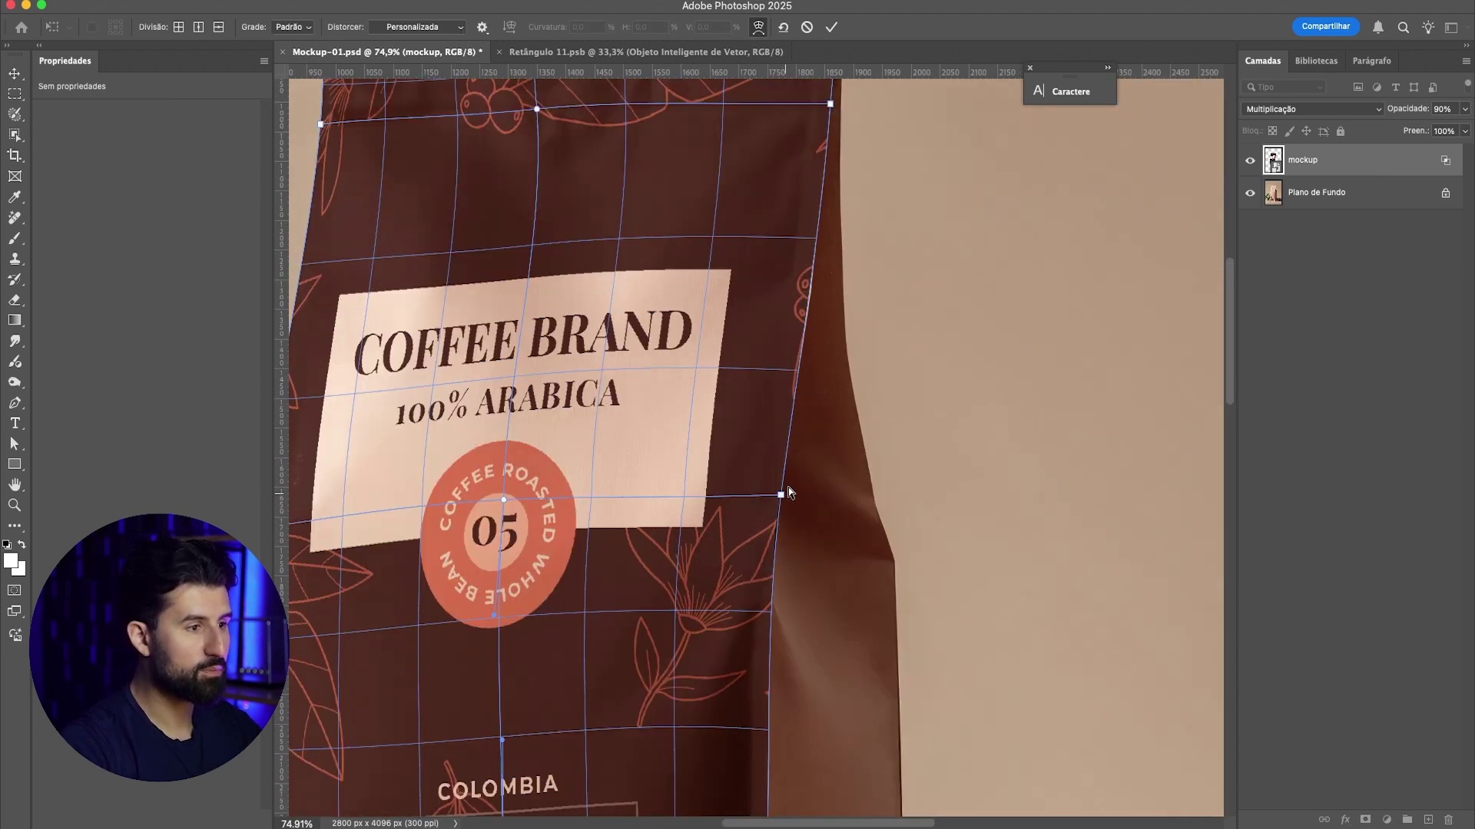
{"action": "scroll", "coordinate": [791, 407], "scroll_direction": "down", "scroll_amount": 2}
{"action": "left_click", "coordinate": [831, 27]}
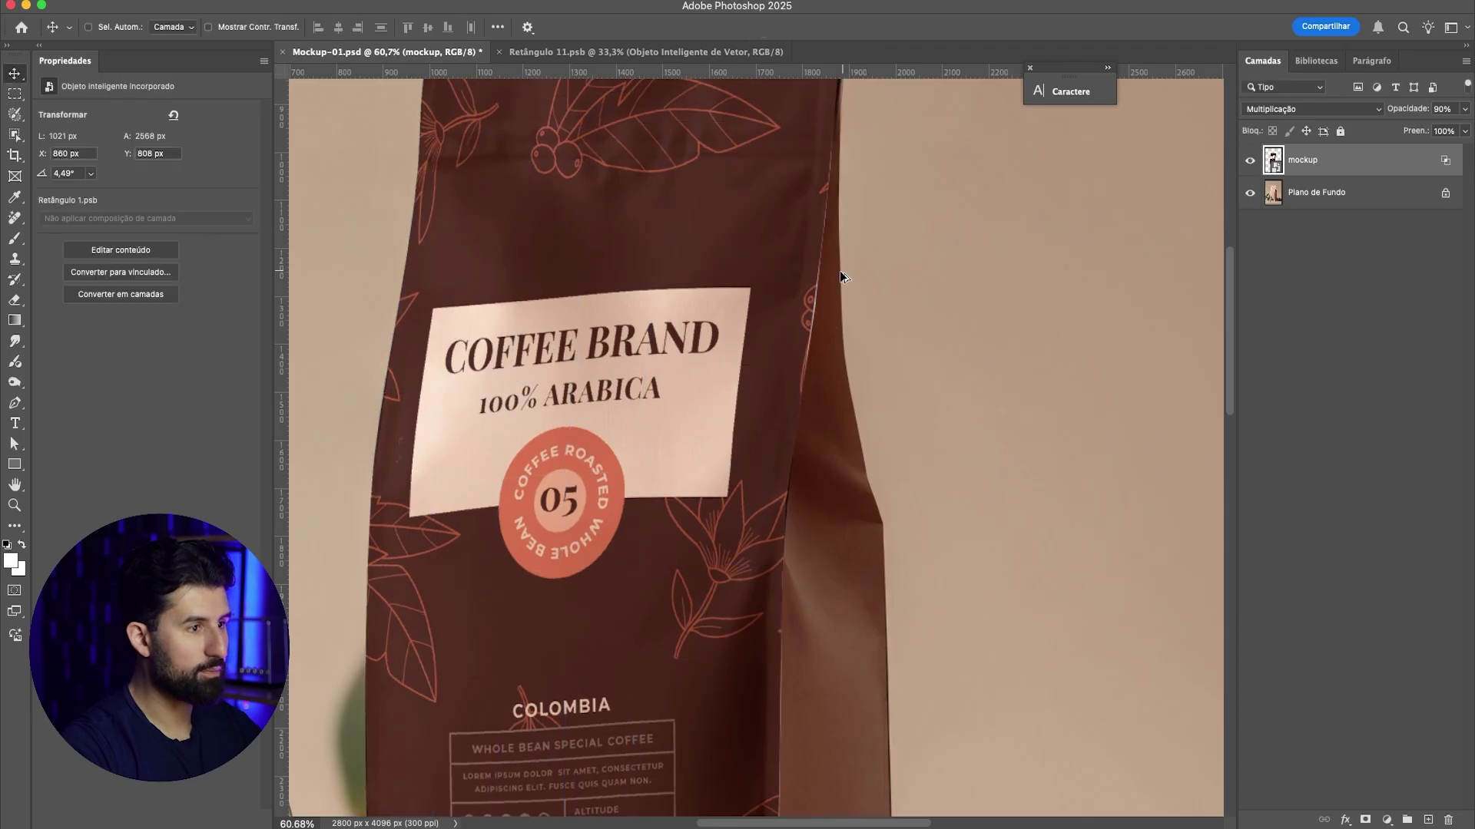
Step: Refine the artwork's warp along the bag's right front edge beside the COFFEE BRAND label to close the gap, and apply the warp
{"action": "scroll", "coordinate": [840, 270], "scroll_direction": "down", "scroll_amount": 3}
{"action": "scroll", "coordinate": [840, 284], "scroll_direction": "up", "scroll_amount": 4}
{"action": "scroll", "coordinate": [840, 284], "scroll_direction": "up", "scroll_amount": 4}
{"action": "scroll", "coordinate": [830, 292], "scroll_direction": "up", "scroll_amount": 2}
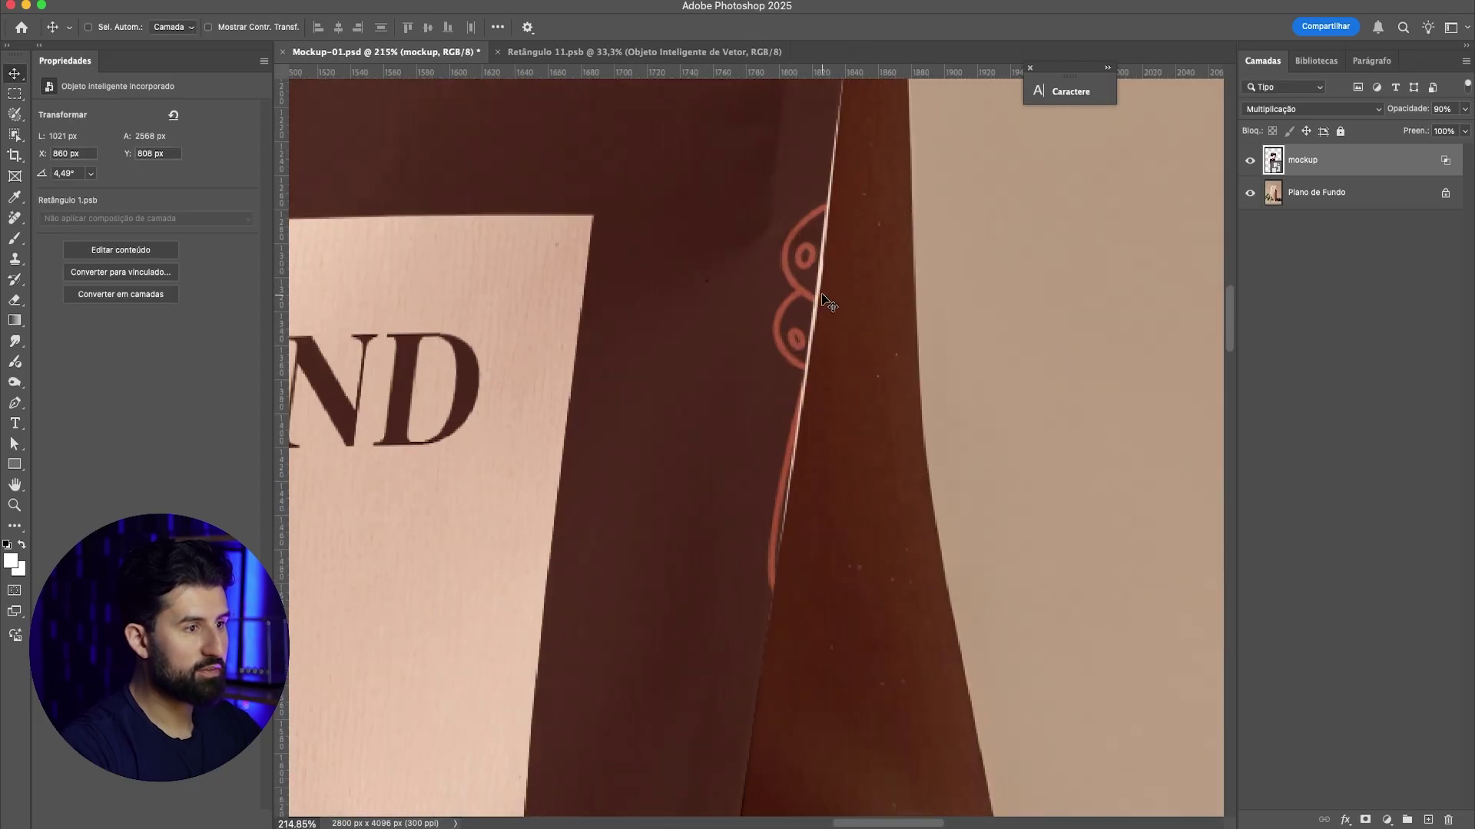
{"action": "scroll", "coordinate": [826, 296], "scroll_direction": "down", "scroll_amount": 2}
{"action": "scroll", "coordinate": [822, 295], "scroll_direction": "down", "scroll_amount": 3}
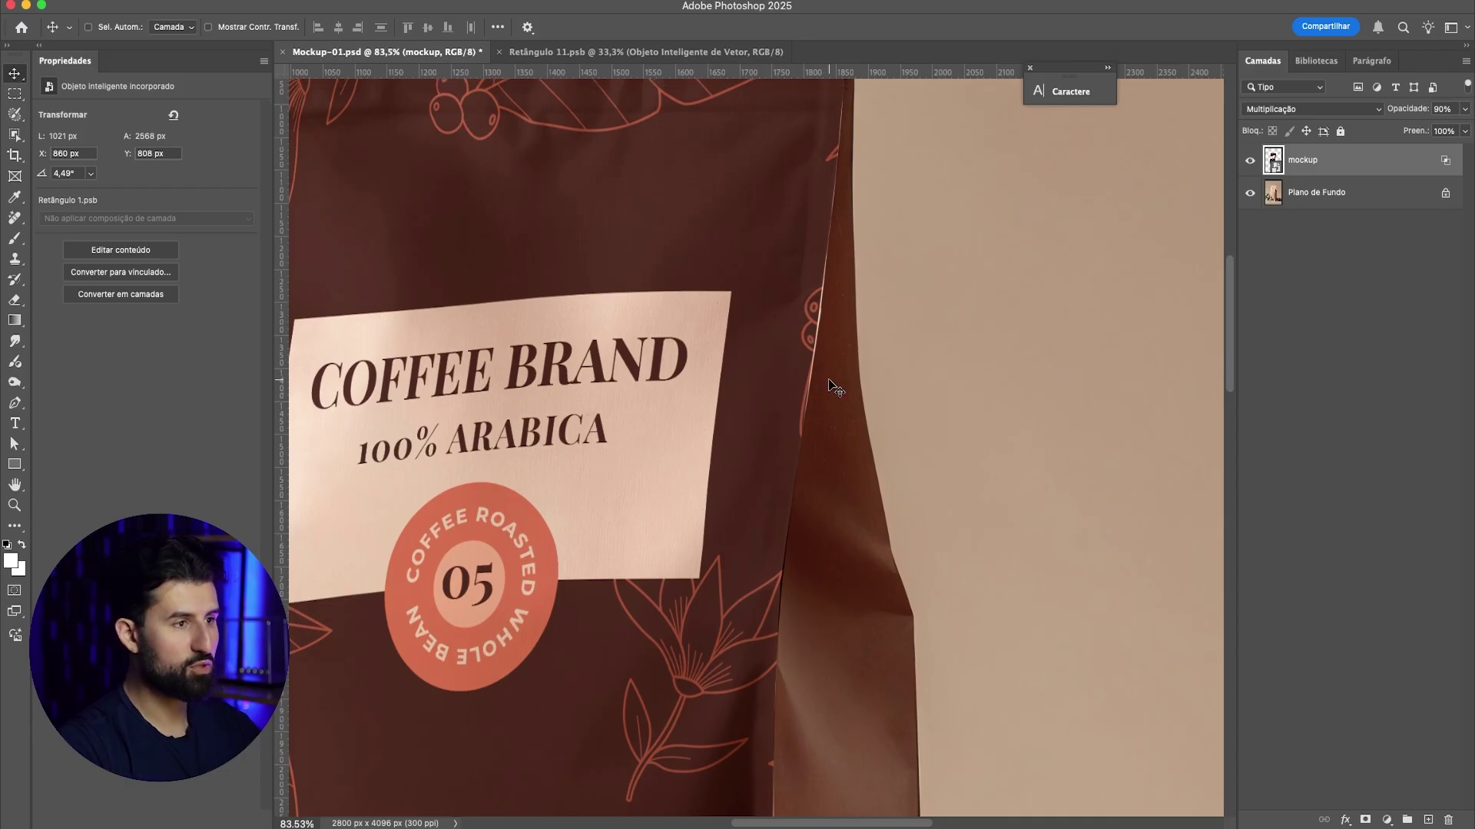
{"action": "key", "text": "ctrl+t"}
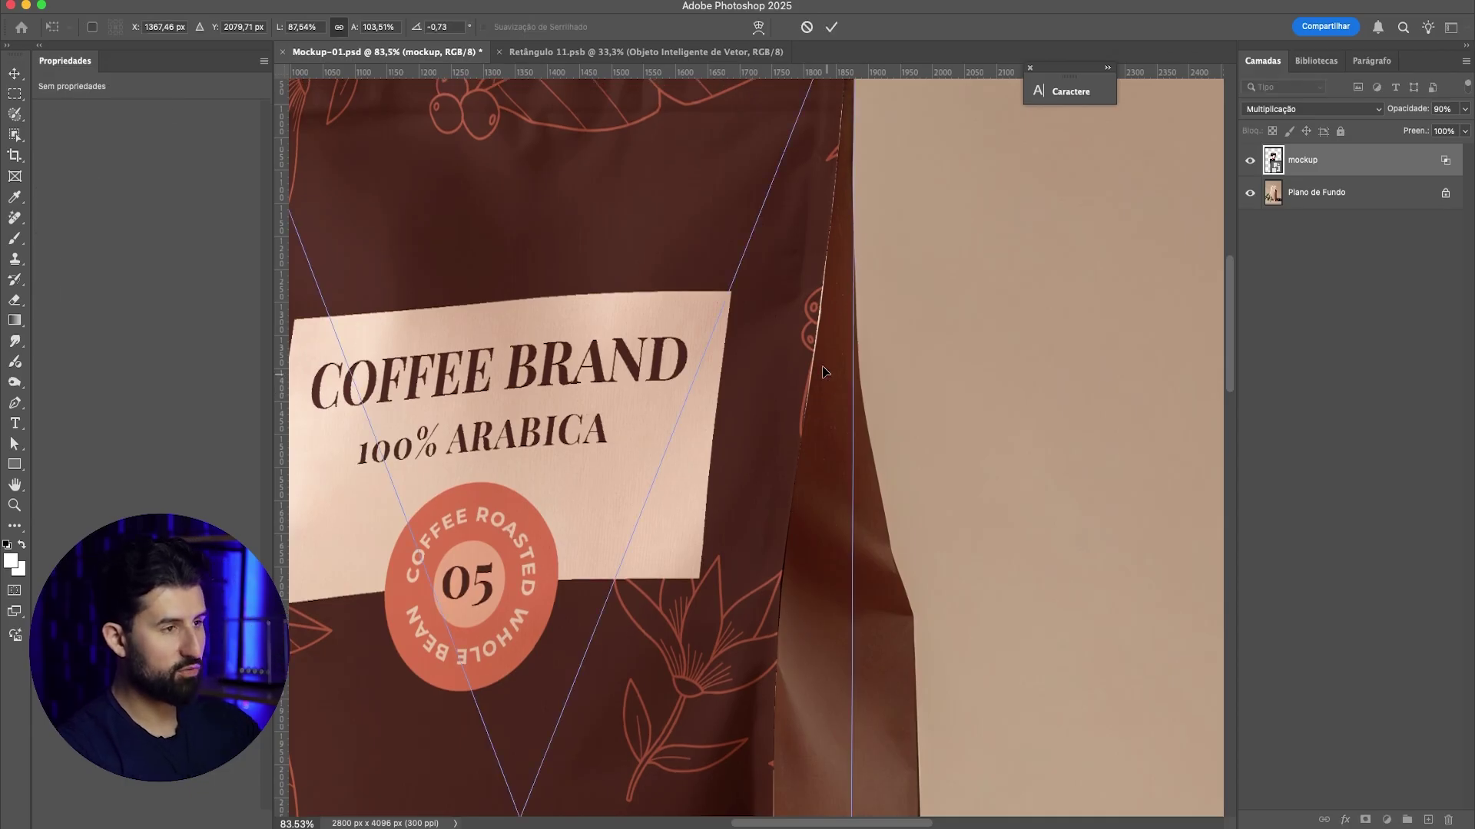
{"action": "left_click", "coordinate": [758, 27]}
{"action": "scroll", "coordinate": [814, 265], "scroll_direction": "up", "scroll_amount": 2}
{"action": "left_click", "coordinate": [842, 178]}
{"action": "scroll", "coordinate": [831, 334], "scroll_direction": "up", "scroll_amount": 5}
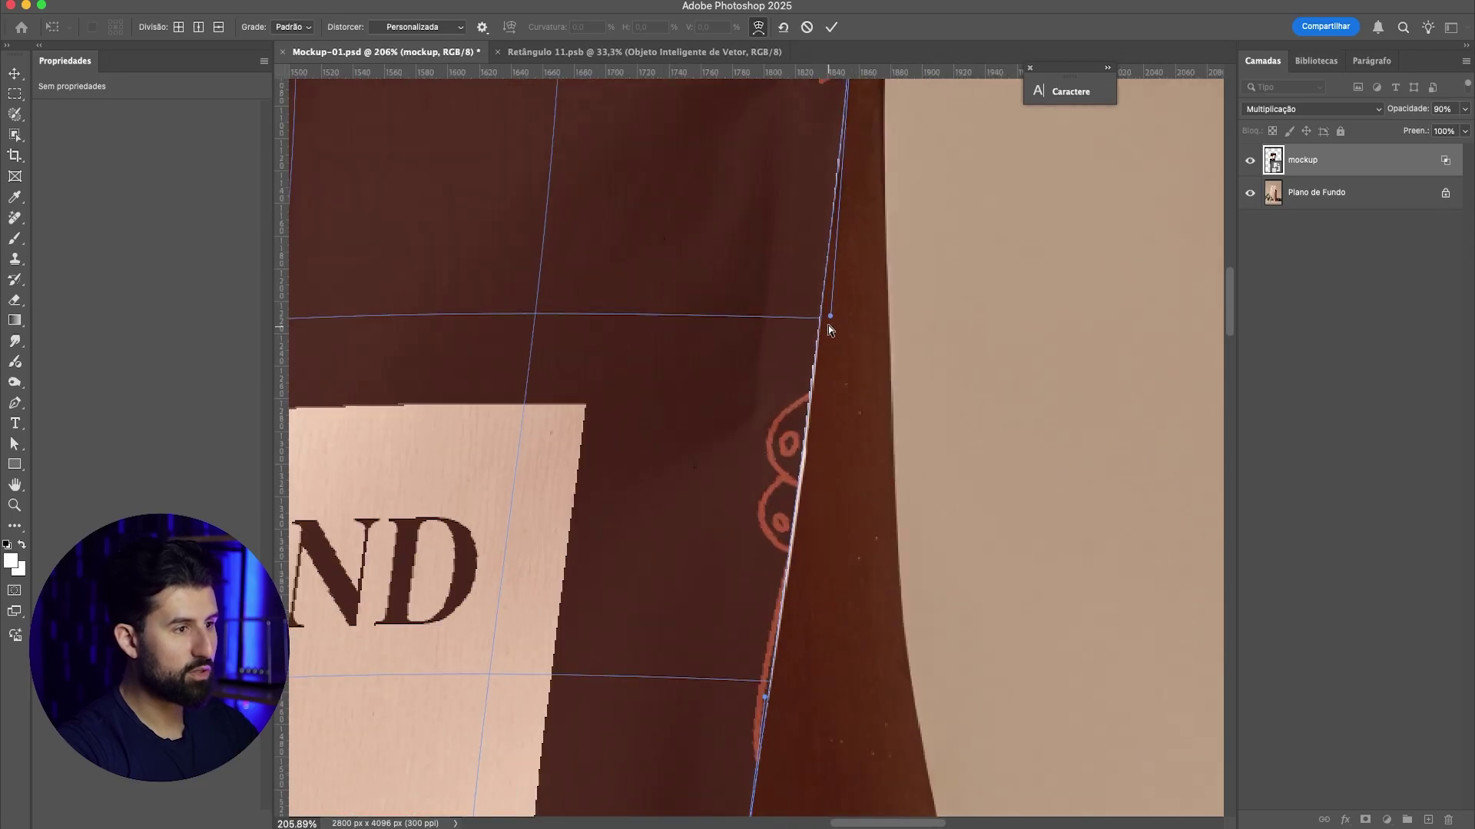
{"action": "scroll", "coordinate": [831, 316], "scroll_direction": "down", "scroll_amount": 3}
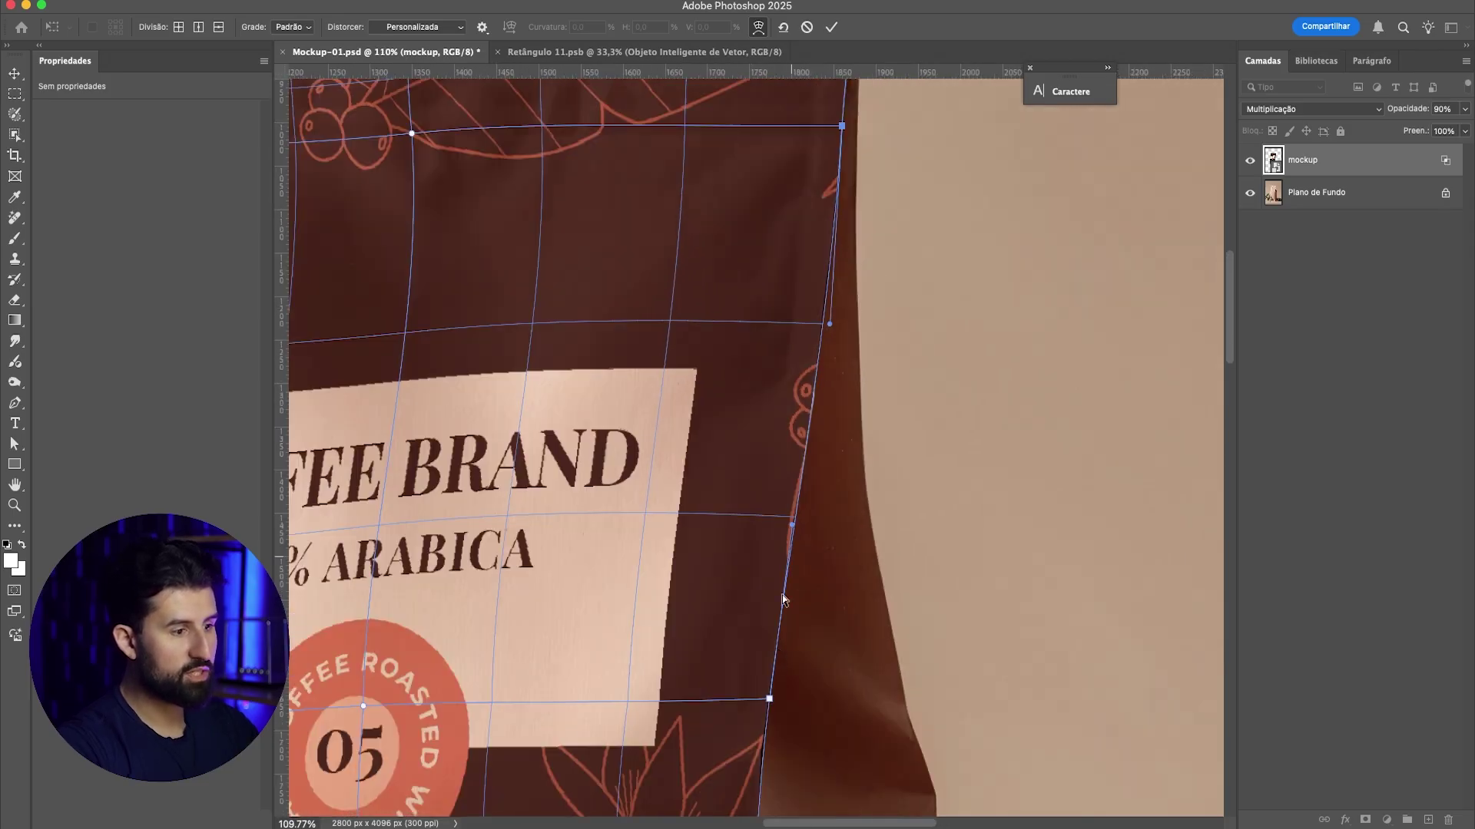
{"action": "scroll", "coordinate": [791, 529], "scroll_direction": "up", "scroll_amount": 3}
{"action": "left_click_drag", "start_coordinate": [792, 519], "coordinate": [795, 523]}
{"action": "key", "text": "super+0"}
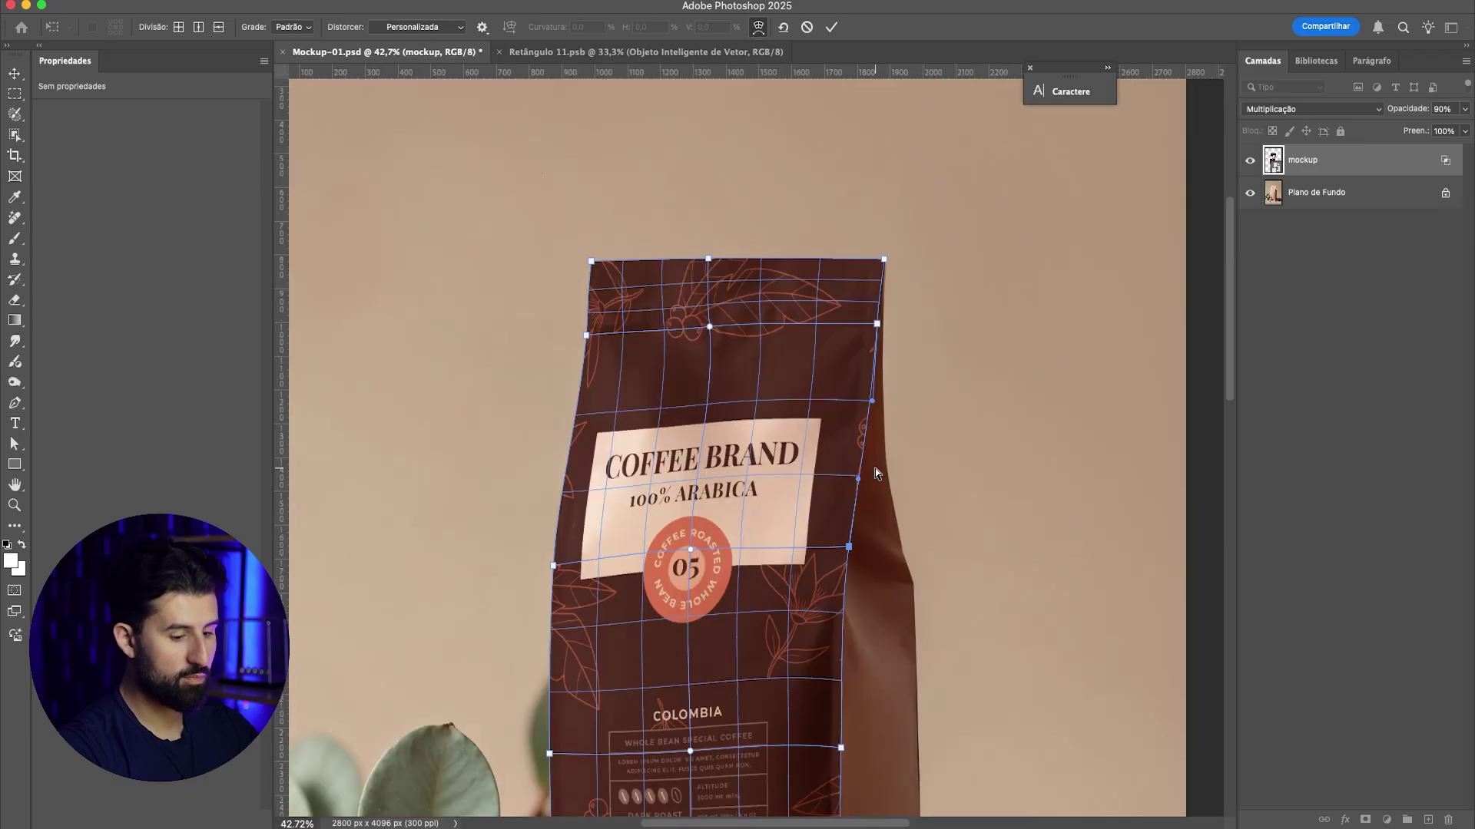
{"action": "key", "text": "Return"}
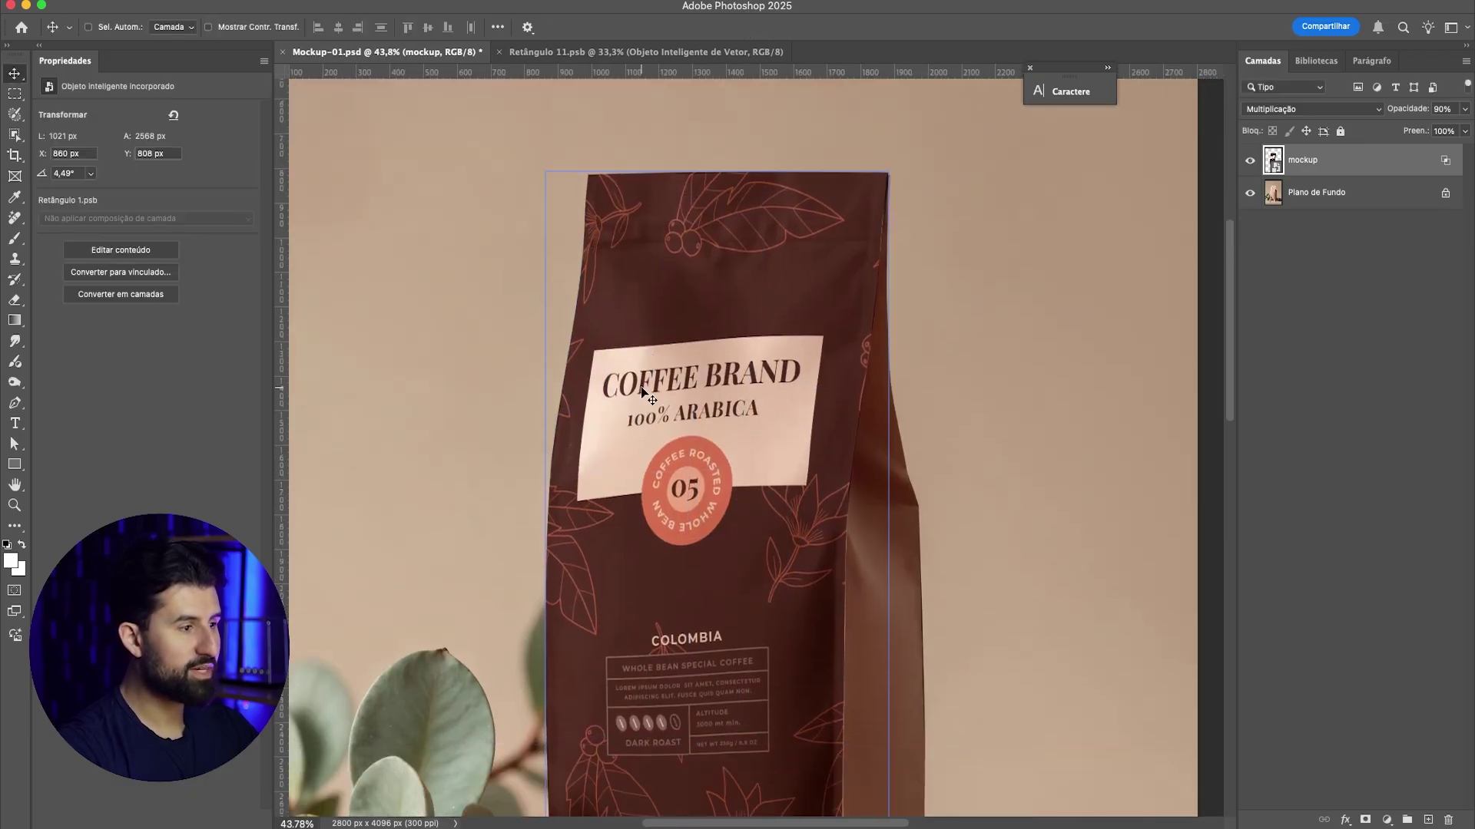
Step: Warp the lower right edge of the artwork to follow the bag's fold down to the coffee beans, and apply it
{"action": "scroll", "coordinate": [759, 392], "scroll_direction": "down", "scroll_amount": 3}
{"action": "scroll", "coordinate": [556, 260], "scroll_direction": "up", "scroll_amount": 5}
{"action": "scroll", "coordinate": [596, 318], "scroll_direction": "down", "scroll_amount": 6}
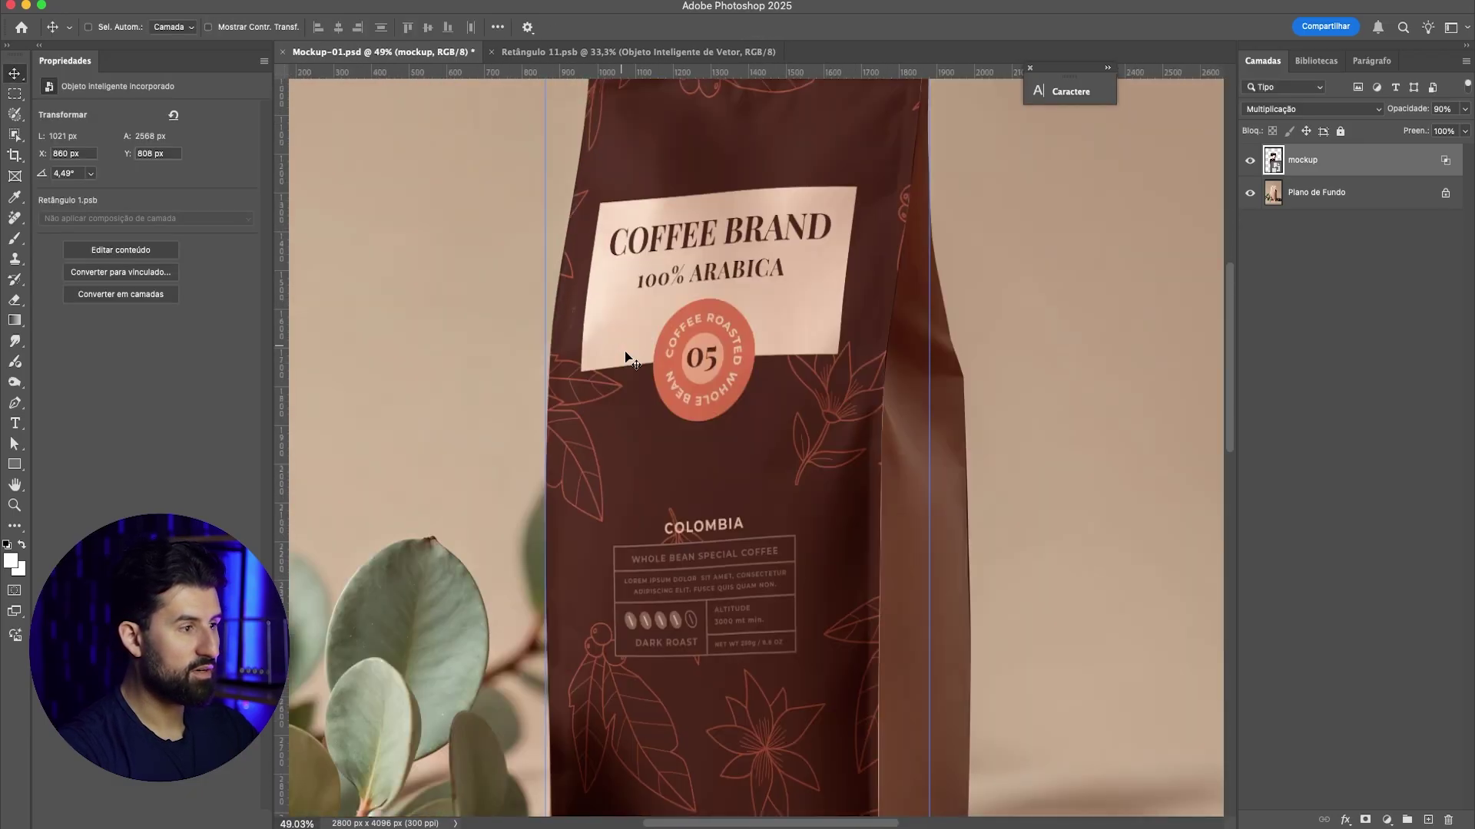
{"action": "scroll", "coordinate": [598, 584], "scroll_direction": "up", "scroll_amount": 6}
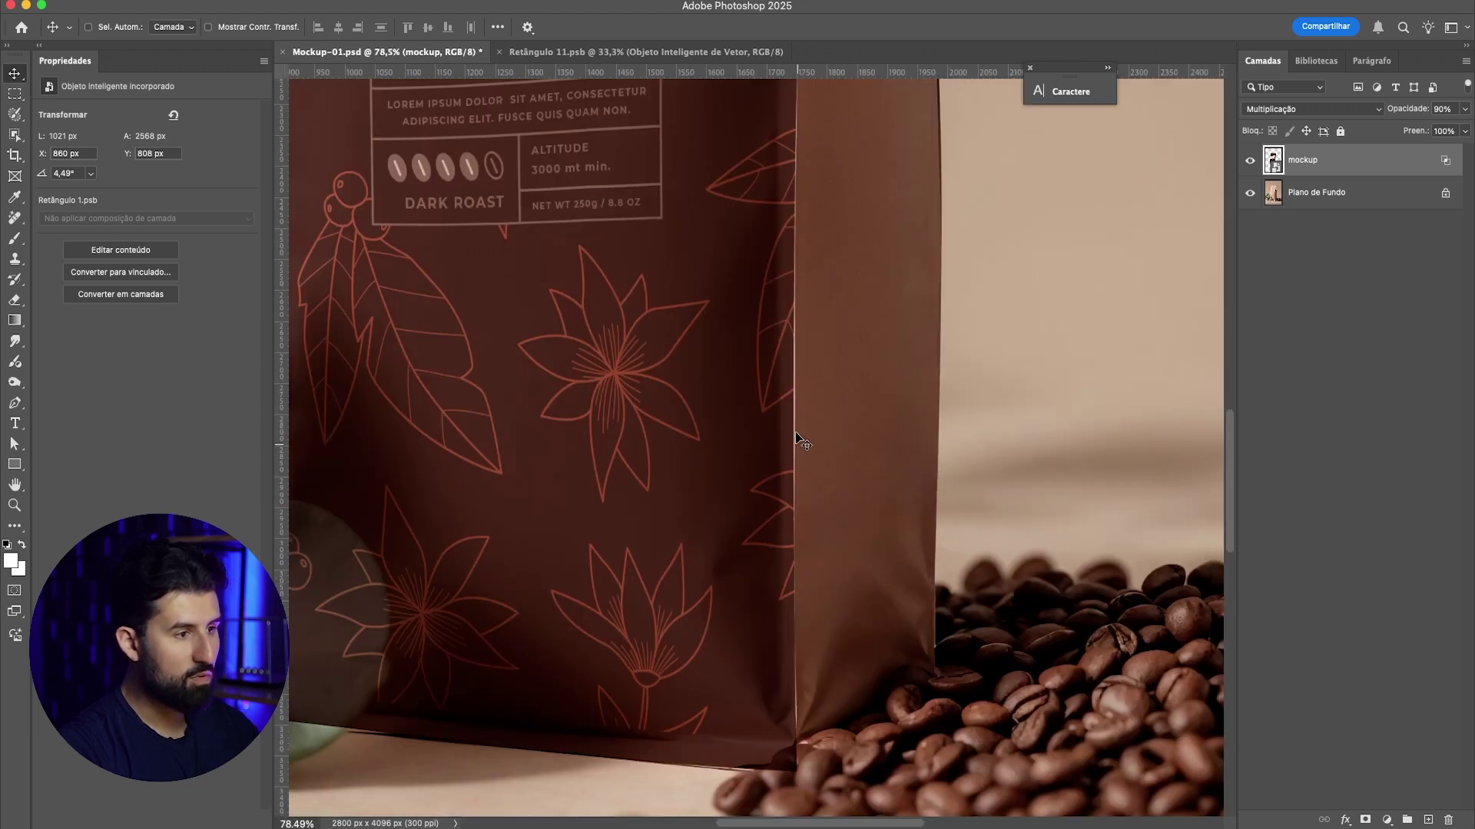
{"action": "key", "text": "super+t"}
{"action": "left_click", "coordinate": [761, 26]}
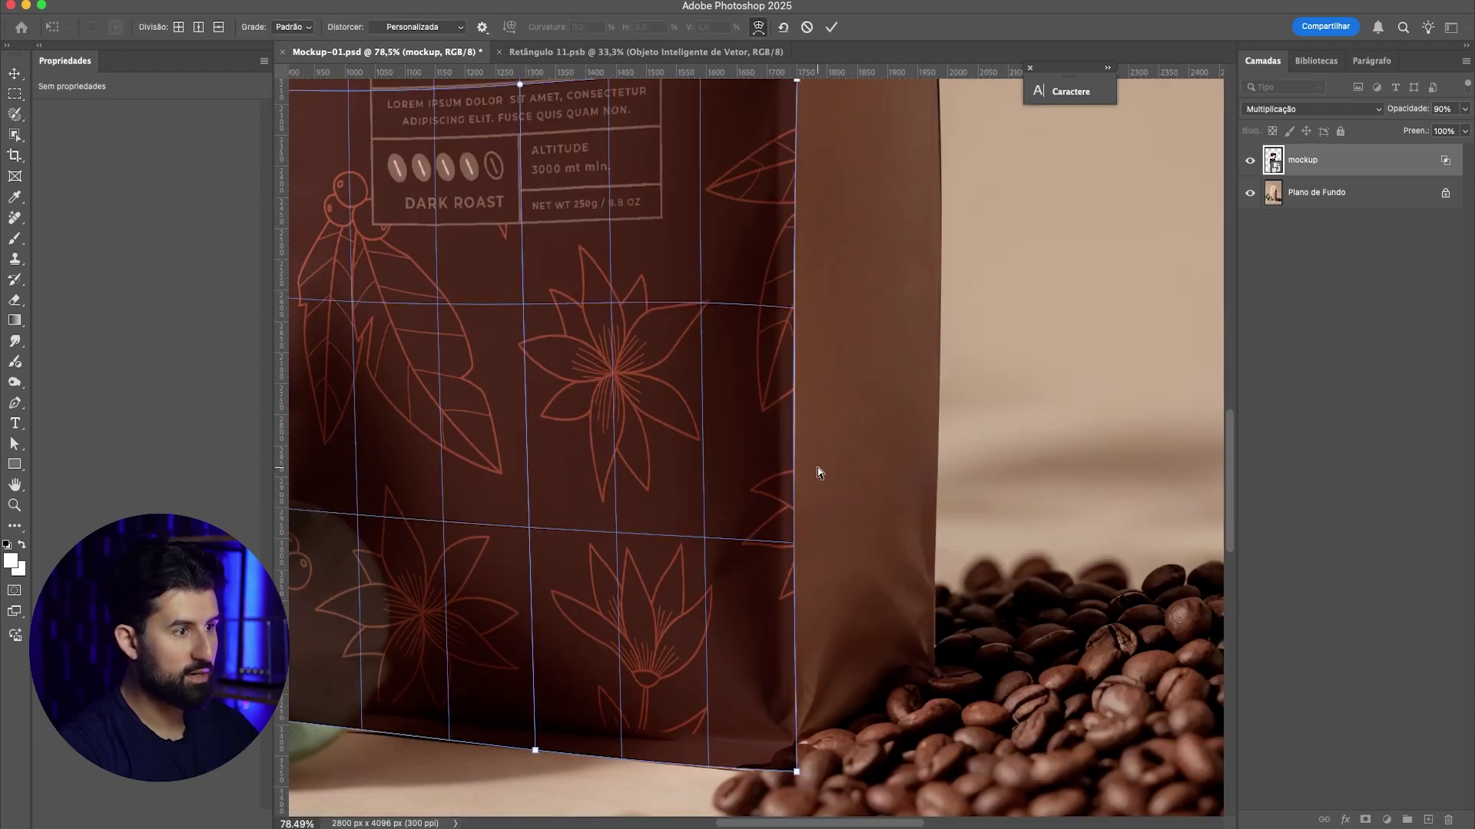
{"action": "scroll", "coordinate": [795, 302], "scroll_direction": "up", "scroll_amount": 8}
{"action": "scroll", "coordinate": [792, 329], "scroll_direction": "down", "scroll_amount": 10}
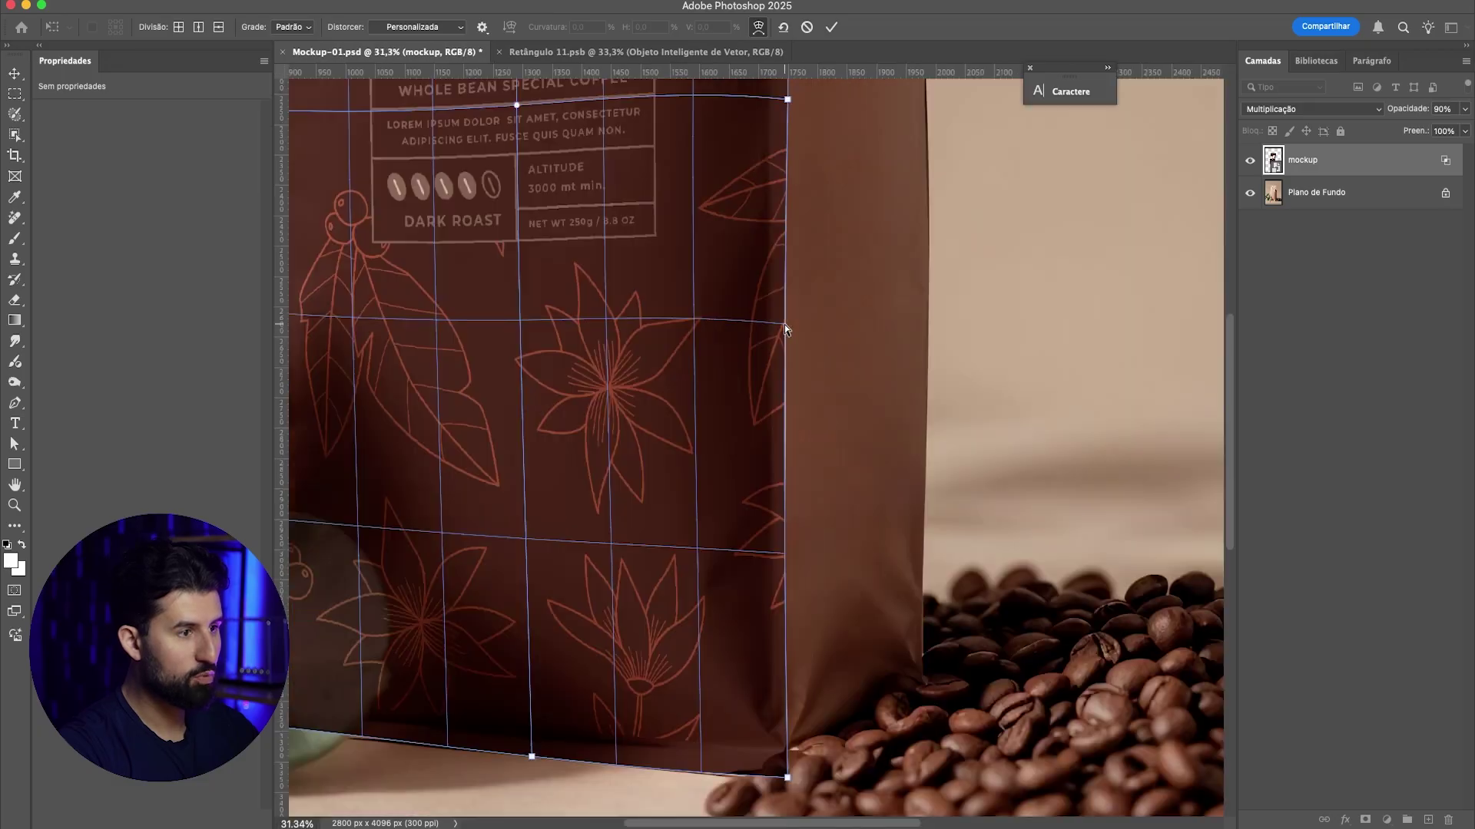
{"action": "scroll", "coordinate": [786, 432], "scroll_direction": "up", "scroll_amount": 5}
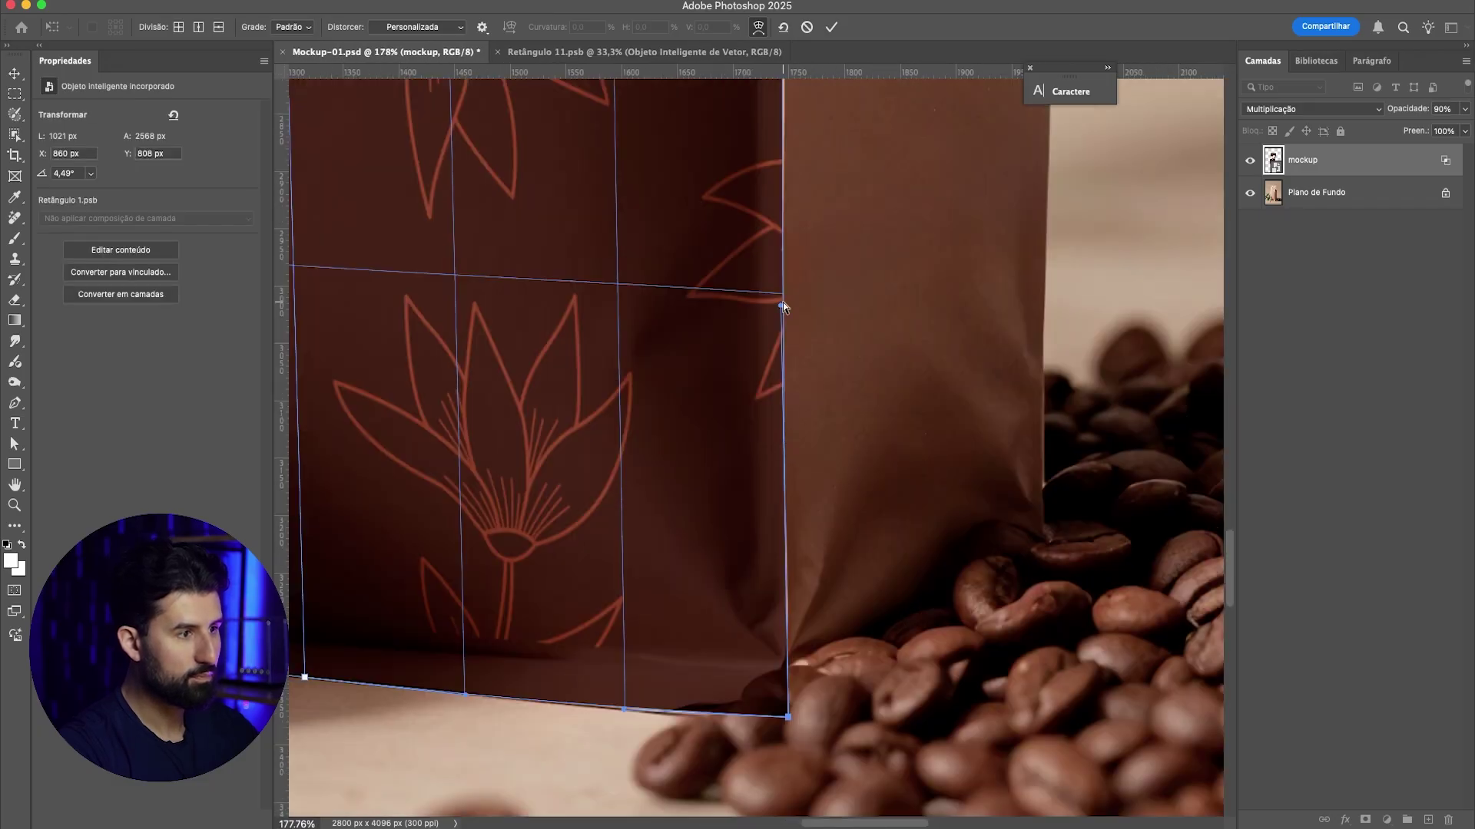
{"action": "scroll", "coordinate": [779, 307], "scroll_direction": "up", "scroll_amount": 4}
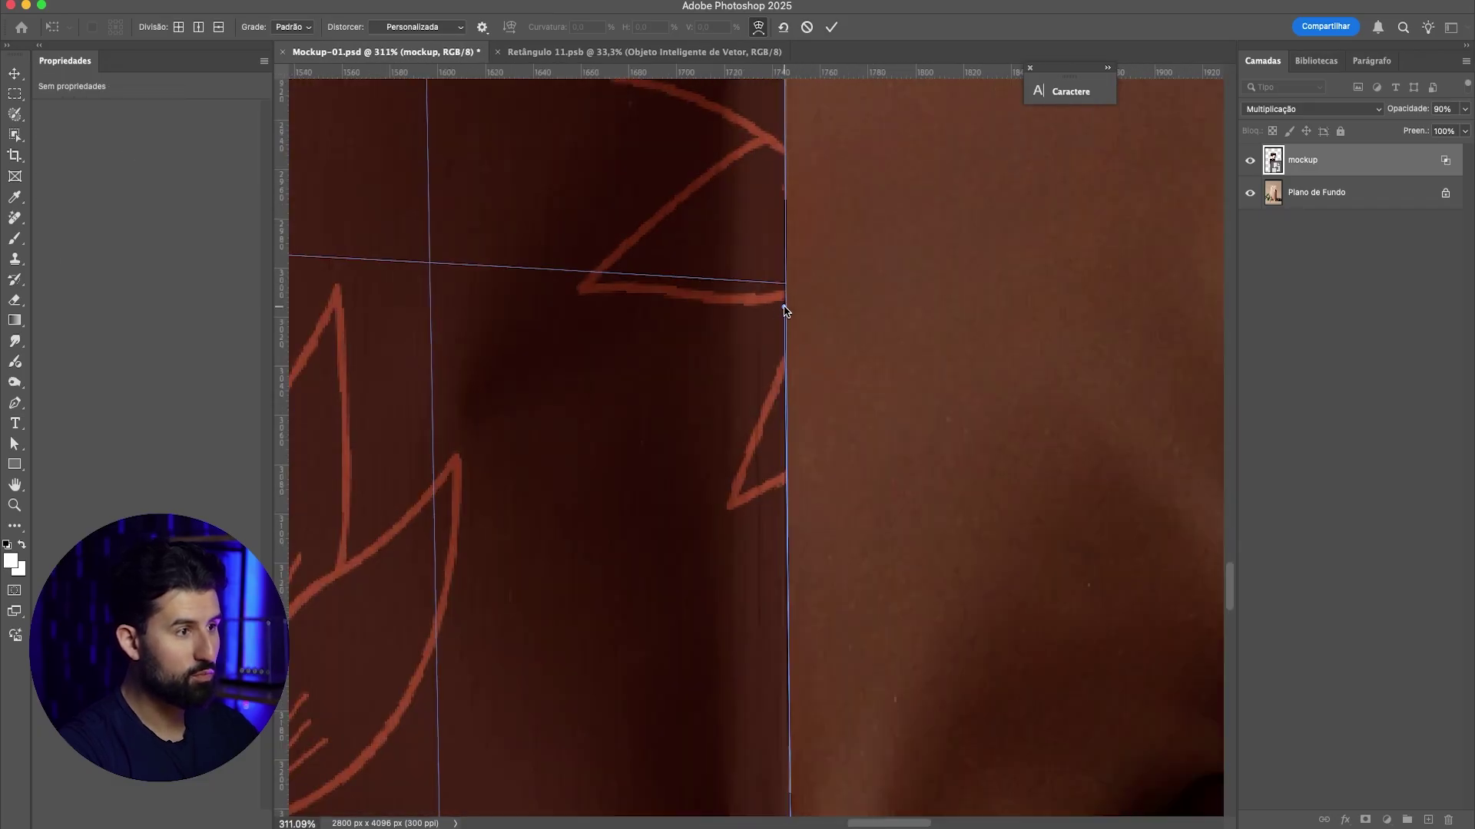
{"action": "scroll", "coordinate": [779, 308], "scroll_direction": "down", "scroll_amount": 4}
{"action": "scroll", "coordinate": [769, 459], "scroll_direction": "up", "scroll_amount": 3}
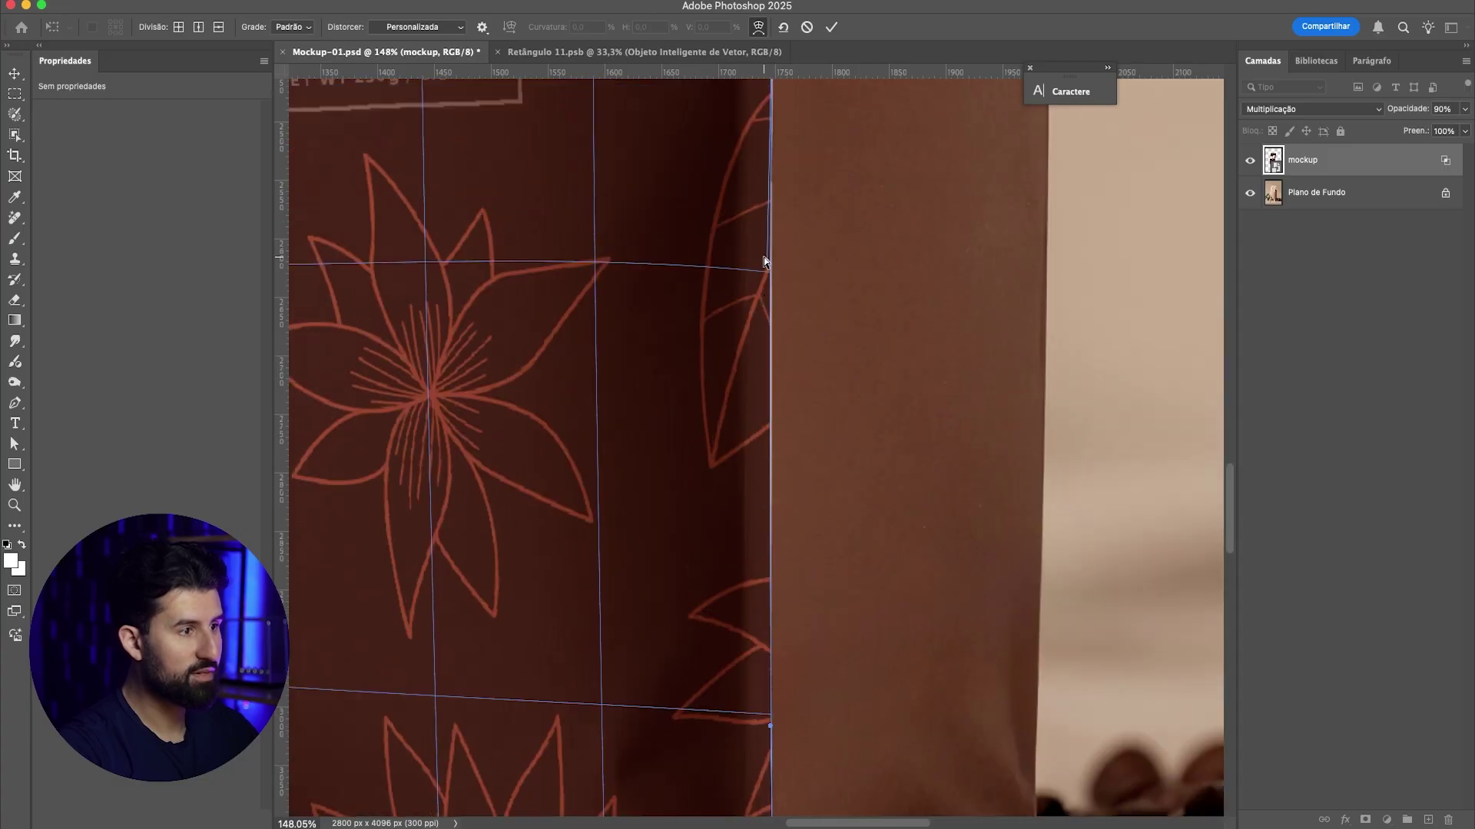
{"action": "scroll", "coordinate": [800, 483], "scroll_direction": "down", "scroll_amount": 8}
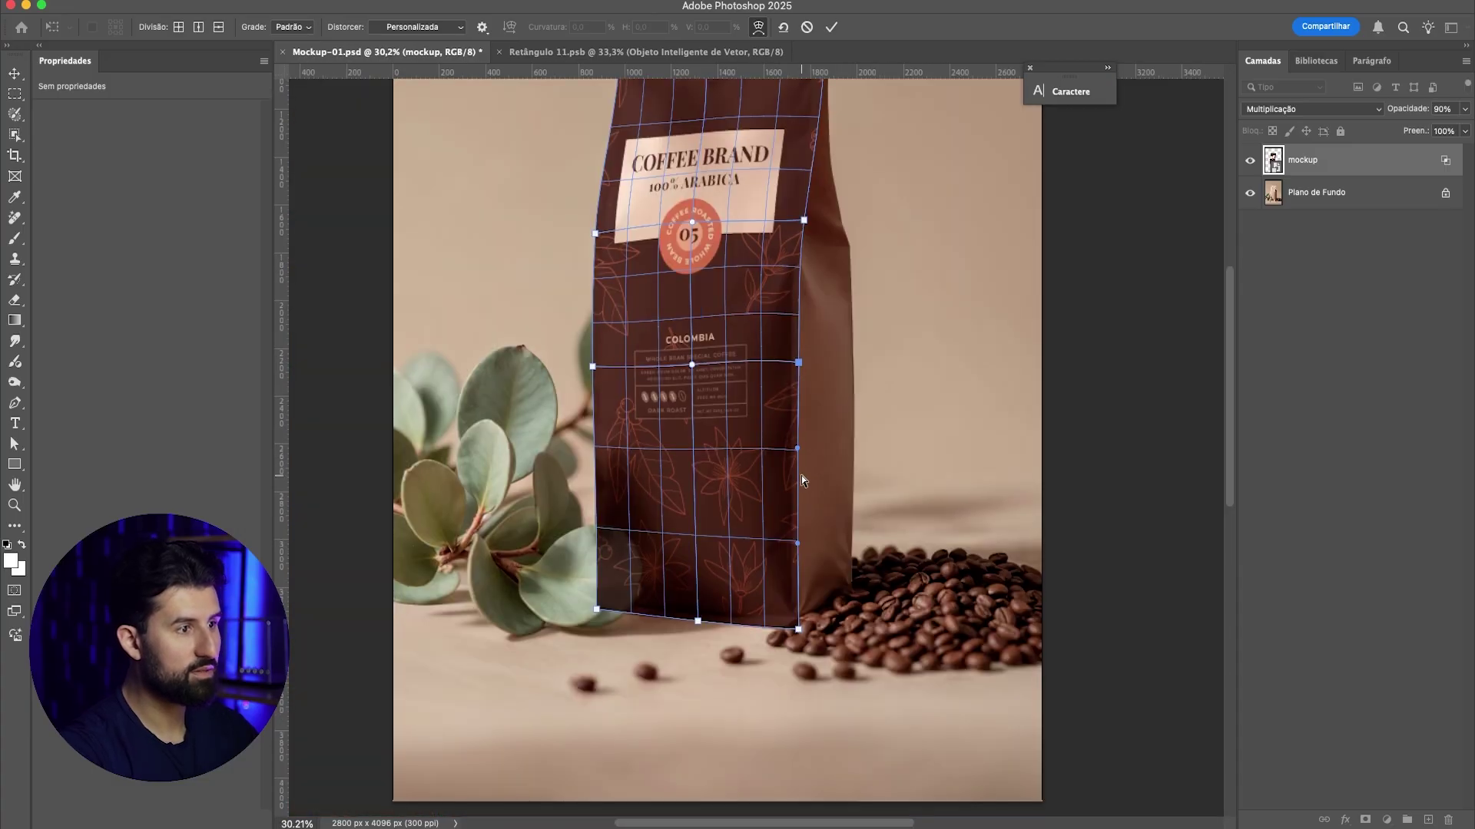
{"action": "key", "text": "Return"}
Step: Adjust the warp curve on the artwork's right edge beside the flower below the label, and apply the warp
{"action": "key", "text": "super+t"}
{"action": "scroll", "coordinate": [806, 380], "scroll_direction": "up", "scroll_amount": 5}
{"action": "left_click", "coordinate": [758, 29]}
{"action": "scroll", "coordinate": [796, 220], "scroll_direction": "up", "scroll_amount": 5}
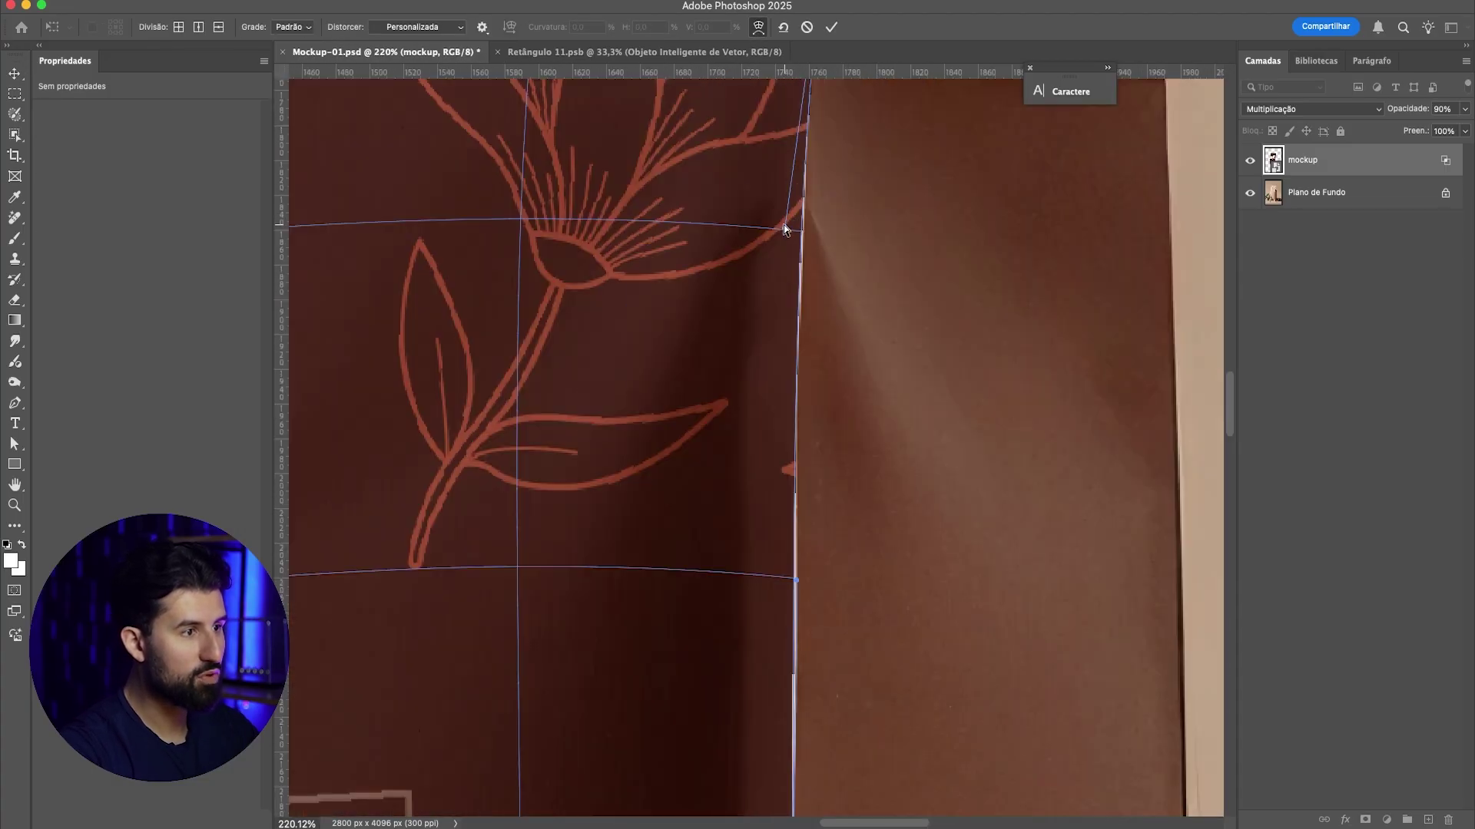
{"action": "scroll", "coordinate": [778, 478], "scroll_direction": "down", "scroll_amount": 8}
{"action": "key", "text": "Return"}
{"action": "scroll", "coordinate": [778, 478], "scroll_direction": "down", "scroll_amount": 1}
Step: Toggle the mockup layer's visibility to compare the artwork with the plain bag, examining where the leaf overlaps its lower corner
{"action": "left_click", "coordinate": [1251, 161]}
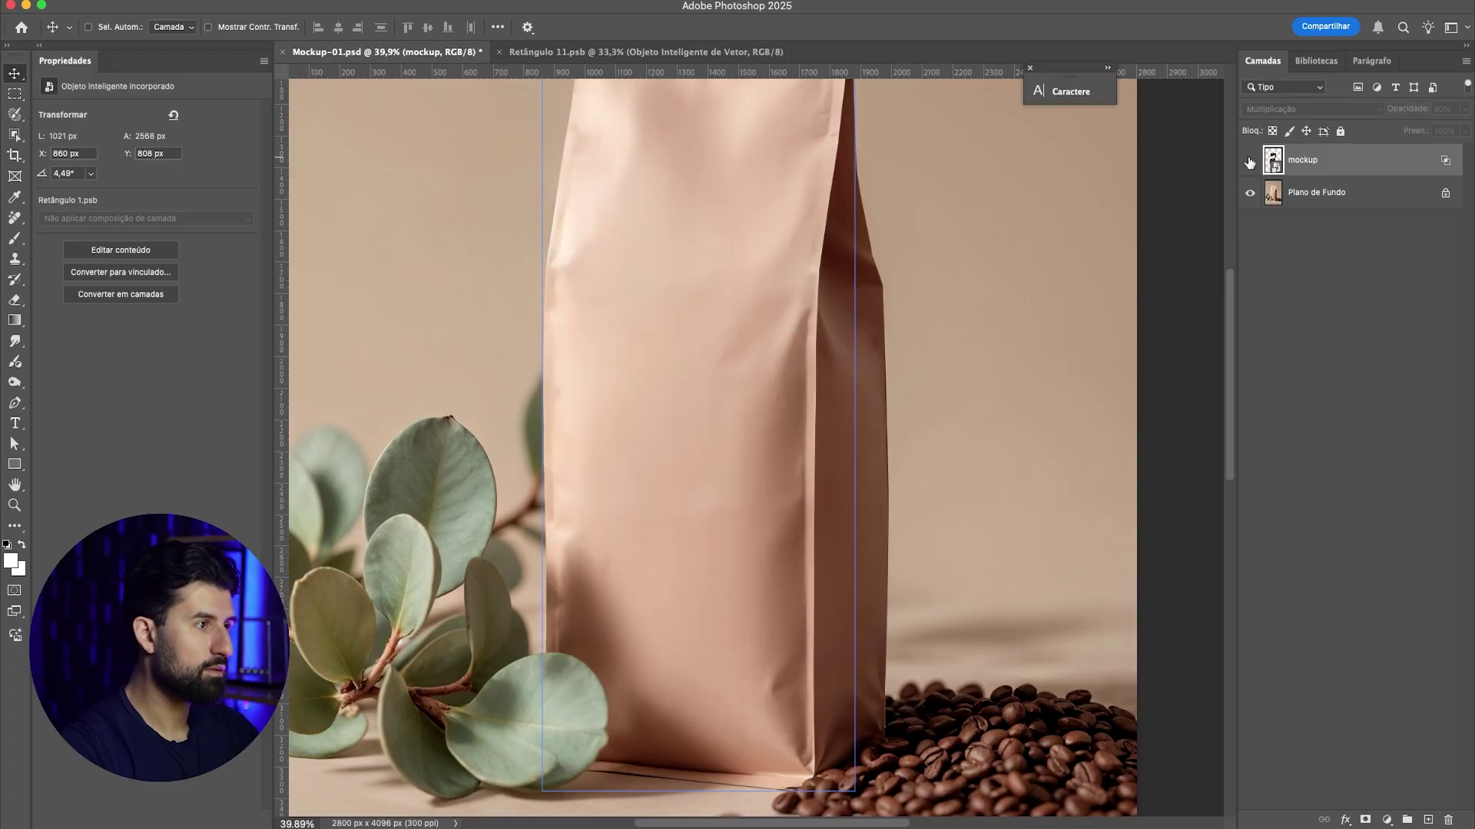
{"action": "left_click", "coordinate": [1250, 160]}
{"action": "scroll", "coordinate": [680, 384], "scroll_direction": "down", "scroll_amount": 2}
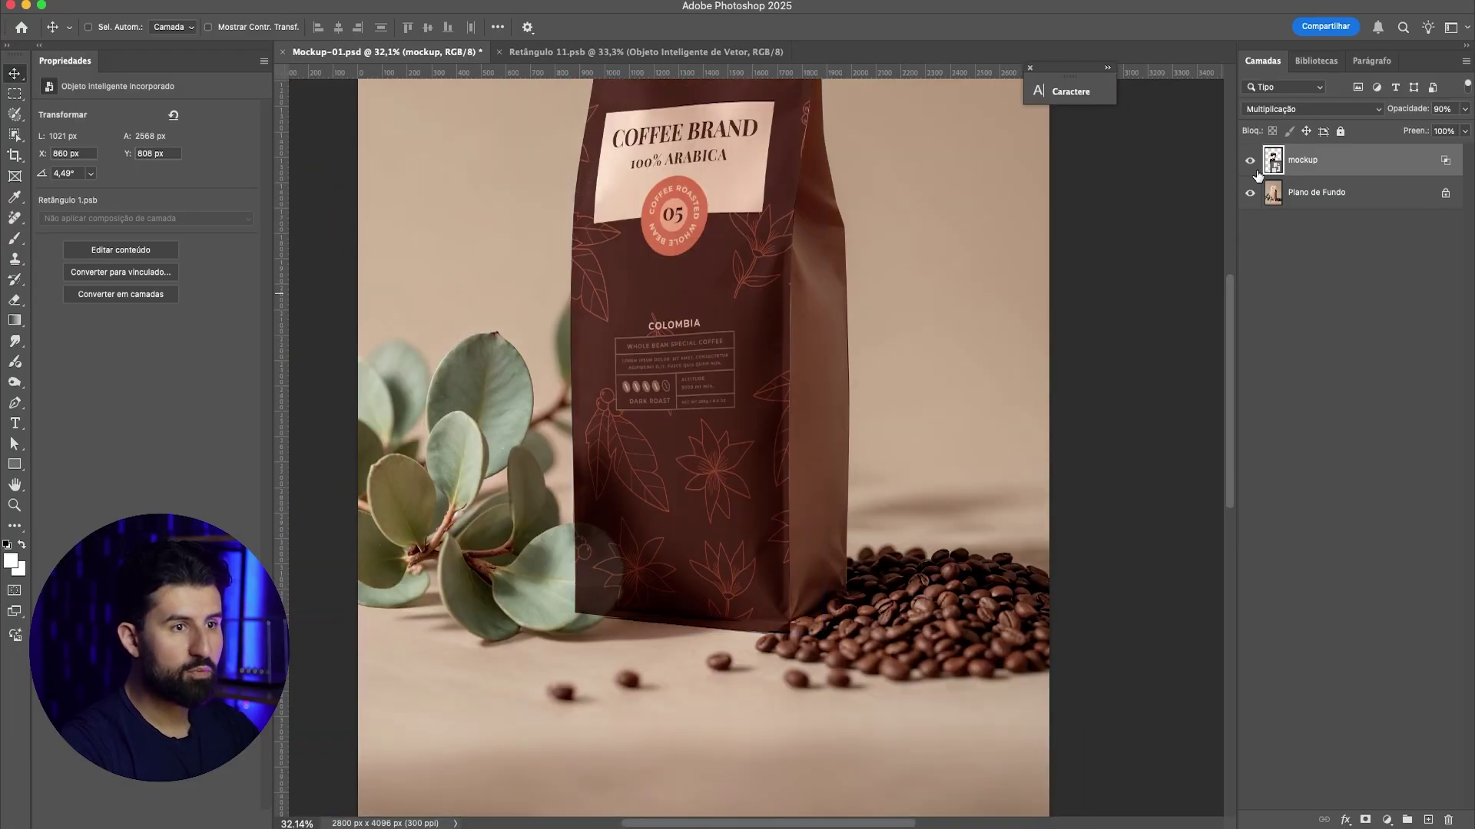
{"action": "left_click", "coordinate": [1251, 160]}
{"action": "scroll", "coordinate": [576, 582], "scroll_direction": "up", "scroll_amount": 5}
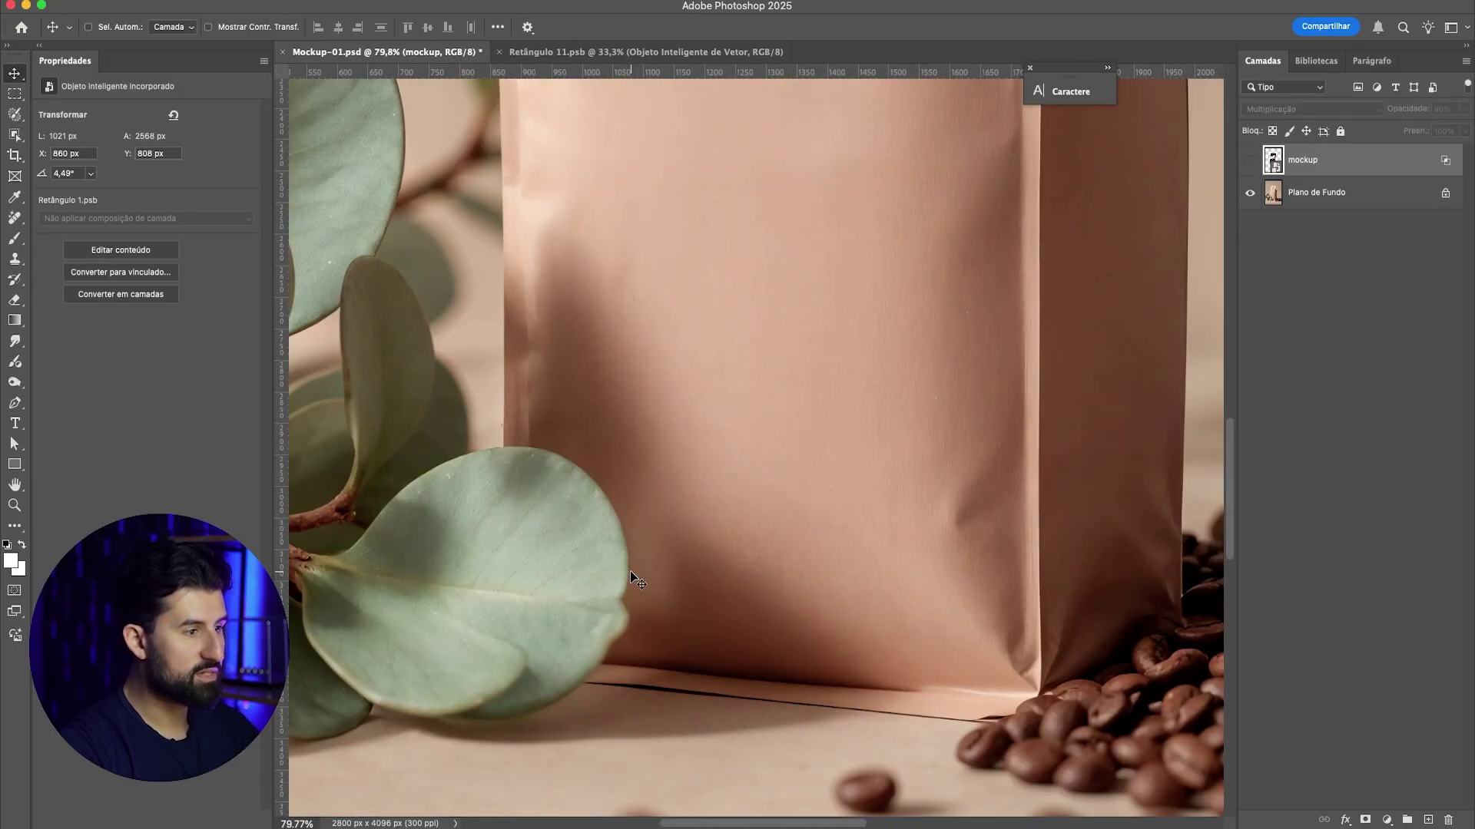
{"action": "scroll", "coordinate": [606, 547], "scroll_direction": "down", "scroll_amount": 4}
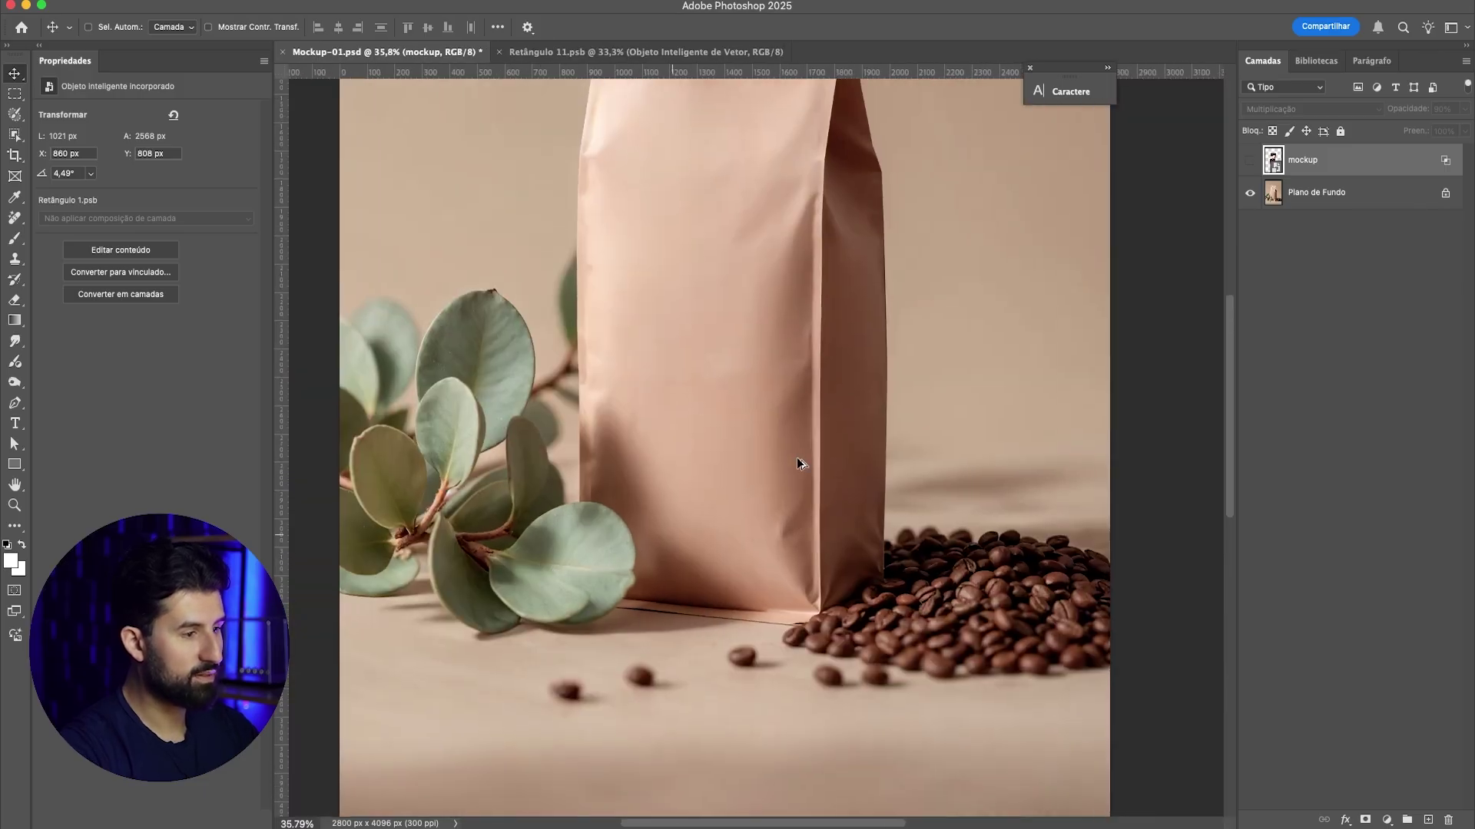
{"action": "left_click", "coordinate": [1250, 161]}
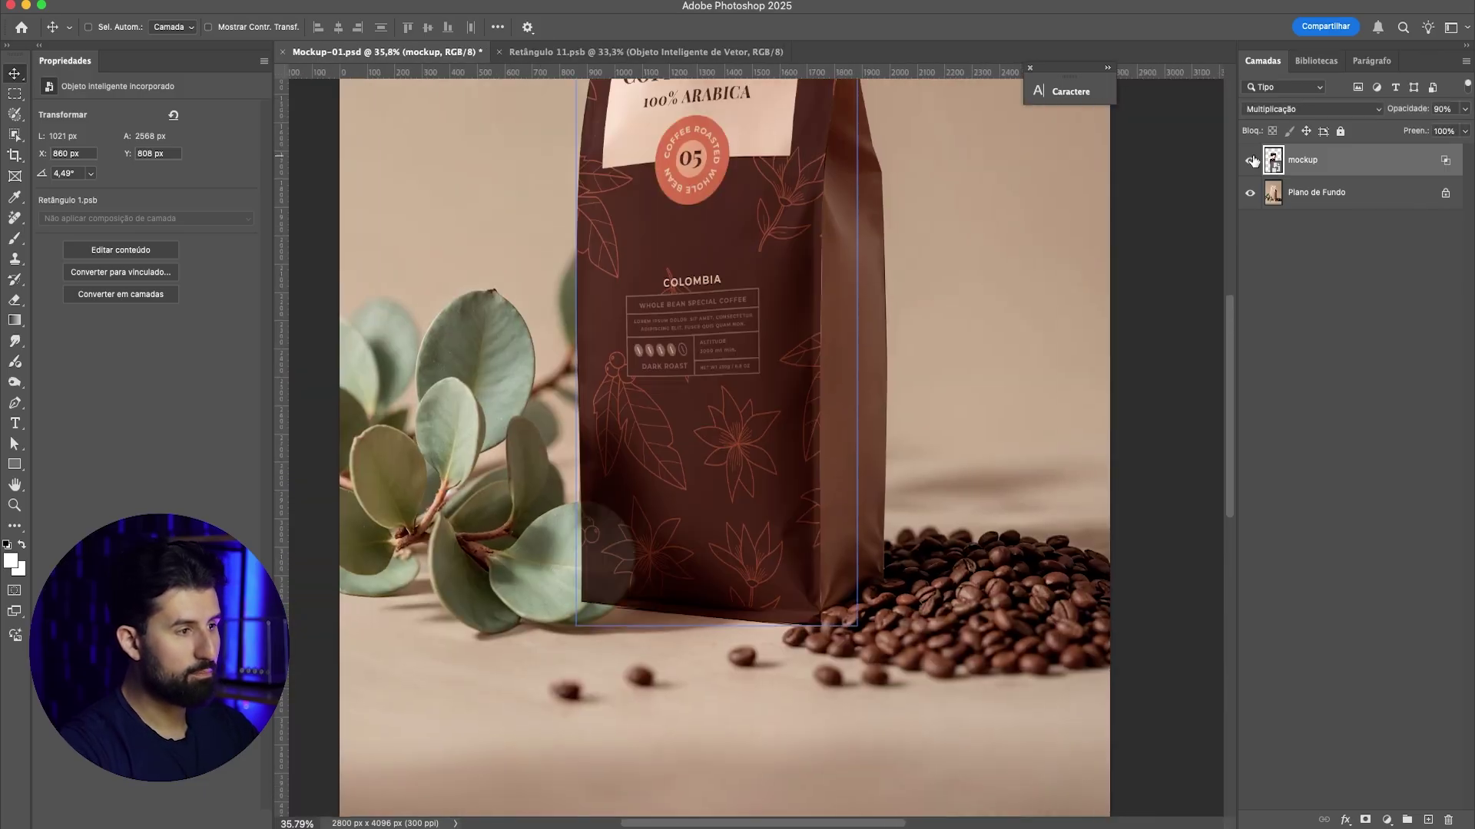
{"action": "left_click", "coordinate": [1251, 160]}
{"action": "left_click", "coordinate": [1251, 161]}
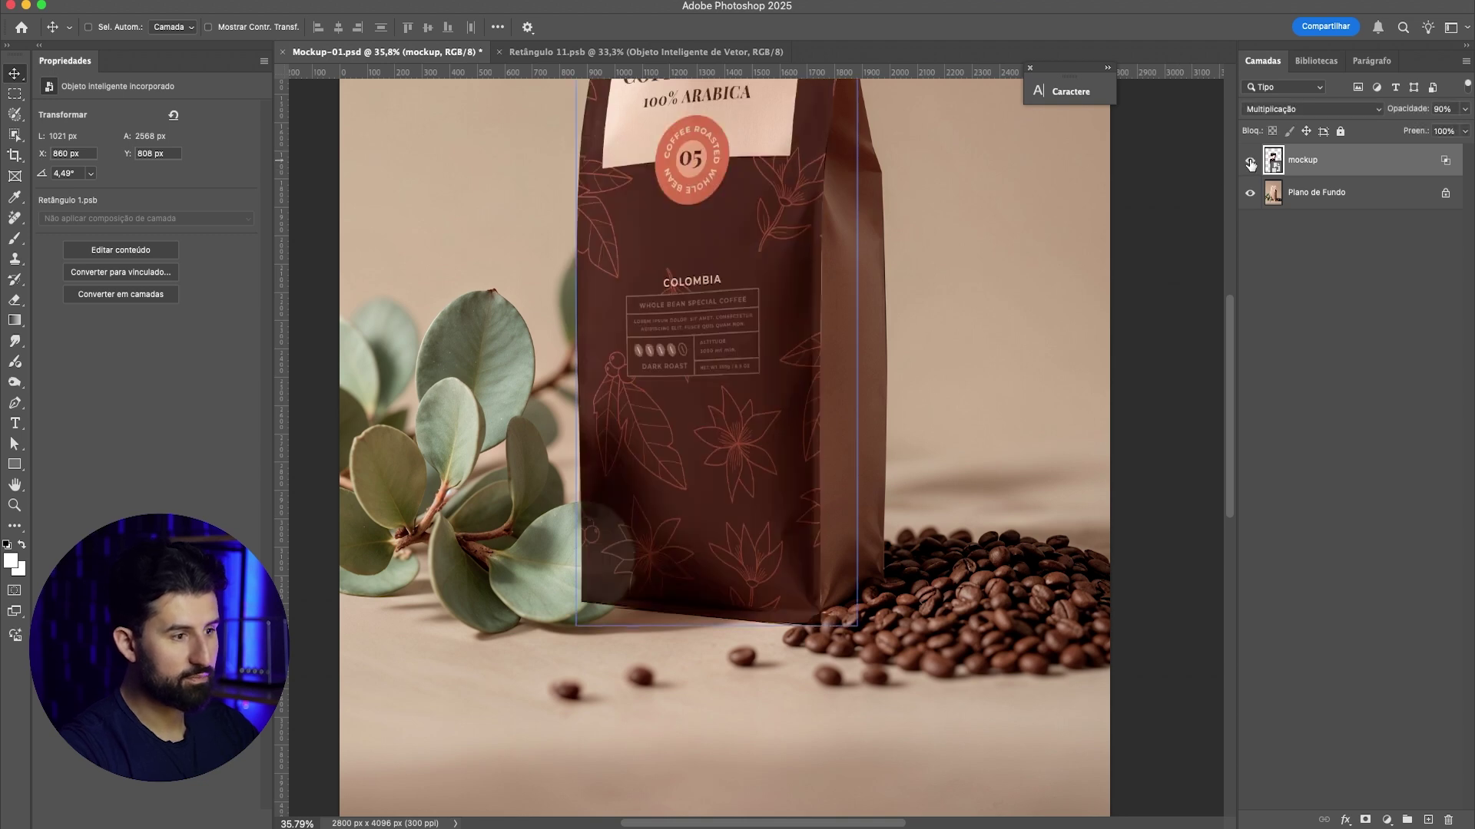
{"action": "left_click", "coordinate": [1250, 162]}
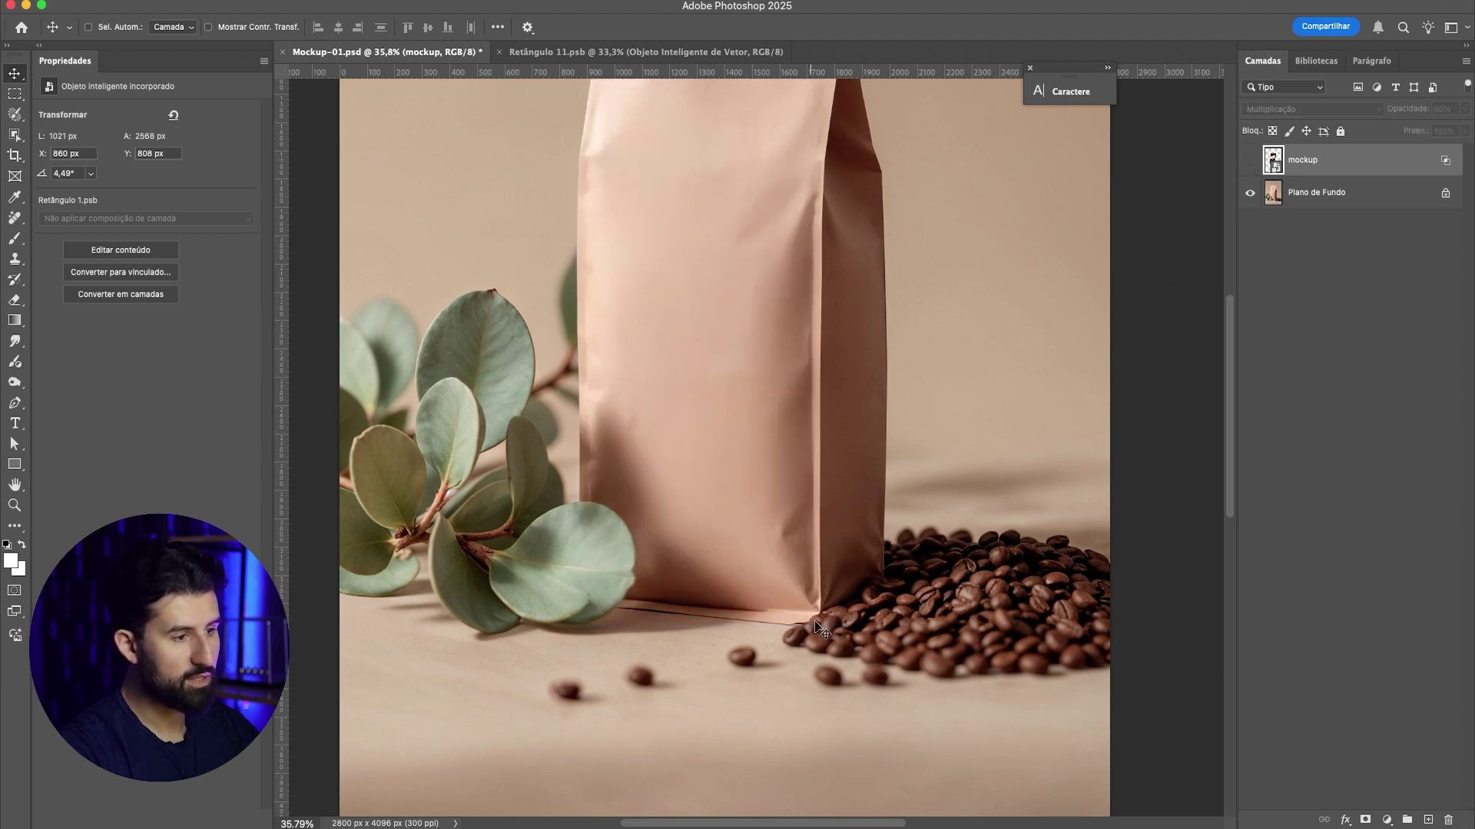
{"action": "scroll", "coordinate": [603, 509], "scroll_direction": "down", "scroll_amount": 1}
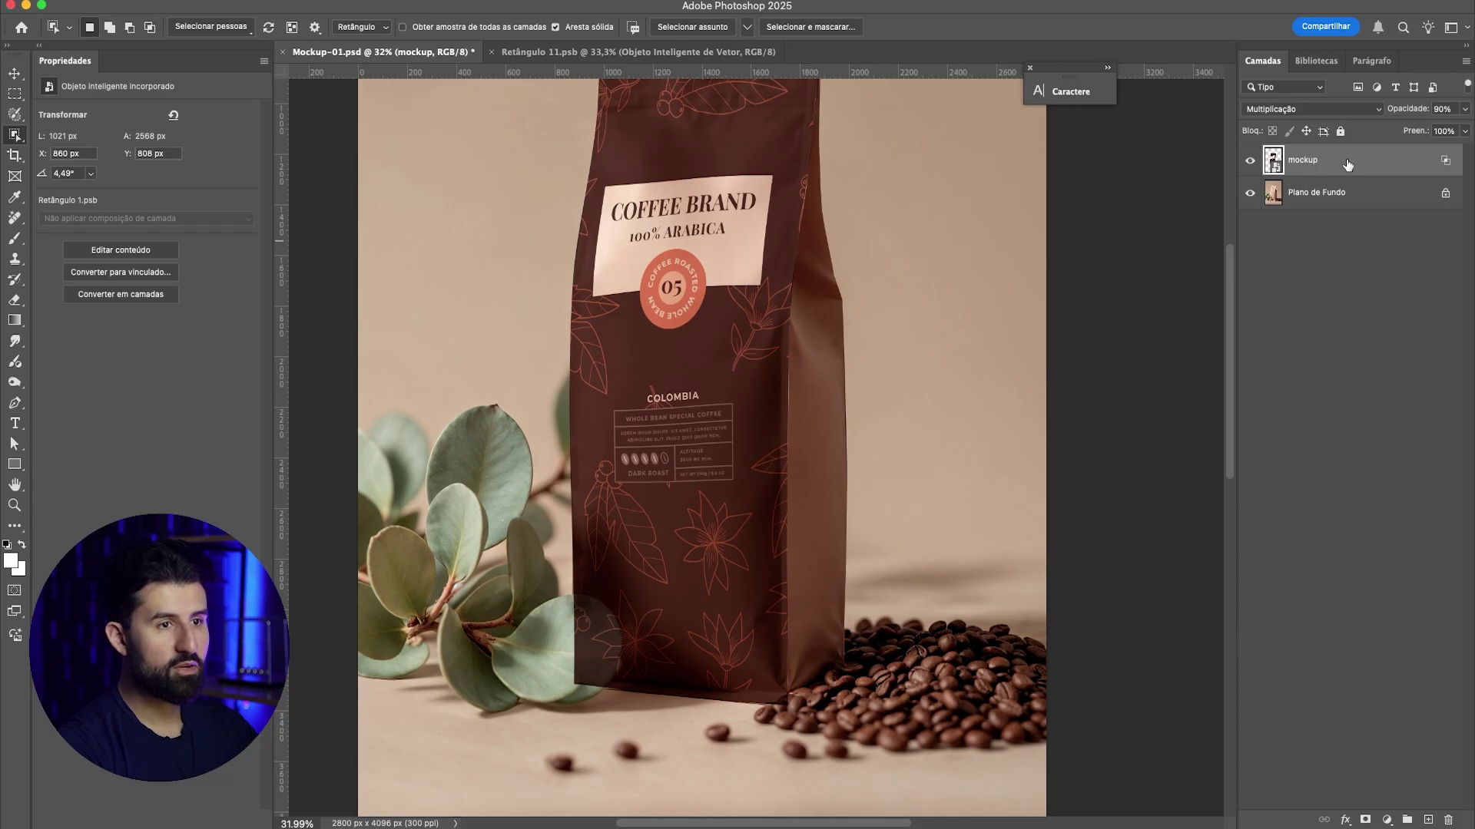
Step: Add a layer mask to the mockup layer
{"action": "left_click", "coordinate": [1365, 820]}
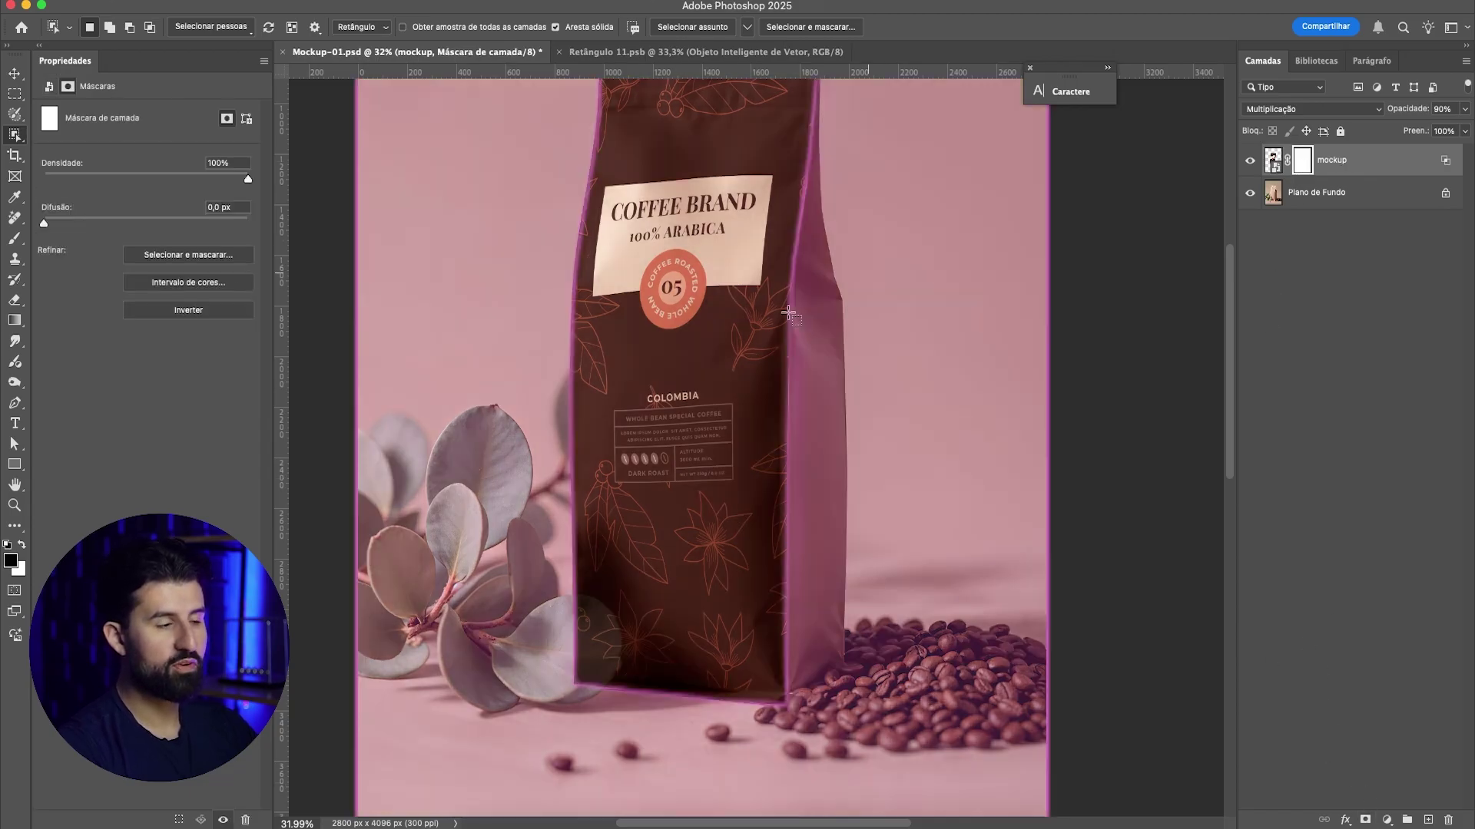
{"action": "scroll", "coordinate": [759, 383], "scroll_direction": "down", "scroll_amount": 1}
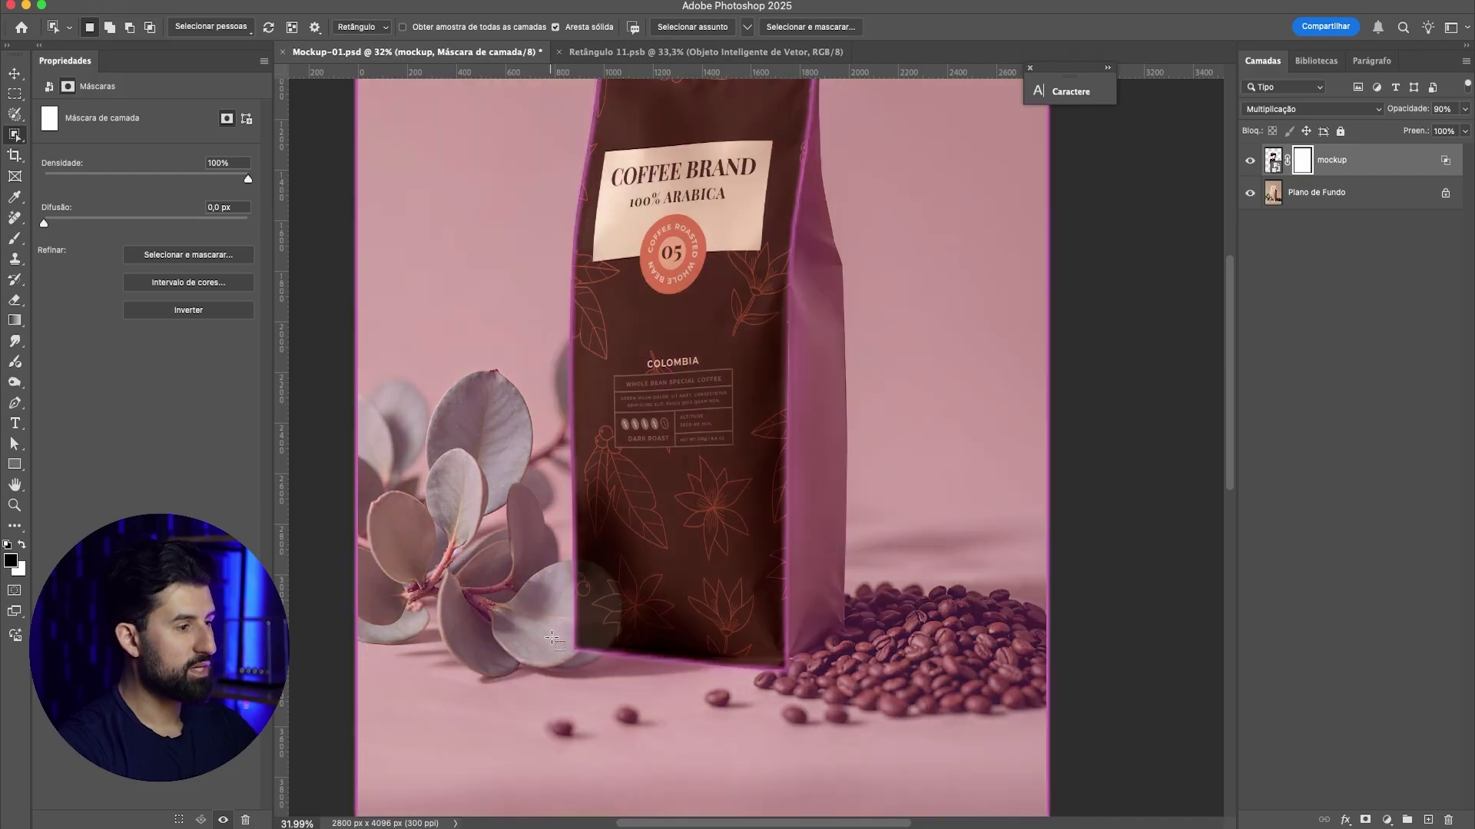
{"action": "scroll", "coordinate": [581, 639], "scroll_direction": "up", "scroll_amount": 2}
Step: Select the plant's leaves on the Plano de Fundo layer with the Object Selection tool (Seleção de objeto)
{"action": "left_click", "coordinate": [1322, 194]}
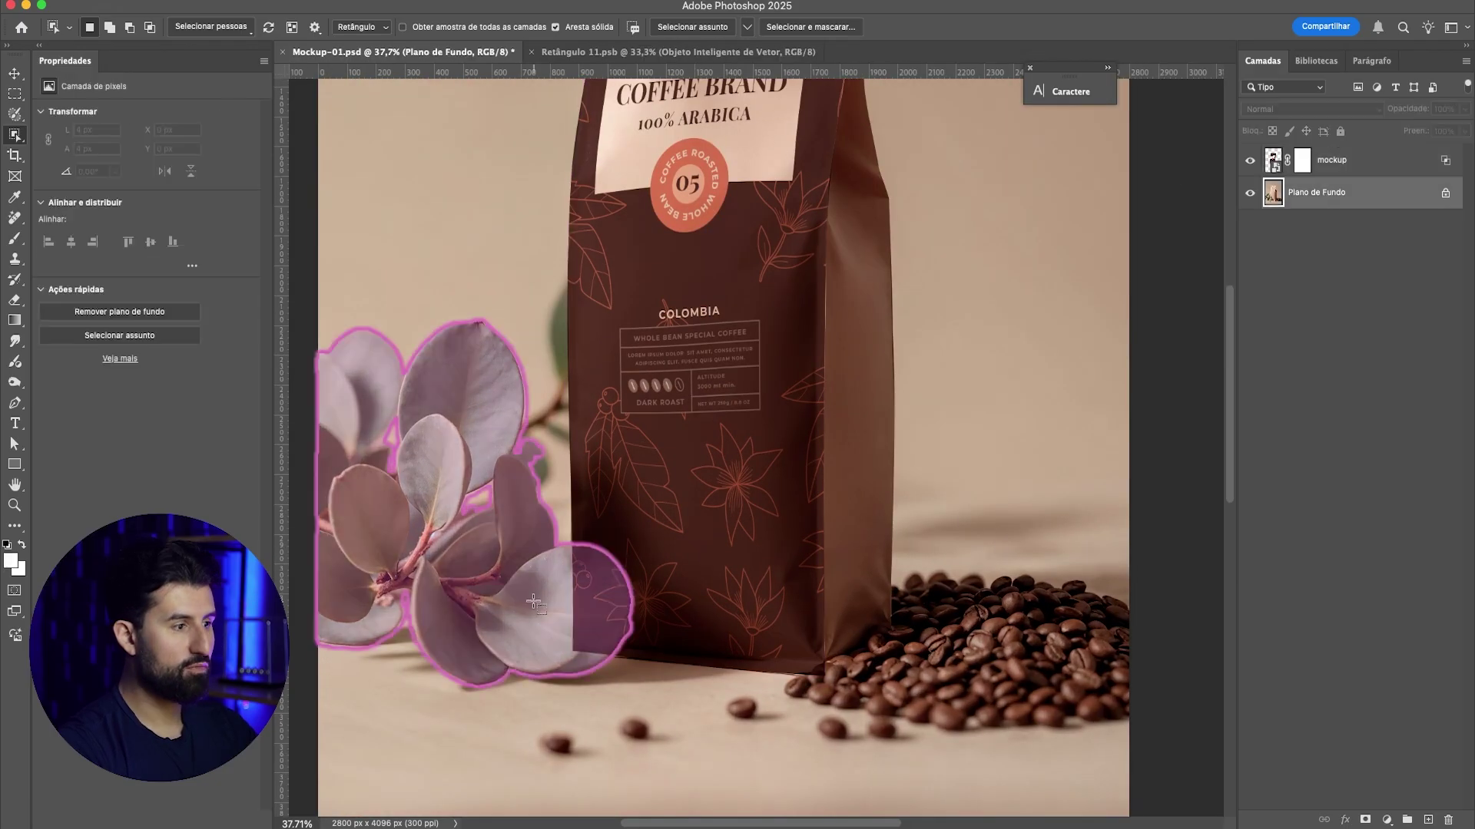
{"action": "left_click", "coordinate": [545, 600]}
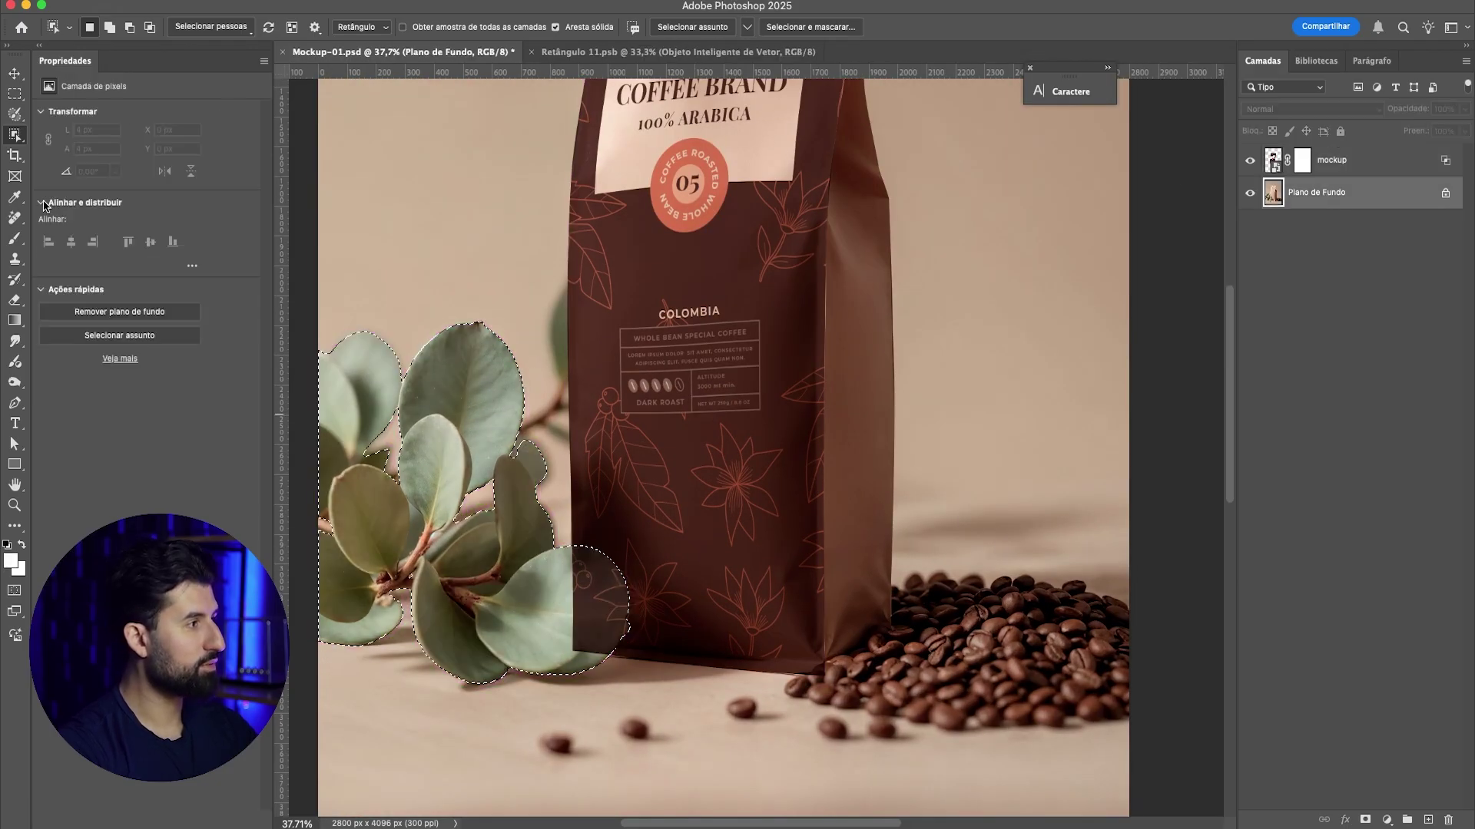
{"action": "right_click", "coordinate": [15, 135]}
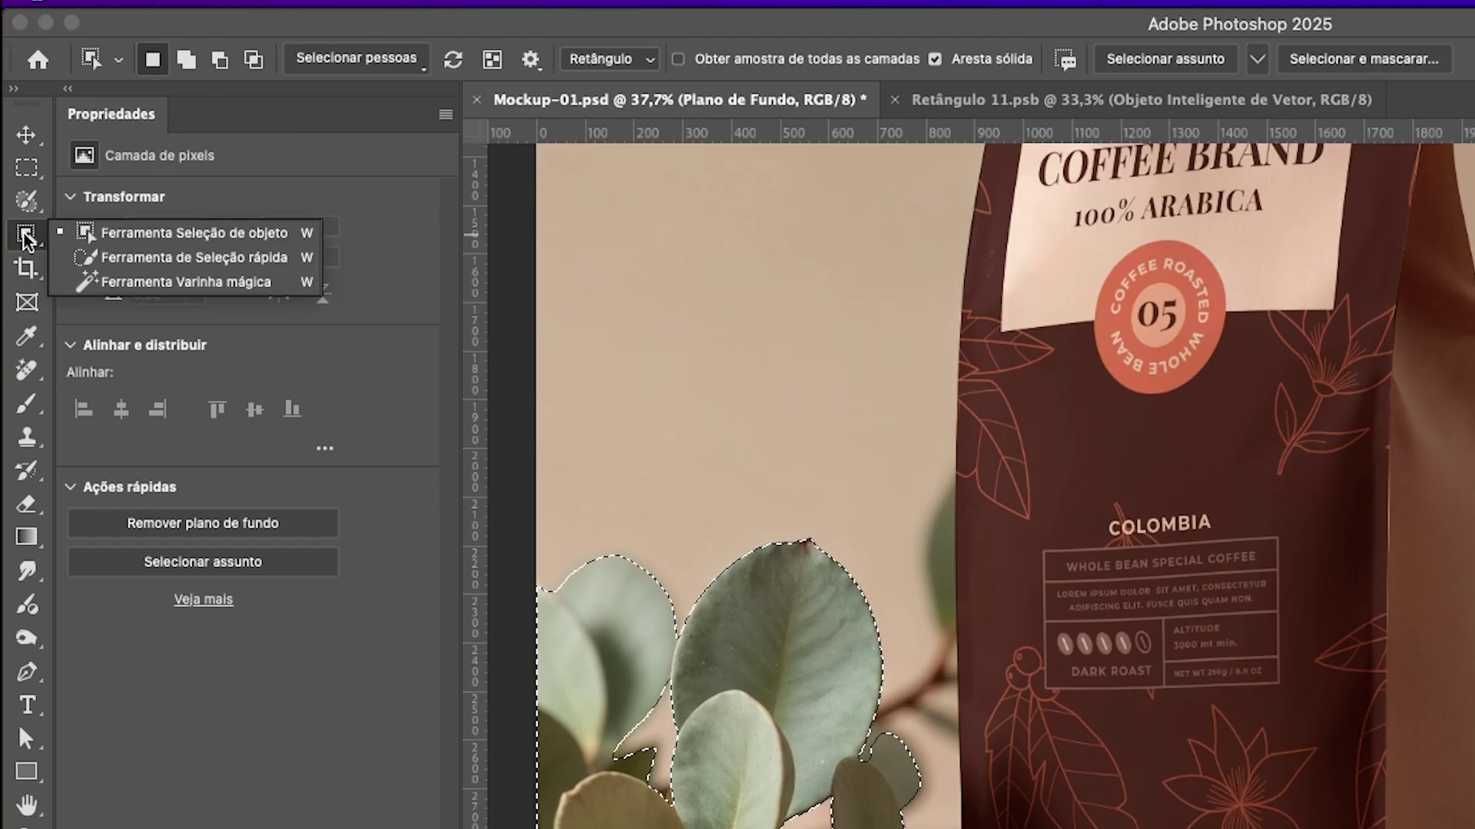
{"action": "left_click", "coordinate": [141, 240]}
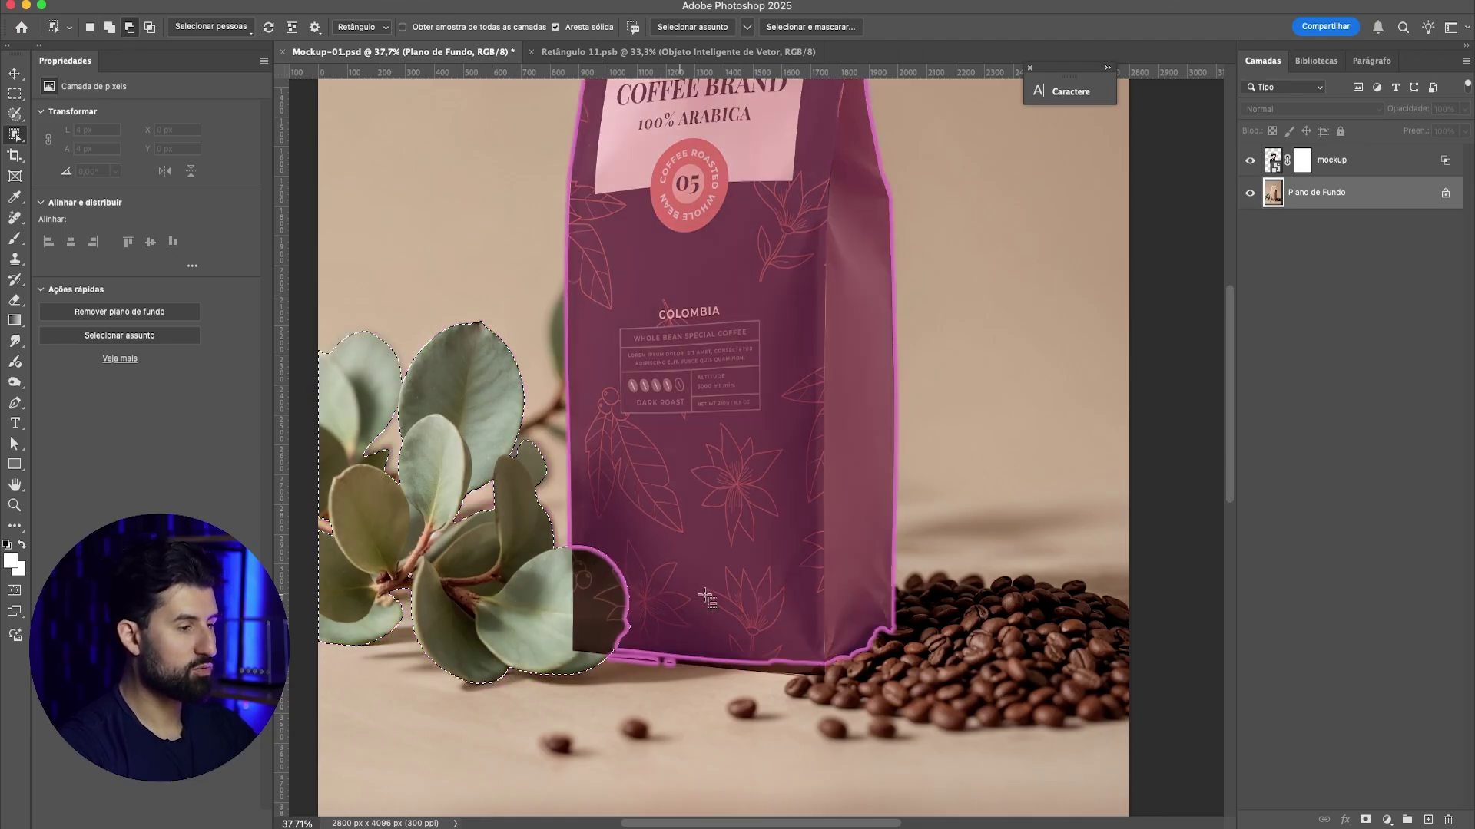
{"action": "scroll", "coordinate": [914, 307], "scroll_direction": "down", "scroll_amount": 2}
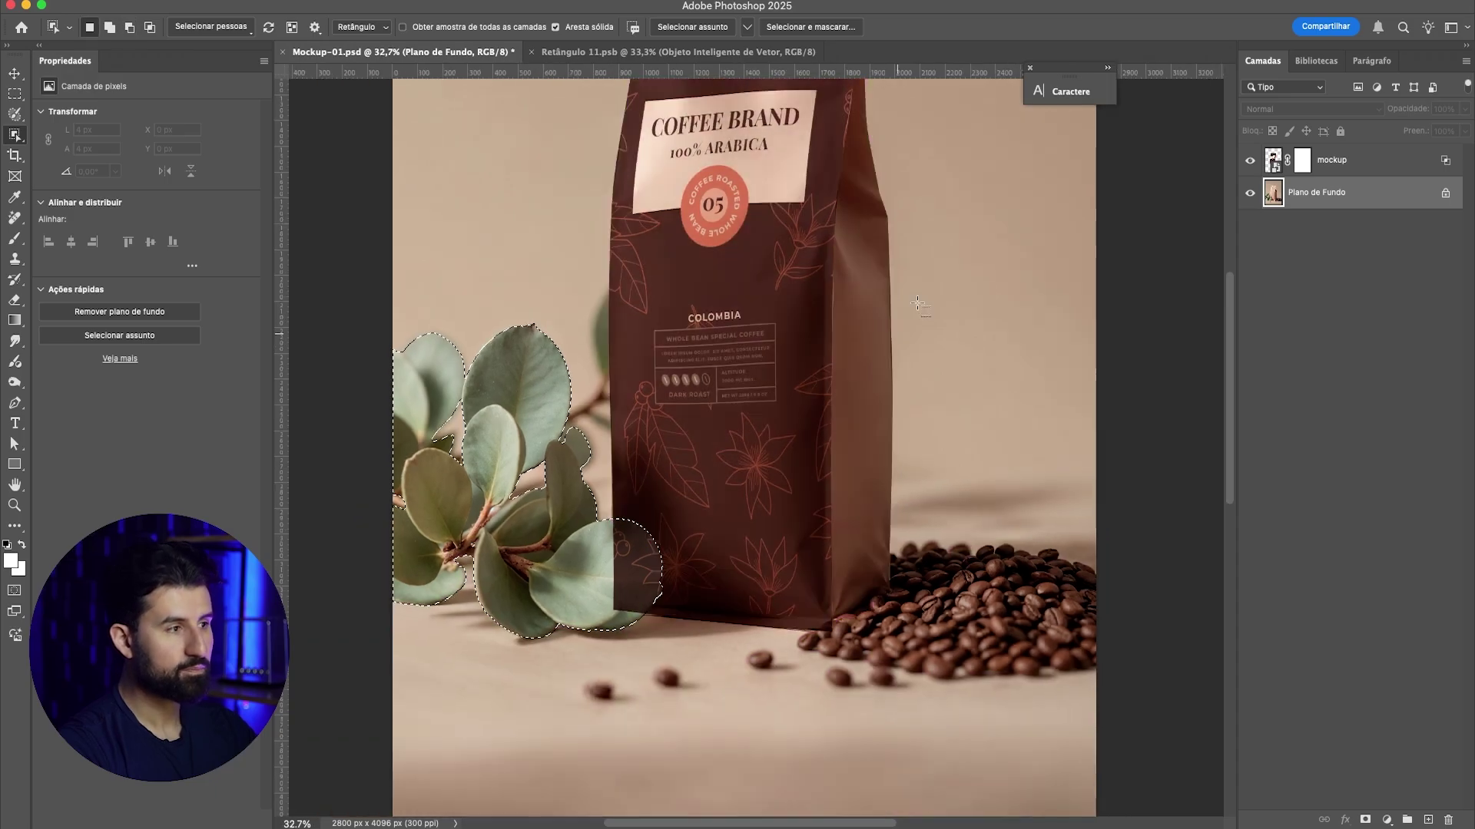
Step: Target the mockup layer's mask and make sure the foreground color is black
{"action": "left_click", "coordinate": [1302, 160]}
{"action": "scroll", "coordinate": [852, 484], "scroll_direction": "up", "scroll_amount": 1}
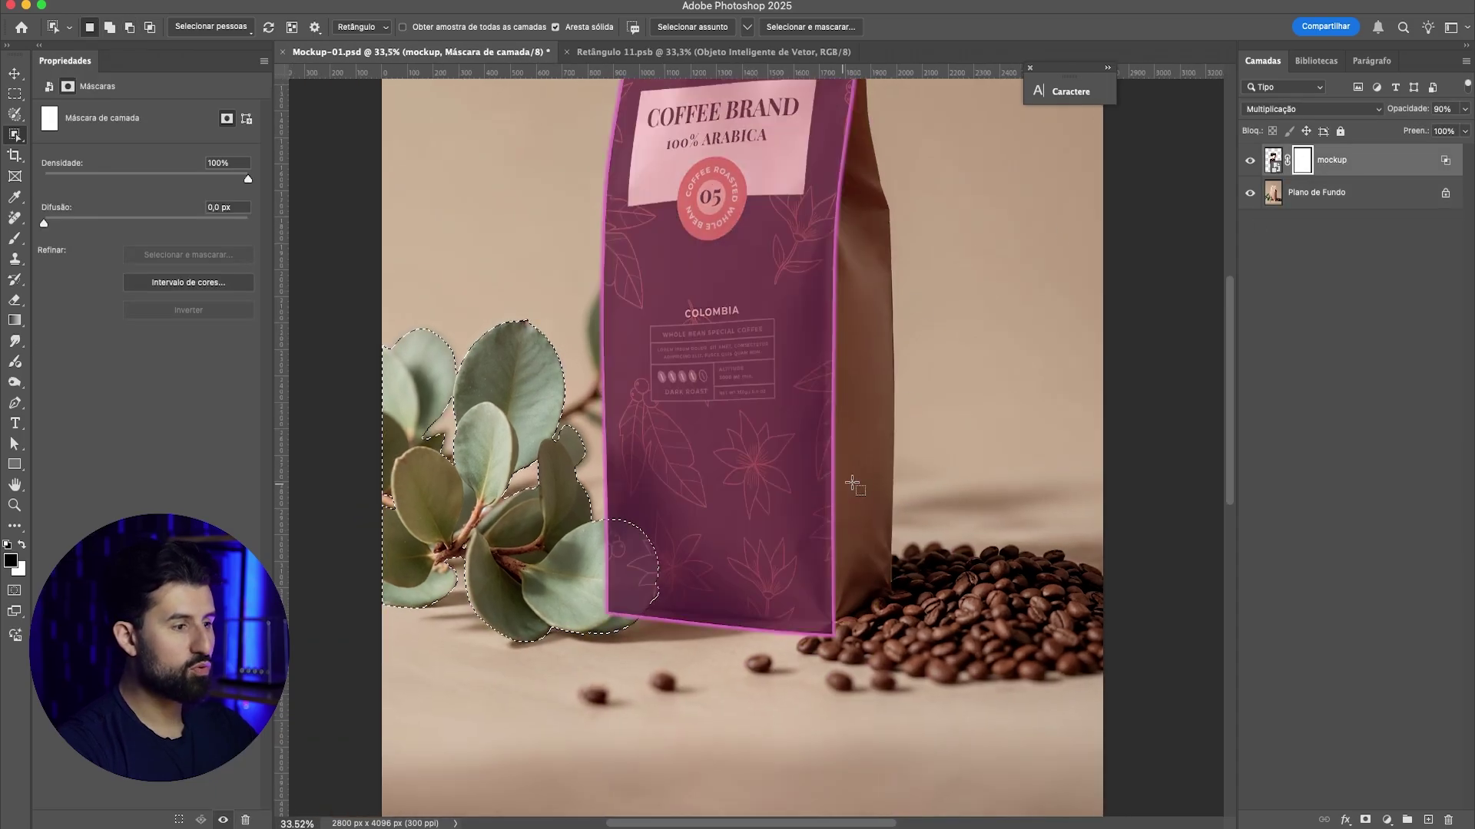
{"action": "scroll", "coordinate": [704, 611], "scroll_direction": "up", "scroll_amount": 2}
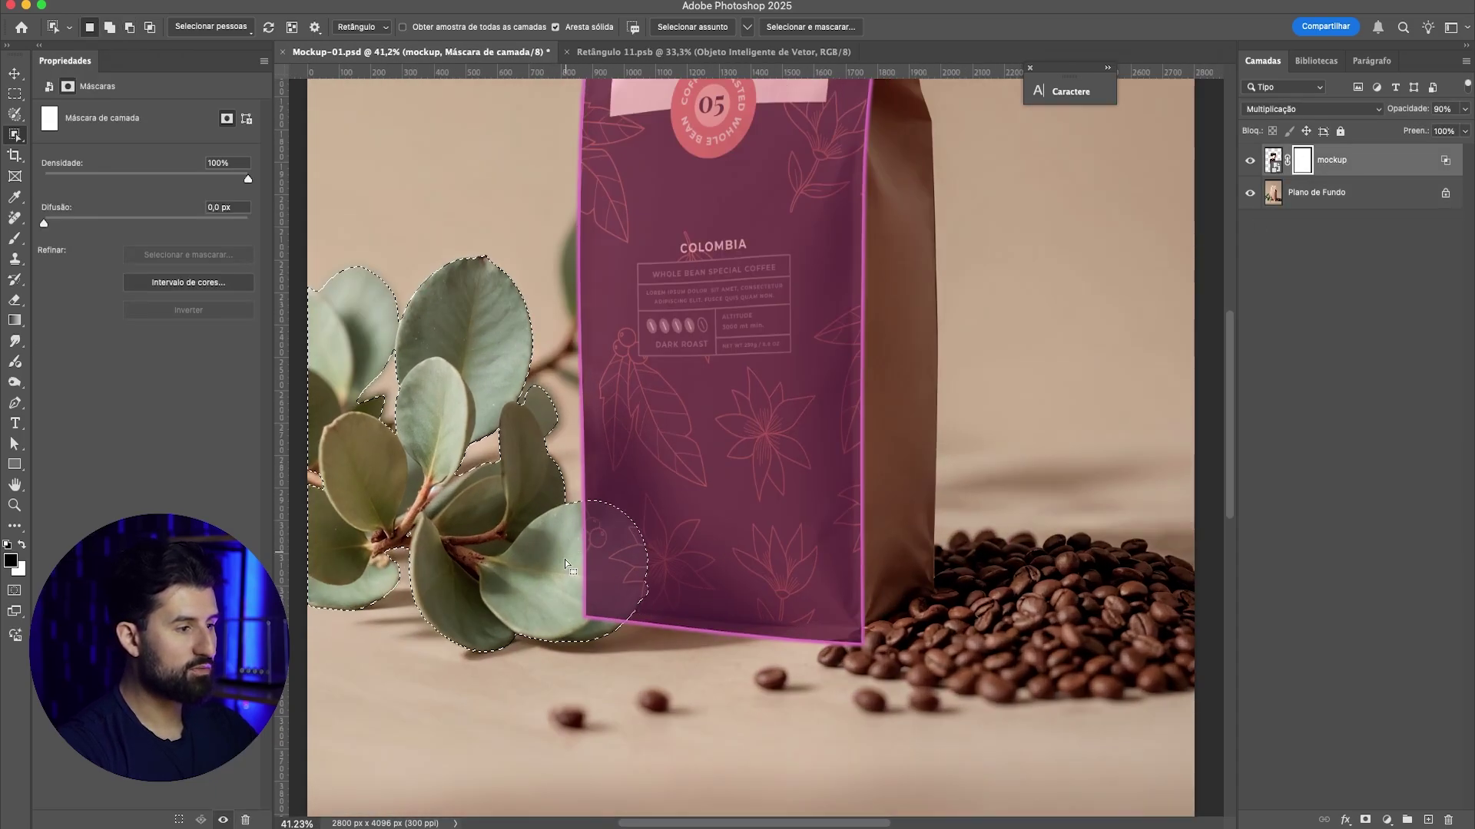
{"action": "scroll", "coordinate": [572, 537], "scroll_direction": "up", "scroll_amount": 4}
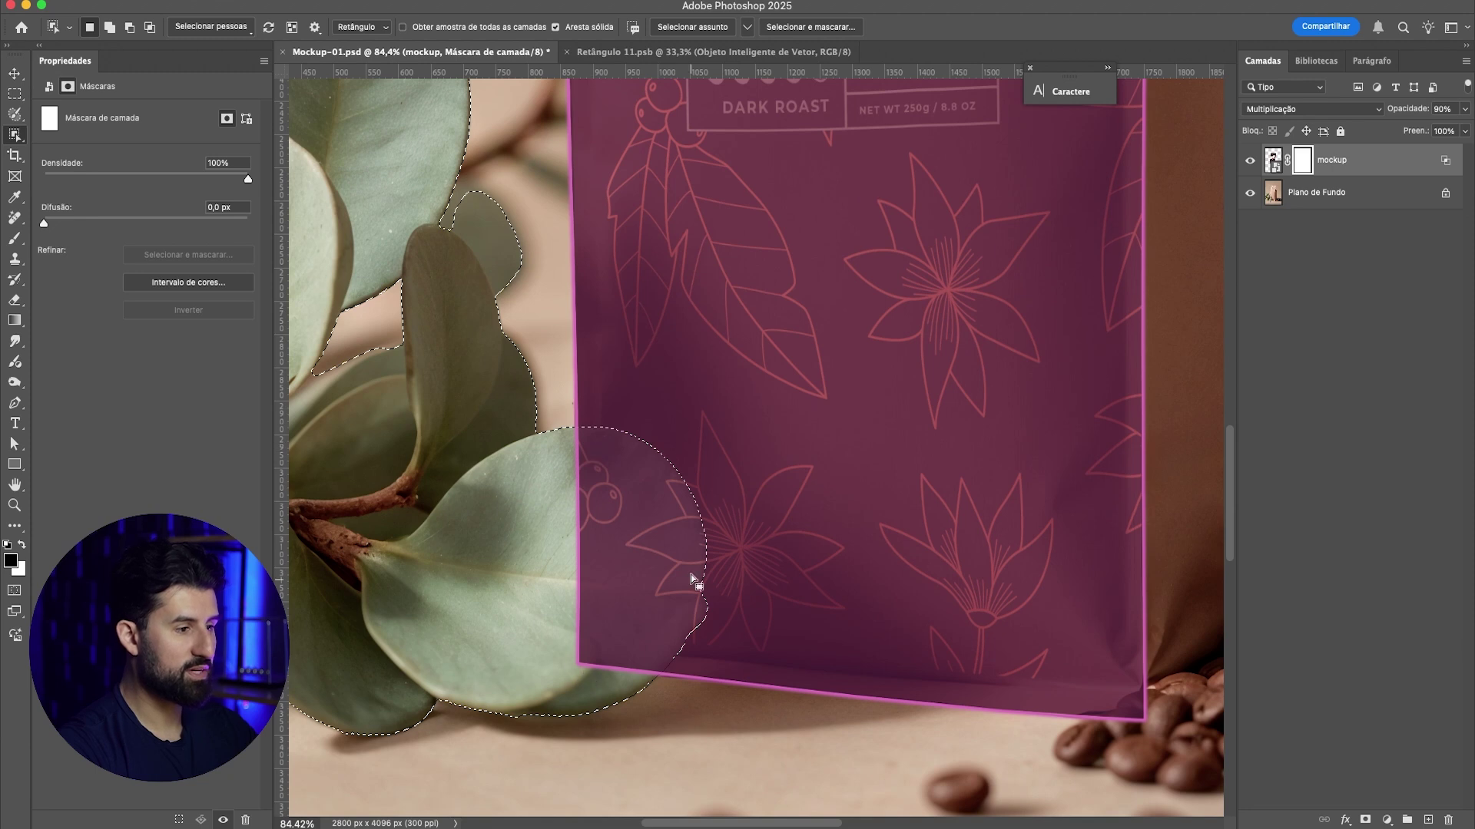
{"action": "scroll", "coordinate": [649, 563], "scroll_direction": "down", "scroll_amount": 1}
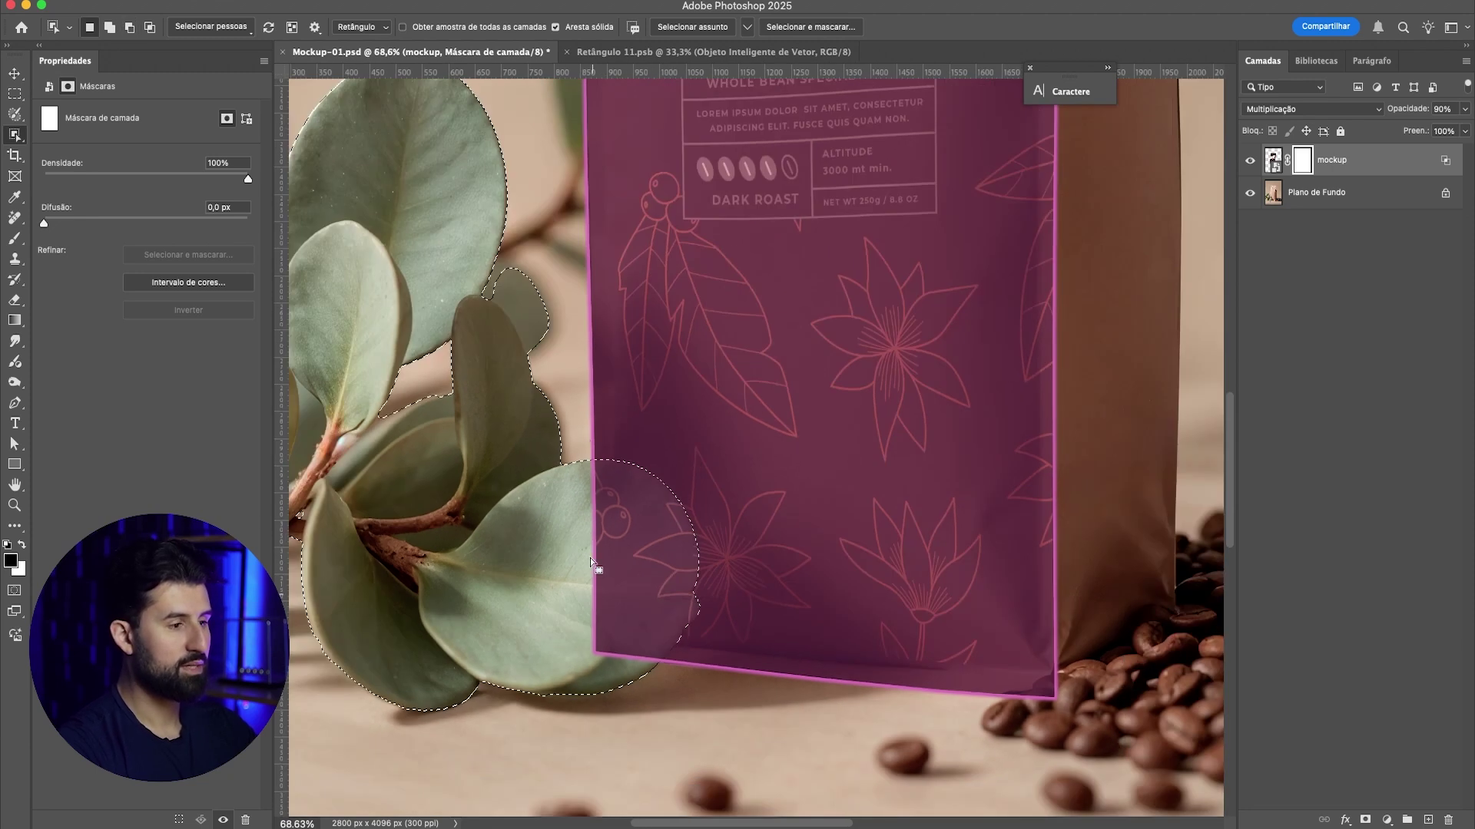
{"action": "scroll", "coordinate": [694, 638], "scroll_direction": "down", "scroll_amount": 2}
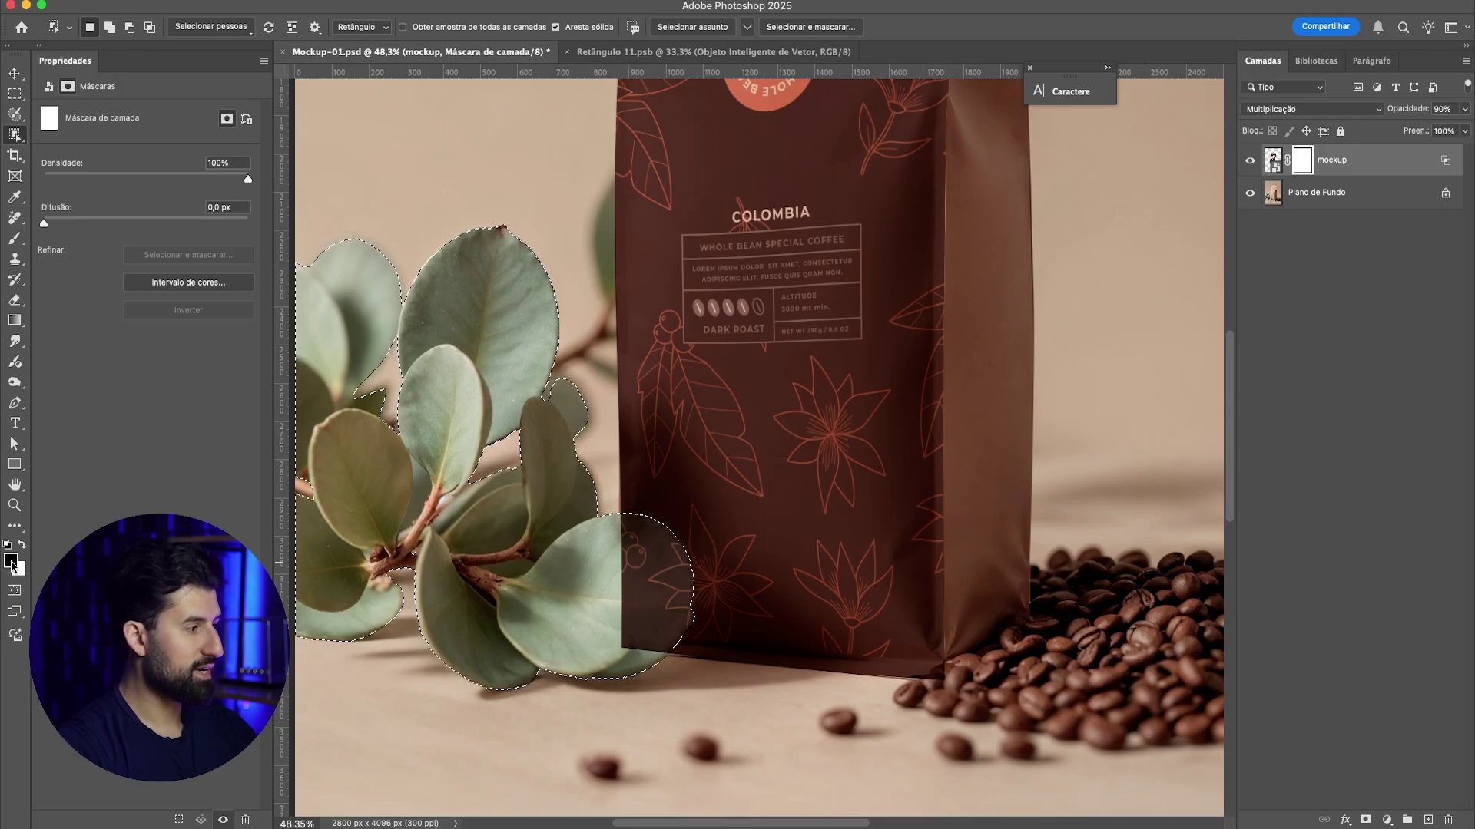
{"action": "left_click", "coordinate": [11, 563]}
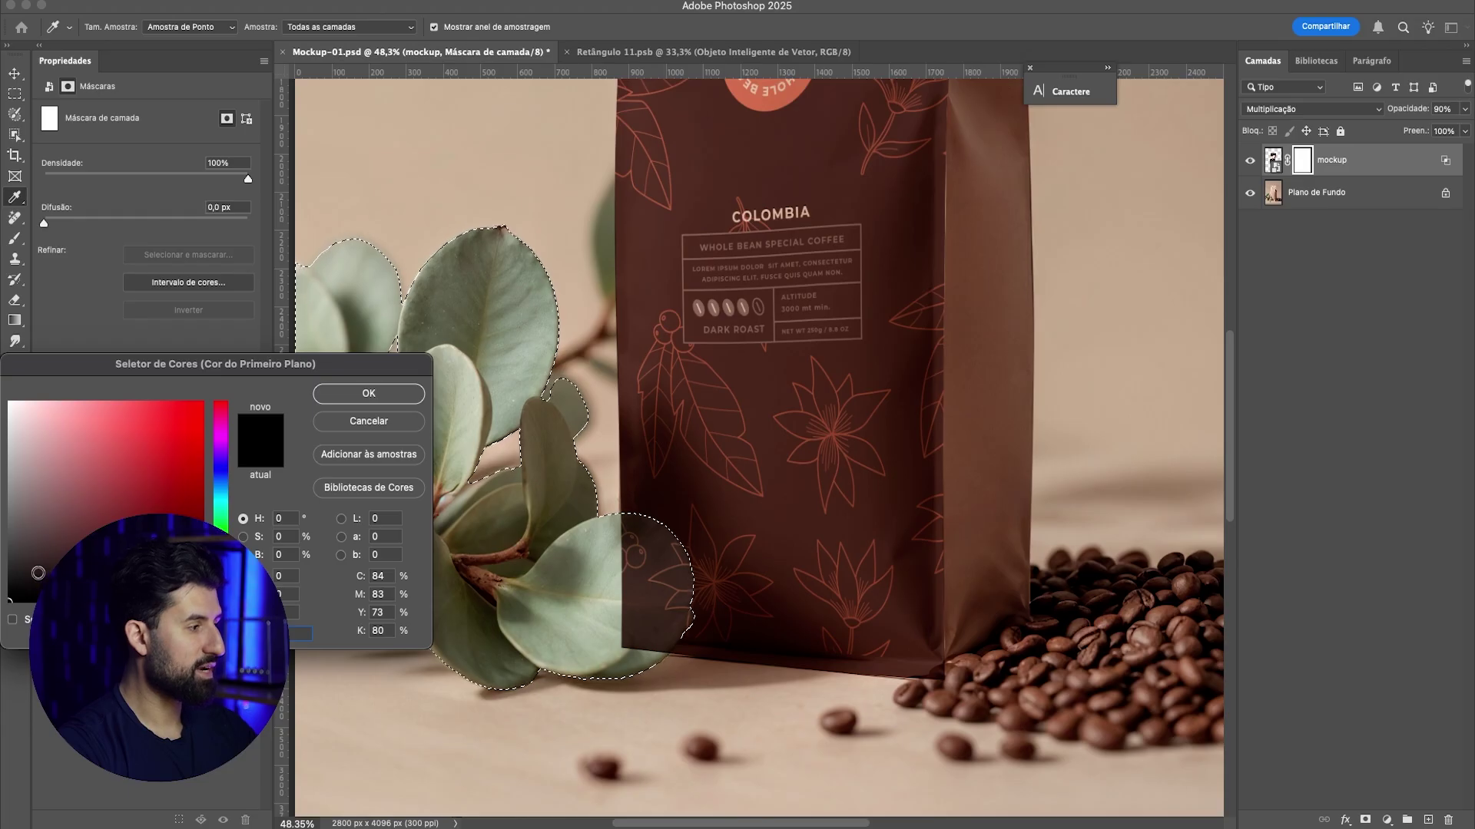
{"action": "left_click", "coordinate": [368, 393]}
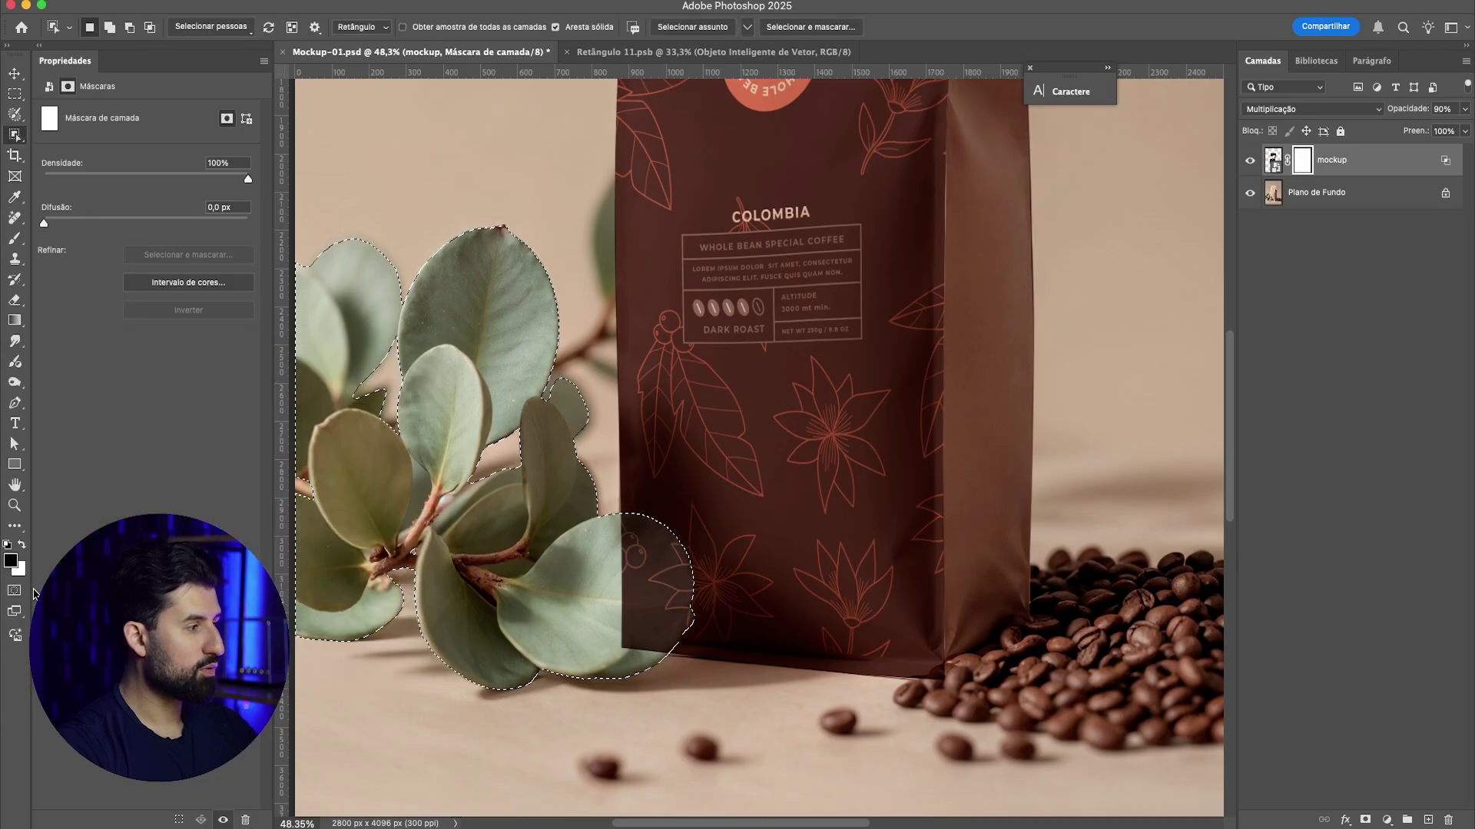
Step: Paint black on the mask inside the leaf selection with a 250 px brush where the artwork overlaps the leaf, and deselect
{"action": "left_click", "coordinate": [14, 238]}
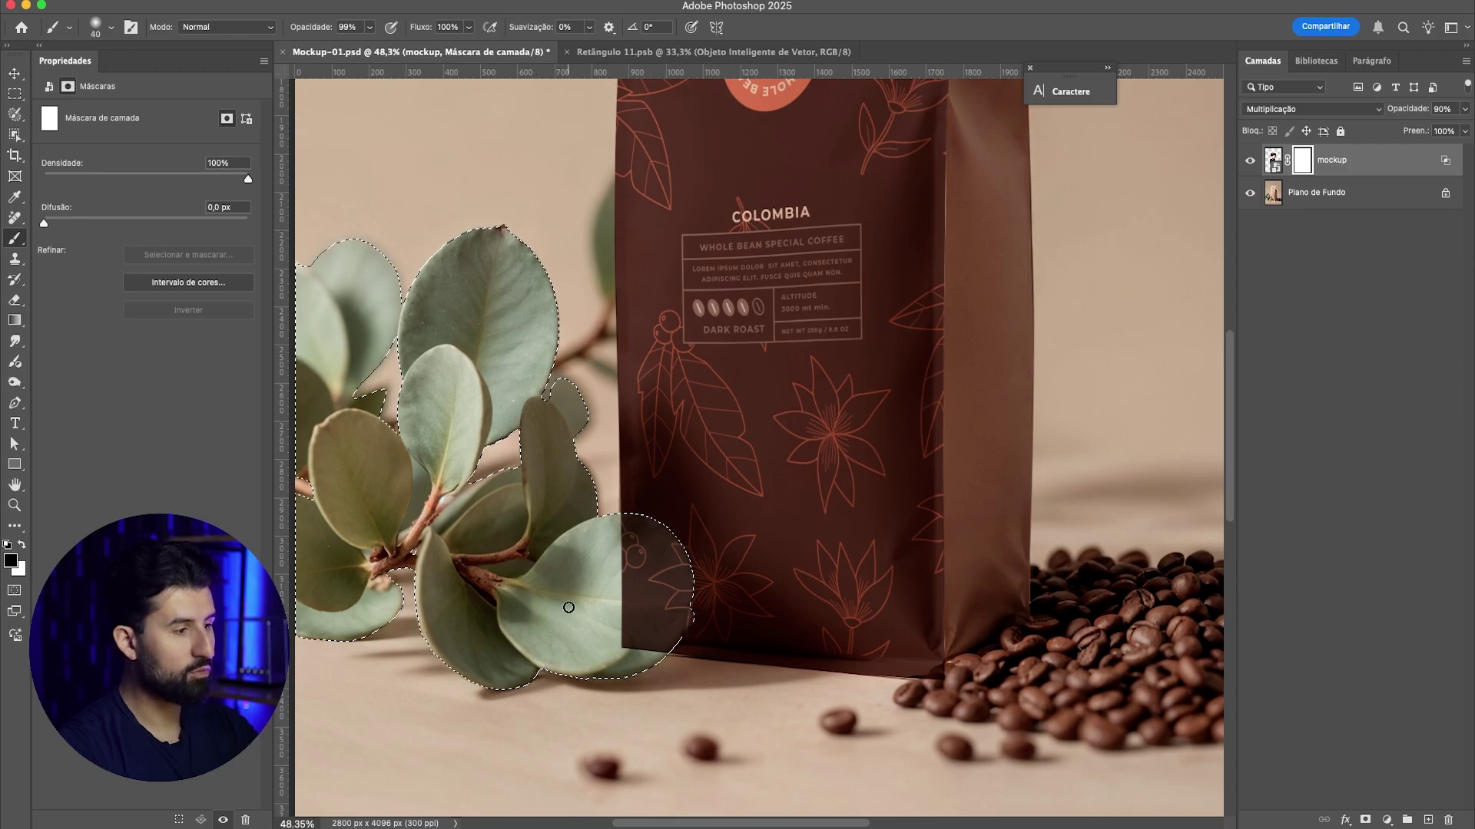
{"action": "key", "text": "bracketright"}
{"action": "key", "text": "bracketright"}
{"action": "key", "text": "bracketright"}
{"action": "key", "text": "bracketright"}
{"action": "key", "text": "bracketright"}
{"action": "key", "text": "bracketright"}
{"action": "key", "text": "bracketright"}
{"action": "key", "text": "bracketright"}
{"action": "key", "text": "bracketright"}
{"action": "key", "text": "bracketright"}
{"action": "key", "text": "bracketright"}
{"action": "key", "text": "bracketright"}
{"action": "key", "text": "bracketright"}
{"action": "key", "text": "bracketright"}
{"action": "key", "text": "bracketright"}
{"action": "key", "text": "bracketright"}
{"action": "key", "text": "bracketright"}
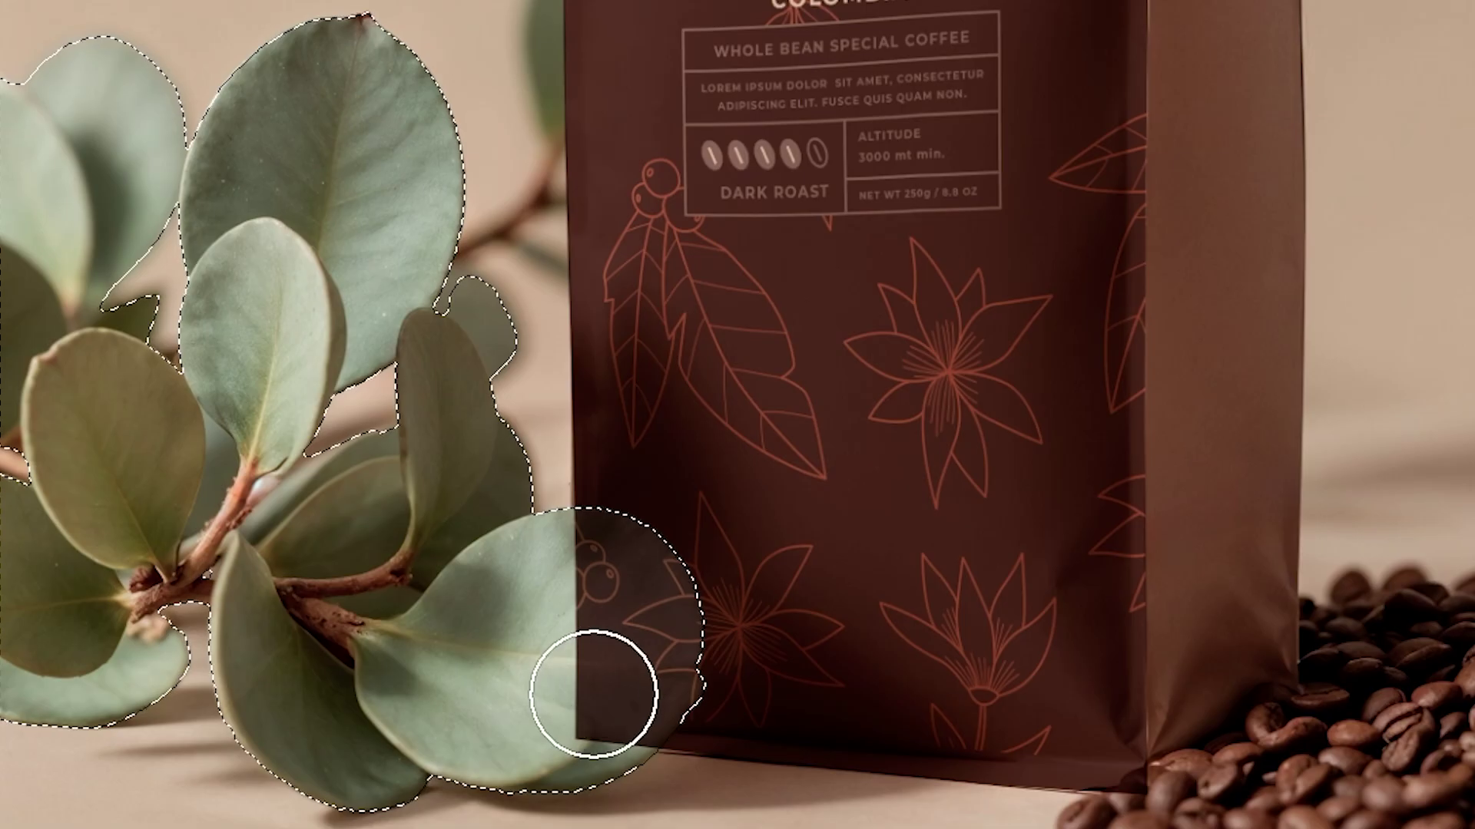
{"action": "mouse_move", "coordinate": [592, 716]}
{"action": "left_mouse_down"}
{"action": "mouse_move", "coordinate": [634, 699]}
{"action": "mouse_move", "coordinate": [568, 618]}
{"action": "left_mouse_up"}
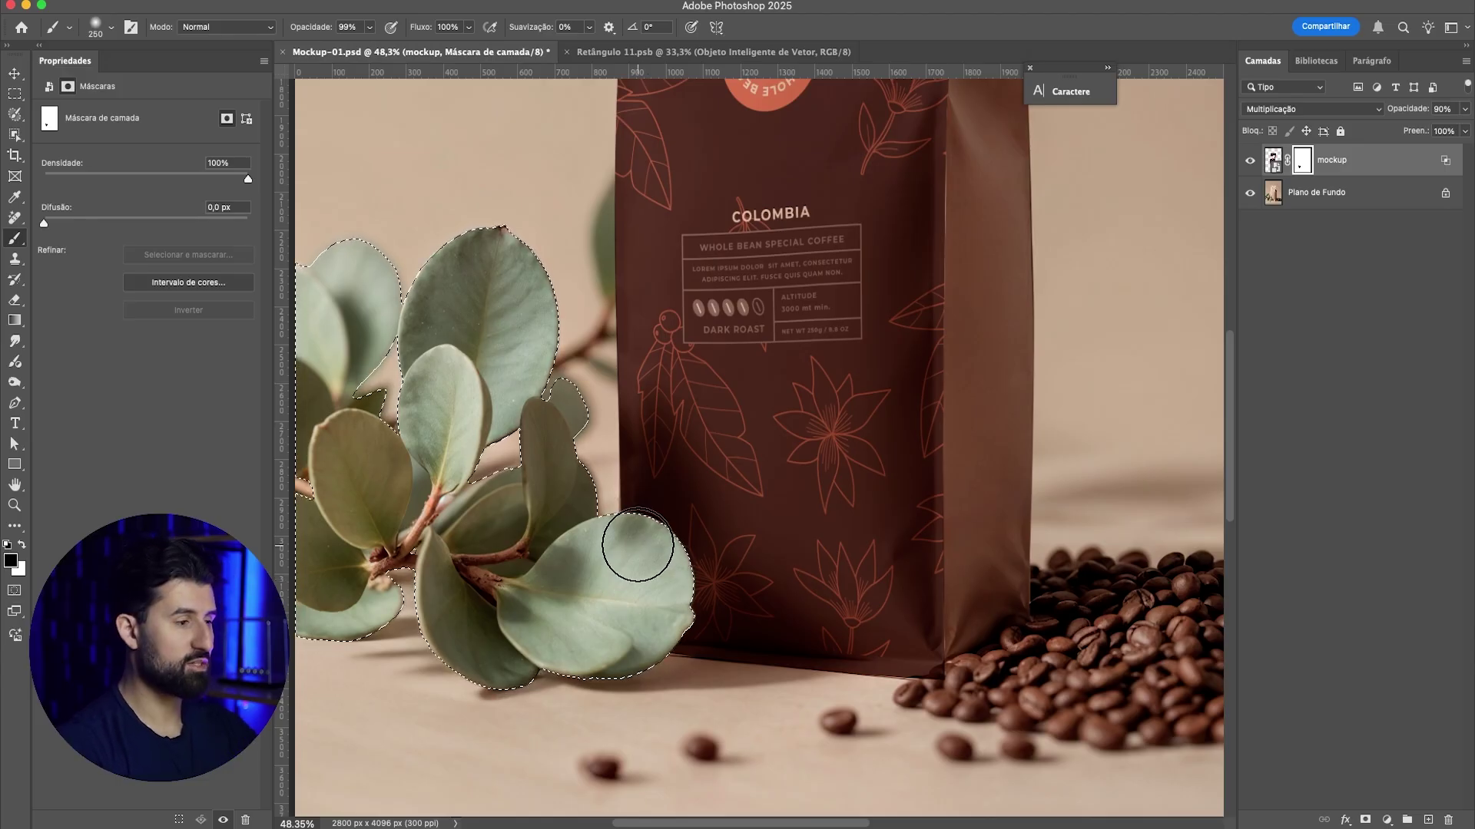
{"action": "key", "text": "ctrl+d"}
{"action": "scroll", "coordinate": [724, 560], "scroll_direction": "down", "scroll_amount": 5}
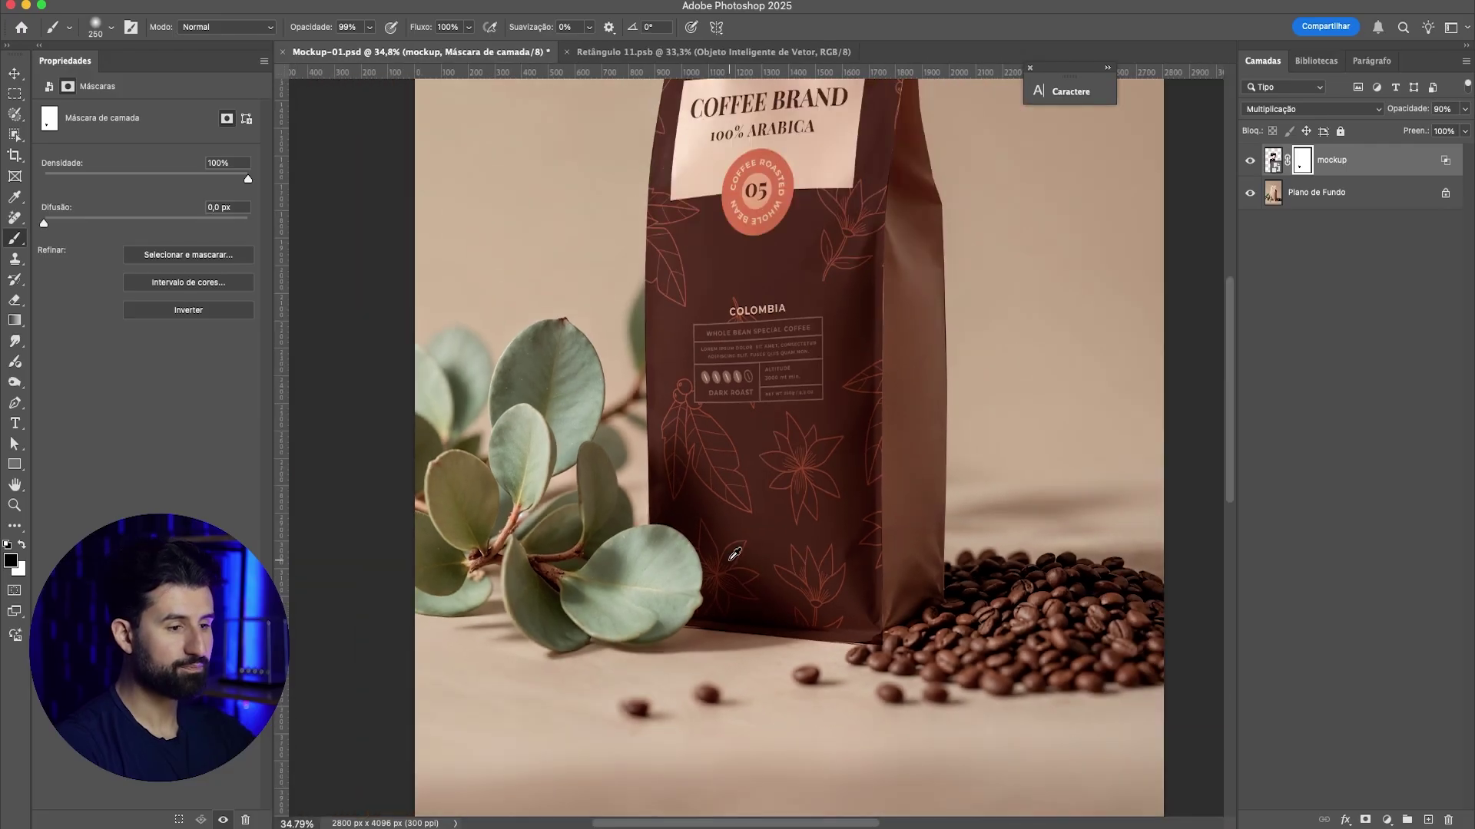
Step: Mask the artwork off the coffee beans at the bag's lower front corner by painting black with a brush of about 25 px
{"action": "scroll", "coordinate": [826, 605], "scroll_direction": "up", "scroll_amount": 2}
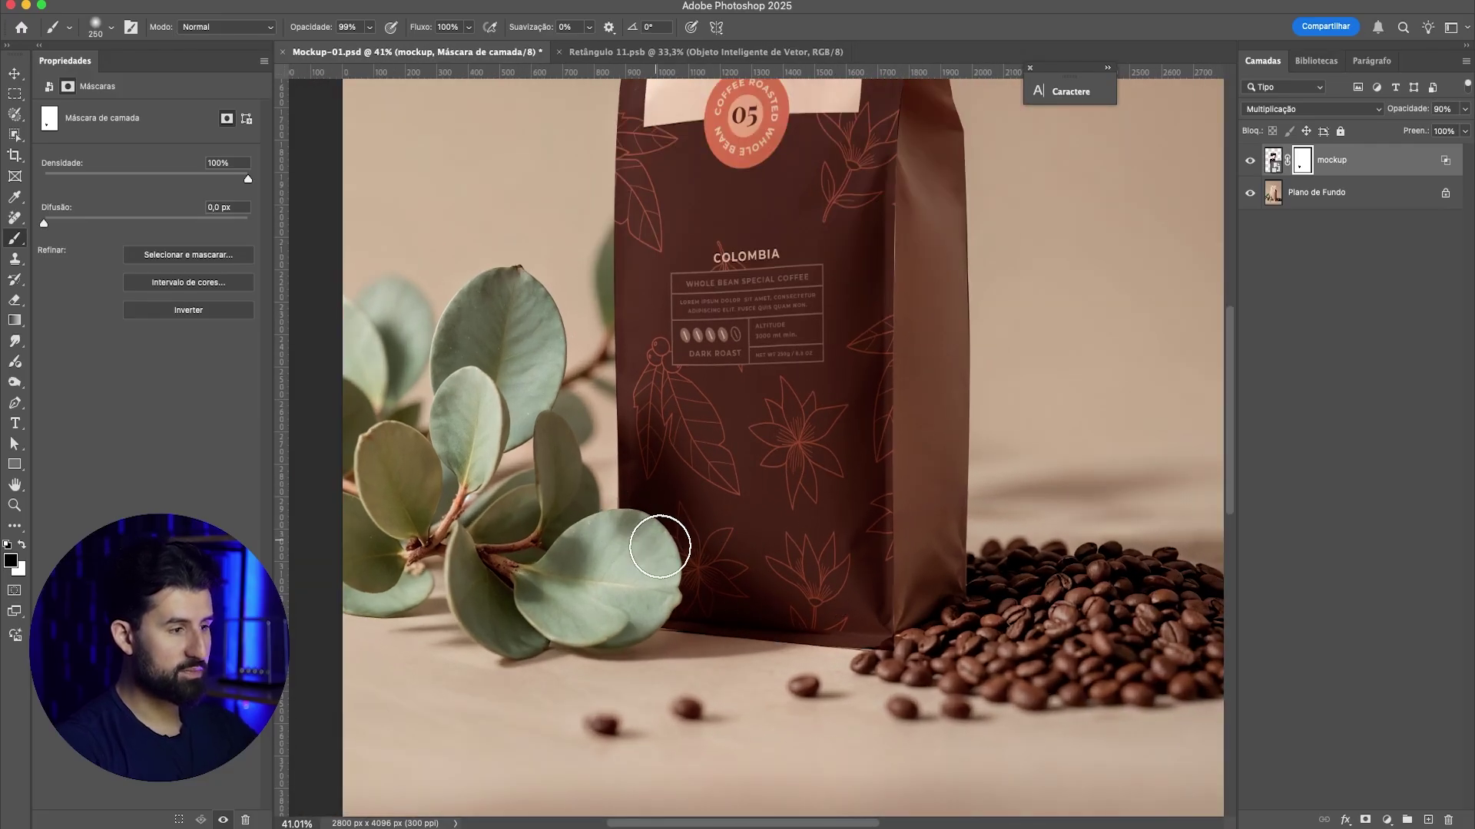
{"action": "scroll", "coordinate": [803, 606], "scroll_direction": "up", "scroll_amount": 1}
{"action": "key", "text": "bracketleft"}
{"action": "key", "text": "bracketleft"}
{"action": "key", "text": "bracketleft"}
{"action": "key", "text": "bracketleft"}
{"action": "key", "text": "bracketleft"}
{"action": "key", "text": "bracketleft"}
{"action": "key", "text": "bracketleft"}
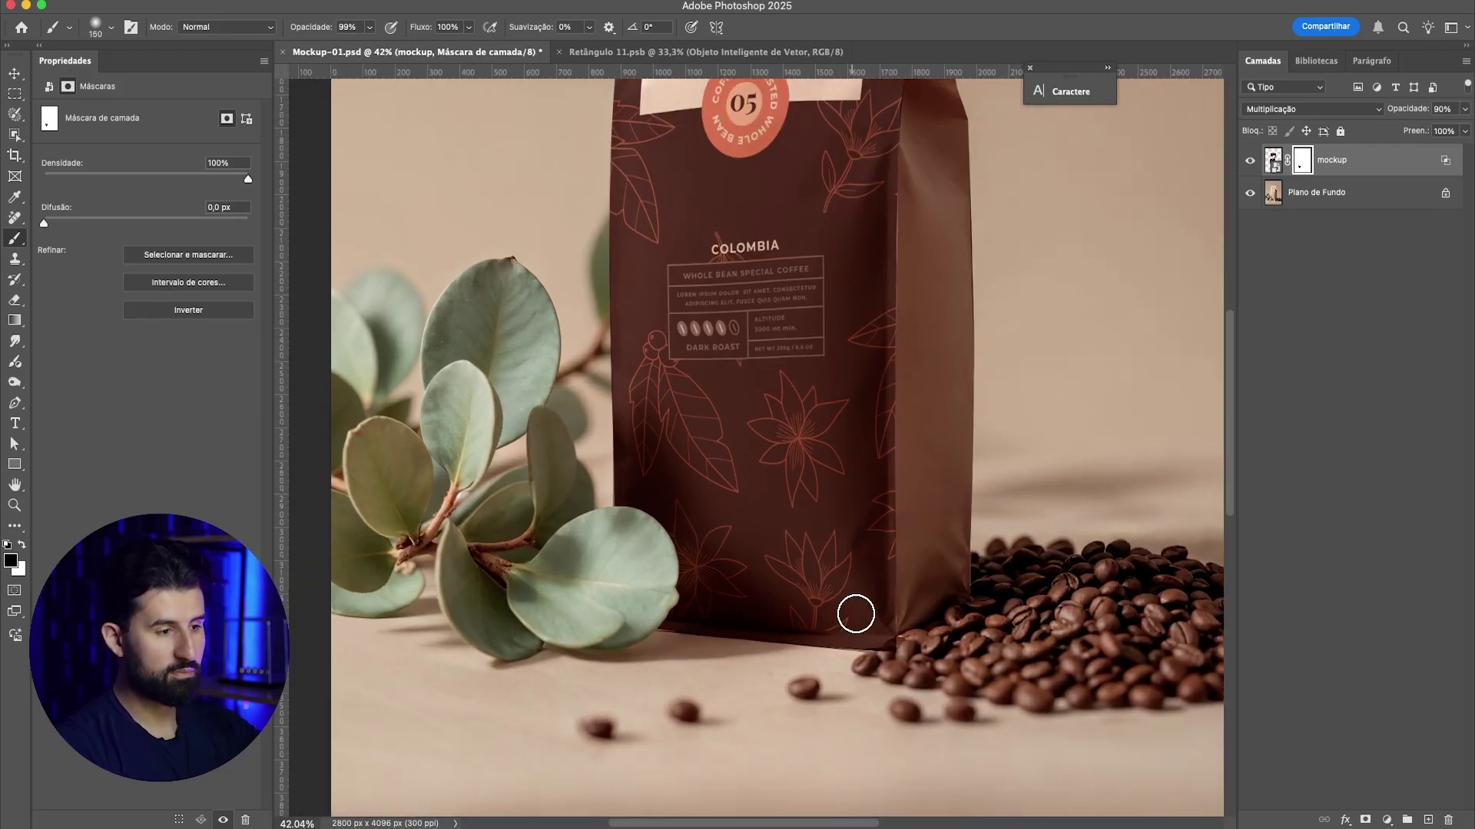
{"action": "scroll", "coordinate": [905, 667], "scroll_direction": "up", "scroll_amount": 10}
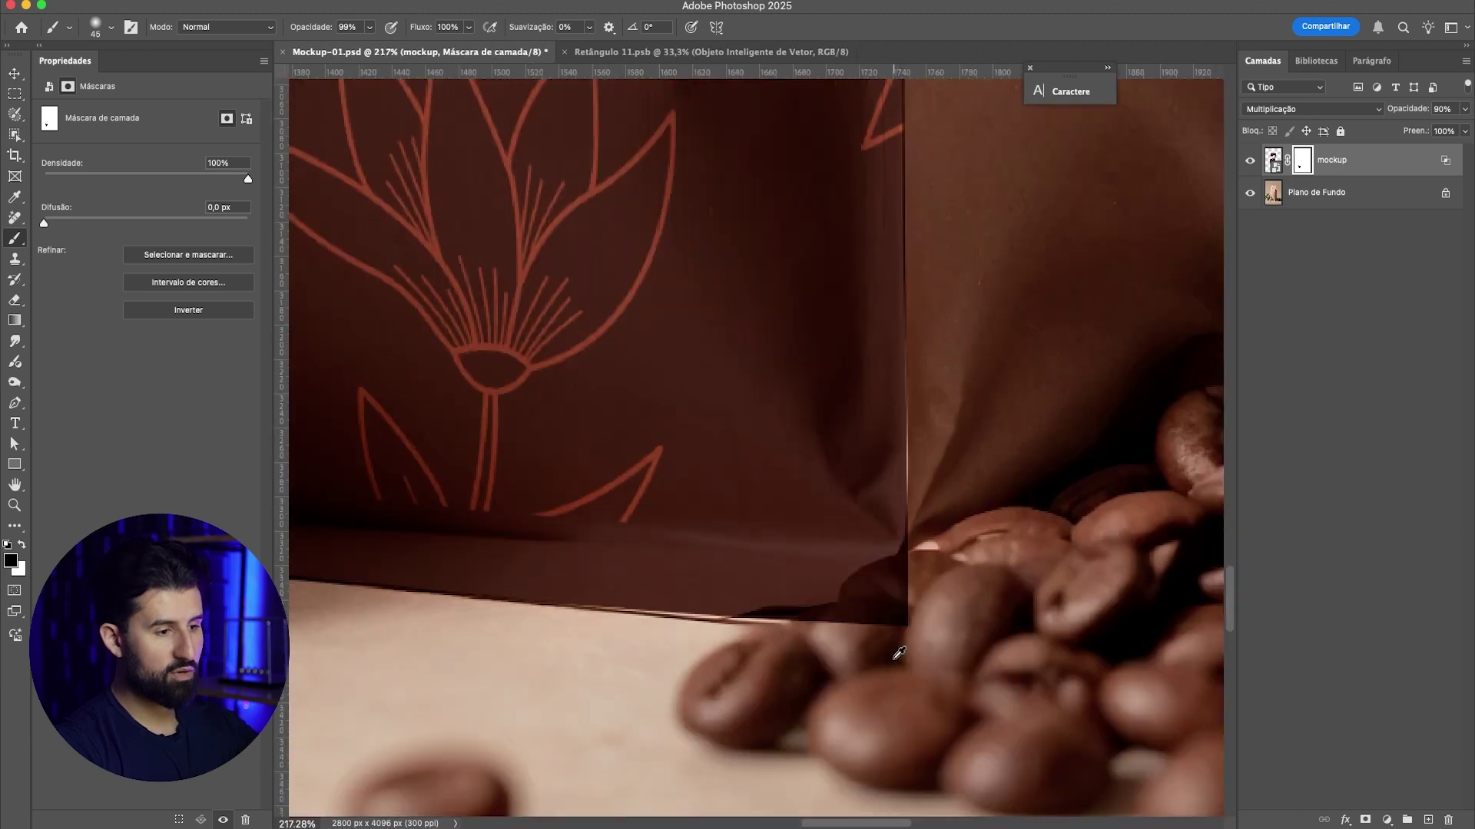
{"action": "key", "text": "bracketleft"}
{"action": "key", "text": "bracketleft"}
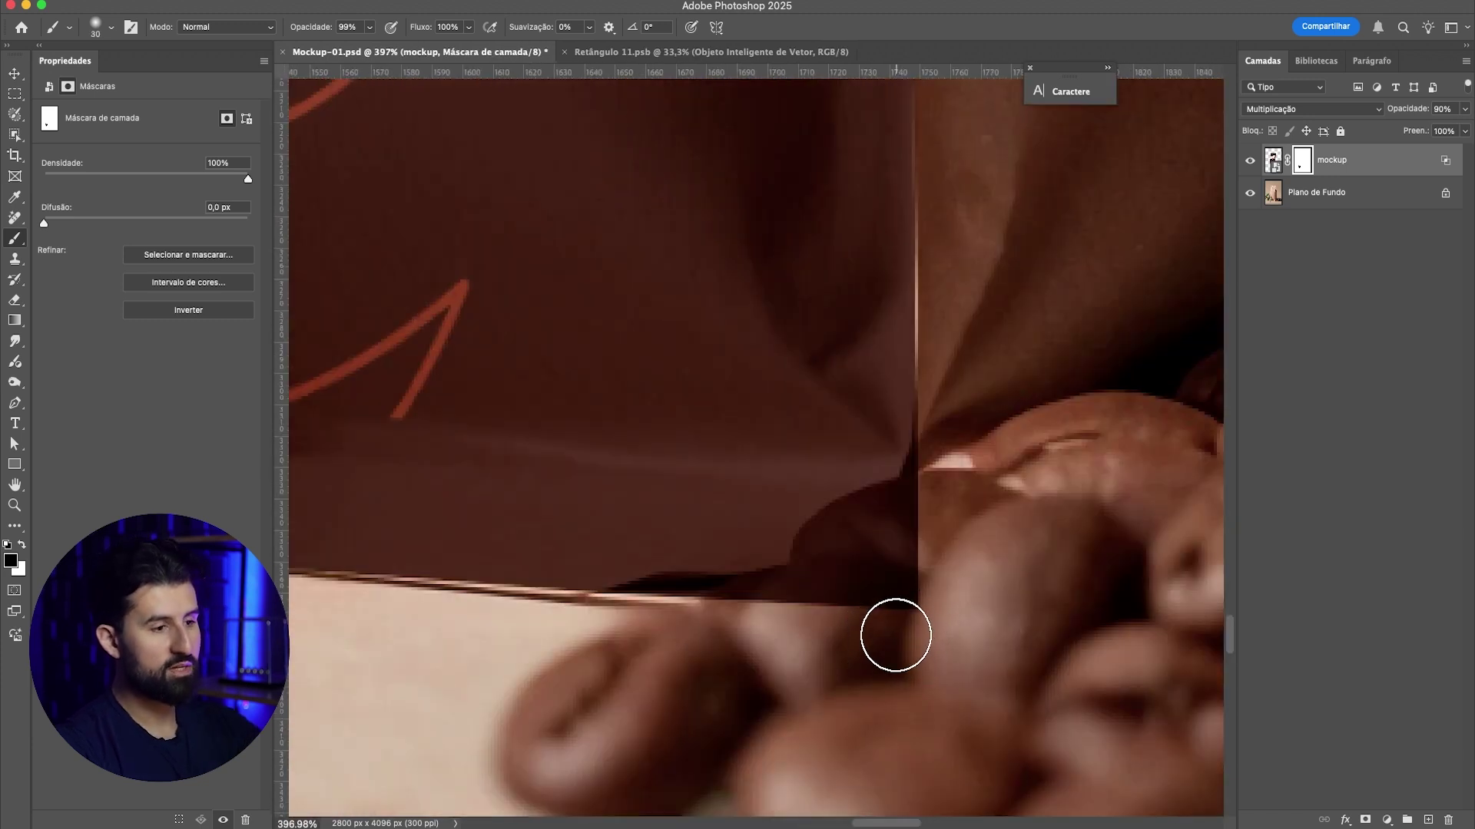
{"action": "scroll", "coordinate": [900, 630], "scroll_direction": "down", "scroll_amount": 1}
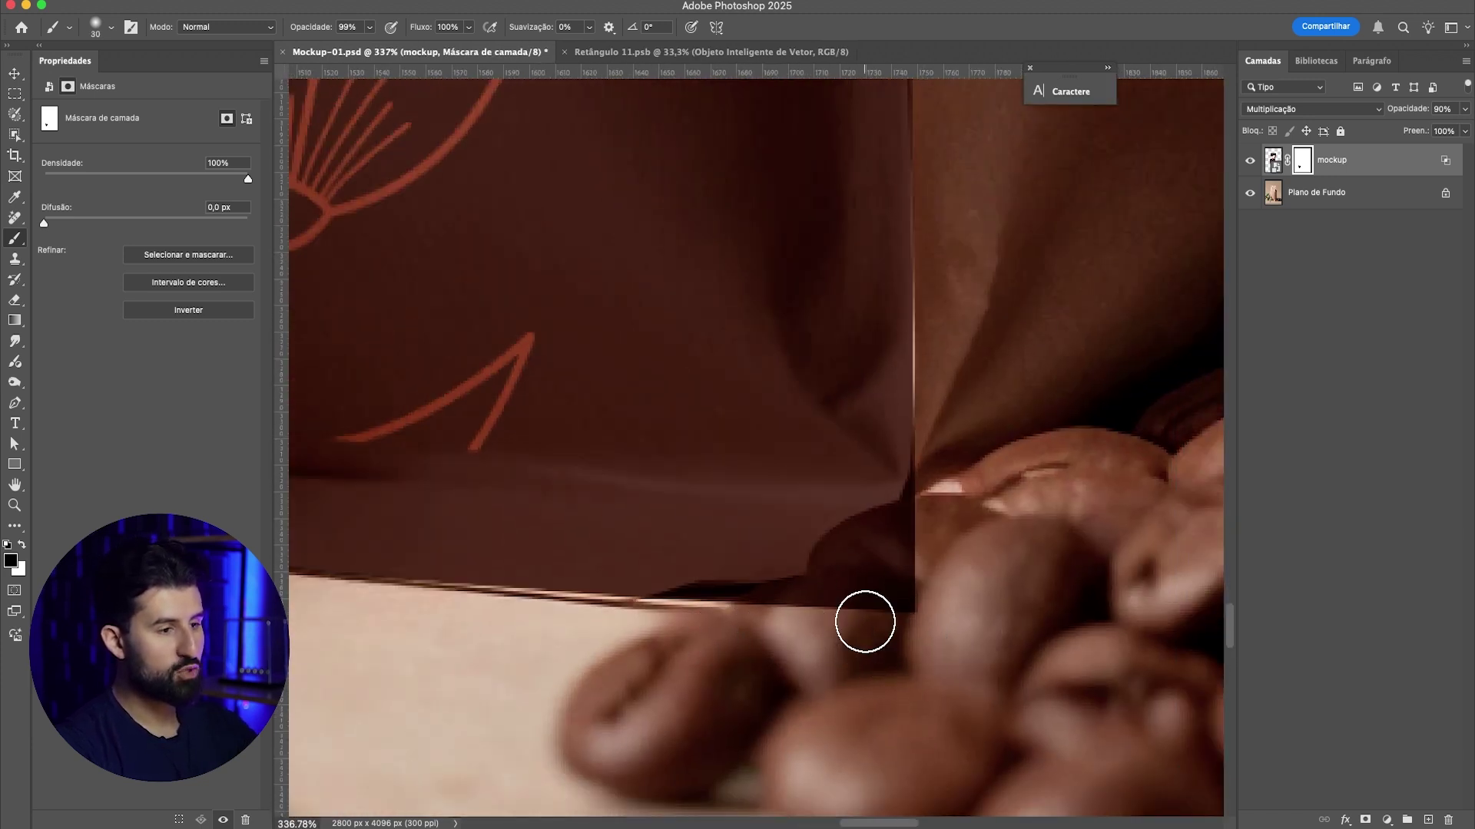
{"action": "key", "text": "bracketleft"}
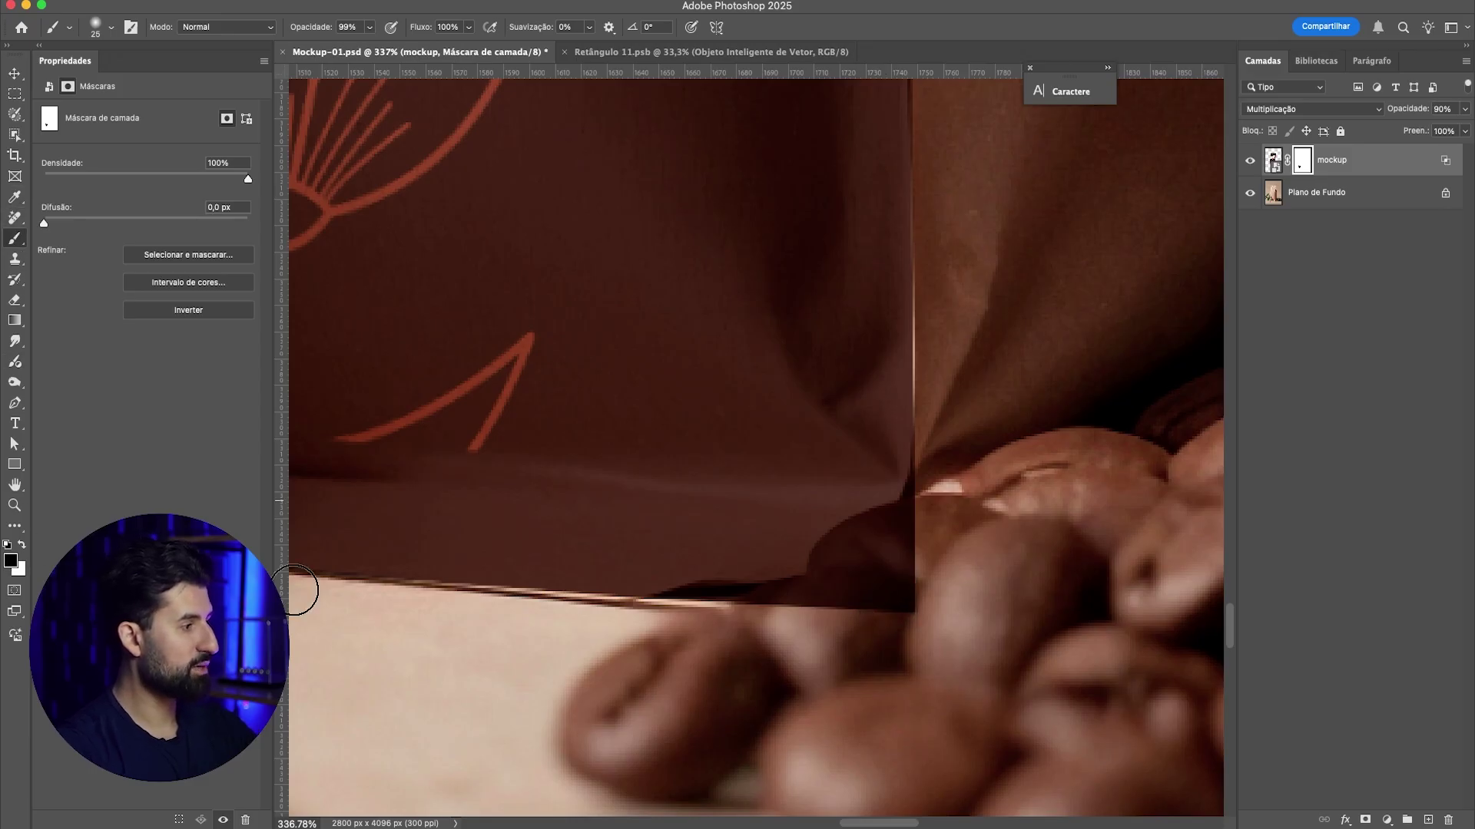
{"action": "scroll", "coordinate": [874, 585], "scroll_direction": "up", "scroll_amount": 1}
{"action": "key", "text": "bracketleft"}
{"action": "key", "text": "bracketleft"}
{"action": "key", "text": "bracketright"}
{"action": "key", "text": "bracketright"}
{"action": "mouse_move", "coordinate": [909, 629]}
{"action": "left_mouse_down"}
{"action": "mouse_move", "coordinate": [939, 612]}
{"action": "mouse_move", "coordinate": [882, 636]}
{"action": "mouse_move", "coordinate": [901, 611]}
{"action": "mouse_move", "coordinate": [868, 576]}
{"action": "mouse_move", "coordinate": [926, 529]}
{"action": "mouse_move", "coordinate": [917, 547]}
{"action": "mouse_move", "coordinate": [927, 509]}
{"action": "mouse_move", "coordinate": [917, 498]}
{"action": "mouse_move", "coordinate": [846, 552]}
{"action": "mouse_move", "coordinate": [904, 558]}
{"action": "mouse_move", "coordinate": [938, 495]}
{"action": "mouse_move", "coordinate": [842, 526]}
{"action": "mouse_move", "coordinate": [811, 579]}
{"action": "mouse_move", "coordinate": [823, 602]}
{"action": "mouse_move", "coordinate": [853, 574]}
{"action": "mouse_move", "coordinate": [825, 607]}
{"action": "mouse_move", "coordinate": [754, 608]}
{"action": "mouse_move", "coordinate": [813, 585]}
{"action": "mouse_move", "coordinate": [751, 602]}
{"action": "left_mouse_up"}
Step: Refine the mask edge between the bag's lower corner and the beans with a small white brush, and restore black as the foreground color
{"action": "key", "text": "bracketleft"}
{"action": "key", "text": "bracketleft"}
{"action": "key", "text": "bracketleft"}
{"action": "key", "text": "bracketleft"}
{"action": "key", "text": "bracketleft"}
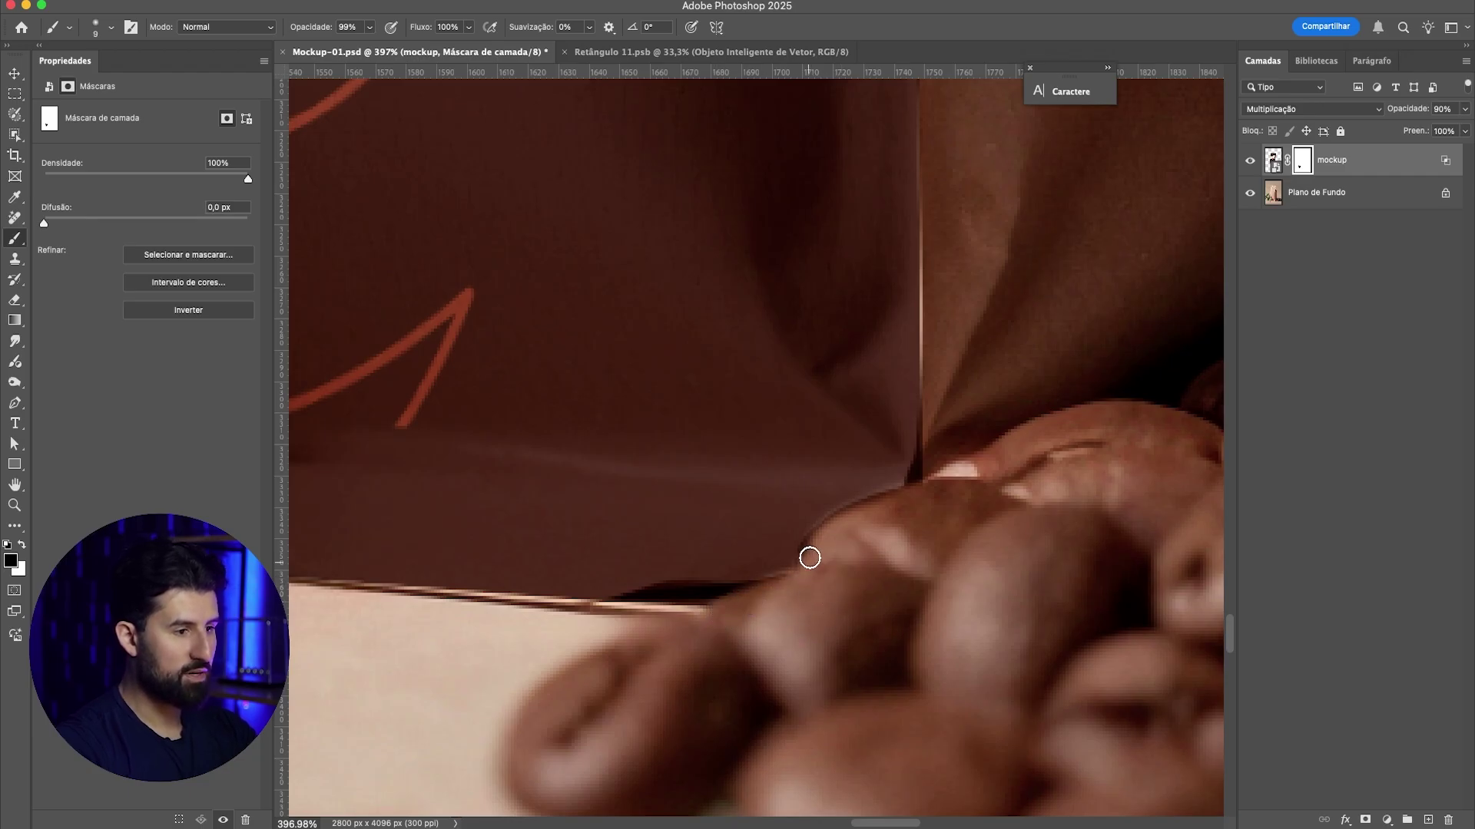
{"action": "key", "text": "x"}
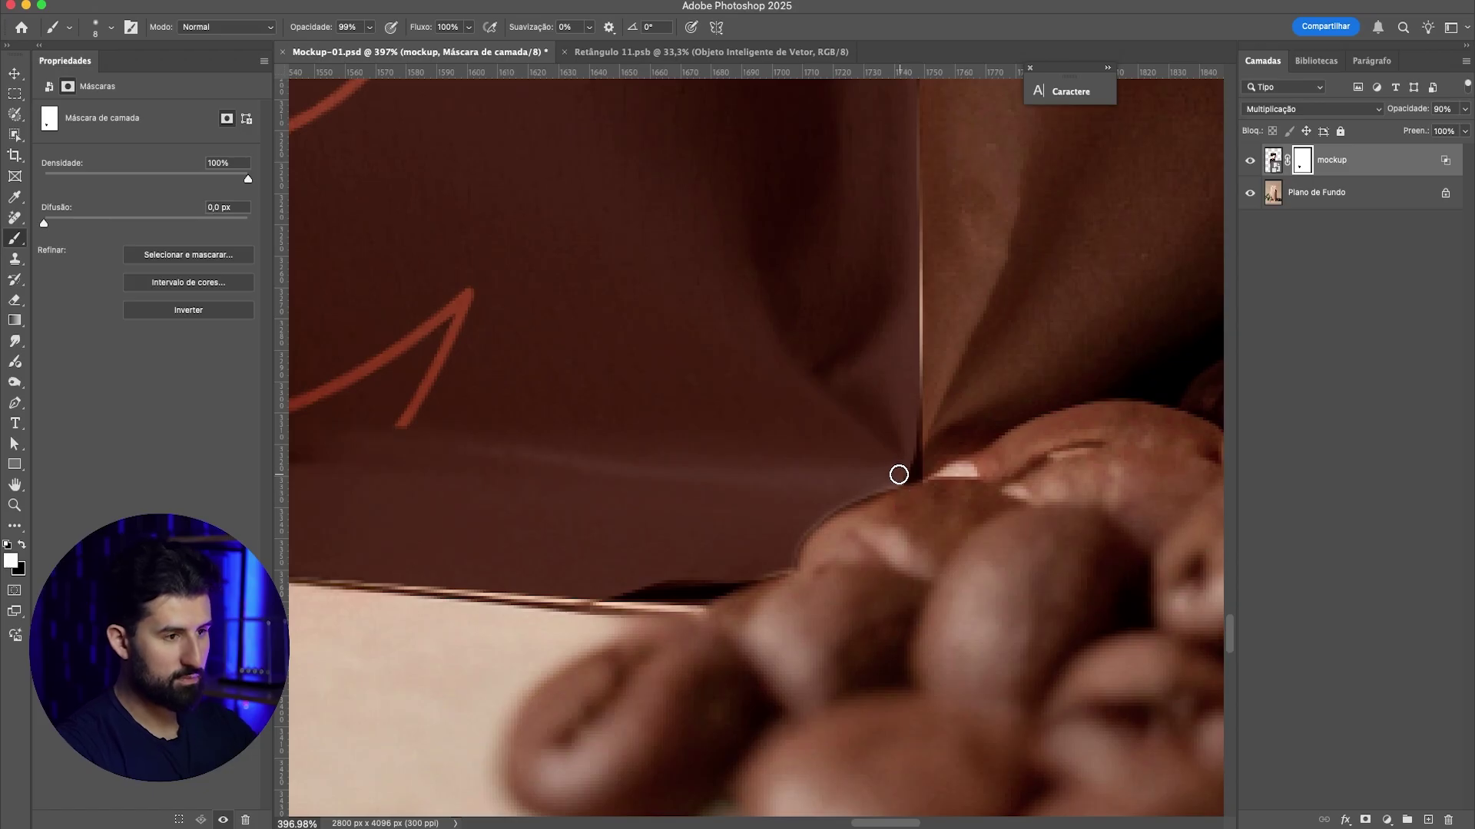
{"action": "left_click_drag", "start_coordinate": [815, 523], "coordinate": [743, 598]}
{"action": "key", "text": "x"}
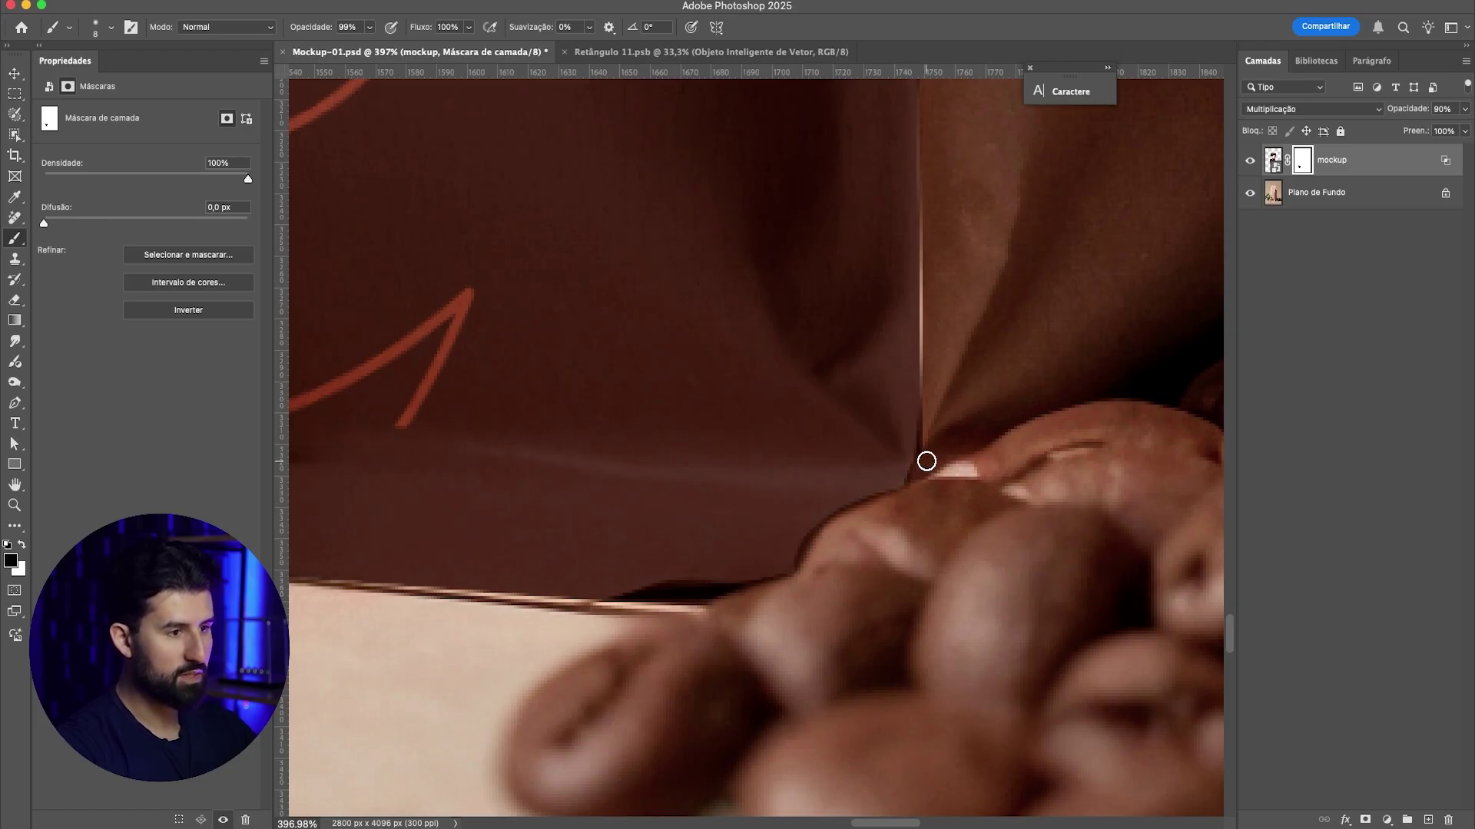
{"action": "scroll", "coordinate": [864, 536], "scroll_direction": "down", "scroll_amount": 4}
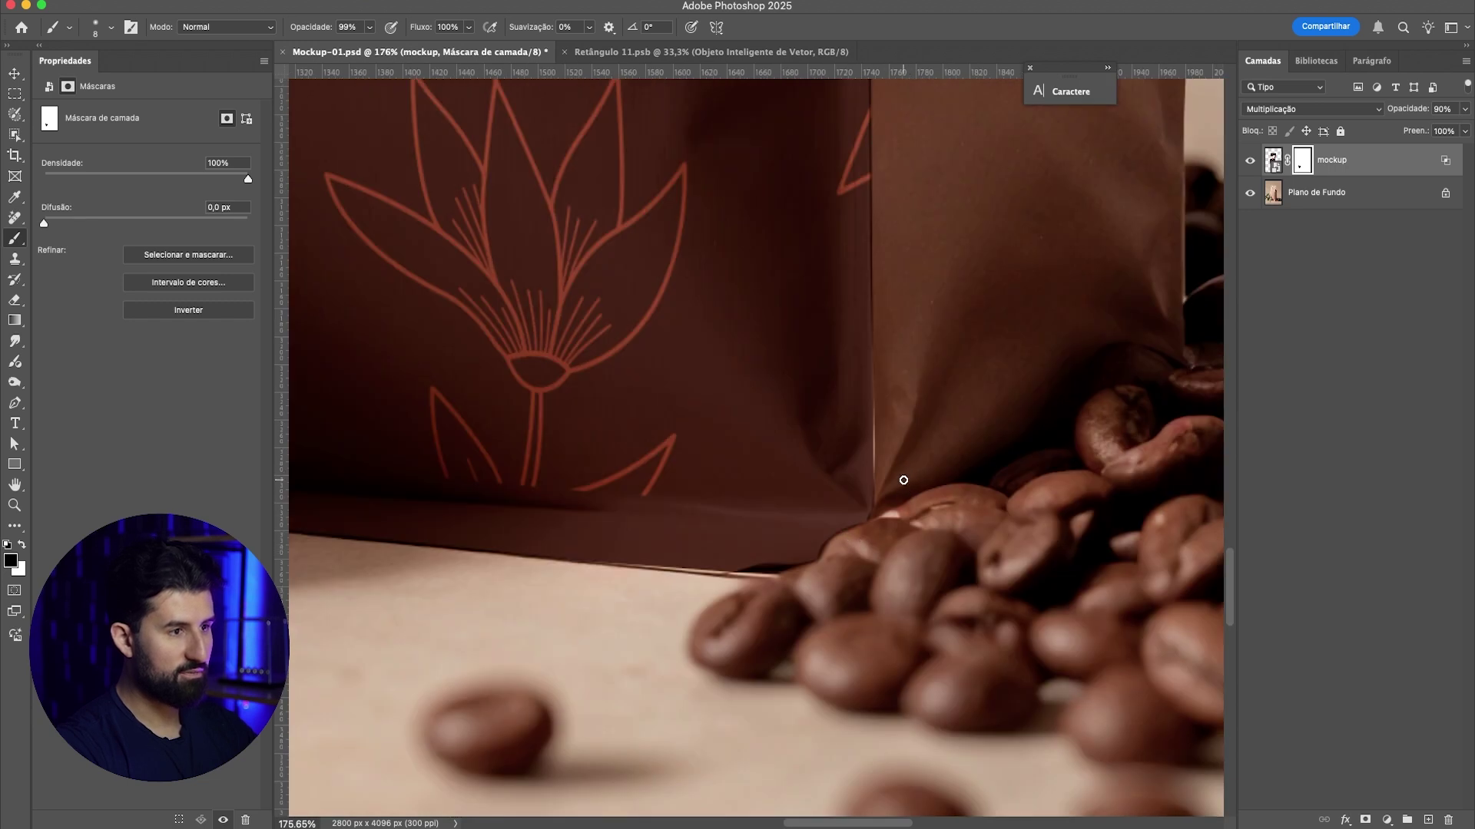
{"action": "scroll", "coordinate": [884, 512], "scroll_direction": "down", "scroll_amount": 3}
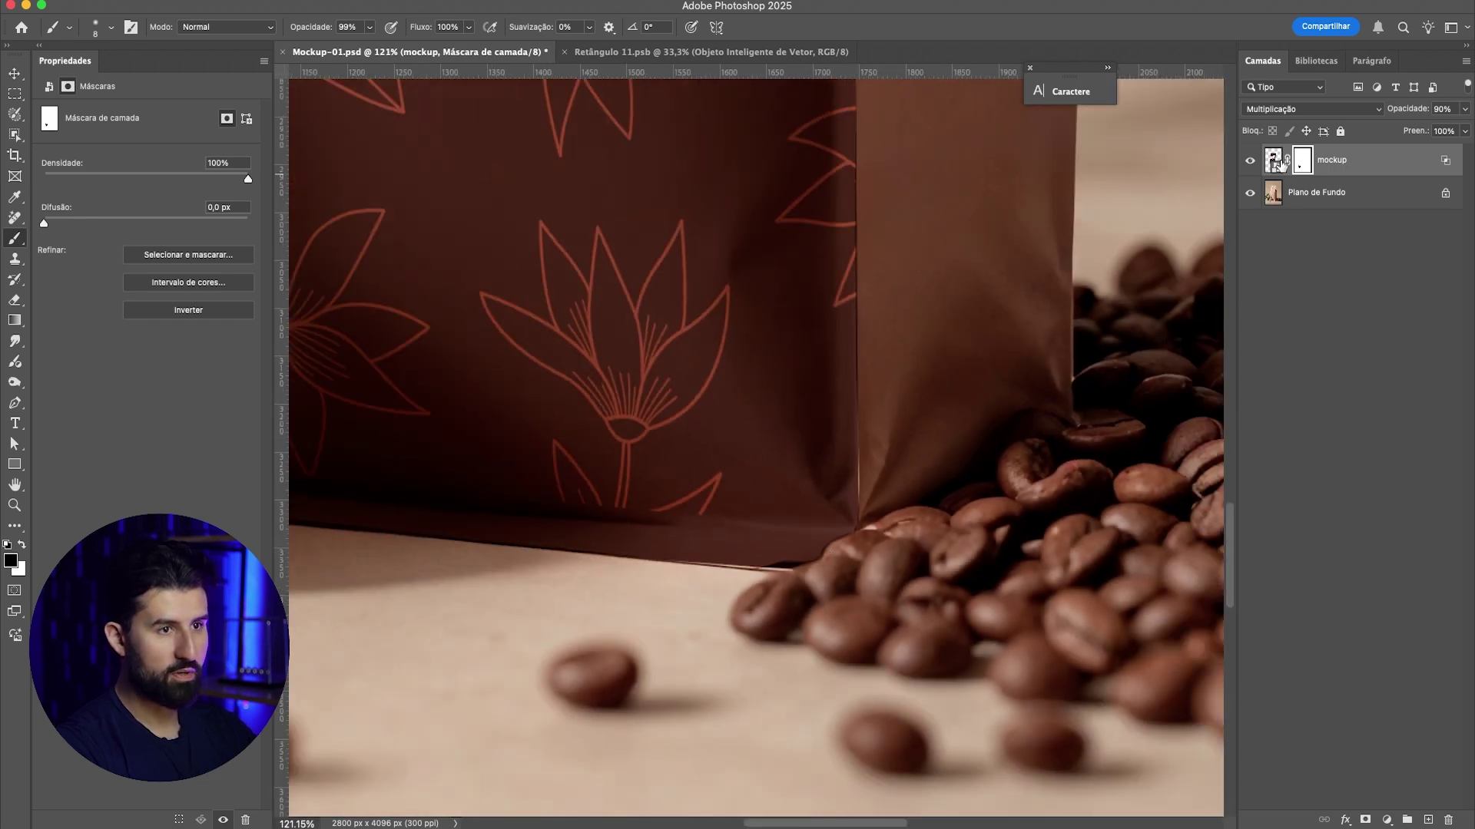
Step: Try to free-transform the mockup layer's smart object with its layer mask linked
{"action": "left_click", "coordinate": [1275, 162]}
{"action": "key", "text": "v"}
{"action": "key", "text": "ctrl+t"}
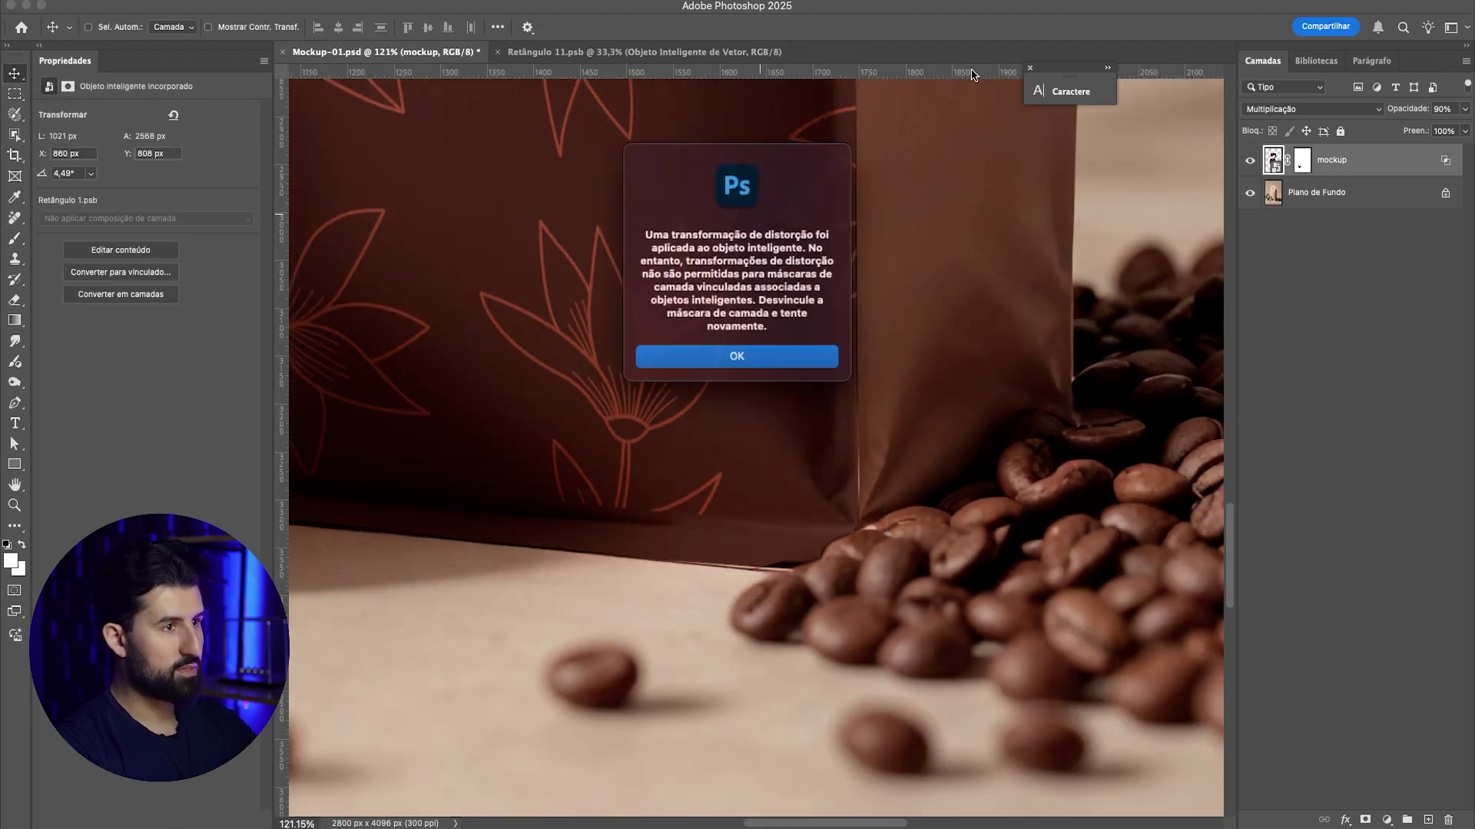
{"action": "left_click", "coordinate": [768, 357]}
{"action": "scroll", "coordinate": [774, 430], "scroll_direction": "down", "scroll_amount": 1}
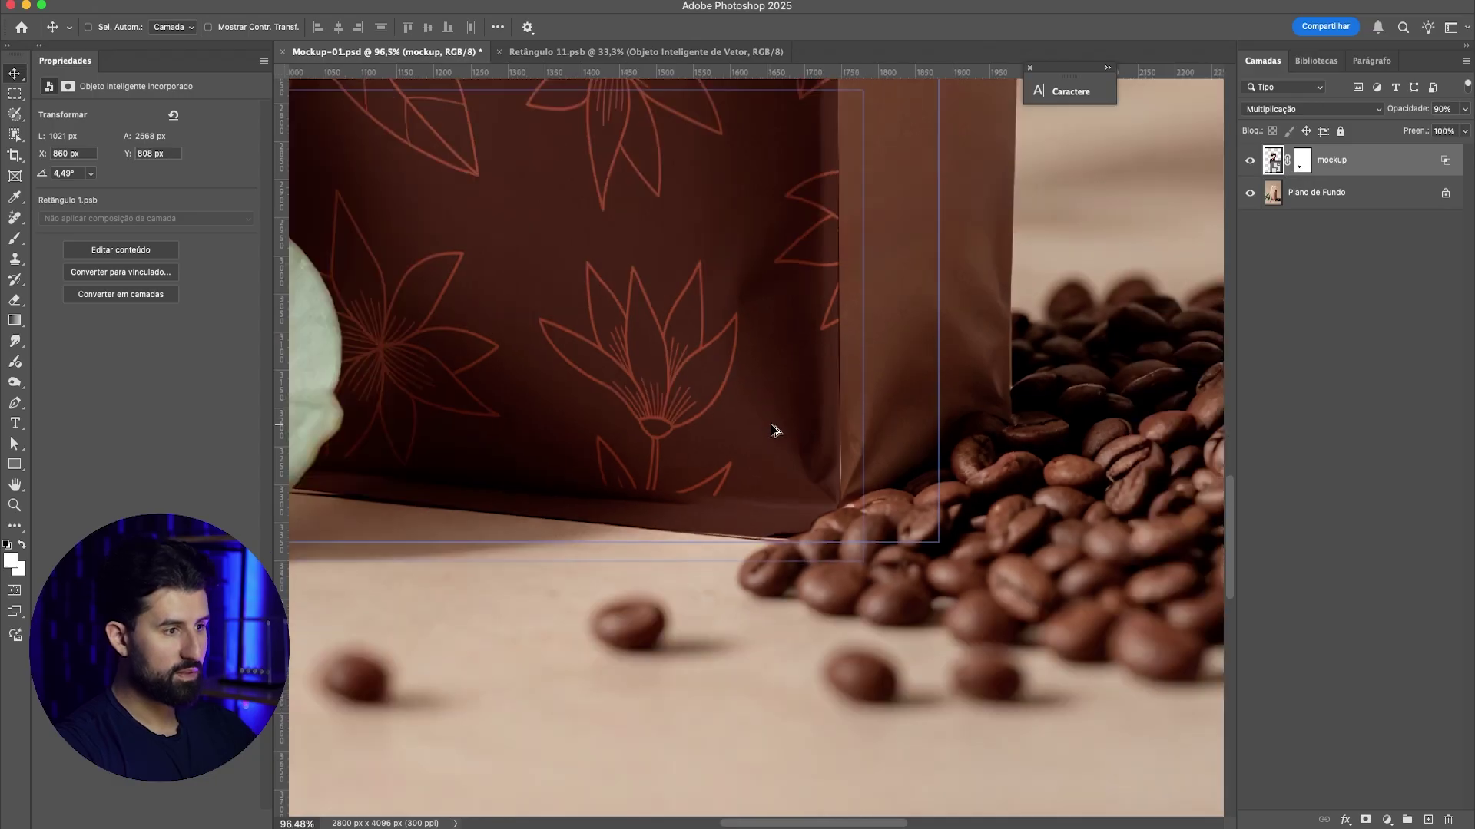
{"action": "scroll", "coordinate": [774, 430], "scroll_direction": "down", "scroll_amount": 3}
{"action": "left_click", "coordinate": [757, 359]}
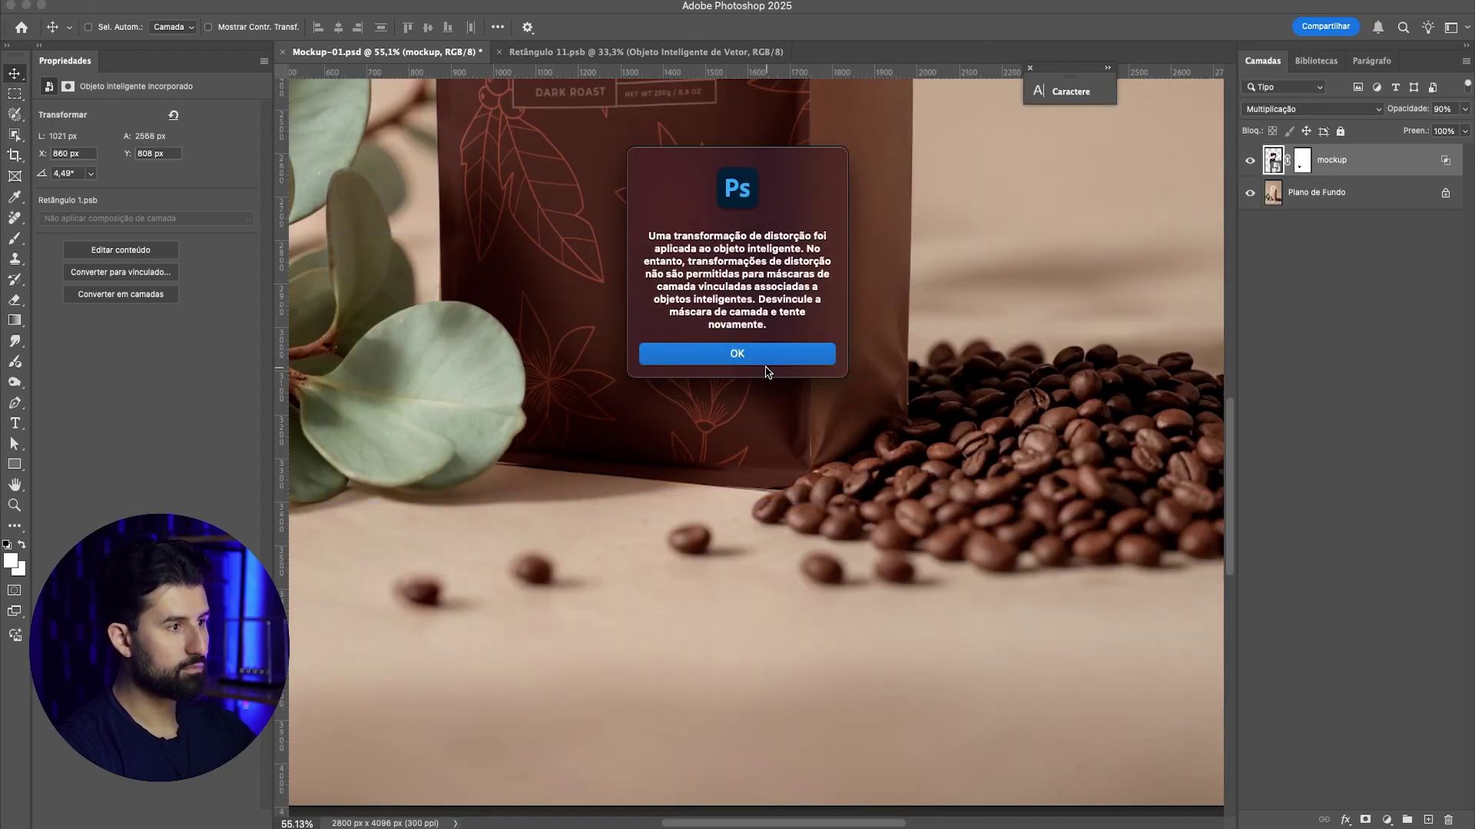
{"action": "left_click", "coordinate": [773, 355]}
{"action": "scroll", "coordinate": [774, 503], "scroll_direction": "down", "scroll_amount": 3}
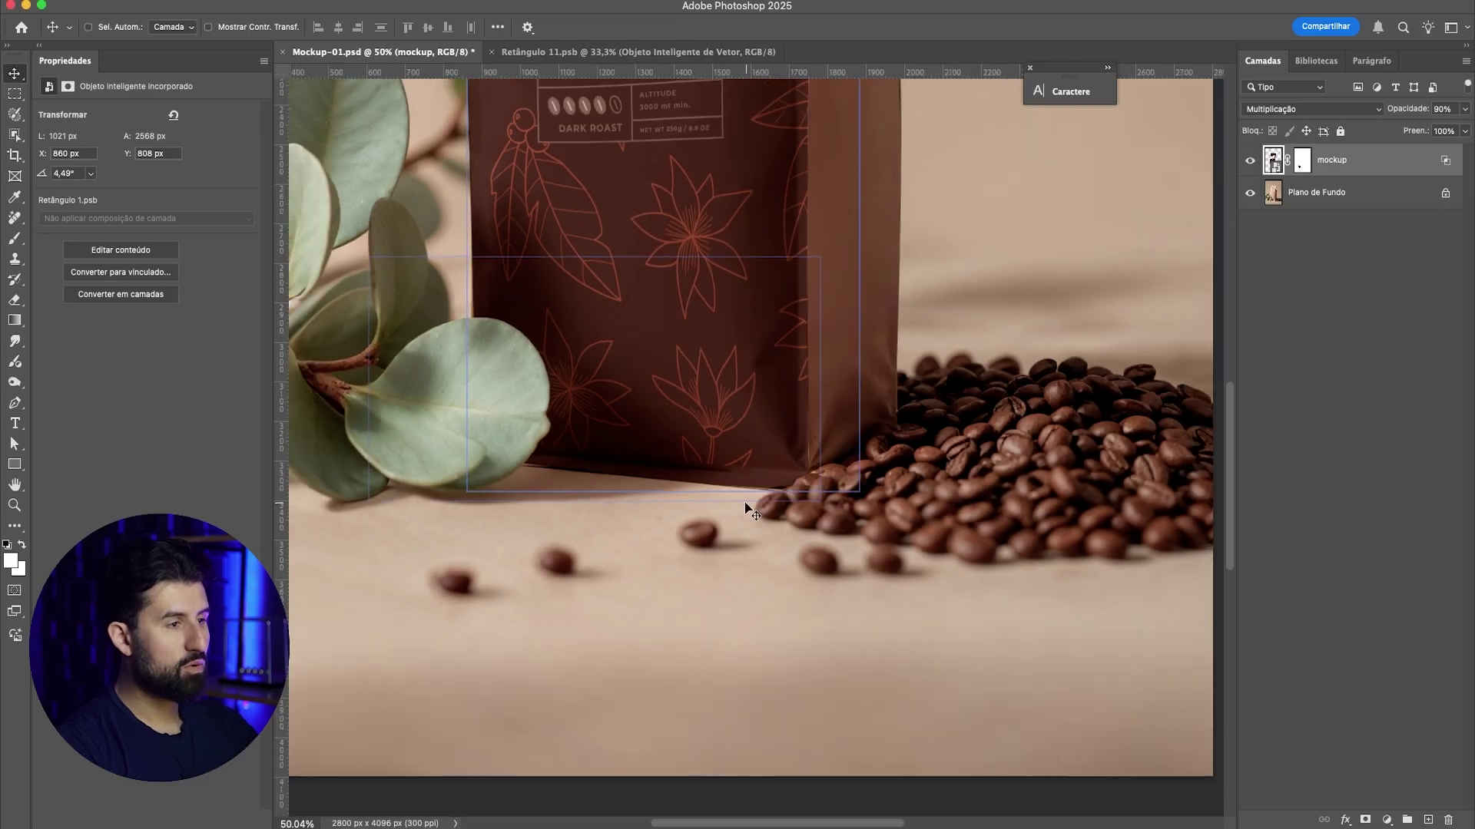
Step: Disable the mockup layer's mask, try Free Transform on the artwork again, and re-enable the mask
{"action": "scroll", "coordinate": [775, 505], "scroll_direction": "up", "scroll_amount": 2}
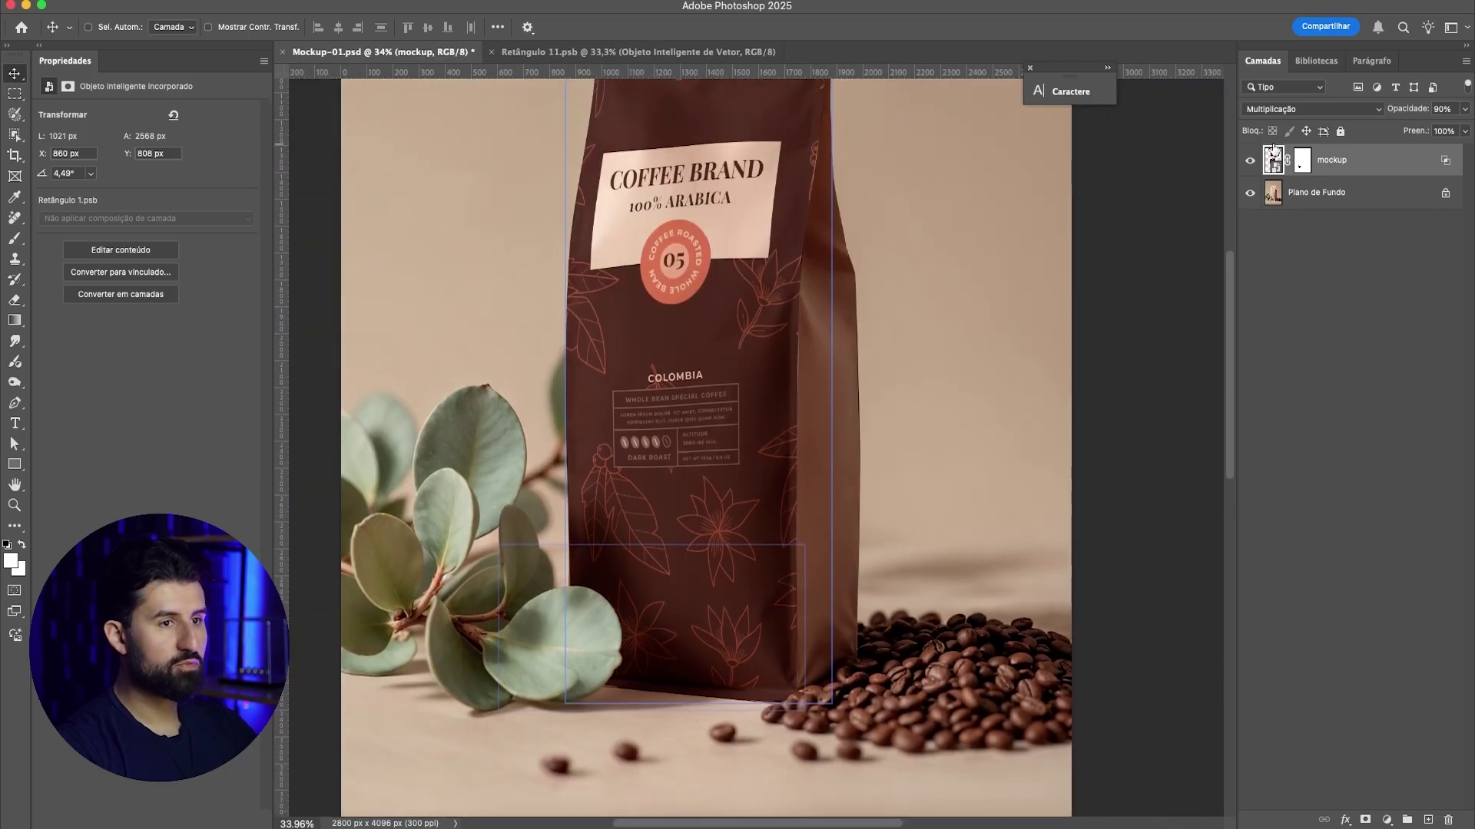
{"action": "scroll", "coordinate": [785, 384], "scroll_direction": "up", "scroll_amount": 4}
{"action": "scroll", "coordinate": [785, 384], "scroll_direction": "down", "scroll_amount": 2}
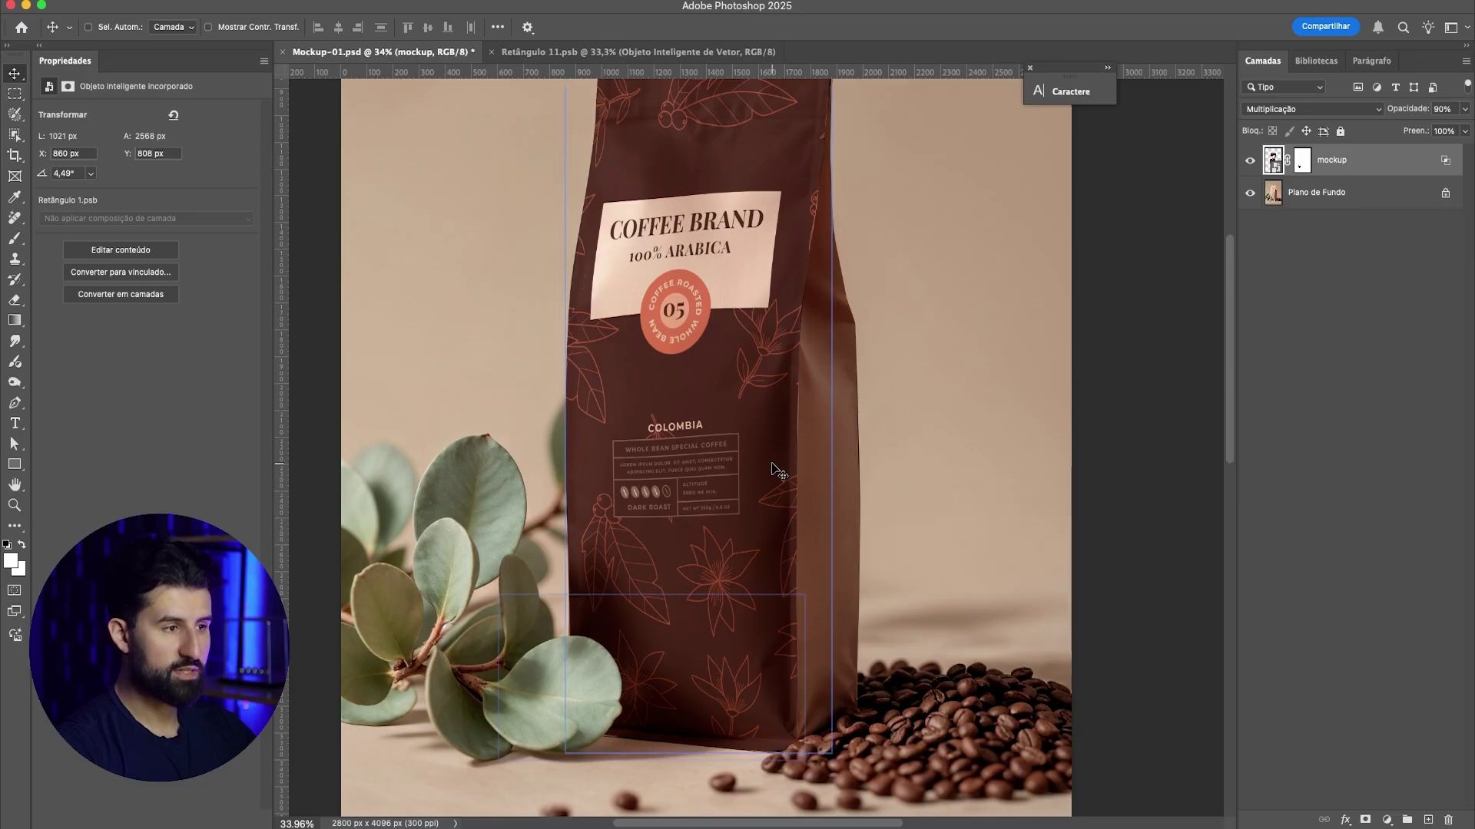
{"action": "scroll", "coordinate": [777, 471], "scroll_direction": "up", "scroll_amount": 1}
{"action": "scroll", "coordinate": [773, 466], "scroll_direction": "up", "scroll_amount": 1}
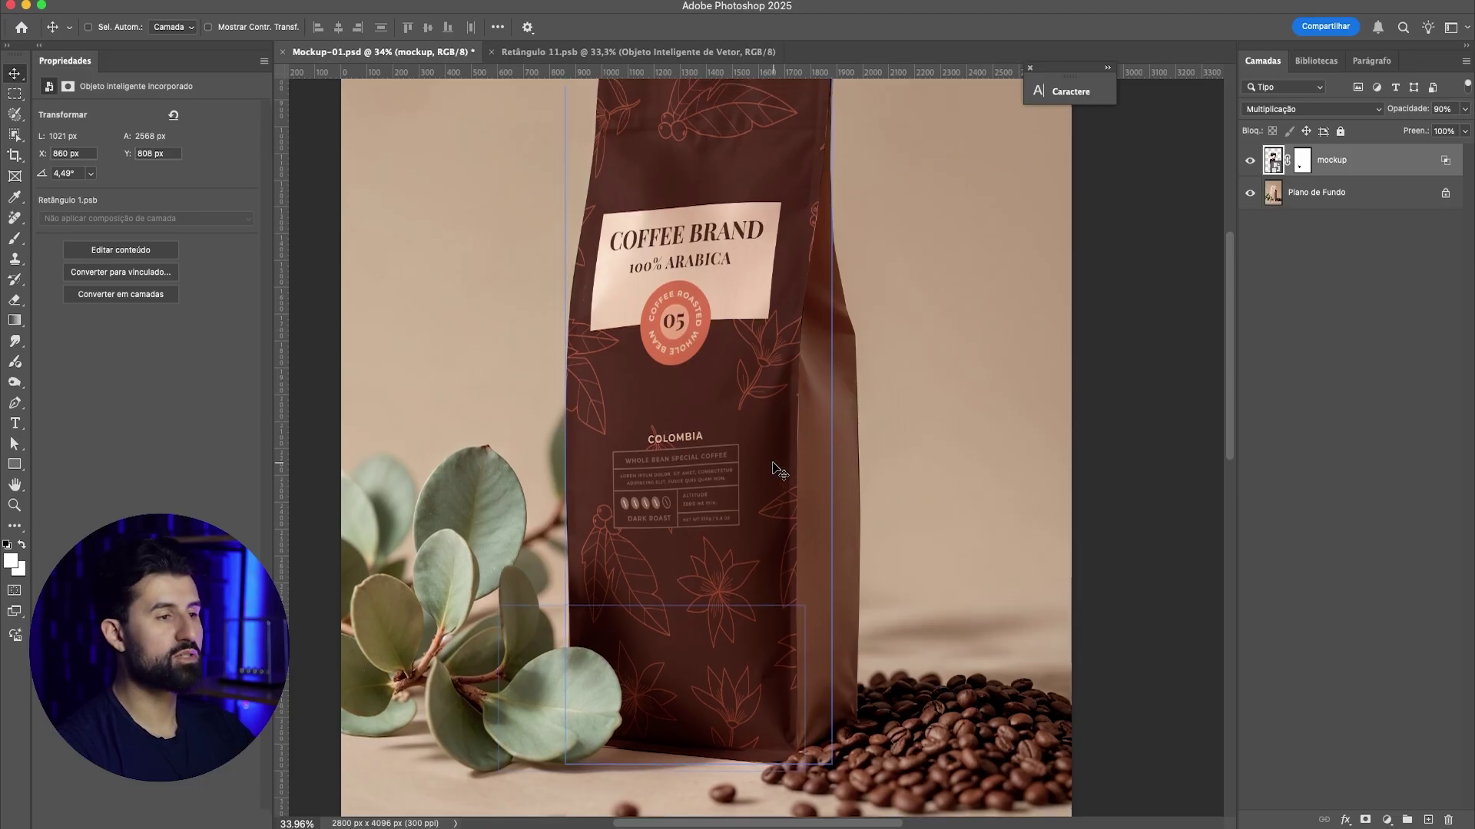
{"action": "left_click", "coordinate": [1302, 164], "text": "shift"}
{"action": "key", "text": "super+t"}
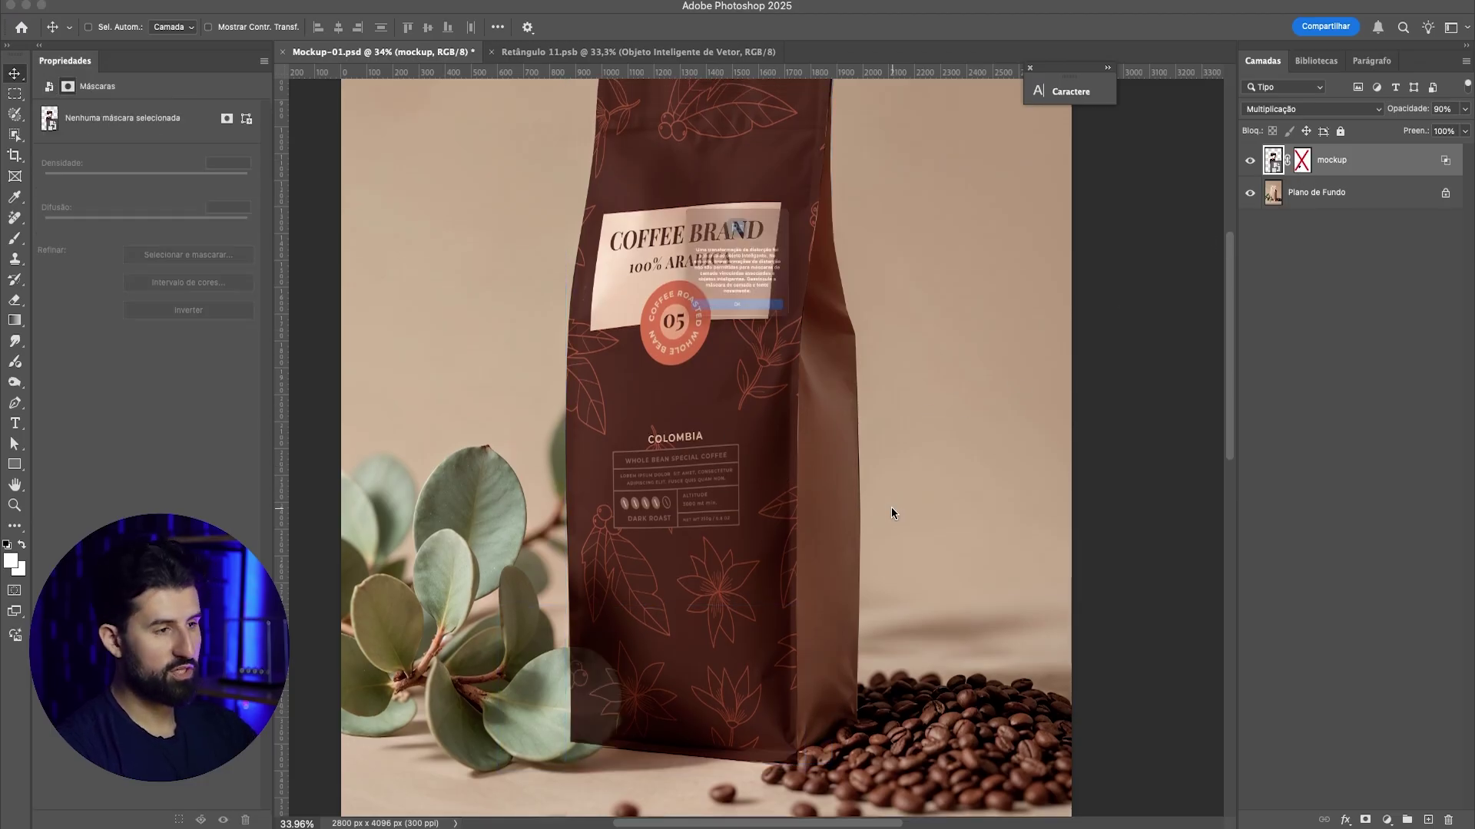
{"action": "left_click", "coordinate": [803, 352]}
{"action": "left_click", "coordinate": [1301, 166], "text": "shift"}
Step: Try deleting the mockup layer's mask to free-transform the artwork, and undo the mask deletion
{"action": "right_click", "coordinate": [1302, 169]}
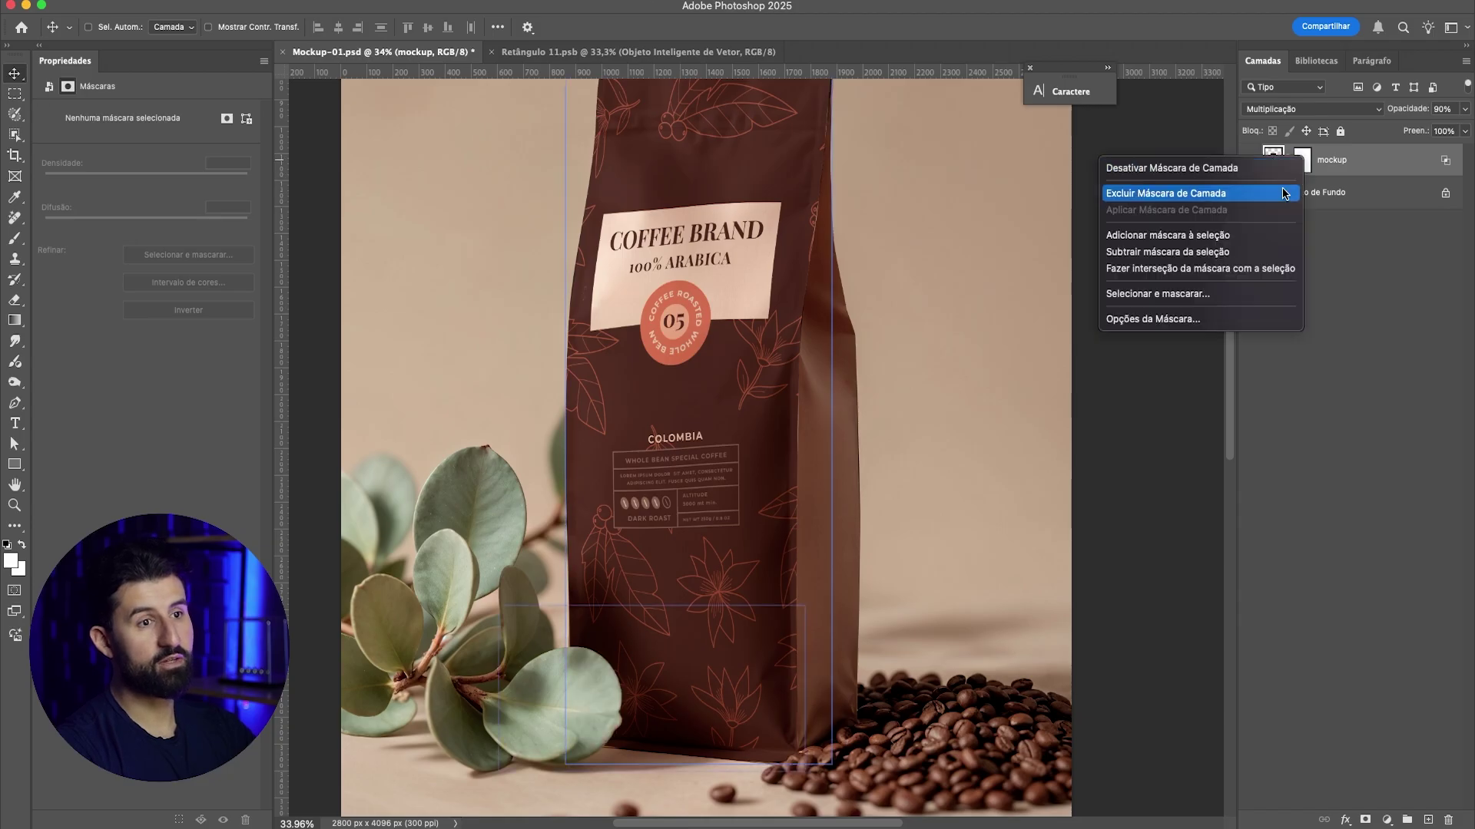
{"action": "left_click", "coordinate": [1261, 196]}
{"action": "key", "text": "super+t"}
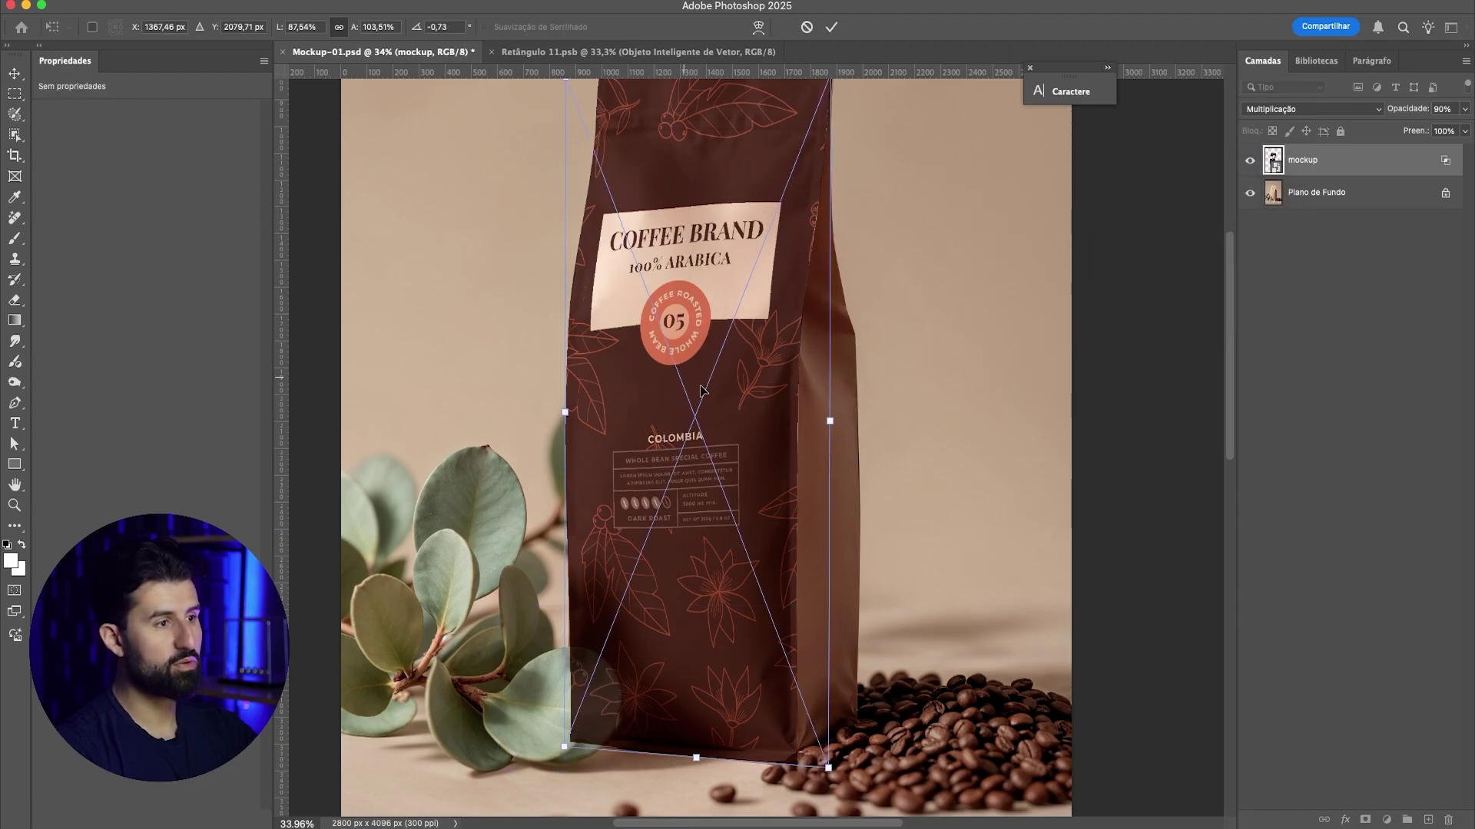
{"action": "left_click", "coordinate": [831, 28]}
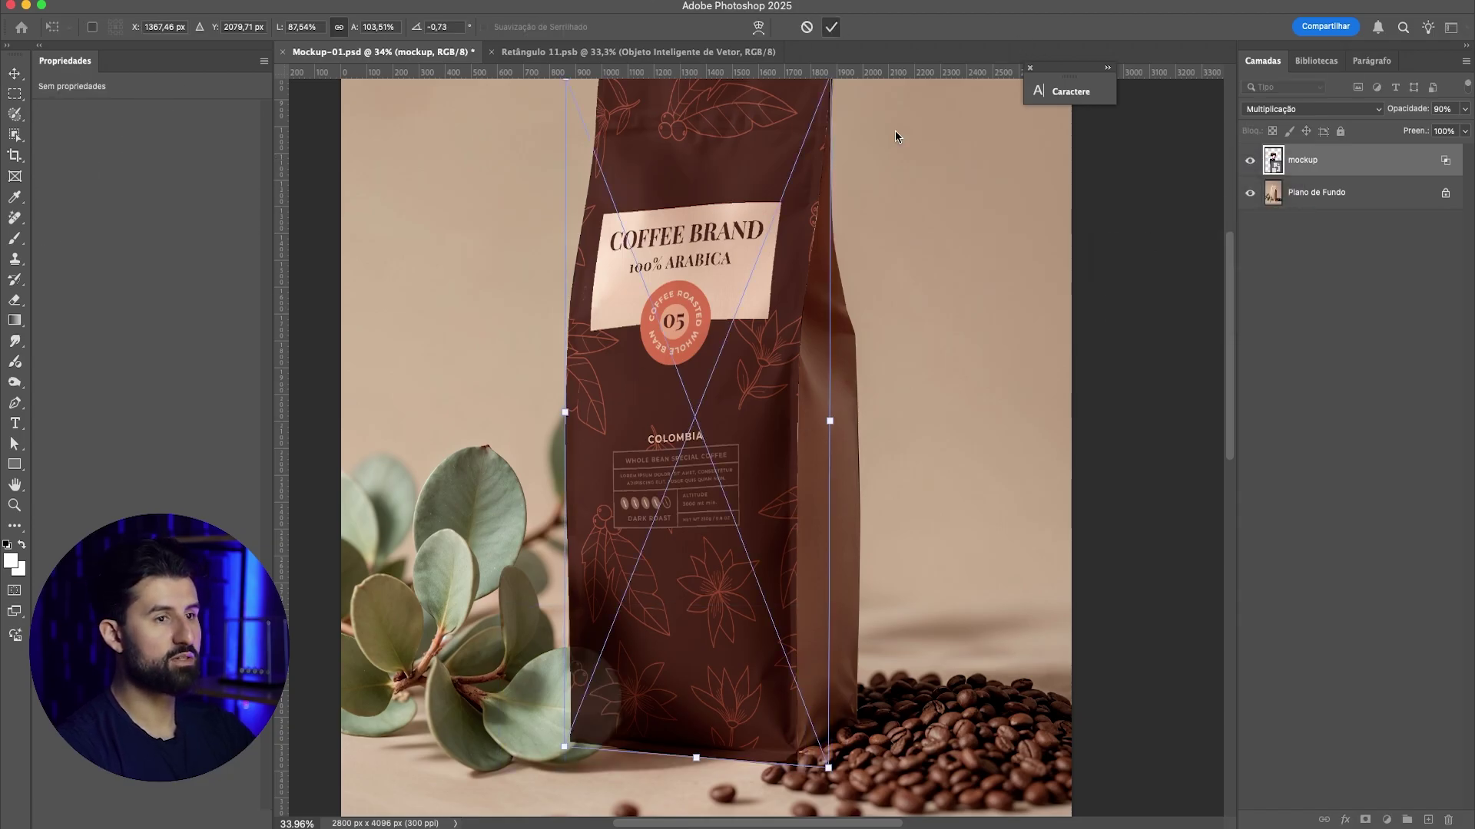
{"action": "key", "text": "super+z"}
{"action": "scroll", "coordinate": [559, 561], "scroll_direction": "down", "scroll_amount": 2}
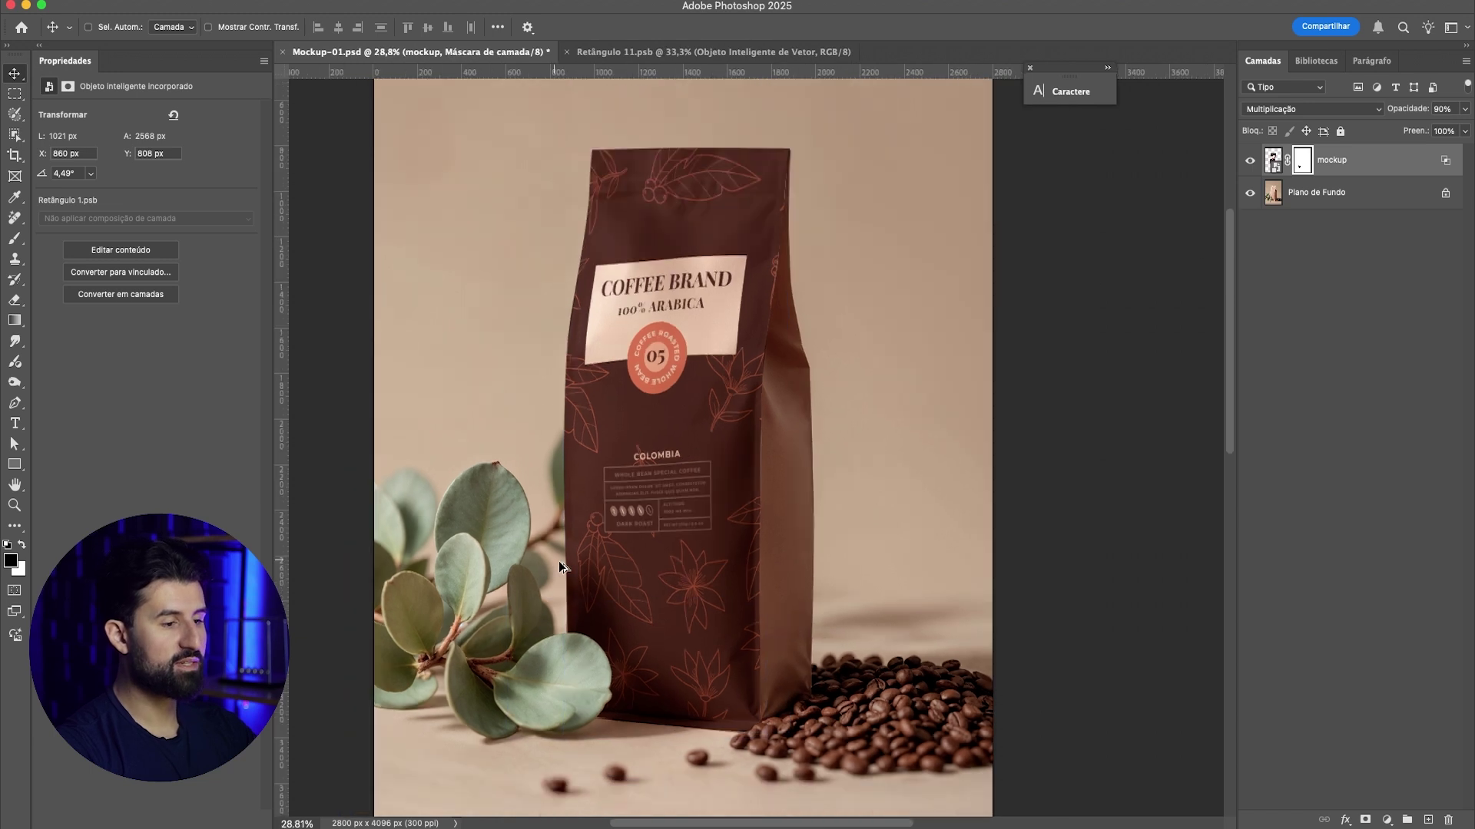
{"action": "scroll", "coordinate": [559, 561], "scroll_direction": "up", "scroll_amount": 1}
{"action": "scroll", "coordinate": [793, 539], "scroll_direction": "up", "scroll_amount": 2}
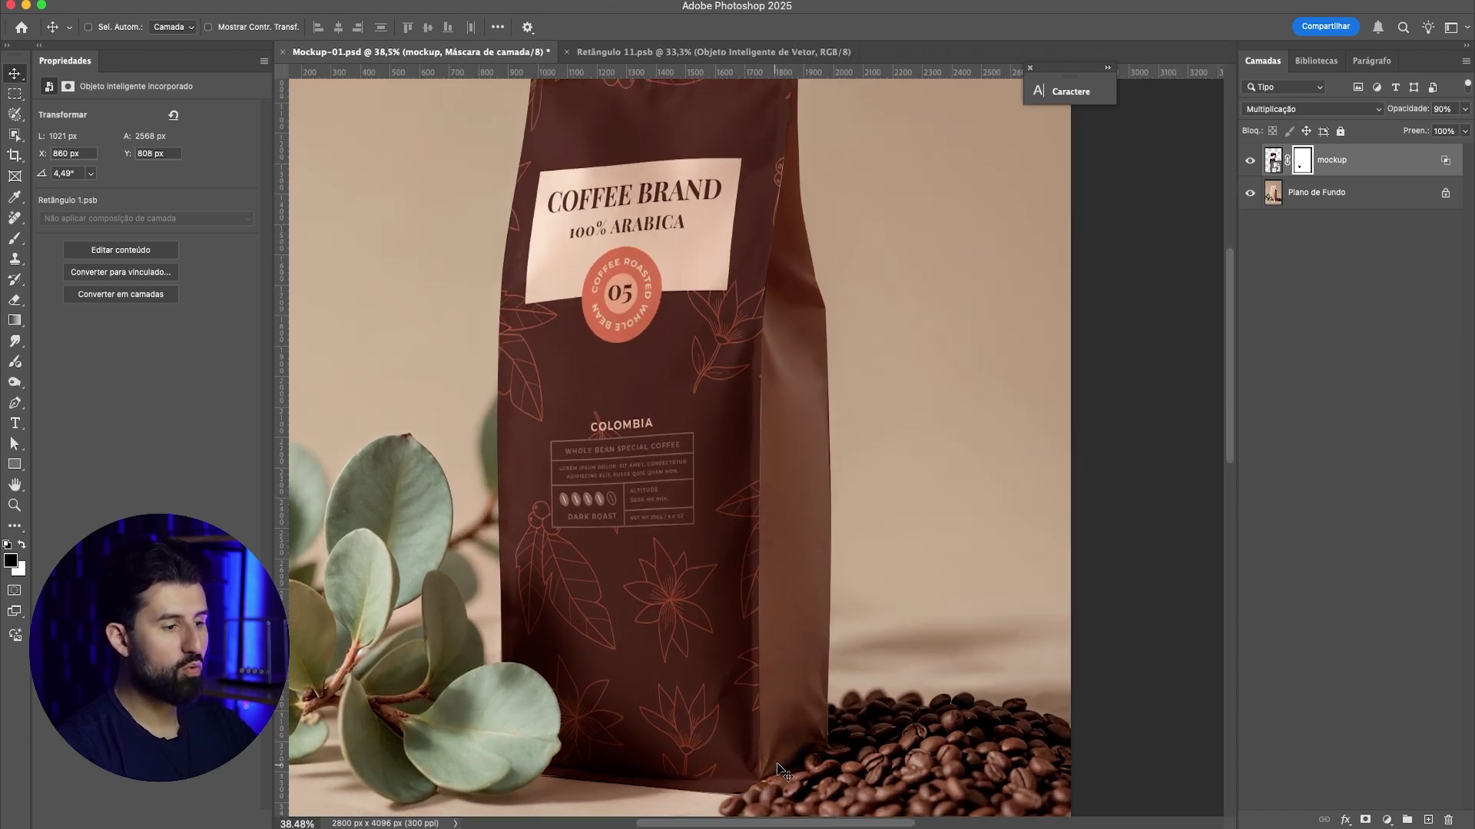
Step: Trace the bag's side panel as a closed path with the Pen tool, from the top corner down along the coffee beans
{"action": "scroll", "coordinate": [791, 338], "scroll_direction": "up", "scroll_amount": 1}
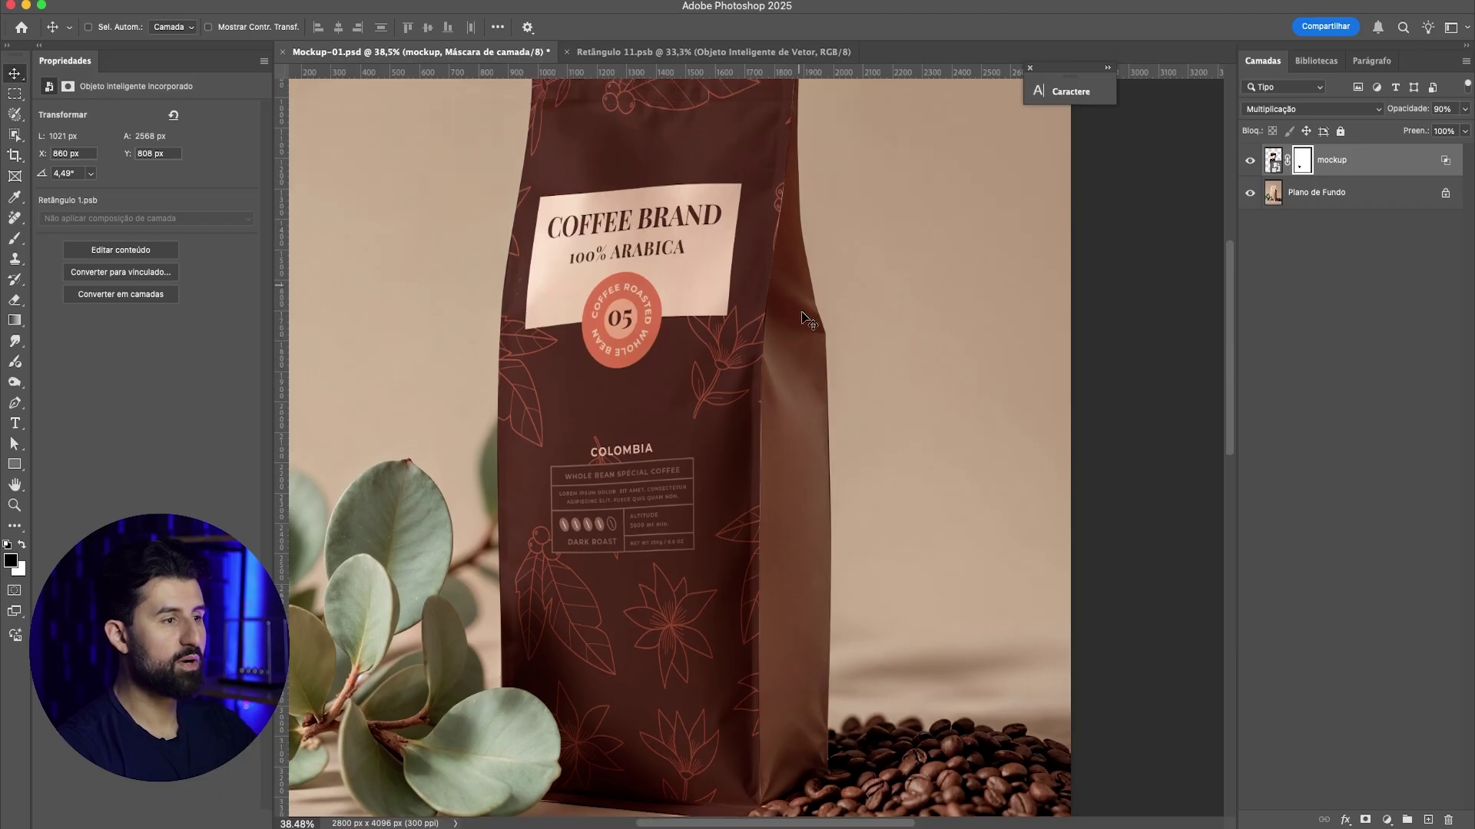
{"action": "scroll", "coordinate": [789, 344], "scroll_direction": "down", "scroll_amount": 1}
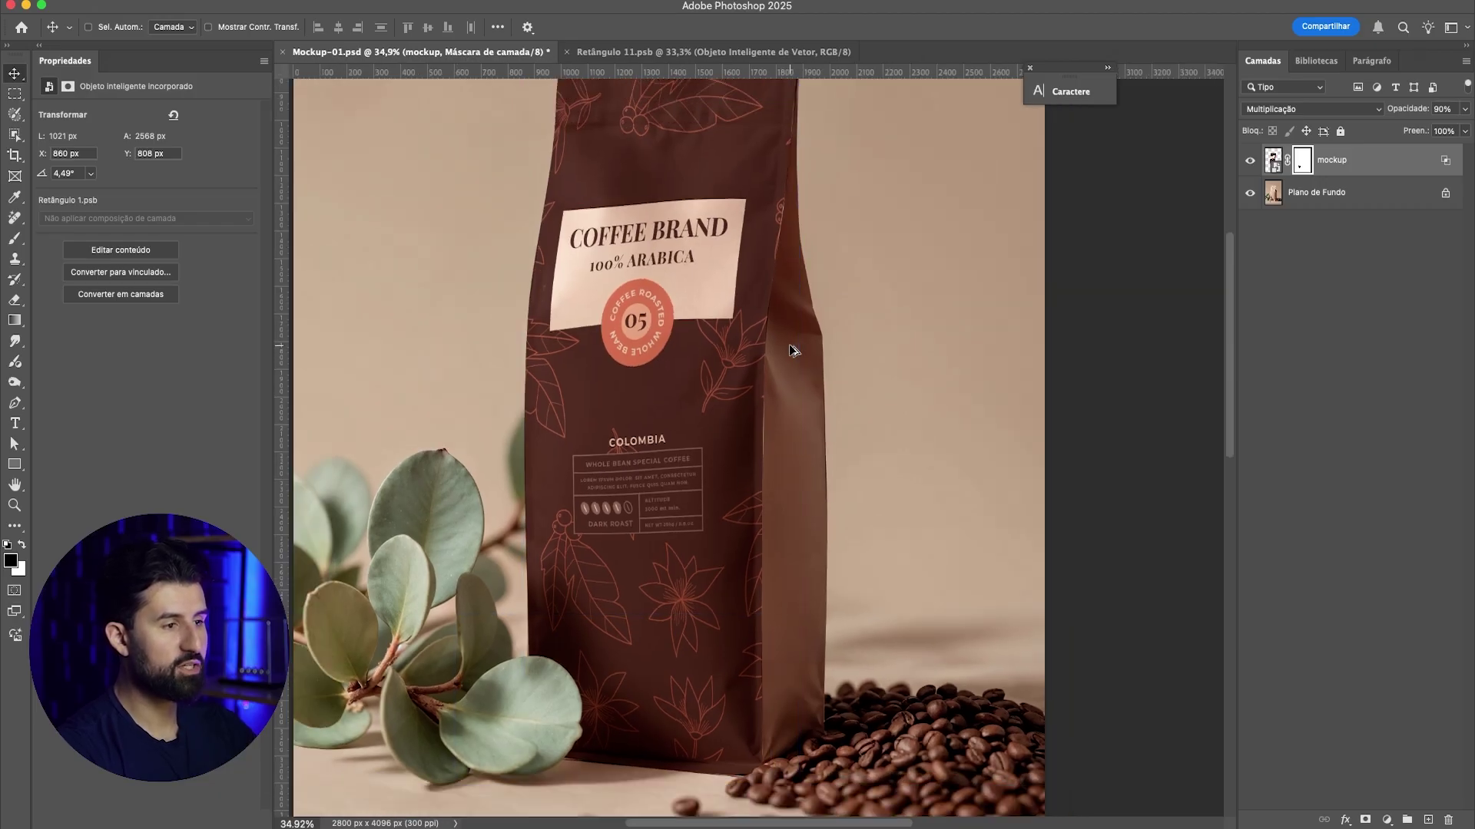
{"action": "scroll", "coordinate": [790, 344], "scroll_direction": "down", "scroll_amount": 2}
{"action": "left_click", "coordinate": [14, 402]}
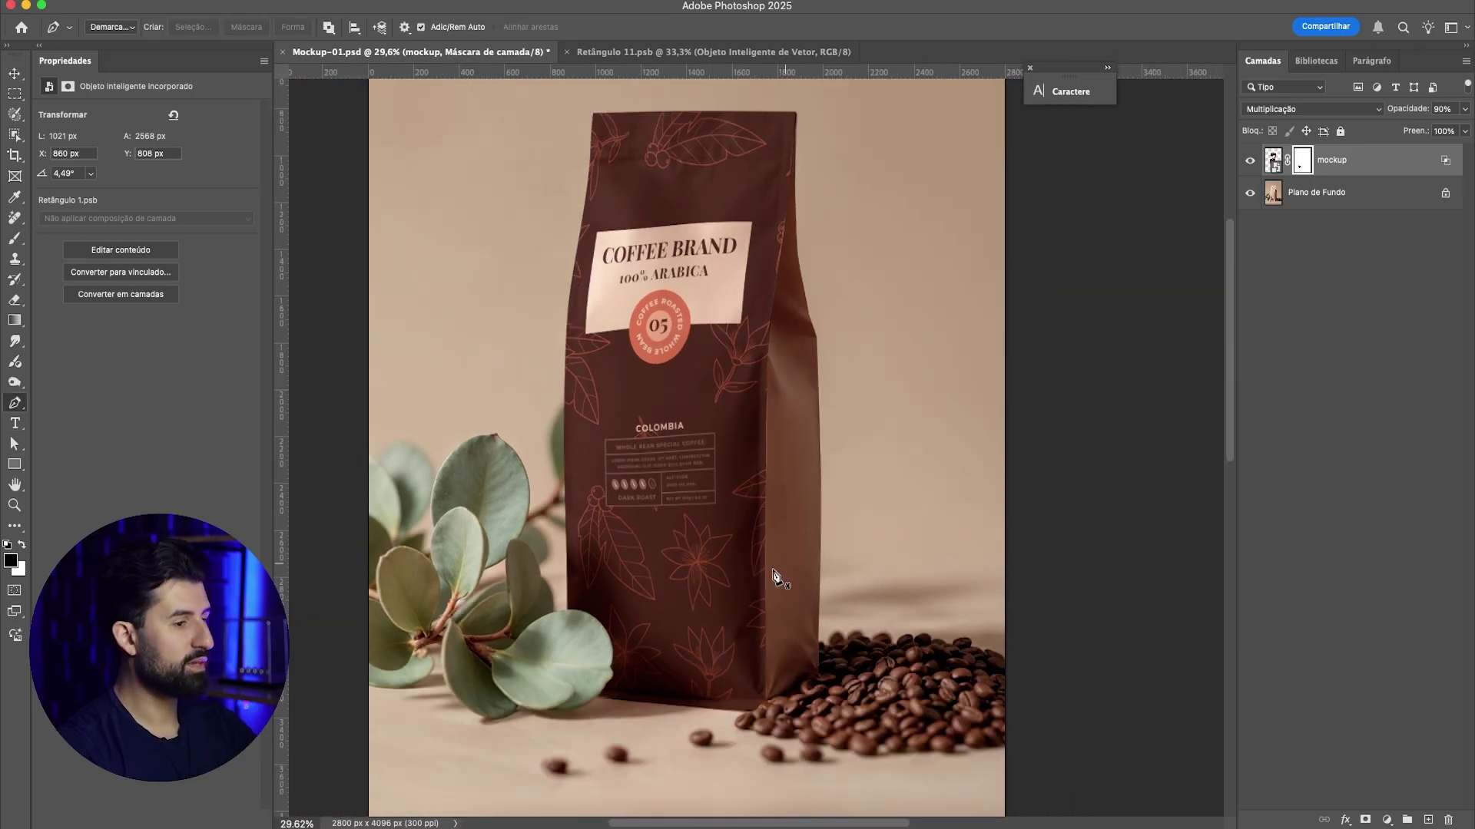
{"action": "scroll", "coordinate": [795, 700], "scroll_direction": "up", "scroll_amount": 5}
{"action": "scroll", "coordinate": [795, 700], "scroll_direction": "up", "scroll_amount": 10}
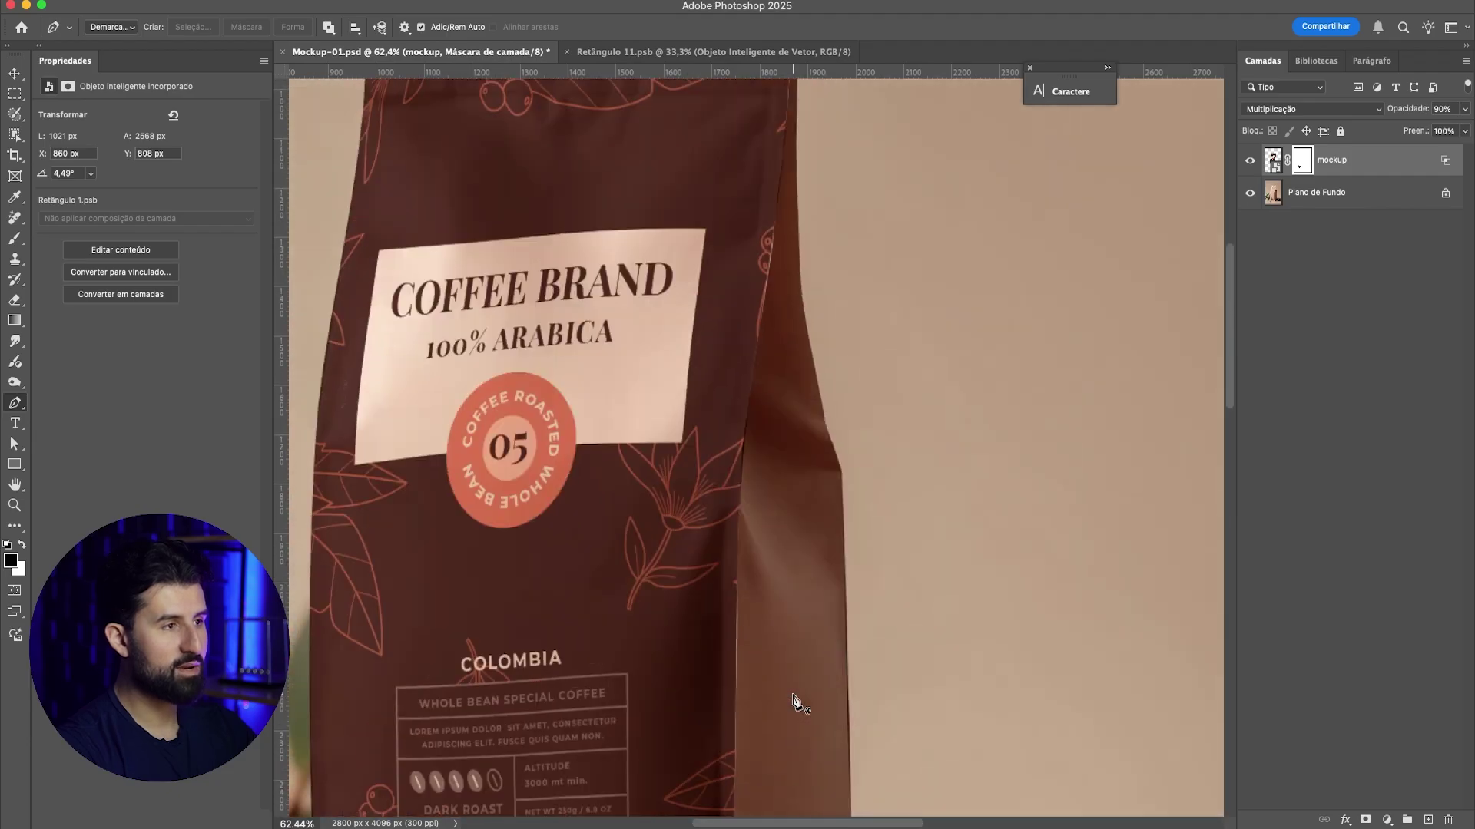
{"action": "scroll", "coordinate": [797, 138], "scroll_direction": "up", "scroll_amount": 8}
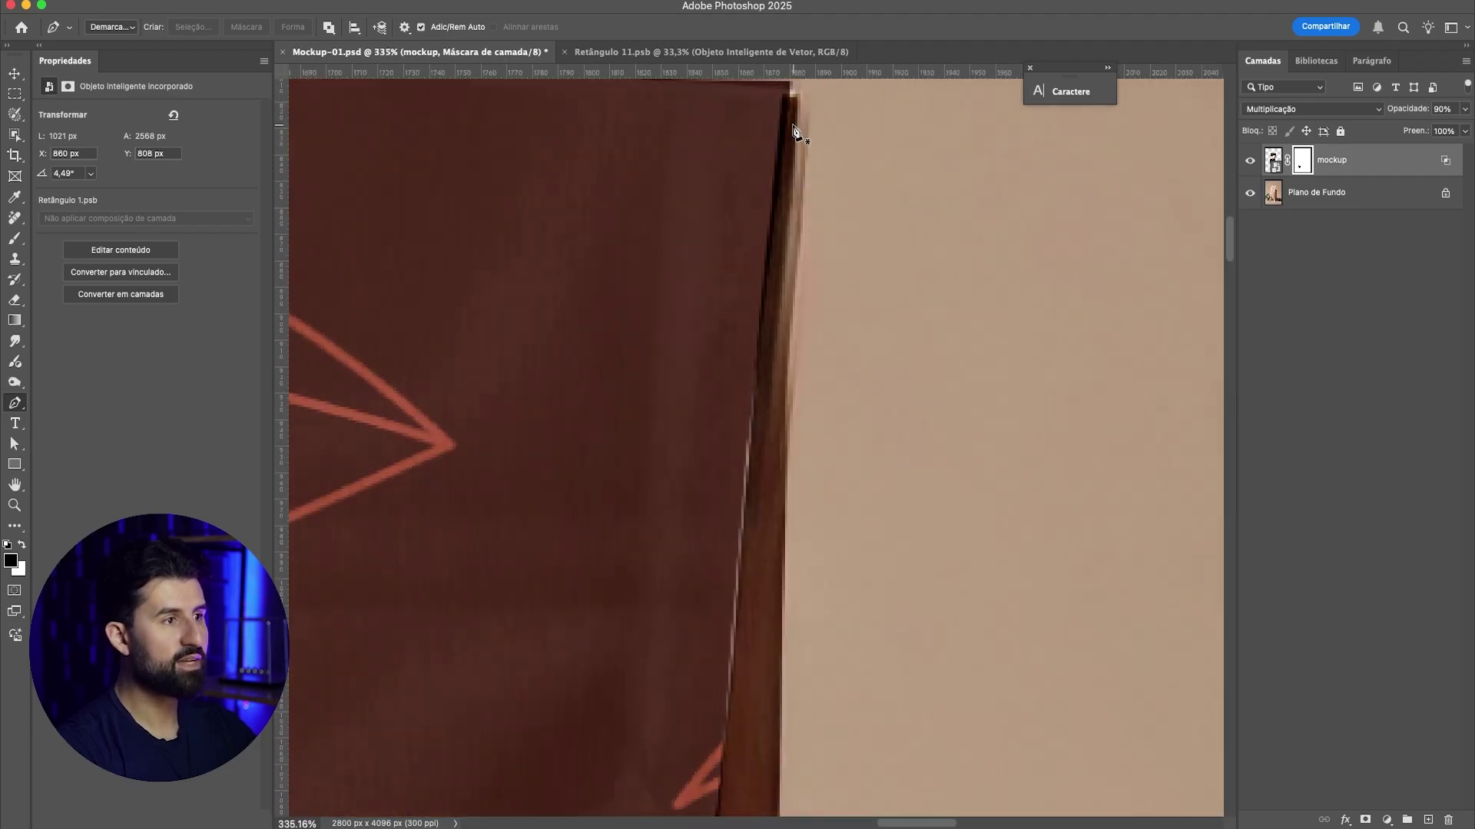
{"action": "scroll", "coordinate": [794, 134], "scroll_direction": "up", "scroll_amount": 1}
{"action": "left_click", "coordinate": [789, 121]}
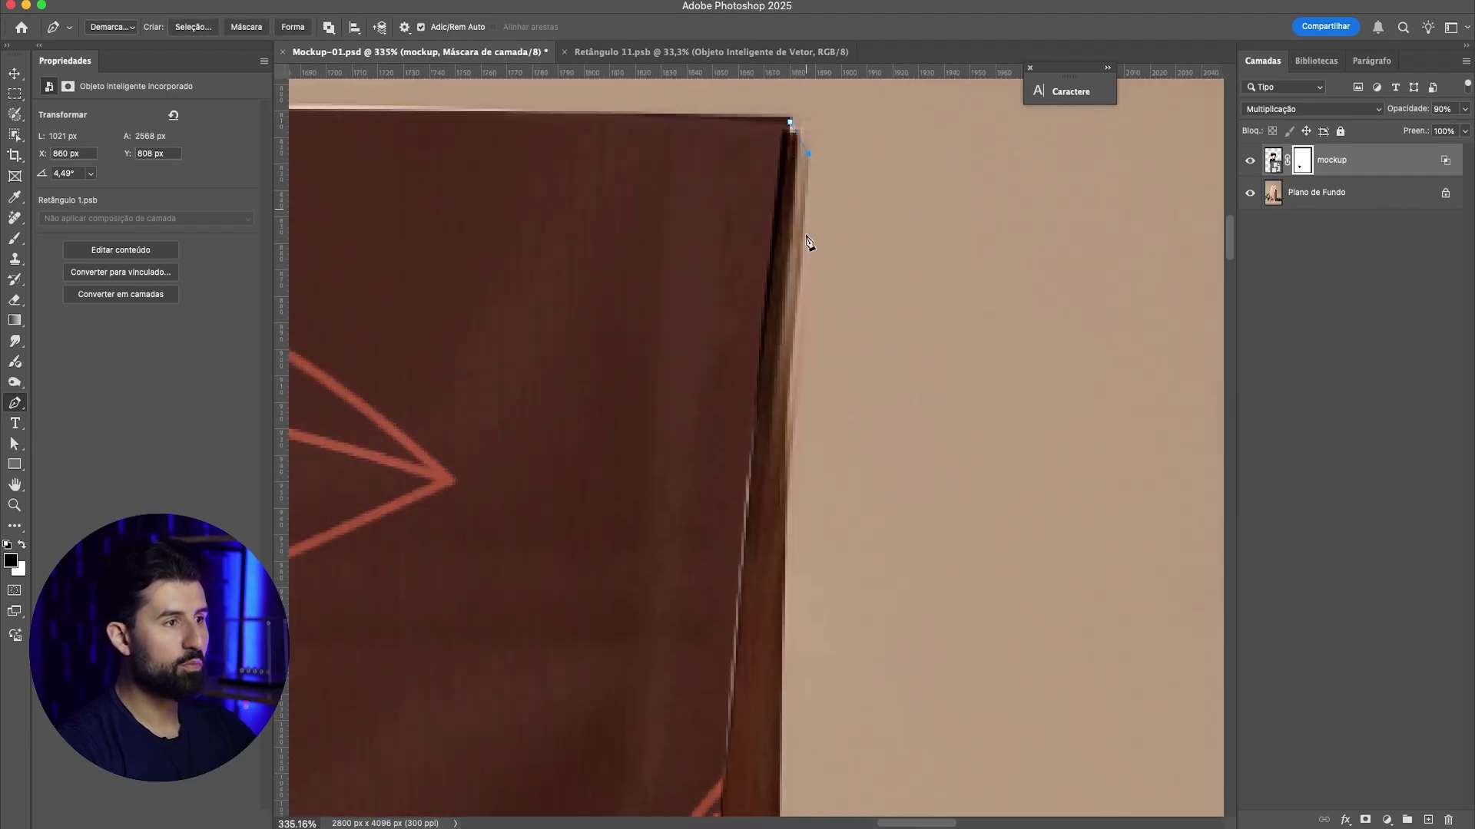
{"action": "scroll", "coordinate": [807, 284], "scroll_direction": "down", "scroll_amount": 5}
{"action": "scroll", "coordinate": [784, 250], "scroll_direction": "down", "scroll_amount": 8}
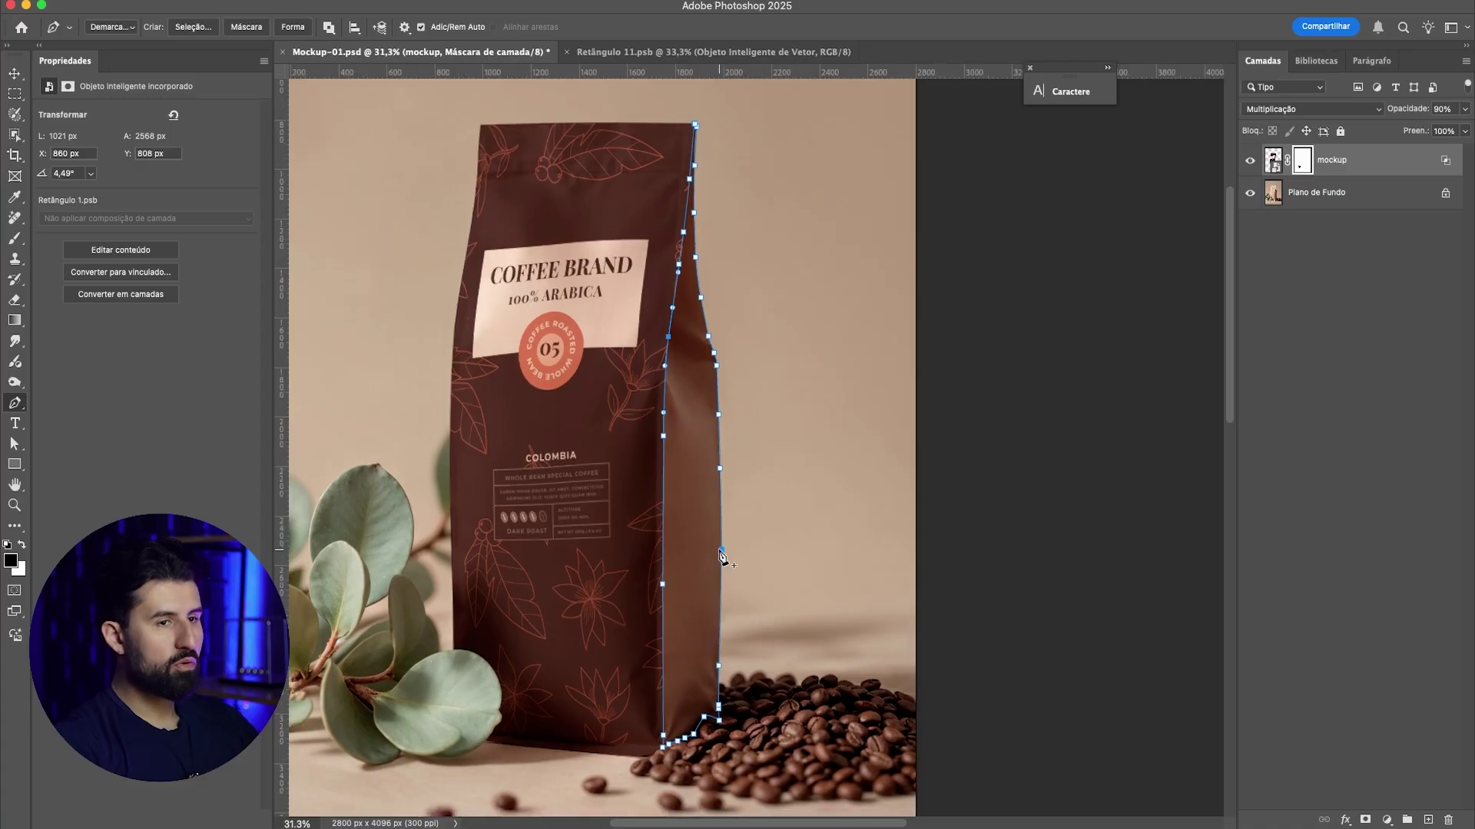
{"action": "scroll", "coordinate": [616, 489], "scroll_direction": "up", "scroll_amount": 1}
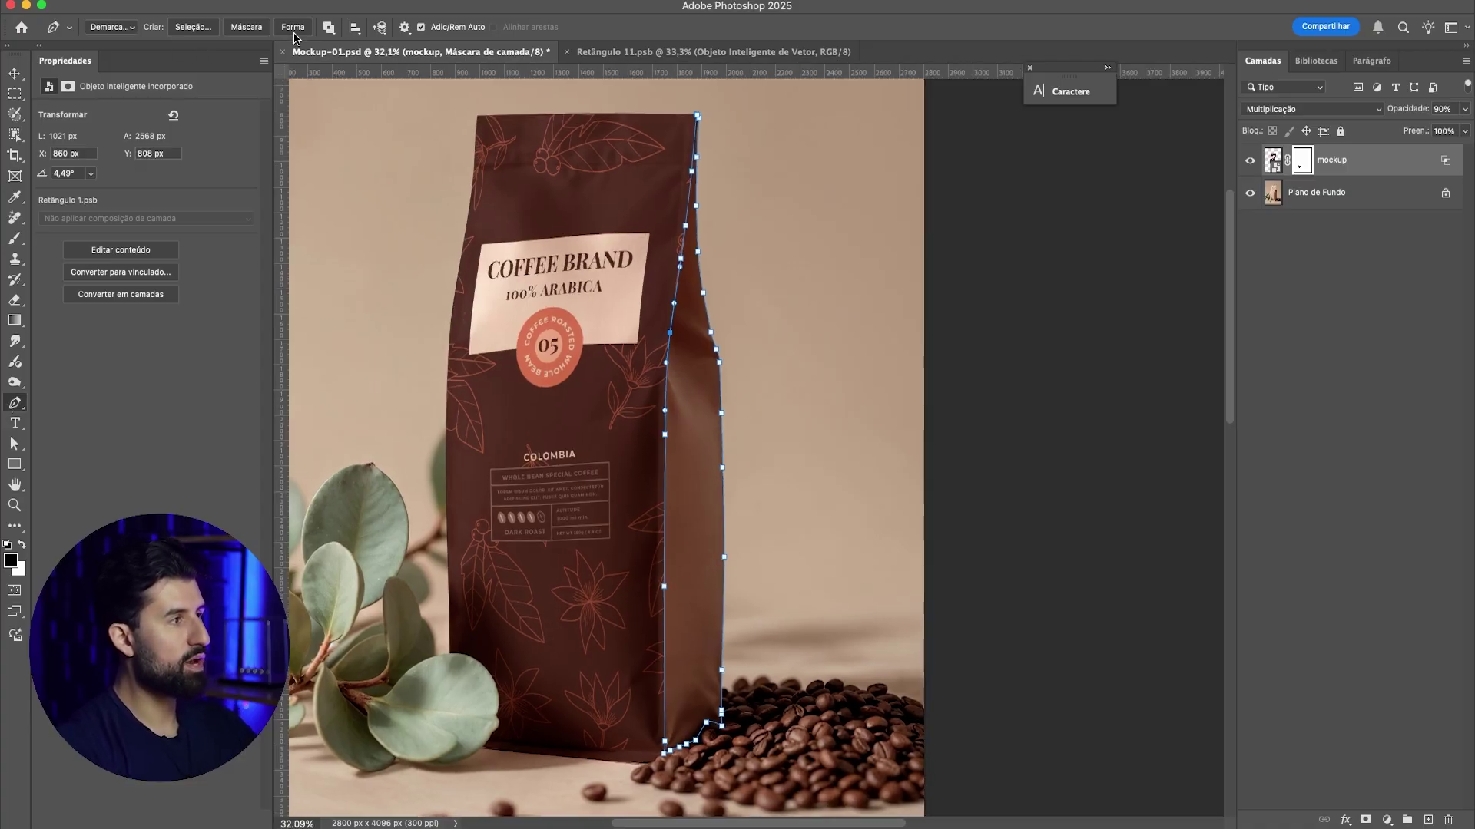
Step: Convert the side panel path into a shape and fill it with the coral colour sampled from the round badge
{"action": "left_click", "coordinate": [294, 34]}
{"action": "scroll", "coordinate": [947, 415], "scroll_direction": "down", "scroll_amount": 1}
{"action": "scroll", "coordinate": [628, 374], "scroll_direction": "up", "scroll_amount": 1}
{"action": "double_click", "coordinate": [1274, 160]}
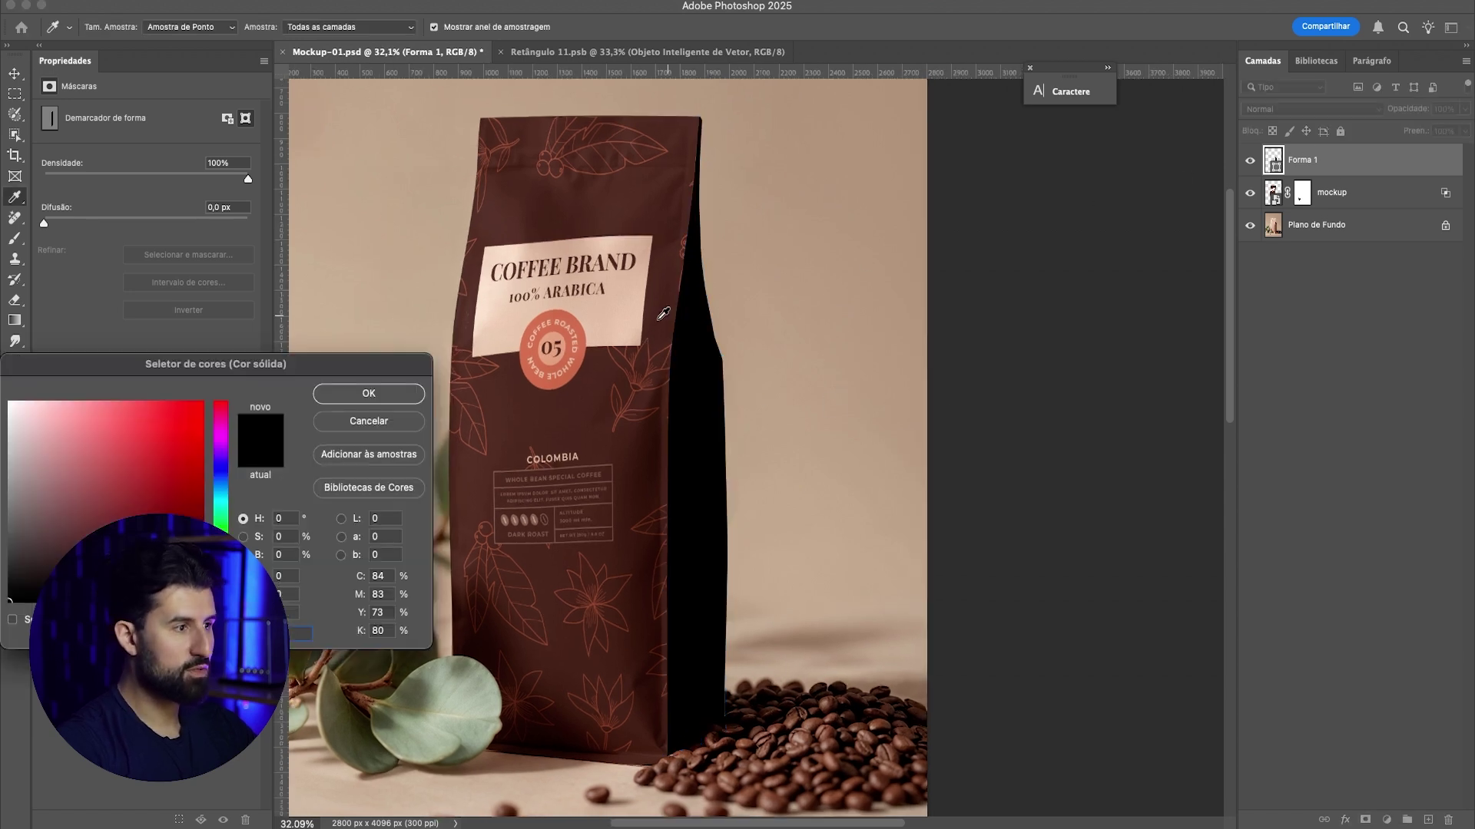
{"action": "left_click", "coordinate": [579, 341]}
{"action": "left_click", "coordinate": [394, 401]}
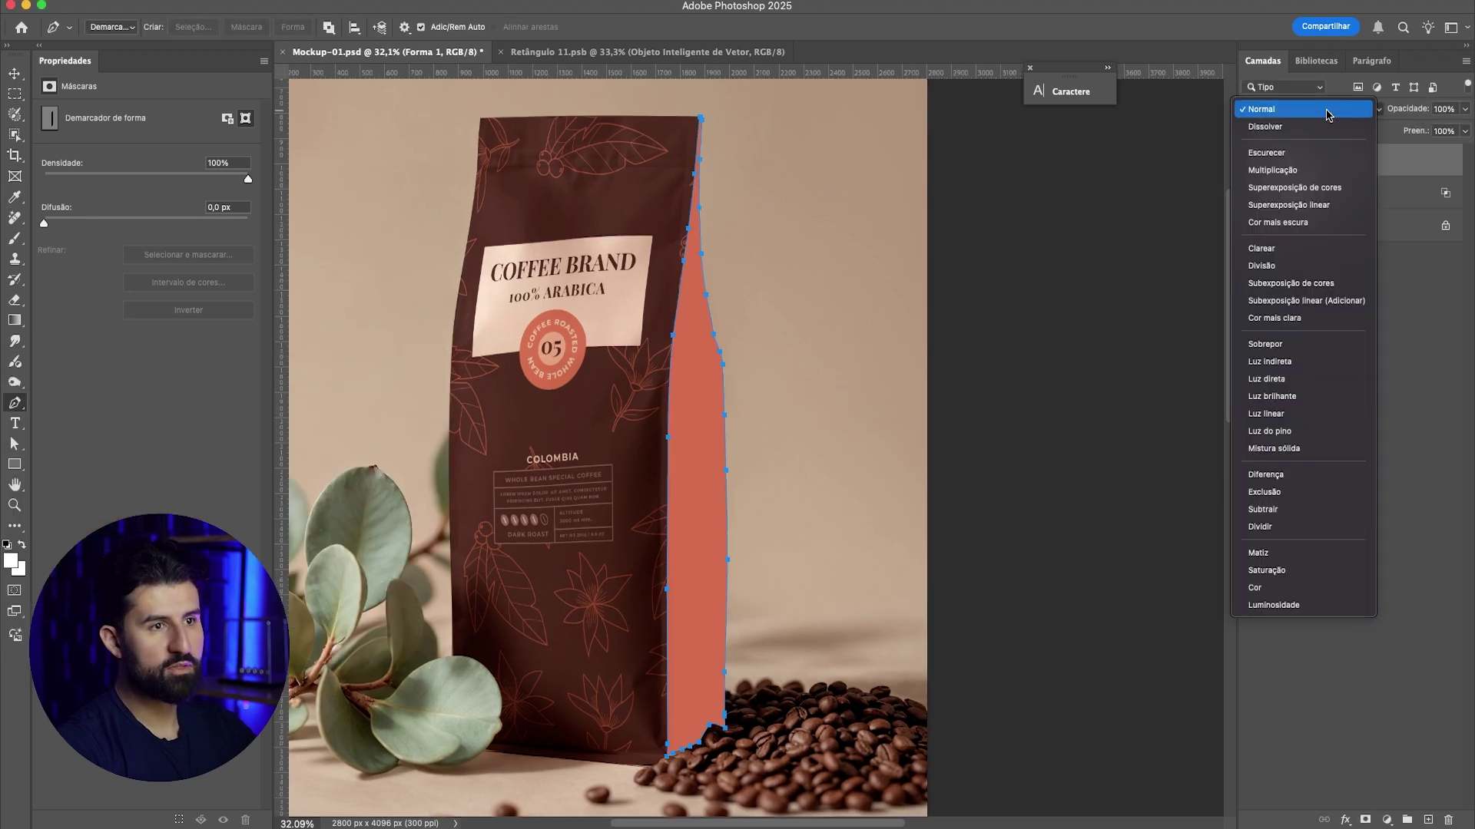
Step: Set the side panel shape to Multiply and split its Blend If current-layer white slider to 71 / 255
{"action": "left_click", "coordinate": [1329, 108]}
{"action": "left_click", "coordinate": [1313, 171]}
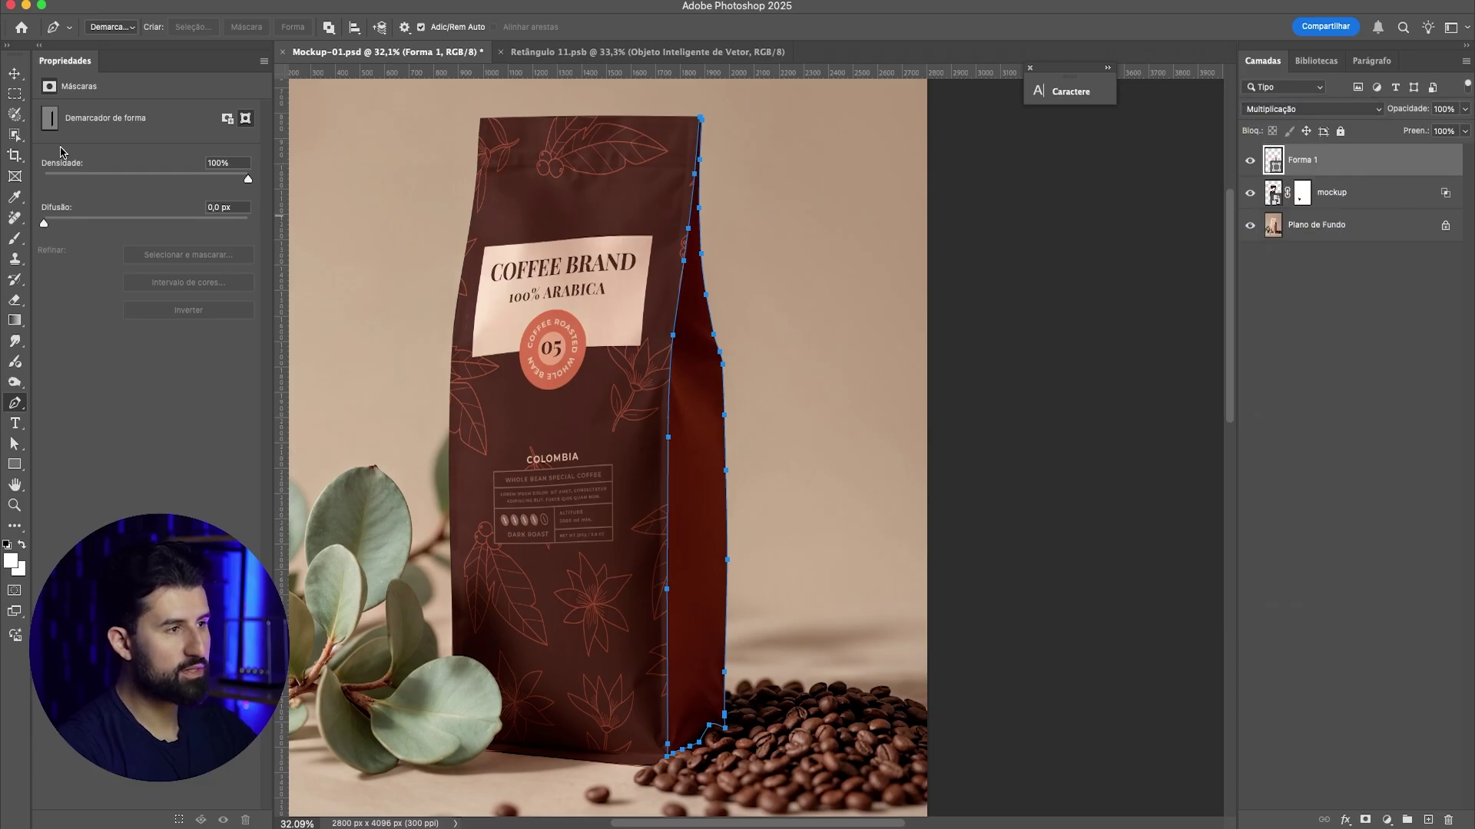
{"action": "left_click", "coordinate": [15, 77]}
{"action": "scroll", "coordinate": [658, 366], "scroll_direction": "up", "scroll_amount": 3}
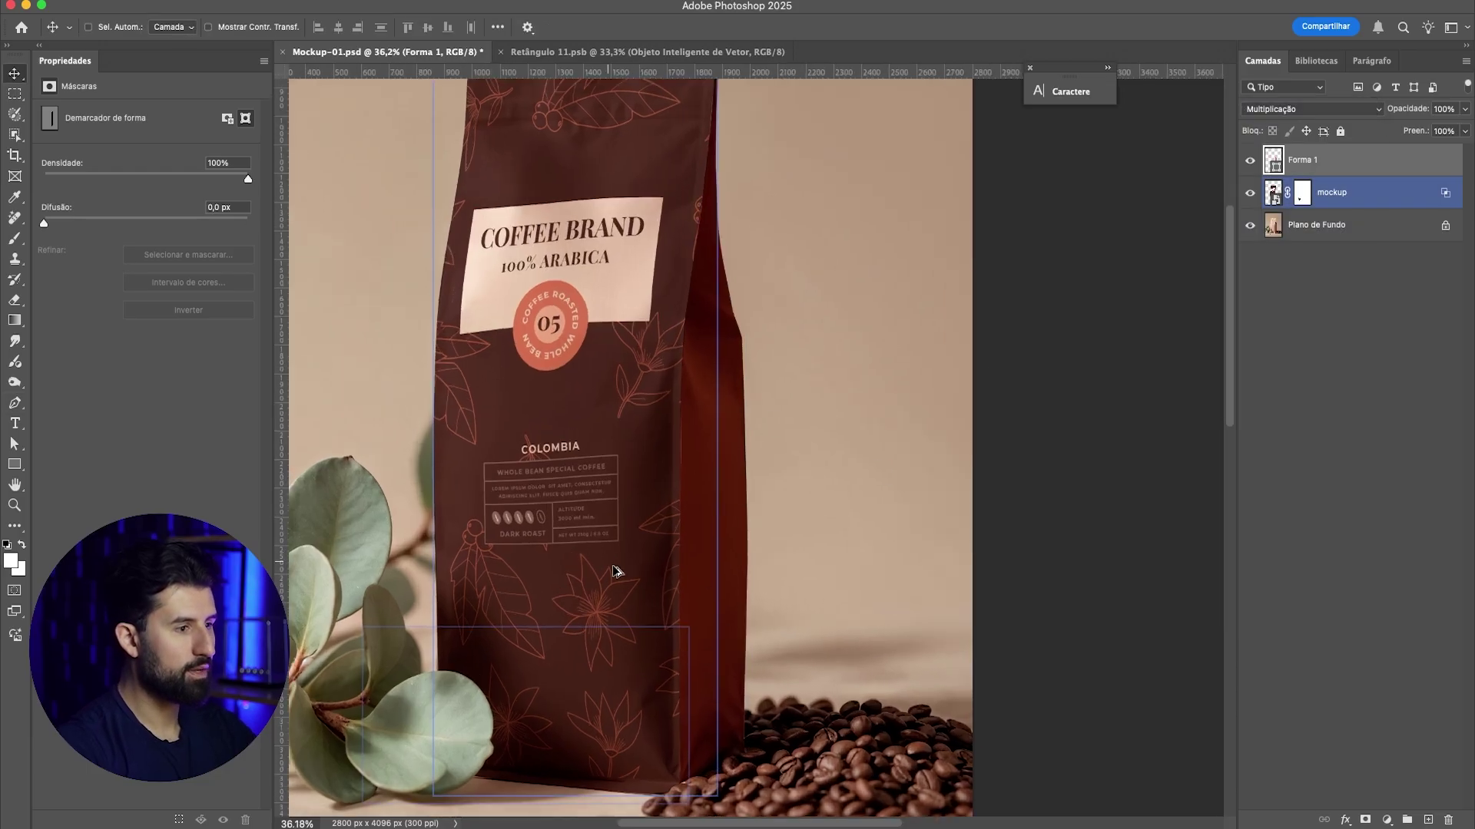
{"action": "double_click", "coordinate": [1362, 173]}
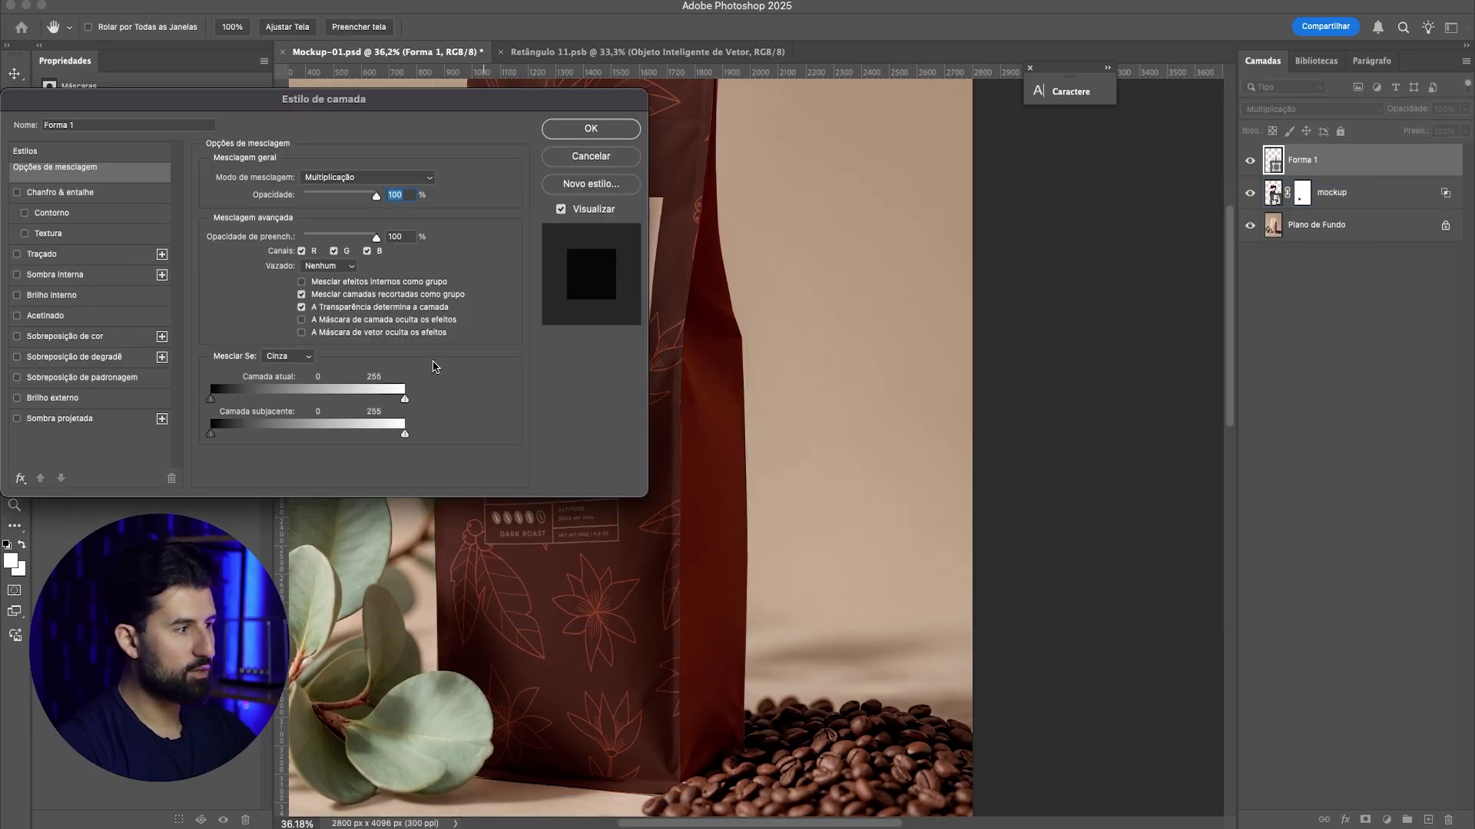
{"action": "left_click_drag", "start_coordinate": [478, 107], "coordinate": [280, 81]}
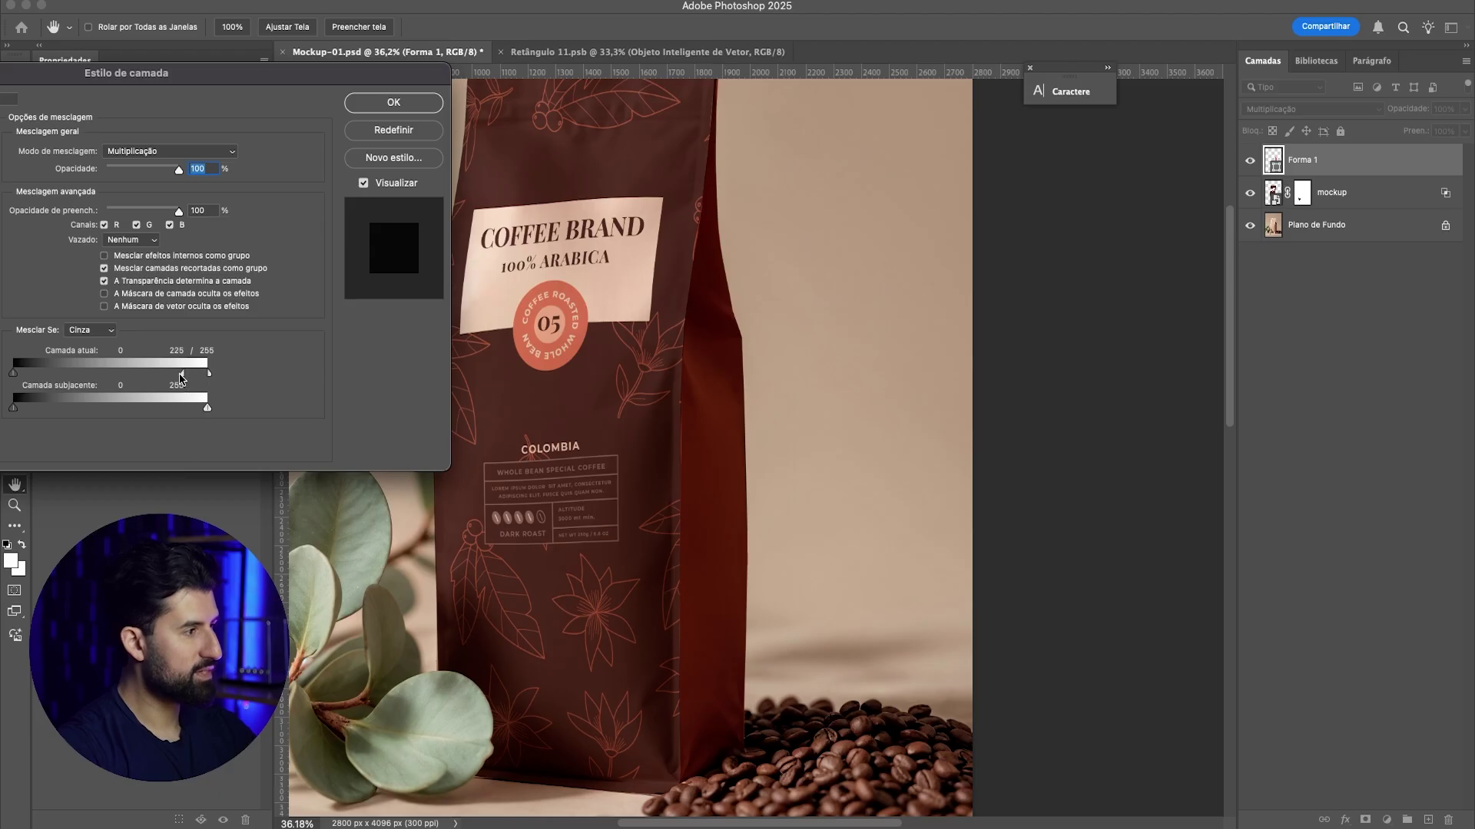
{"action": "left_click_drag", "start_coordinate": [128, 378], "coordinate": [74, 377]}
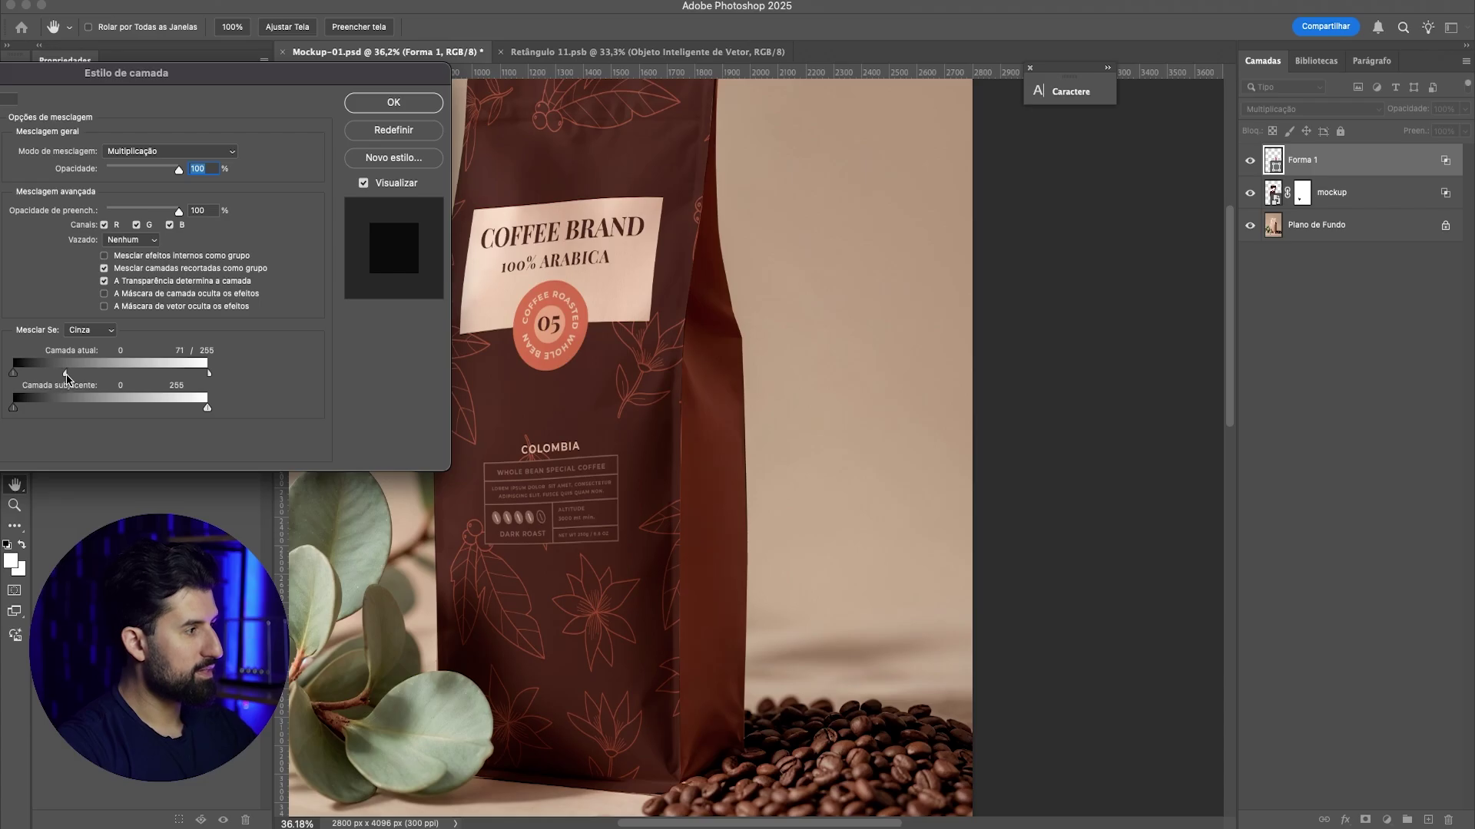
{"action": "left_click", "coordinate": [407, 112]}
Step: Try duplicating the mockup layer beneath the original, and undo the duplicate
{"action": "scroll", "coordinate": [668, 492], "scroll_direction": "up", "scroll_amount": 3}
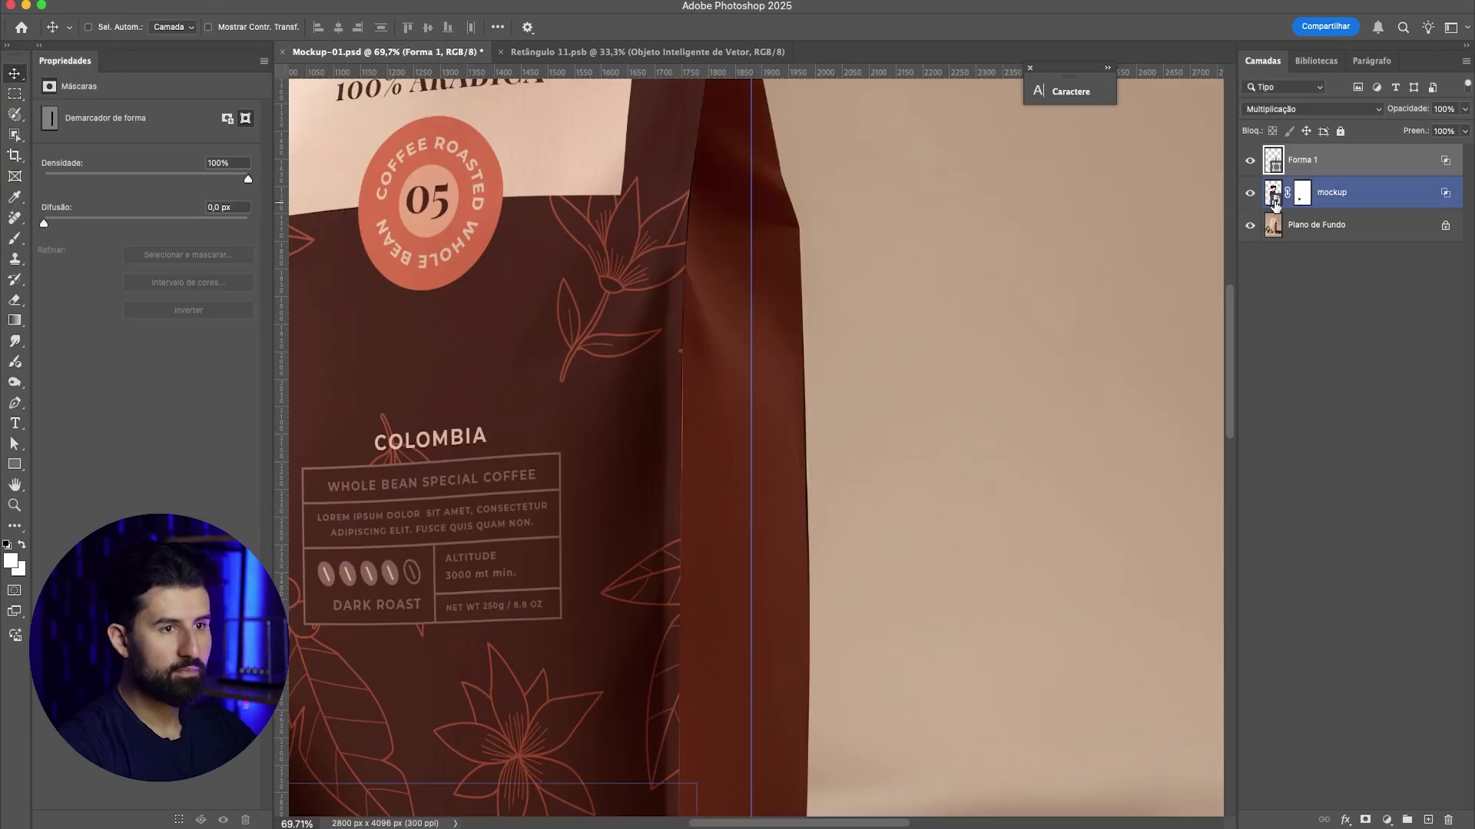
{"action": "scroll", "coordinate": [684, 438], "scroll_direction": "up", "scroll_amount": 3}
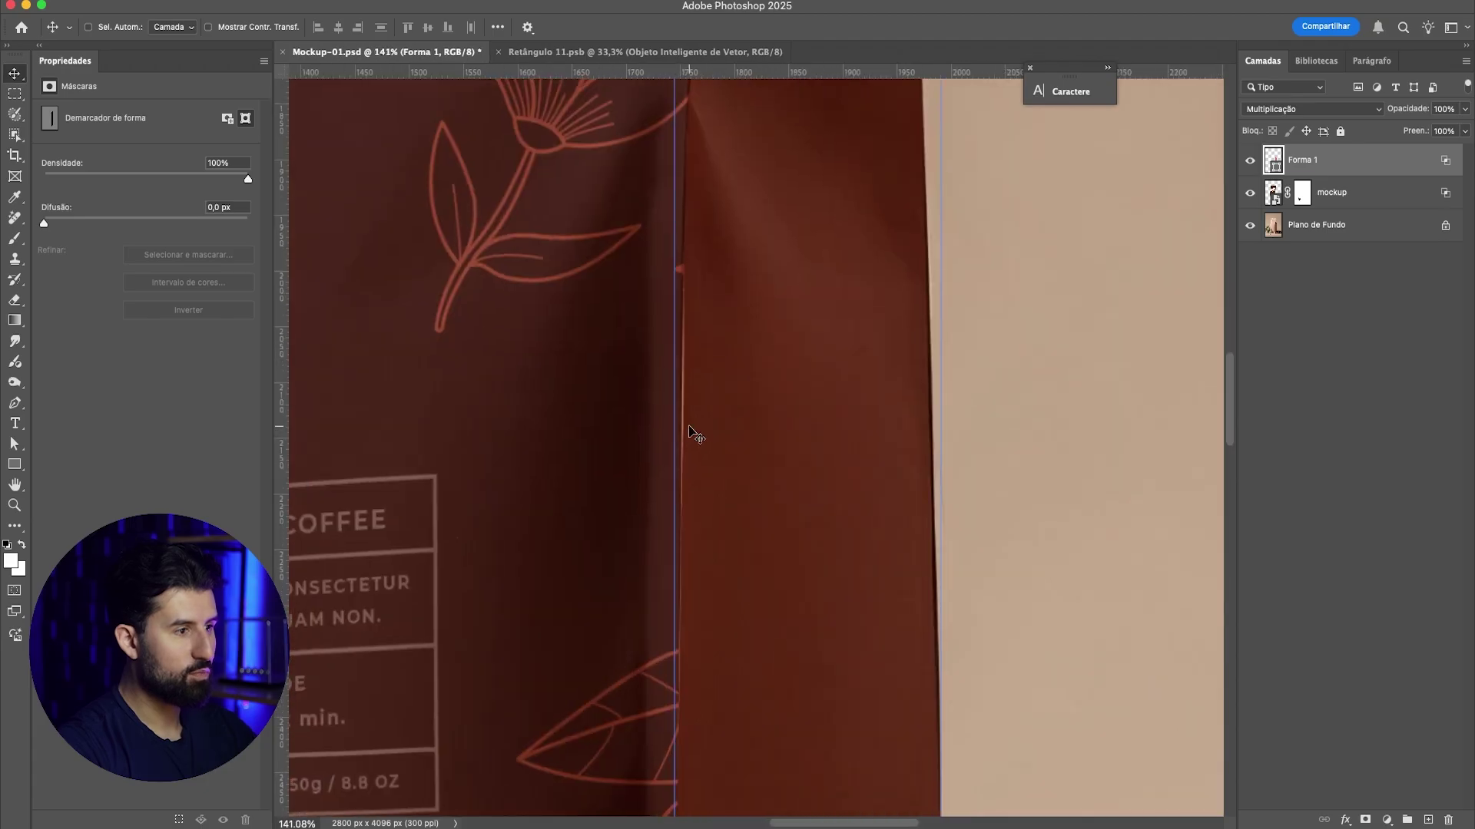
{"action": "scroll", "coordinate": [696, 433], "scroll_direction": "down", "scroll_amount": 3}
{"action": "left_click", "coordinate": [1281, 196]}
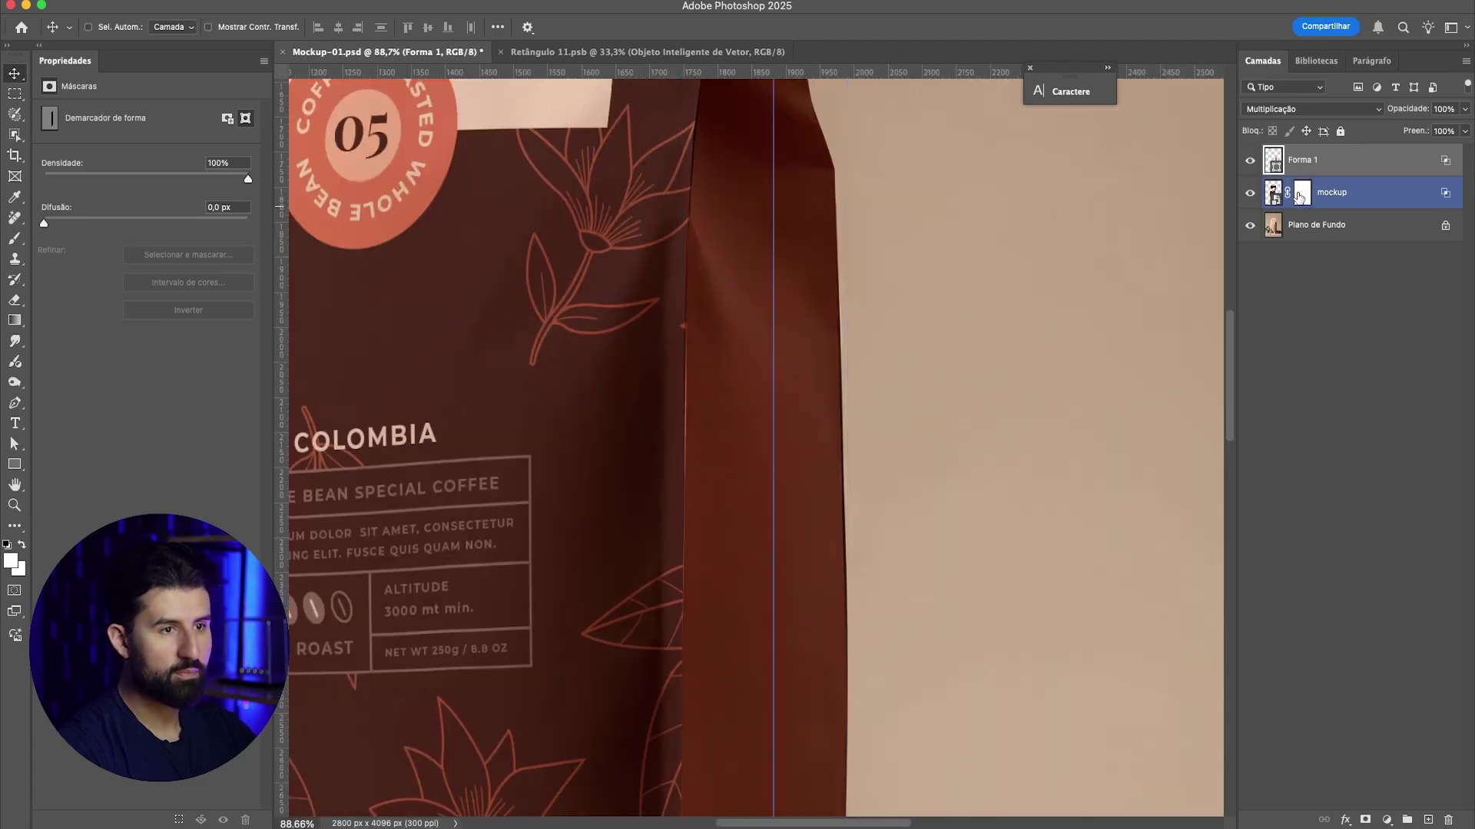
{"action": "left_click_drag", "start_coordinate": [1346, 205], "coordinate": [1297, 235]}
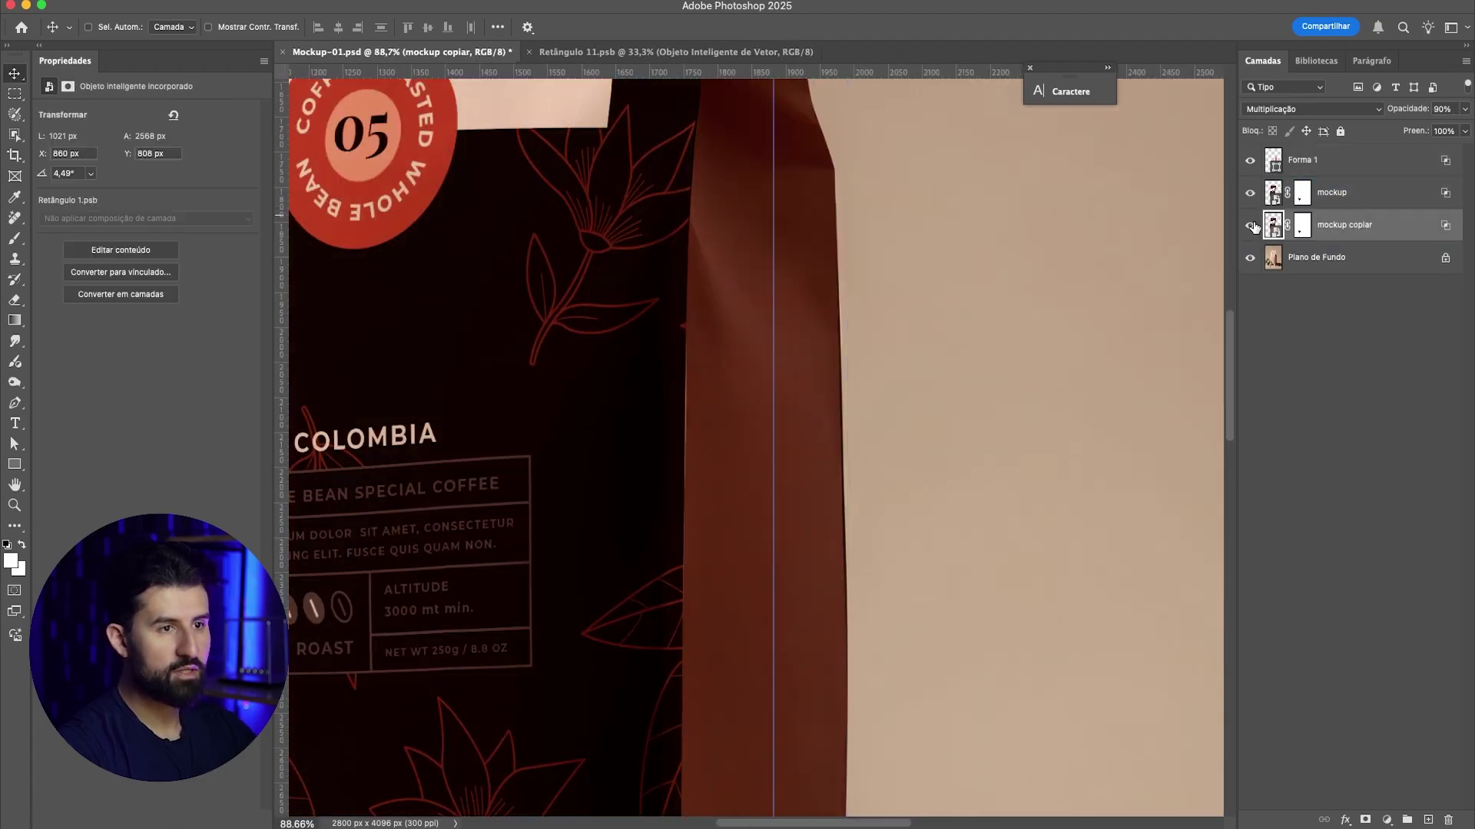
{"action": "key", "text": "super+z"}
Step: Delete the mockup layer's mask and warp the artwork's edge slightly outward to close the gap beside the side panel
{"action": "right_click", "coordinate": [1302, 194]}
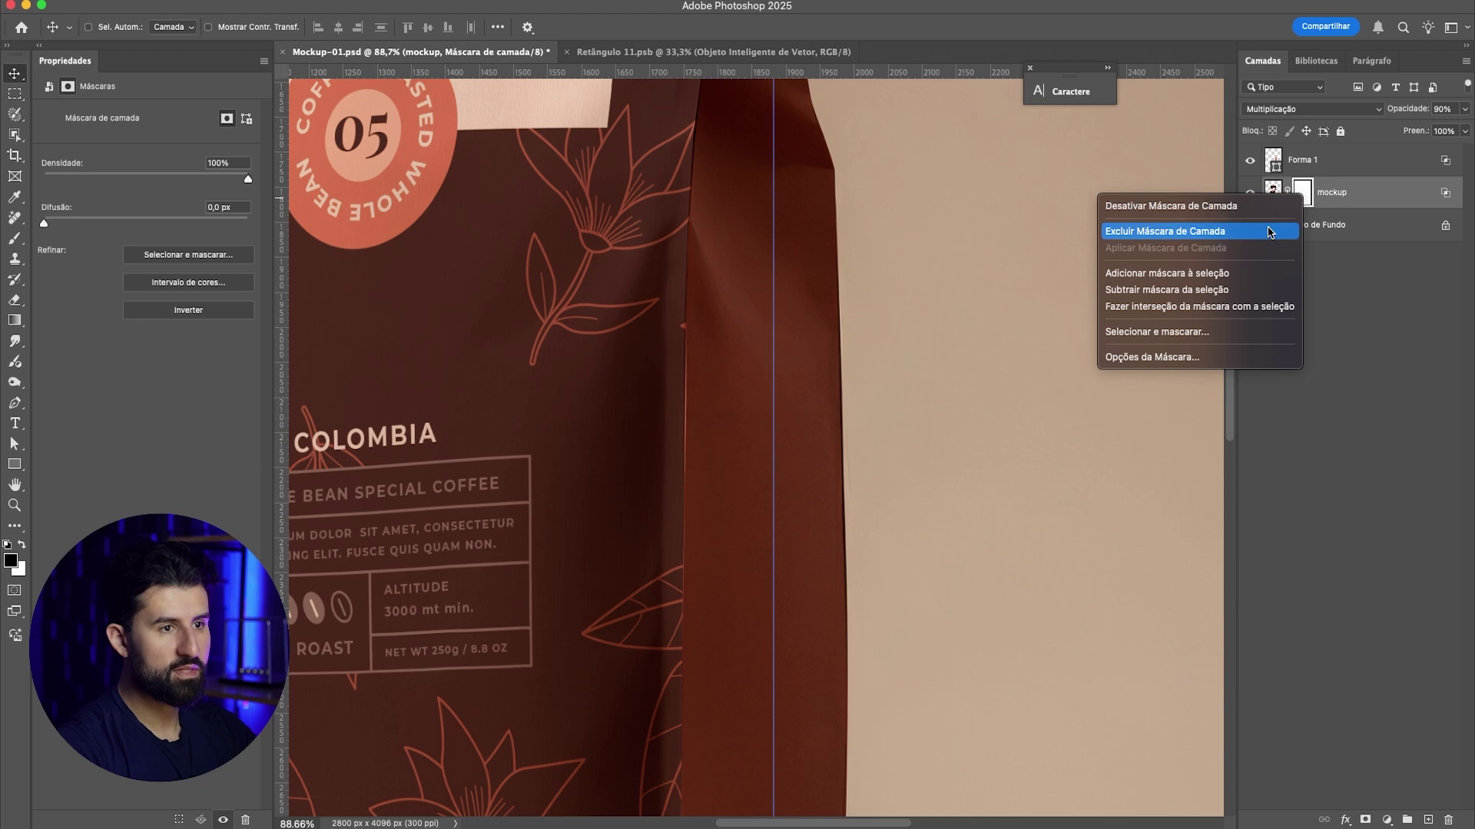
{"action": "left_click", "coordinate": [1187, 231]}
{"action": "key", "text": "super+t"}
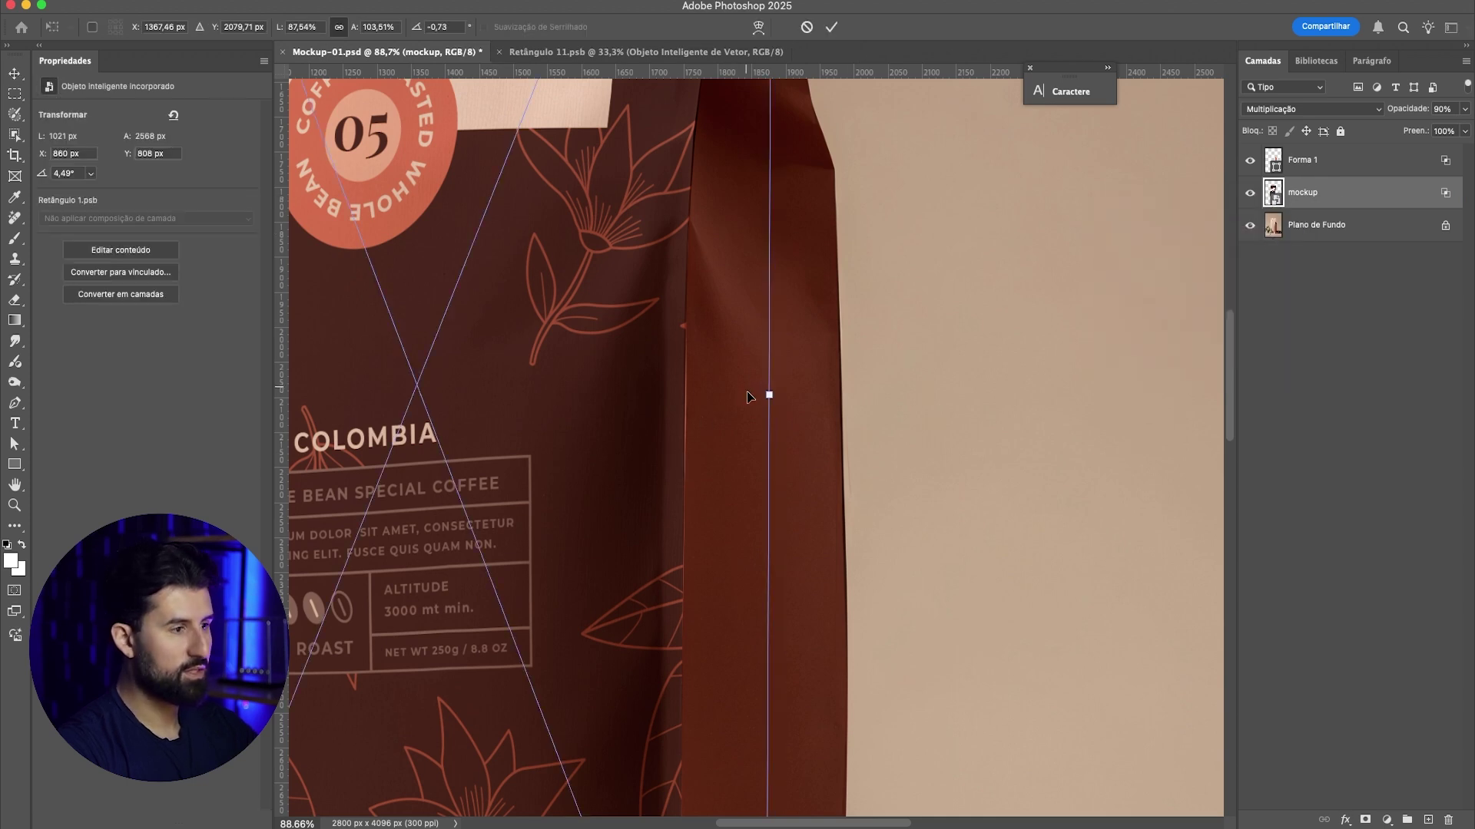
{"action": "left_click", "coordinate": [758, 27]}
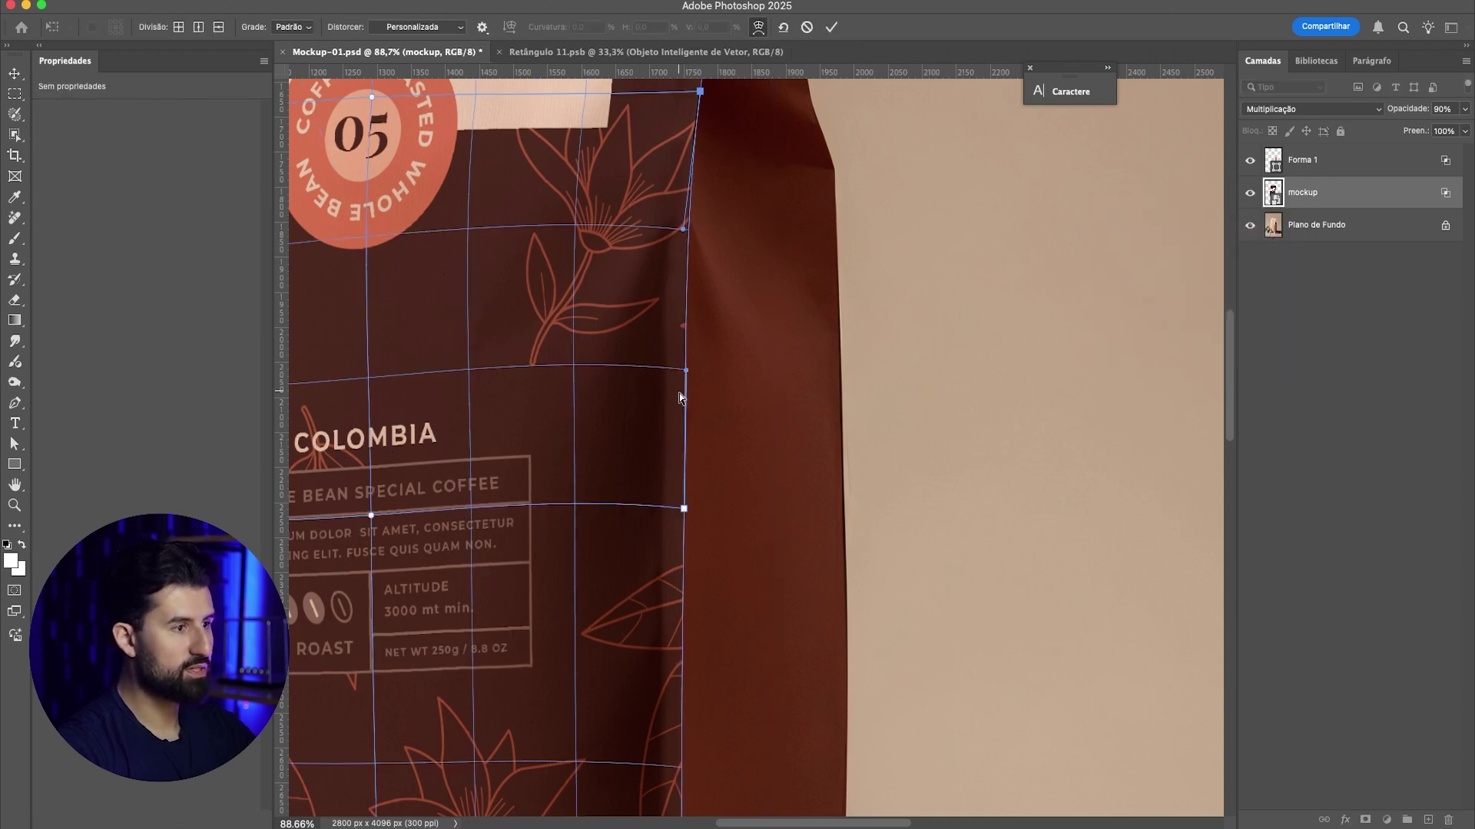
{"action": "scroll", "coordinate": [684, 390], "scroll_direction": "up", "scroll_amount": 6}
{"action": "left_click_drag", "start_coordinate": [690, 284], "coordinate": [698, 293]}
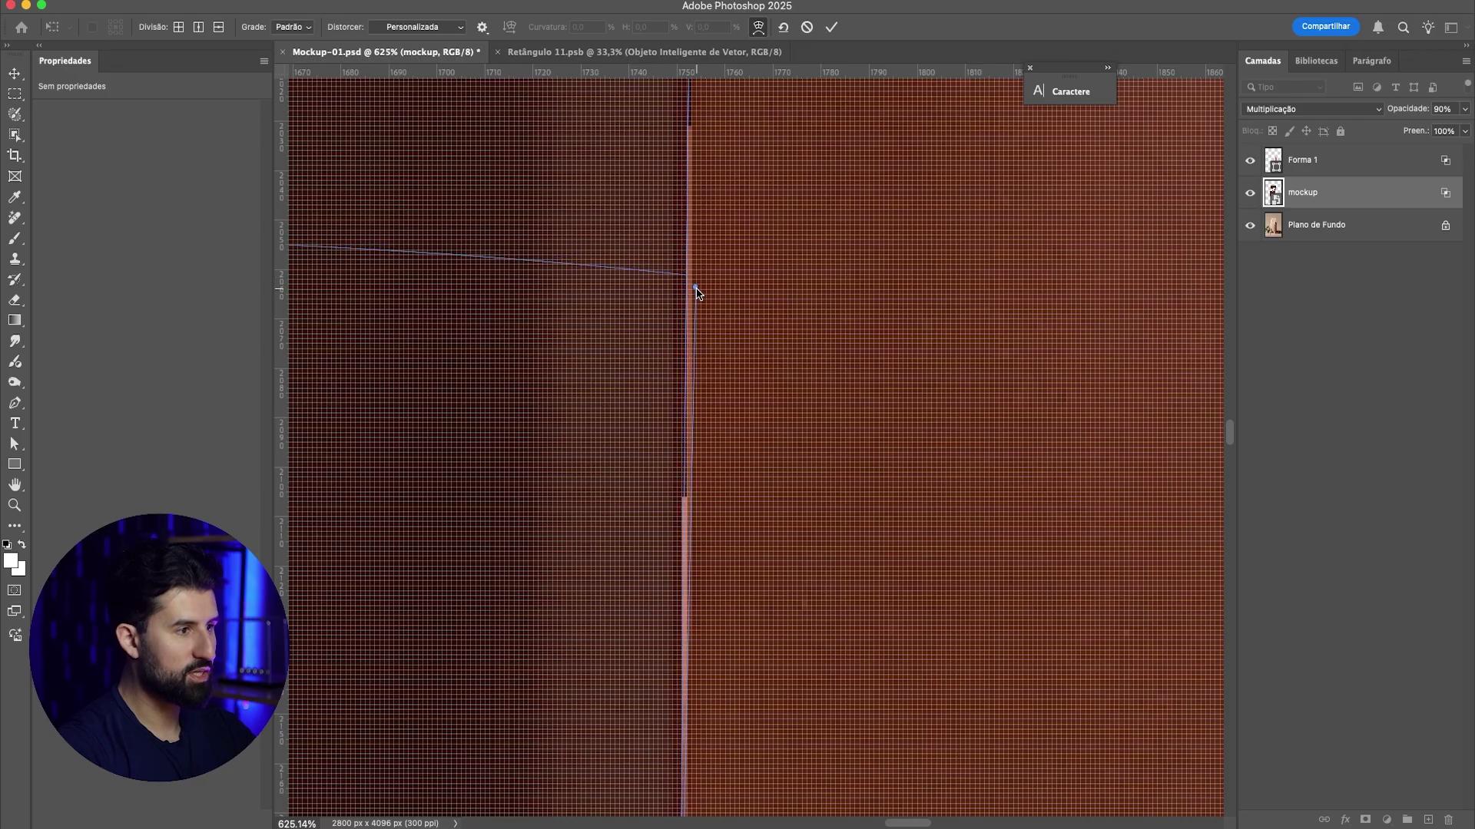
{"action": "scroll", "coordinate": [696, 292], "scroll_direction": "down", "scroll_amount": 4}
{"action": "left_click", "coordinate": [687, 745]}
{"action": "scroll", "coordinate": [725, 453], "scroll_direction": "down", "scroll_amount": 2}
{"action": "key", "text": "Return"}
Step: Adjust the Forma 1 side panel shape against the front artwork with Free Transform, and save the mockup document
{"action": "scroll", "coordinate": [765, 456], "scroll_direction": "down", "scroll_amount": 4}
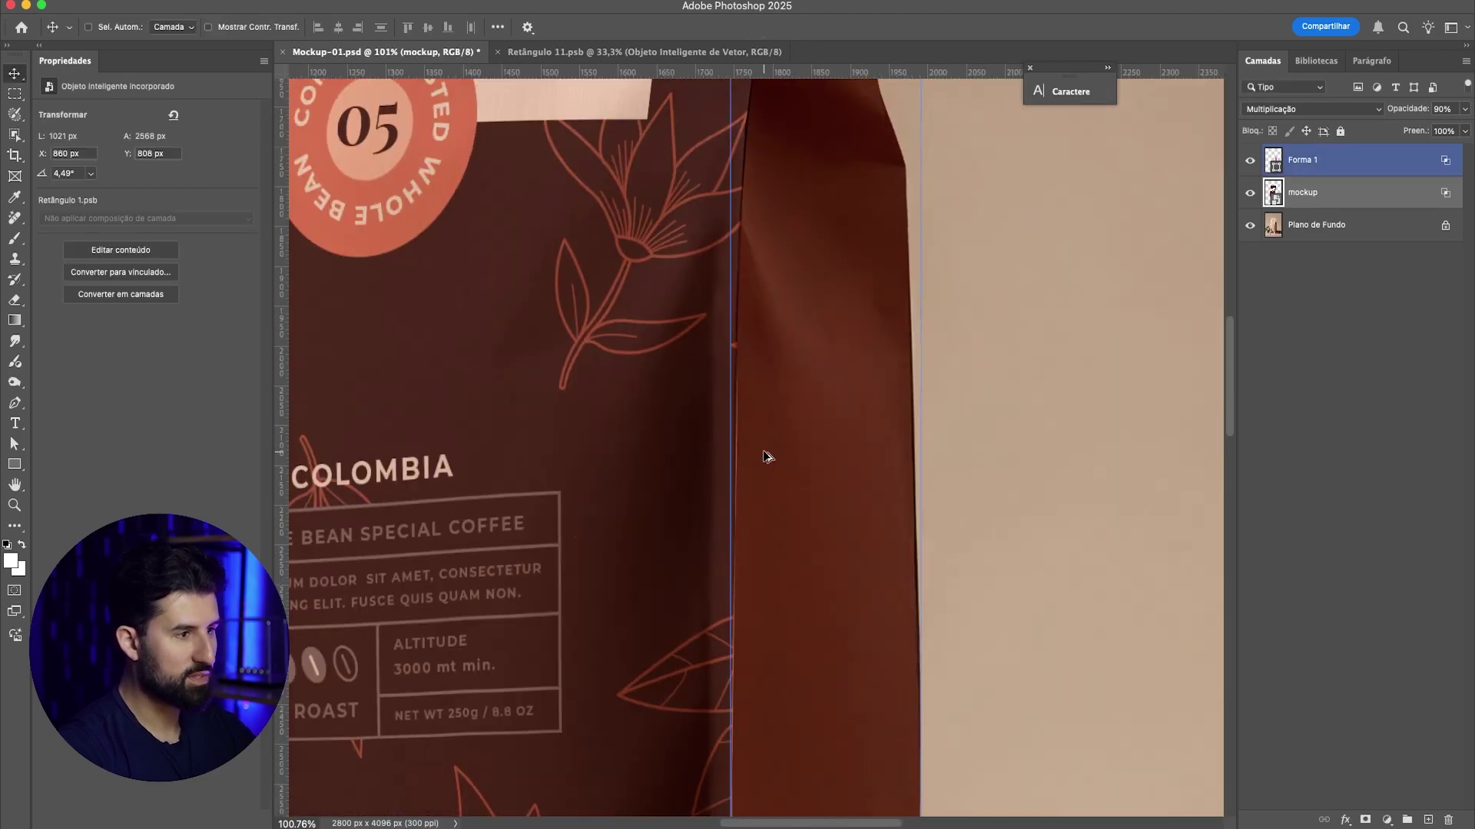
{"action": "scroll", "coordinate": [785, 462], "scroll_direction": "up", "scroll_amount": 3}
{"action": "left_click", "coordinate": [1310, 166]}
{"action": "key", "text": "super+t"}
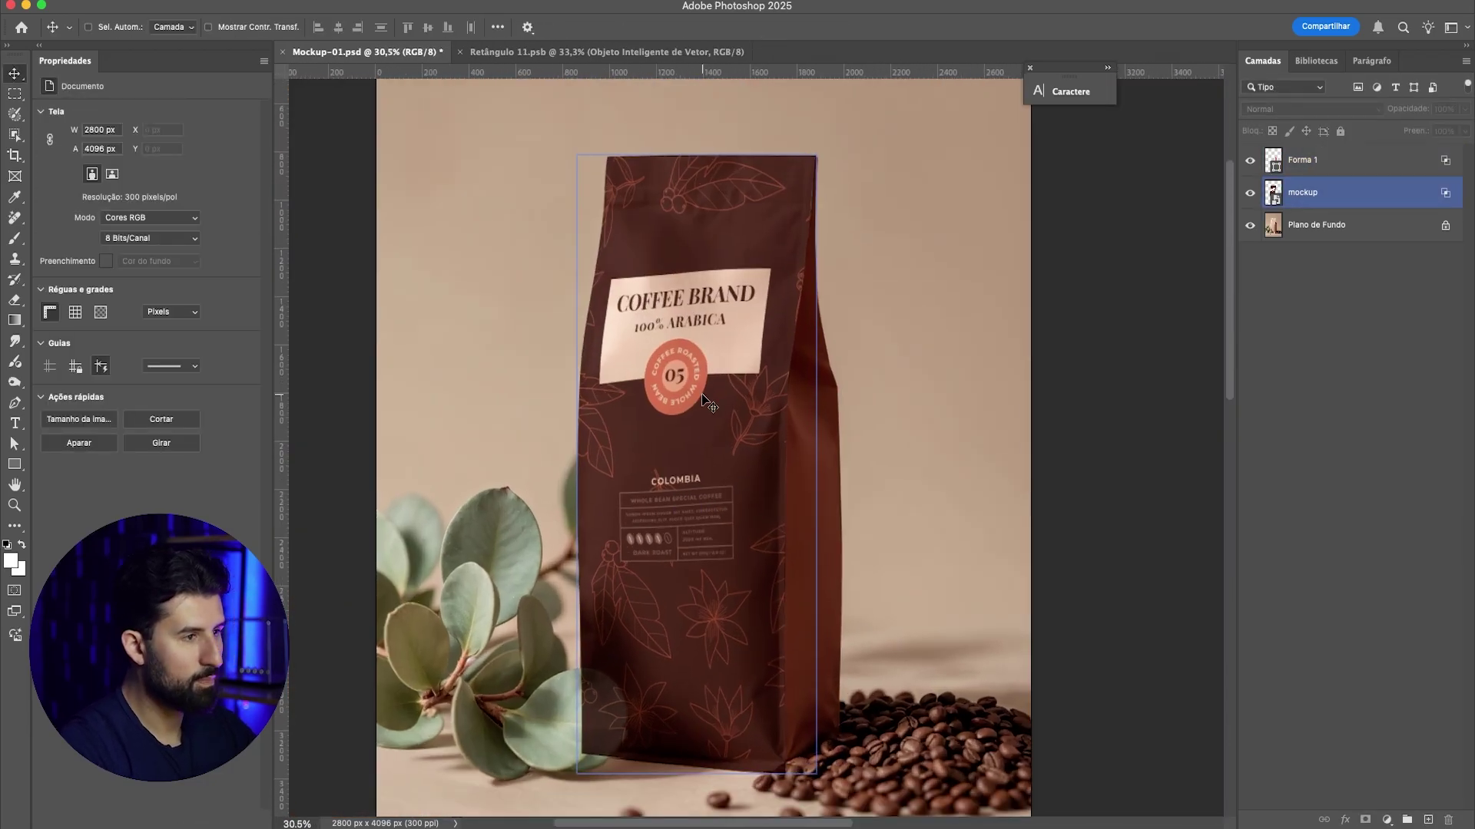
{"action": "key", "text": "super+s"}
{"action": "scroll", "coordinate": [722, 522], "scroll_direction": "up", "scroll_amount": 1}
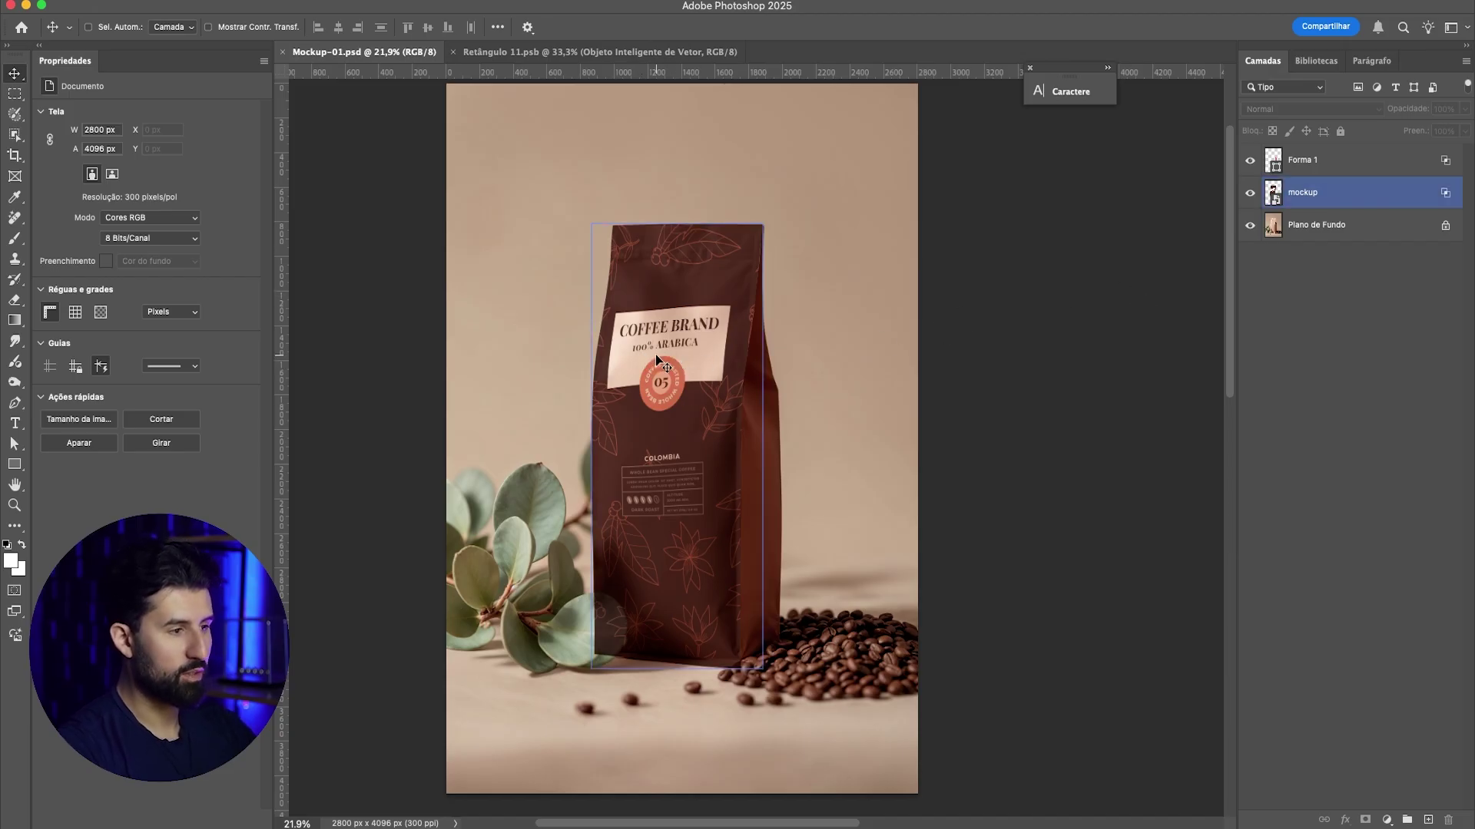
Step: Open the mockup's smart object, nudge the label group up to Y 429 px, and save and close the contents
{"action": "double_click", "coordinate": [1273, 192]}
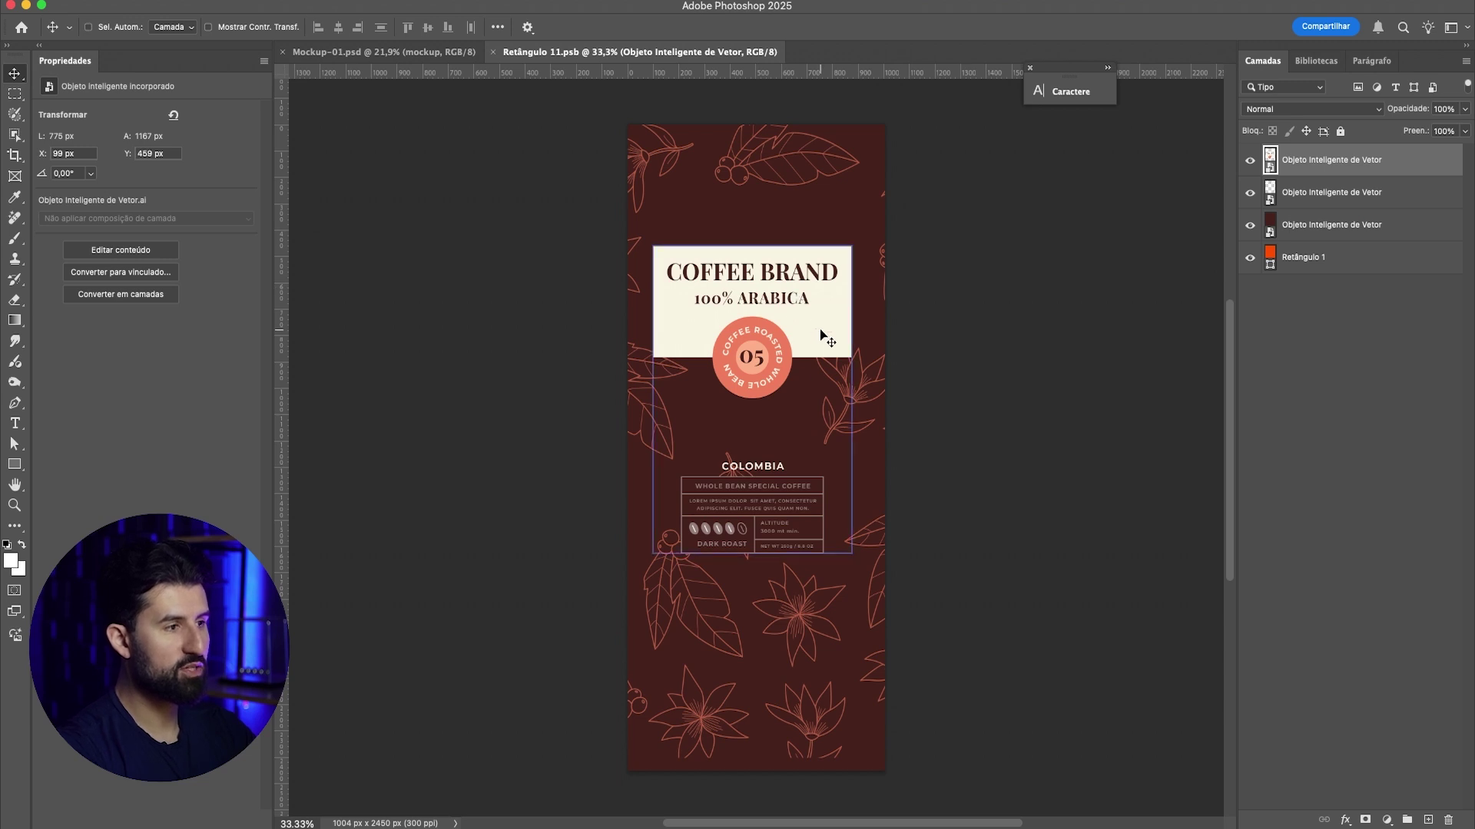
{"action": "key", "text": "shift+Up"}
{"action": "key", "text": "shift+Up"}
{"action": "key", "text": "shift+Up"}
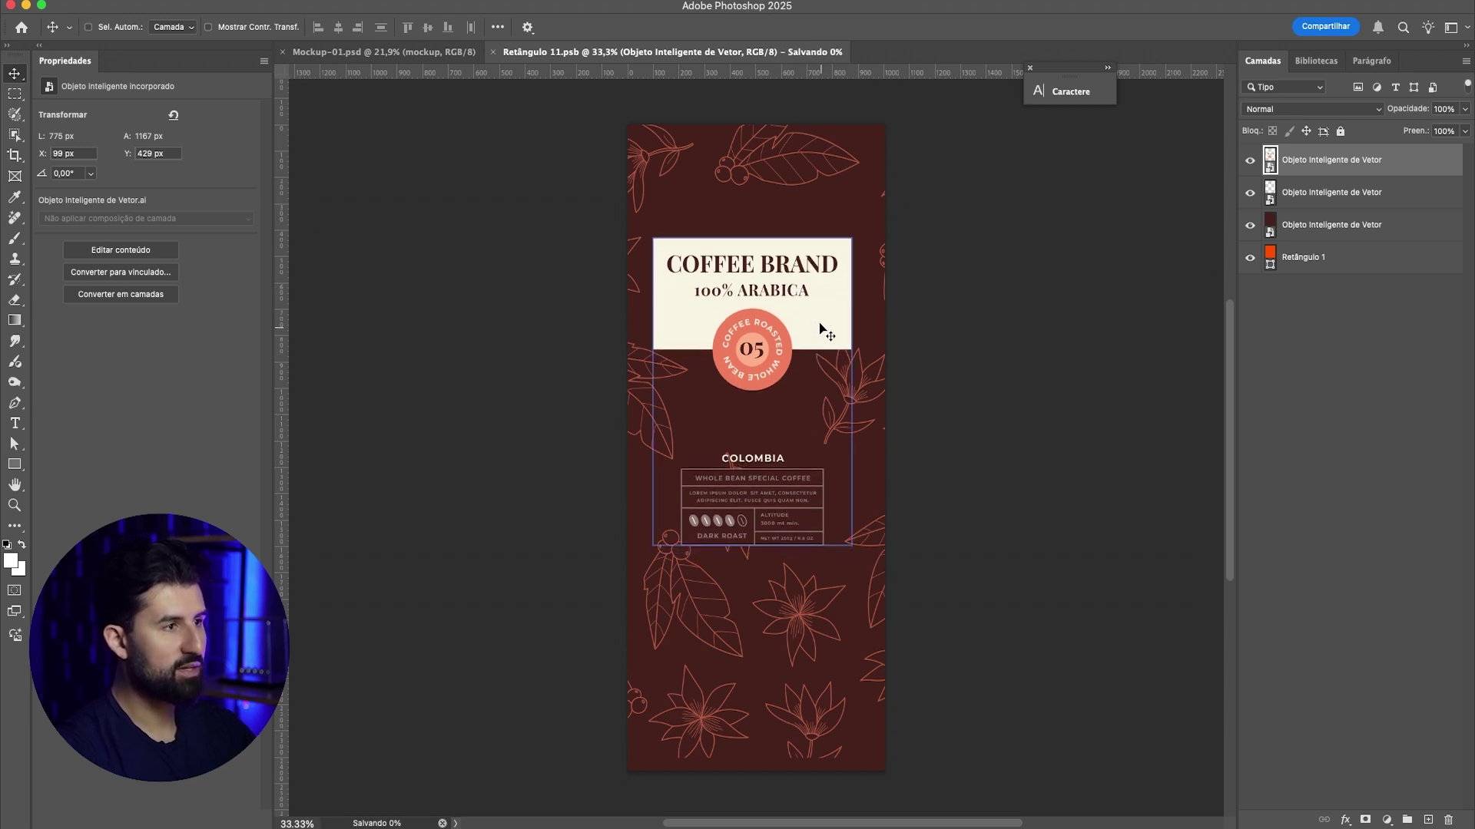
{"action": "key", "text": "super+w"}
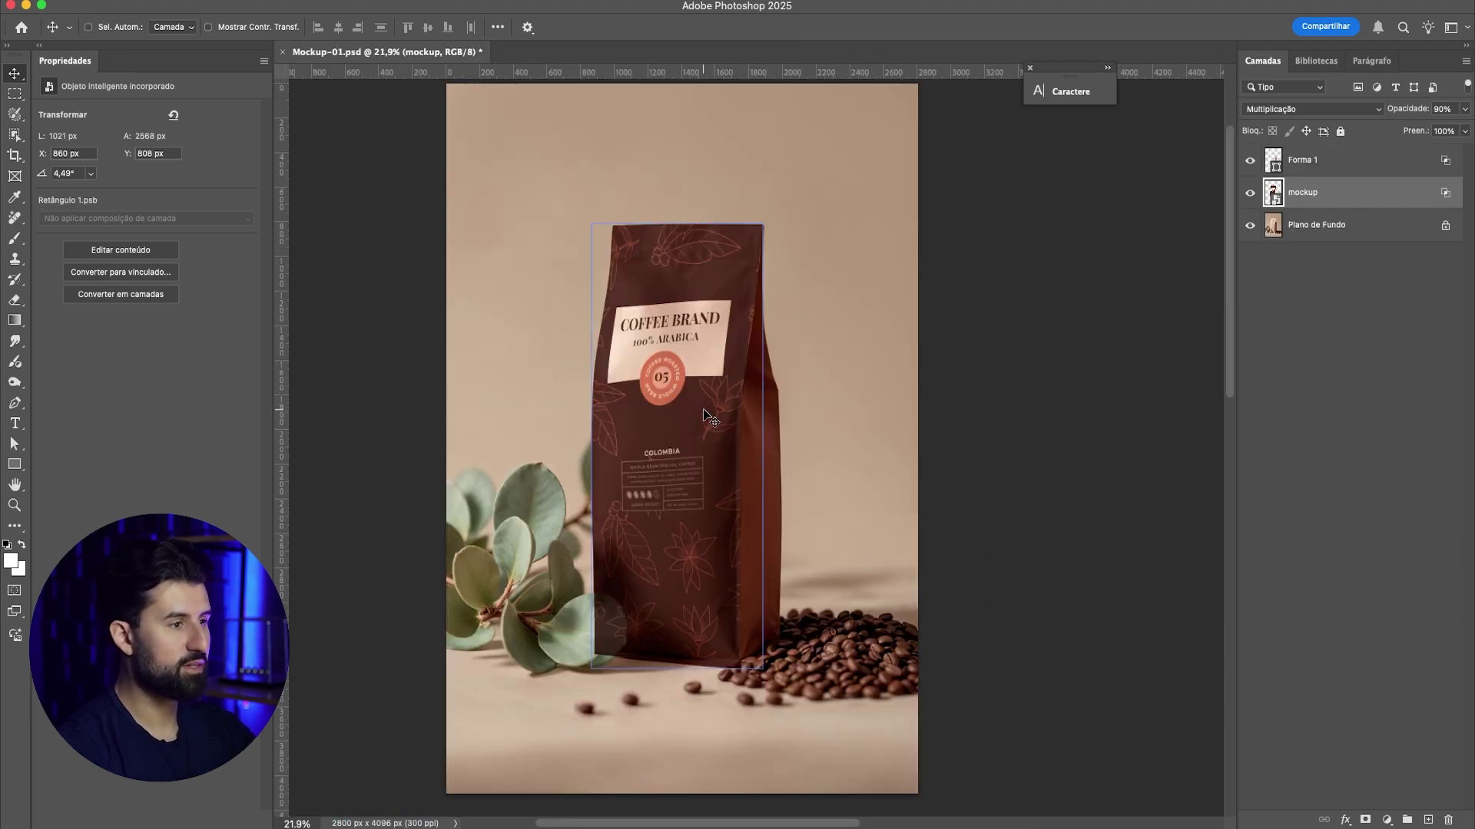
Step: Compare the label's position on the bag by undoing and redoing the smart object update, leaving it undone
{"action": "key", "text": "super+z"}
{"action": "key", "text": "super+shift+z"}
{"action": "key", "text": "super+z"}
Step: Reopen the mockup's smart object, move the label group down to Y 564 px, and save and close the contents
{"action": "double_click", "coordinate": [1272, 192]}
{"action": "left_click_drag", "start_coordinate": [747, 348], "coordinate": [747, 374]}
{"action": "key", "text": "super+s"}
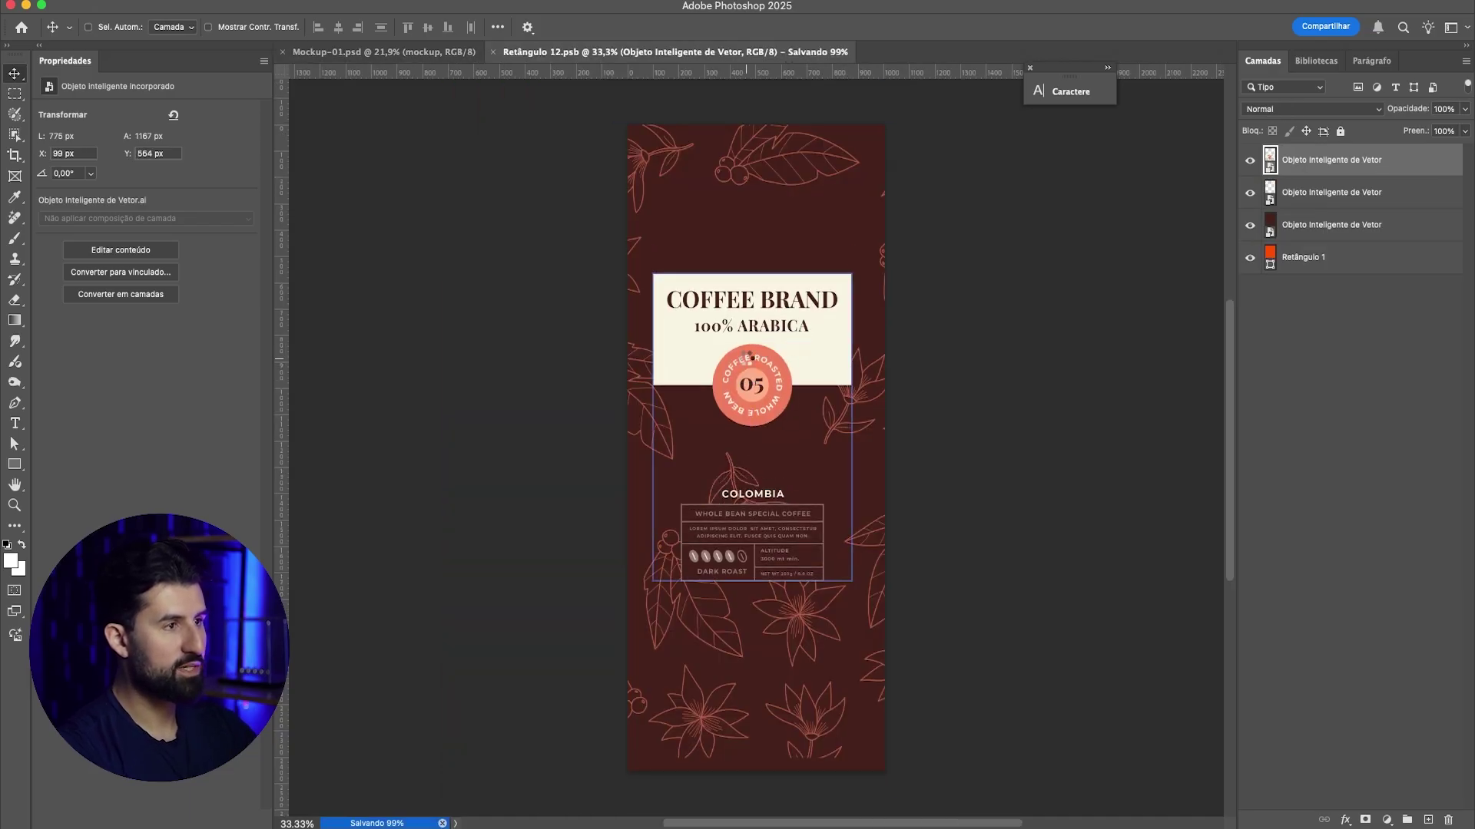
{"action": "key", "text": "super+w"}
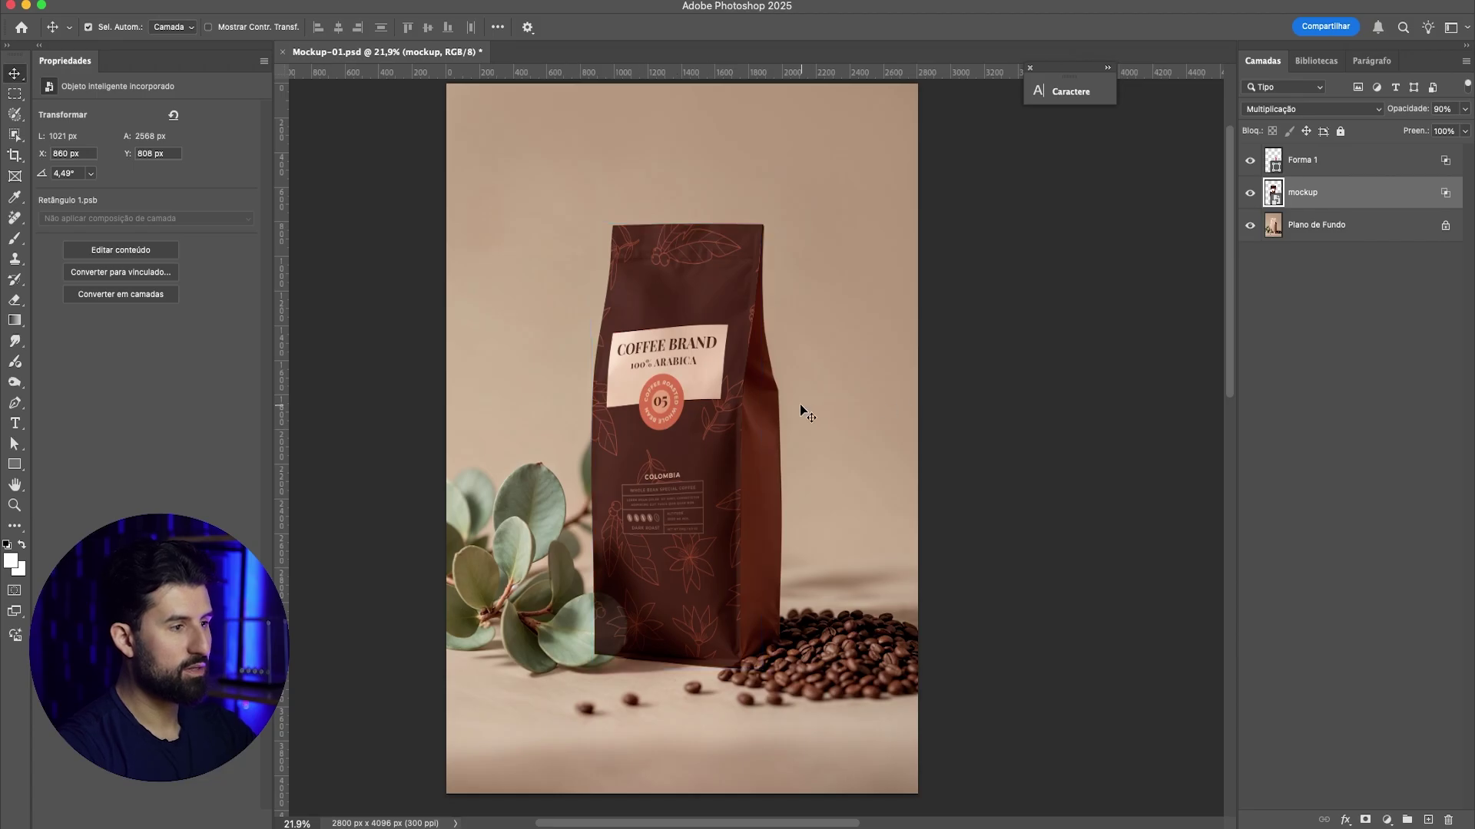
Step: Undo the last change and warp the mockup layer, adjusting the mesh around the COLOMBIA text block
{"action": "key", "text": "super+z"}
{"action": "scroll", "coordinate": [643, 485], "scroll_direction": "up", "scroll_amount": 1}
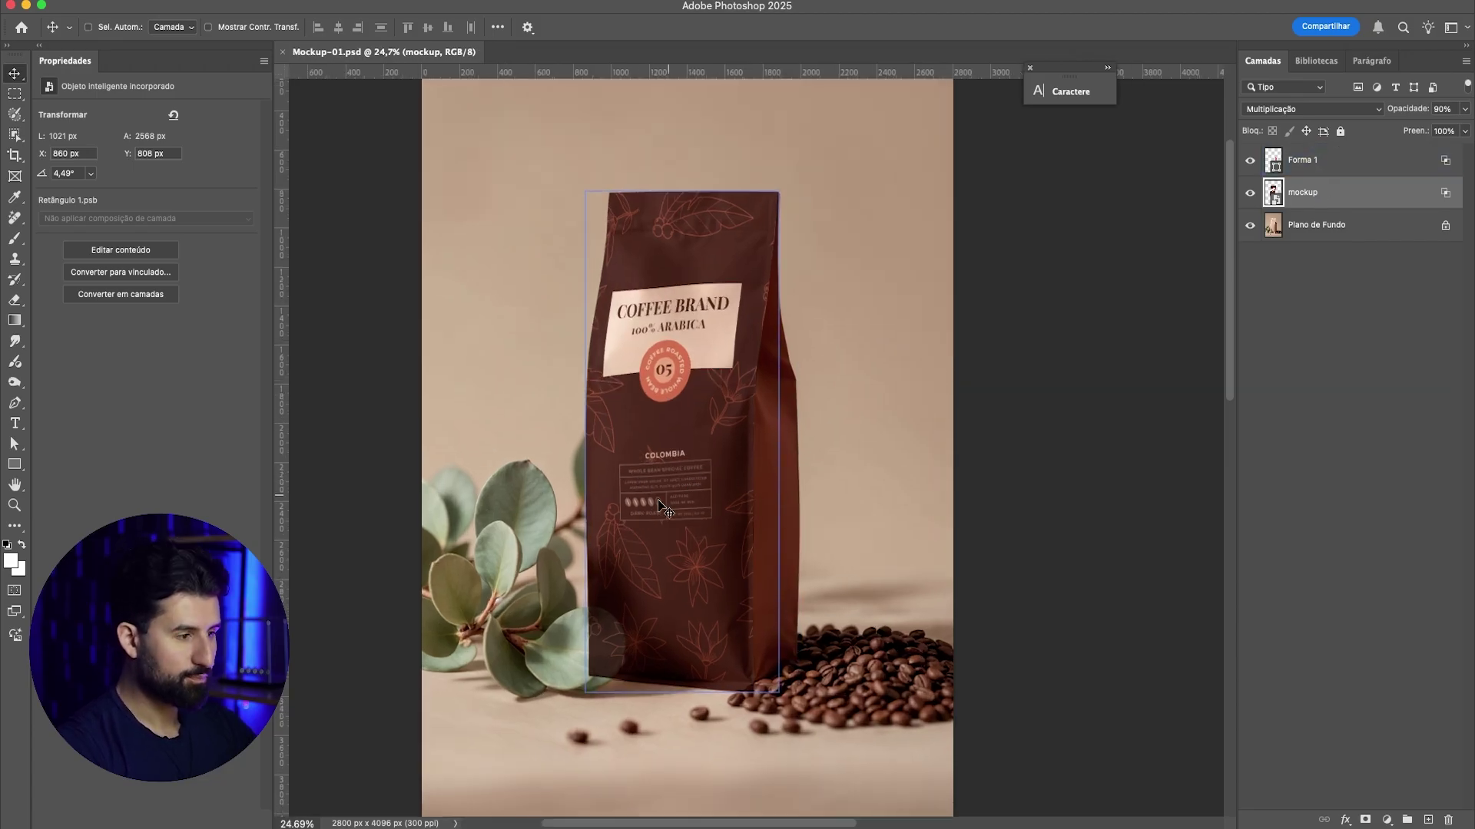
{"action": "key", "text": "super+t"}
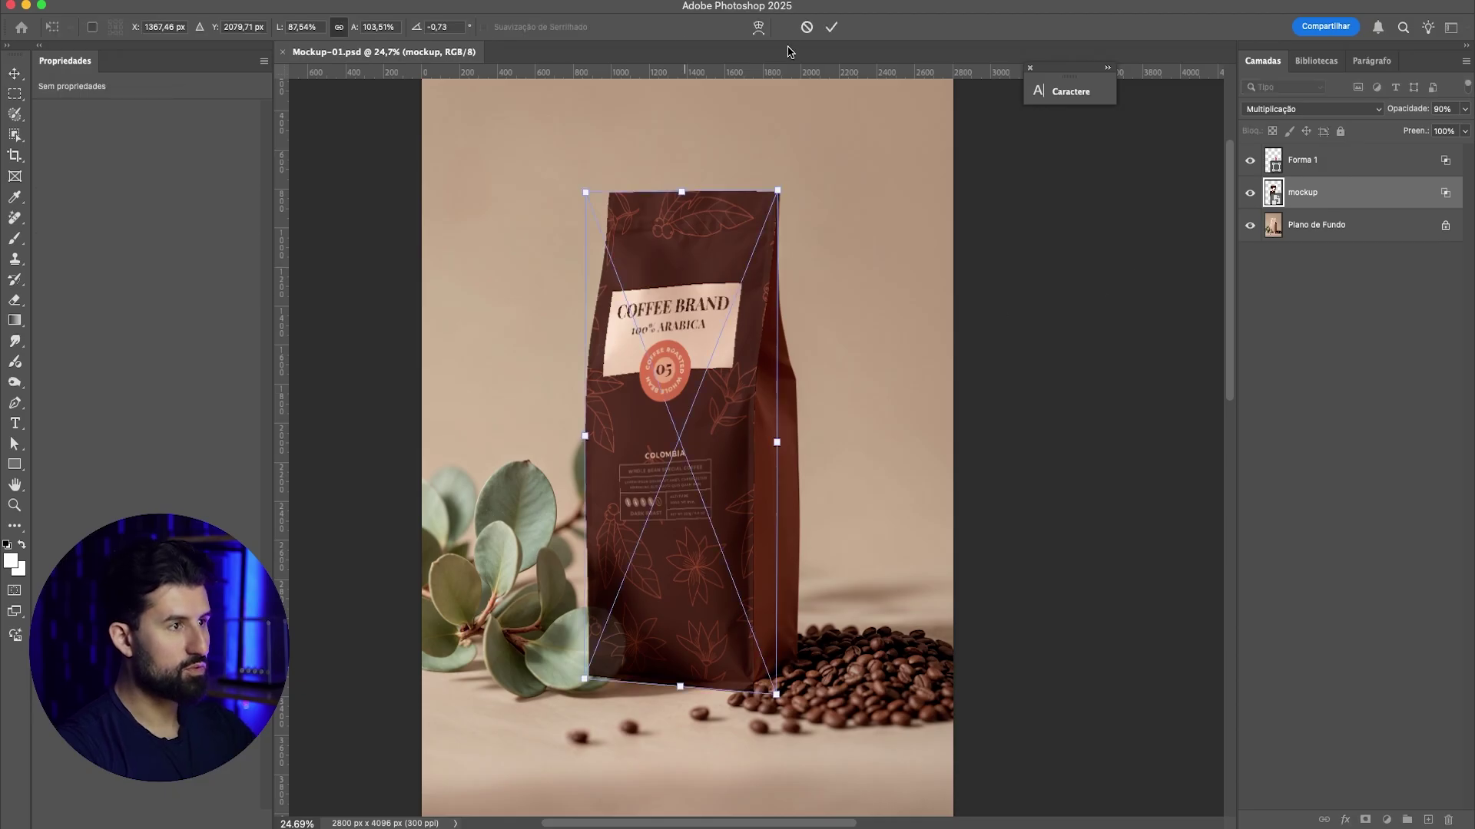
{"action": "left_click", "coordinate": [758, 28]}
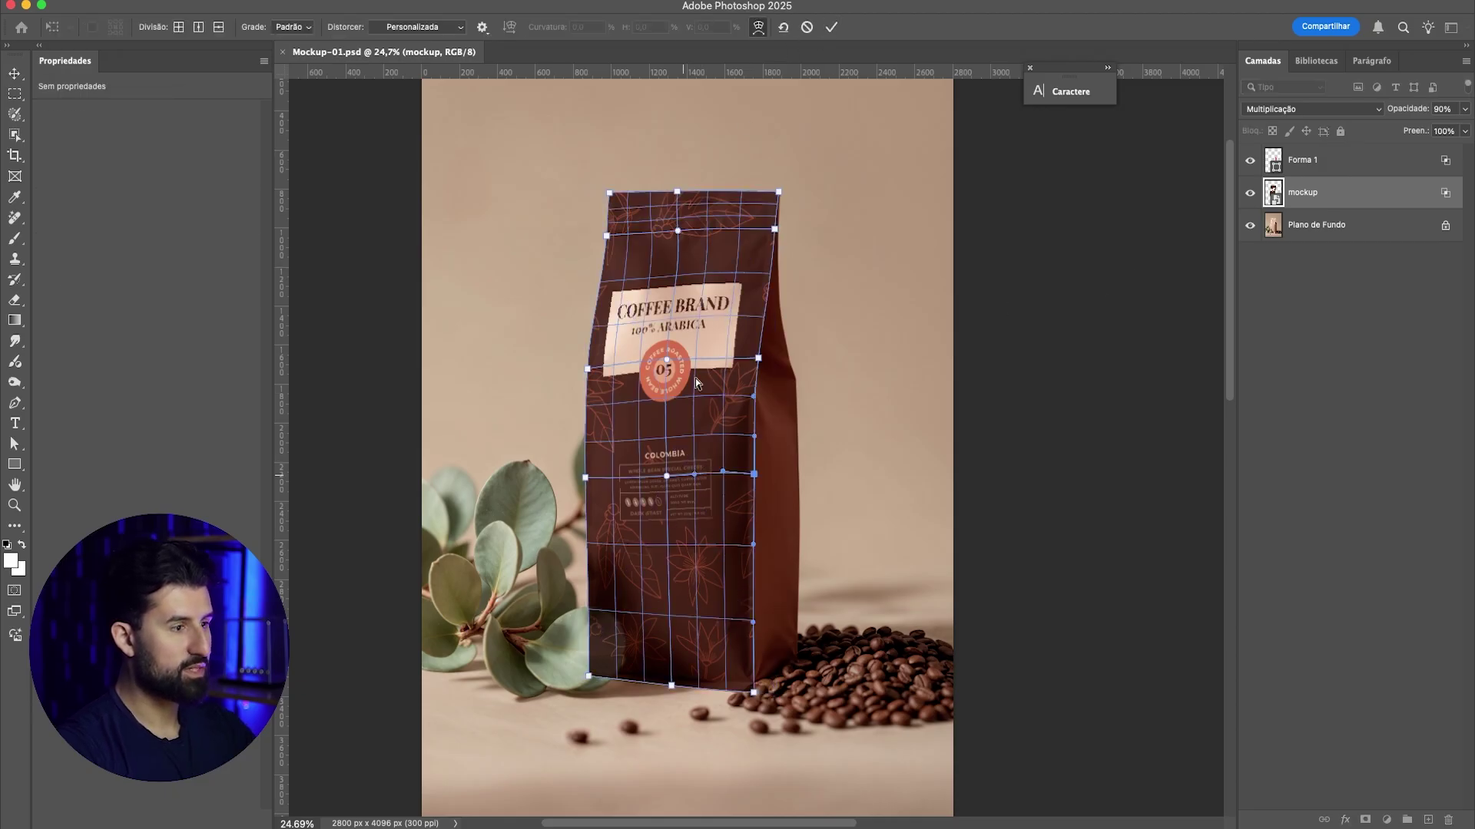
{"action": "scroll", "coordinate": [643, 530], "scroll_direction": "up", "scroll_amount": 1}
{"action": "left_click_drag", "start_coordinate": [650, 476], "coordinate": [641, 520]}
{"action": "scroll", "coordinate": [650, 480], "scroll_direction": "up", "scroll_amount": 5}
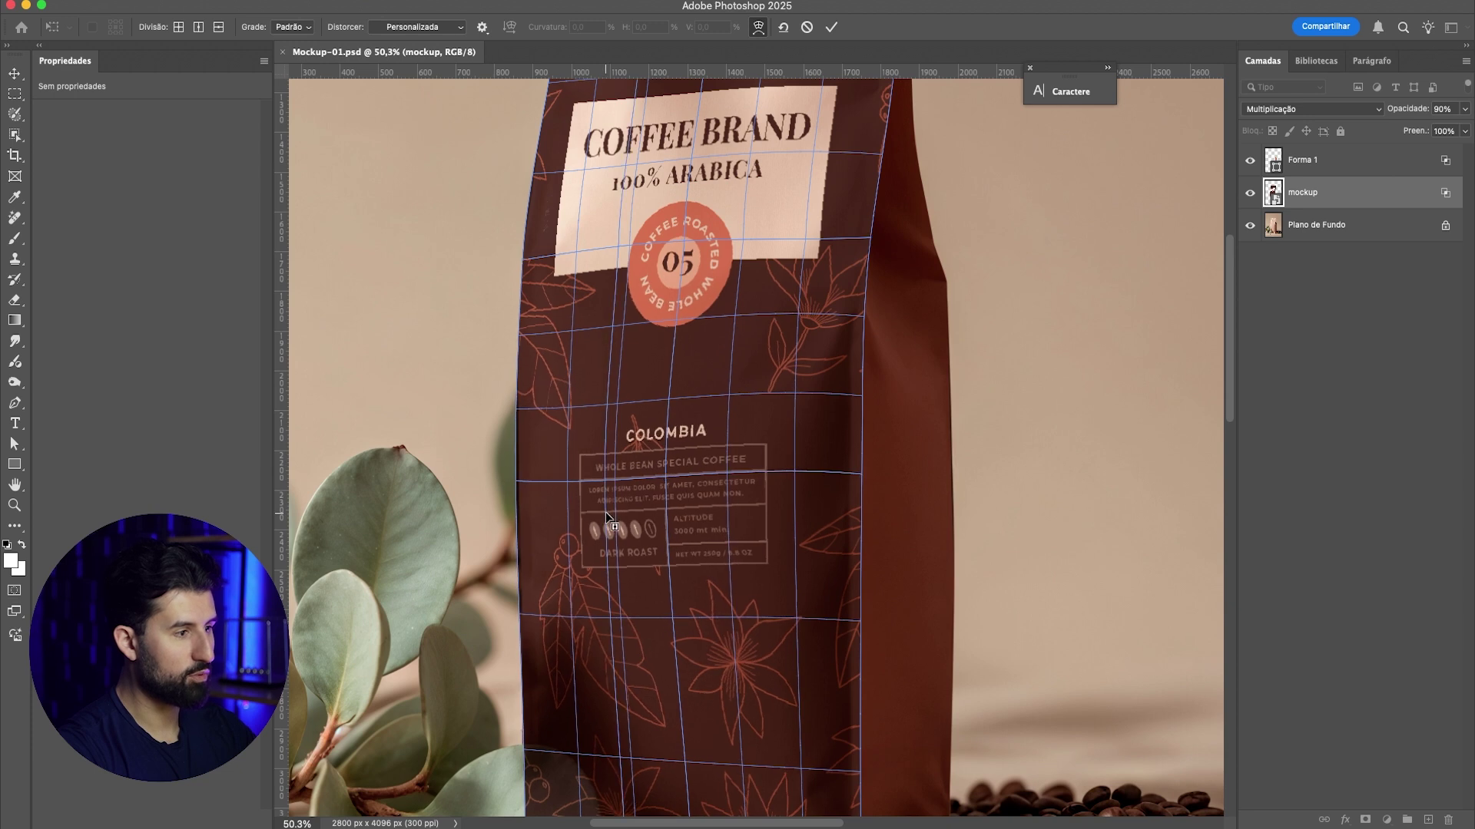
{"action": "left_click", "coordinate": [666, 480]}
{"action": "left_click_drag", "start_coordinate": [667, 480], "coordinate": [665, 479]}
Step: Adjust the warp mesh's central control point at the round 05 badge on the front of the bag
{"action": "scroll", "coordinate": [665, 479], "scroll_direction": "down", "scroll_amount": 5}
{"action": "scroll", "coordinate": [686, 357], "scroll_direction": "up", "scroll_amount": 3}
{"action": "left_click", "coordinate": [678, 398]}
{"action": "left_click_drag", "start_coordinate": [678, 397], "coordinate": [679, 367]}
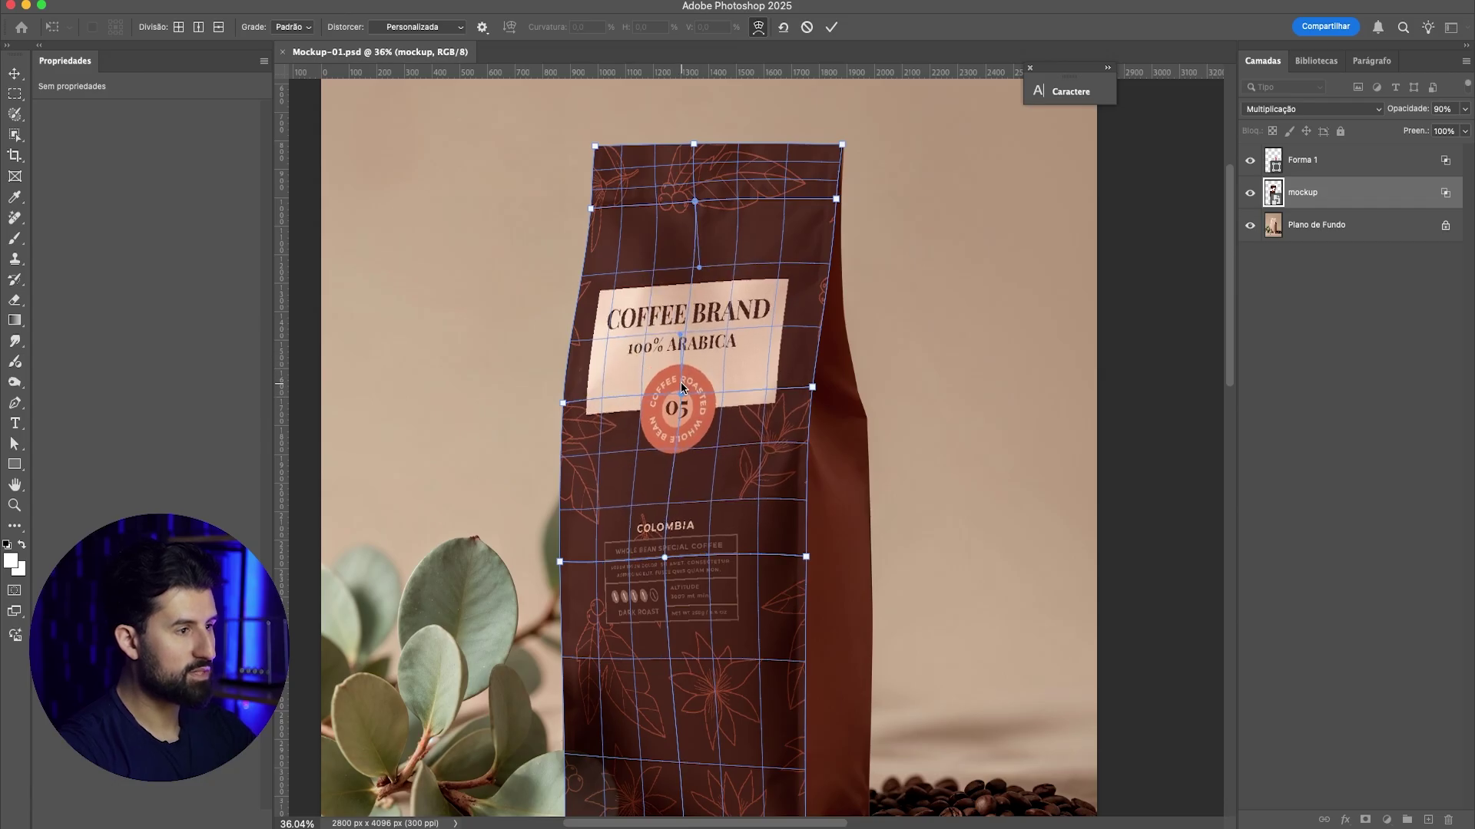
{"action": "scroll", "coordinate": [681, 383], "scroll_direction": "up", "scroll_amount": 5}
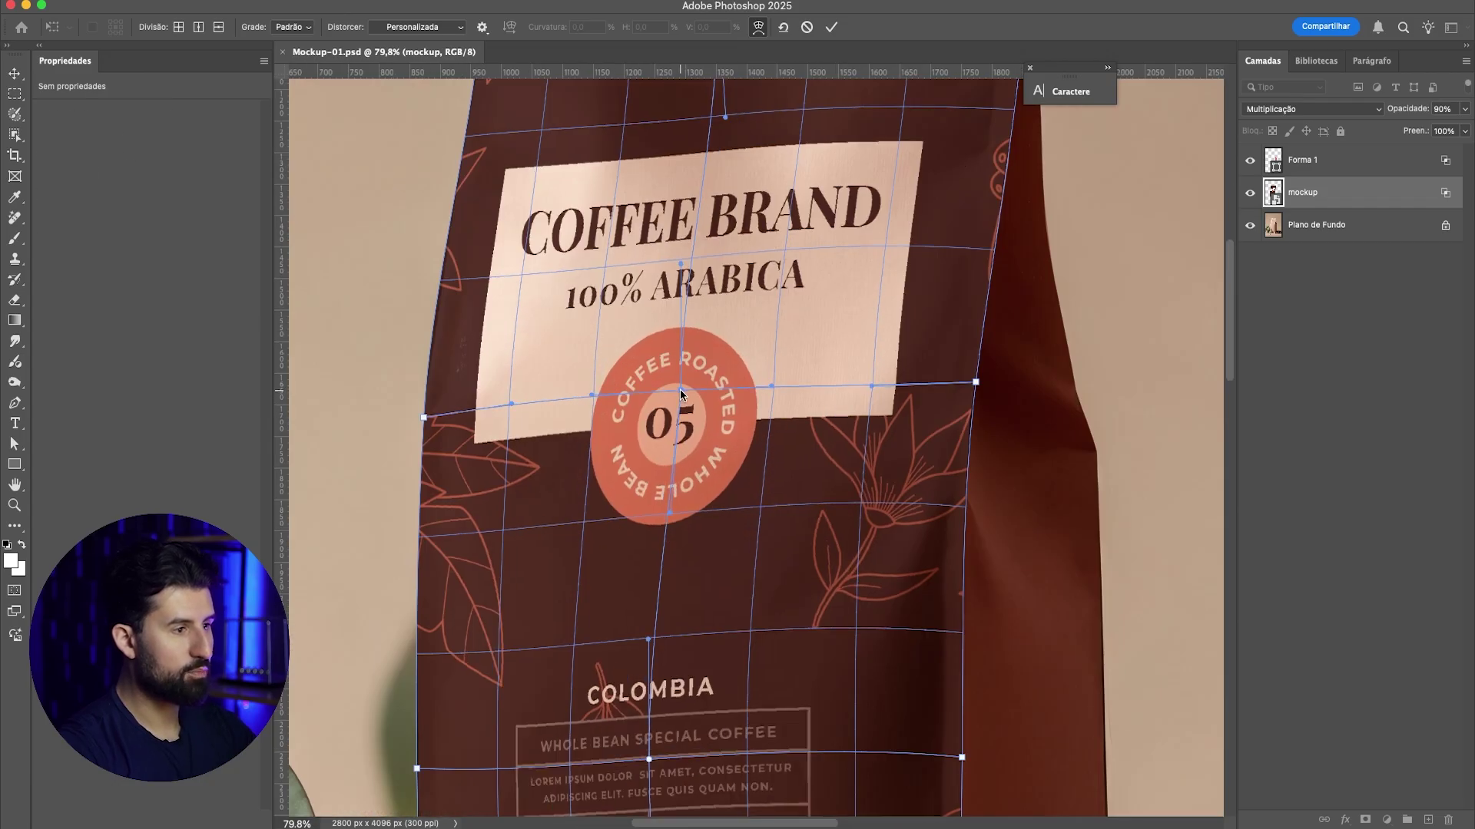
{"action": "scroll", "coordinate": [680, 389], "scroll_direction": "down", "scroll_amount": 5}
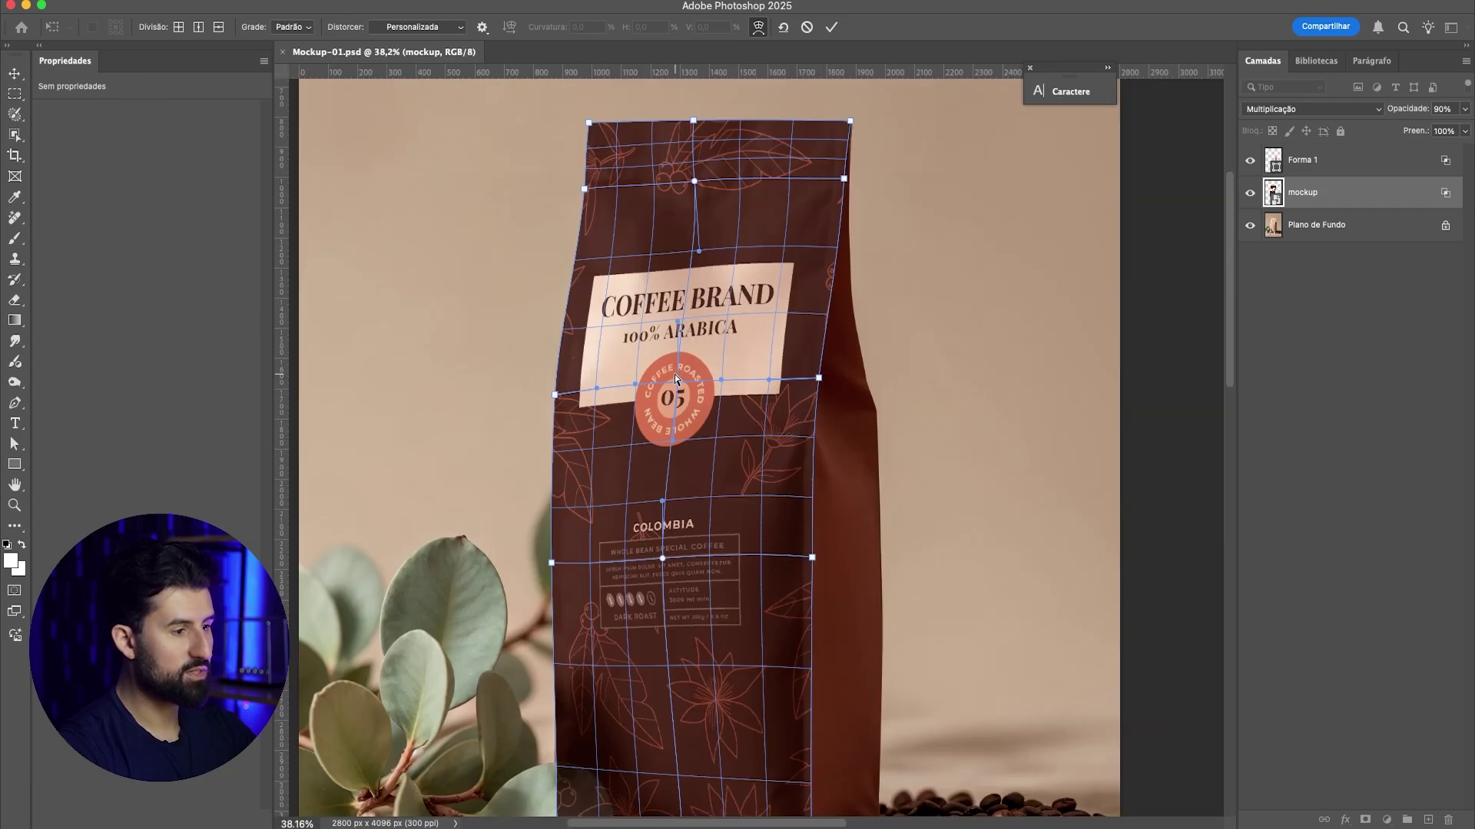
Step: Fine-tune the warp mesh around the coffee details below the COLOMBIA title and apply the warp
{"action": "left_click", "coordinate": [708, 611]}
{"action": "left_click_drag", "start_coordinate": [712, 617], "coordinate": [708, 617]}
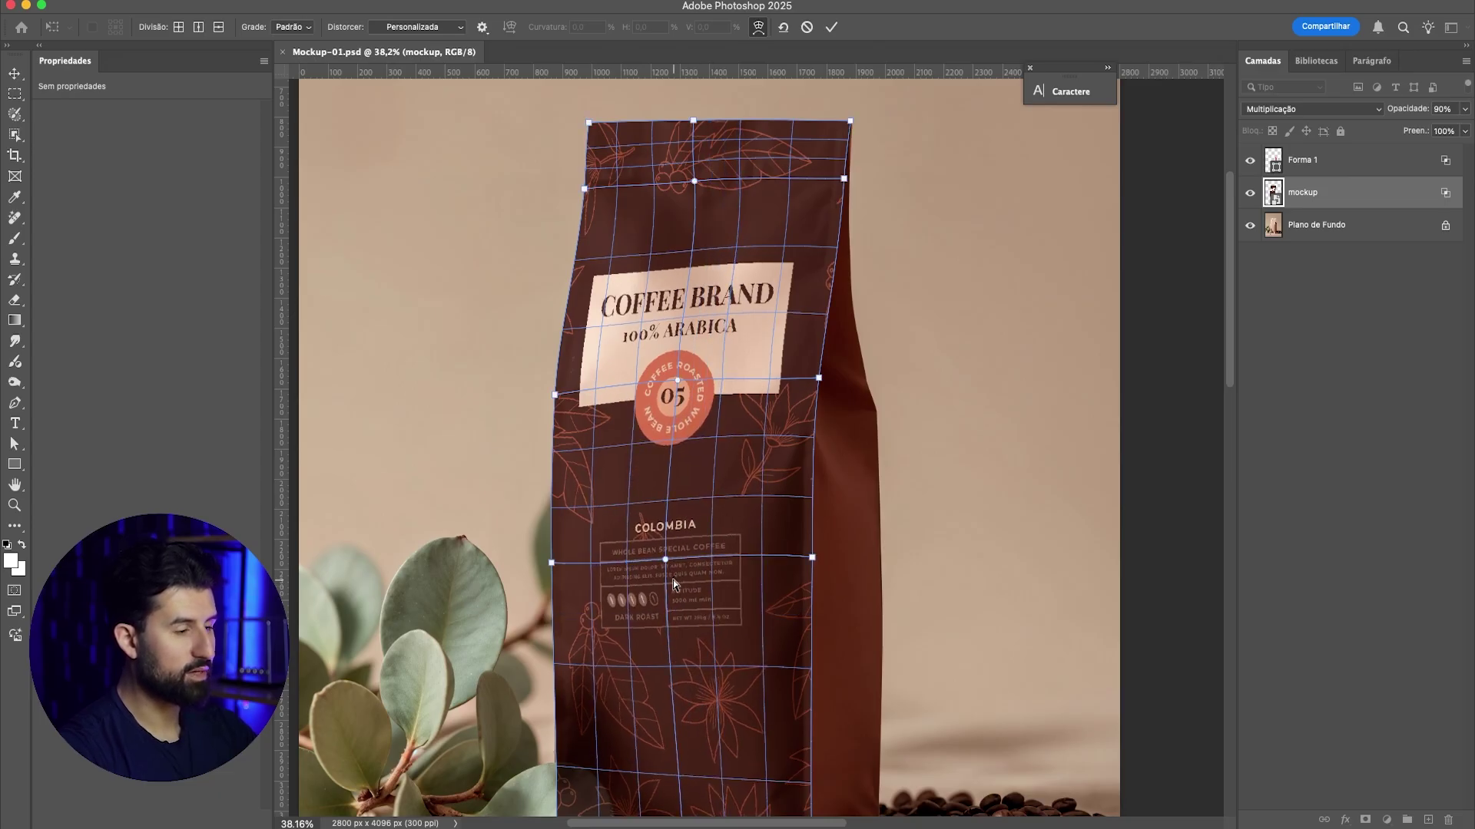
{"action": "scroll", "coordinate": [673, 579], "scroll_direction": "up", "scroll_amount": 1}
{"action": "scroll", "coordinate": [668, 566], "scroll_direction": "down", "scroll_amount": 2}
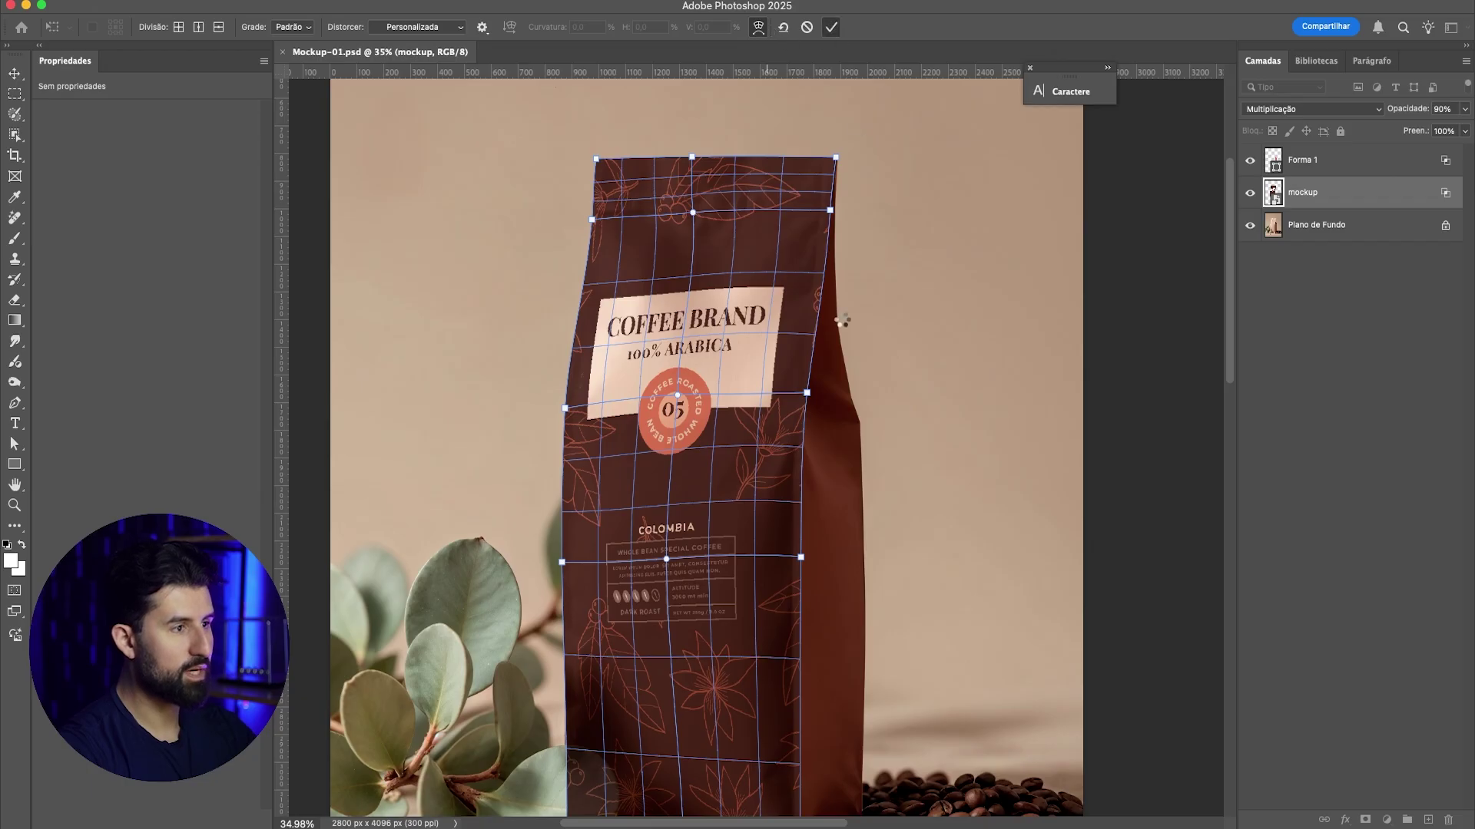
{"action": "left_click", "coordinate": [830, 29]}
{"action": "scroll", "coordinate": [752, 396], "scroll_direction": "down", "scroll_amount": 3}
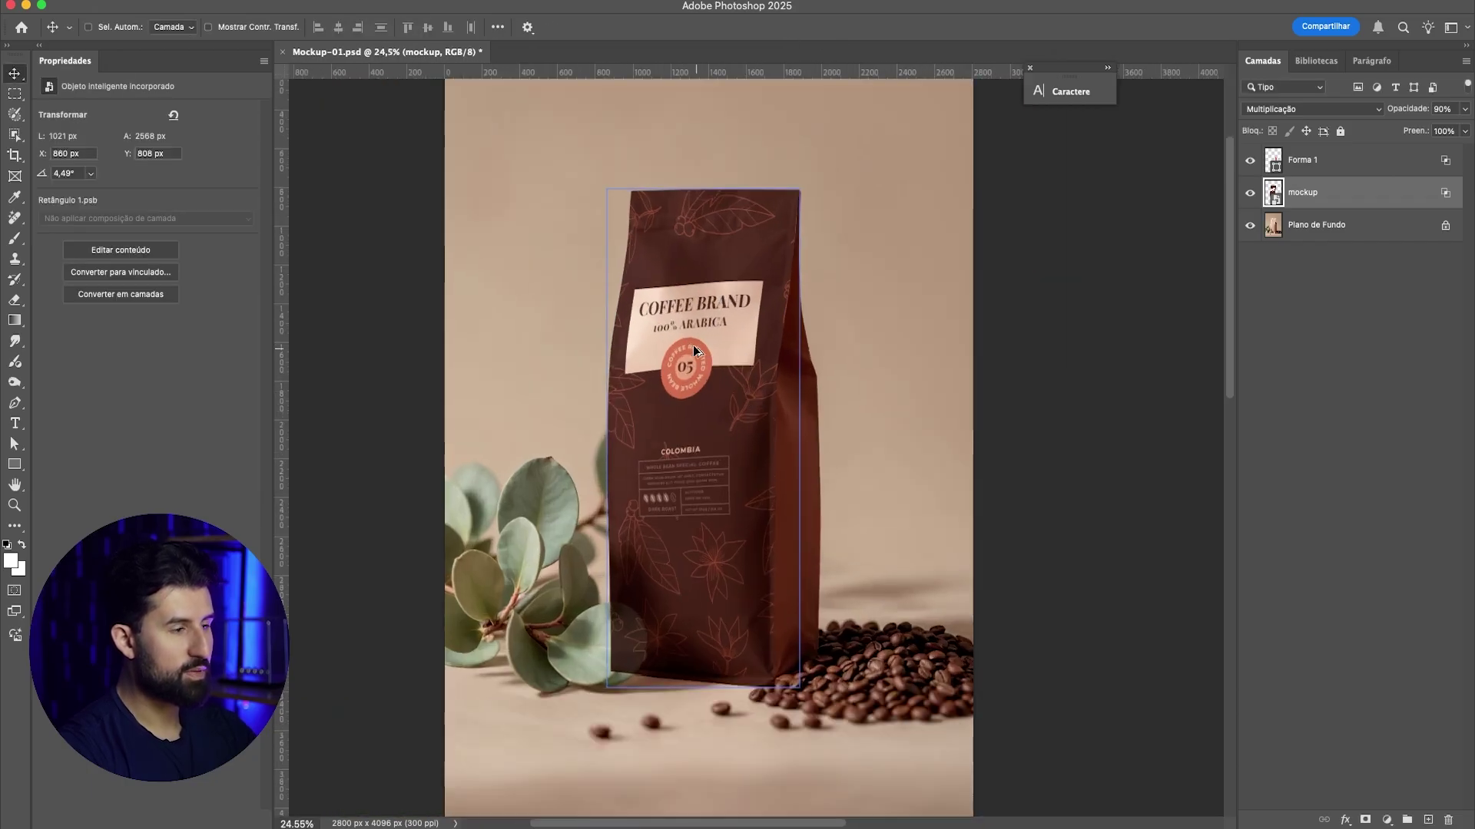
{"action": "scroll", "coordinate": [693, 348], "scroll_direction": "up", "scroll_amount": 1}
{"action": "scroll", "coordinate": [697, 409], "scroll_direction": "up", "scroll_amount": 1}
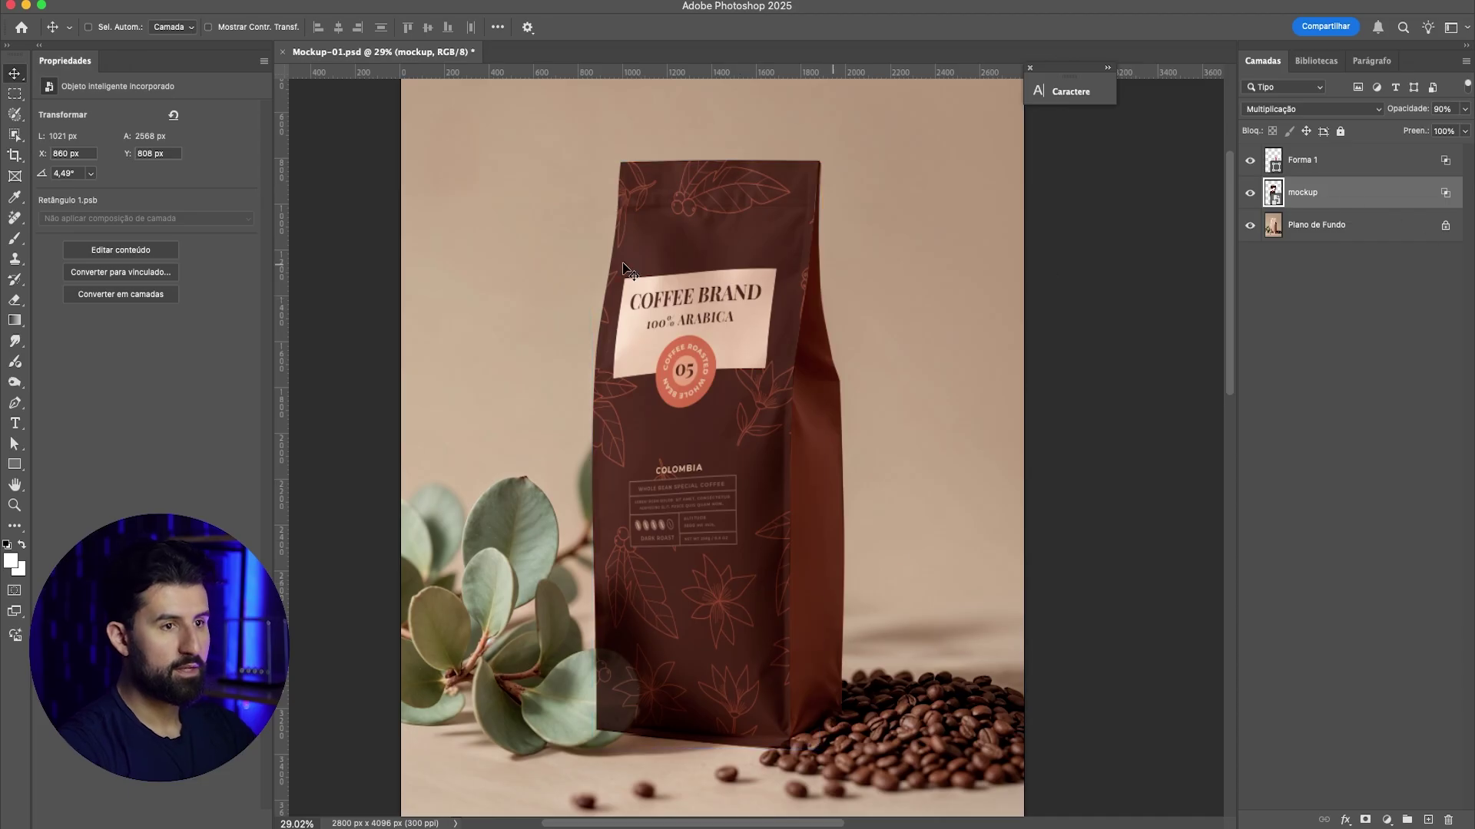
Step: Add a blank layer mask to the mockup layer
{"action": "left_click", "coordinate": [1306, 225]}
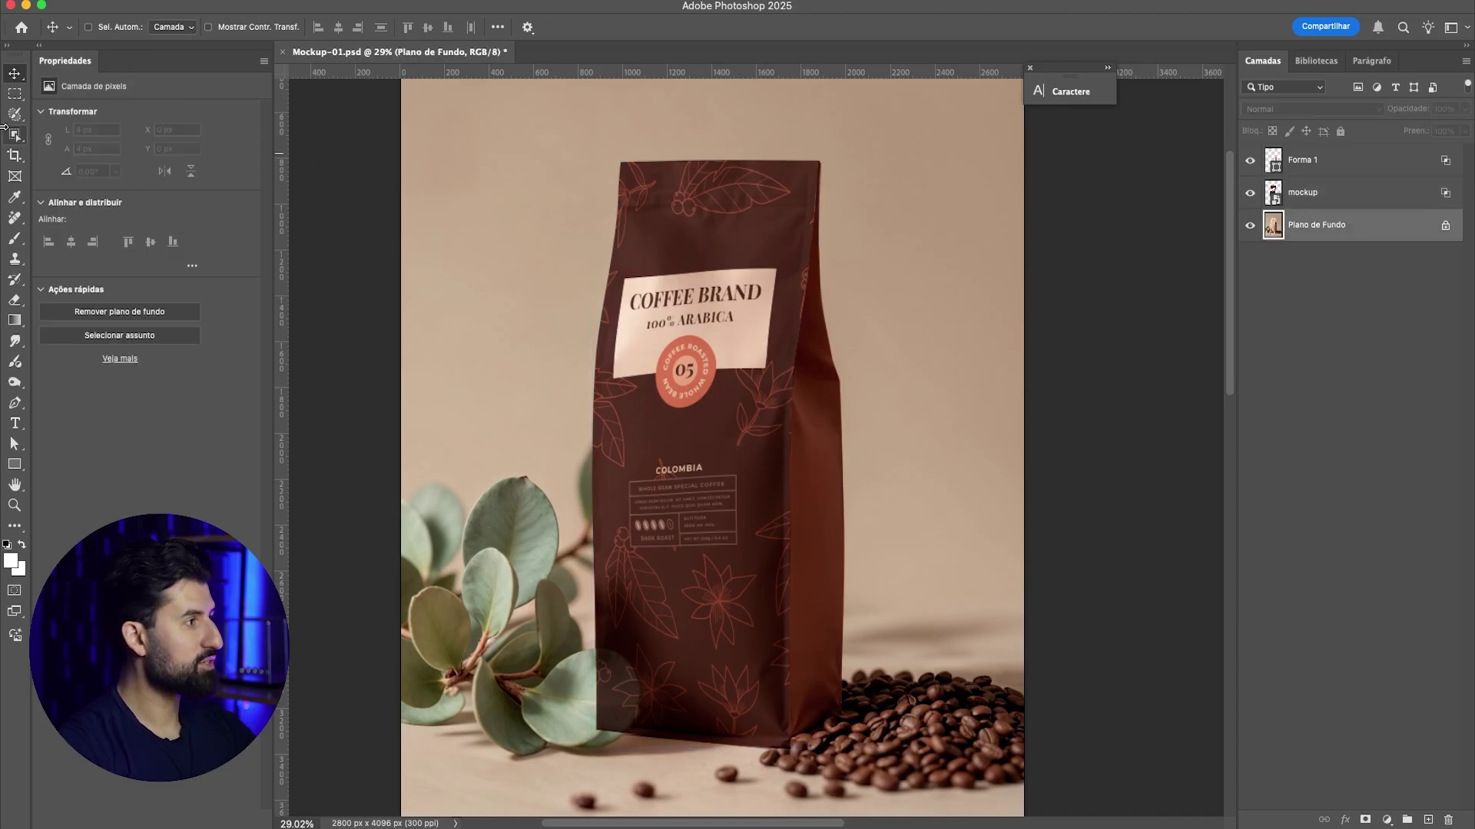
{"action": "left_click", "coordinate": [1306, 192]}
{"action": "left_click", "coordinate": [1366, 819]}
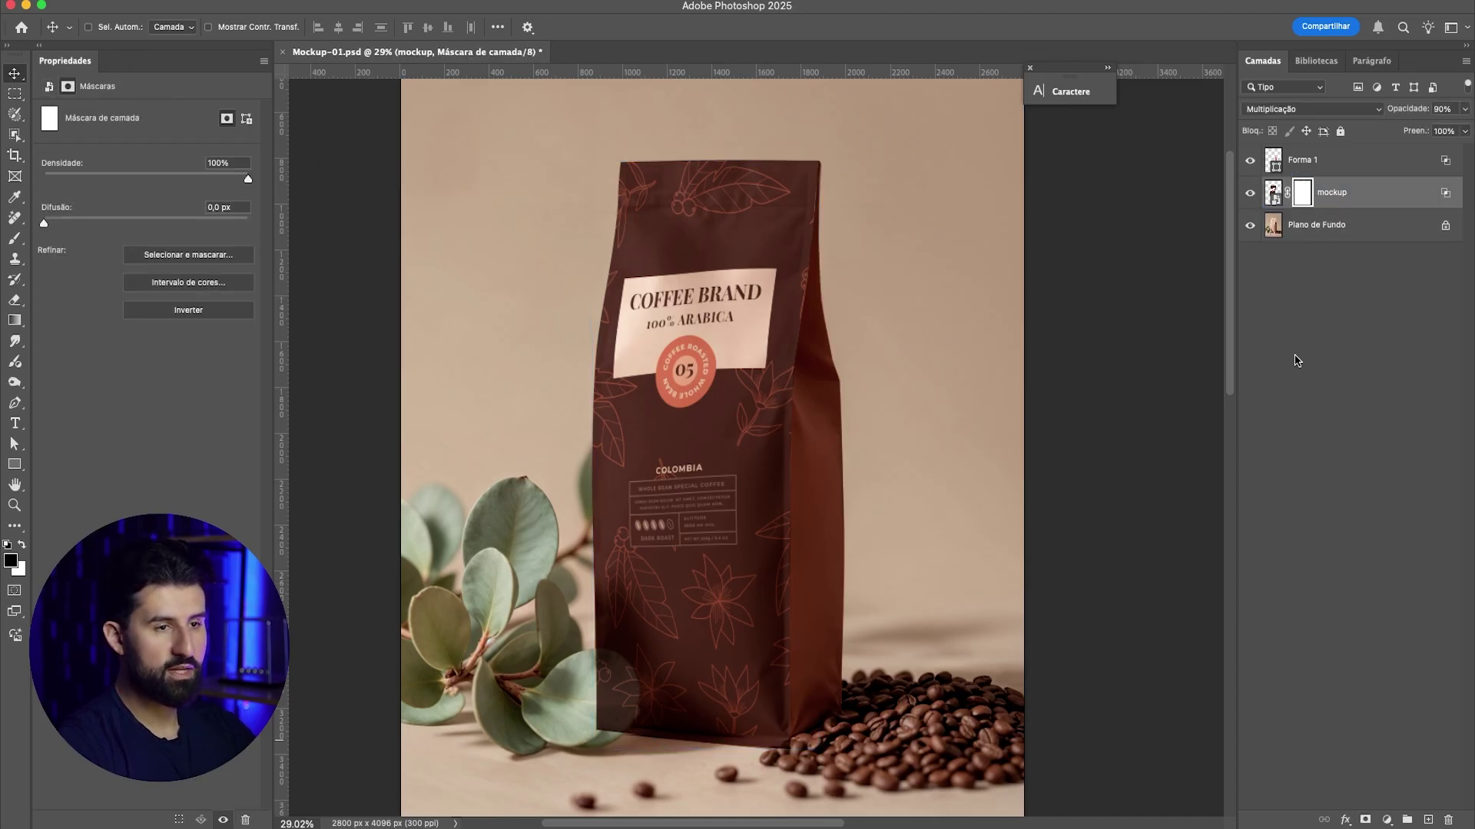
Step: Select the leafy branch beside the bag on the Plano de Fundo layer with the Object Selection tool
{"action": "left_click", "coordinate": [1311, 231]}
{"action": "left_click", "coordinate": [13, 137]}
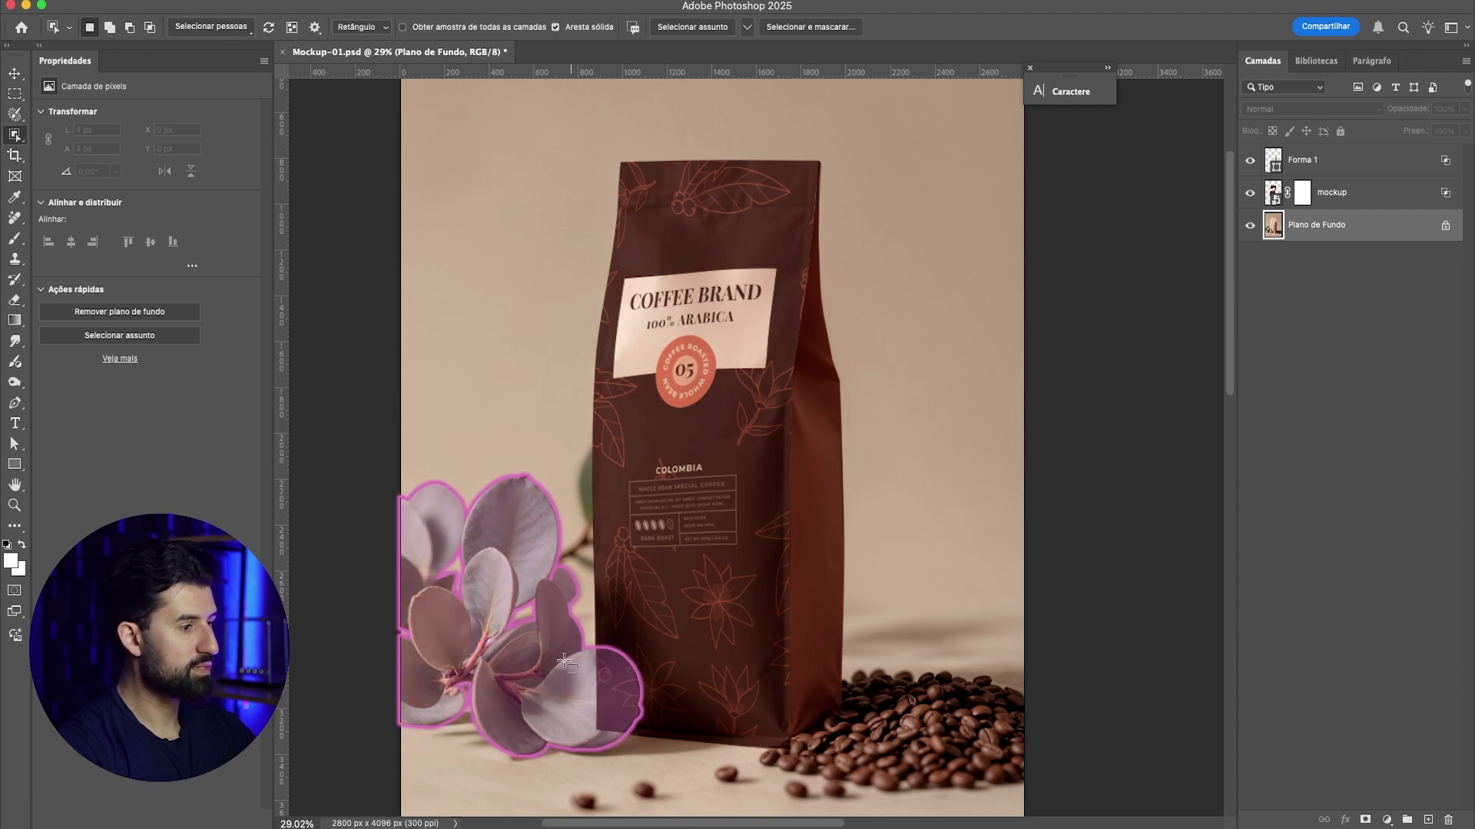
{"action": "left_click", "coordinate": [543, 680]}
Step: Fill the selected leaf area with black on the mockup layer's mask and deselect
{"action": "left_click", "coordinate": [1302, 192]}
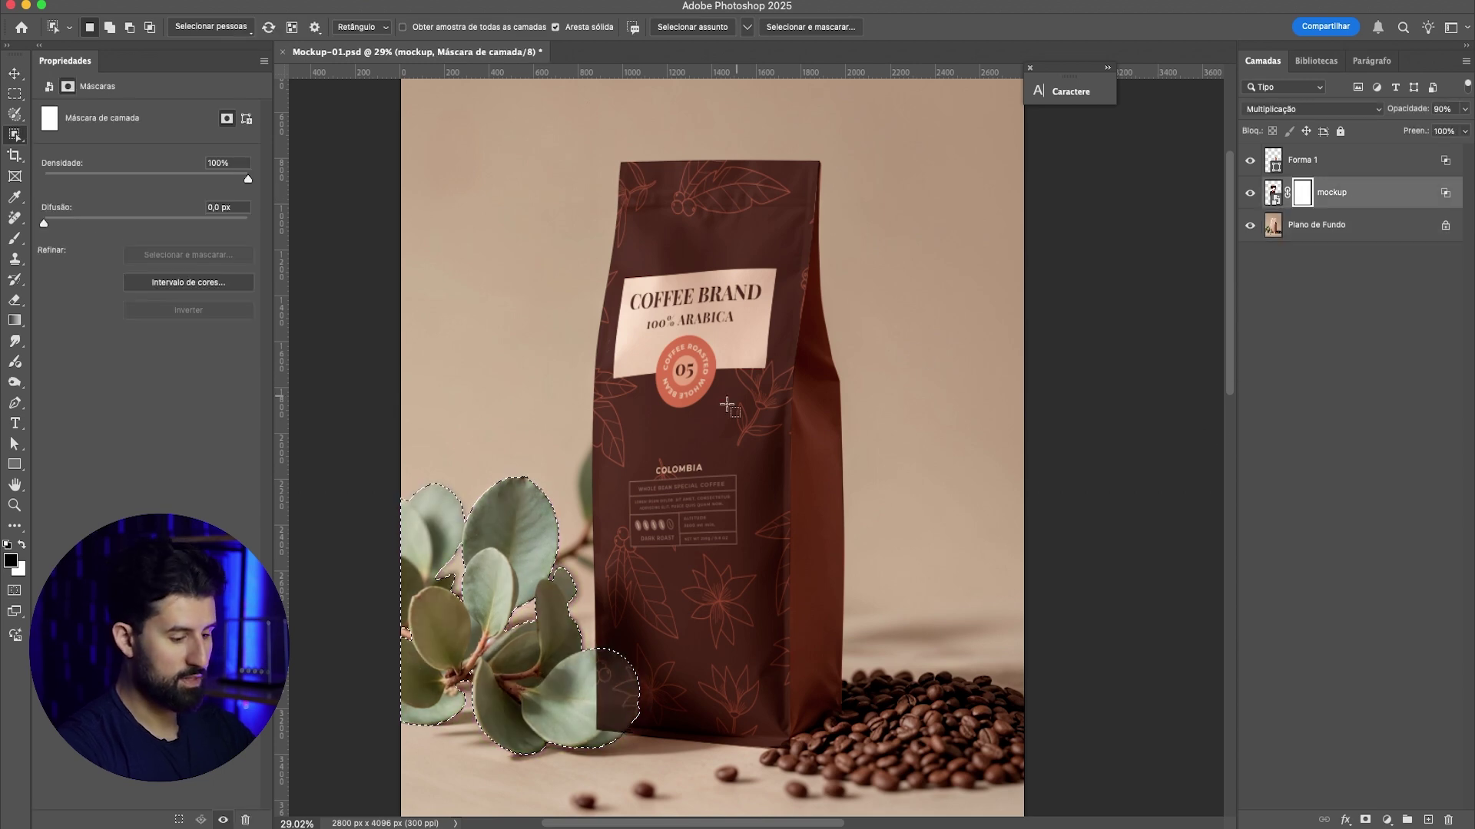
{"action": "key", "text": "b"}
{"action": "key", "text": "x"}
{"action": "key", "text": "bracketright"}
{"action": "key", "text": "bracketright"}
{"action": "key", "text": "bracketright"}
{"action": "key", "text": "bracketright"}
{"action": "key", "text": "bracketright"}
{"action": "key", "text": "bracketright"}
{"action": "key", "text": "bracketright"}
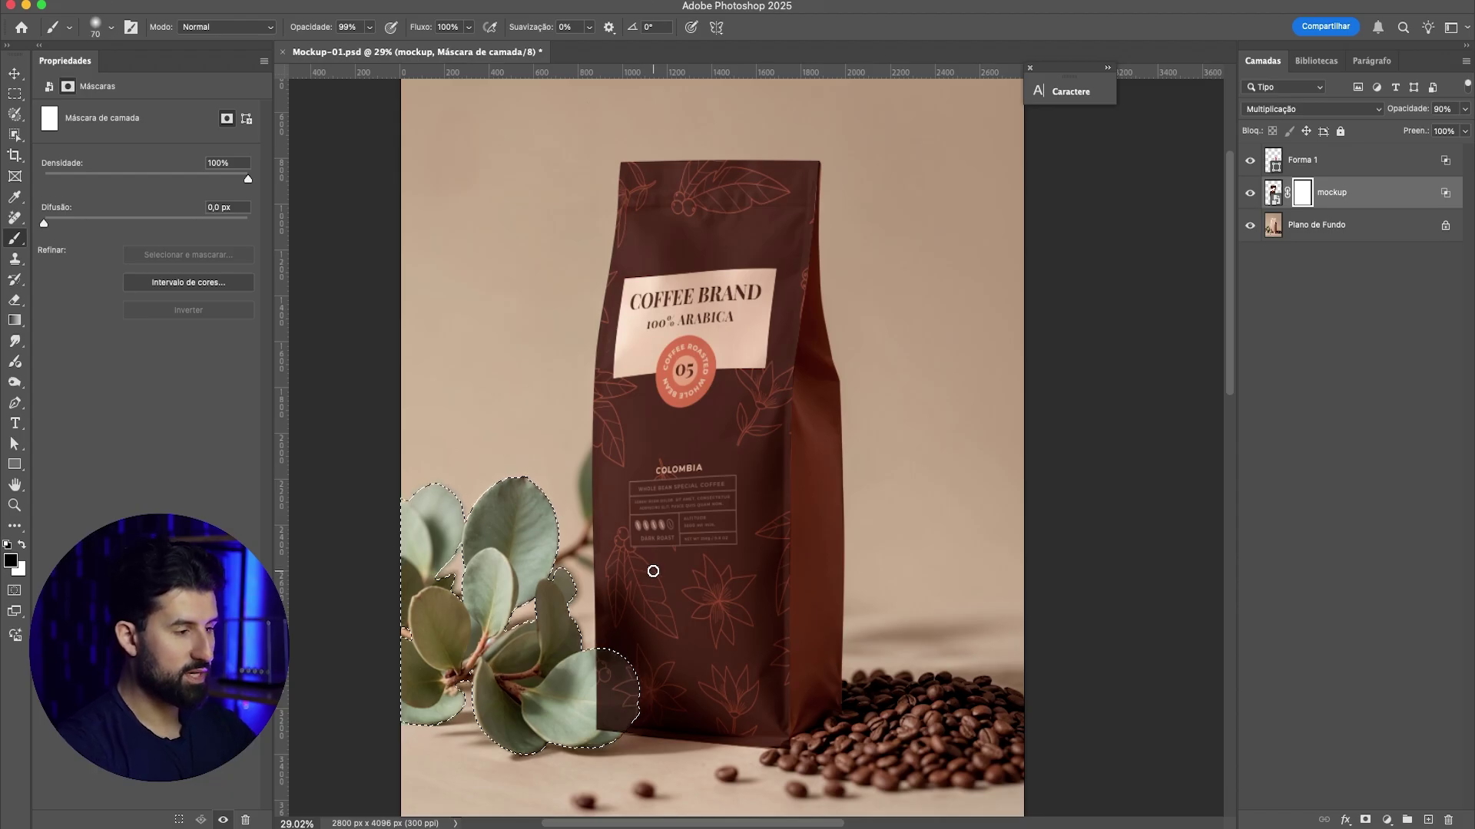
{"action": "key", "text": "alt+BackSpace"}
{"action": "key", "text": "super+d"}
{"action": "scroll", "coordinate": [662, 599], "scroll_direction": "down", "scroll_amount": 1}
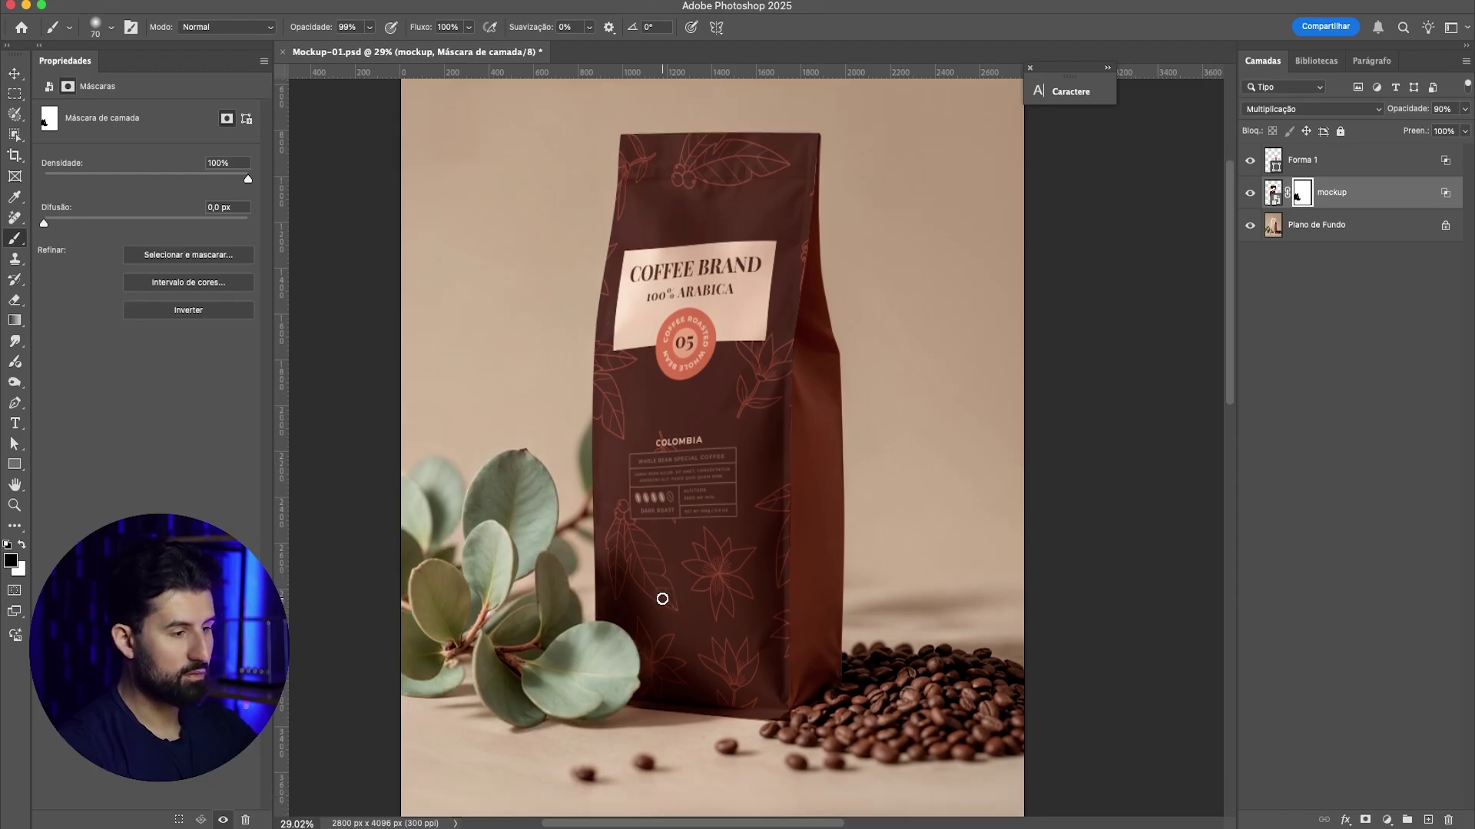
Step: Reduce the brush to 10 px and paint the mockup mask black where the bag's lower corner overlaps the coffee beans
{"action": "scroll", "coordinate": [809, 711], "scroll_direction": "up", "scroll_amount": 6}
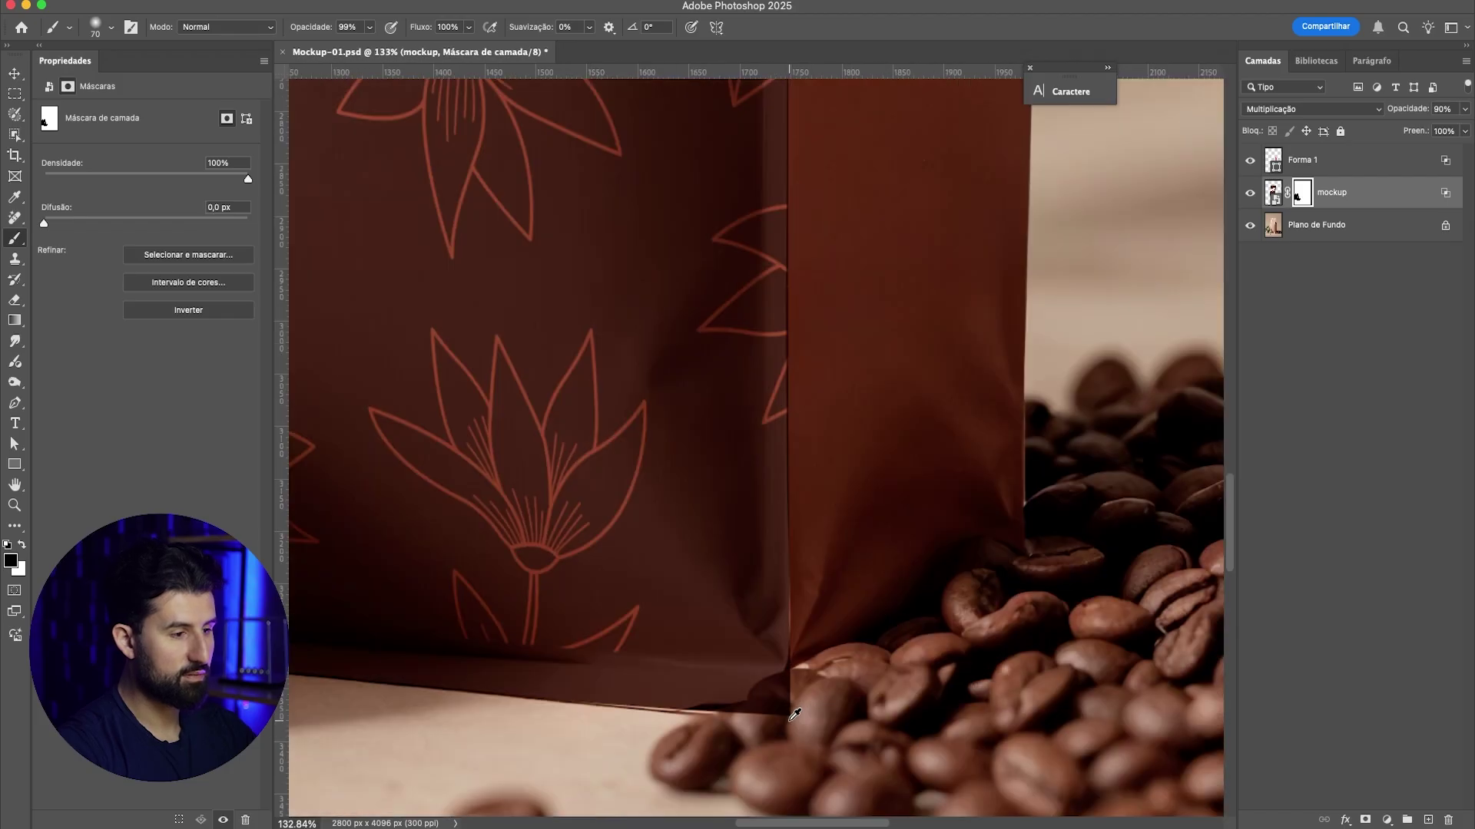
{"action": "key", "text": "bracketleft"}
{"action": "key", "text": "bracketleft"}
{"action": "key", "text": "bracketleft"}
{"action": "key", "text": "bracketleft"}
{"action": "key", "text": "bracketleft"}
{"action": "key", "text": "bracketleft"}
{"action": "key", "text": "bracketleft"}
{"action": "key", "text": "bracketleft"}
{"action": "key", "text": "bracketleft"}
{"action": "key", "text": "bracketleft"}
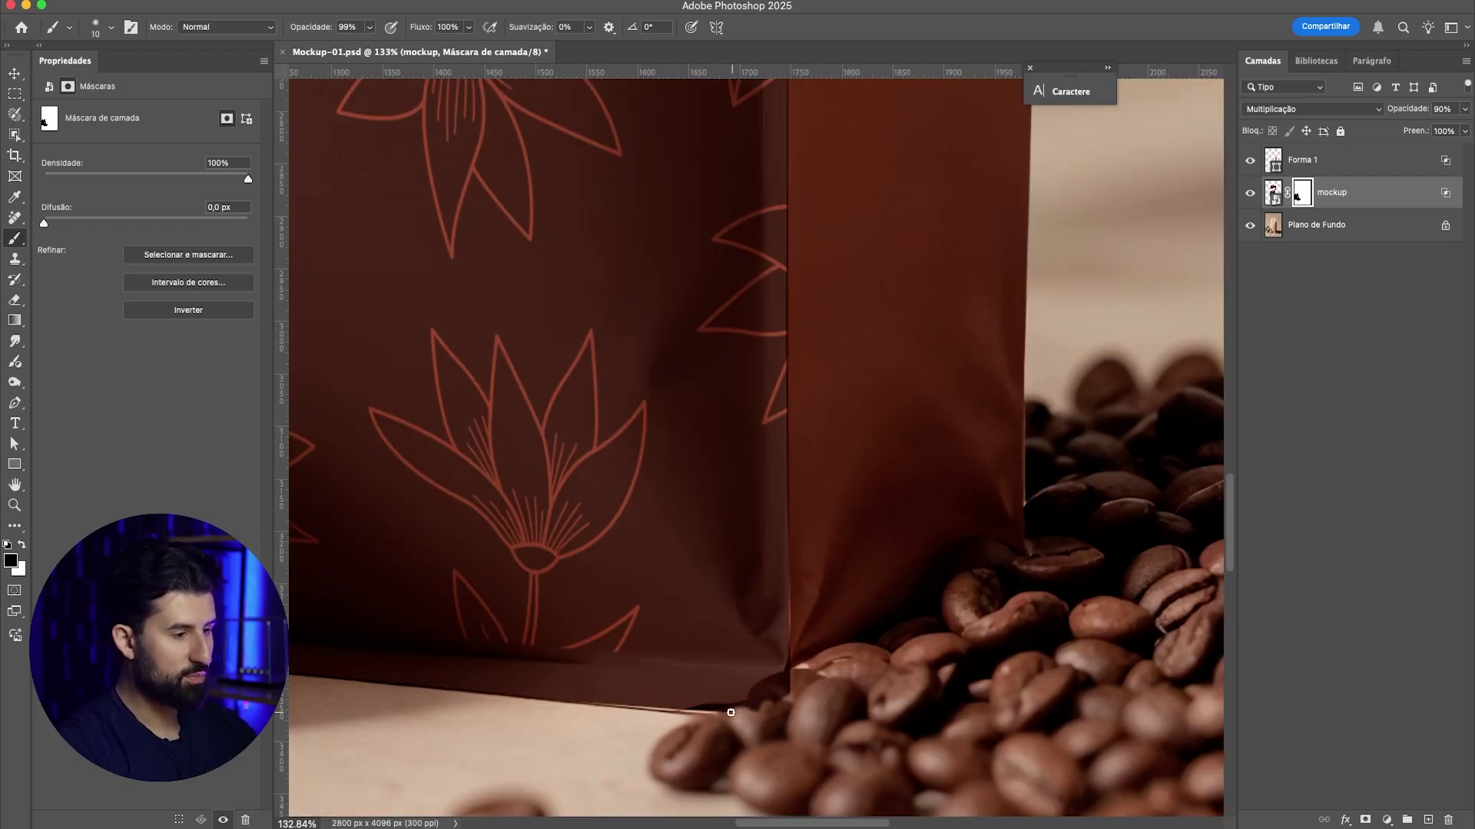
{"action": "left_click_drag", "start_coordinate": [756, 700], "coordinate": [785, 690]}
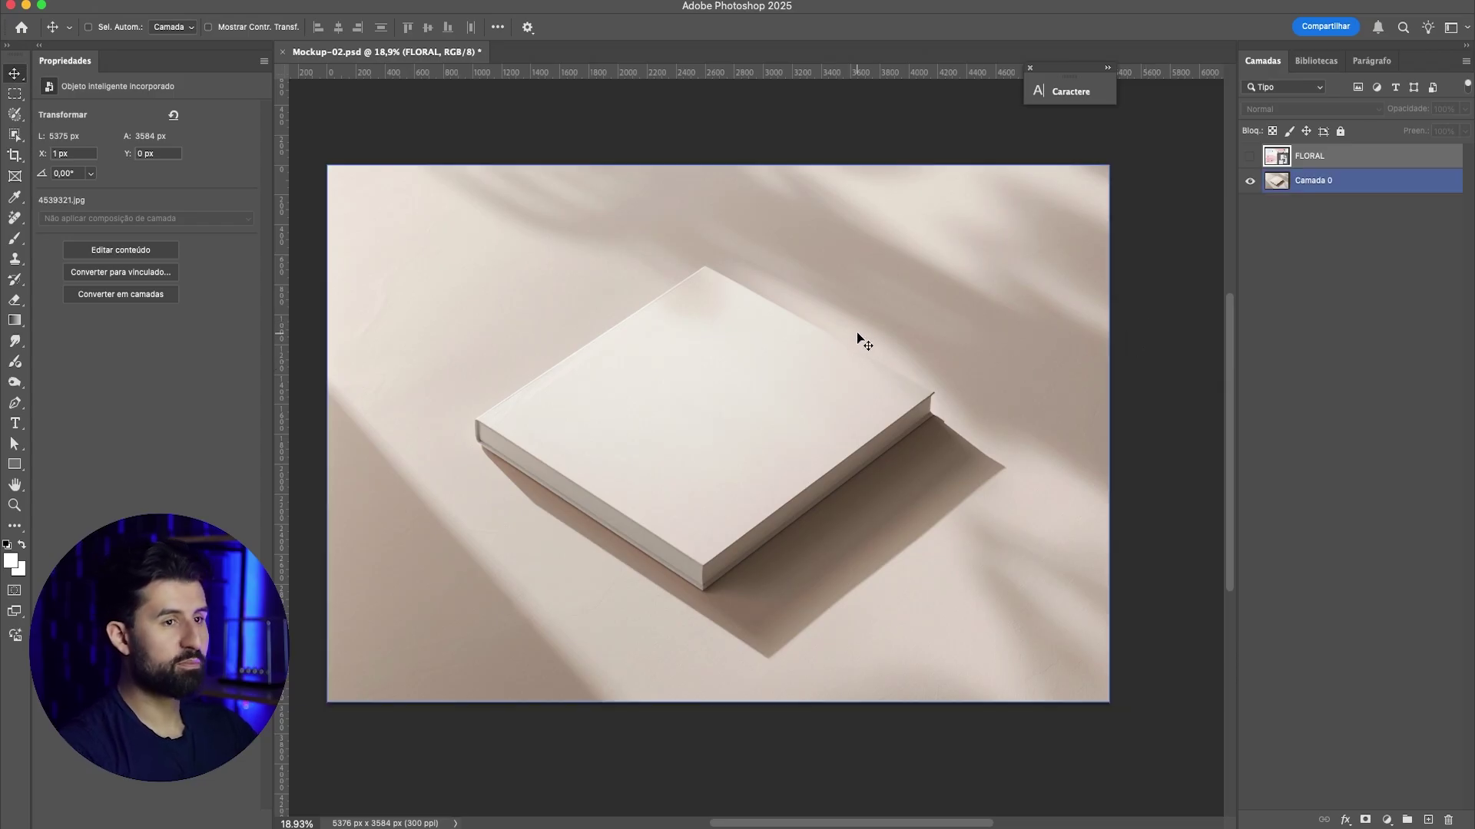
Step: Show the FLORAL layer in Mockup-02.psd, select the whole canvas and copy the artwork
{"action": "left_click", "coordinate": [1249, 156]}
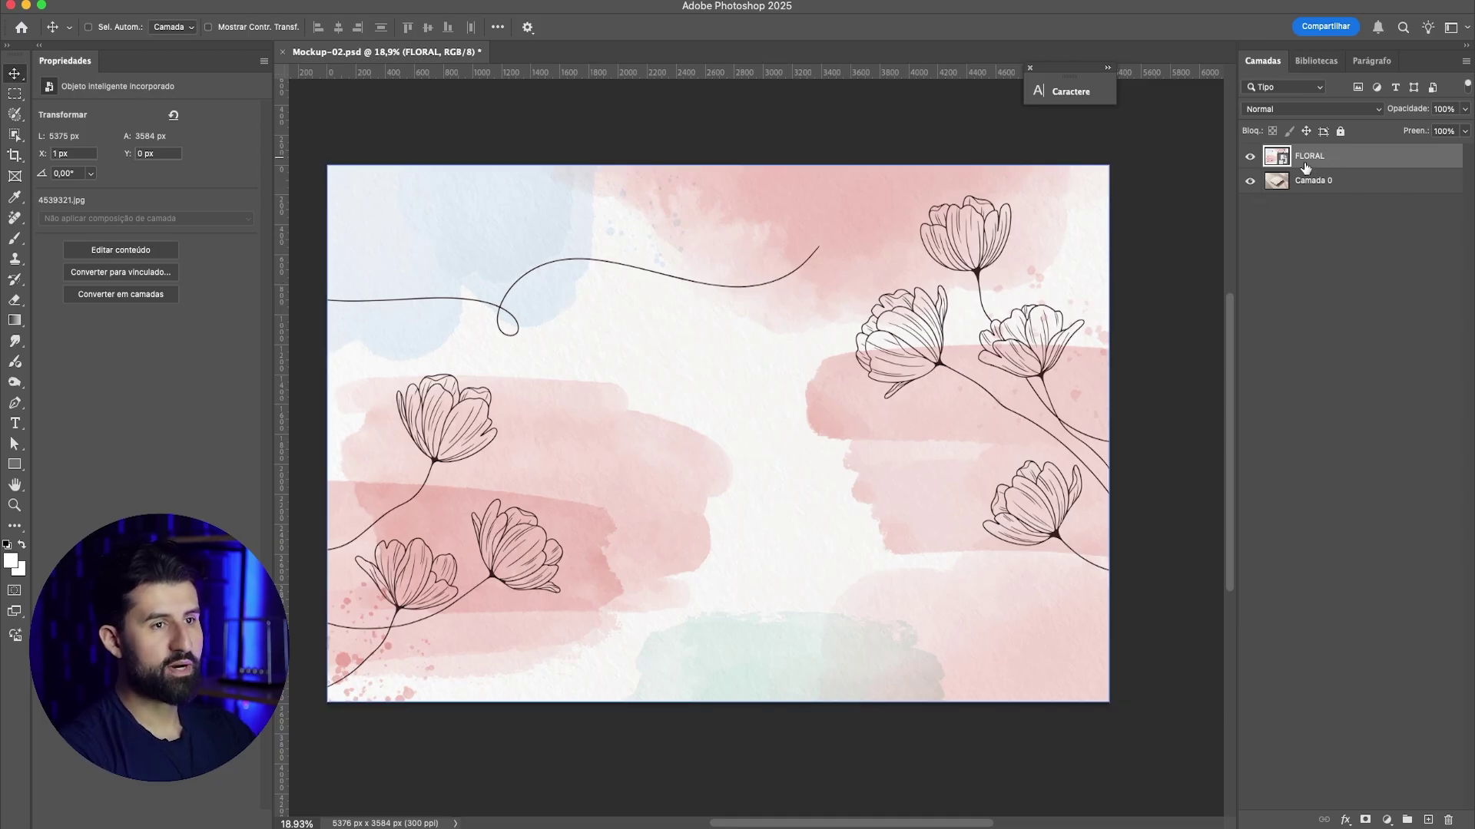
{"action": "scroll", "coordinate": [653, 413], "scroll_direction": "left", "scroll_amount": 1}
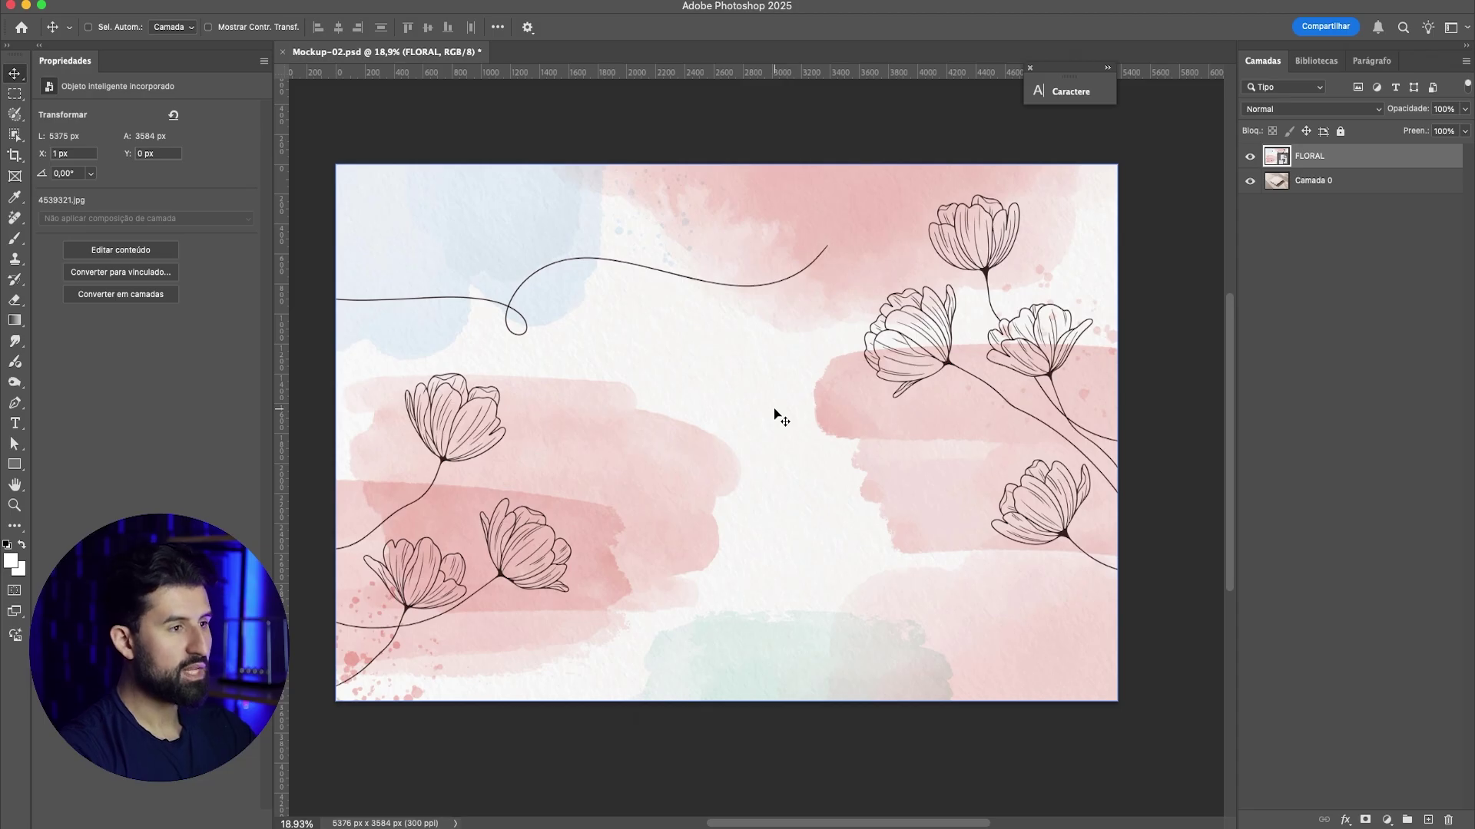
{"action": "key", "text": "super+a"}
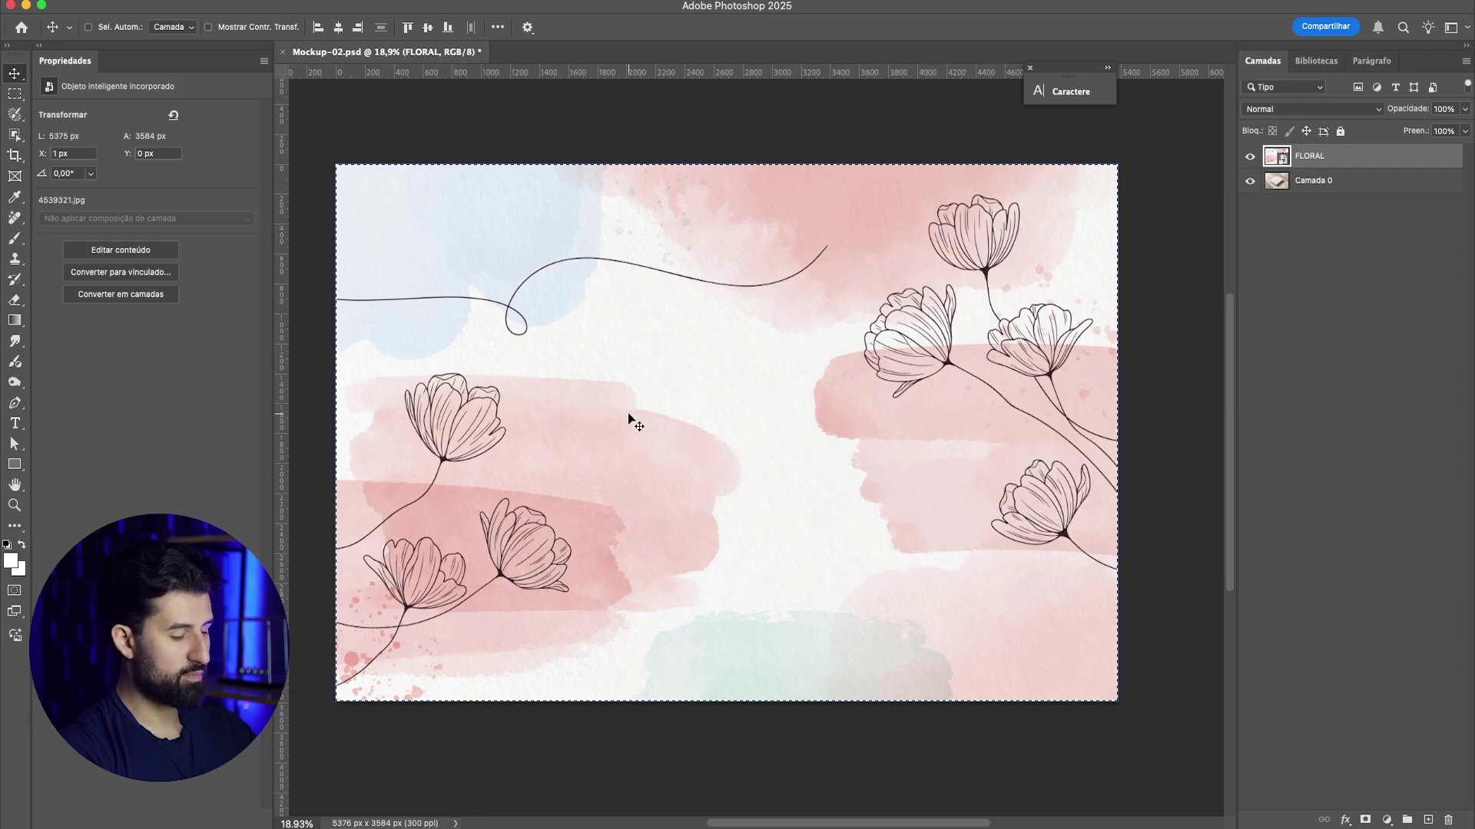
{"action": "key", "text": "super"}
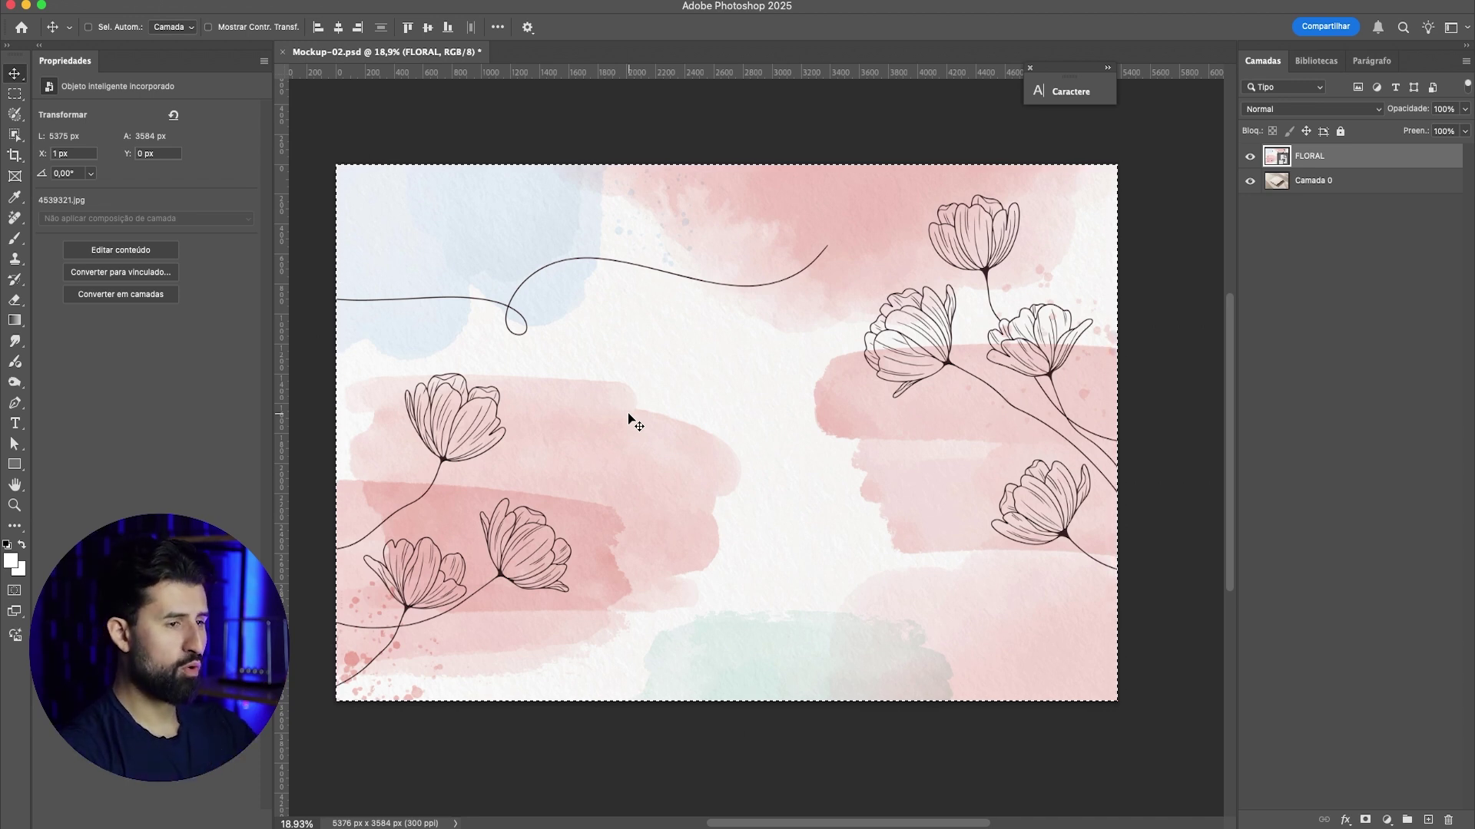
Step: Hide the FLORAL layer and open the Vanishing Point (Ponto de Fuga) filter on Camada 0
{"action": "left_click", "coordinate": [1250, 158]}
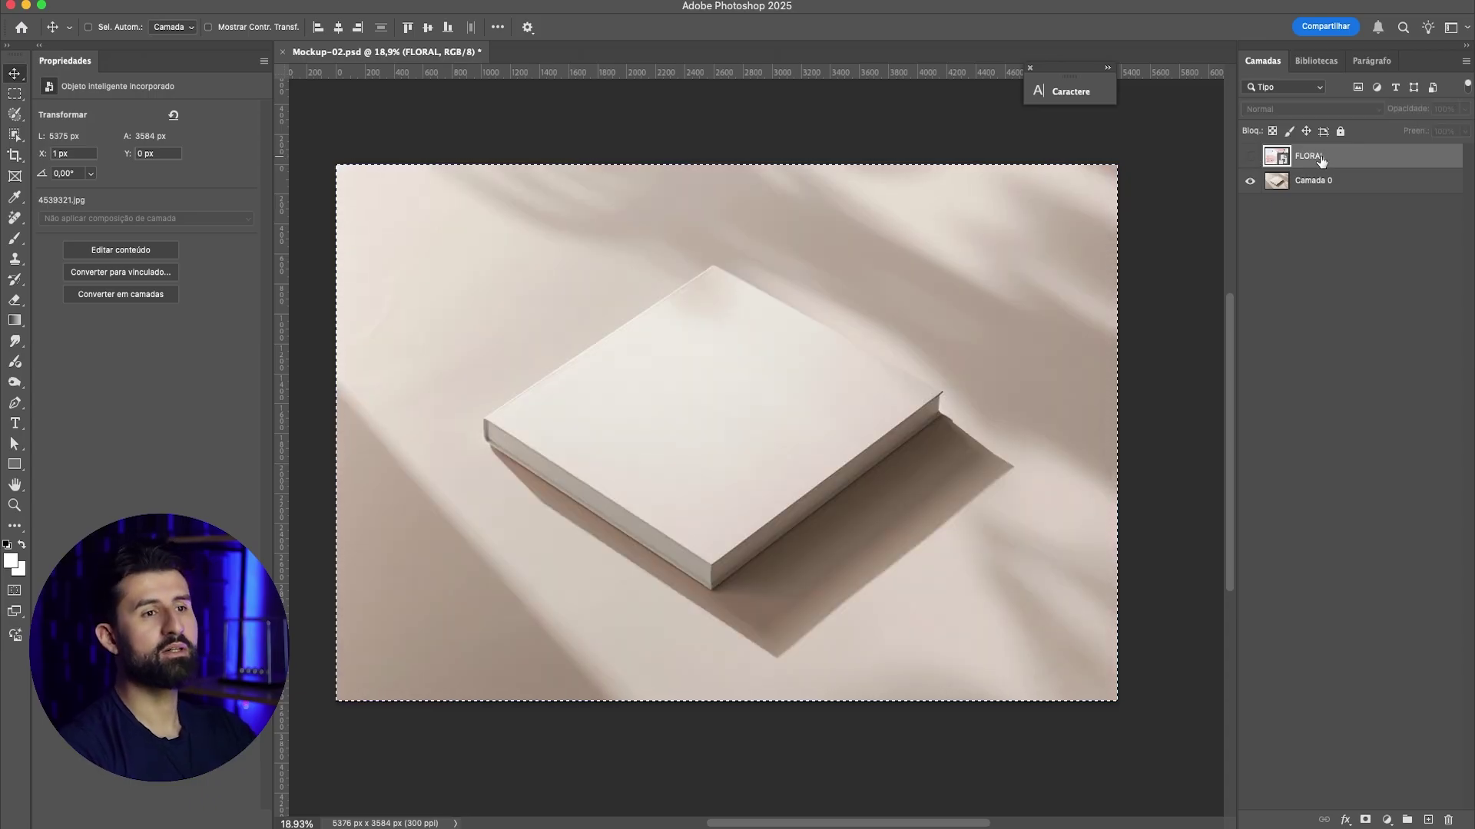
{"action": "left_click", "coordinate": [1319, 183]}
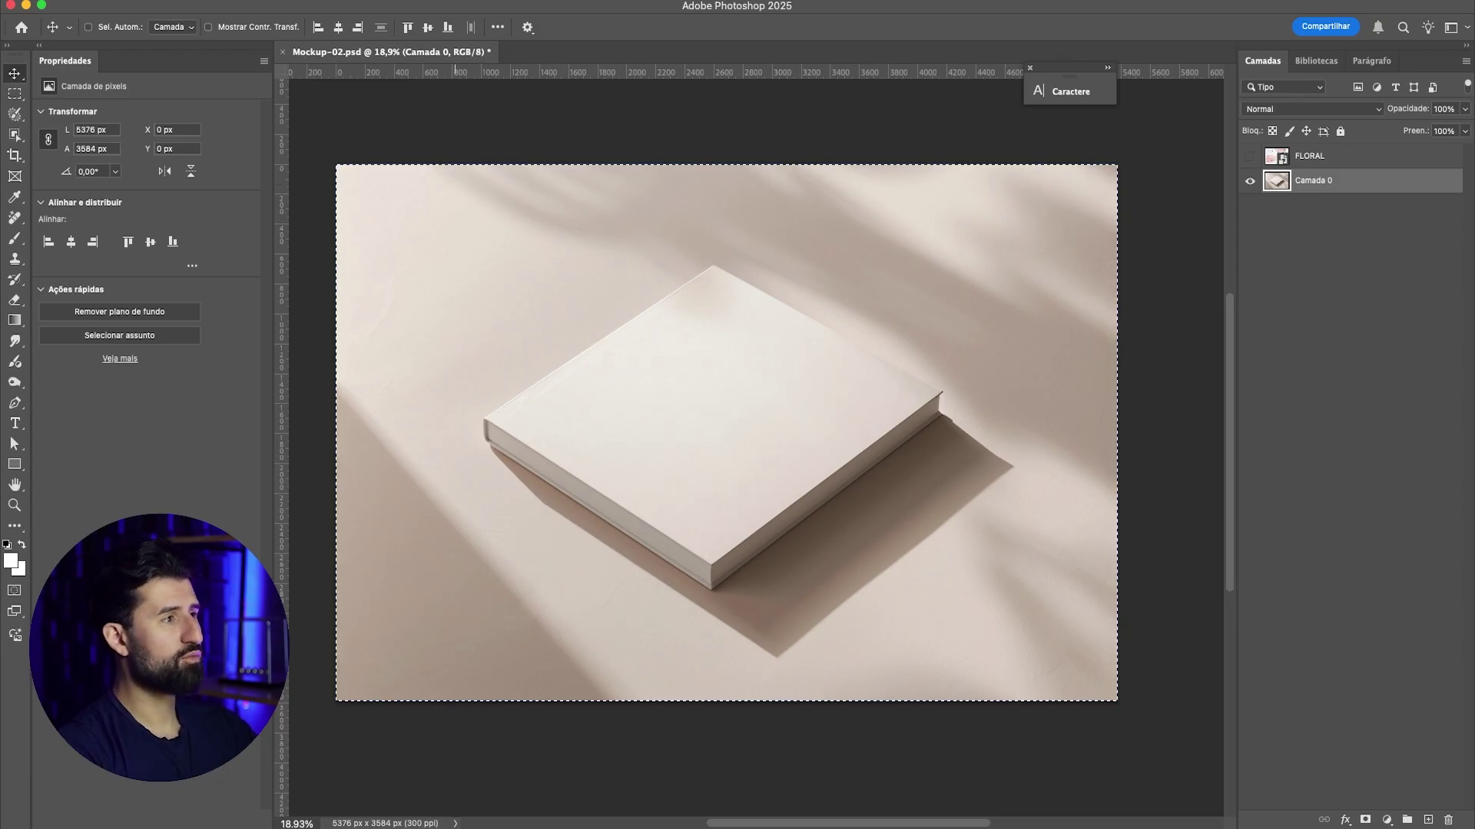
{"action": "left_click", "coordinate": [455, 1]}
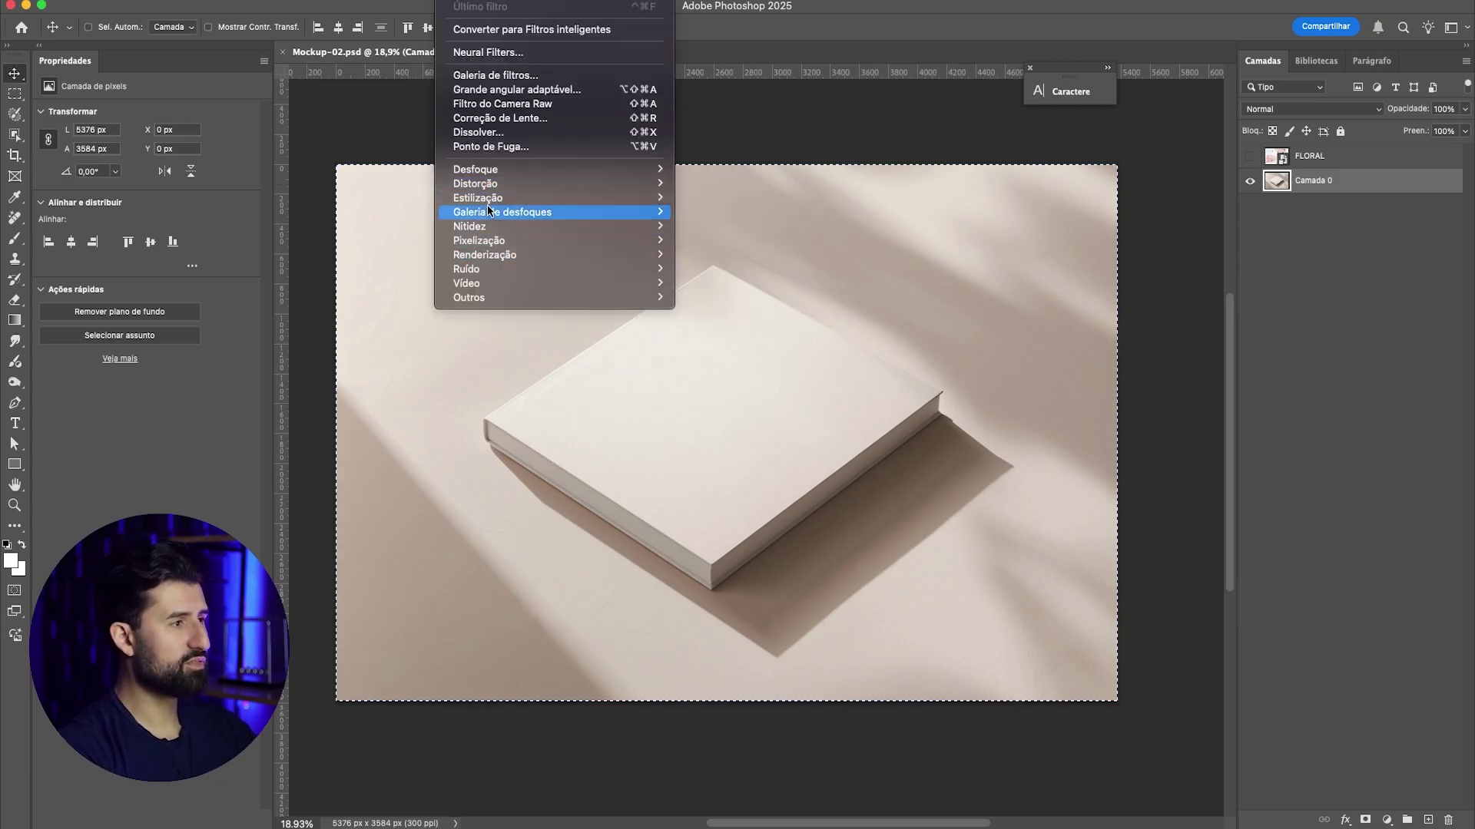
{"action": "left_click", "coordinate": [506, 148]}
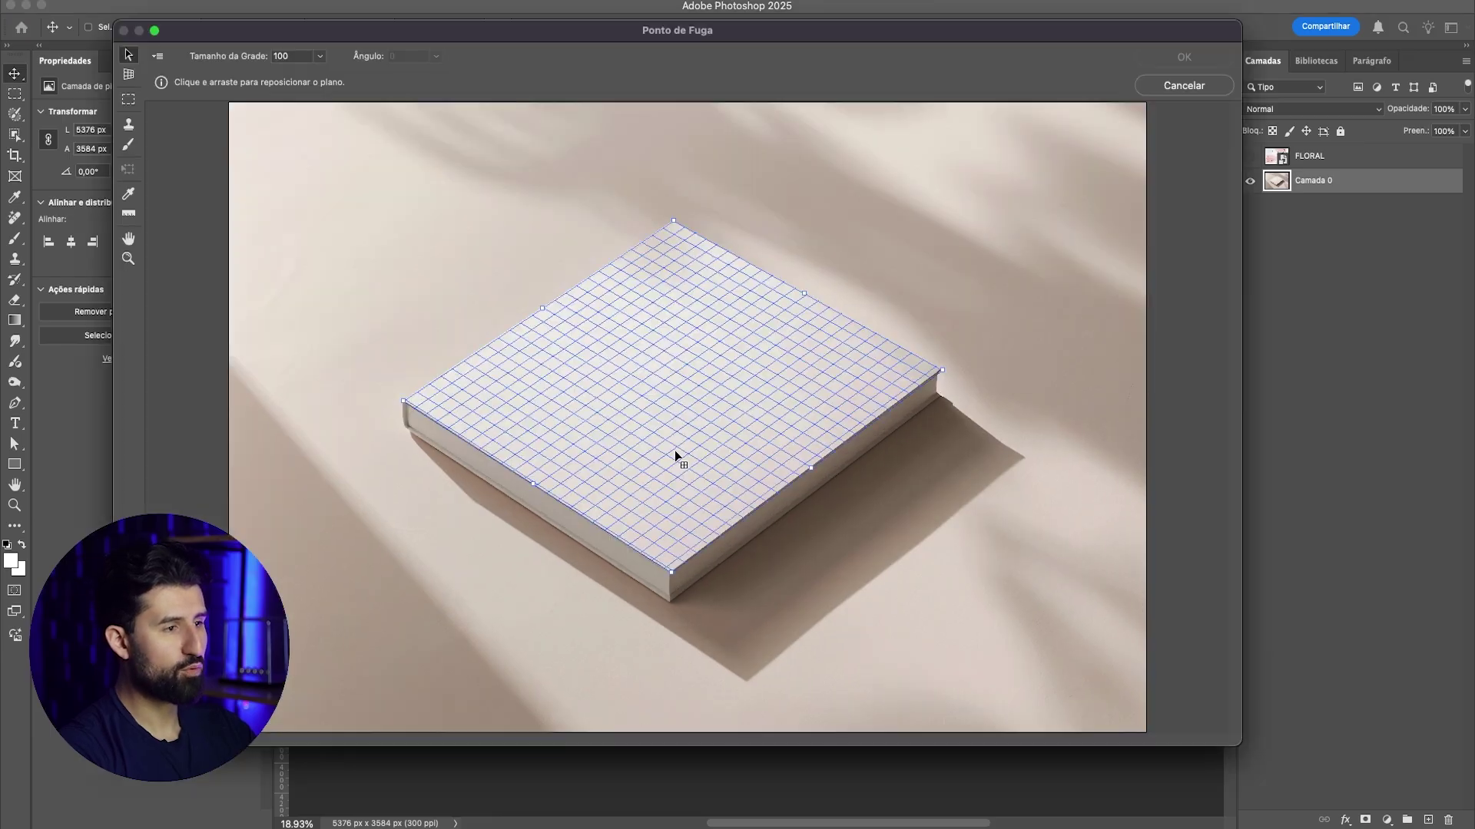
Step: Delete the existing perspective plane and create a new one from the four corners of the book's top cover
{"action": "key", "text": "BackSpace"}
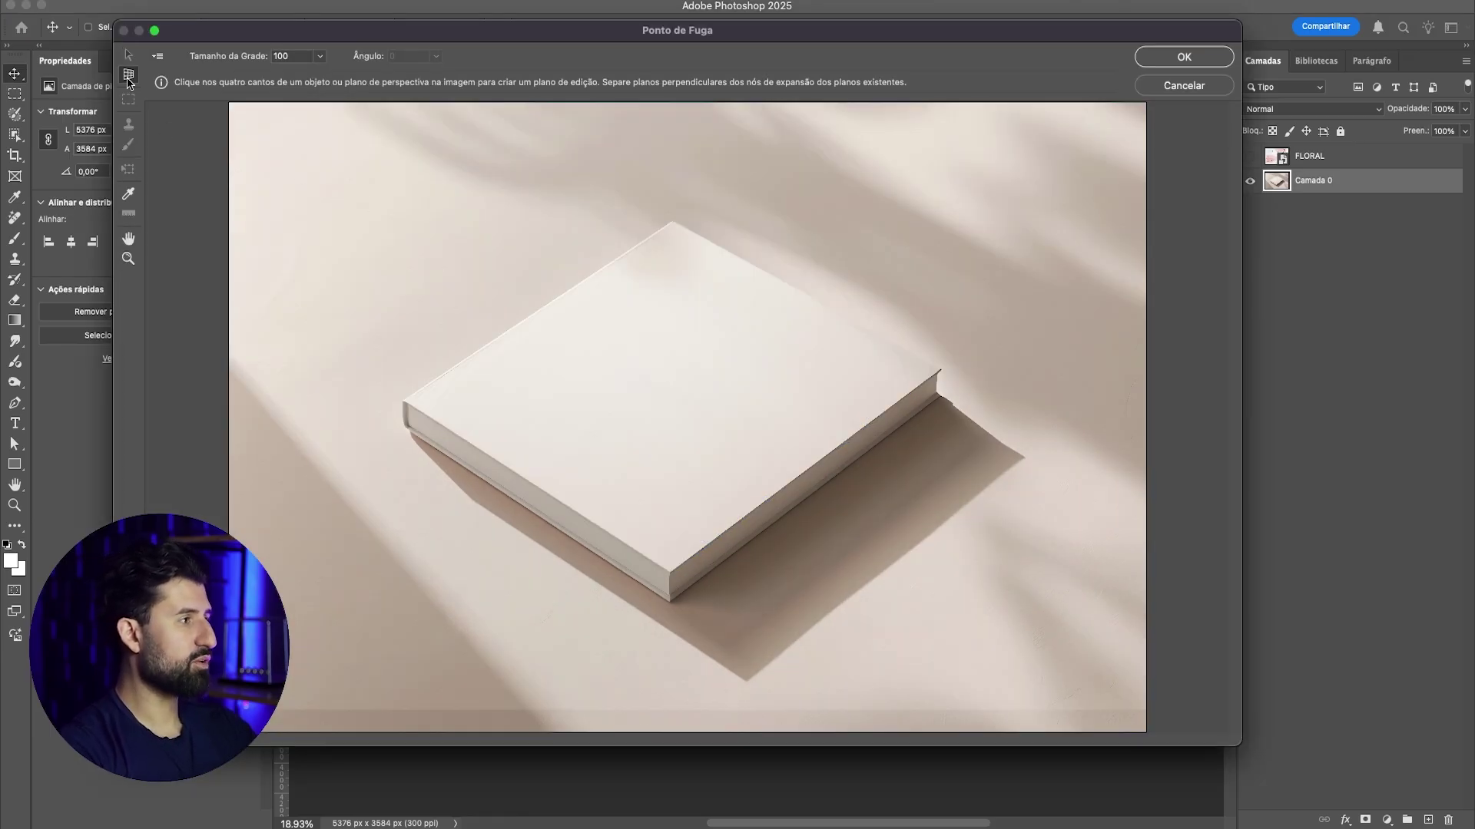
{"action": "left_click", "coordinate": [404, 401]}
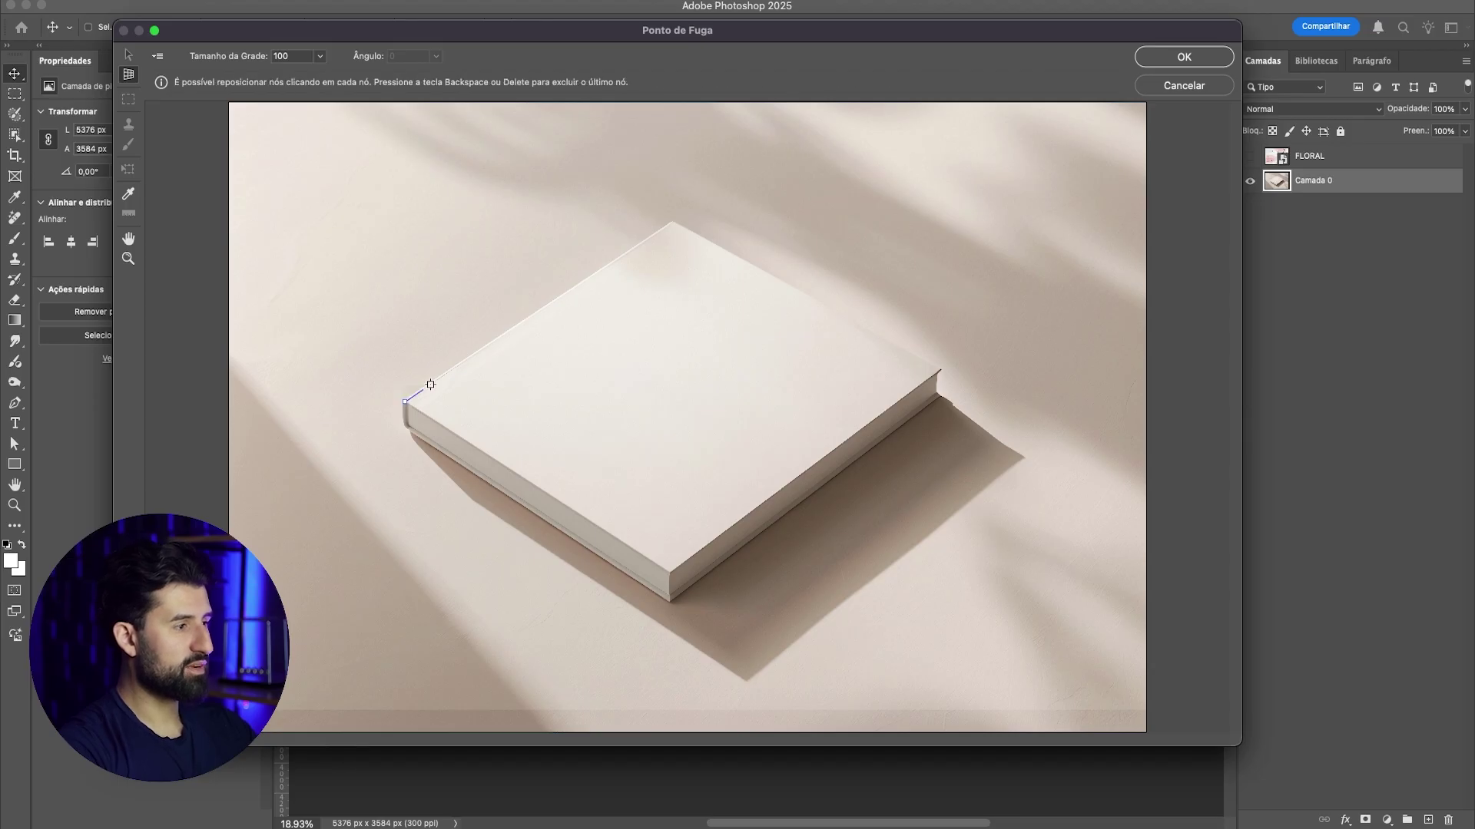
{"action": "left_click", "coordinate": [672, 222]}
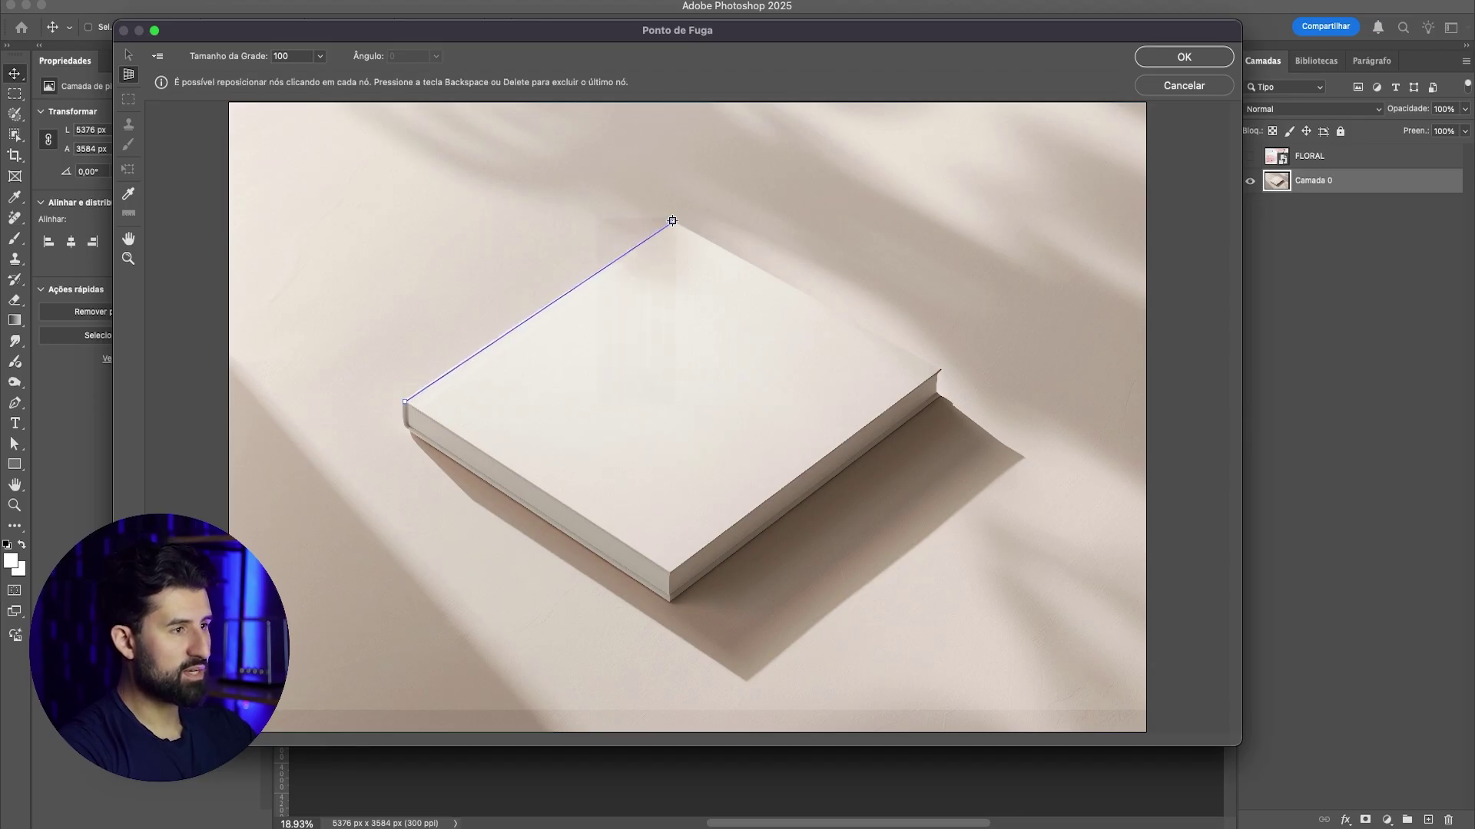
{"action": "left_click", "coordinate": [941, 370]}
{"action": "left_click", "coordinate": [671, 572]}
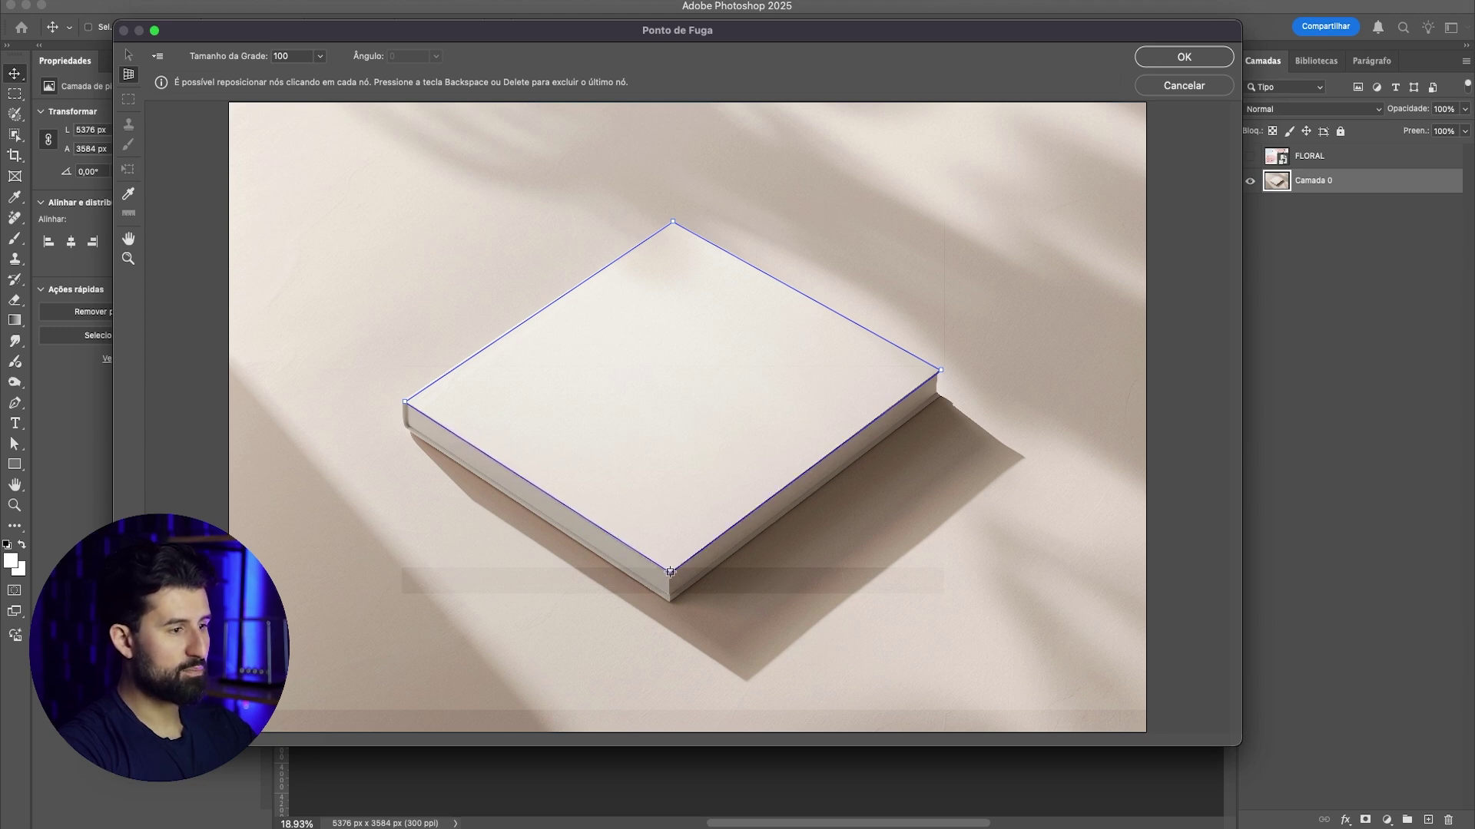
{"action": "left_click", "coordinate": [671, 572]}
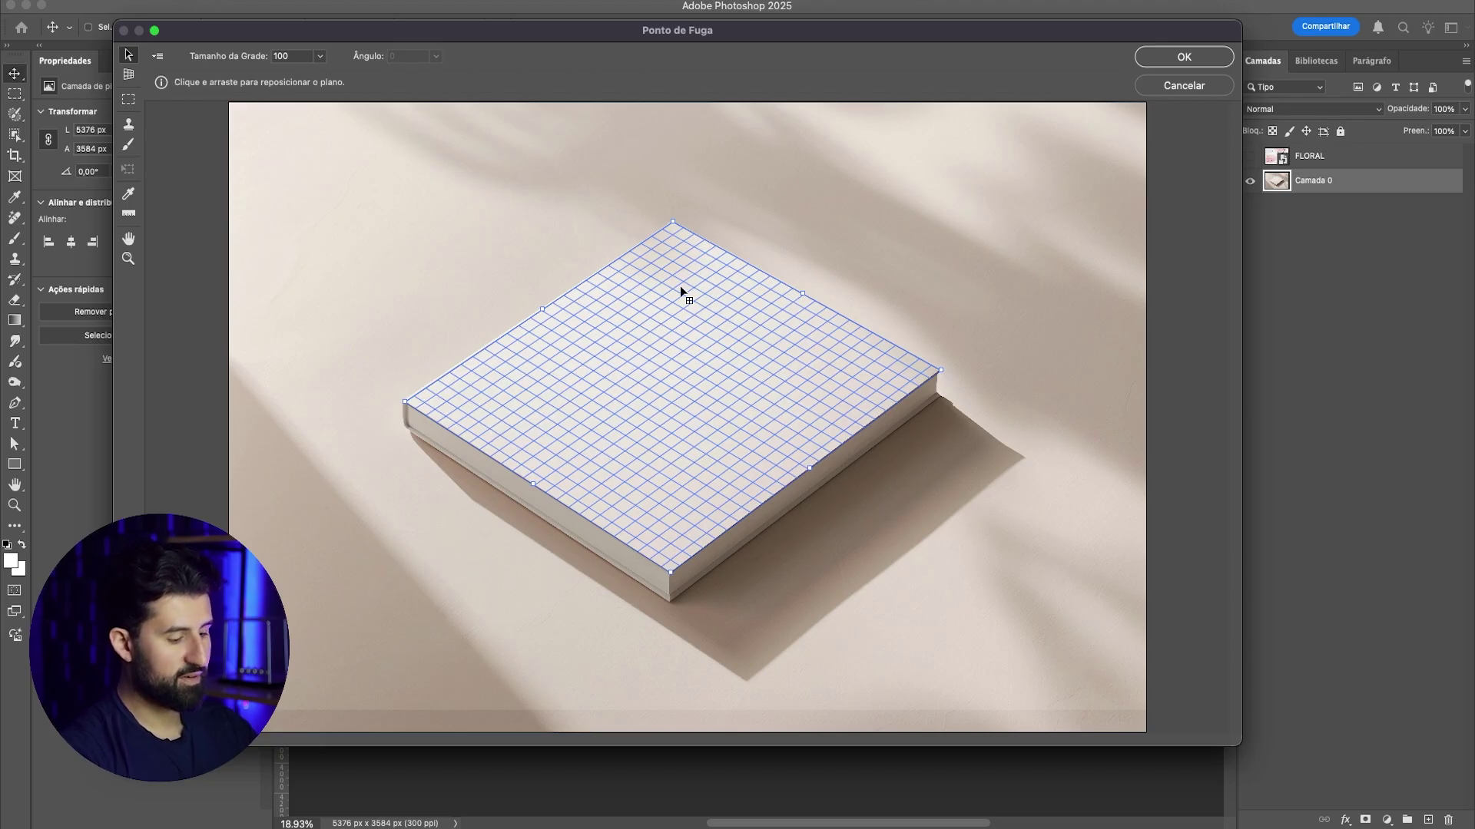
Step: Paste the copied floral artwork into Vanishing Point and place it on the plane so it fills the book's top cover
{"action": "key", "text": "alt"}
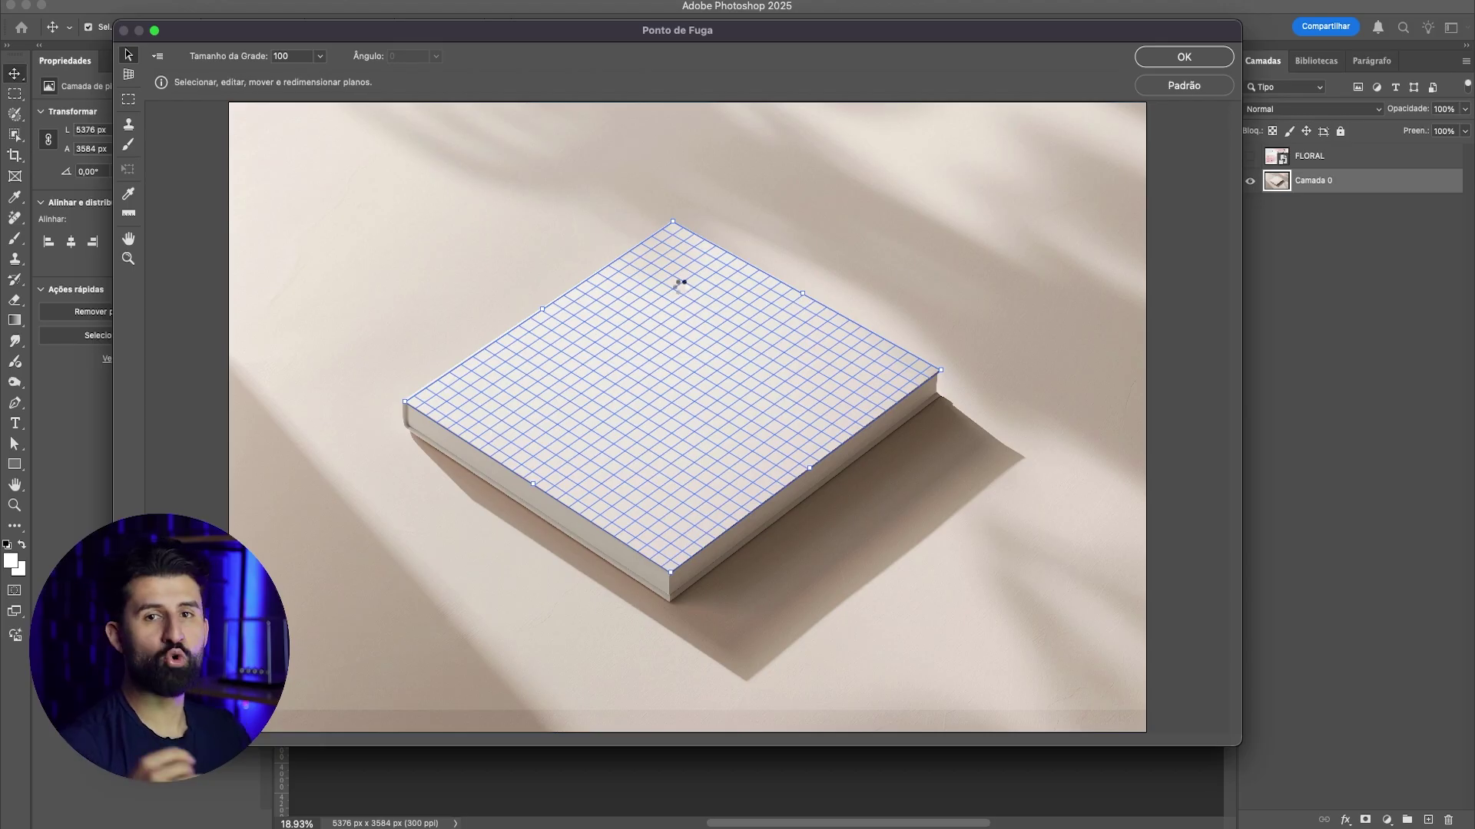
{"action": "key", "text": "super+v"}
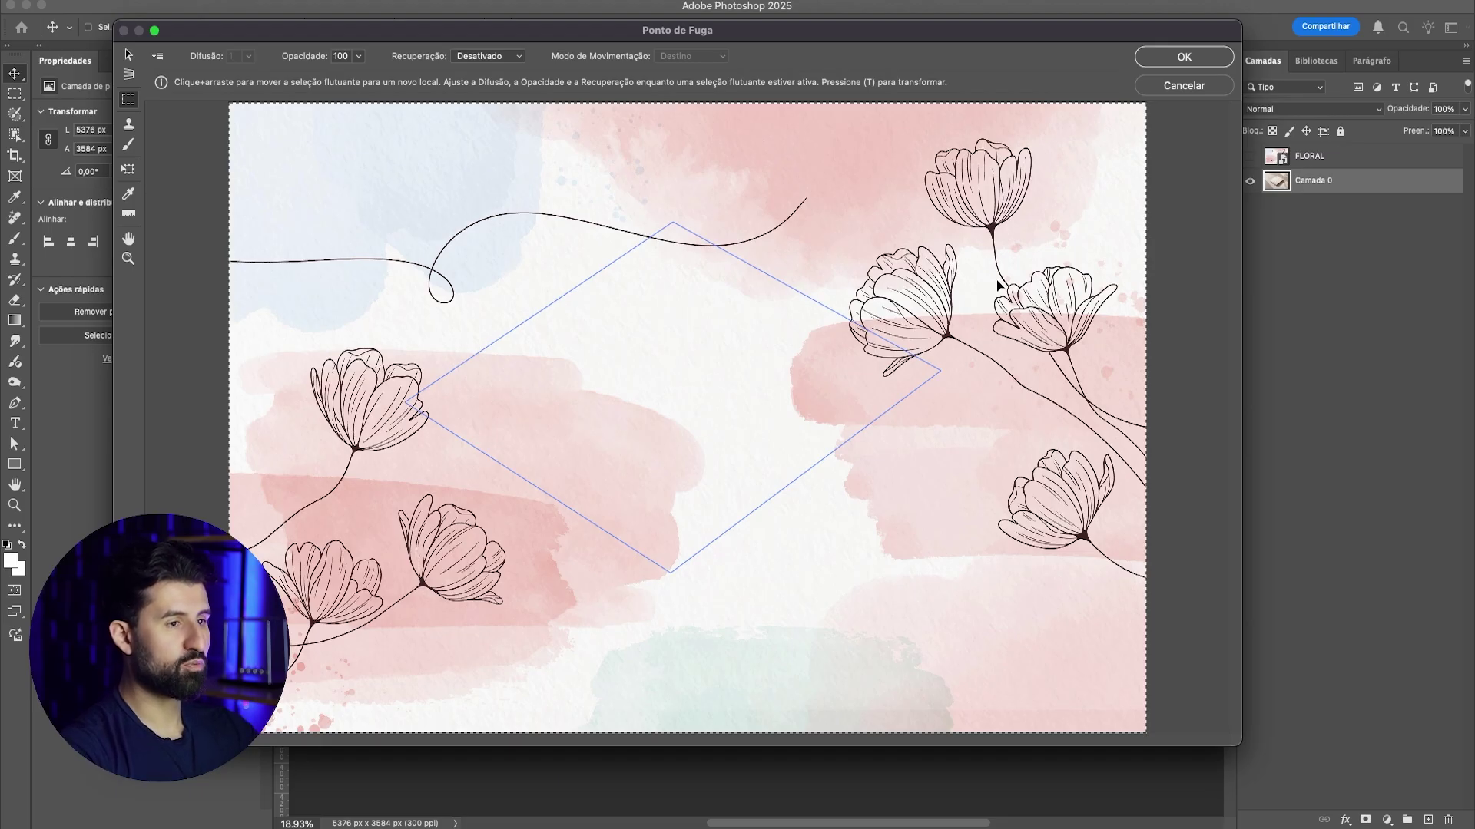
{"action": "left_click_drag", "start_coordinate": [1017, 281], "coordinate": [813, 383]}
{"action": "left_click_drag", "start_coordinate": [699, 367], "coordinate": [674, 308]}
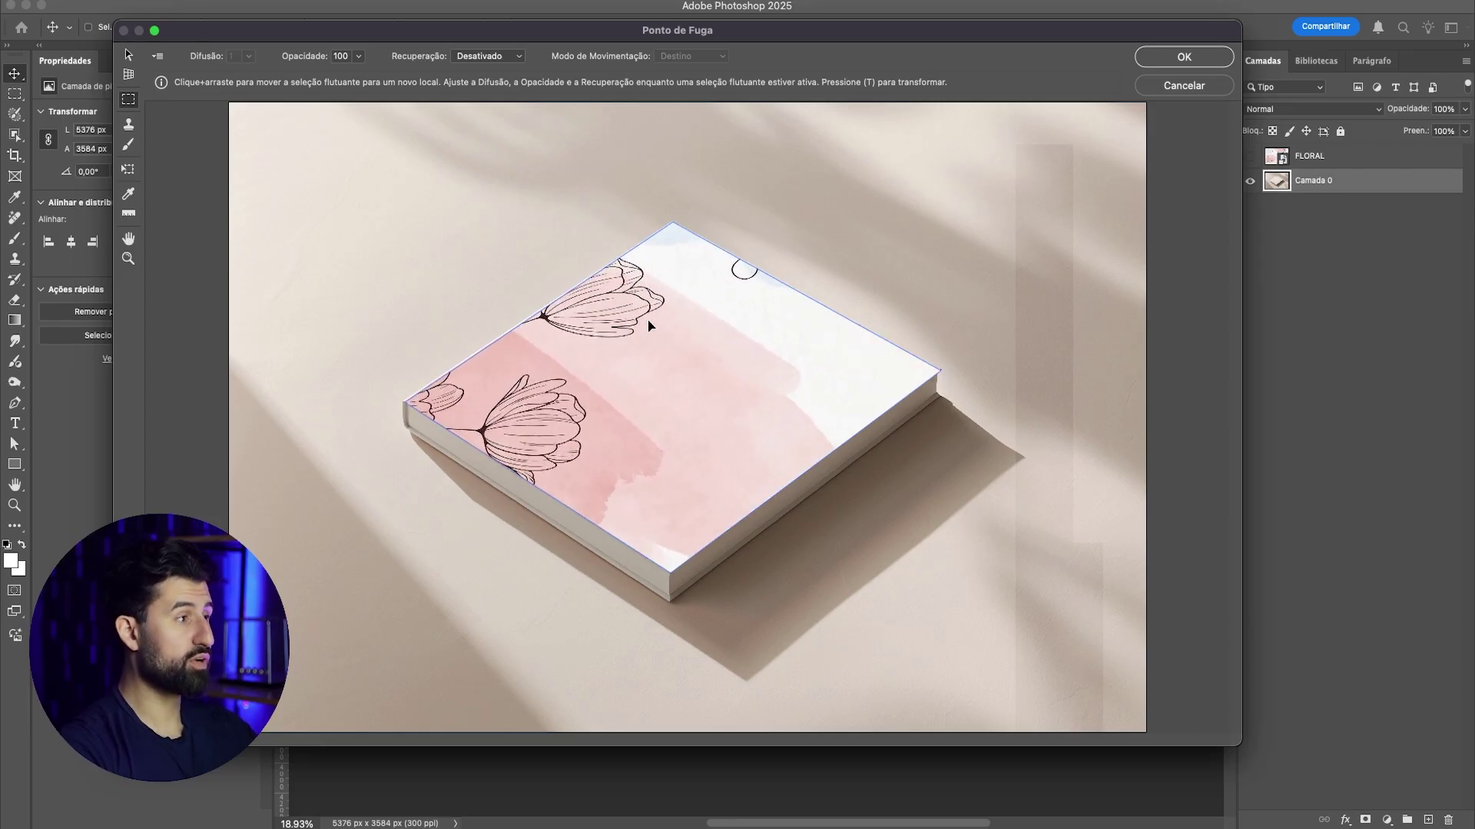
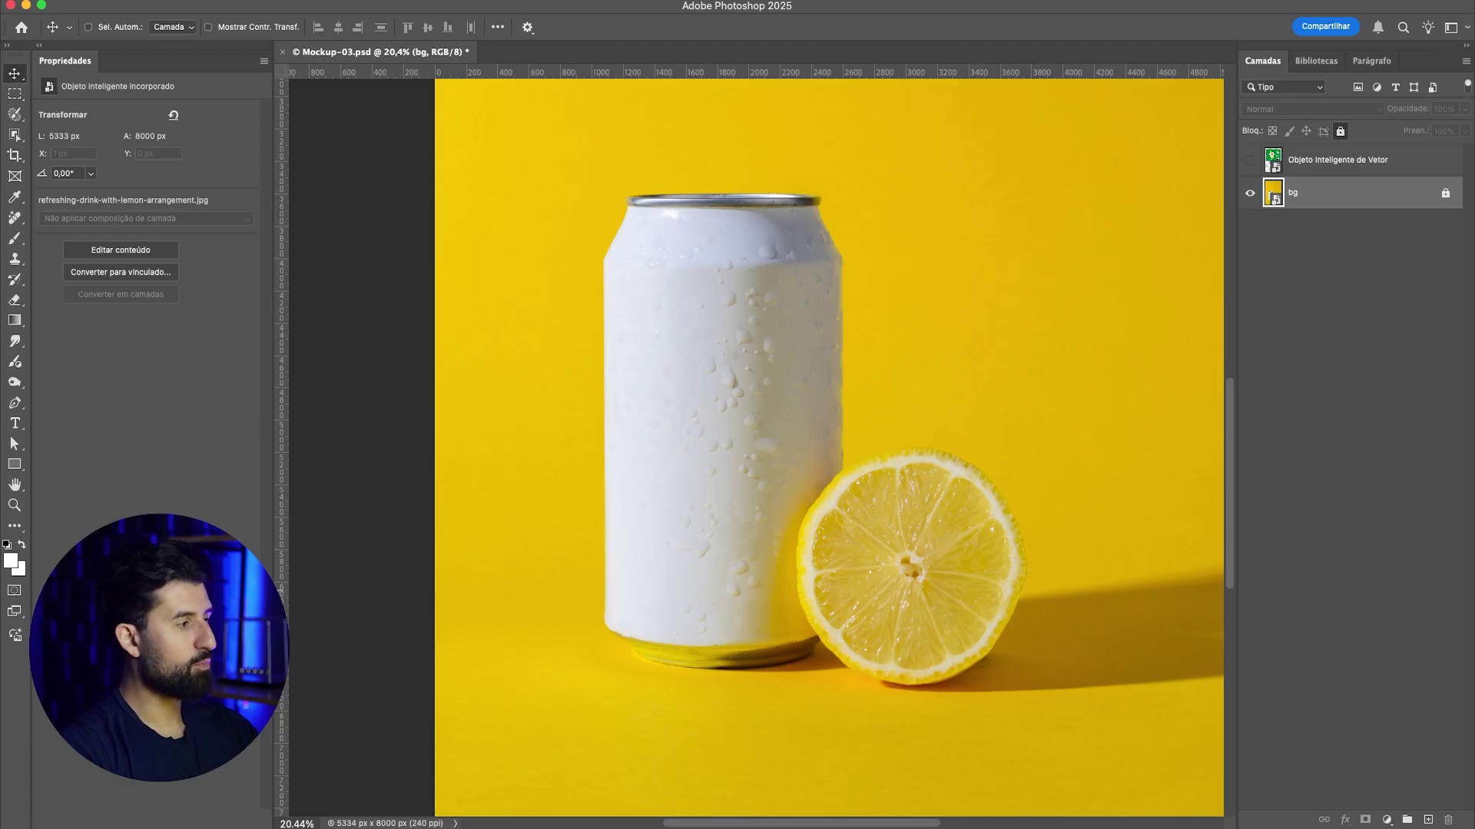
Step: Draw a red rectangle about 1520 px wide over the can in Mockup-03.psd and stretch its lower edge to 2725 px height
{"action": "left_click", "coordinate": [15, 464]}
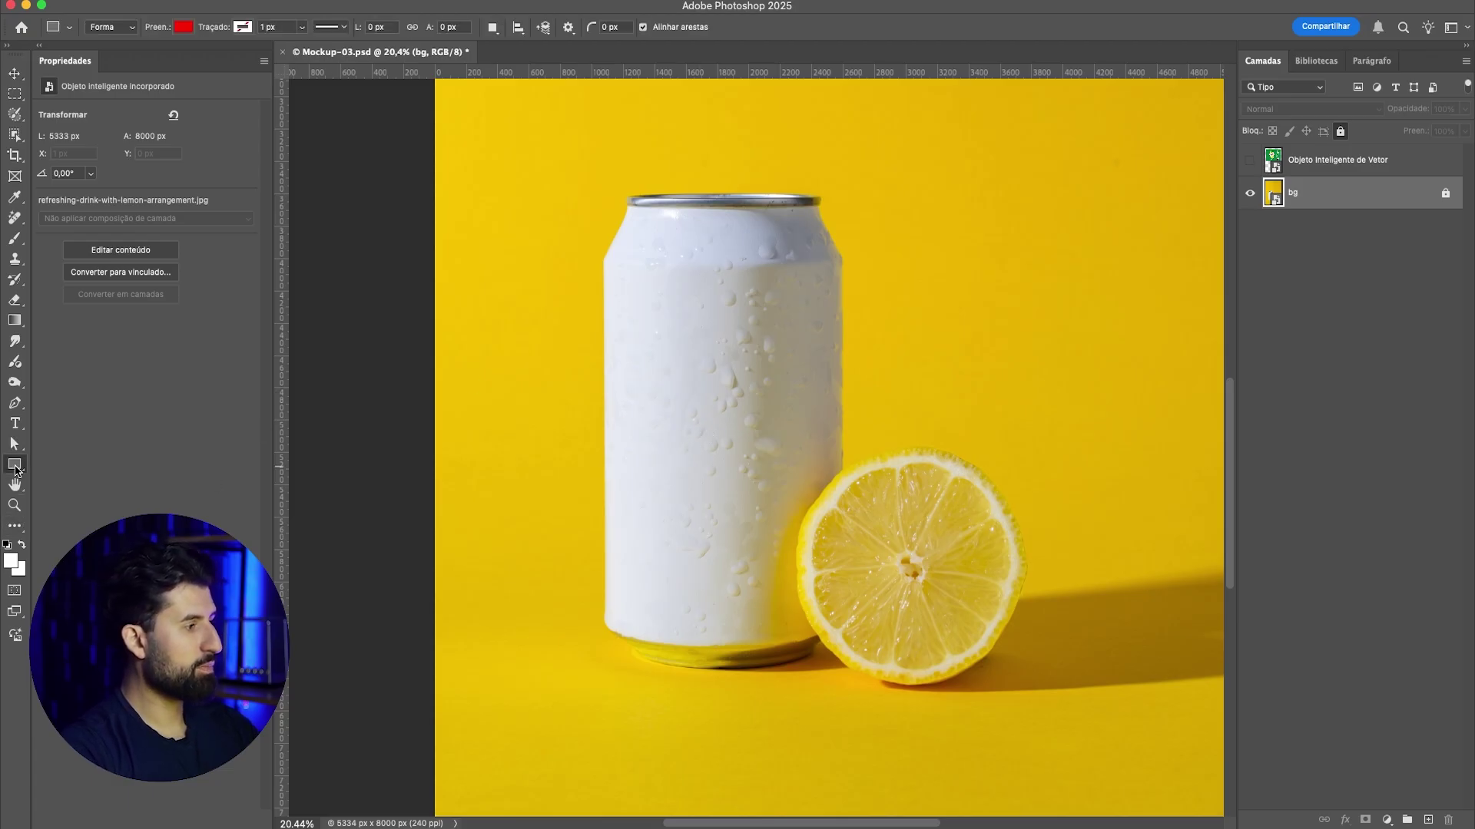
{"action": "left_click_drag", "start_coordinate": [603, 626], "coordinate": [841, 204]}
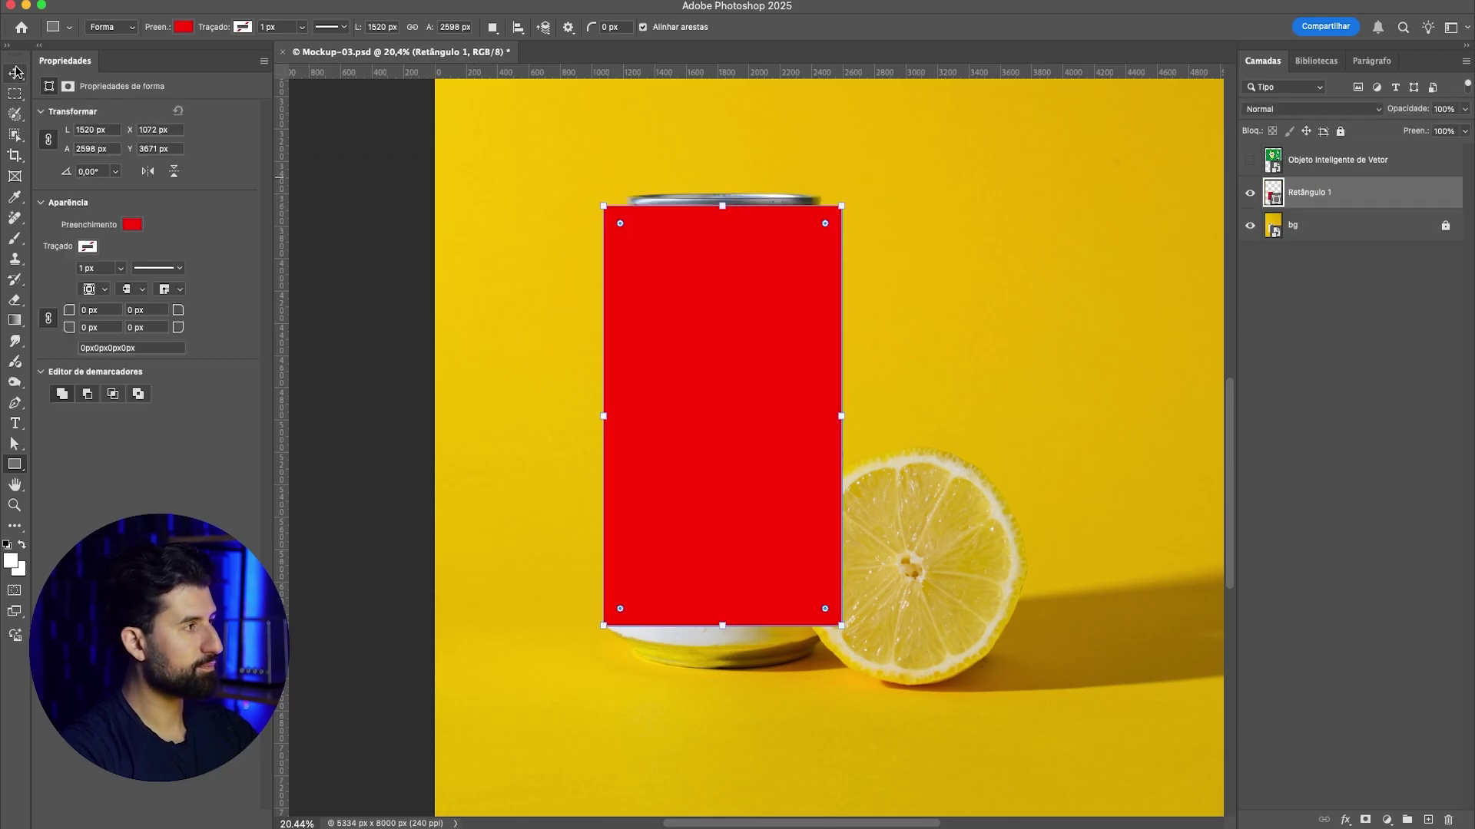
{"action": "key", "text": "super+t"}
{"action": "left_click_drag", "start_coordinate": [723, 626], "coordinate": [724, 647]}
{"action": "key", "text": "Return"}
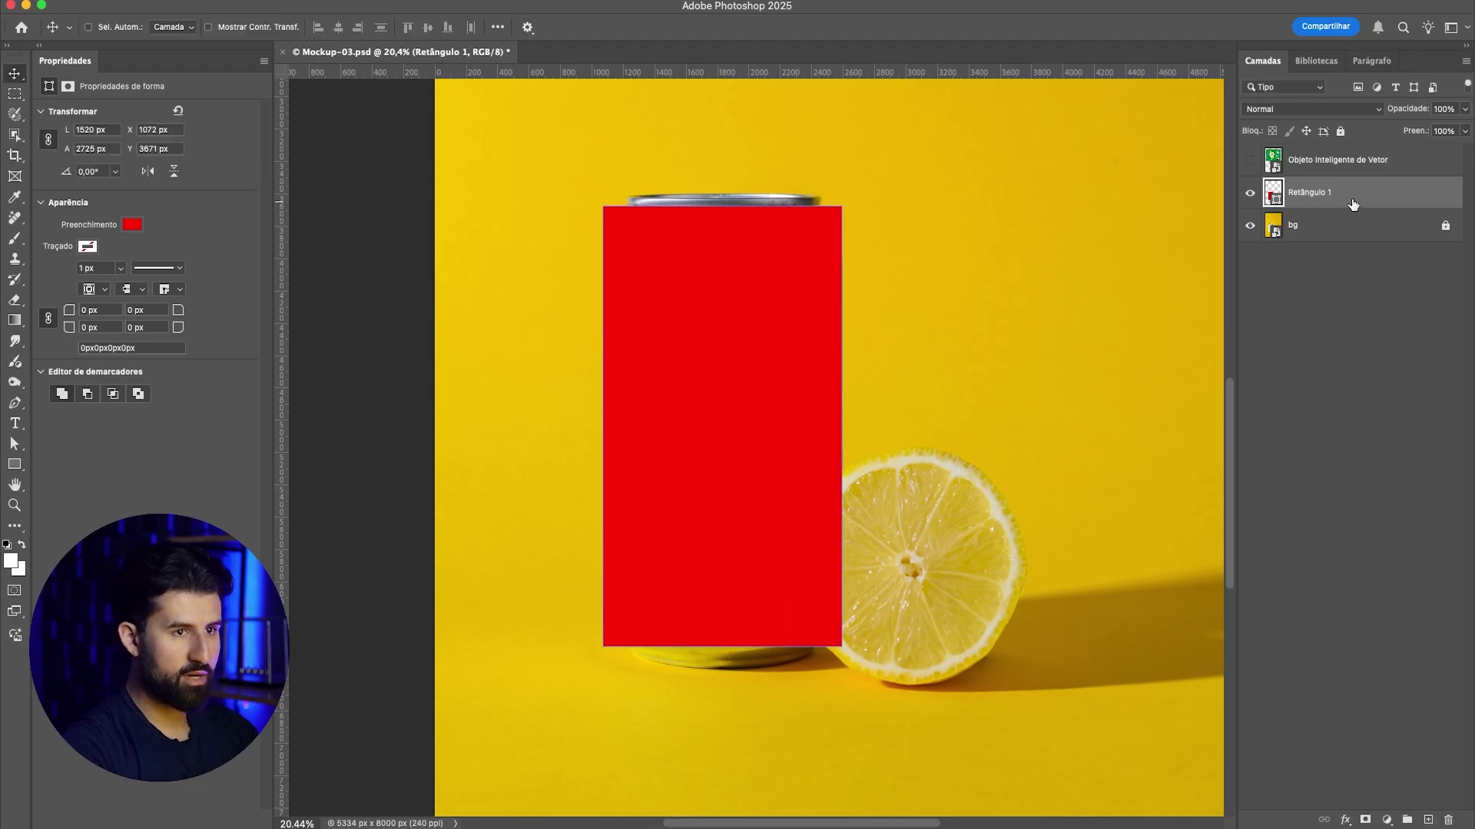
Step: Rename the red rectangle's layer as mockup
{"action": "double_click", "coordinate": [1308, 193]}
{"action": "type", "text": "mockup"}
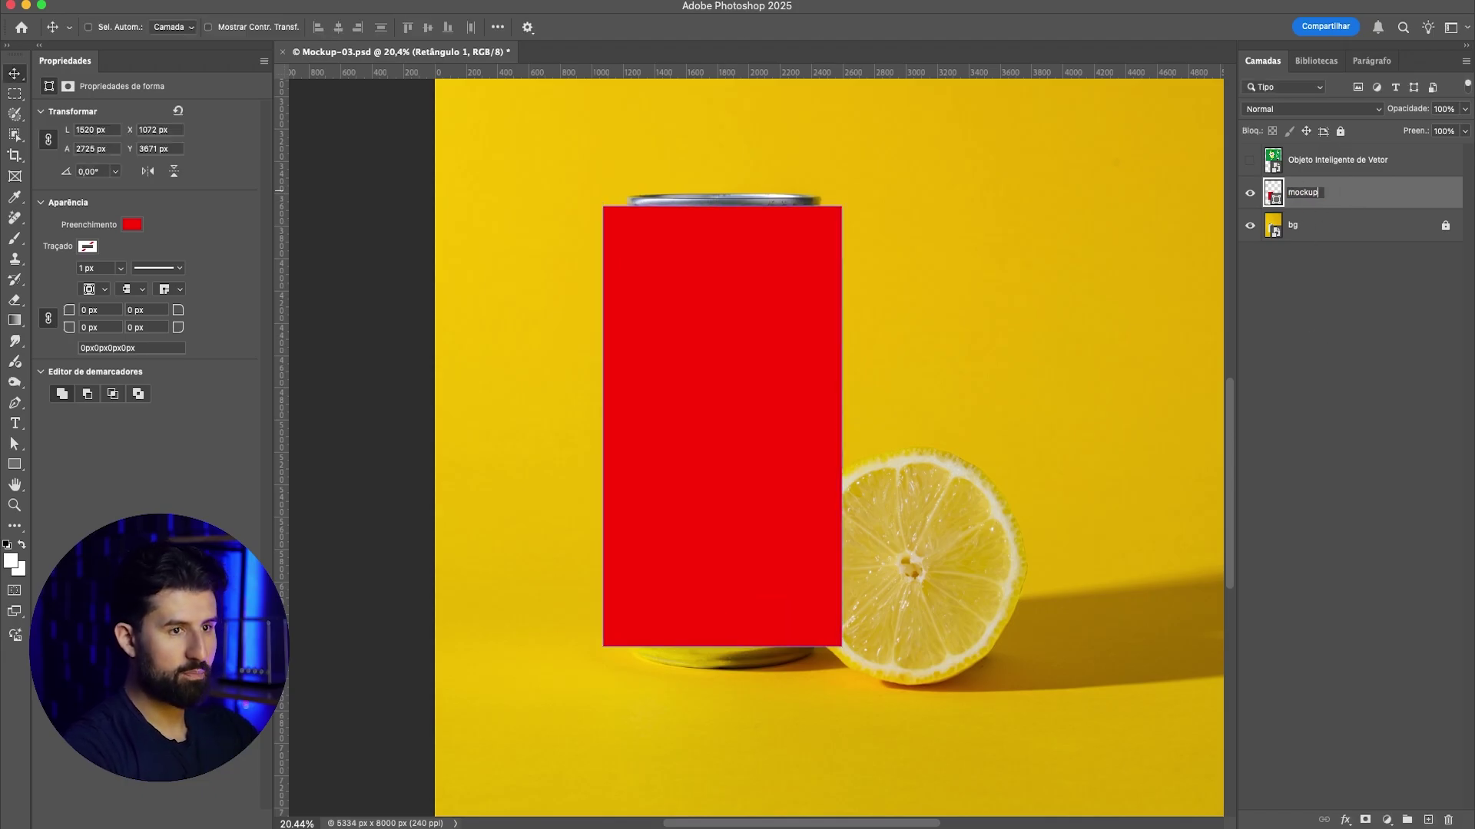
{"action": "key", "text": "Return"}
Step: Convert the mockup layer into a smart object and set its opacity to 50%
{"action": "right_click", "coordinate": [1315, 193]}
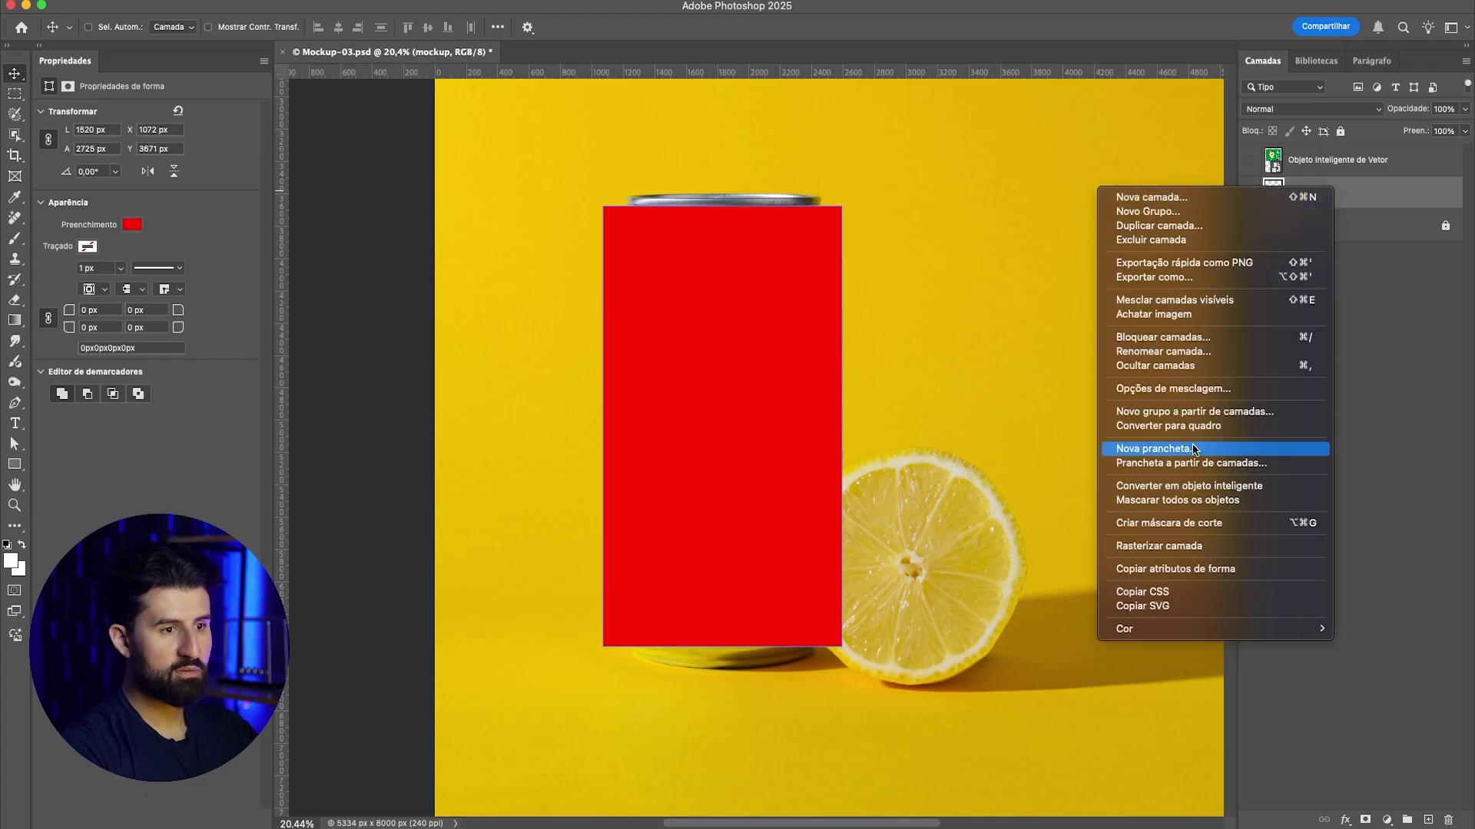
{"action": "left_click", "coordinate": [1183, 486]}
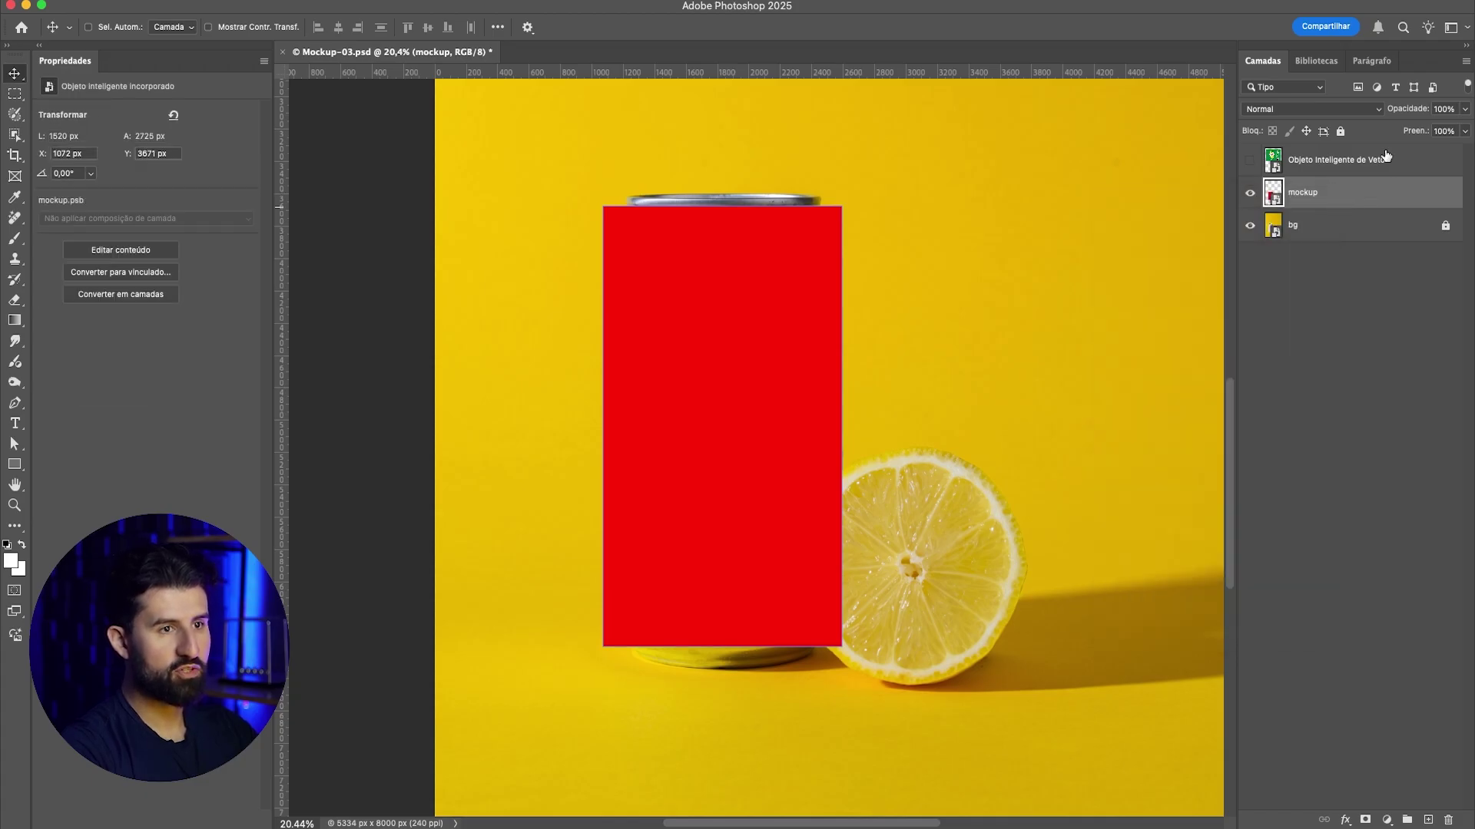
{"action": "left_click", "coordinate": [1448, 109]}
{"action": "type", "text": "50"}
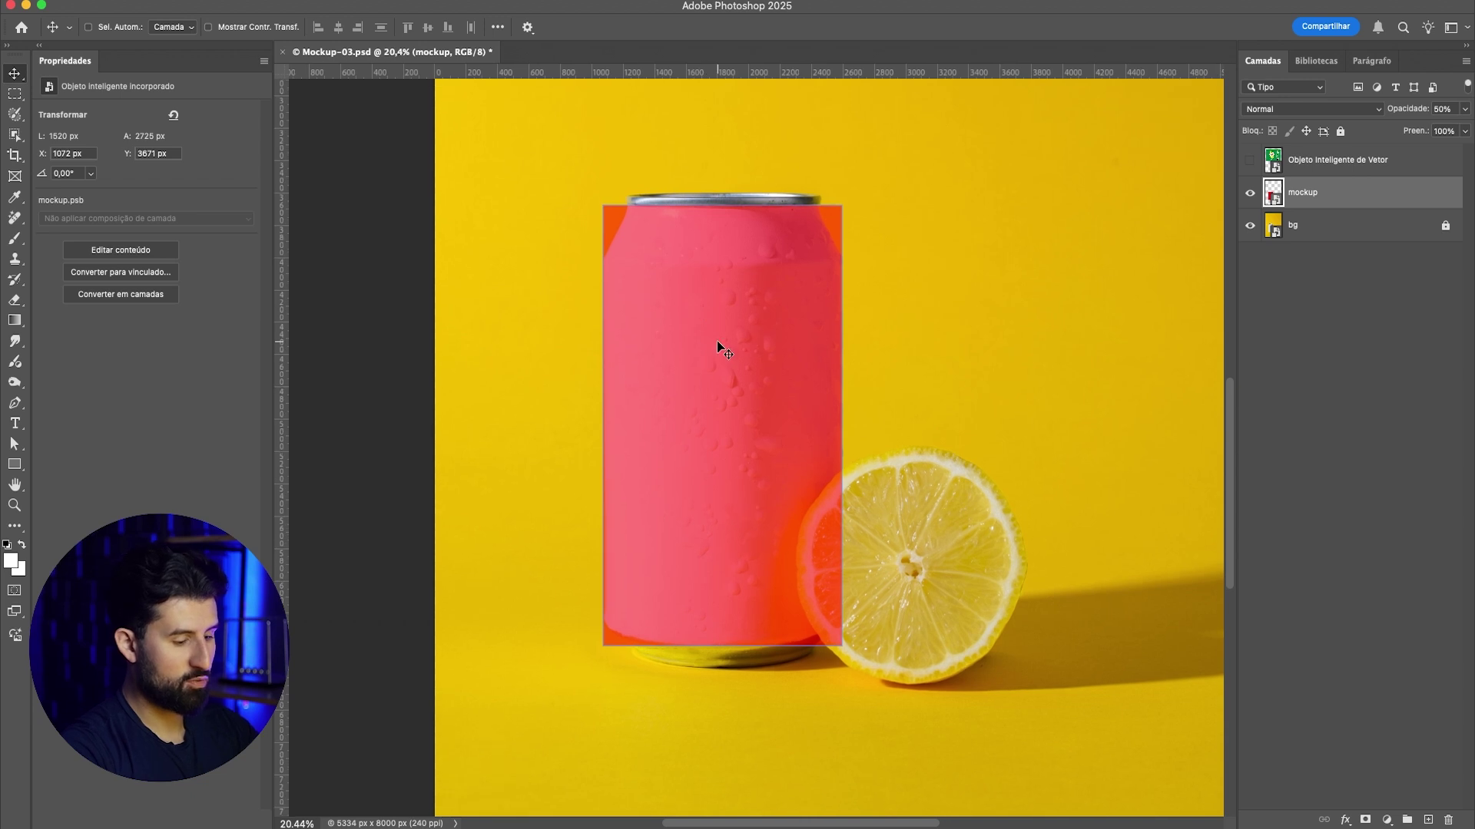
Step: Switch to Illustrator, select and copy the whole green Brandex label artwork, and return to Mockup-03.psd in Photoshop
{"action": "key", "text": "ctrl+Up"}
{"action": "left_click", "coordinate": [722, 390]}
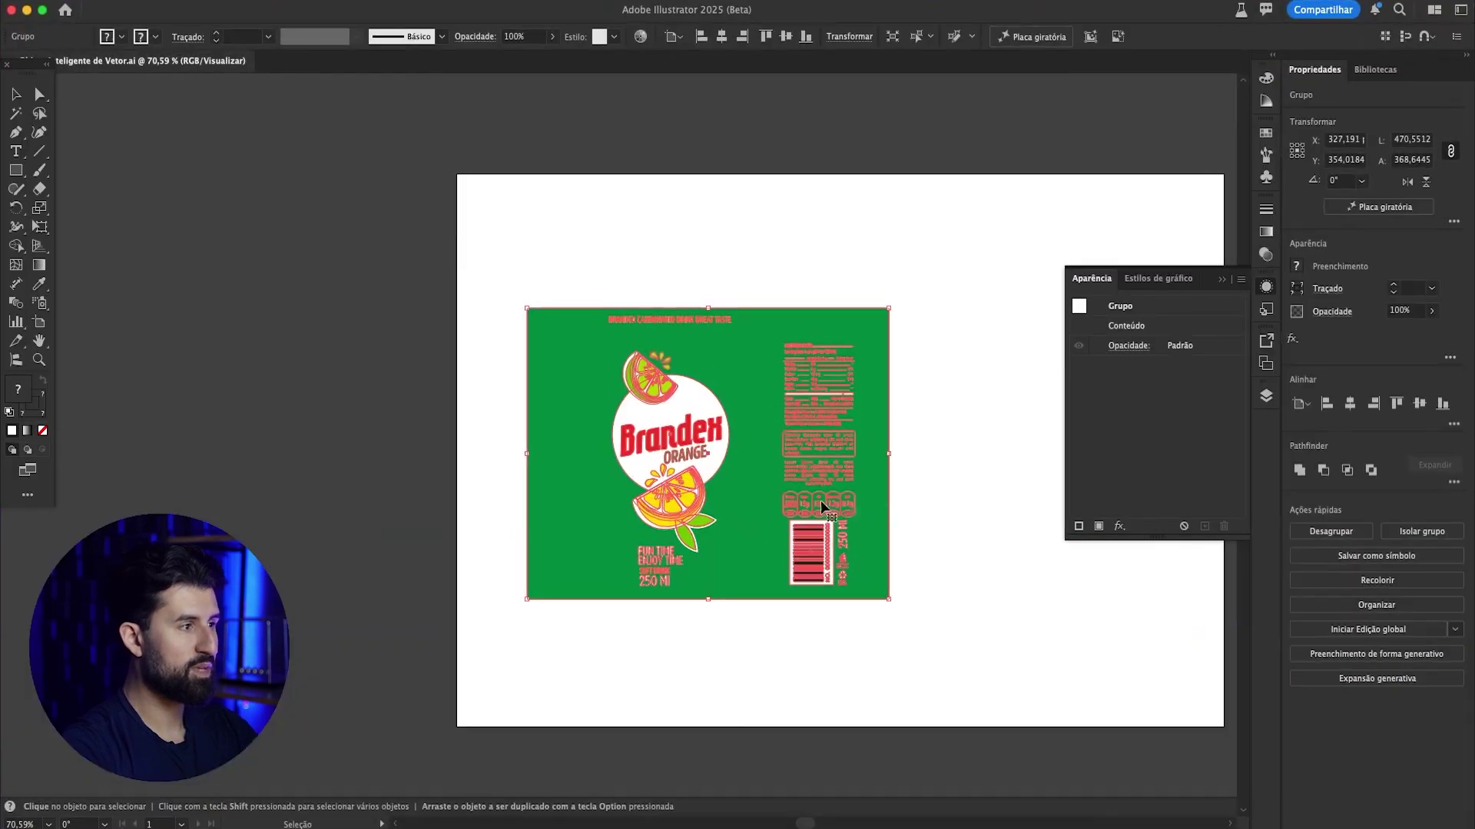
{"action": "left_click", "coordinate": [707, 286]}
{"action": "left_click_drag", "start_coordinate": [503, 281], "coordinate": [959, 662]}
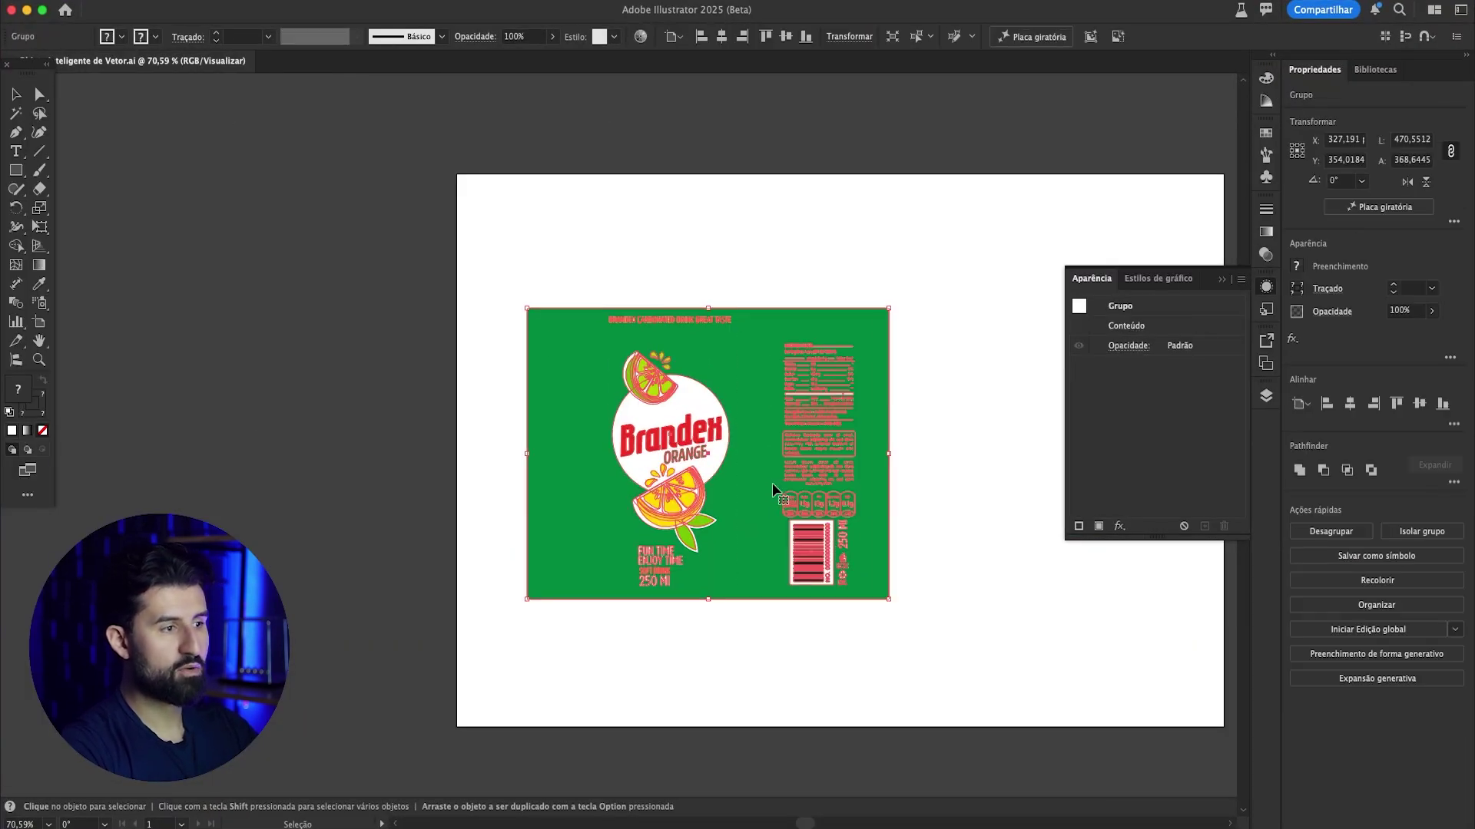
{"action": "key", "text": "ctrl+Up"}
{"action": "left_click", "coordinate": [444, 266]}
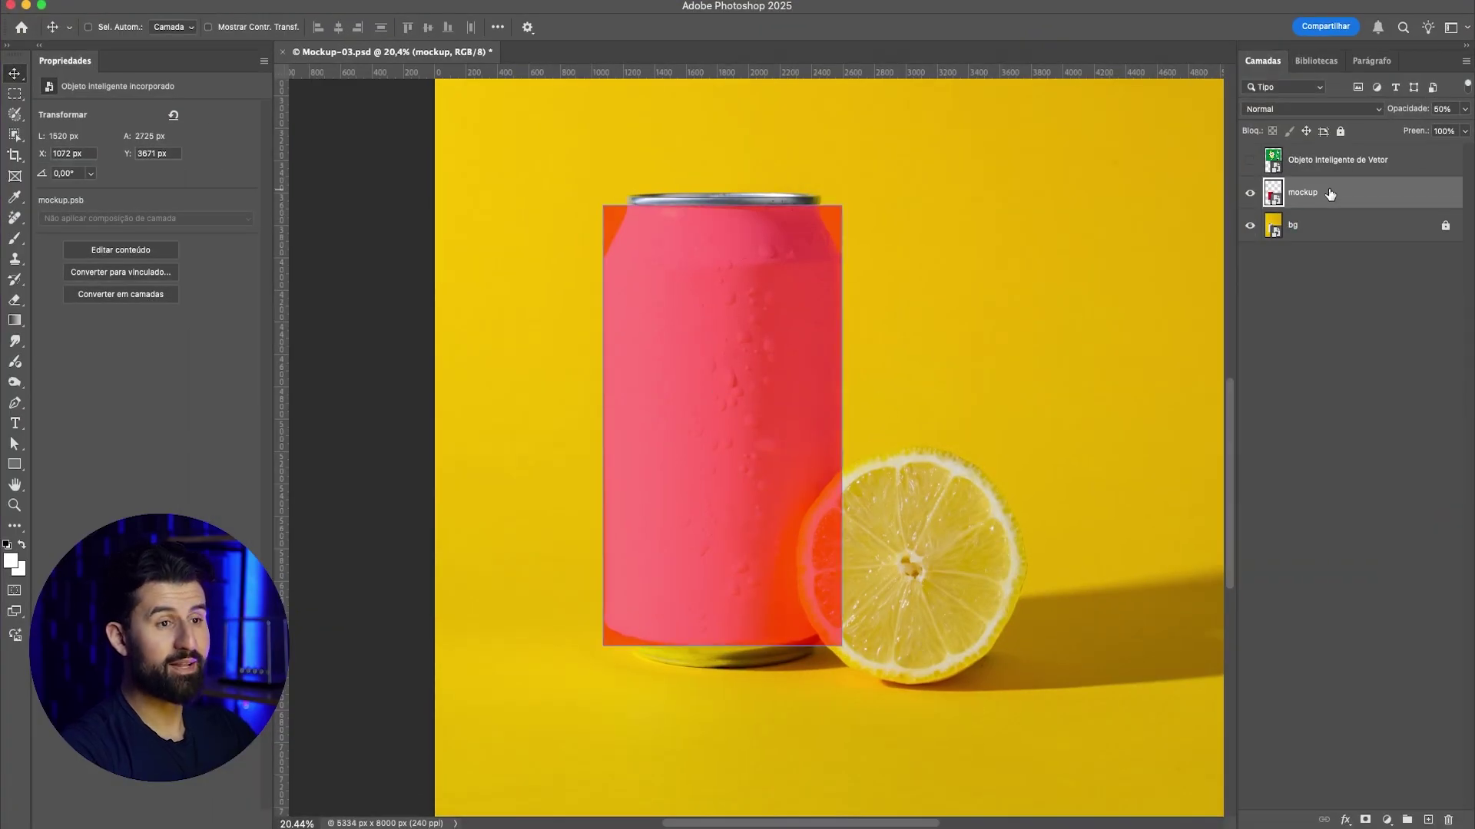
Step: Open the mockup smart object's contents, paste the label as a smart object and enlarge it to about 221.74% to cover the canvas
{"action": "left_click", "coordinate": [1299, 230]}
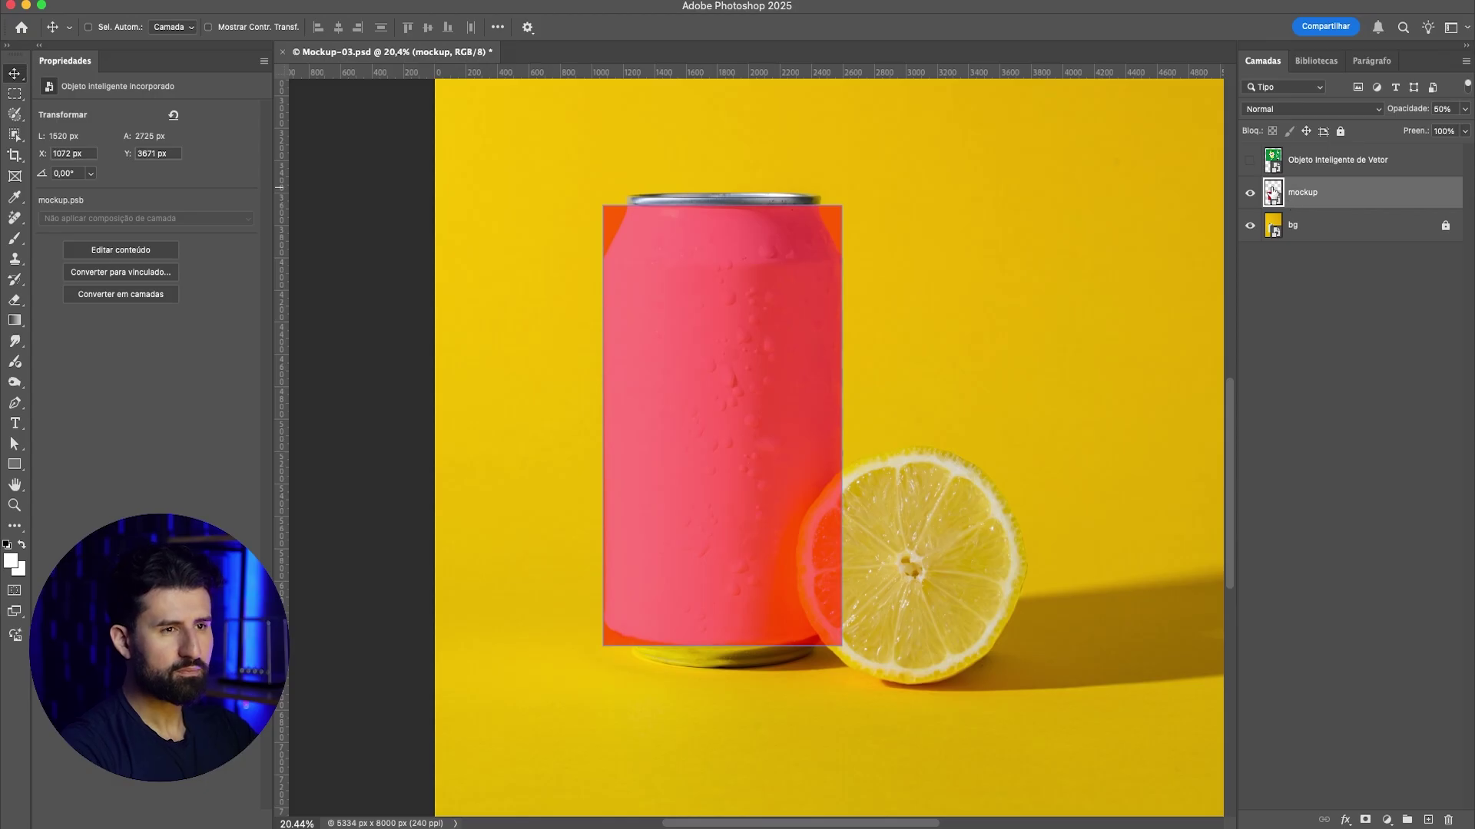
{"action": "double_click", "coordinate": [1272, 193]}
{"action": "key", "text": "super+v"}
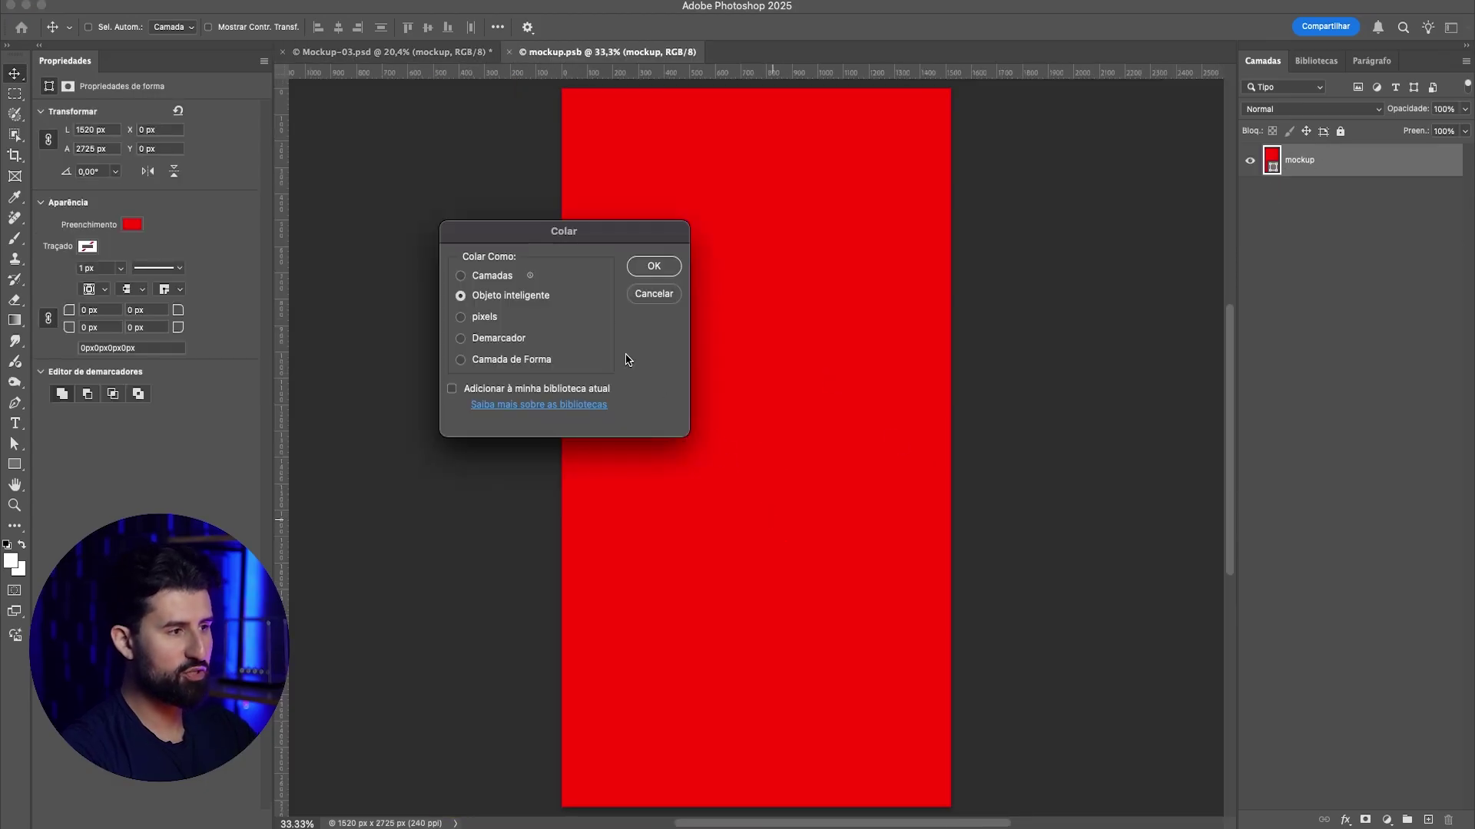
{"action": "left_click", "coordinate": [655, 265]}
{"action": "left_click_drag", "start_coordinate": [753, 575], "coordinate": [752, 751]}
{"action": "left_click_drag", "start_coordinate": [741, 648], "coordinate": [793, 634]}
{"action": "key", "text": "Return"}
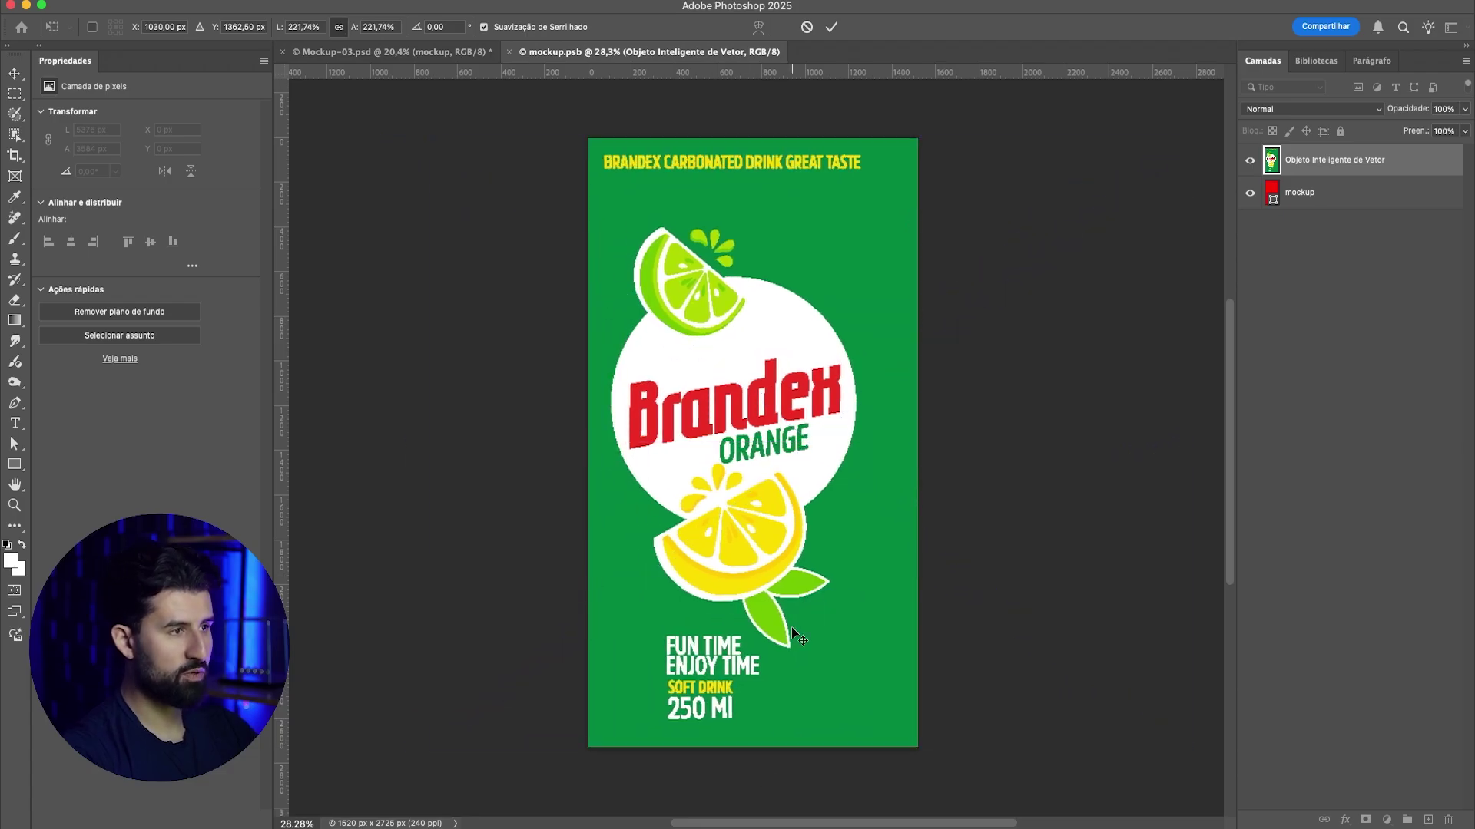
Step: Shift the label artwork rightward to X -620 px to centre the Brandex logo, and save and close mockup.psb
{"action": "left_click_drag", "start_coordinate": [755, 562], "coordinate": [772, 561]}
{"action": "key", "text": "Right"}
{"action": "key", "text": "Right"}
{"action": "key", "text": "Right"}
{"action": "key", "text": "Right"}
{"action": "key", "text": "Right"}
{"action": "key", "text": "Right"}
{"action": "key", "text": "Right"}
{"action": "key", "text": "Right"}
{"action": "key", "text": "Right"}
{"action": "key", "text": "Right"}
{"action": "key", "text": "Right"}
{"action": "key", "text": "Right"}
{"action": "key", "text": "Right"}
{"action": "key", "text": "Right"}
{"action": "key", "text": "Right"}
{"action": "key", "text": "Right"}
{"action": "key", "text": "Right"}
{"action": "key", "text": "Right"}
{"action": "key", "text": "Right"}
{"action": "key", "text": "Right"}
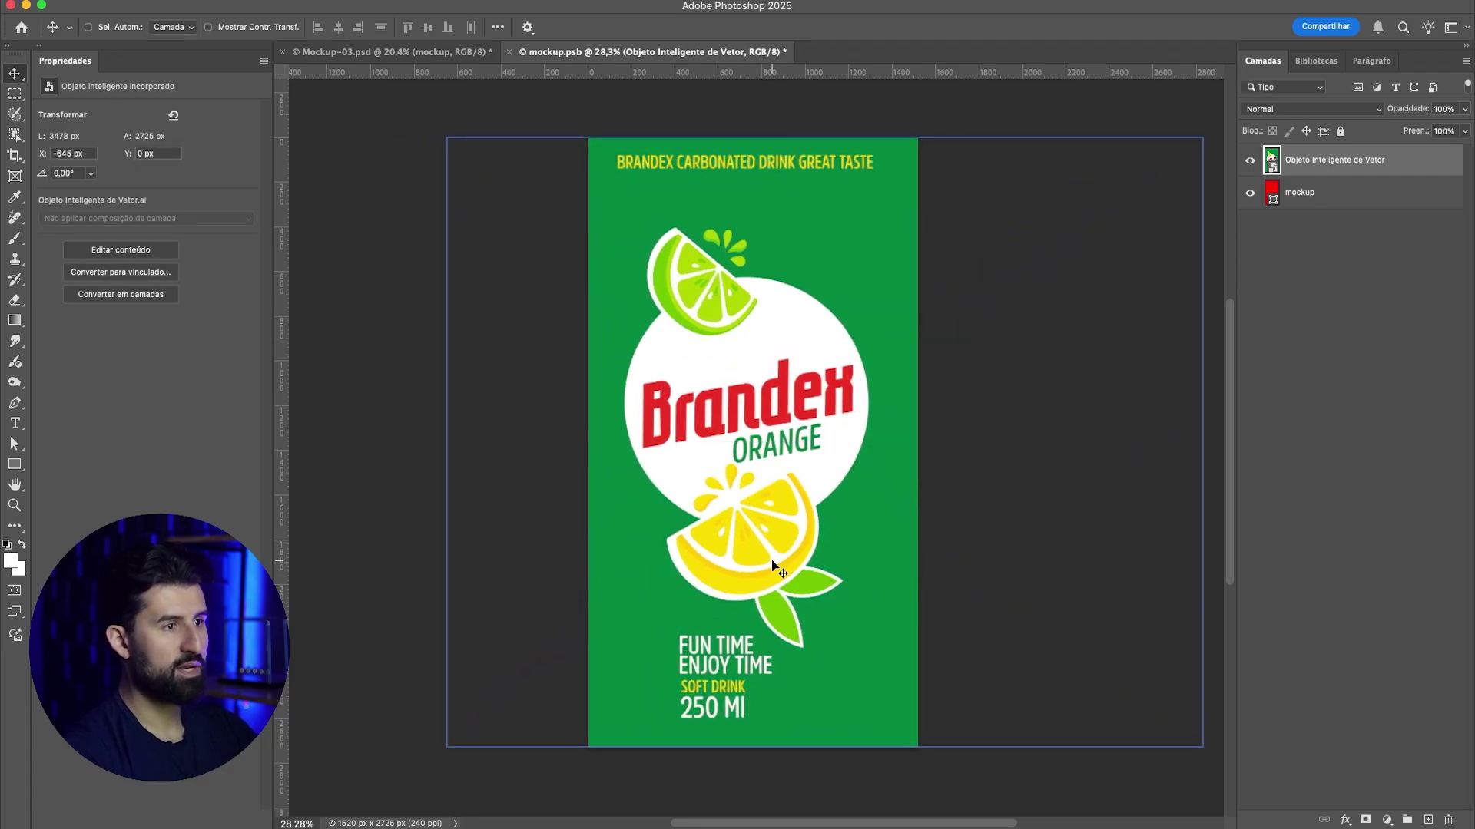
{"action": "key", "text": "Right"}
{"action": "key", "text": "Right"}
{"action": "key", "text": "Right"}
{"action": "key", "text": "Right"}
{"action": "key", "text": "Right"}
{"action": "key", "text": "Right"}
{"action": "key", "text": "Right"}
{"action": "key", "text": "Right"}
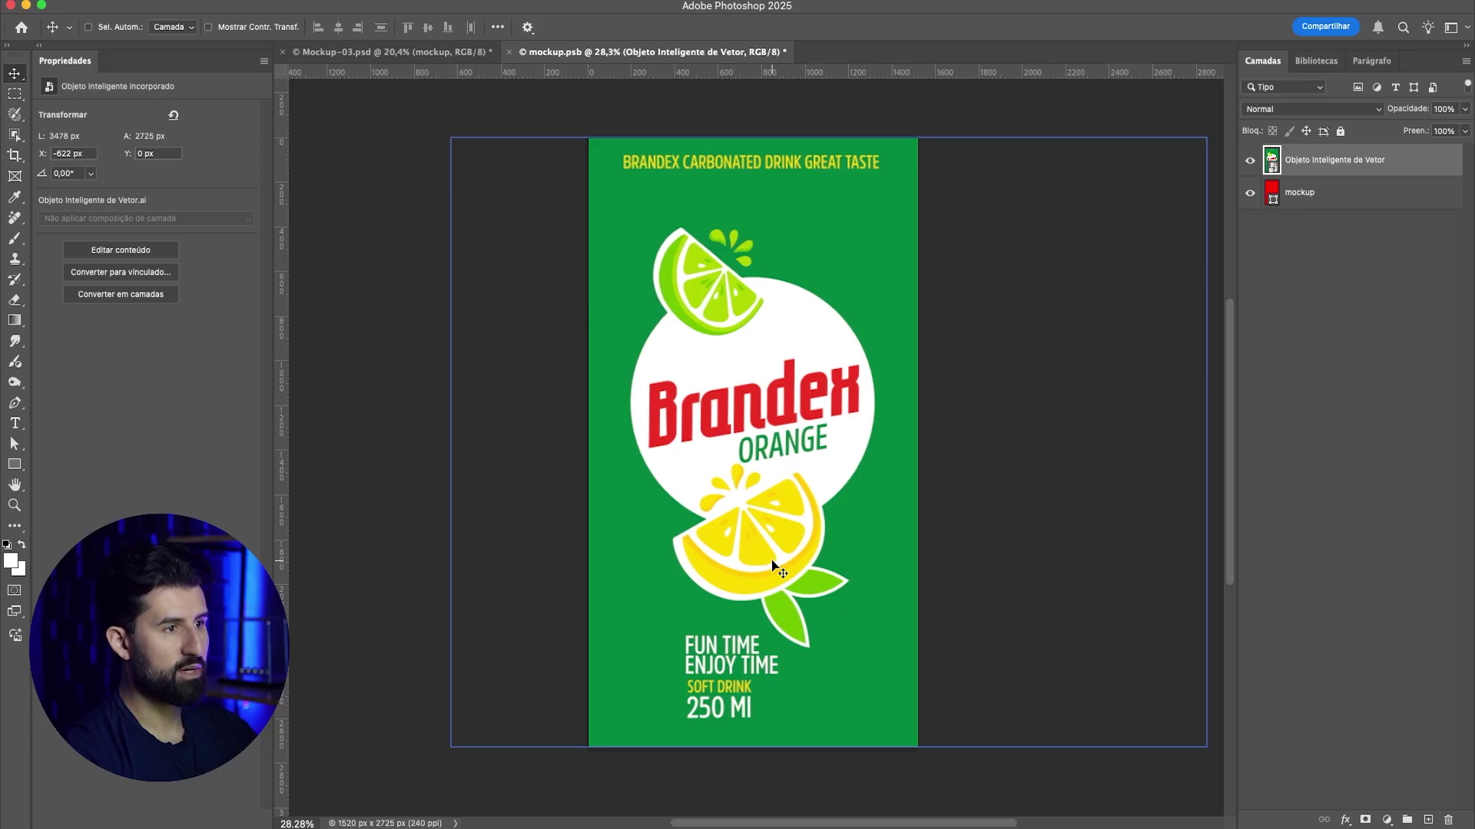
{"action": "key", "text": "super+s"}
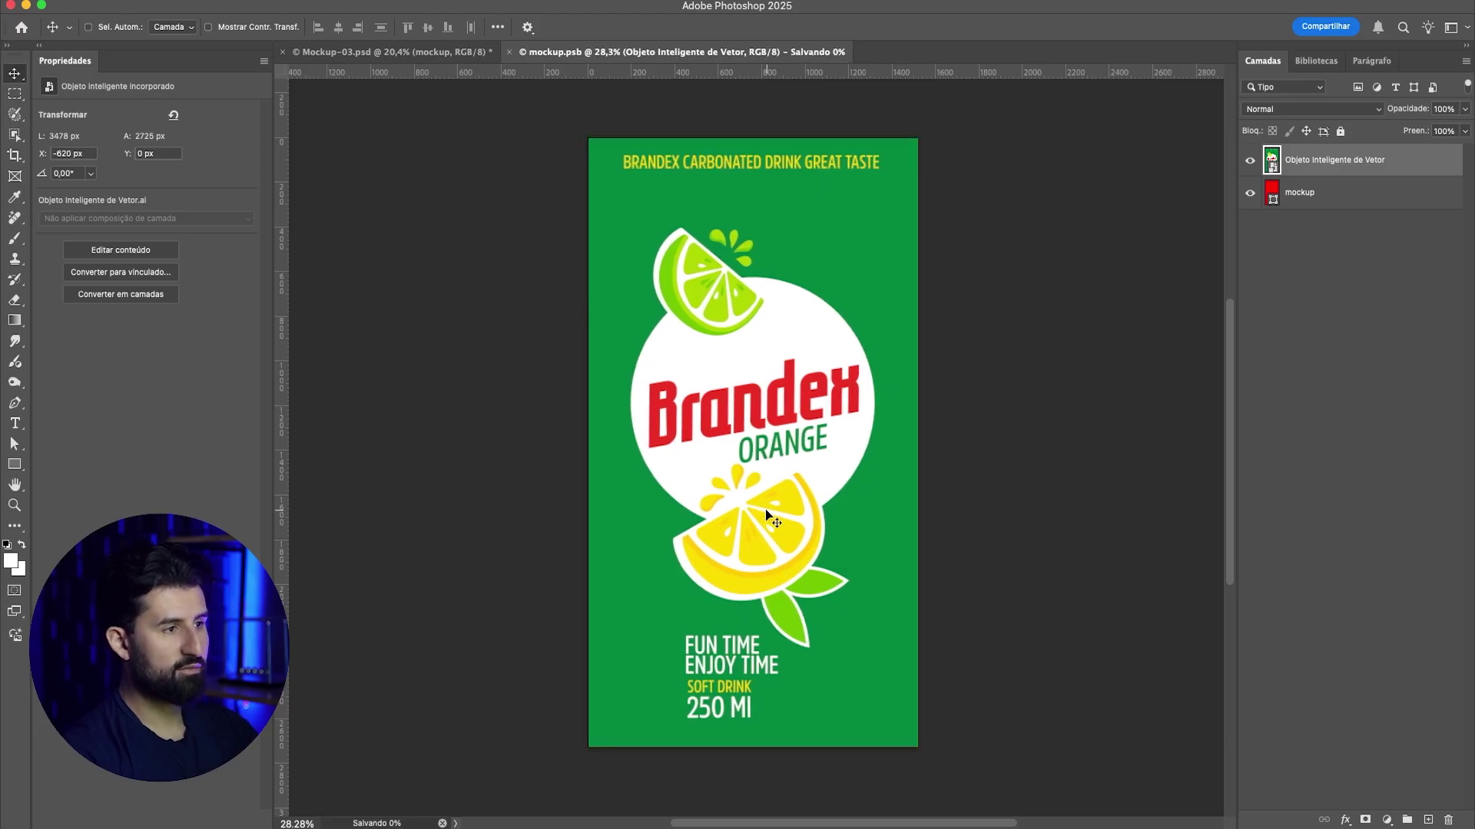
{"action": "key", "text": "super+w"}
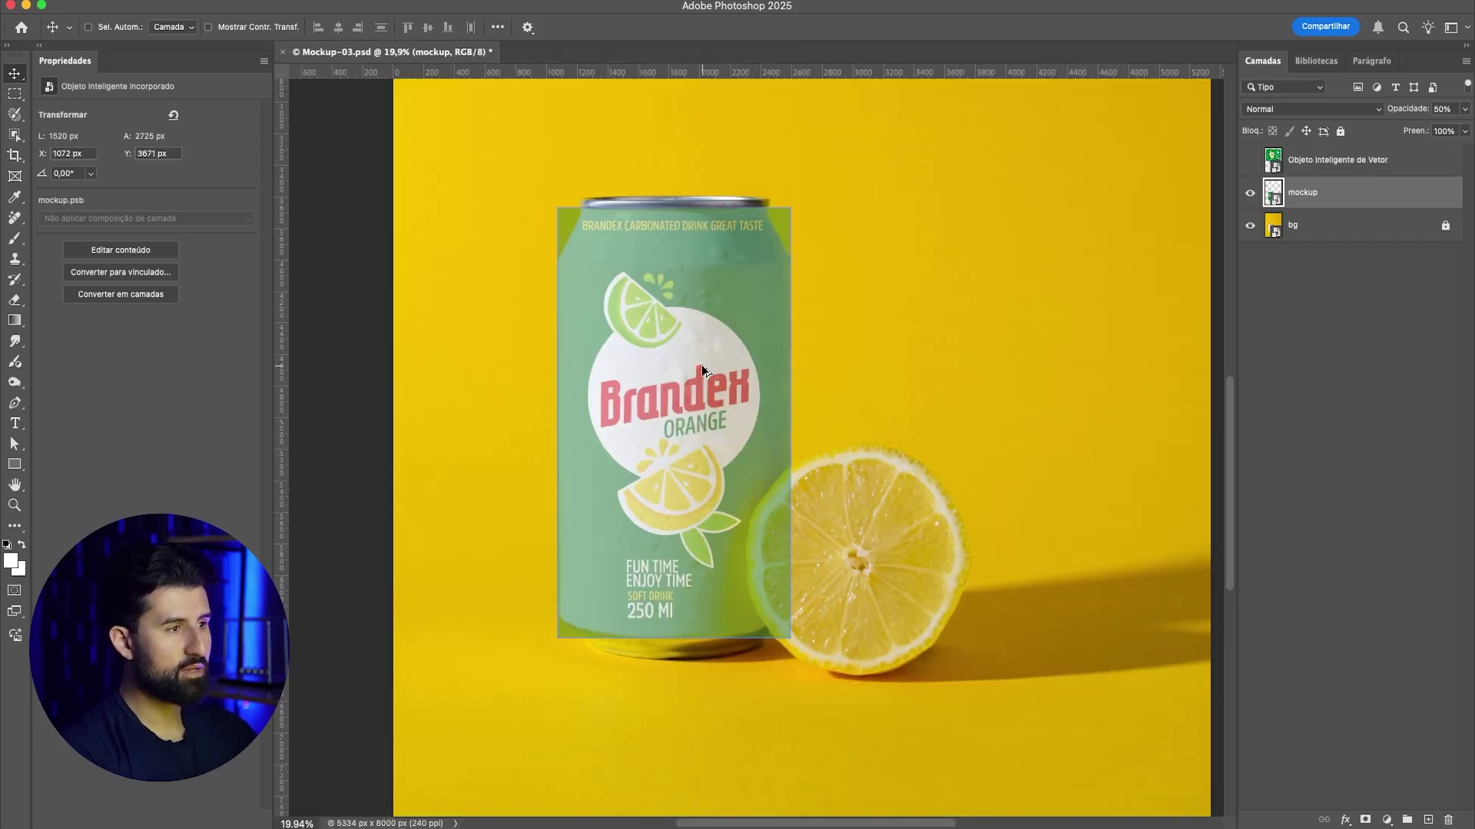
Step: Try warping the mockup layer with the Arco Para Baixo preset, bending it about 20.5% to follow the can's base
{"action": "scroll", "coordinate": [702, 366], "scroll_direction": "up", "scroll_amount": 3}
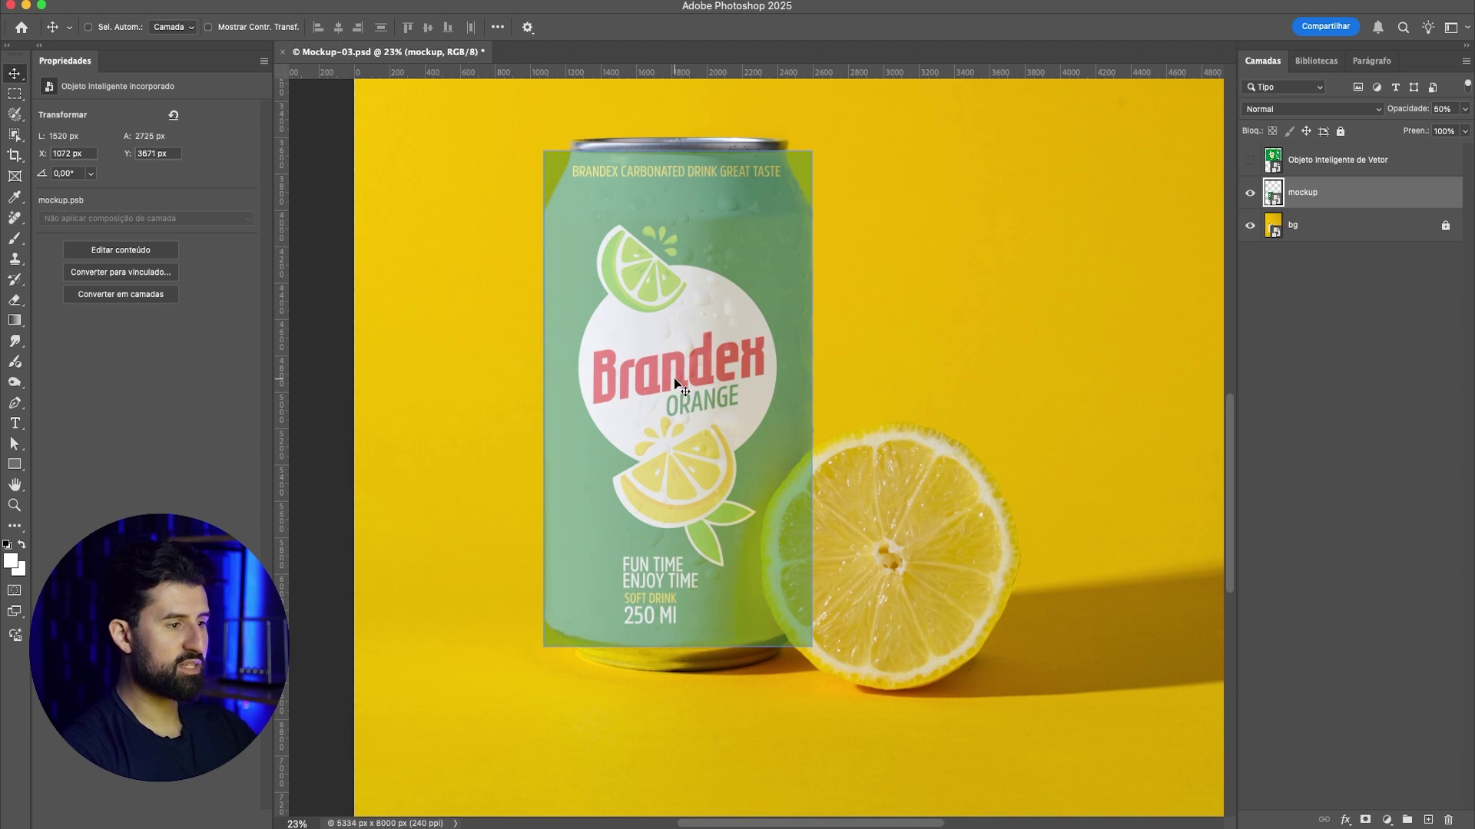
{"action": "scroll", "coordinate": [675, 380], "scroll_direction": "up", "scroll_amount": 1}
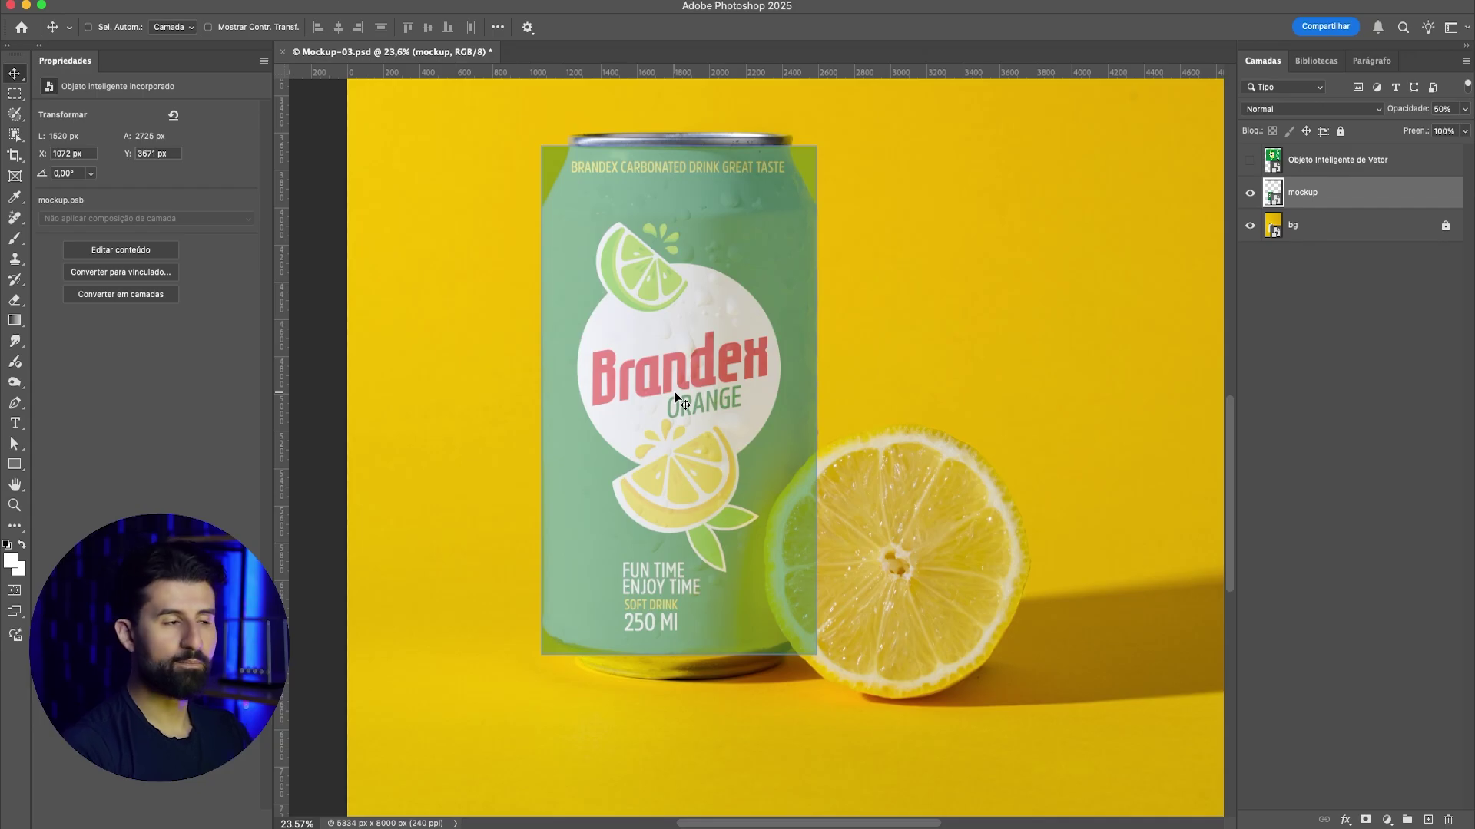
{"action": "key", "text": "super+t"}
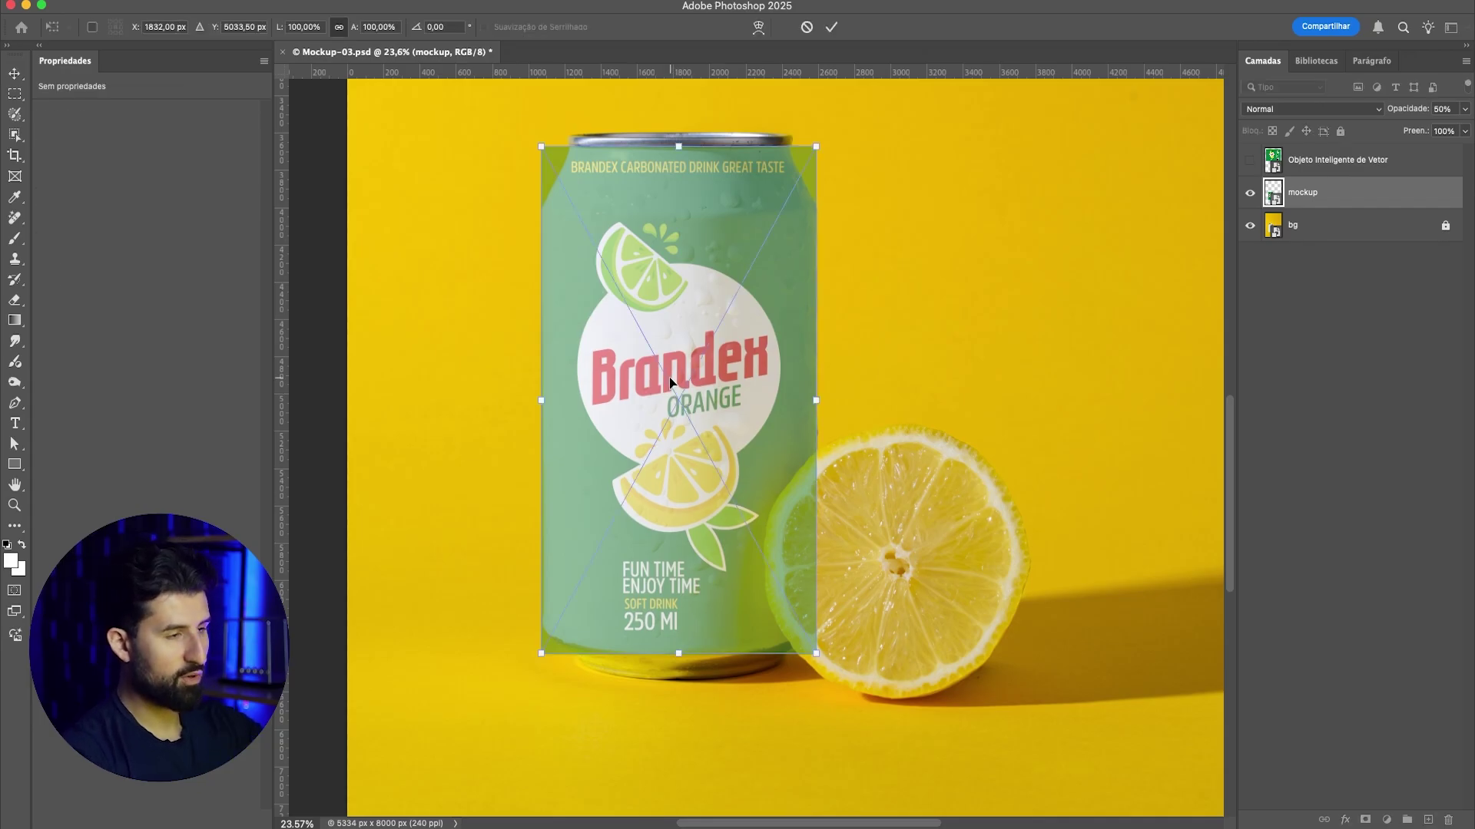
{"action": "left_click", "coordinate": [758, 28]}
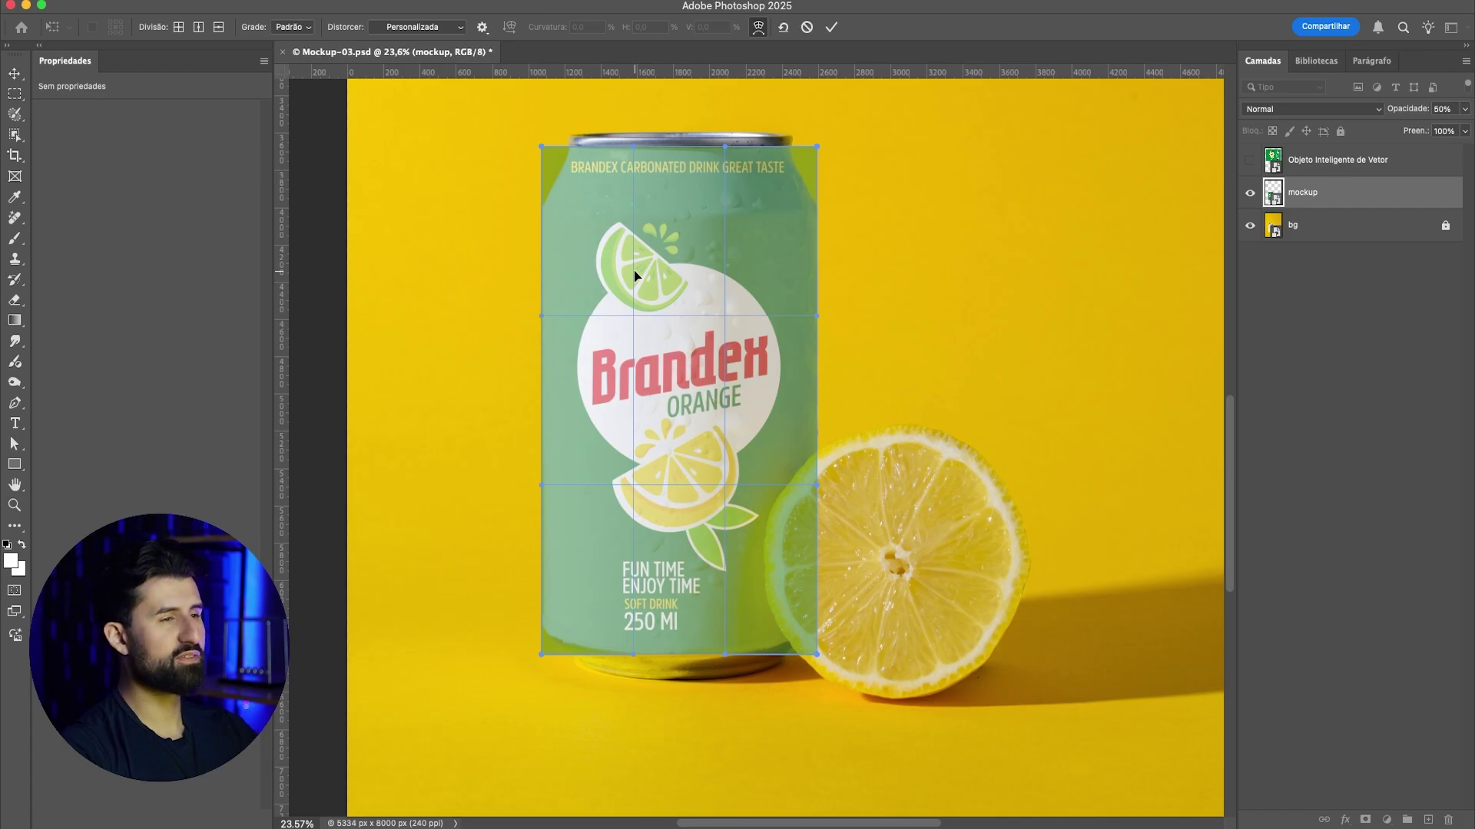
{"action": "left_click", "coordinate": [417, 28]}
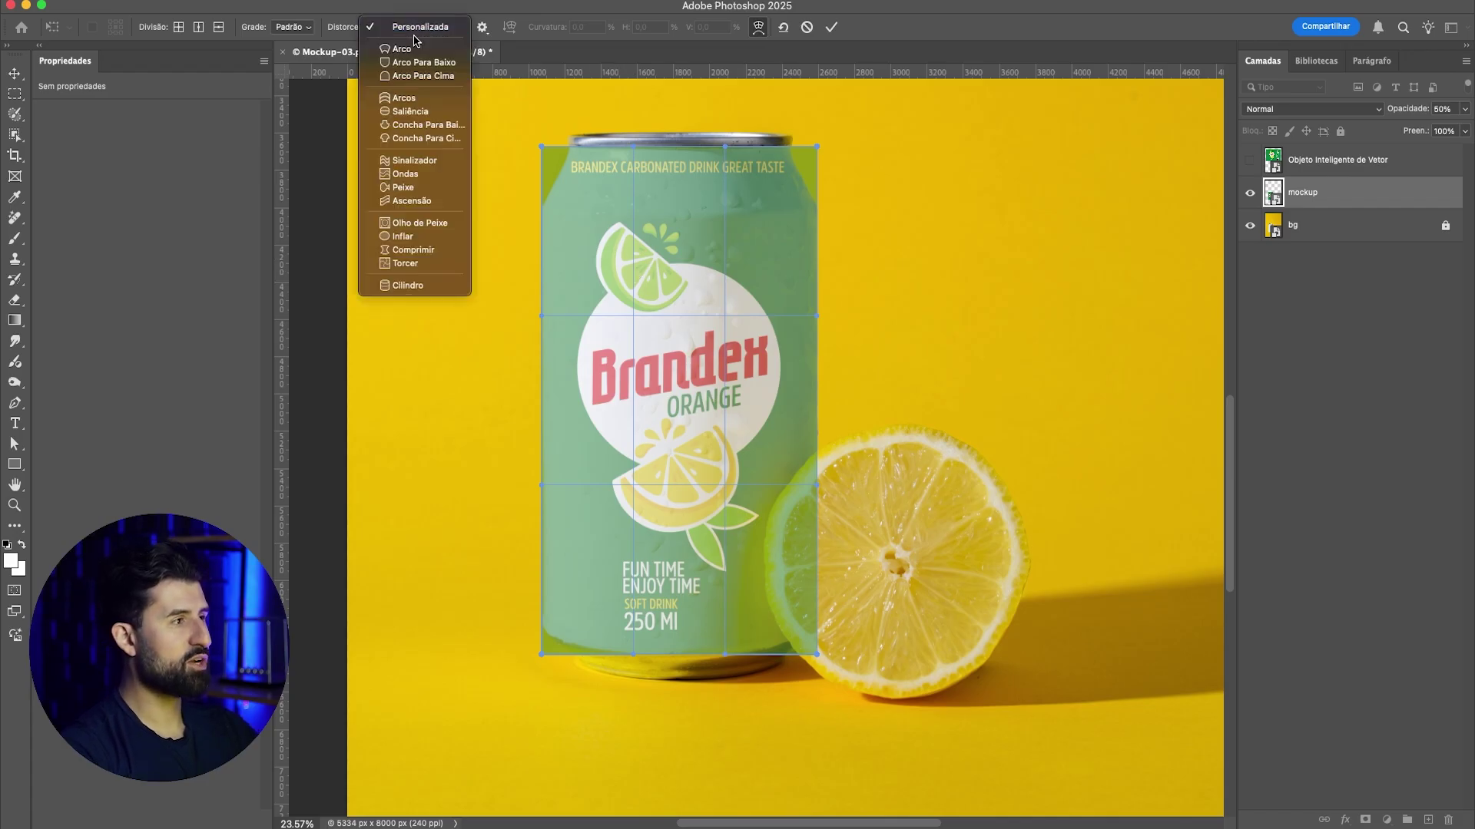
{"action": "left_click", "coordinate": [422, 62]}
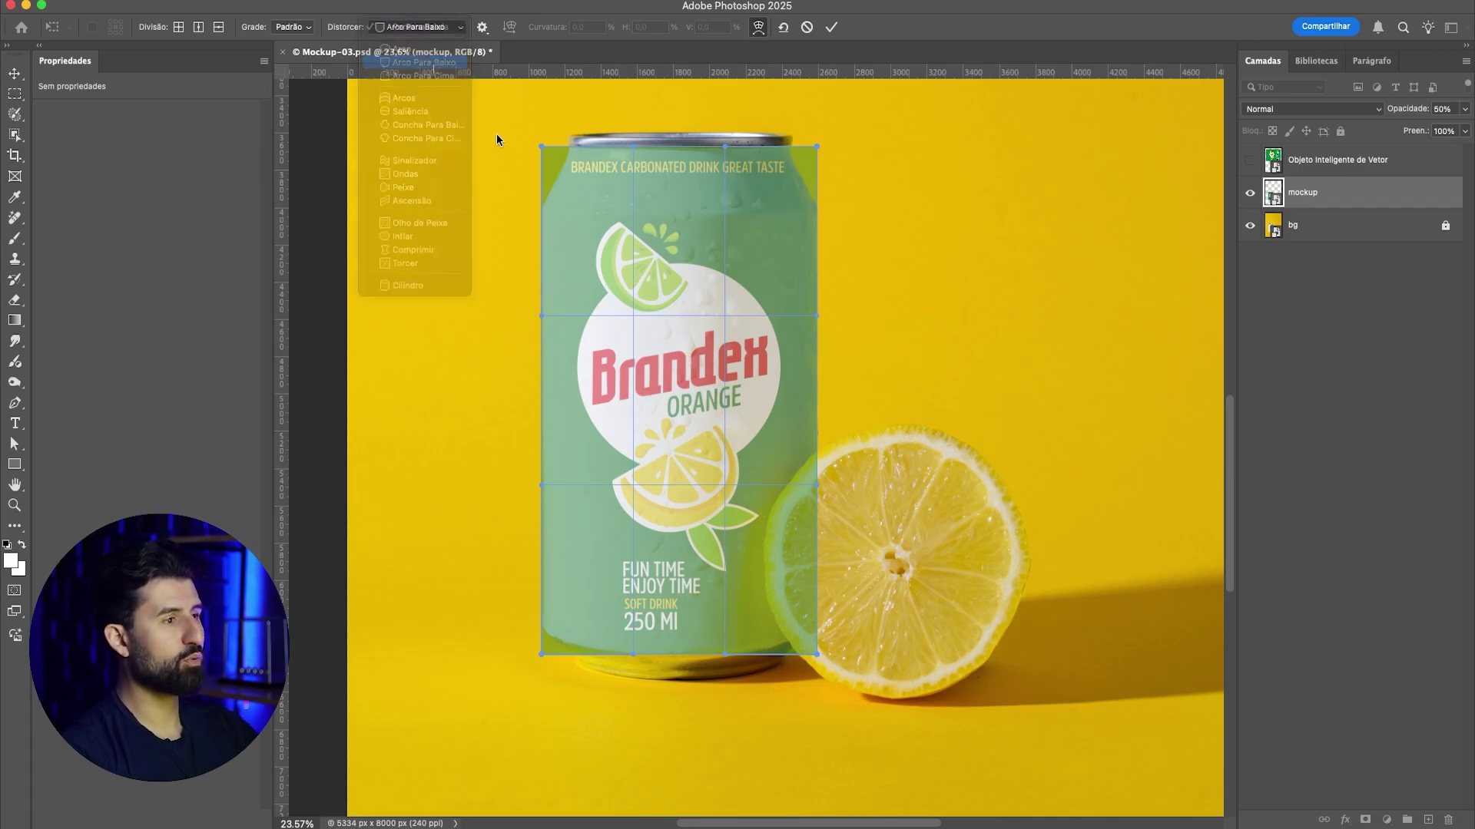
{"action": "left_click", "coordinate": [411, 29]}
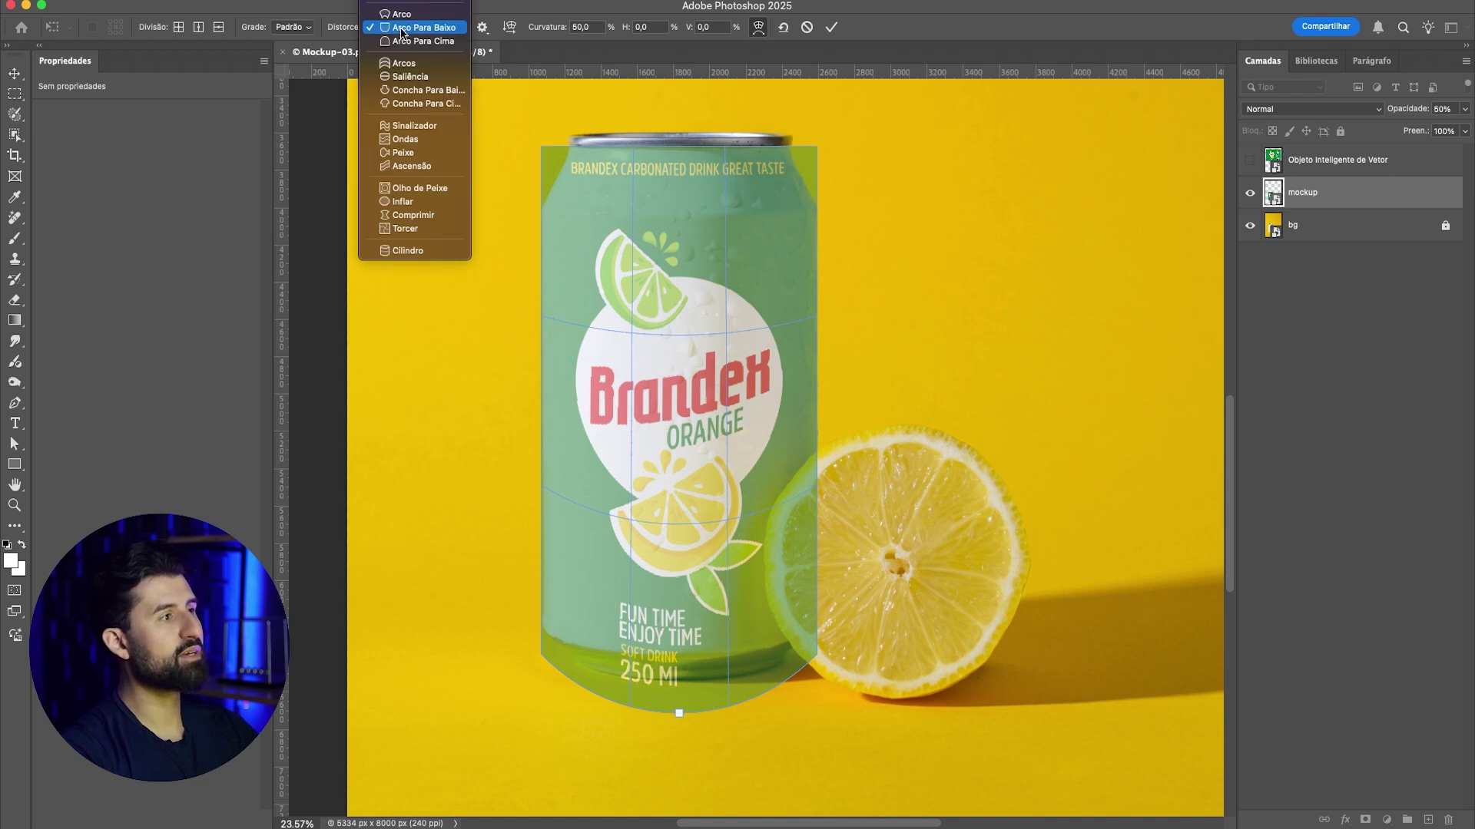
{"action": "left_click", "coordinate": [424, 28]}
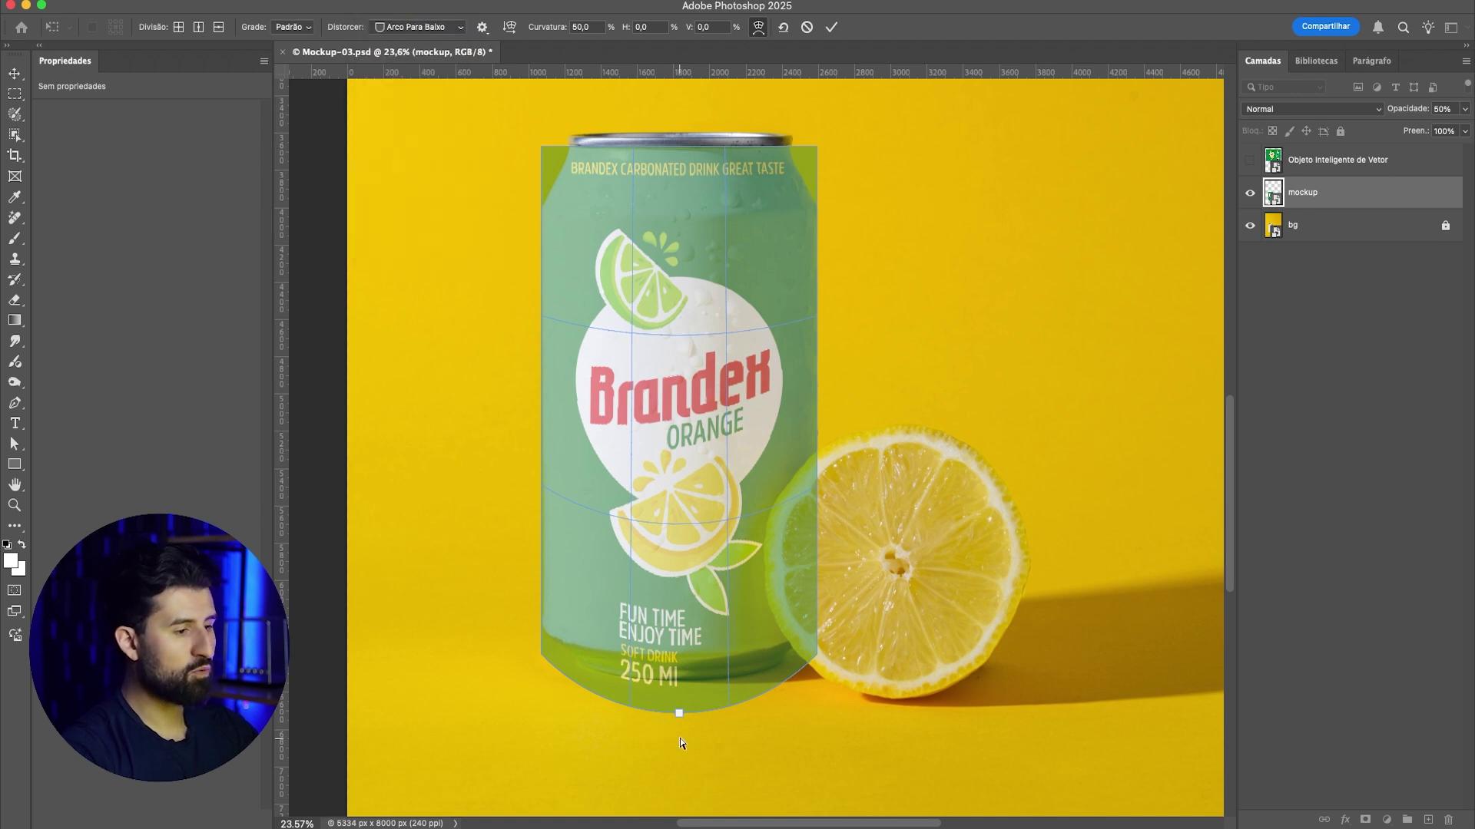
{"action": "left_click_drag", "start_coordinate": [679, 715], "coordinate": [681, 707]}
{"action": "mouse_move", "coordinate": [681, 662]}
{"action": "left_mouse_down"}
{"action": "mouse_move", "coordinate": [690, 574]}
{"action": "mouse_move", "coordinate": [686, 685]}
{"action": "left_mouse_up"}
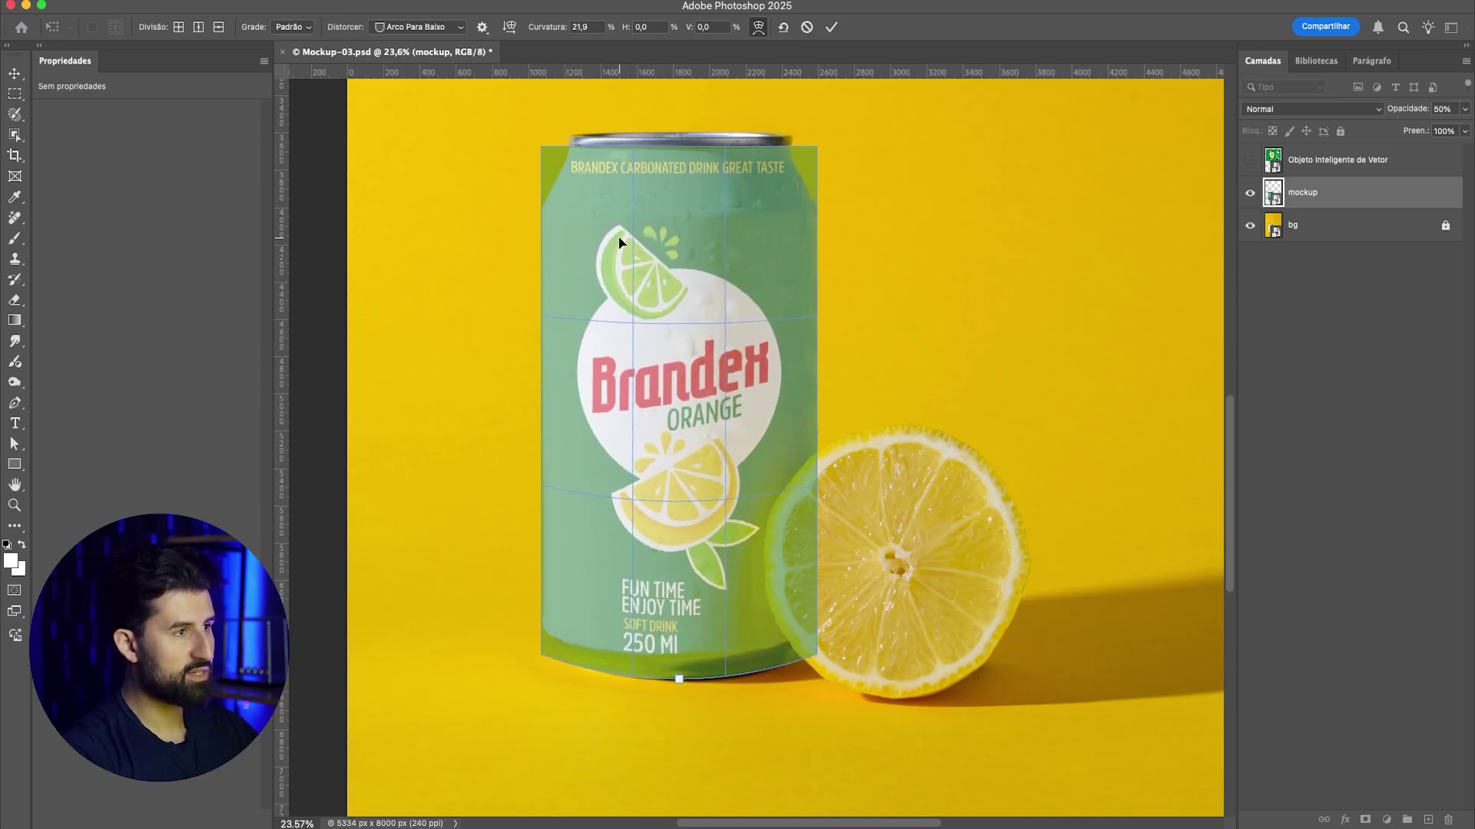
{"action": "left_click_drag", "start_coordinate": [680, 681], "coordinate": [680, 677]}
{"action": "left_click", "coordinate": [831, 27]}
Step: Reduce the mockup layer's height to about 96.39% from its lower edge to fit the can's printable area
{"action": "key", "text": "ctrl+t"}
{"action": "mouse_move", "coordinate": [679, 684]}
{"action": "left_mouse_down"}
{"action": "mouse_move", "coordinate": [679, 624]}
{"action": "mouse_move", "coordinate": [680, 665]}
{"action": "left_mouse_up"}
{"action": "scroll", "coordinate": [676, 143], "scroll_direction": "up", "scroll_amount": 1}
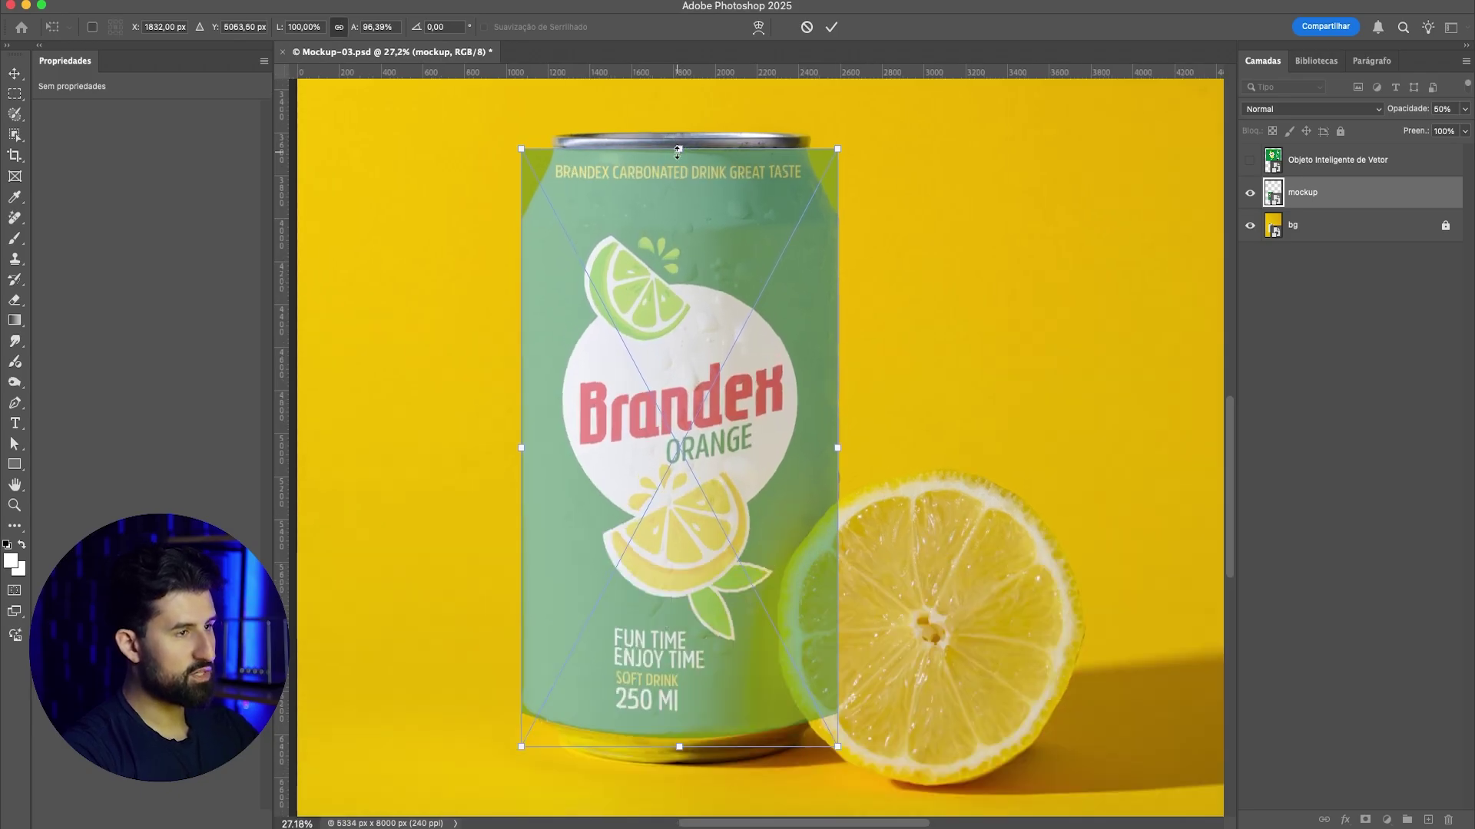
{"action": "scroll", "coordinate": [677, 151], "scroll_direction": "down", "scroll_amount": 1}
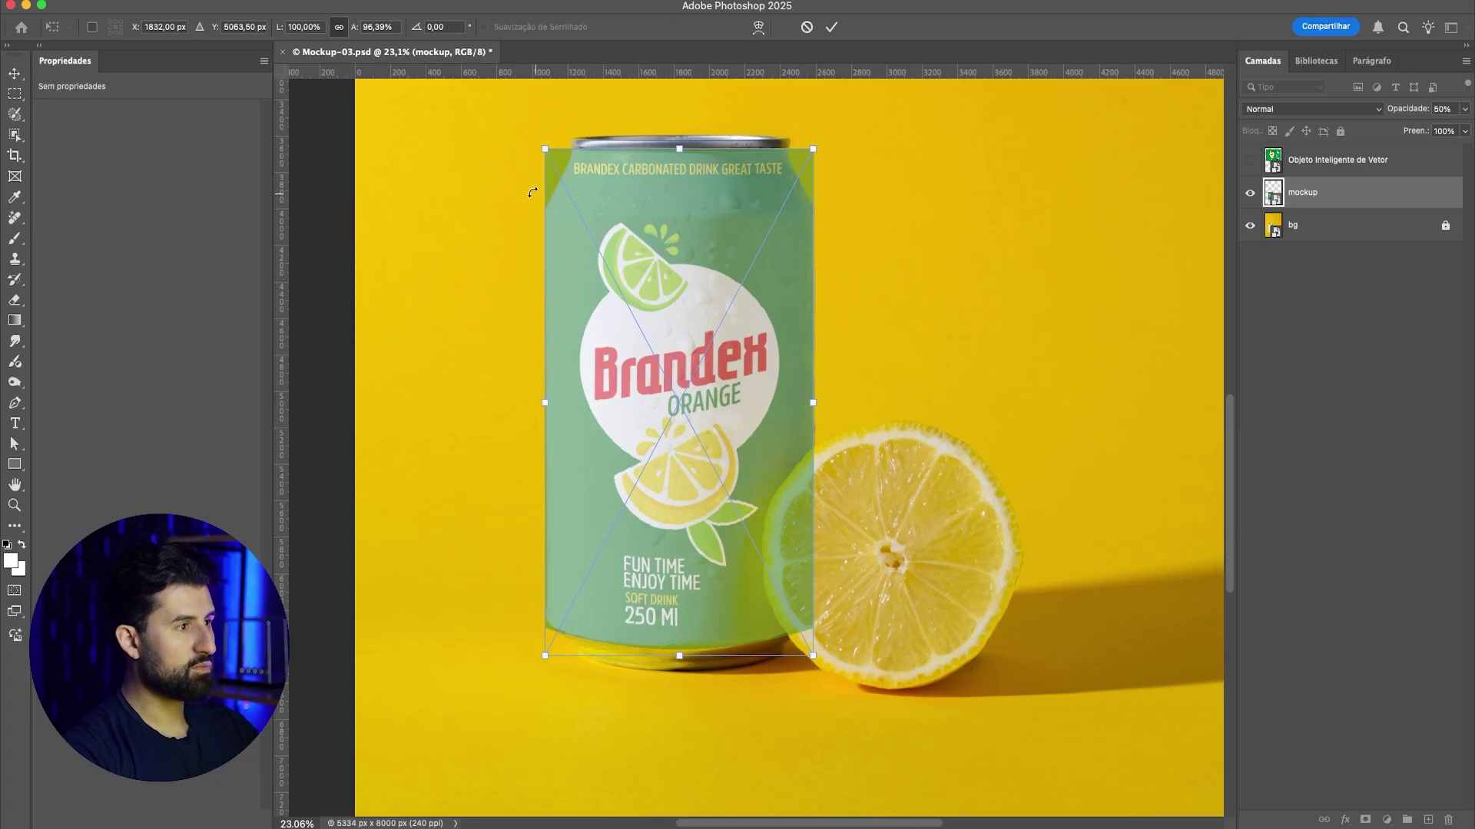
Step: Try the Saliência and Inflar warp presets on the mockup layer, bending them about -2% and 7.7%
{"action": "left_click", "coordinate": [758, 27]}
{"action": "left_click", "coordinate": [413, 28]}
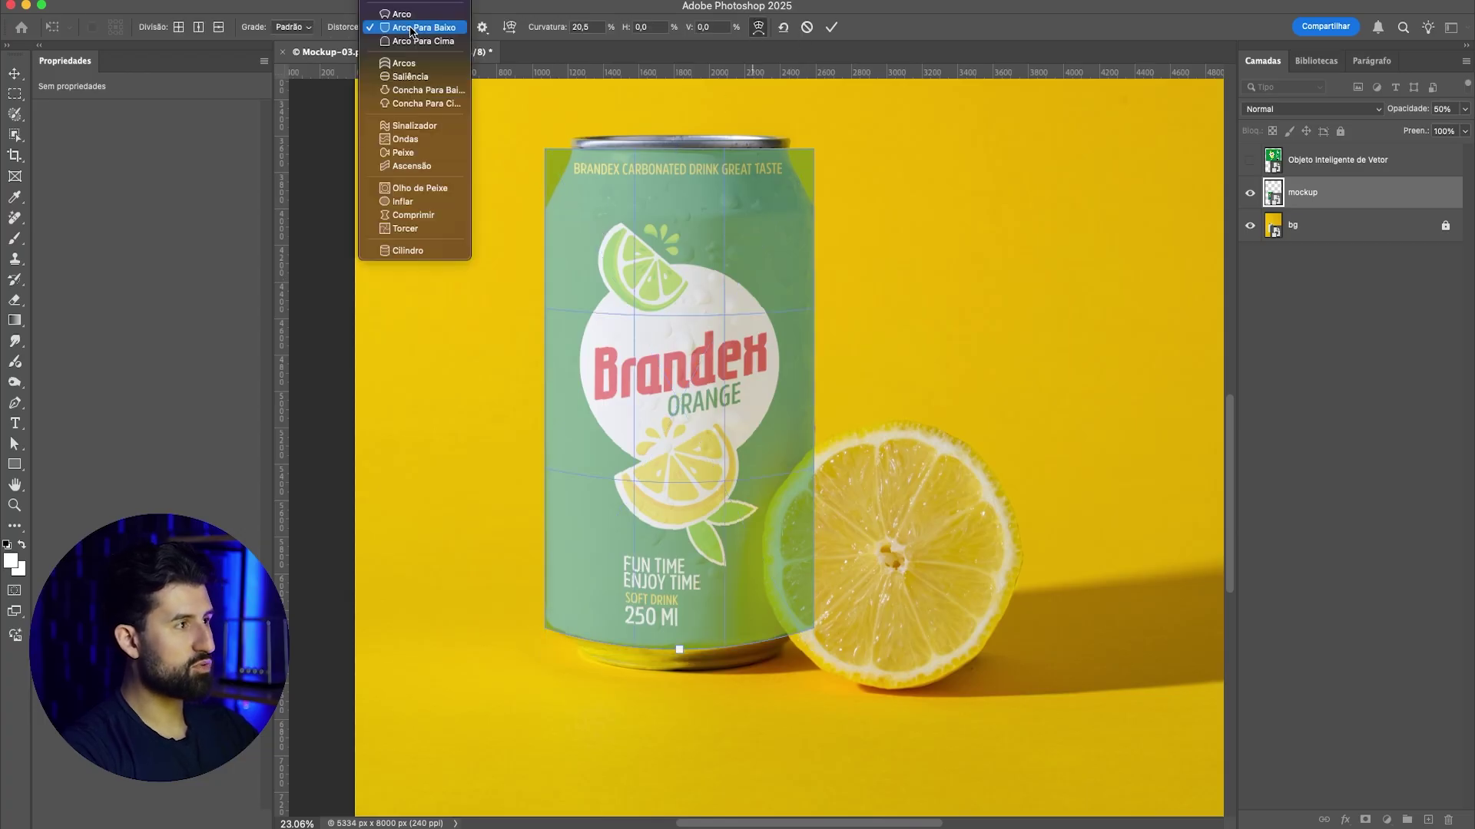
{"action": "left_click", "coordinate": [410, 77]}
{"action": "left_click_drag", "start_coordinate": [669, 99], "coordinate": [675, 153]}
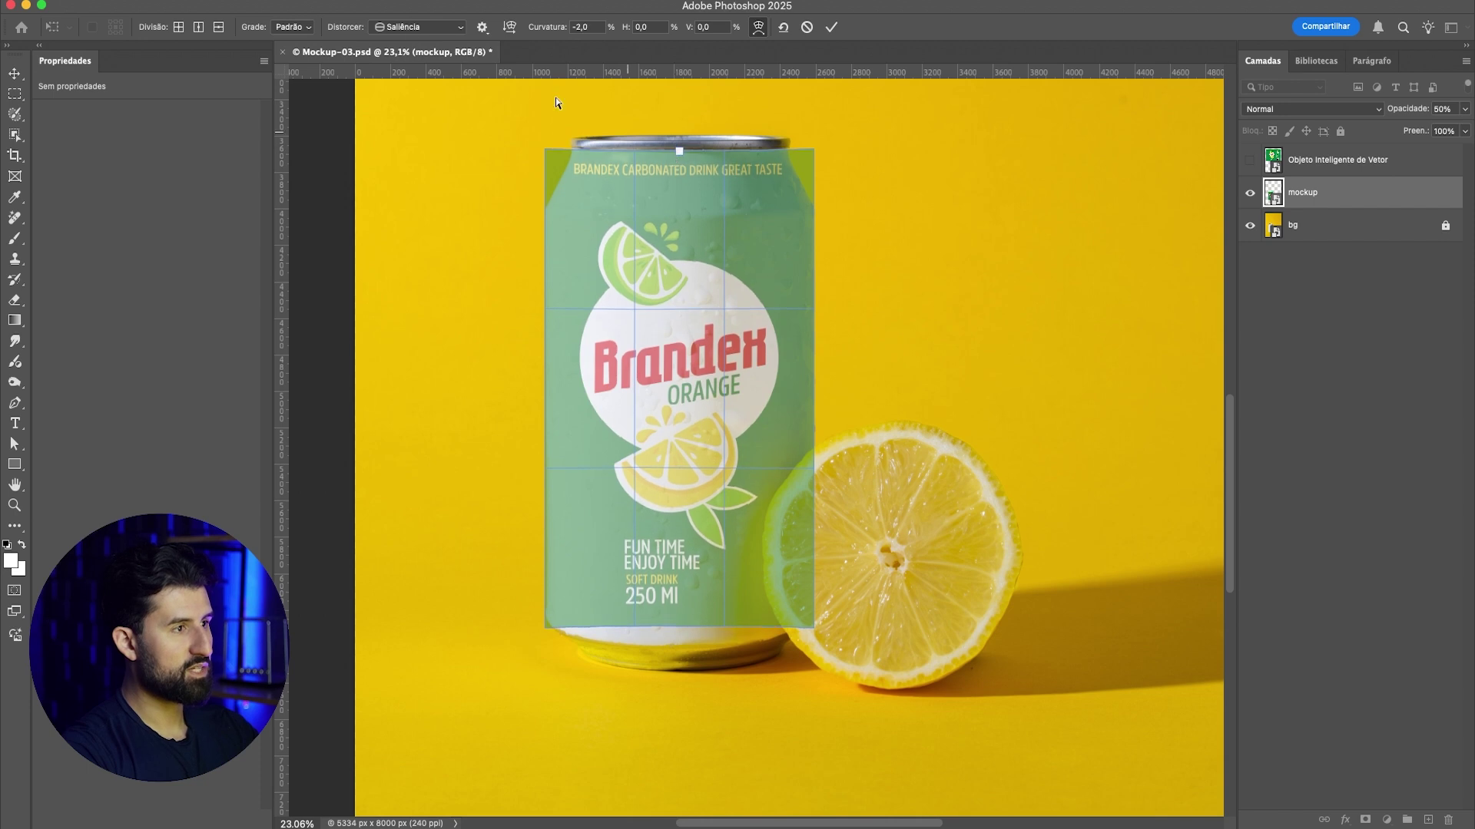
{"action": "left_click", "coordinate": [401, 27]}
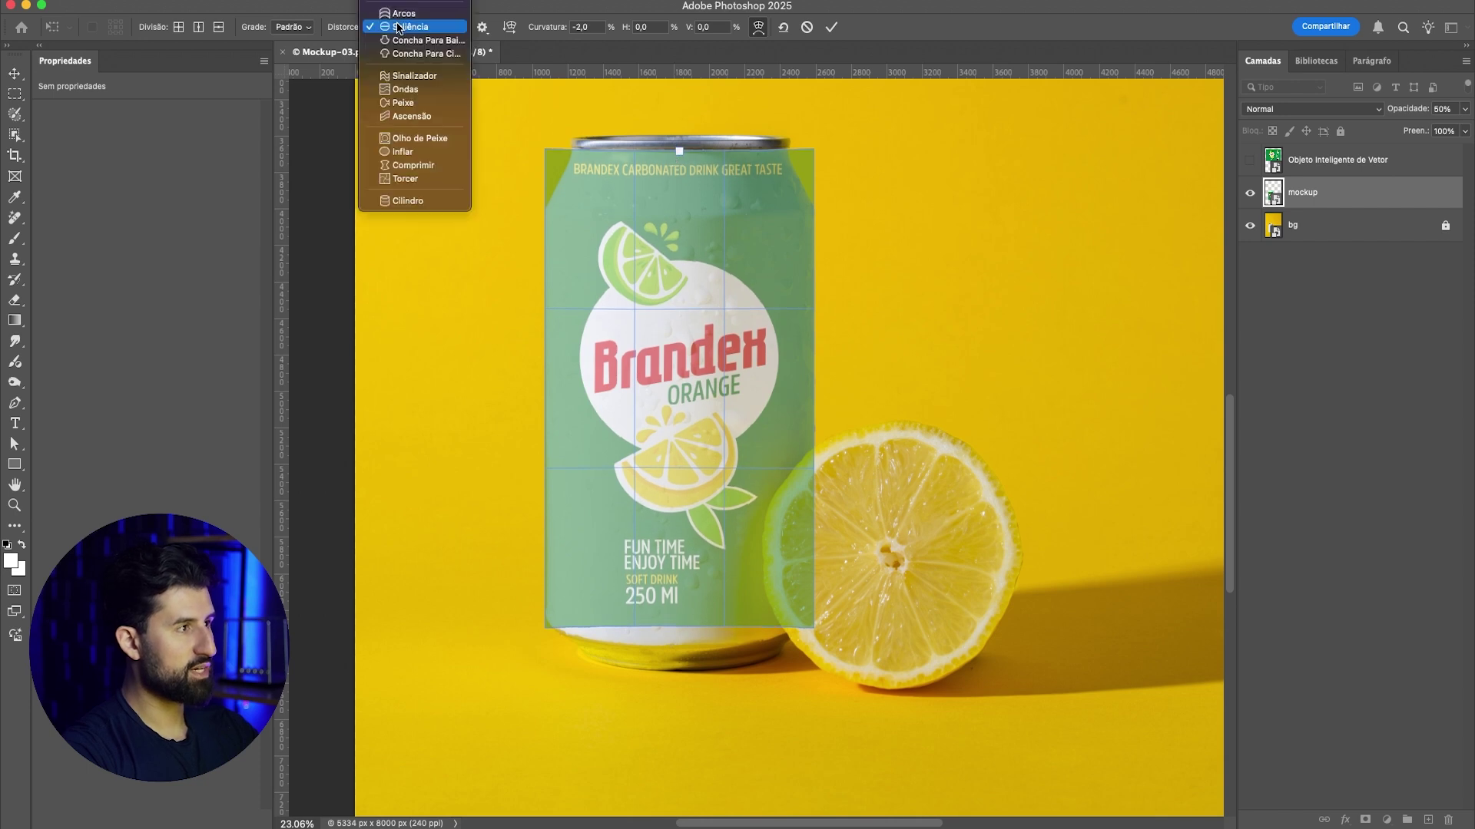
{"action": "left_click", "coordinate": [404, 152]}
{"action": "left_click_drag", "start_coordinate": [679, 90], "coordinate": [679, 140]}
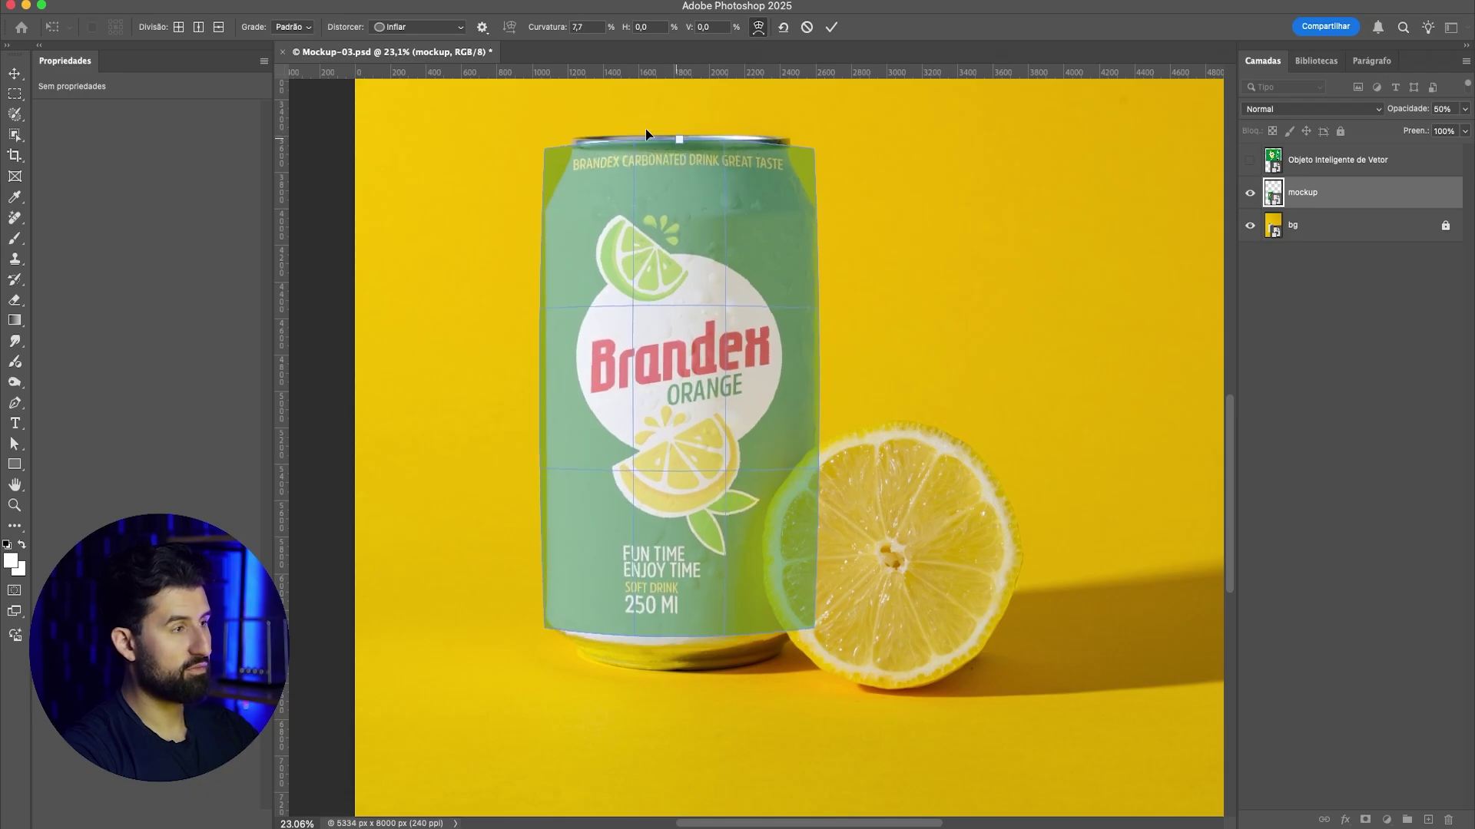
Step: Warp the mockup layer with the Arco Para Baixo preset, bending it about 17.6% to follow the can's base curve
{"action": "left_click", "coordinate": [393, 28]}
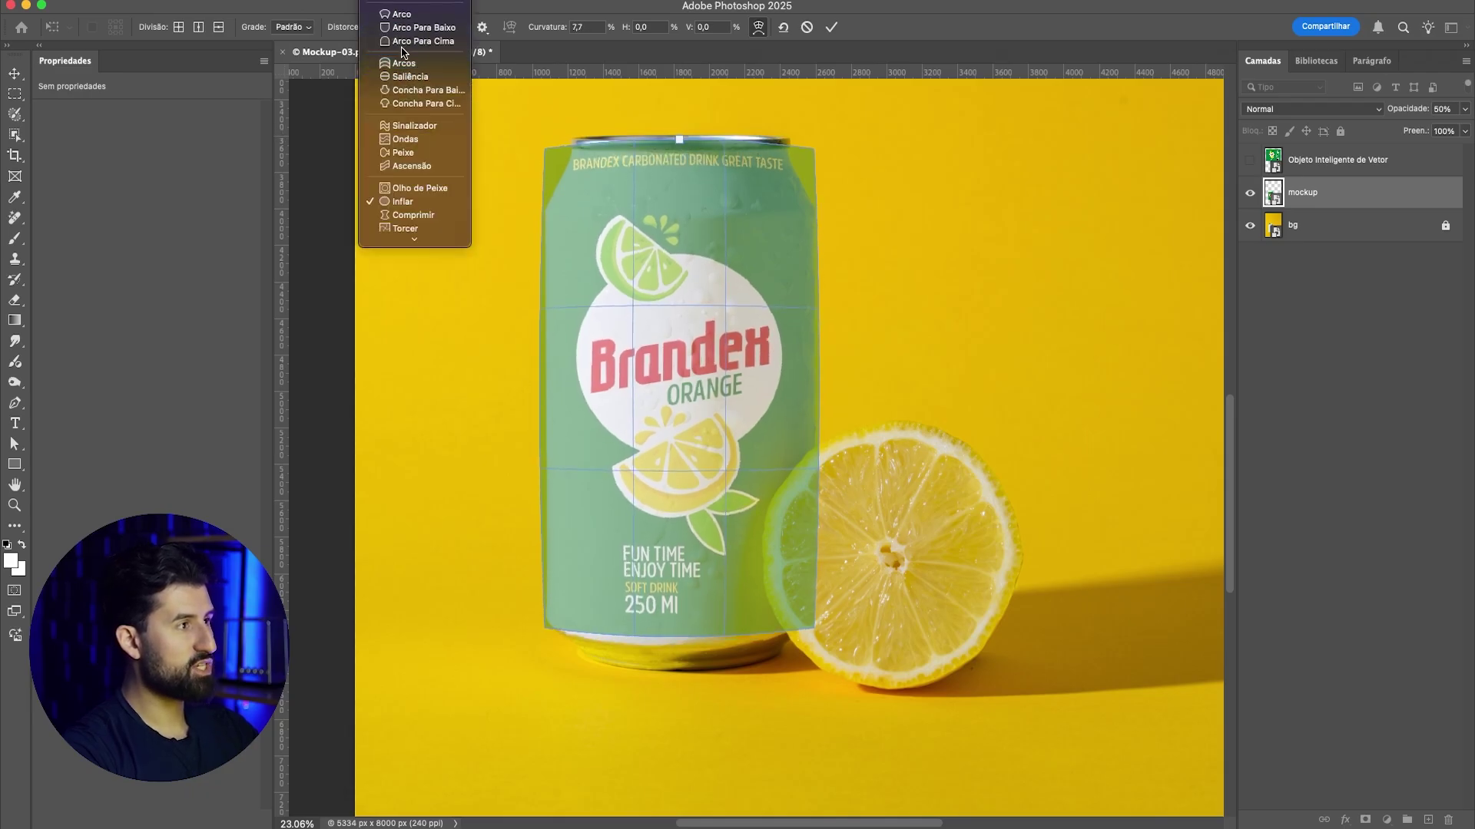
{"action": "left_click", "coordinate": [422, 27]}
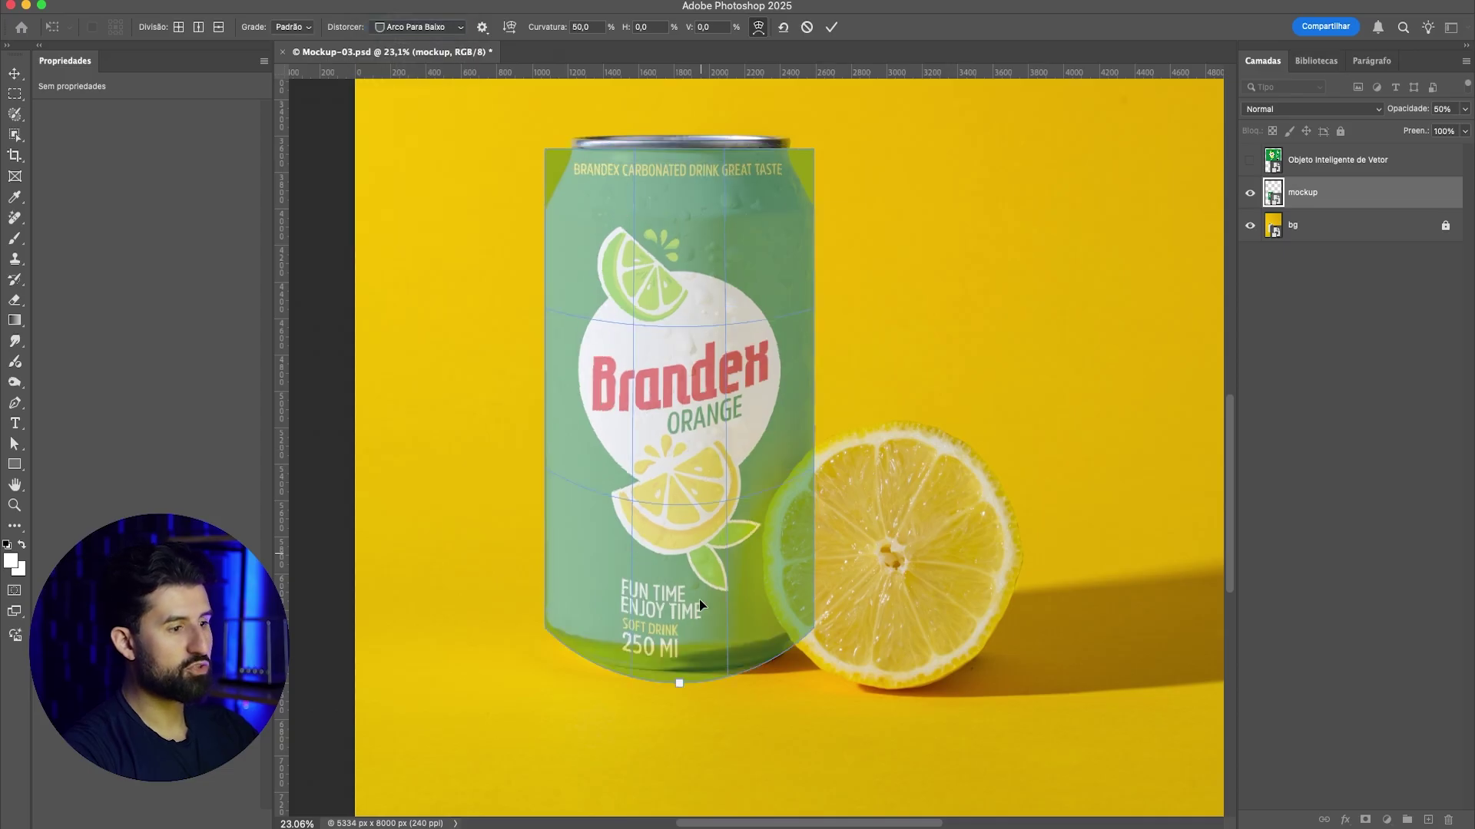
{"action": "left_click_drag", "start_coordinate": [679, 689], "coordinate": [684, 647]}
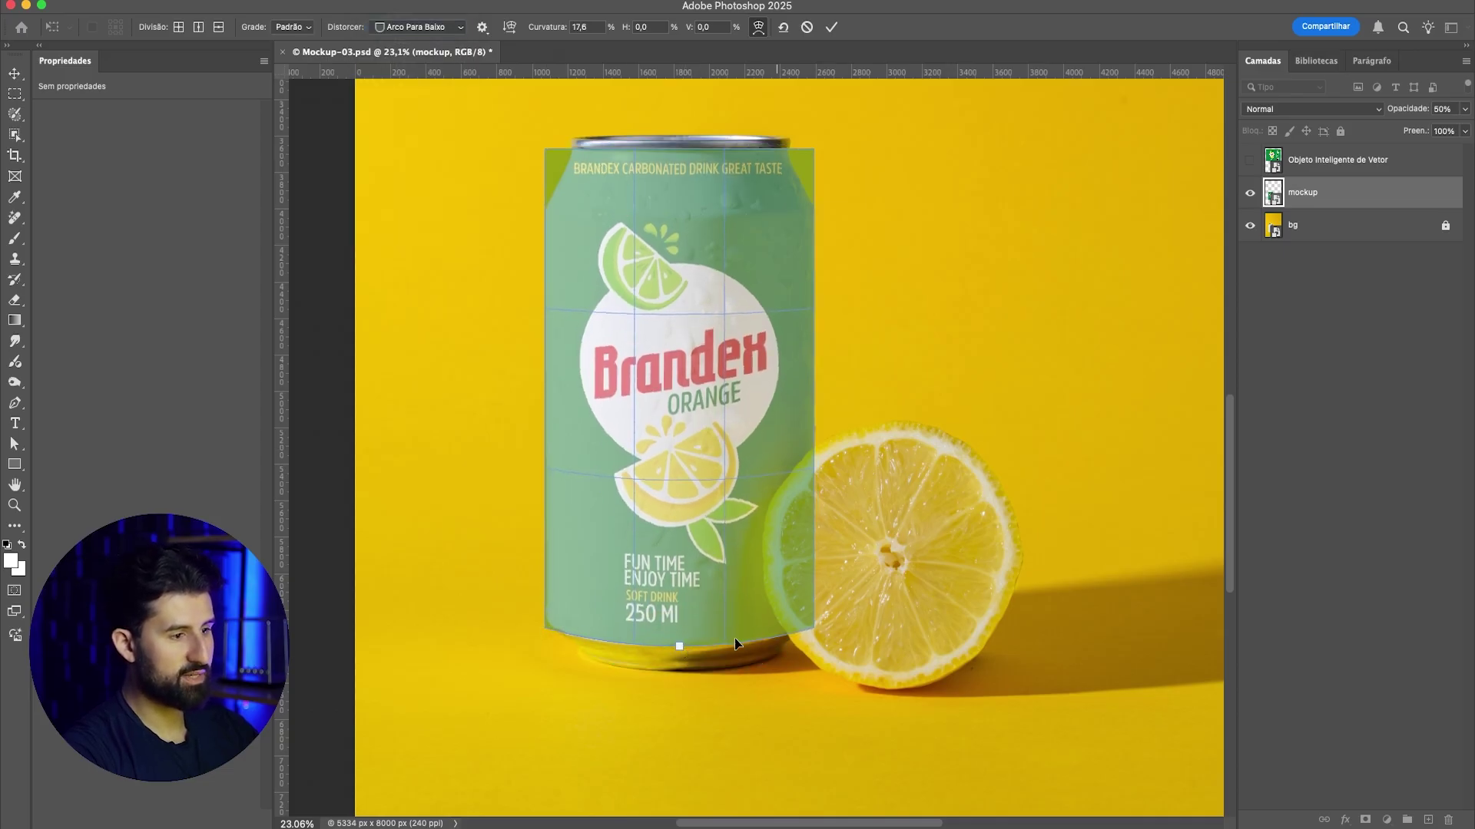
{"action": "left_click", "coordinate": [830, 29]}
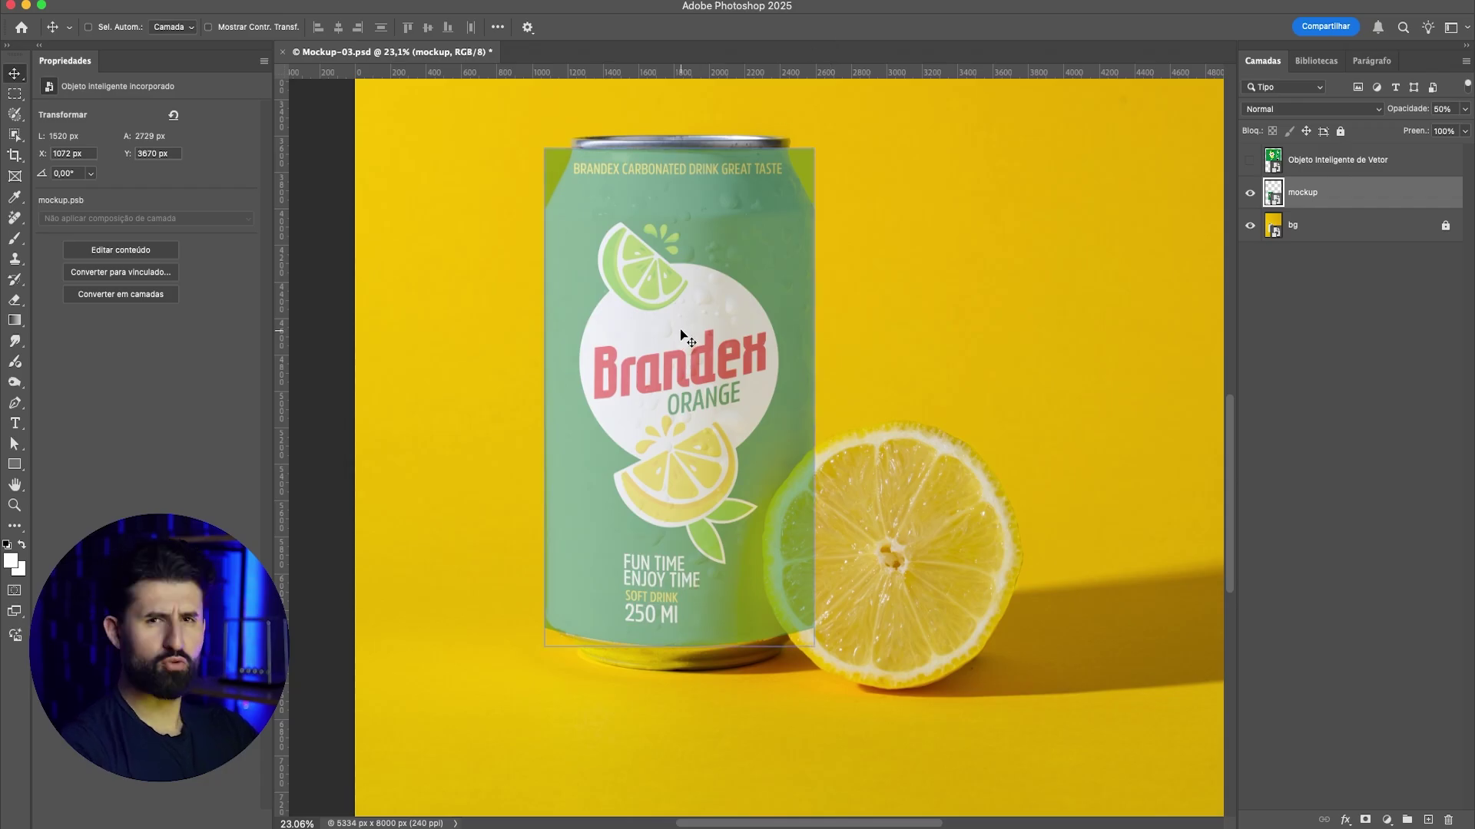
Step: Reopen the mockup layer's warp and add a vertical split through the centre of the label
{"action": "key", "text": "super+t"}
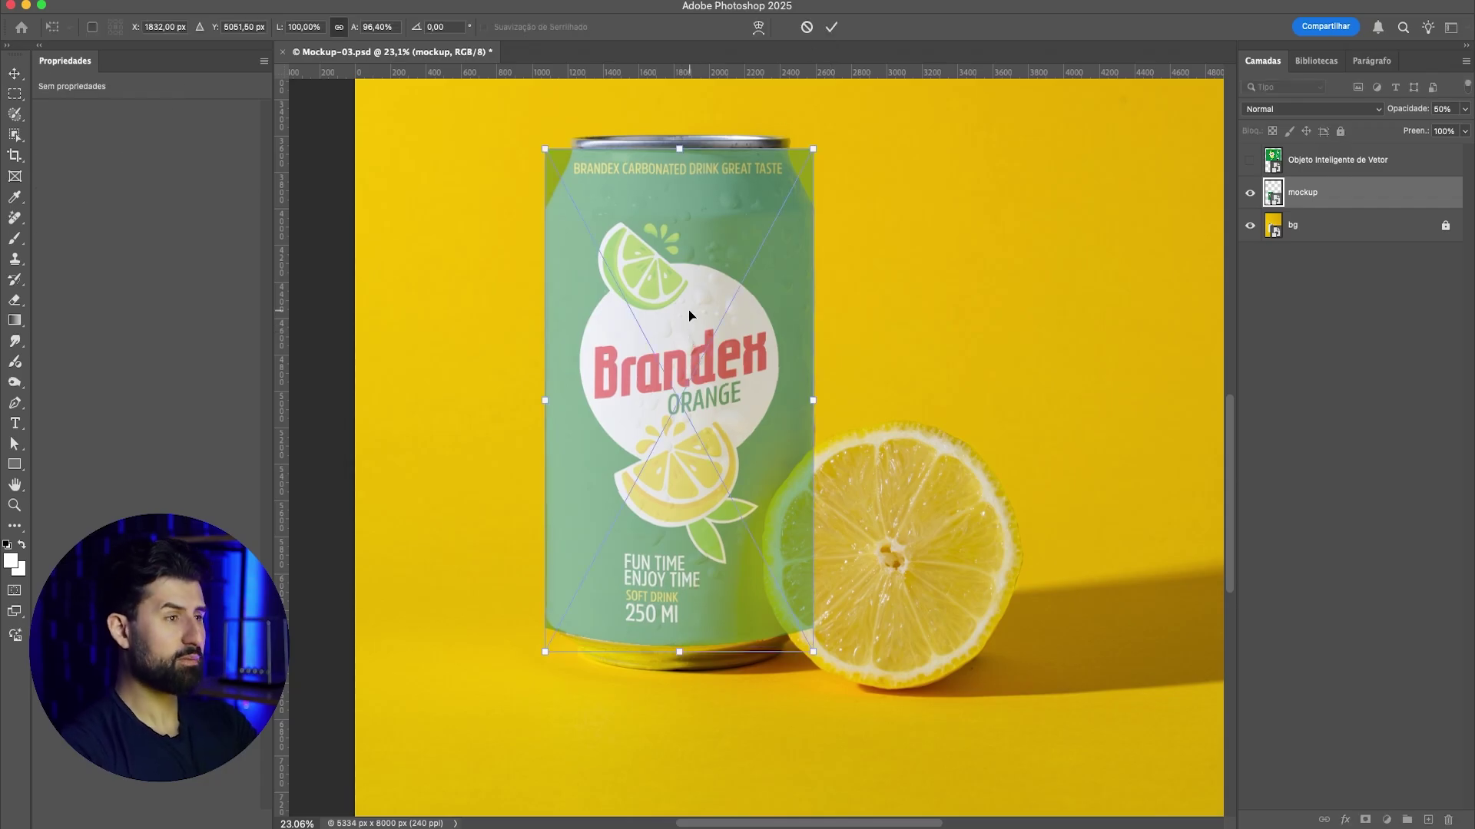
{"action": "left_click", "coordinate": [759, 28]}
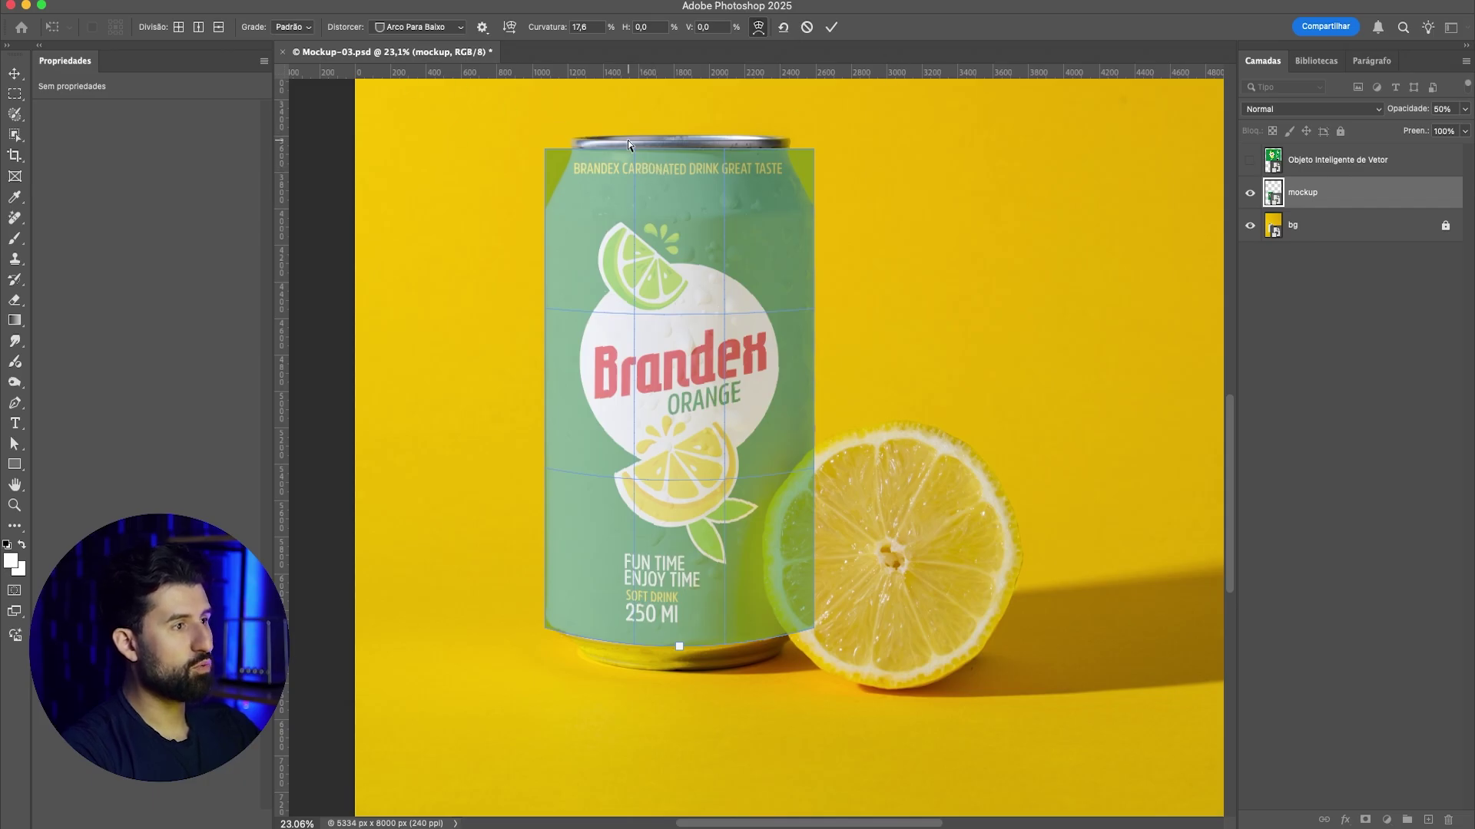
{"action": "left_click", "coordinate": [200, 29]}
{"action": "left_click", "coordinate": [682, 367]}
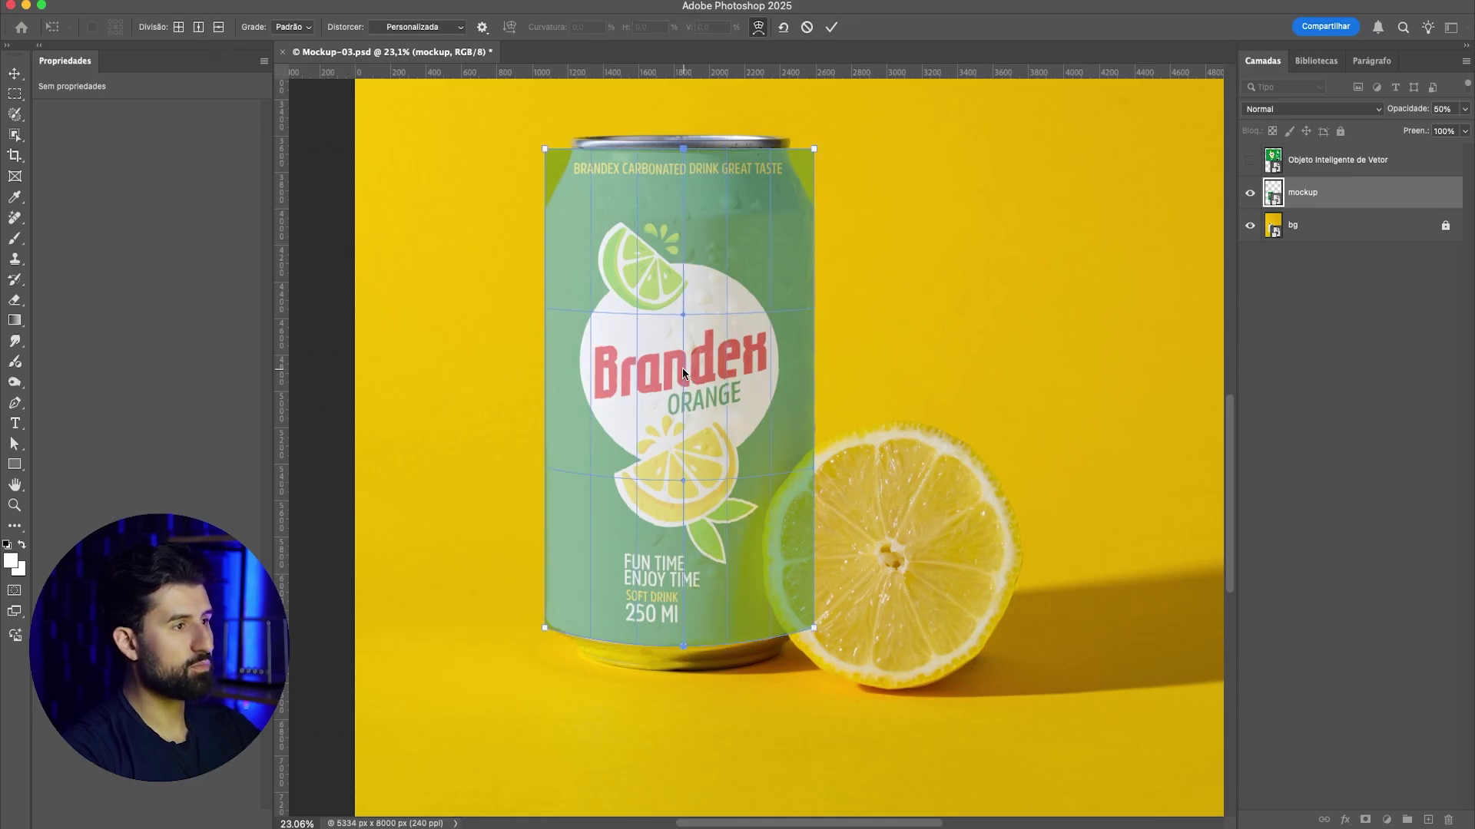
Step: Try pulling the label's upper-left warp corner inward without a shoulder split, and undo each attempt
{"action": "left_click_drag", "start_coordinate": [544, 149], "coordinate": [565, 152]}
{"action": "key", "text": "super+z"}
{"action": "scroll", "coordinate": [552, 151], "scroll_direction": "up", "scroll_amount": 3}
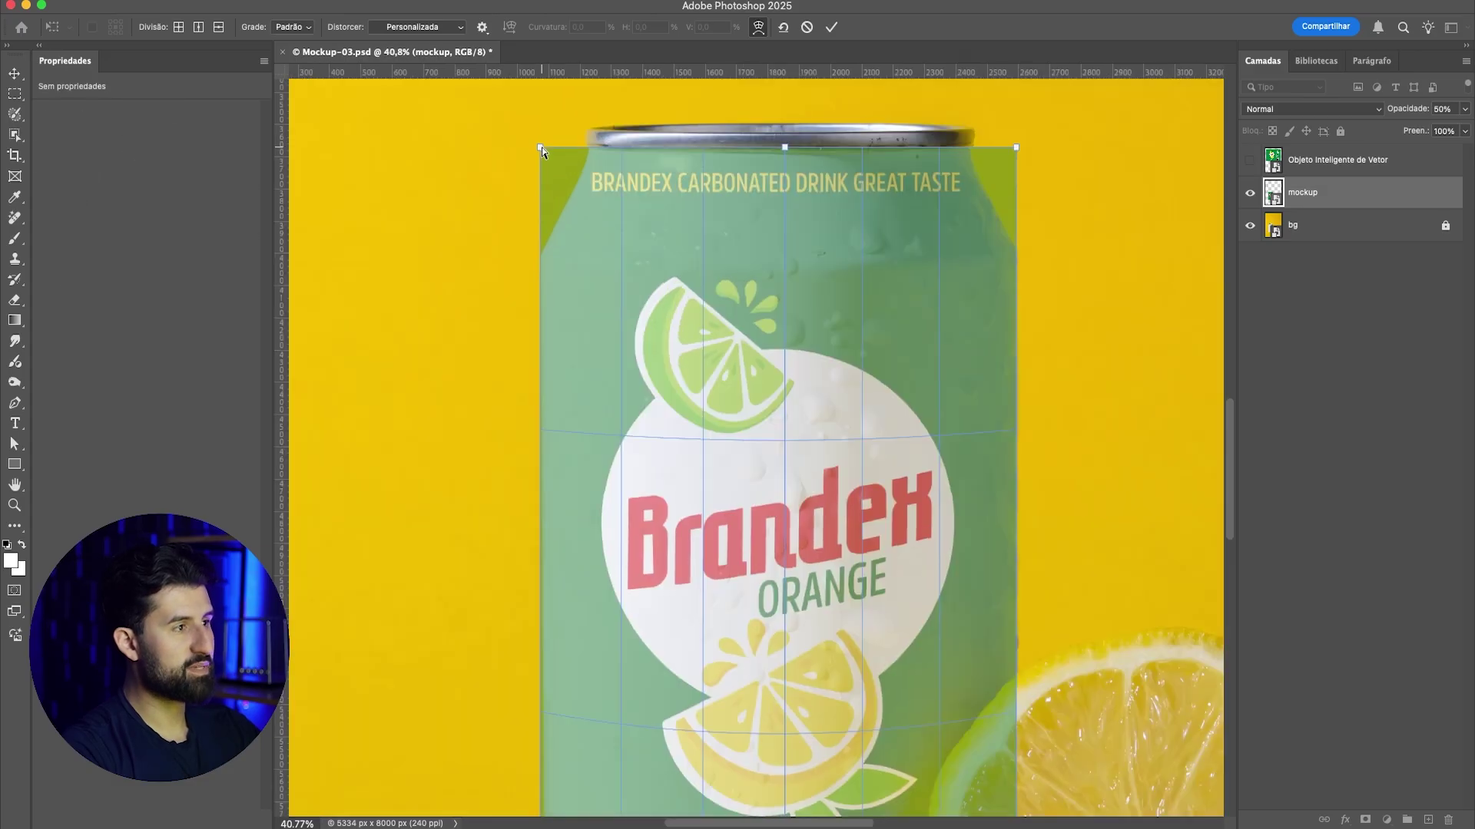
{"action": "scroll", "coordinate": [505, 283], "scroll_direction": "down", "scroll_amount": 1}
{"action": "scroll", "coordinate": [784, 256], "scroll_direction": "up", "scroll_amount": 2}
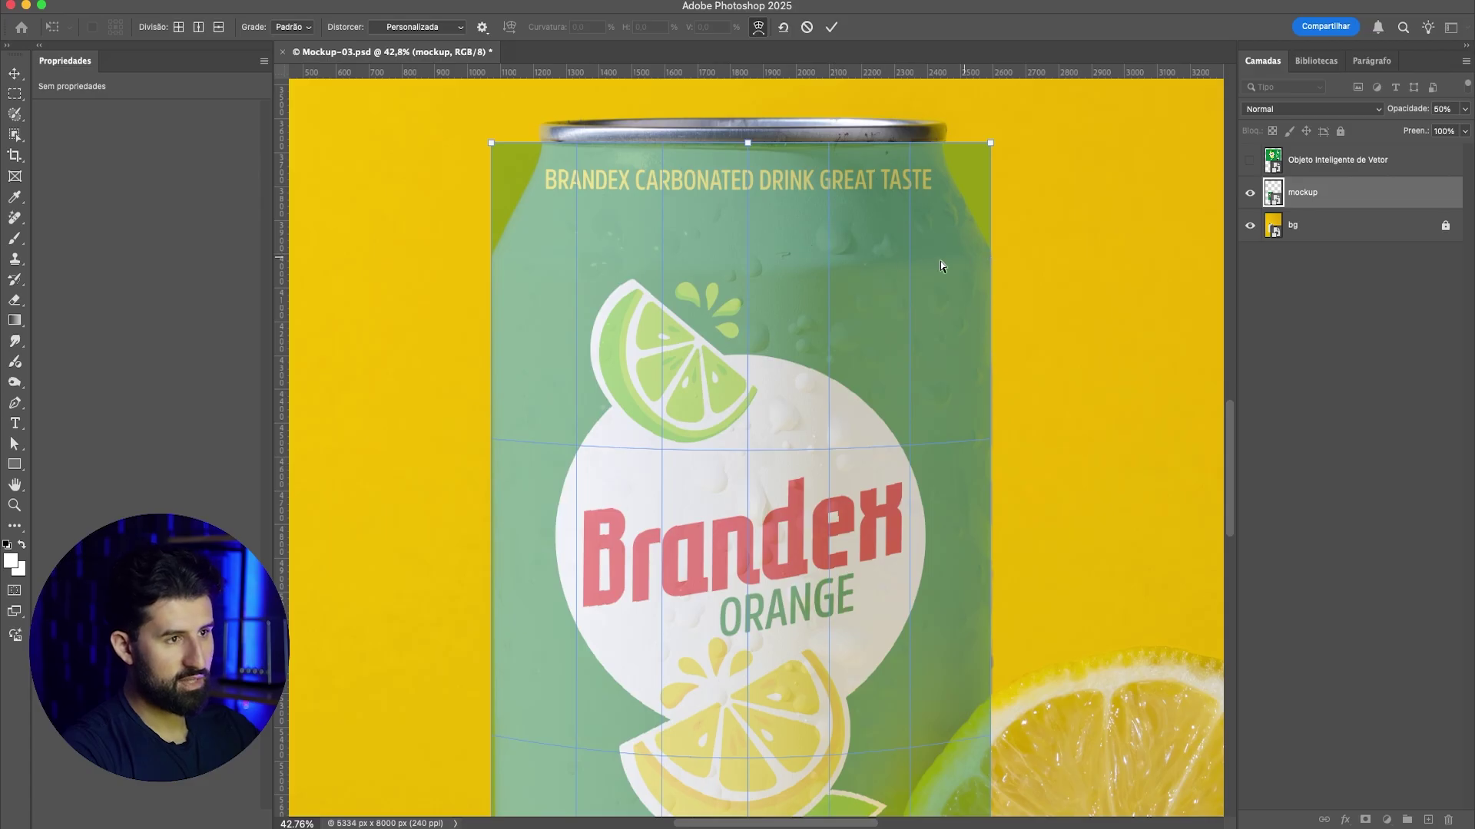
{"action": "left_click_drag", "start_coordinate": [492, 144], "coordinate": [679, 232]}
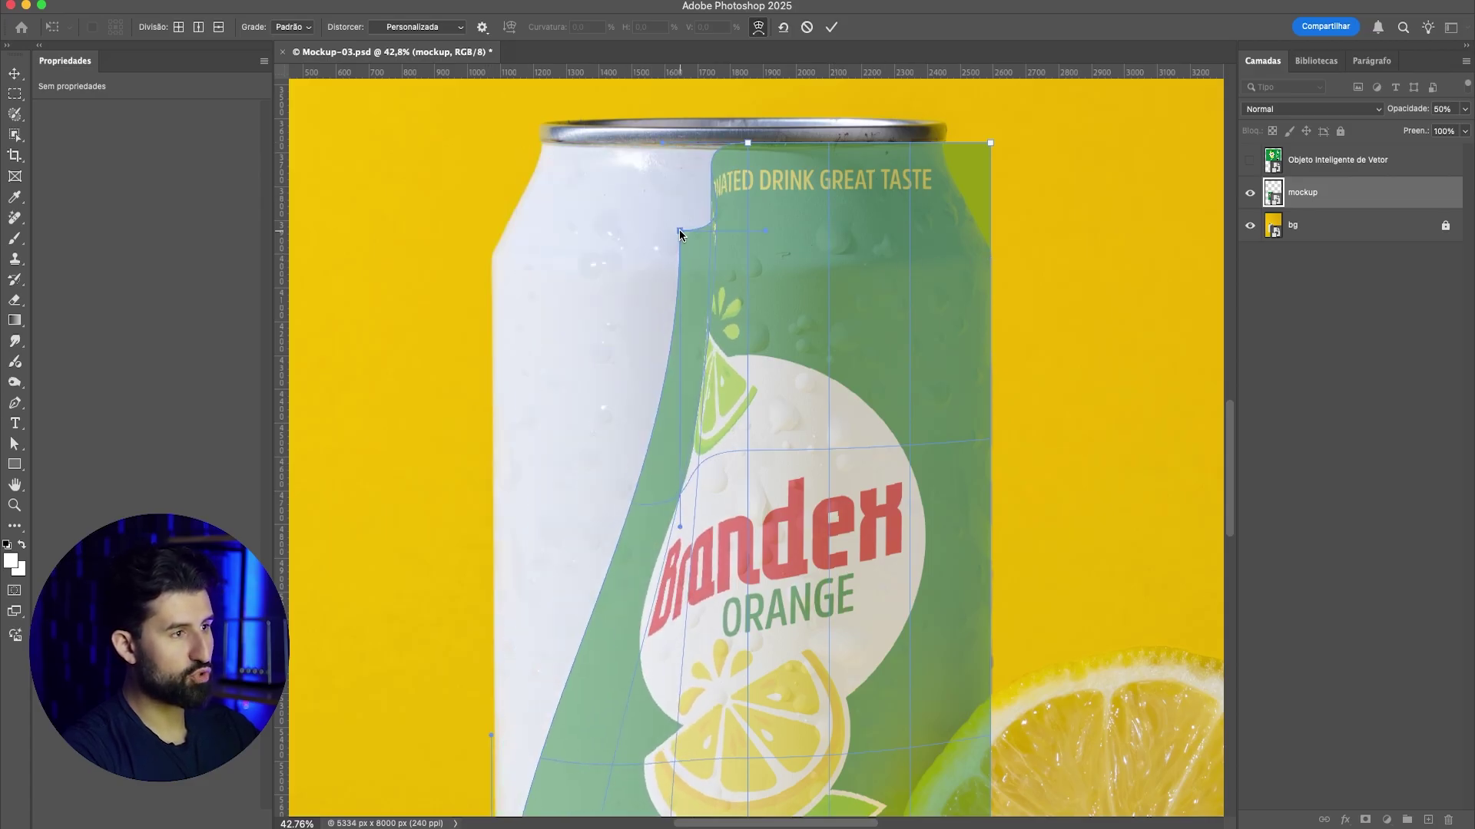
{"action": "key", "text": "super+z"}
Step: Add a horizontal warp split at the can's shoulder and pull the label's upper-left corner inward to the rim, refining the left shoulder point
{"action": "scroll", "coordinate": [539, 430], "scroll_direction": "down", "scroll_amount": 3}
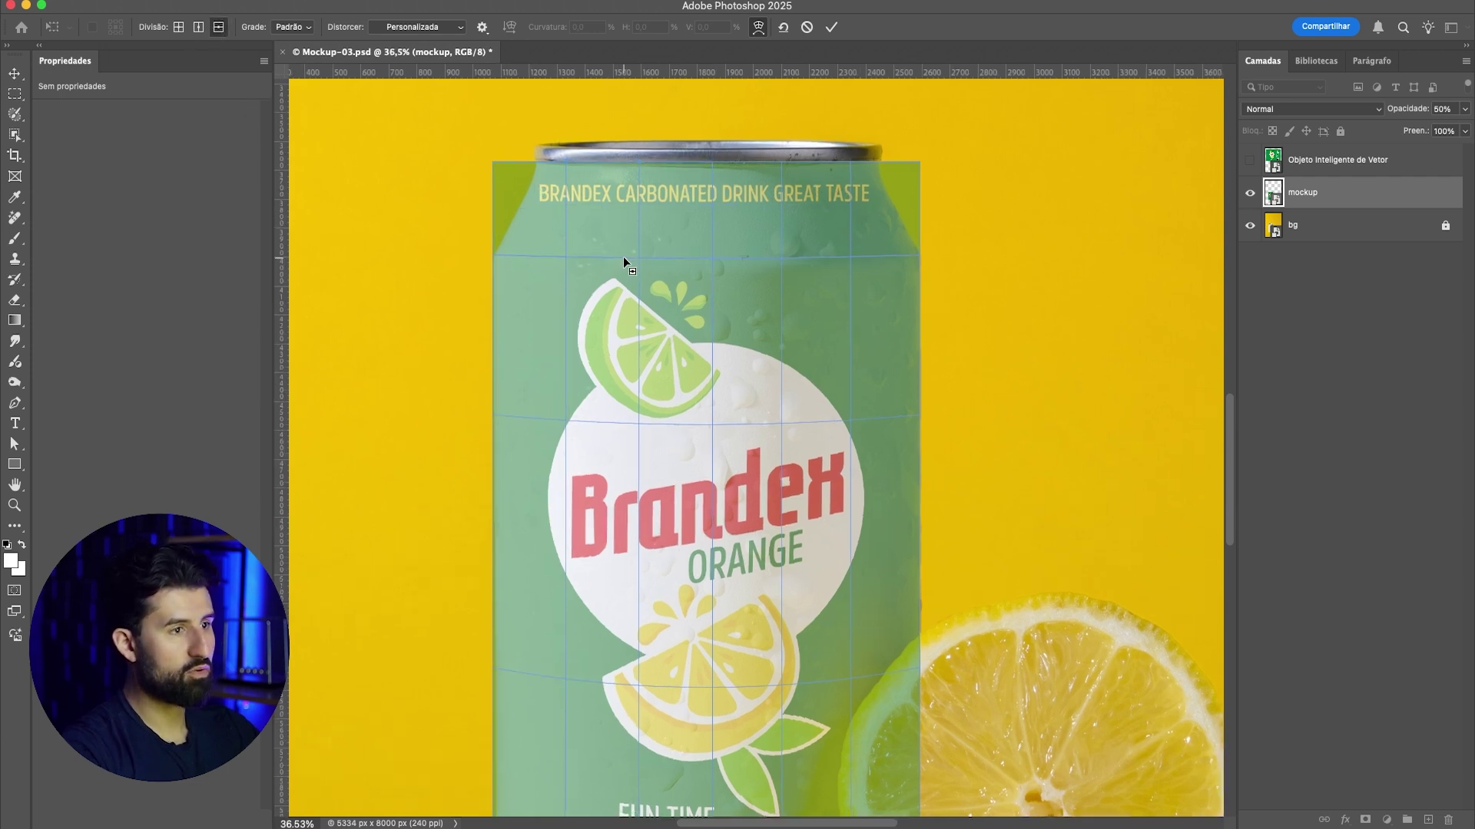
{"action": "left_click", "coordinate": [624, 260]}
{"action": "scroll", "coordinate": [606, 170], "scroll_direction": "up", "scroll_amount": 2}
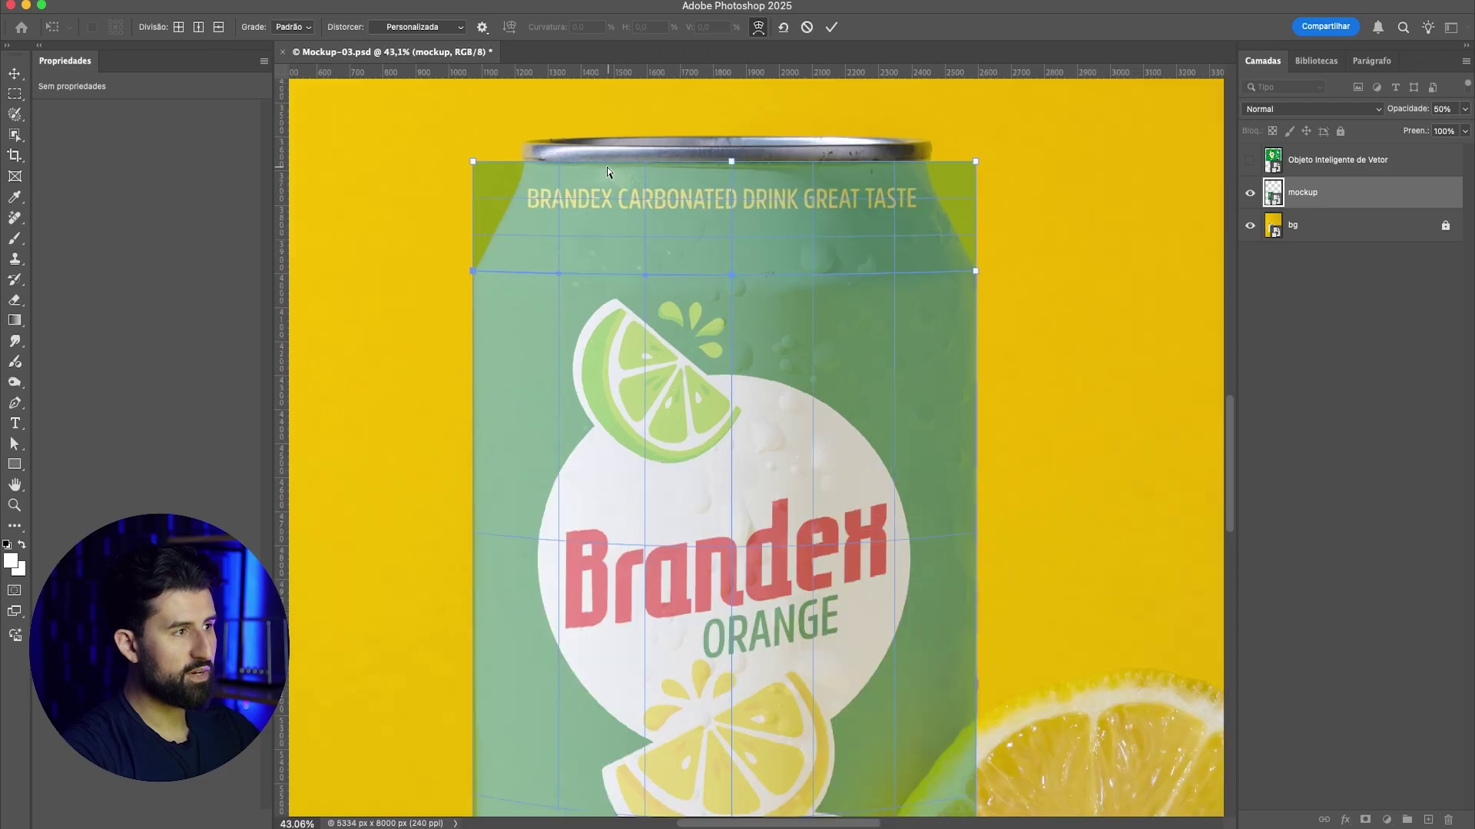
{"action": "left_click_drag", "start_coordinate": [473, 162], "coordinate": [522, 161]}
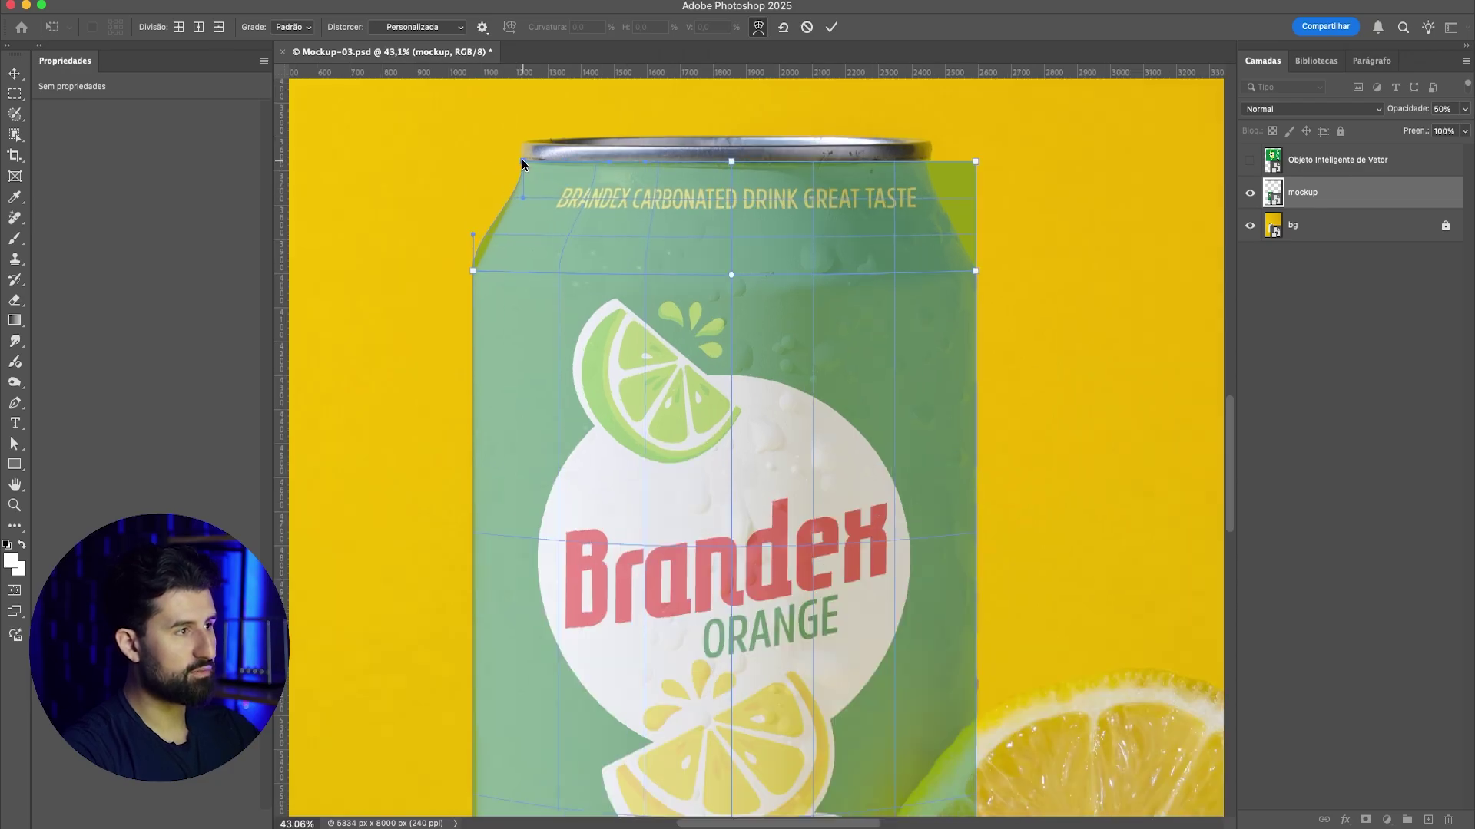
{"action": "scroll", "coordinate": [473, 270], "scroll_direction": "up", "scroll_amount": 1}
{"action": "left_click_drag", "start_coordinate": [473, 269], "coordinate": [473, 275]}
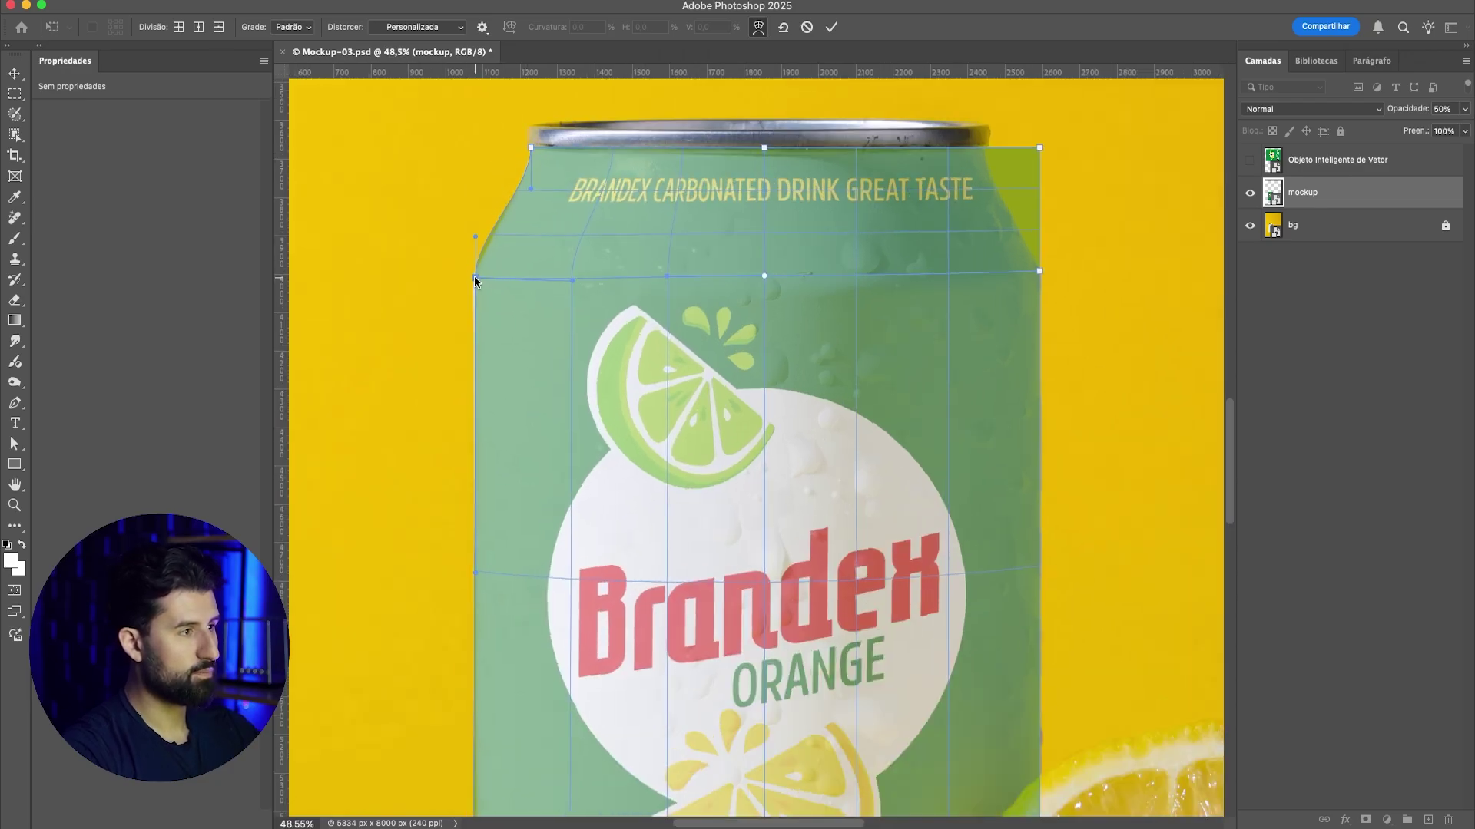
Step: Pull the label's upper-right warp corner inward to the rim, adjusting its handle, the right shoulder point and the top centre
{"action": "left_click_drag", "start_coordinate": [1040, 148], "coordinate": [985, 148]}
{"action": "left_click_drag", "start_coordinate": [986, 188], "coordinate": [983, 203]}
{"action": "left_click_drag", "start_coordinate": [1040, 271], "coordinate": [1039, 277]}
{"action": "left_click_drag", "start_coordinate": [764, 148], "coordinate": [765, 152]}
Step: Adjust the warp's bottom centre and lower-left corner to follow the can's base curve, and apply the warp
{"action": "scroll", "coordinate": [761, 157], "scroll_direction": "down", "scroll_amount": 10}
{"action": "scroll", "coordinate": [698, 407], "scroll_direction": "up", "scroll_amount": 12}
{"action": "left_click_drag", "start_coordinate": [705, 397], "coordinate": [698, 418]}
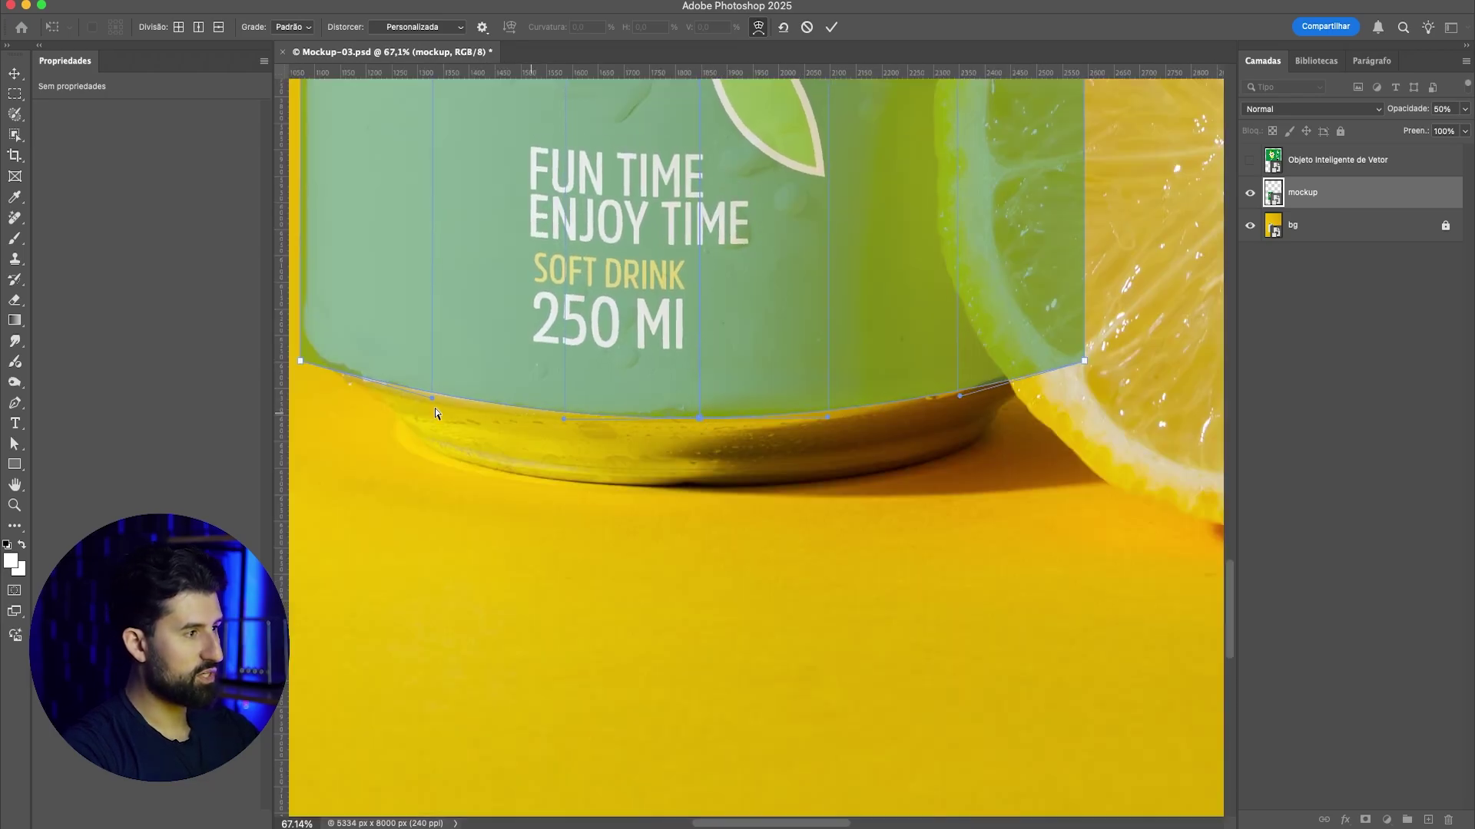
{"action": "scroll", "coordinate": [764, 395], "scroll_direction": "down", "scroll_amount": 3}
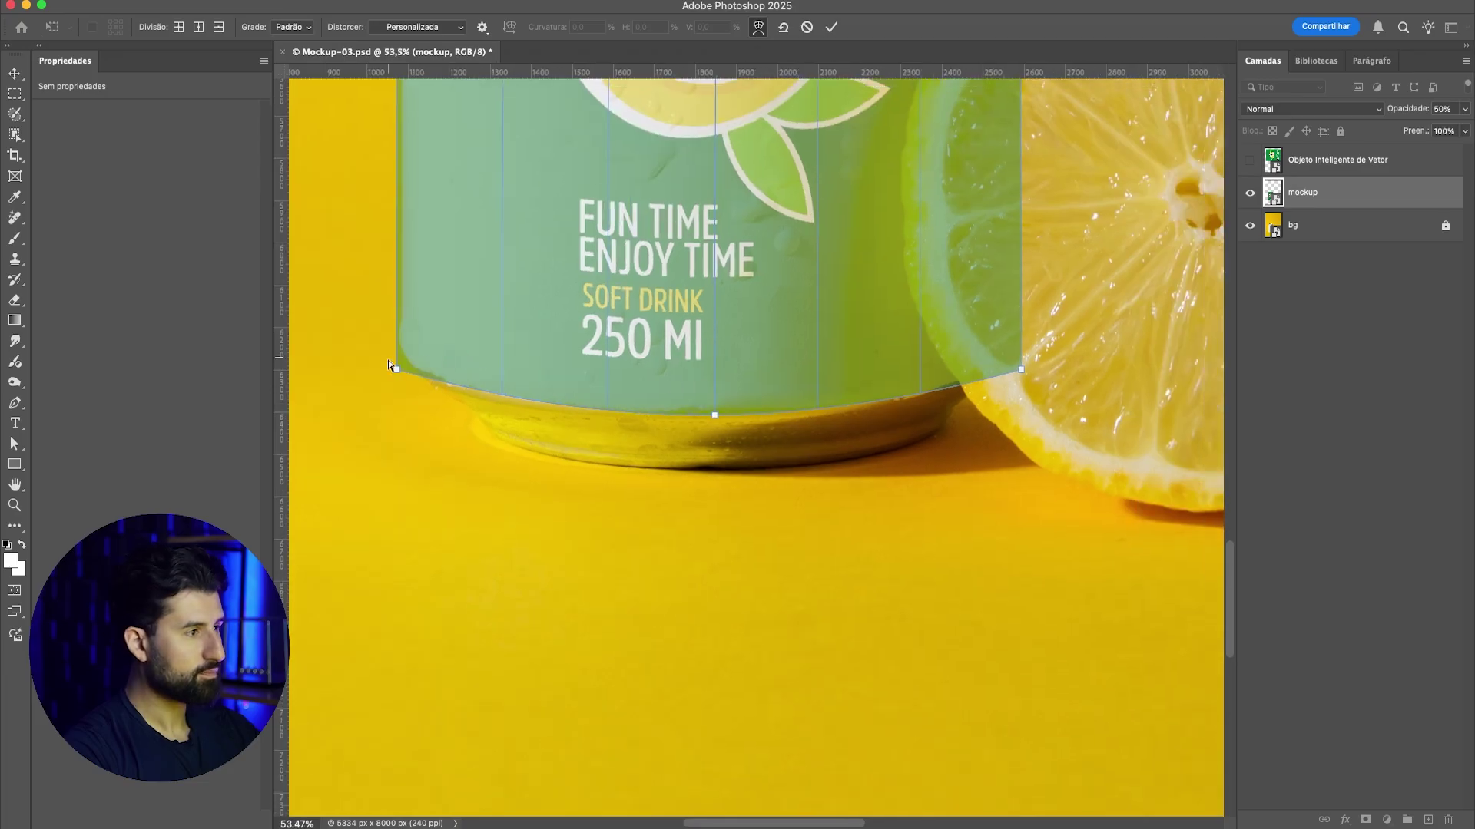
{"action": "scroll", "coordinate": [419, 389], "scroll_direction": "up", "scroll_amount": 8}
{"action": "left_click_drag", "start_coordinate": [430, 380], "coordinate": [440, 376]}
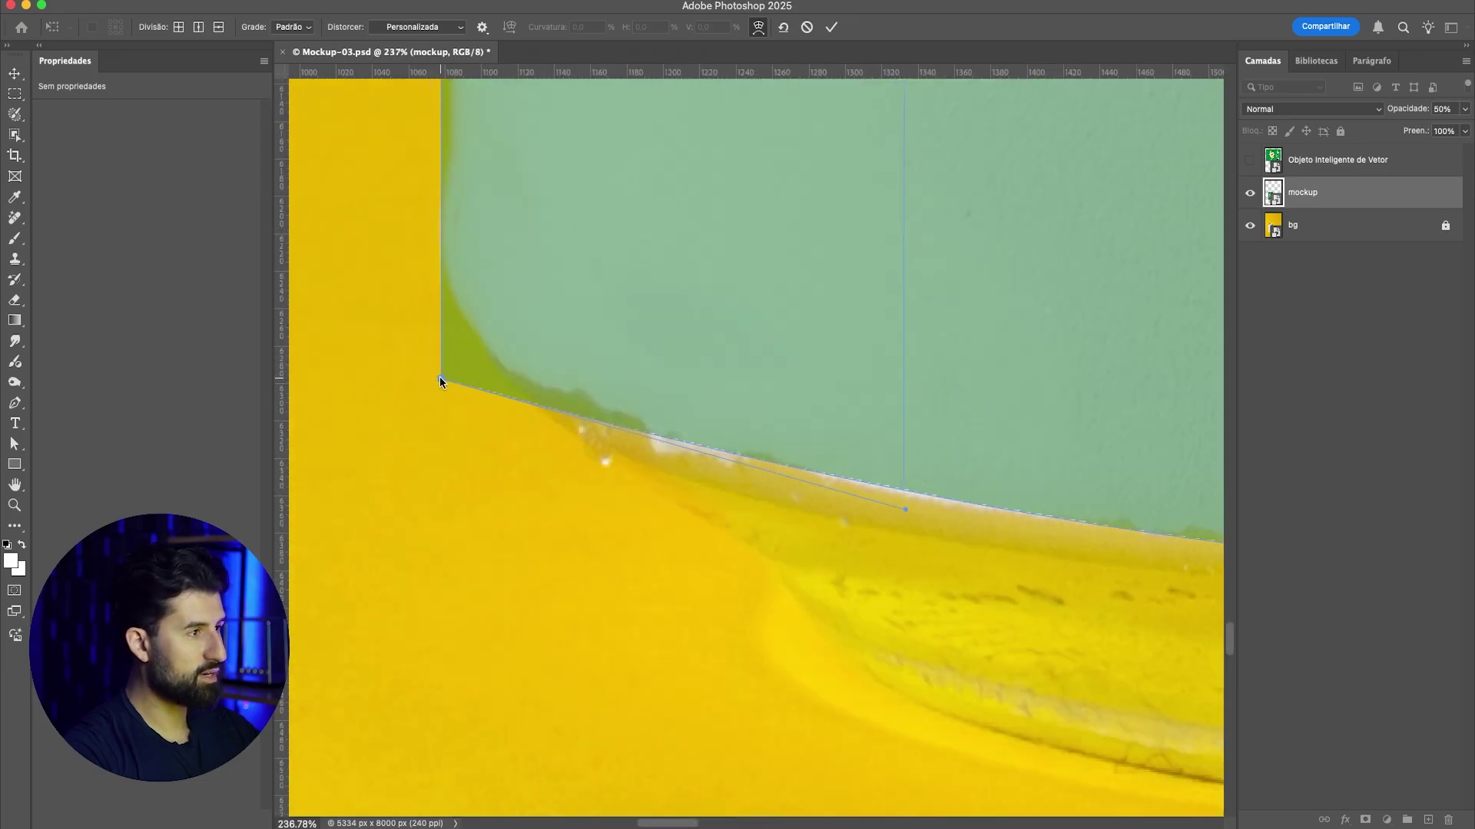
{"action": "scroll", "coordinate": [596, 449], "scroll_direction": "down", "scroll_amount": 4}
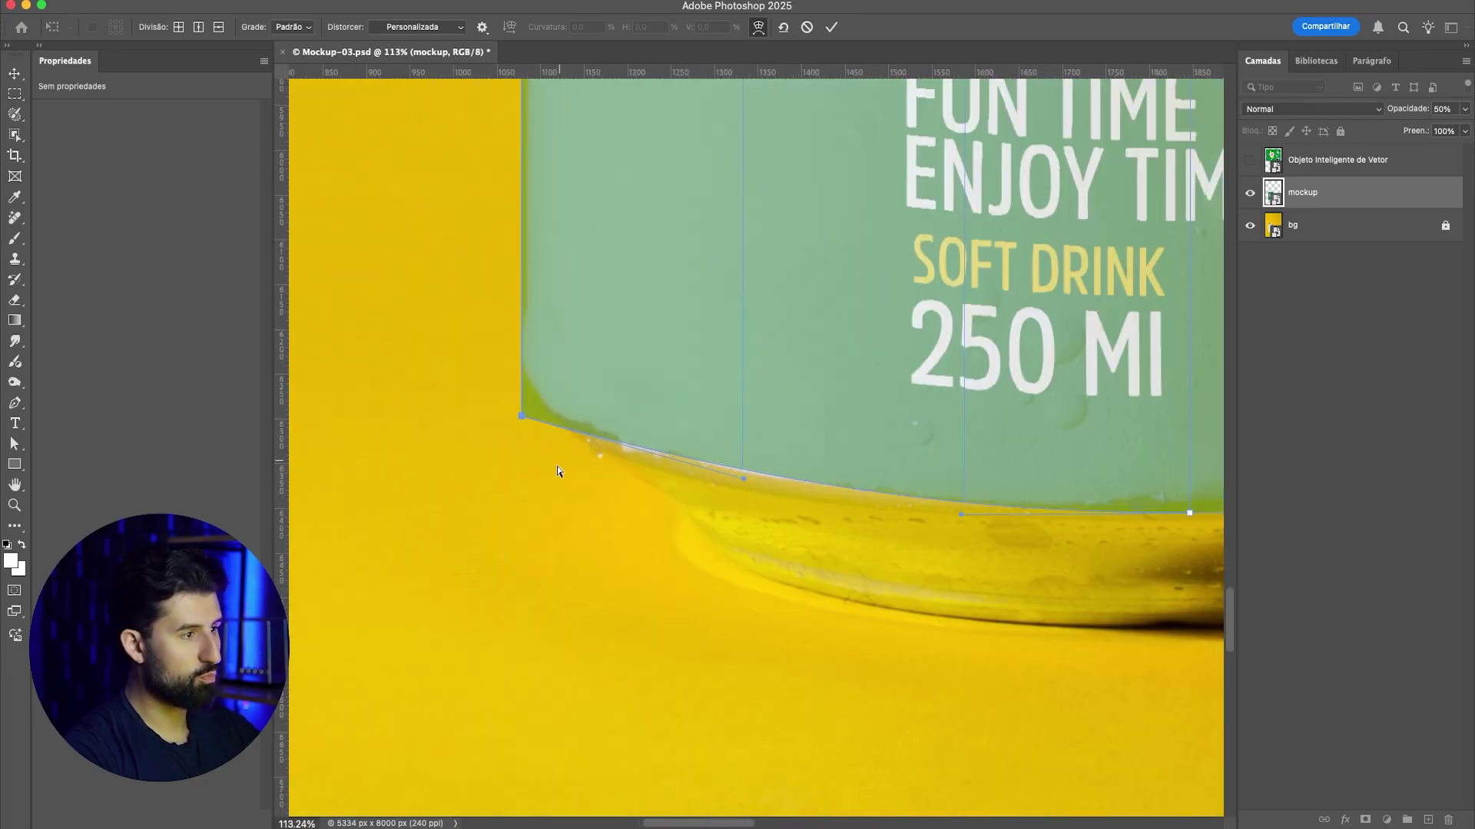
{"action": "scroll", "coordinate": [557, 471], "scroll_direction": "down", "scroll_amount": 6}
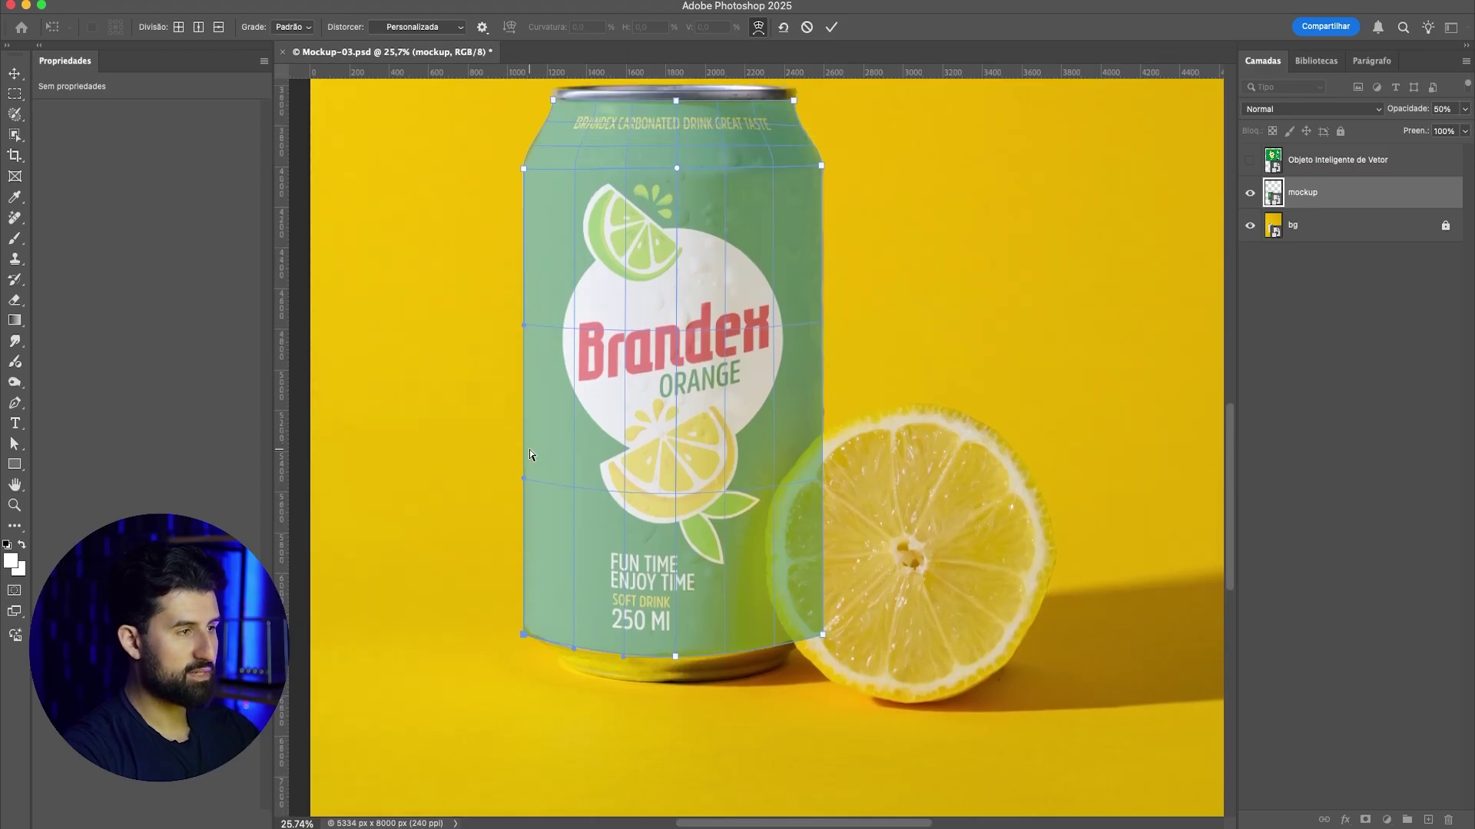
{"action": "scroll", "coordinate": [529, 451], "scroll_direction": "up", "scroll_amount": 3}
{"action": "scroll", "coordinate": [546, 202], "scroll_direction": "up", "scroll_amount": 6}
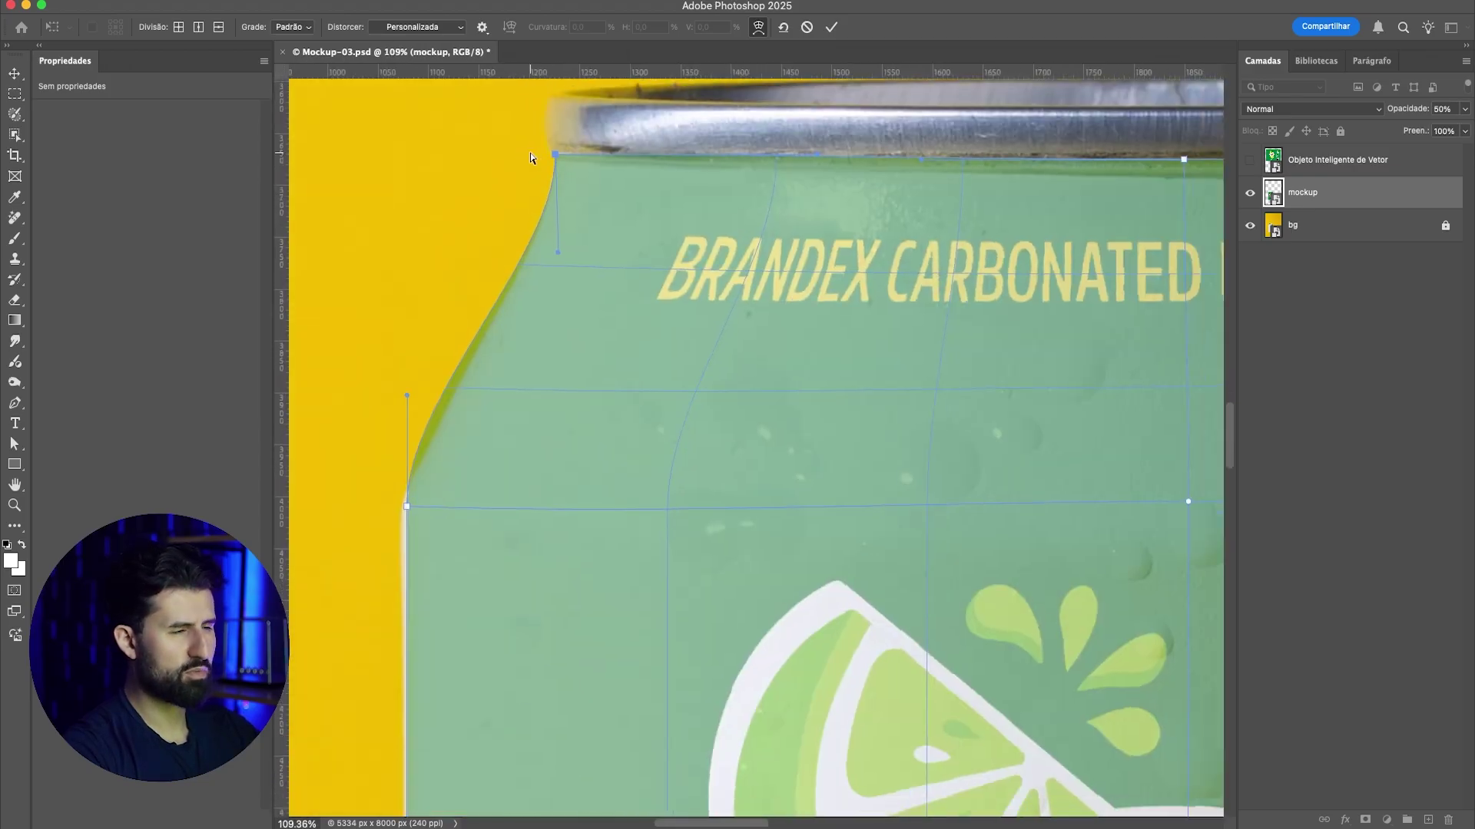
{"action": "scroll", "coordinate": [556, 157], "scroll_direction": "down", "scroll_amount": 6}
{"action": "left_click", "coordinate": [831, 27]}
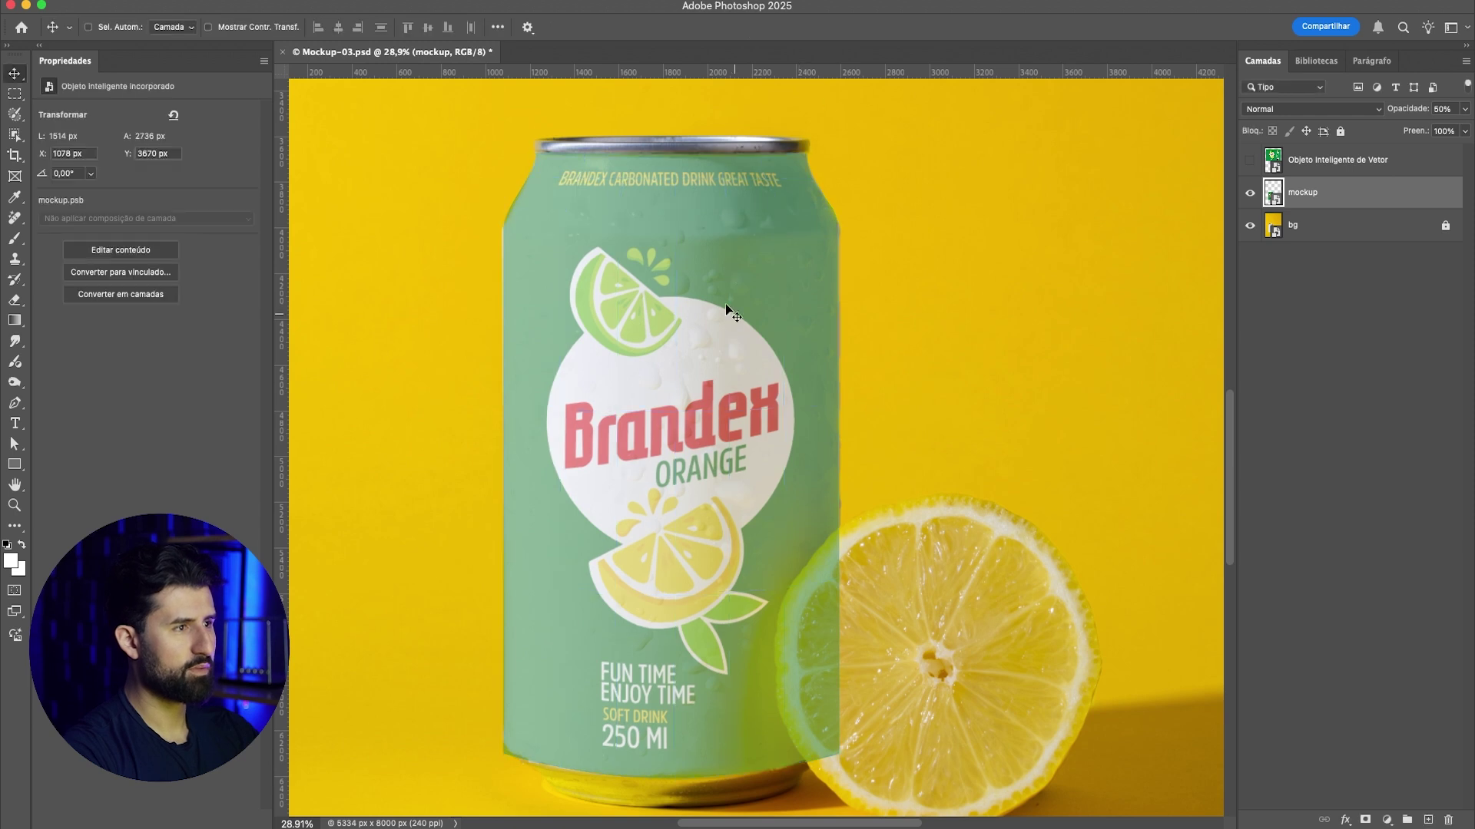
Step: Set the mockup layer's opacity to 100%
{"action": "scroll", "coordinate": [706, 141], "scroll_direction": "down", "scroll_amount": 2}
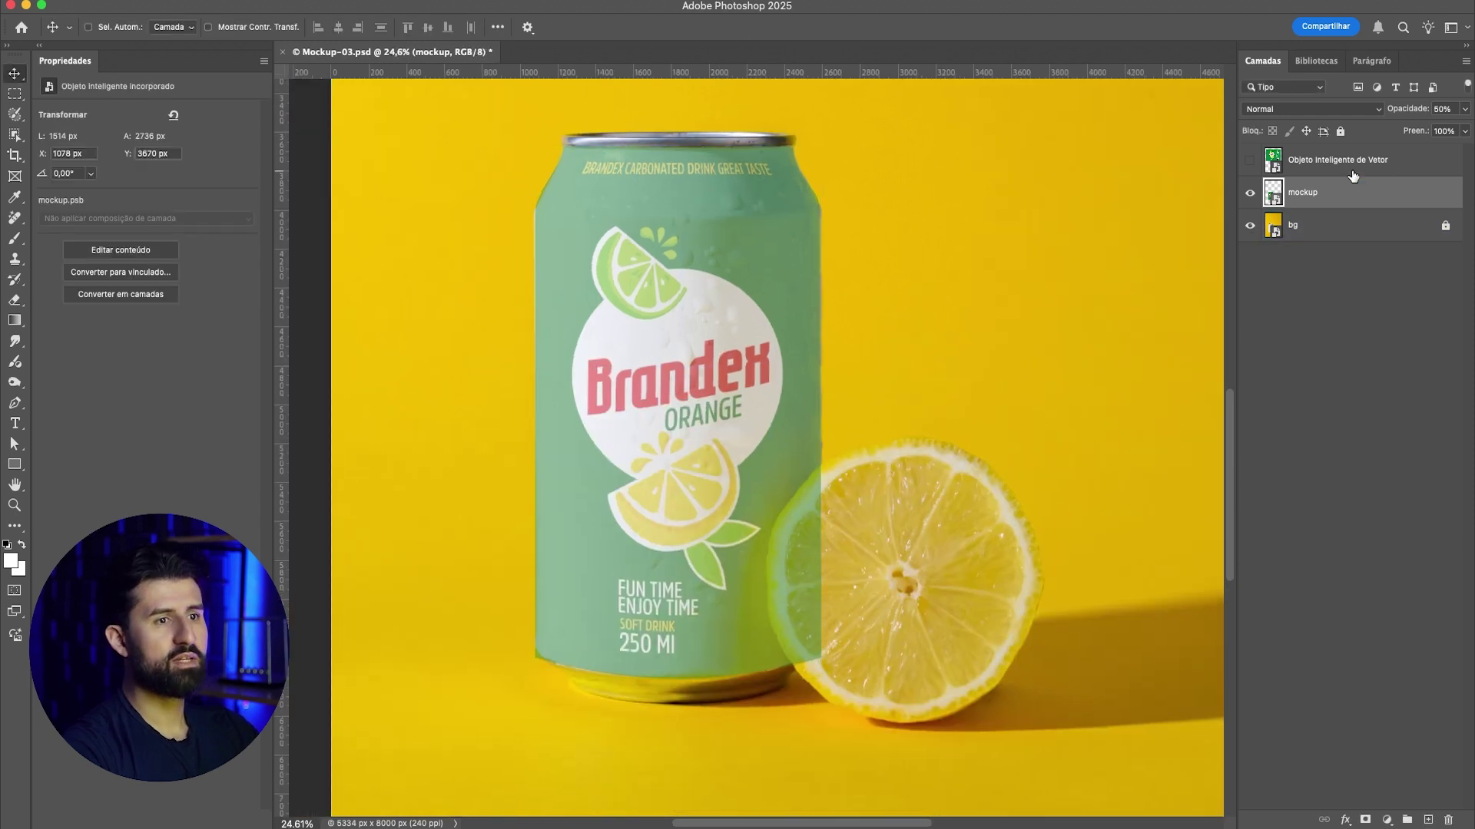
{"action": "scroll", "coordinate": [845, 387], "scroll_direction": "down", "scroll_amount": 2}
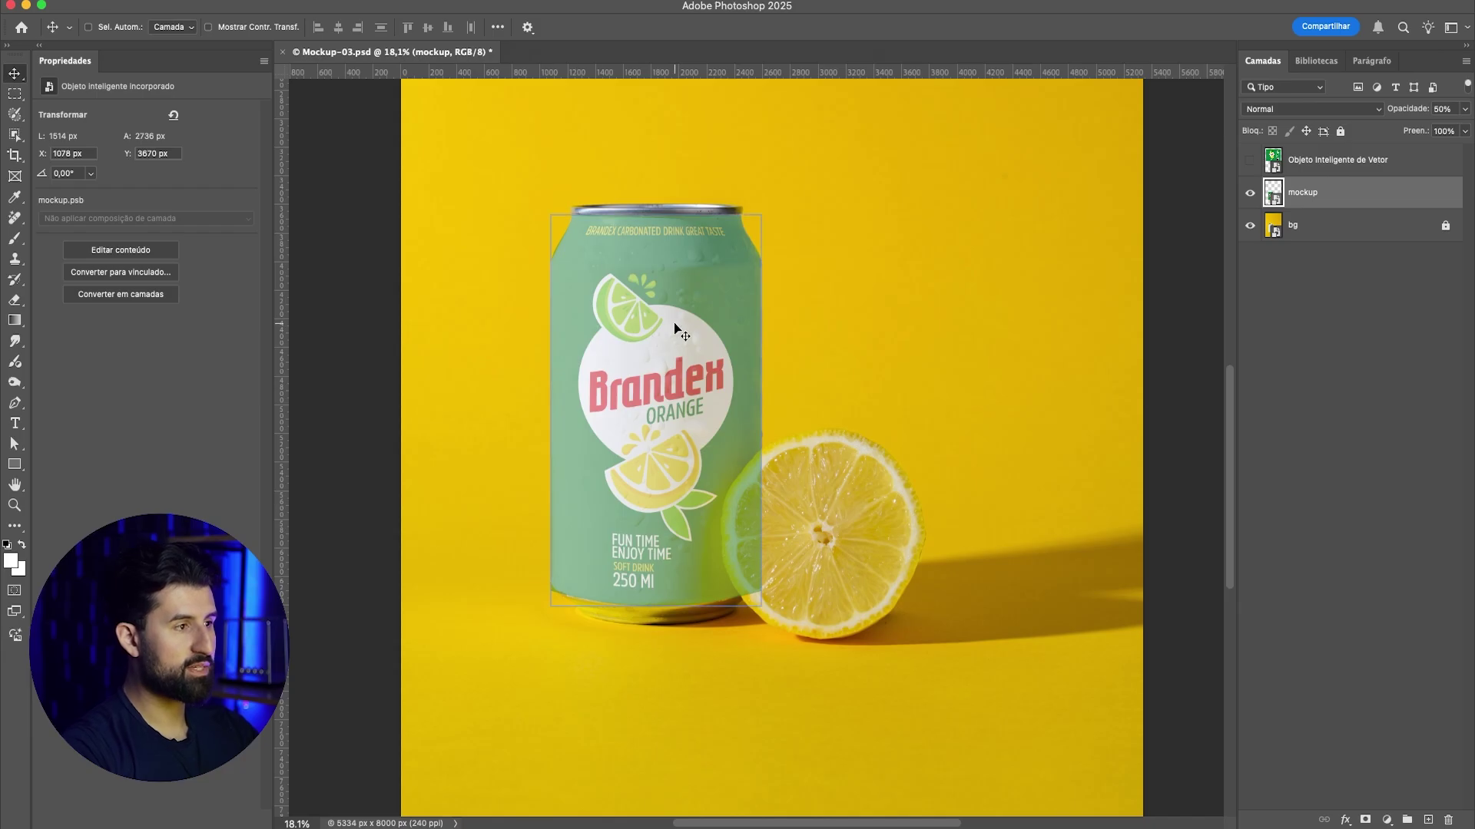
{"action": "left_click", "coordinate": [1441, 110]}
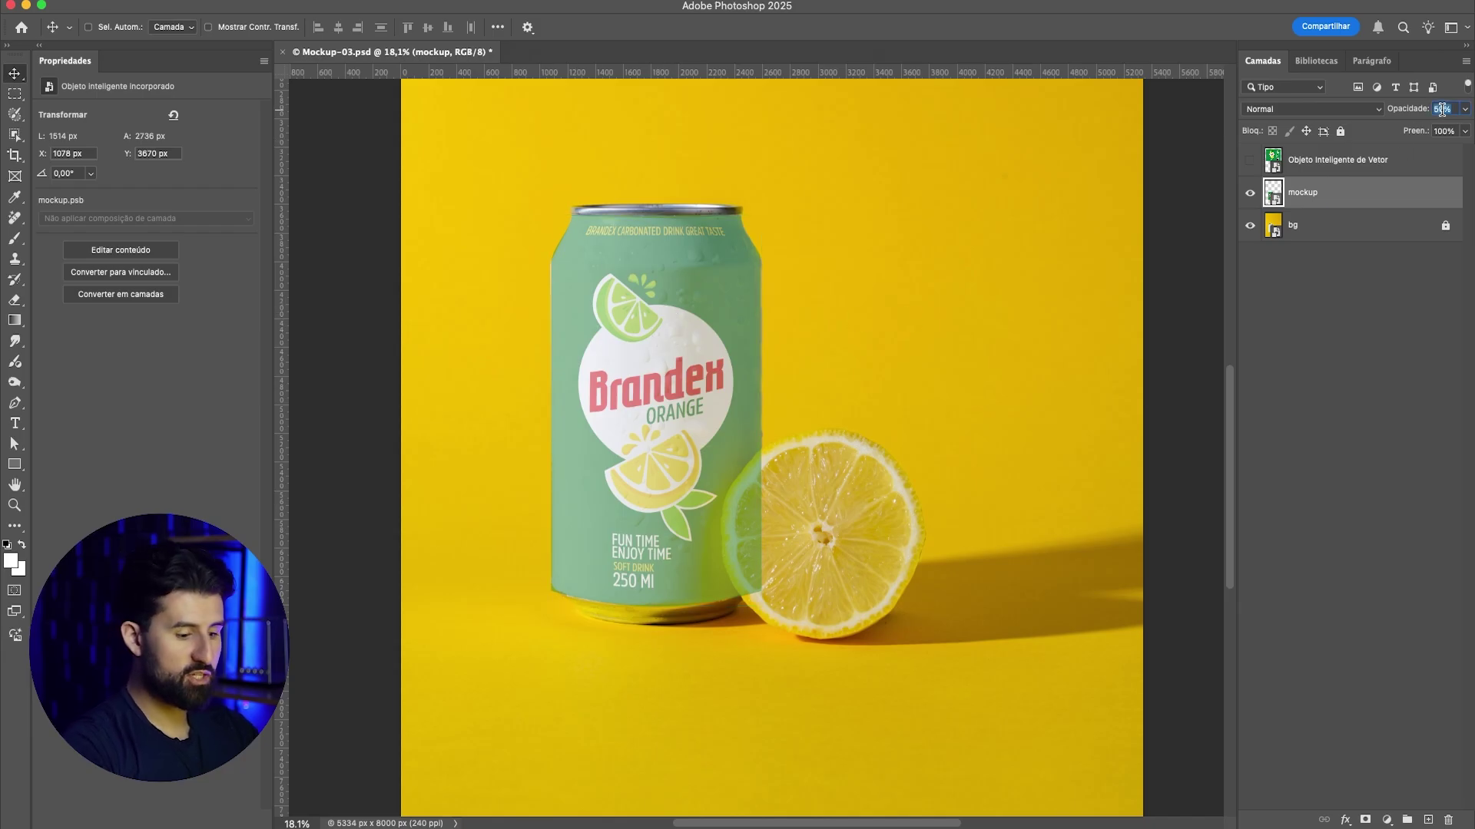
{"action": "type", "text": "100"}
{"action": "key", "text": "Return"}
Step: Preview blend modes on the mockup layer, set it to Multiplicação, and set its opacity to 90%
{"action": "left_click", "coordinate": [1311, 110]}
{"action": "key", "text": "Down"}
{"action": "key", "text": "Down"}
{"action": "key", "text": "Down"}
{"action": "key", "text": "Down"}
{"action": "key", "text": "Up"}
{"action": "key", "text": "Down"}
{"action": "key", "text": "Up"}
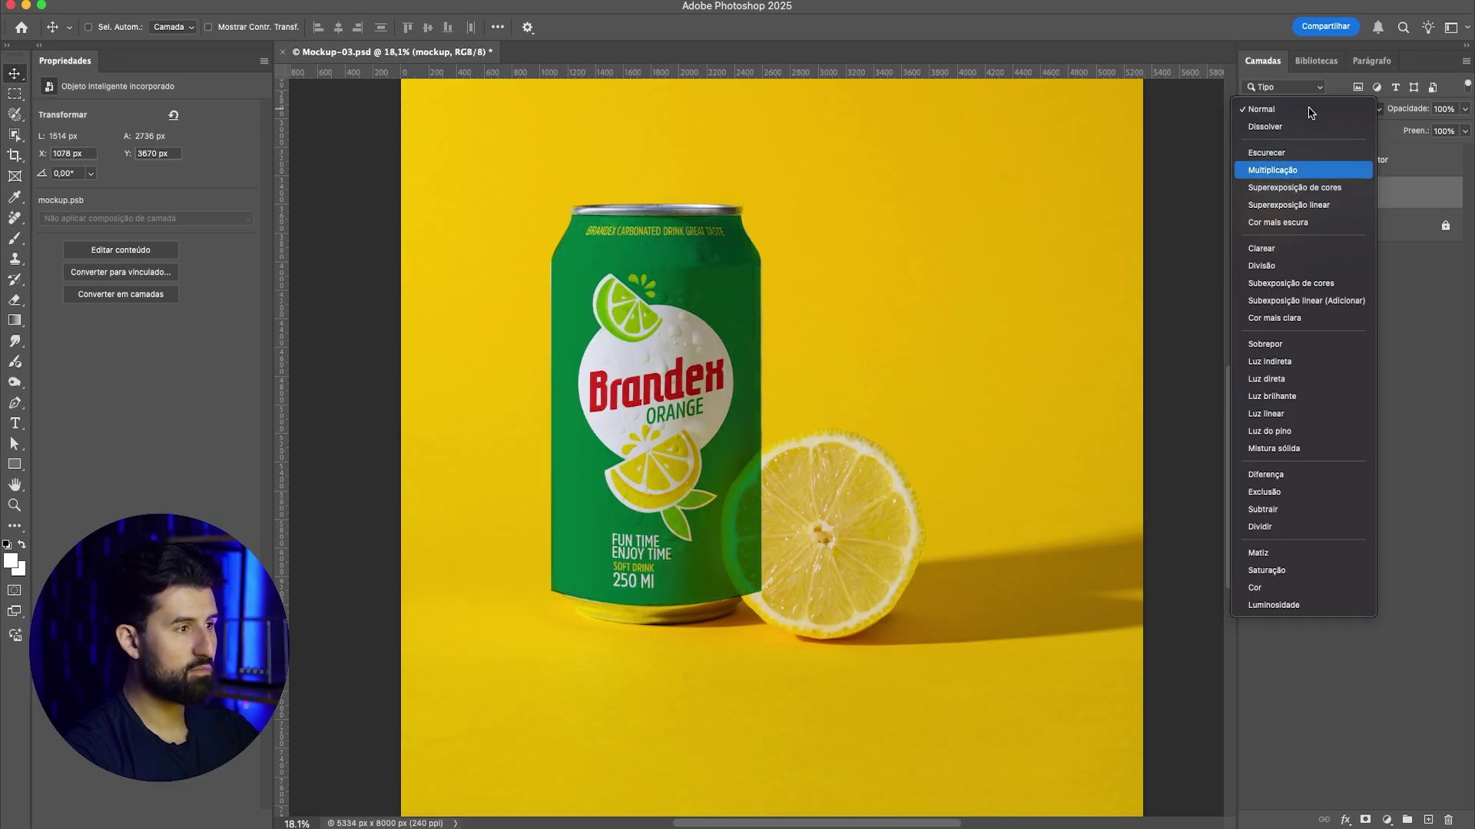
{"action": "key", "text": "Down"}
{"action": "key", "text": "Down"}
{"action": "key", "text": "Down"}
{"action": "key", "text": "Down"}
{"action": "key", "text": "Down"}
{"action": "key", "text": "Down"}
{"action": "key", "text": "Down"}
{"action": "key", "text": "Down"}
{"action": "key", "text": "Down"}
{"action": "key", "text": "Down"}
{"action": "key", "text": "Down"}
{"action": "key", "text": "Down"}
{"action": "key", "text": "Down"}
{"action": "key", "text": "Down"}
{"action": "key", "text": "Down"}
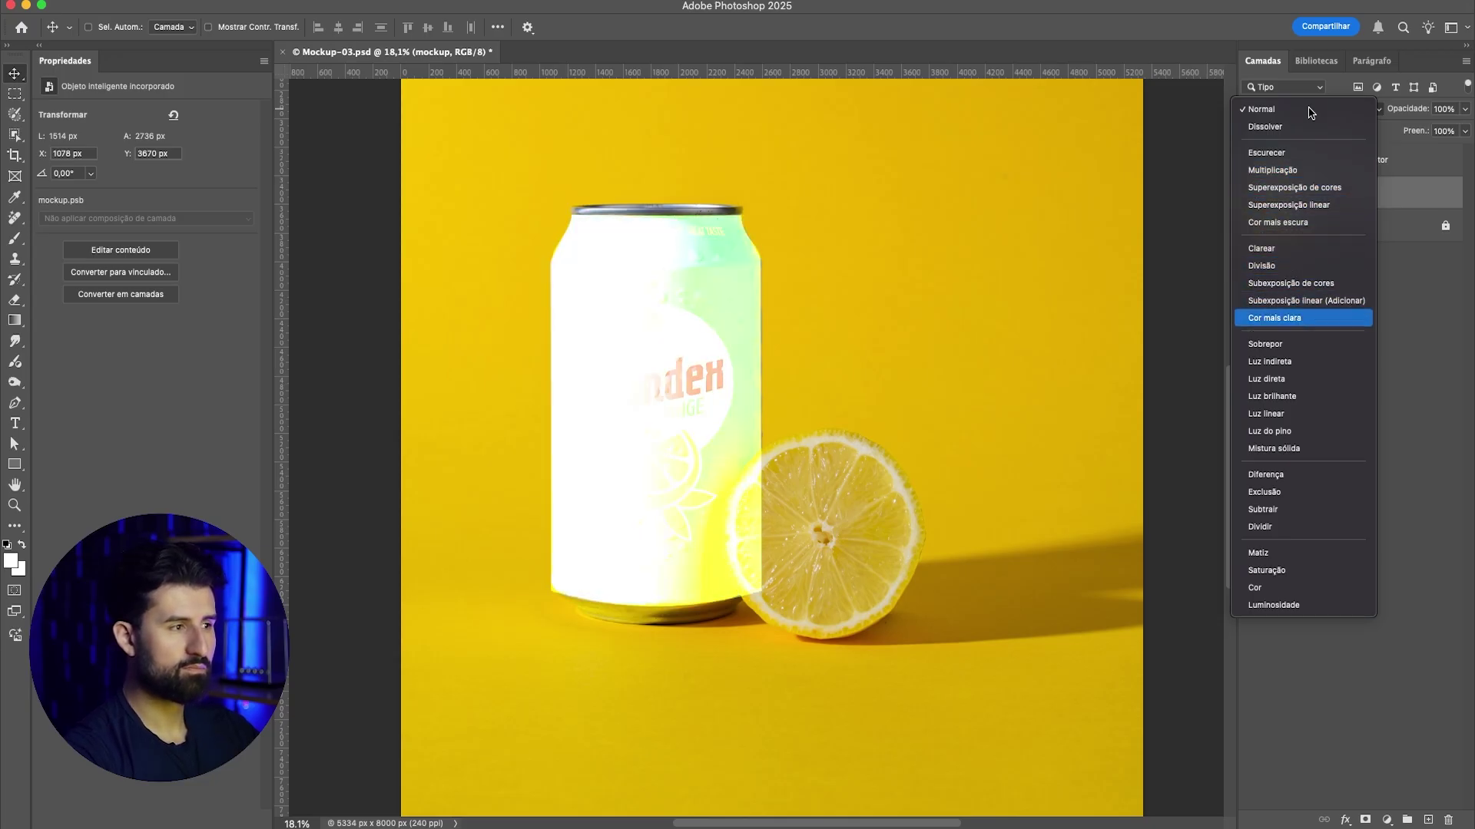
{"action": "left_click", "coordinate": [1306, 170]}
{"action": "left_click", "coordinate": [1440, 109]}
{"action": "type", "text": "90"}
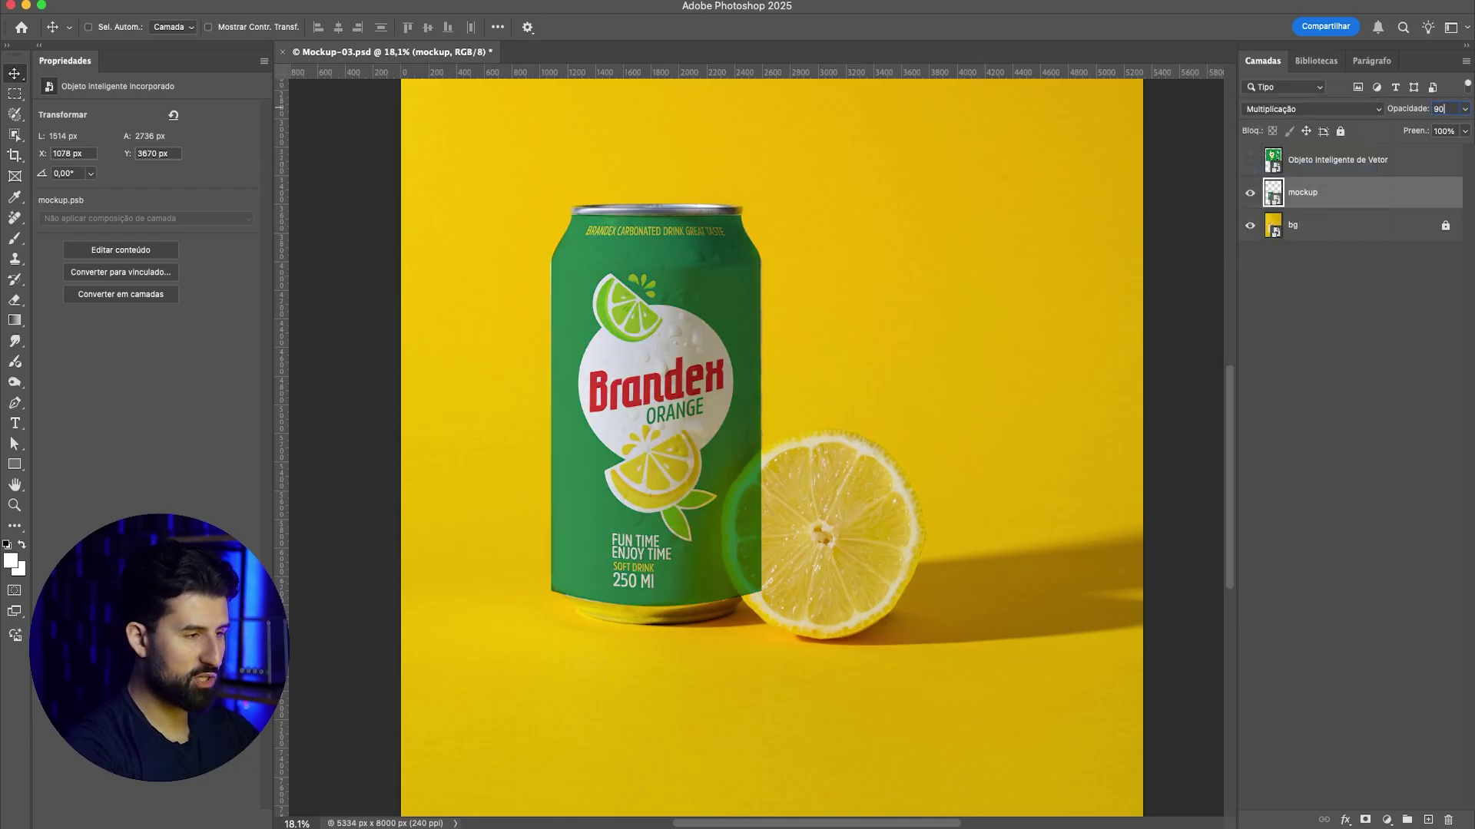
Step: Toggle the mockup layer's visibility to compare the can with and without the label
{"action": "scroll", "coordinate": [601, 587], "scroll_direction": "up", "scroll_amount": 1}
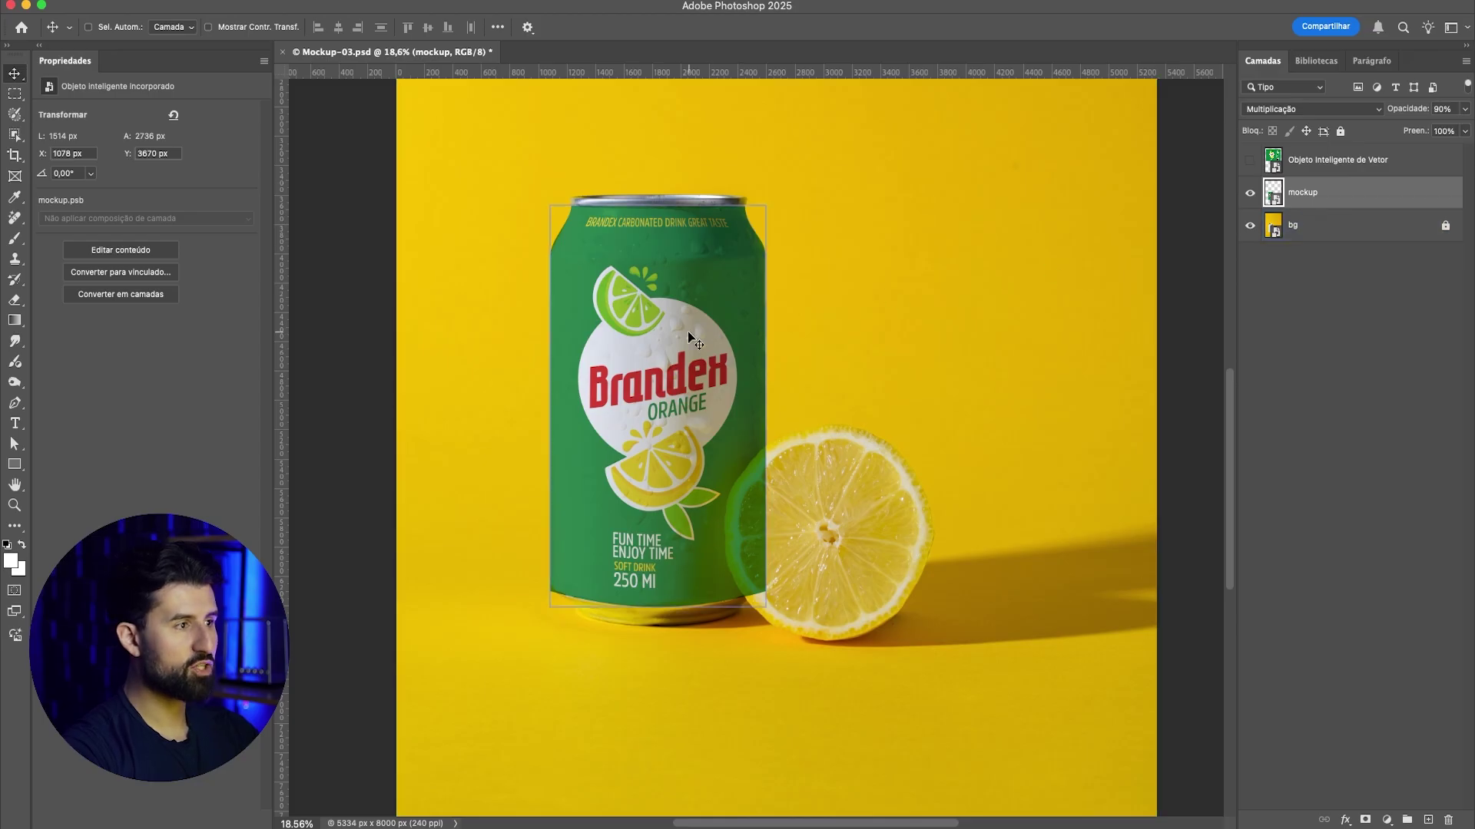
{"action": "scroll", "coordinate": [580, 303], "scroll_direction": "up", "scroll_amount": 1}
{"action": "left_click", "coordinate": [1247, 195]}
{"action": "left_click", "coordinate": [1249, 195]}
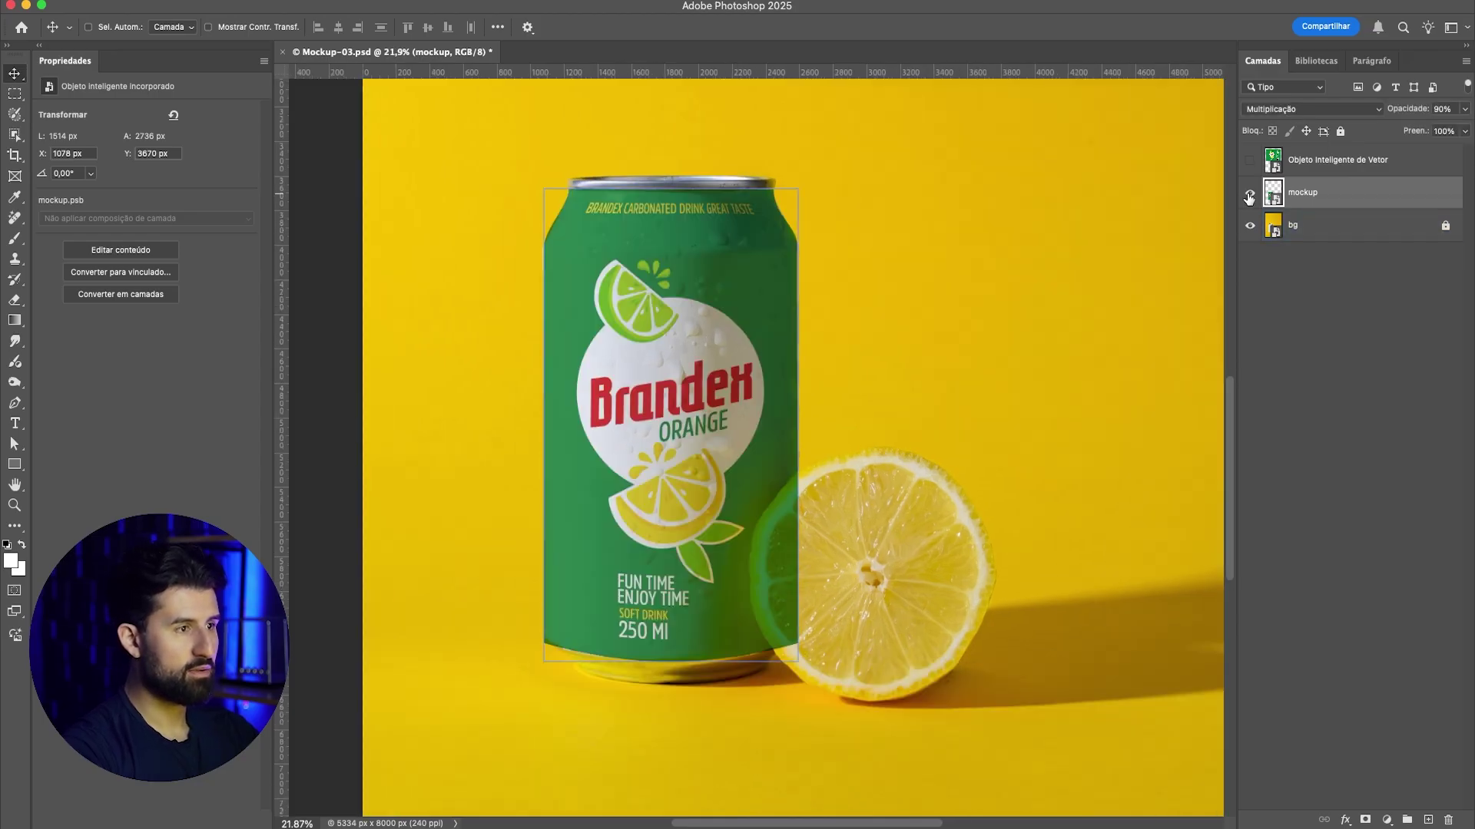
{"action": "left_click", "coordinate": [1249, 195]}
{"action": "left_click", "coordinate": [1249, 195]}
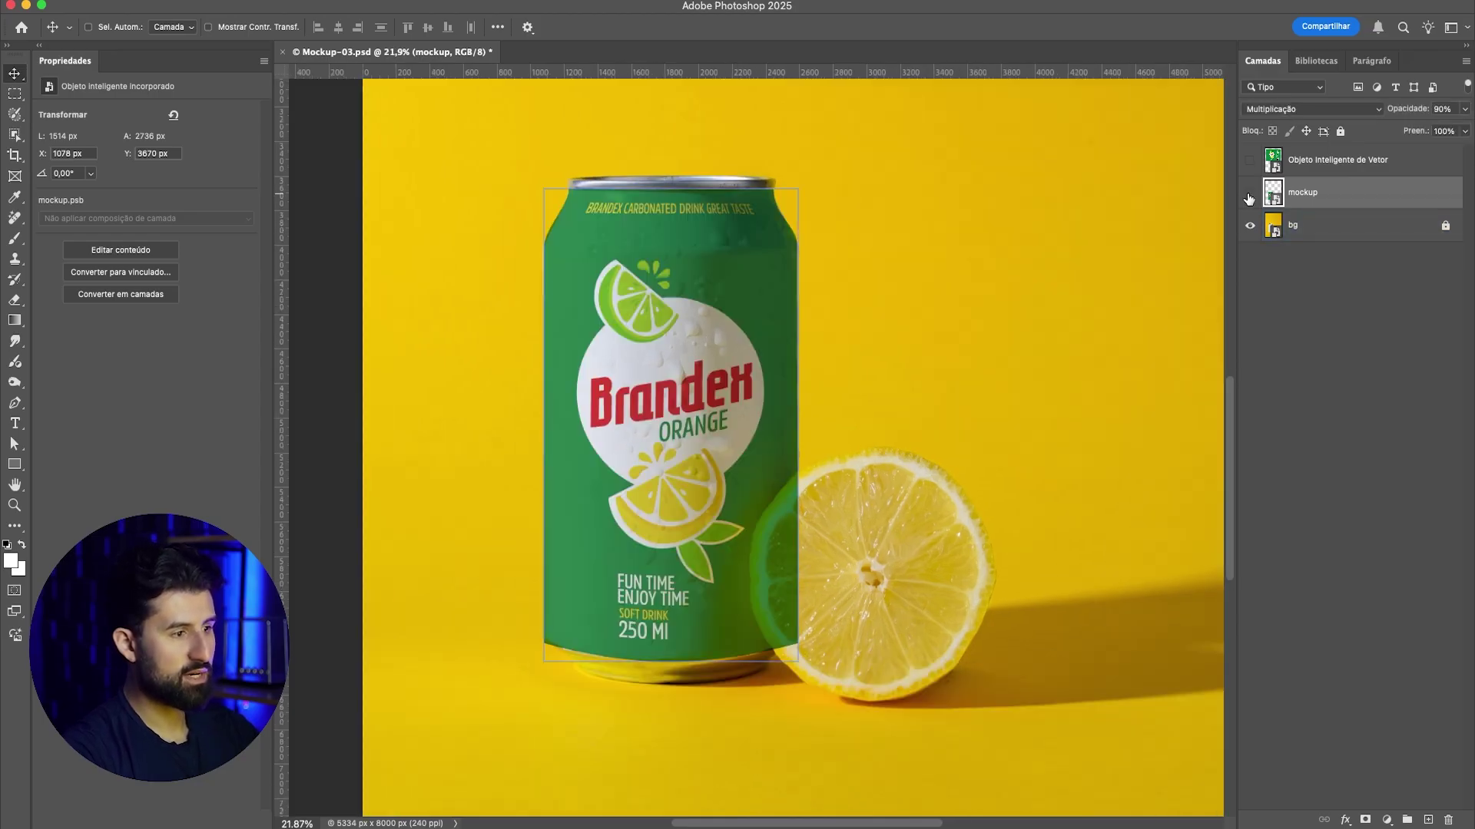
{"action": "scroll", "coordinate": [718, 459], "scroll_direction": "down", "scroll_amount": 2}
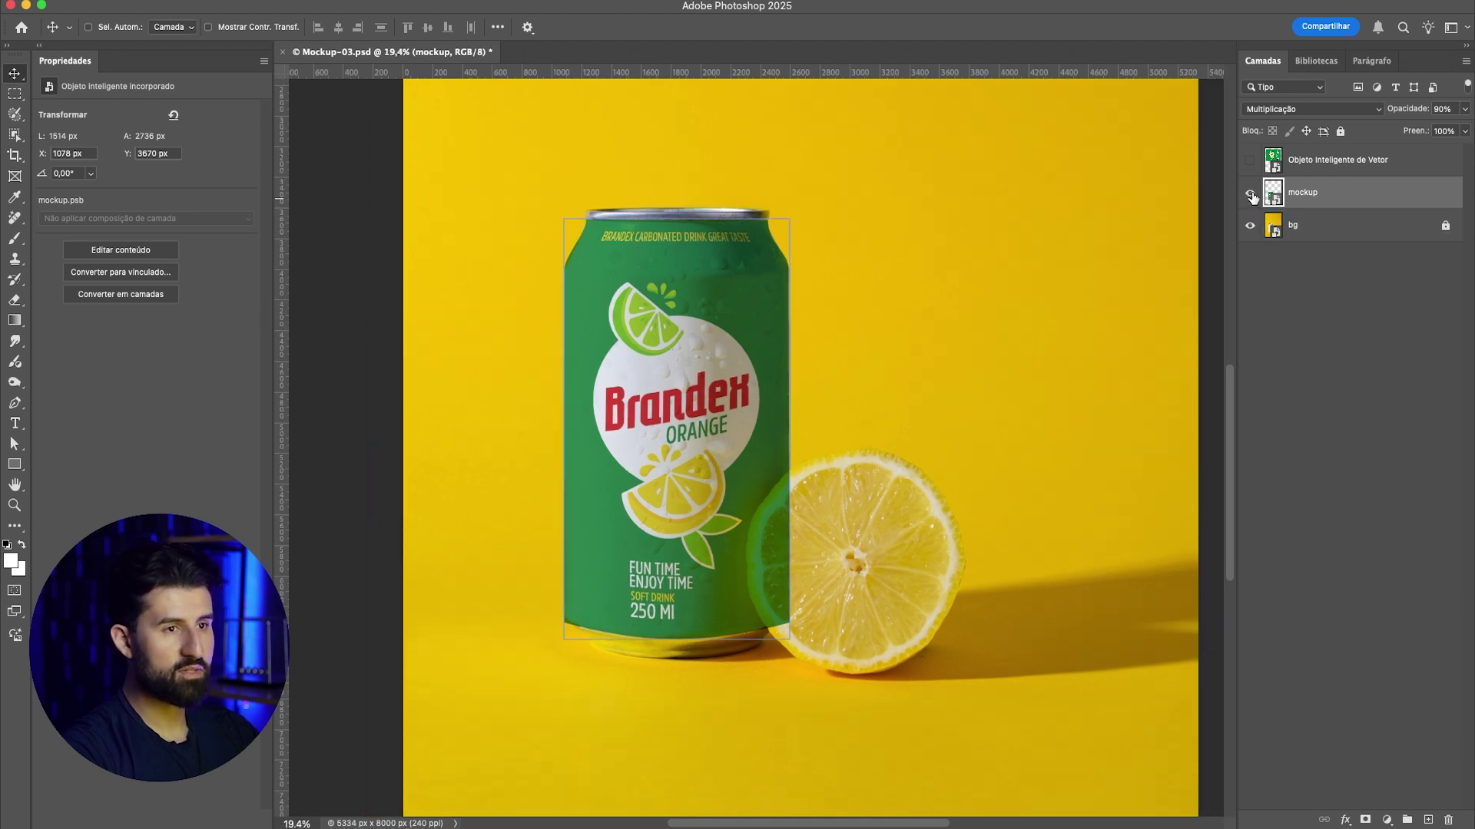
Step: Hide the mockup layer and select the whole can on the bg layer with the Object Selection tool, excluding the lemon
{"action": "left_click", "coordinate": [1248, 195]}
{"action": "left_click", "coordinate": [1315, 224]}
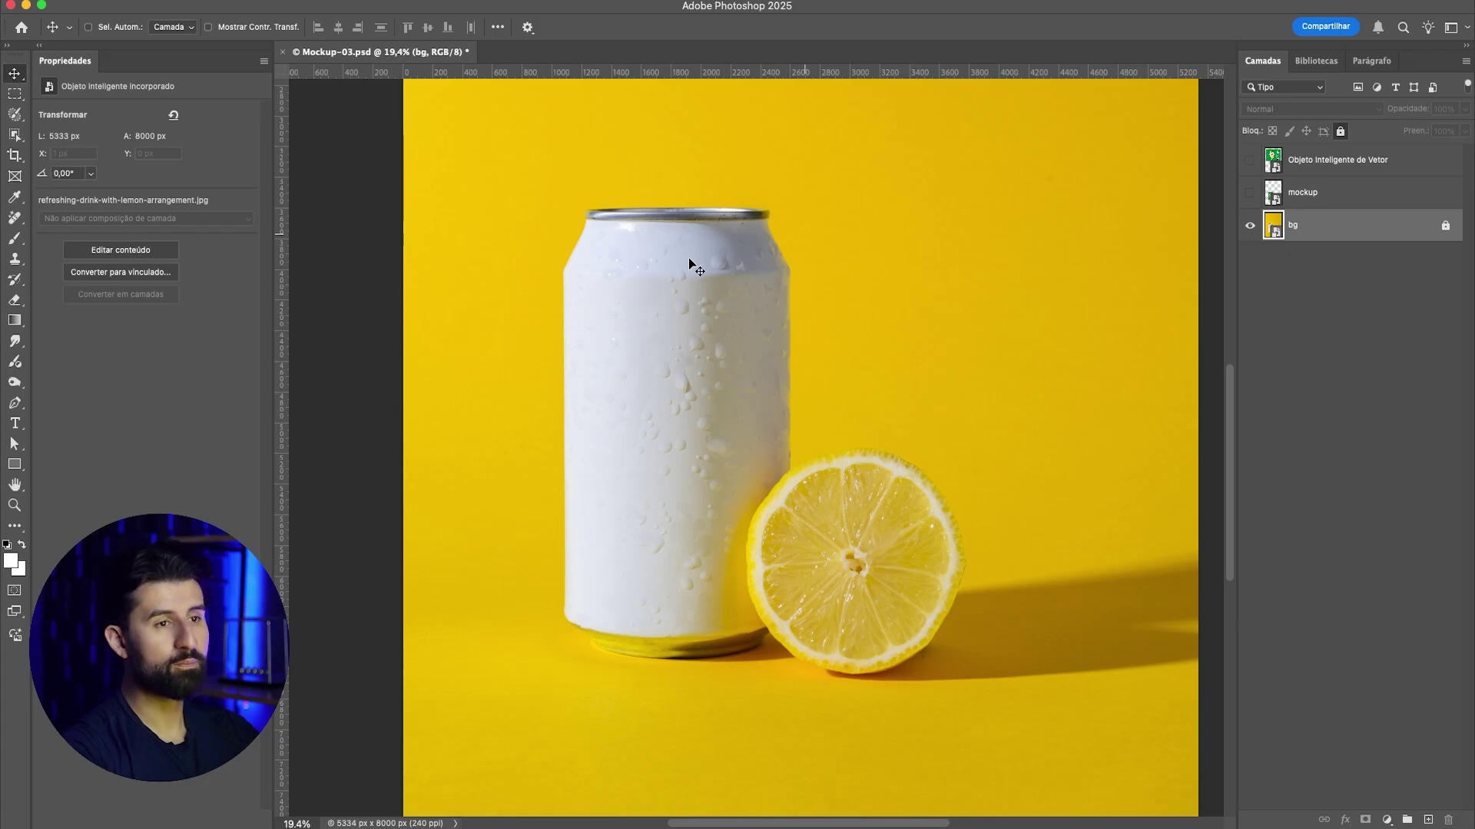
{"action": "left_click", "coordinate": [15, 136]}
{"action": "right_click", "coordinate": [14, 139]}
{"action": "left_click", "coordinate": [78, 136]}
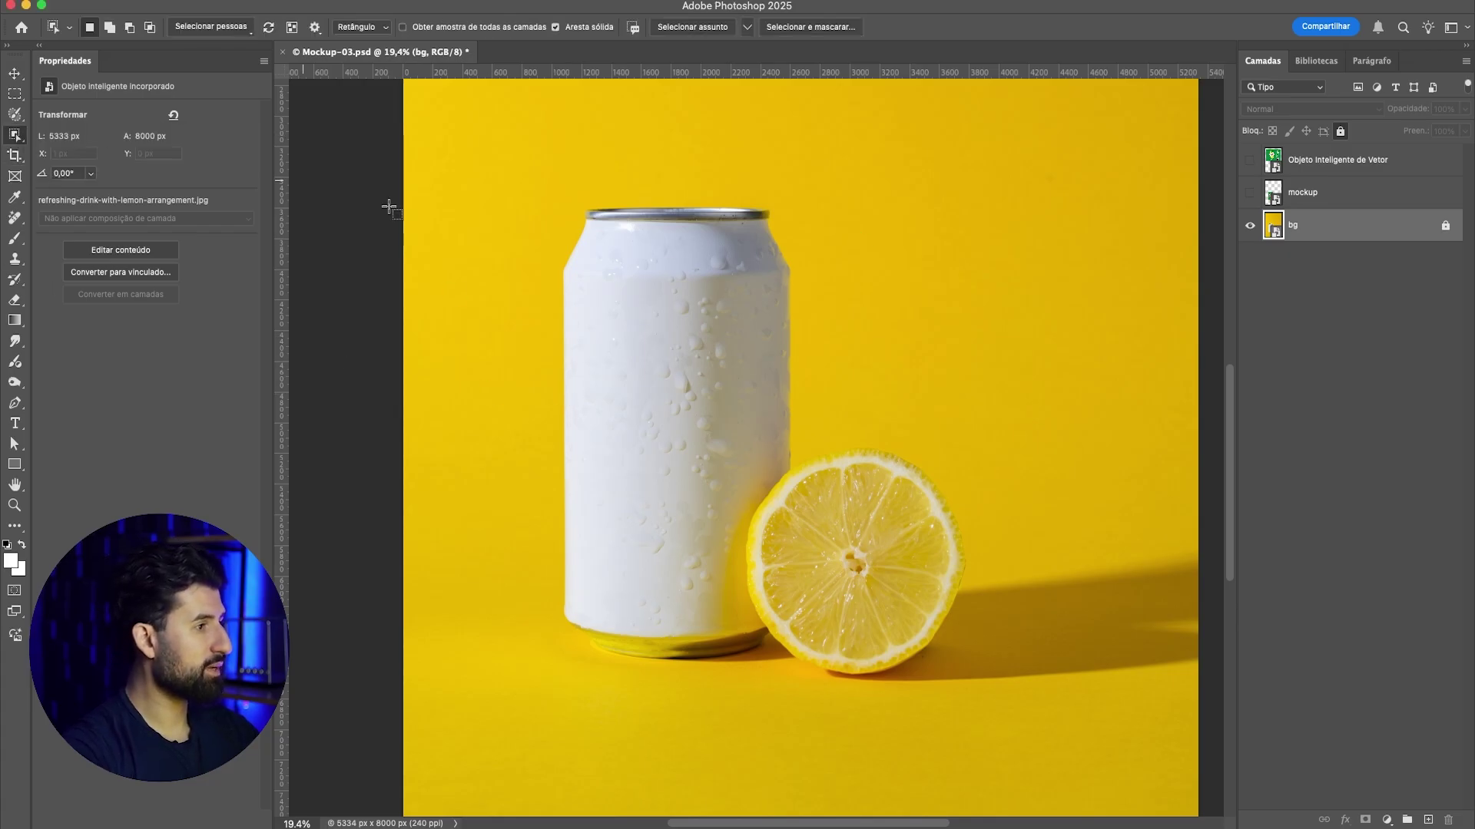
{"action": "scroll", "coordinate": [642, 285], "scroll_direction": "down", "scroll_amount": 1}
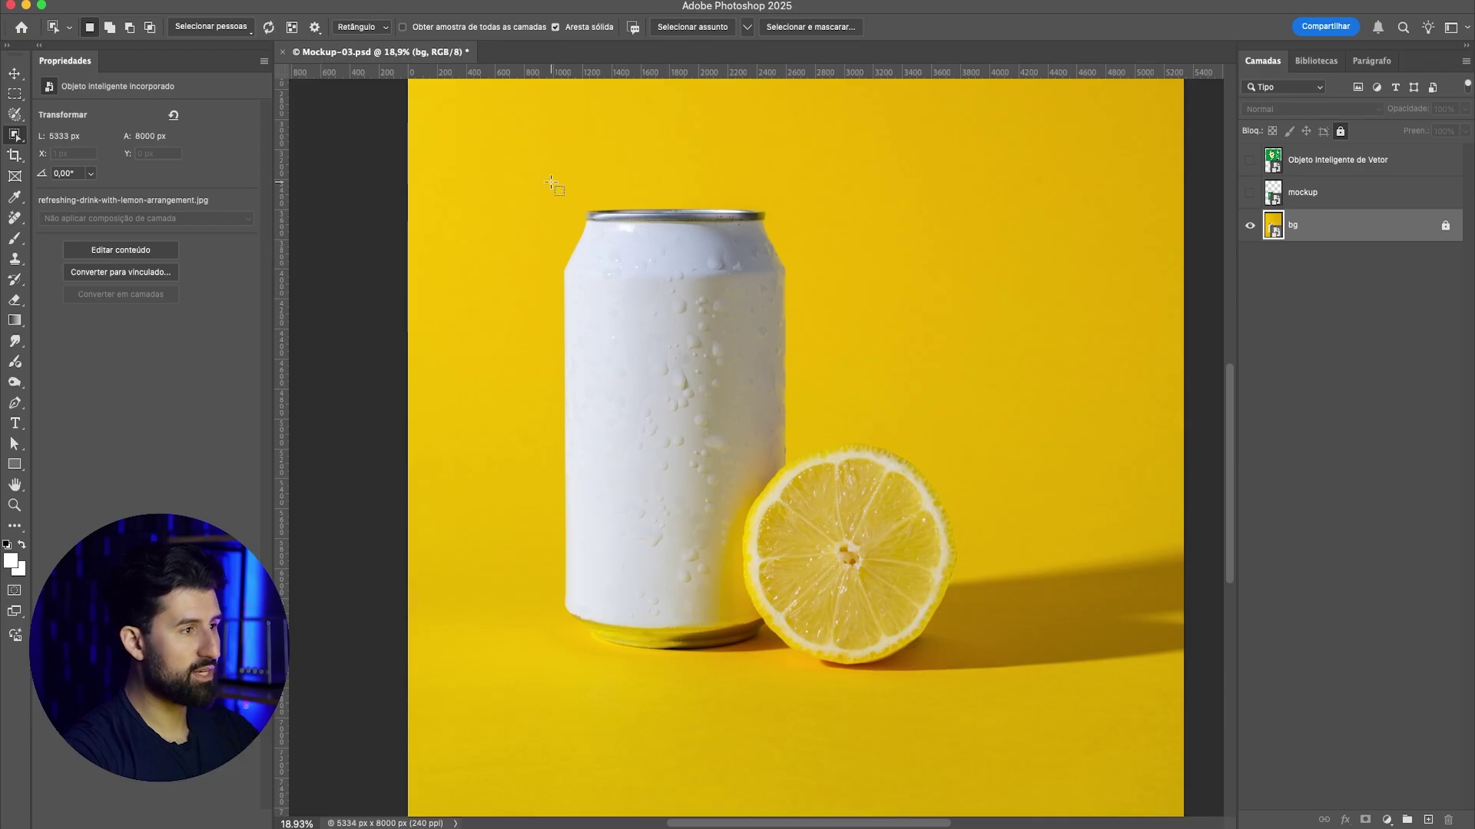
{"action": "left_click_drag", "start_coordinate": [549, 184], "coordinate": [796, 654]}
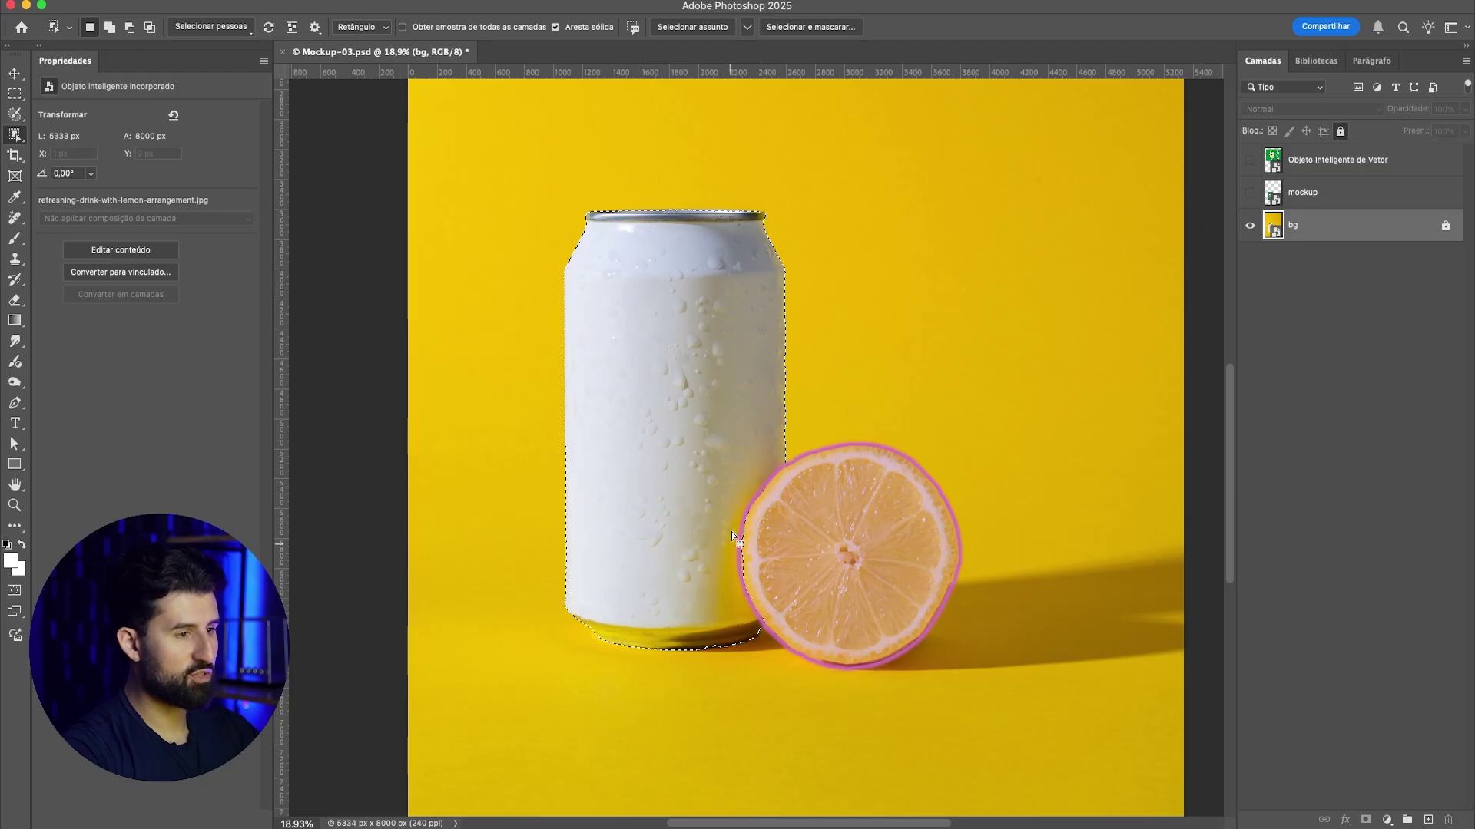
Step: Show the mockup layer and add a layer mask to it from the can selection
{"action": "left_click", "coordinate": [1250, 192]}
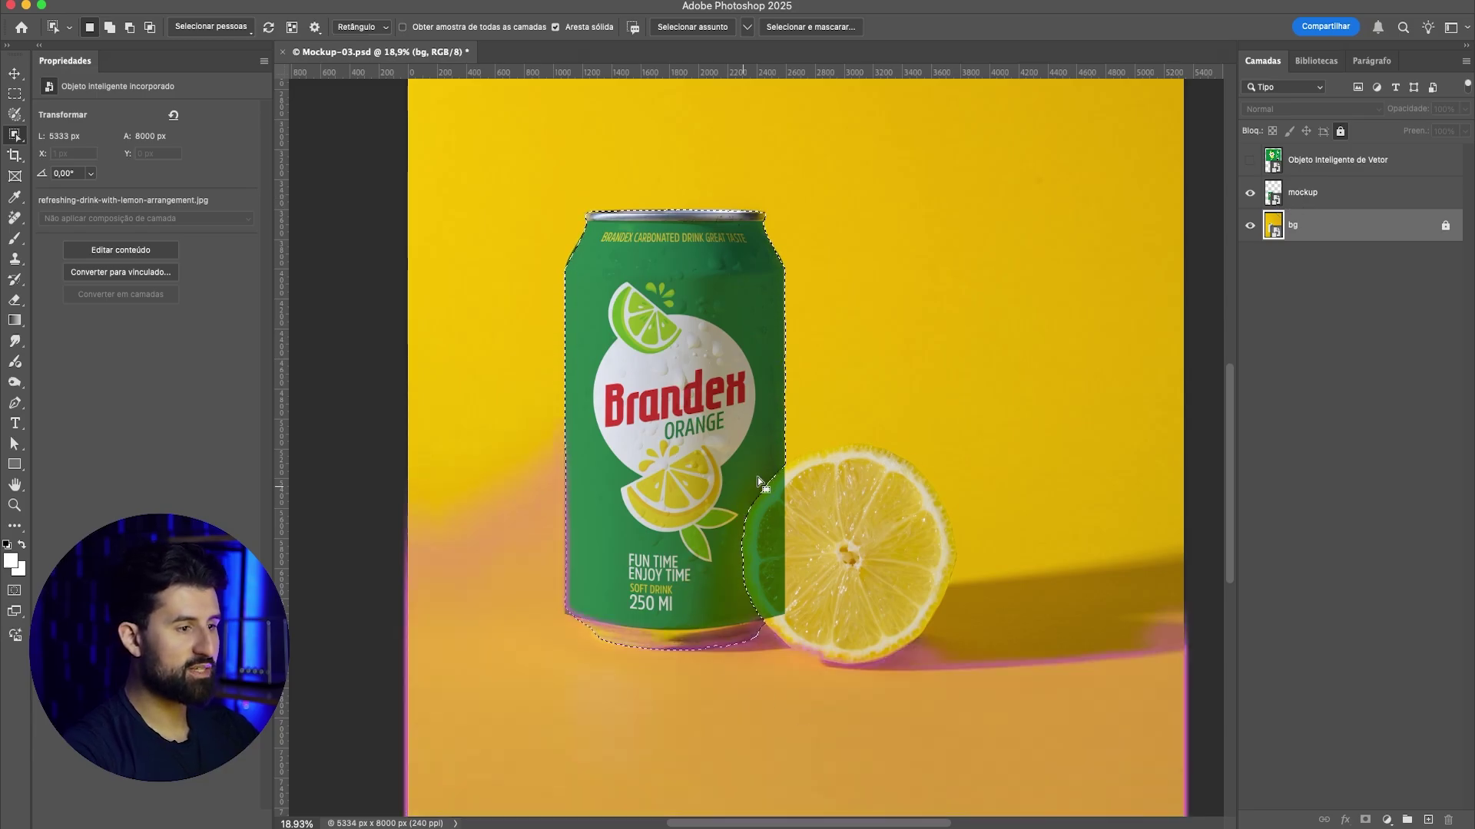
{"action": "left_click", "coordinate": [1326, 194]}
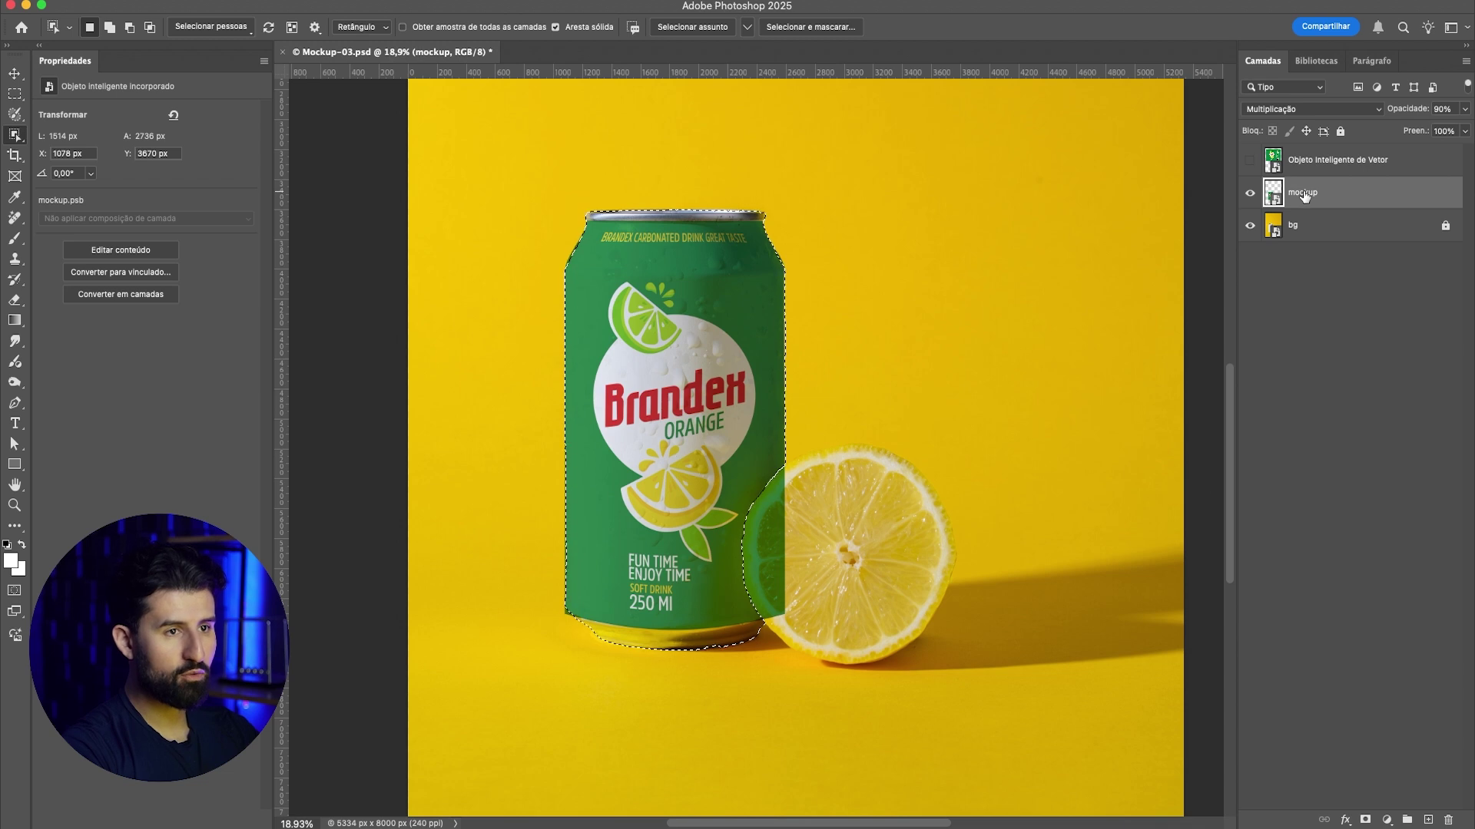
{"action": "left_click", "coordinate": [1365, 820]}
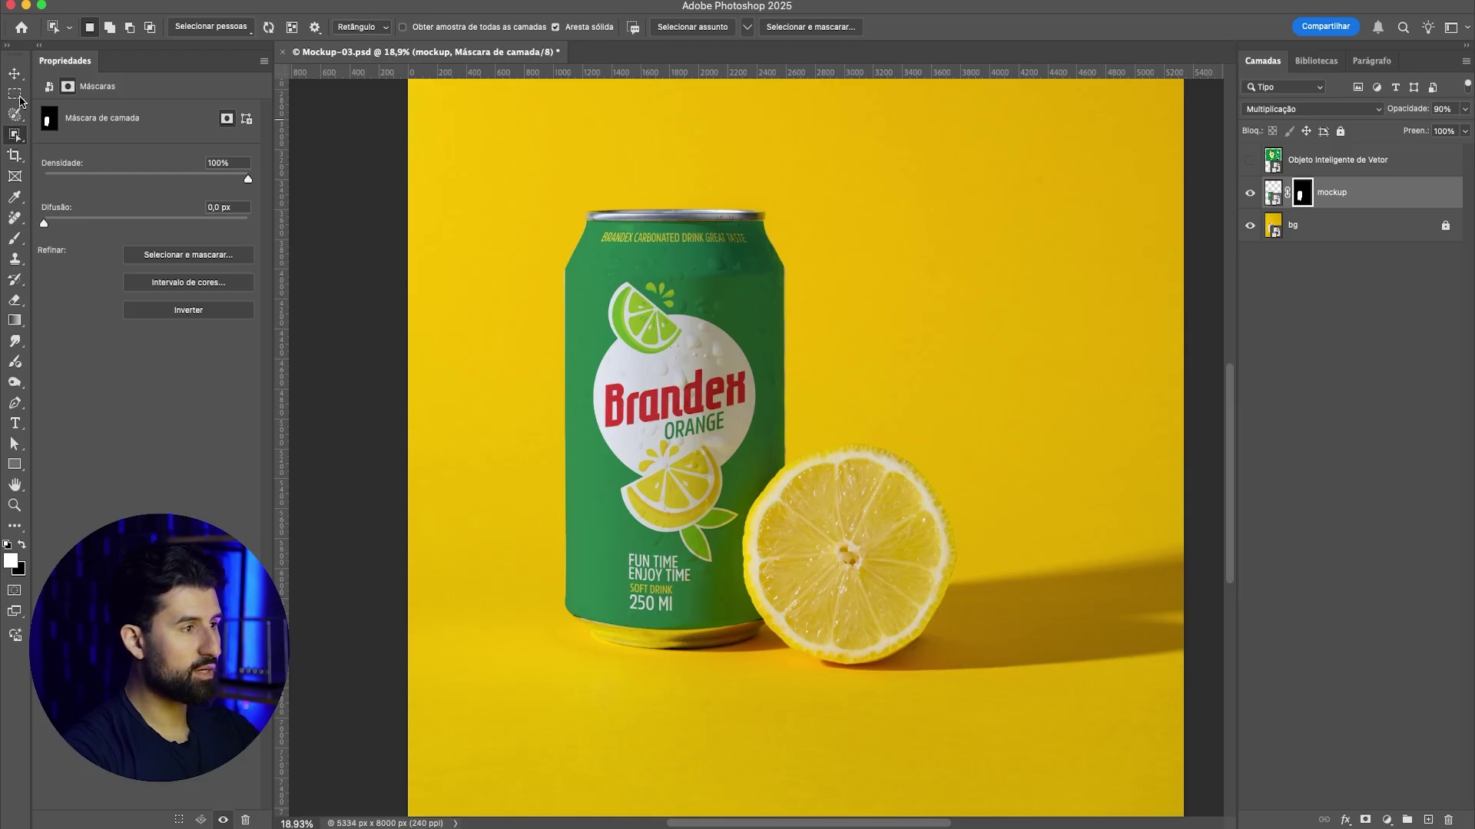
{"action": "key", "text": "v"}
{"action": "scroll", "coordinate": [500, 330], "scroll_direction": "up", "scroll_amount": 2}
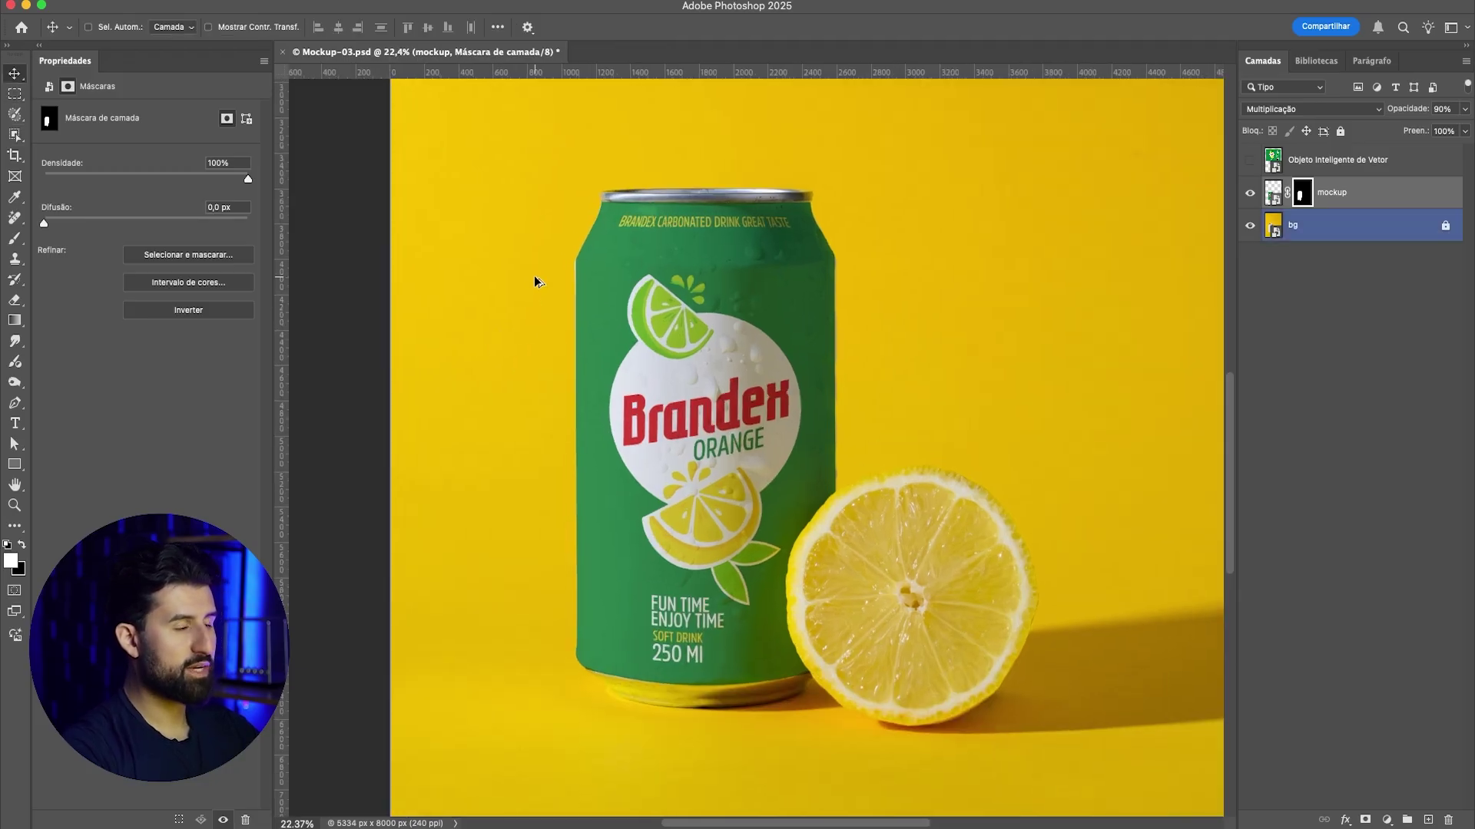
{"action": "scroll", "coordinate": [575, 278], "scroll_direction": "up", "scroll_amount": 2}
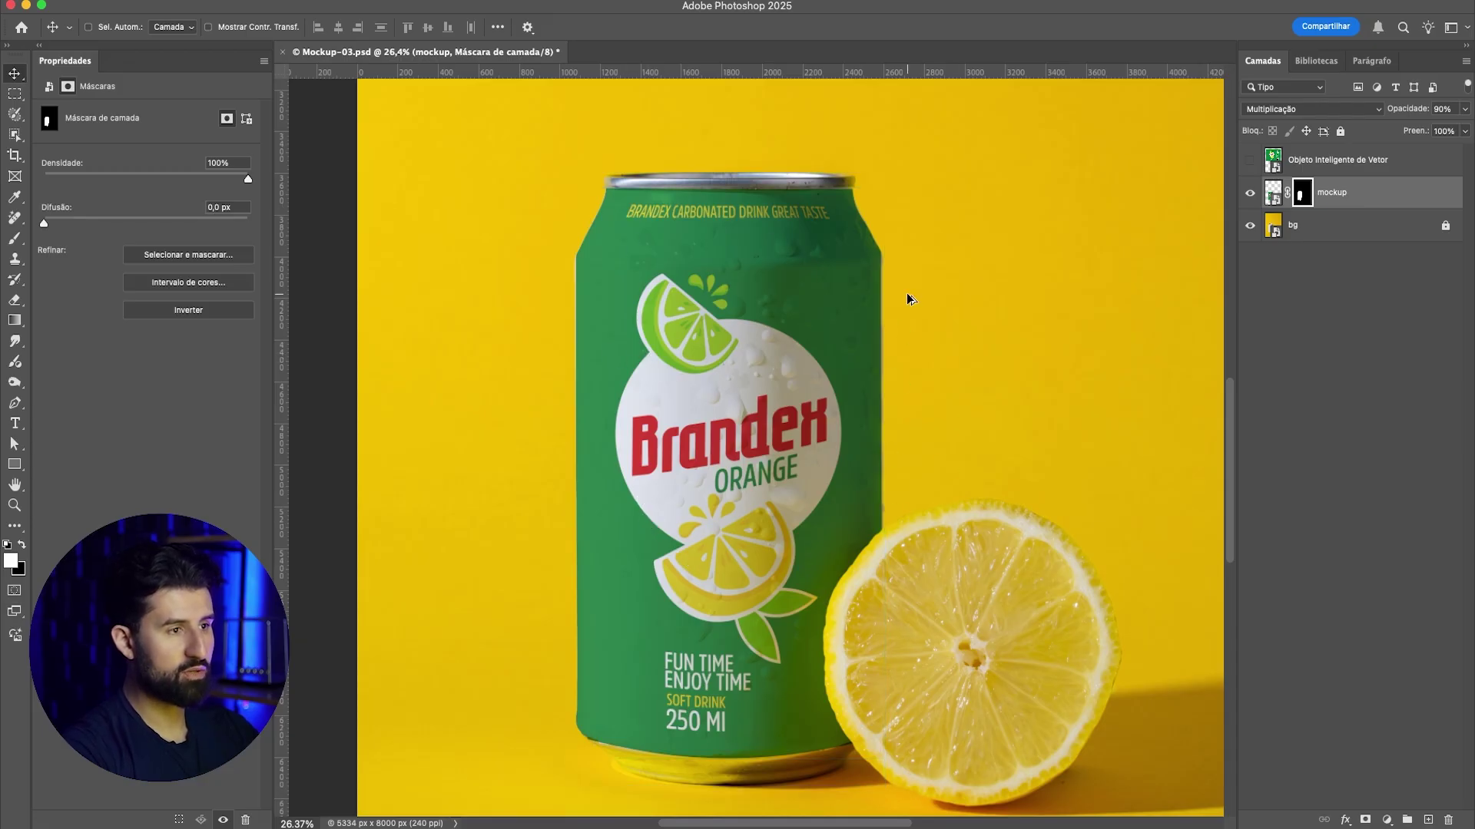
Step: Unlink the mockup layer's mask and stretch the label slightly past the can's left edge, to about 100.23% width
{"action": "left_click", "coordinate": [1273, 192]}
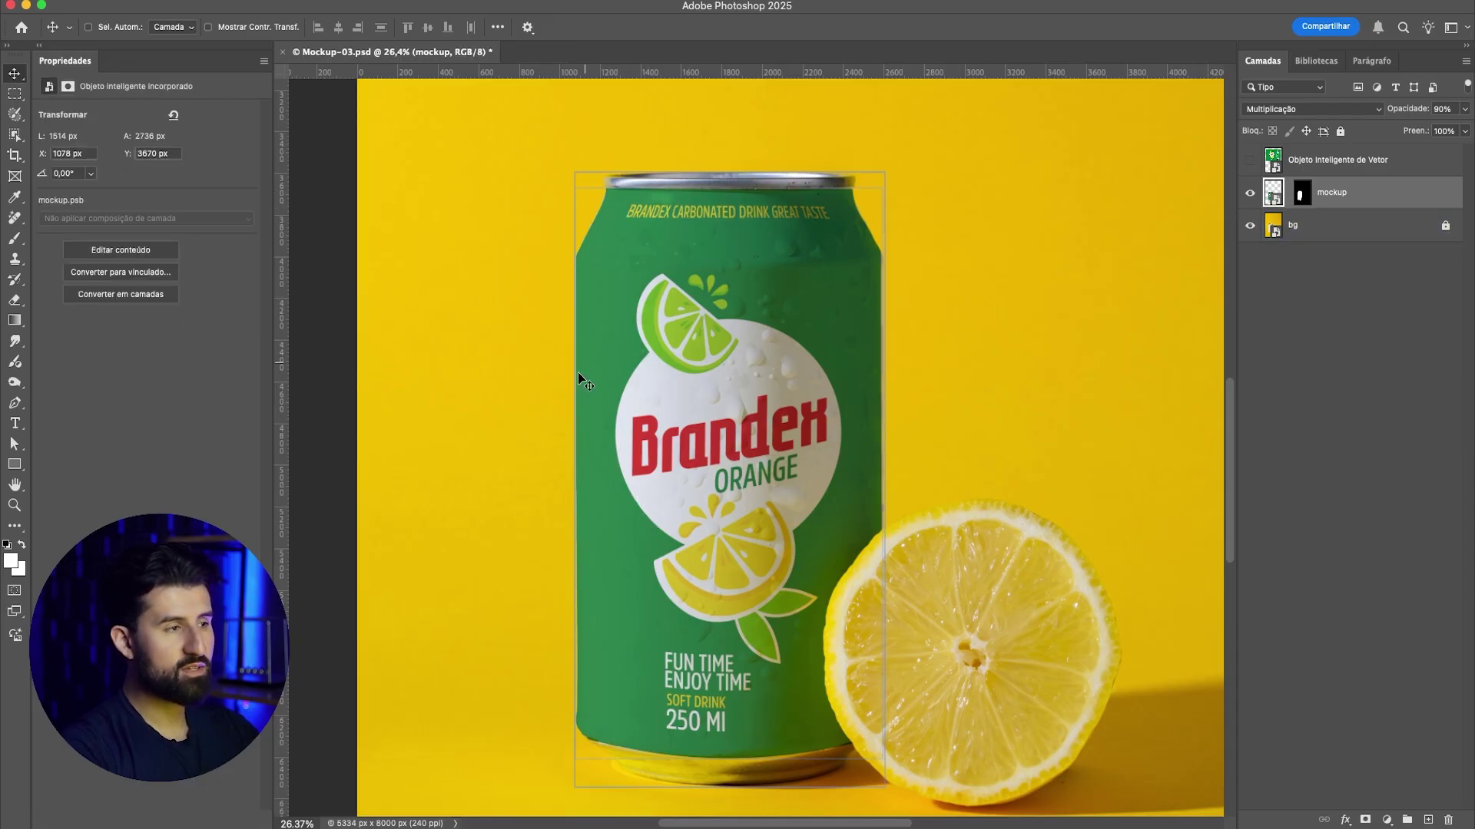
{"action": "key", "text": "super+t"}
{"action": "scroll", "coordinate": [577, 461], "scroll_direction": "up", "scroll_amount": 5}
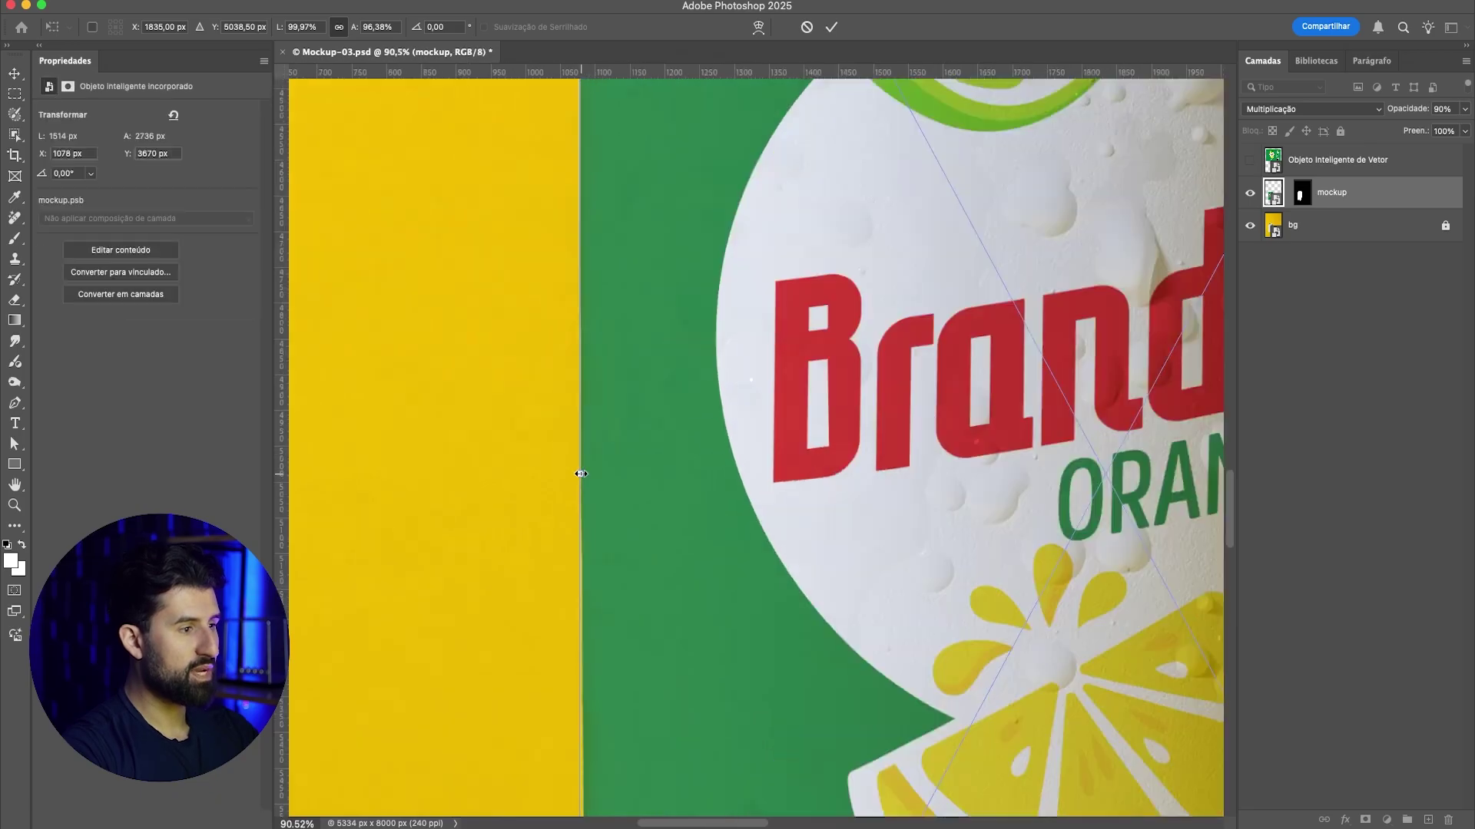
{"action": "scroll", "coordinate": [582, 474], "scroll_direction": "up", "scroll_amount": 3}
{"action": "left_click_drag", "start_coordinate": [579, 472], "coordinate": [576, 473]}
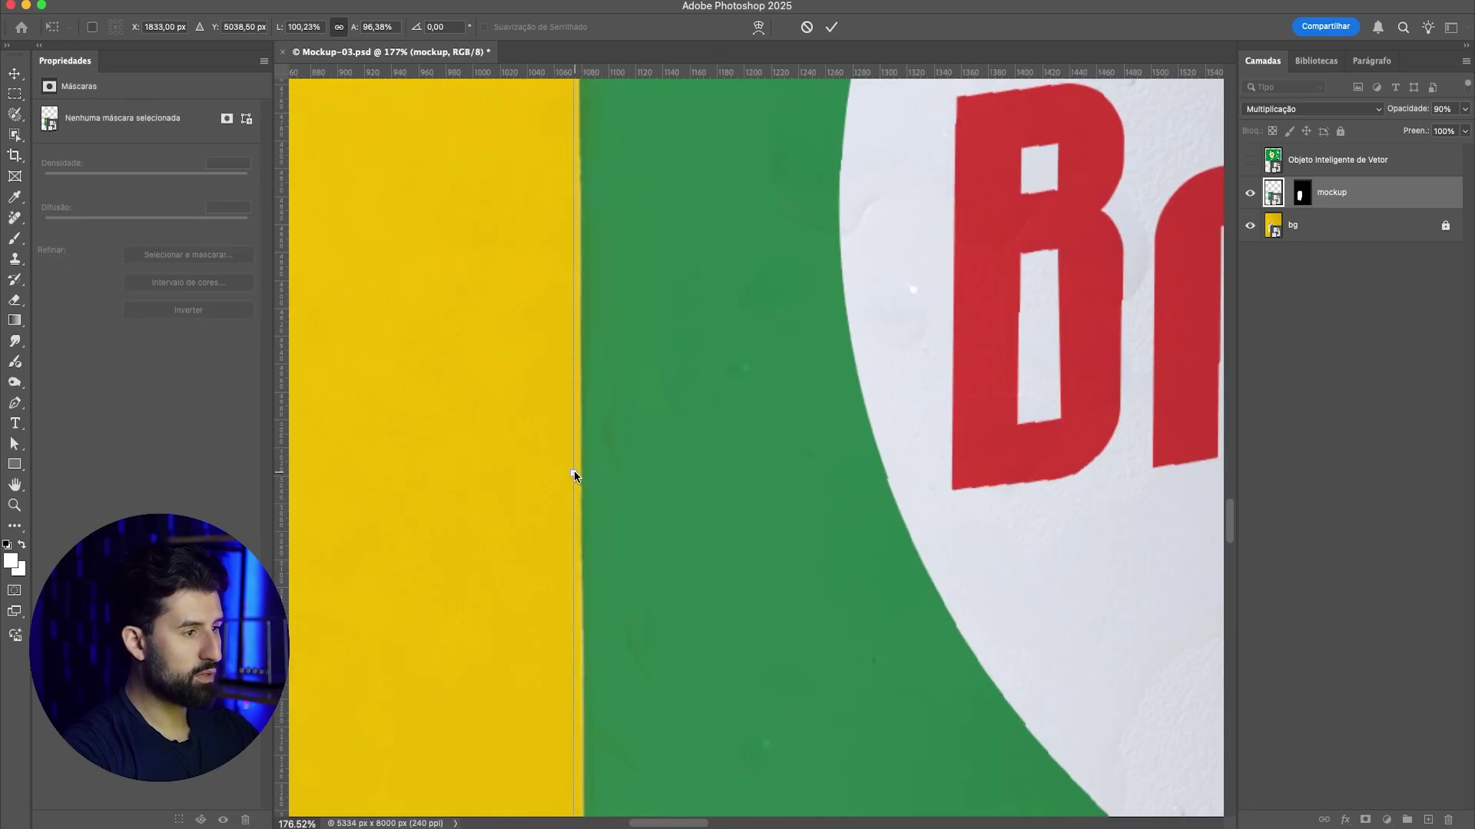
{"action": "scroll", "coordinate": [564, 445], "scroll_direction": "down", "scroll_amount": 6}
{"action": "scroll", "coordinate": [628, 661], "scroll_direction": "down", "scroll_amount": 4}
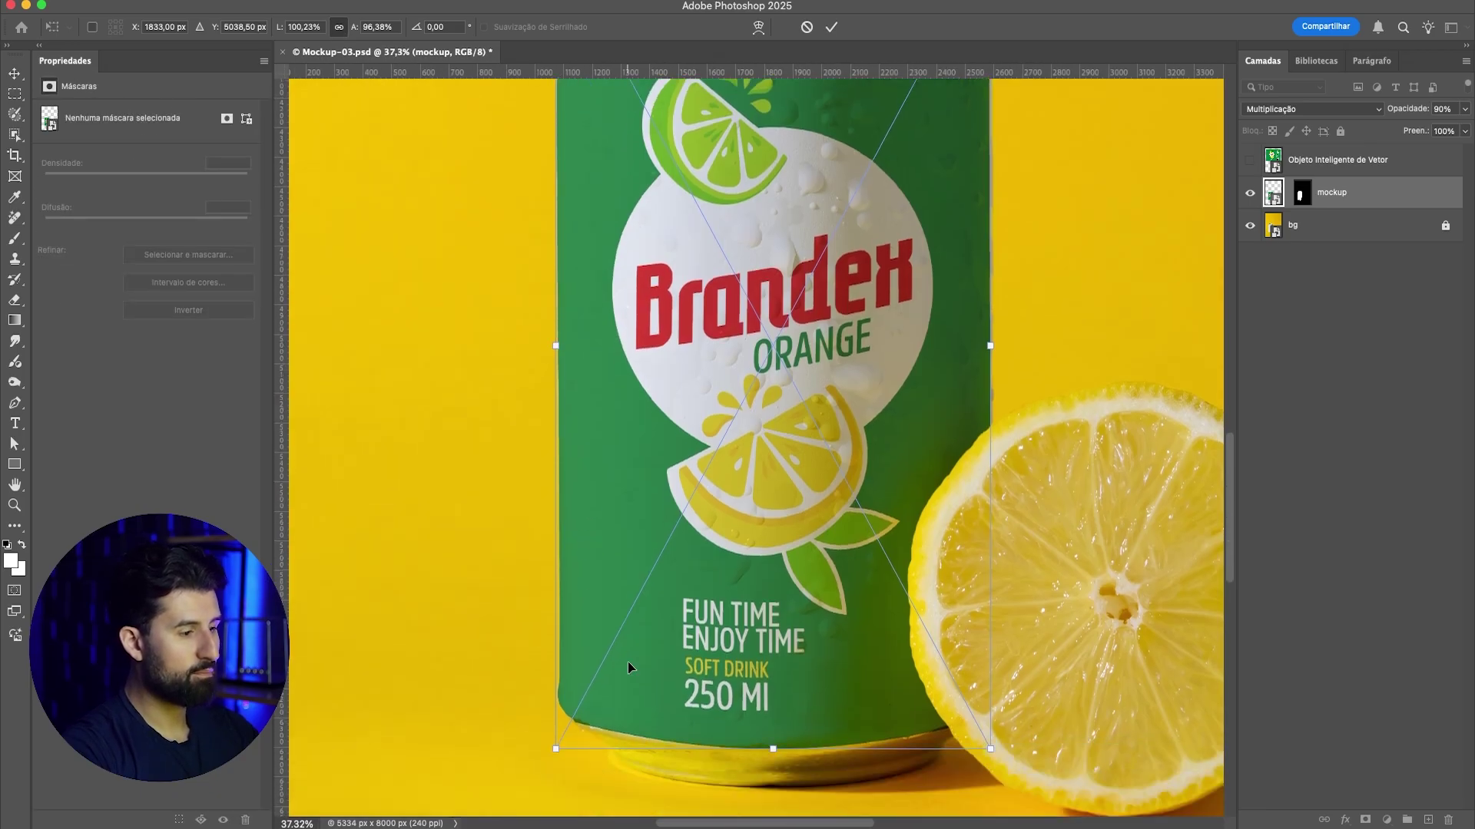
Step: Extend the label at the can's base and right edge to about 101.09% width and 96.49% height, and apply the transform
{"action": "scroll", "coordinate": [770, 669], "scroll_direction": "up", "scroll_amount": 4}
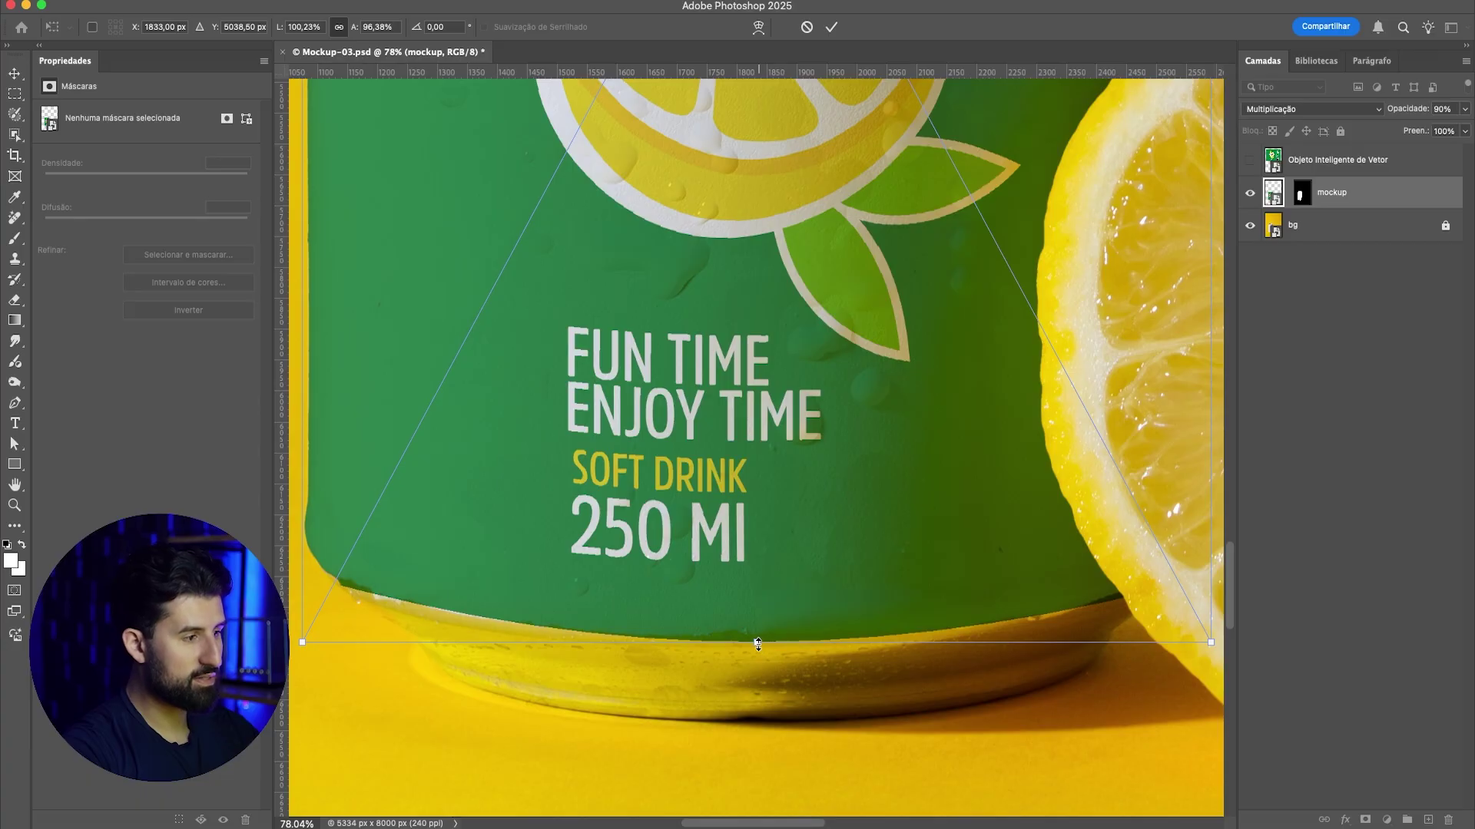
{"action": "left_click_drag", "start_coordinate": [758, 644], "coordinate": [759, 649]}
{"action": "left_click_drag", "start_coordinate": [758, 646], "coordinate": [758, 644]}
{"action": "scroll", "coordinate": [753, 653], "scroll_direction": "down", "scroll_amount": 6}
{"action": "scroll", "coordinate": [814, 490], "scroll_direction": "up", "scroll_amount": 6}
{"action": "scroll", "coordinate": [807, 466], "scroll_direction": "up", "scroll_amount": 2}
{"action": "left_click_drag", "start_coordinate": [801, 424], "coordinate": [811, 425]}
{"action": "scroll", "coordinate": [836, 543], "scroll_direction": "down", "scroll_amount": 5}
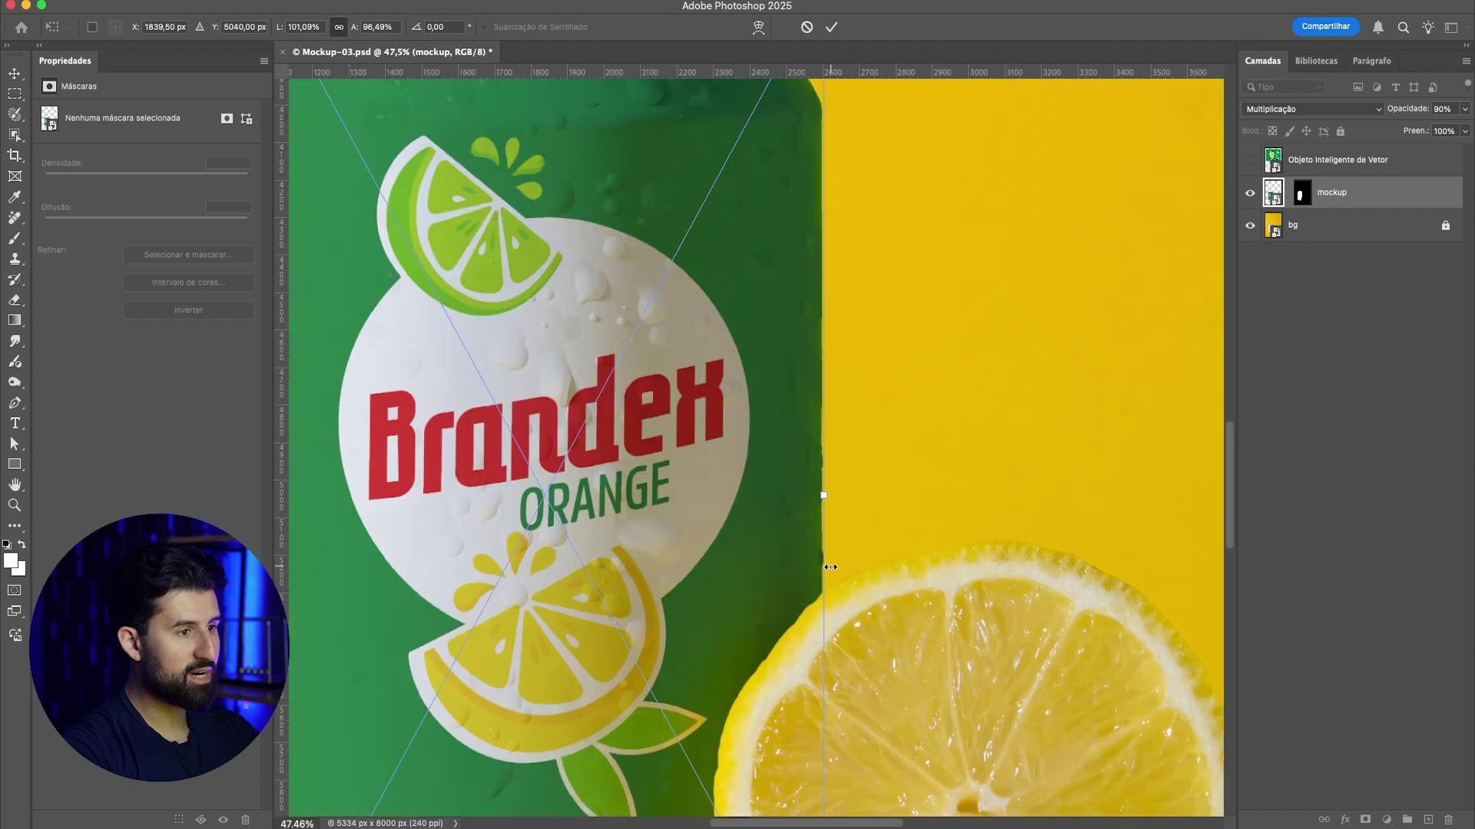
{"action": "key", "text": "Return"}
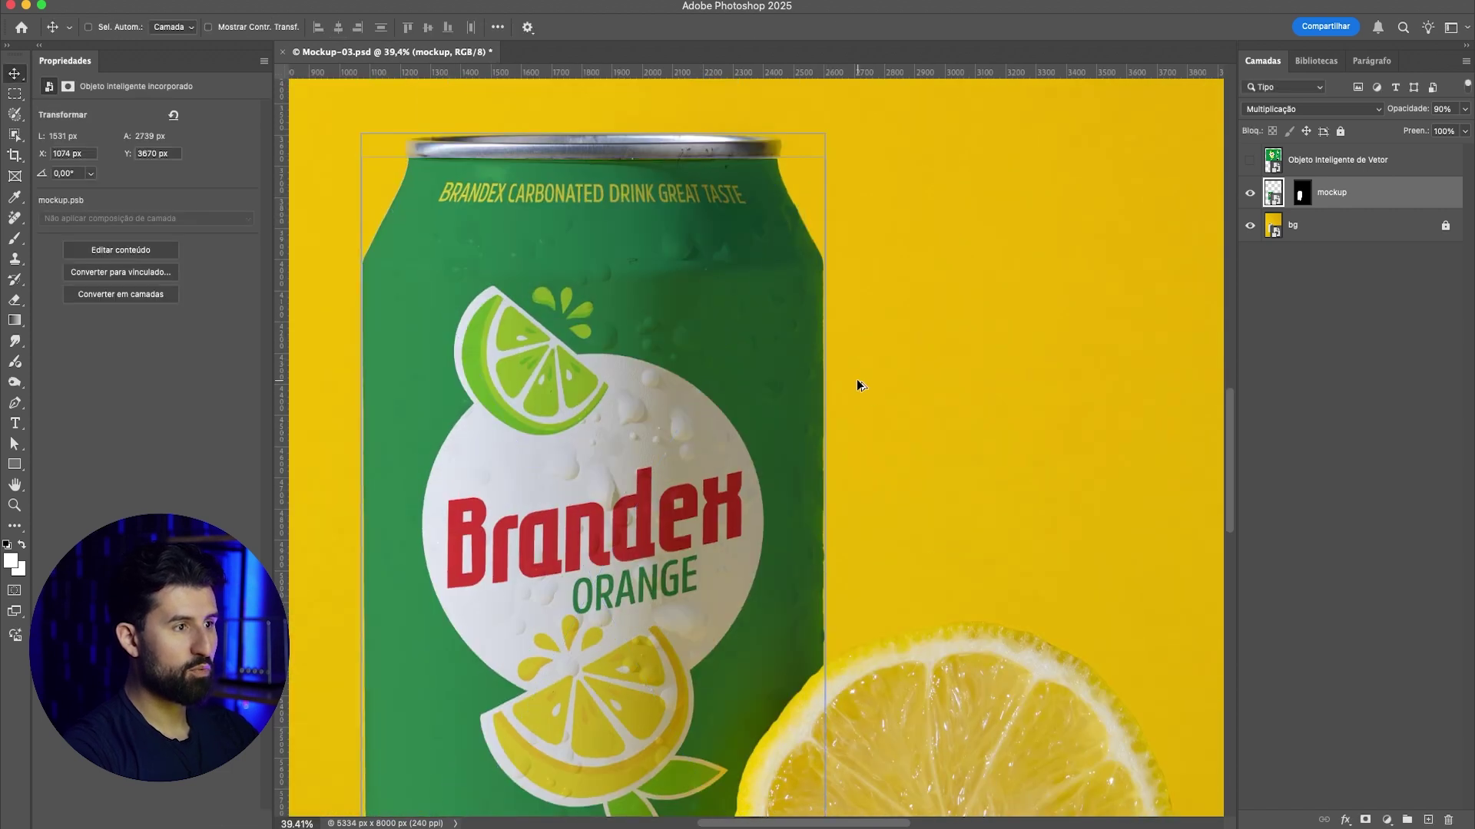
Step: Examine the can's upper right edge with the mockup layer's mask disabled, and re-enable the mask
{"action": "scroll", "coordinate": [845, 361], "scroll_direction": "down", "scroll_amount": 2}
{"action": "scroll", "coordinate": [826, 331], "scroll_direction": "up", "scroll_amount": 5}
{"action": "scroll", "coordinate": [803, 415], "scroll_direction": "down", "scroll_amount": 2}
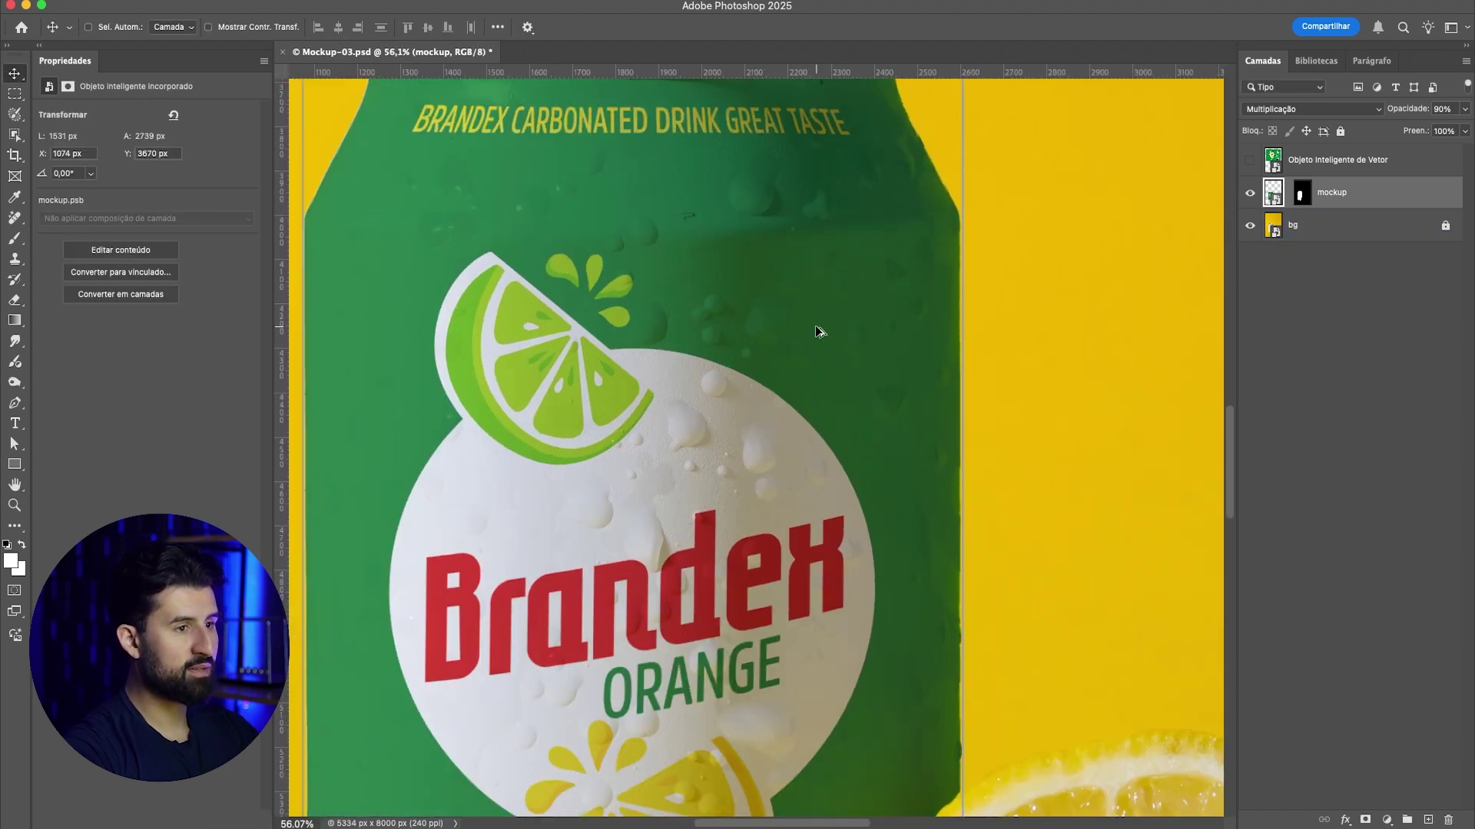
{"action": "left_click", "coordinate": [1304, 194], "text": "shift"}
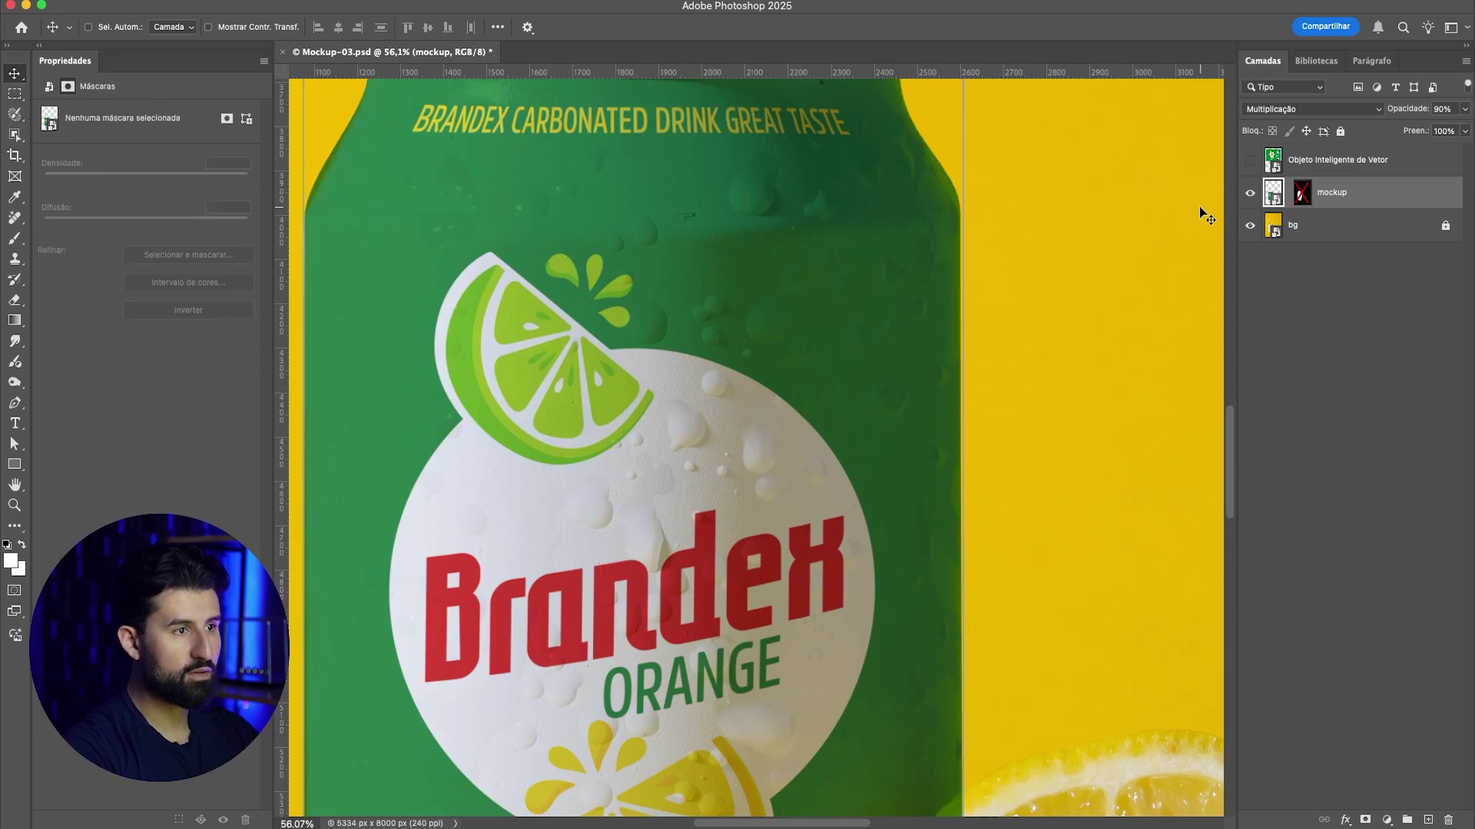
{"action": "scroll", "coordinate": [955, 155], "scroll_direction": "up", "scroll_amount": 4}
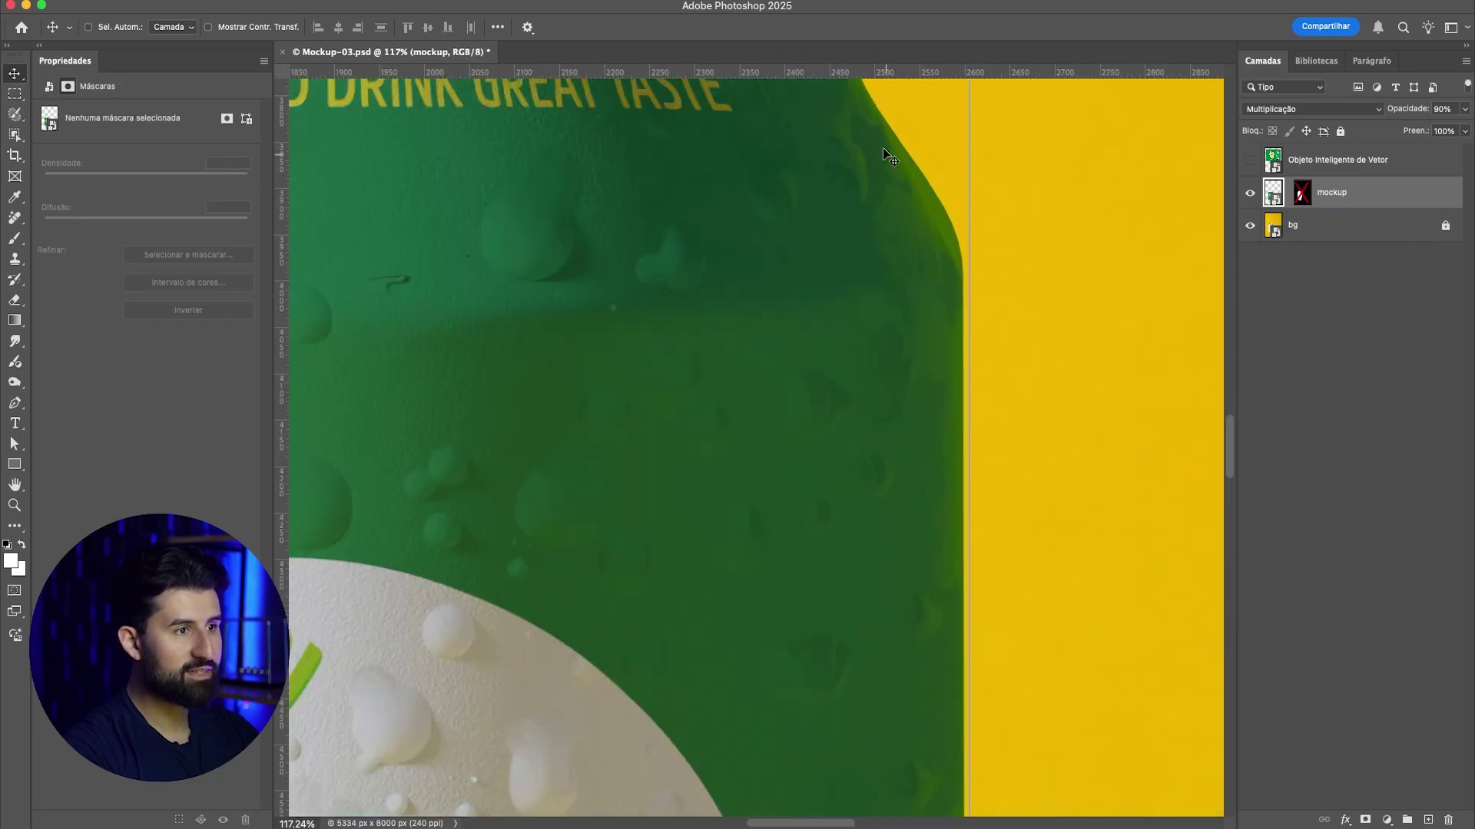
{"action": "scroll", "coordinate": [939, 288], "scroll_direction": "up", "scroll_amount": 3}
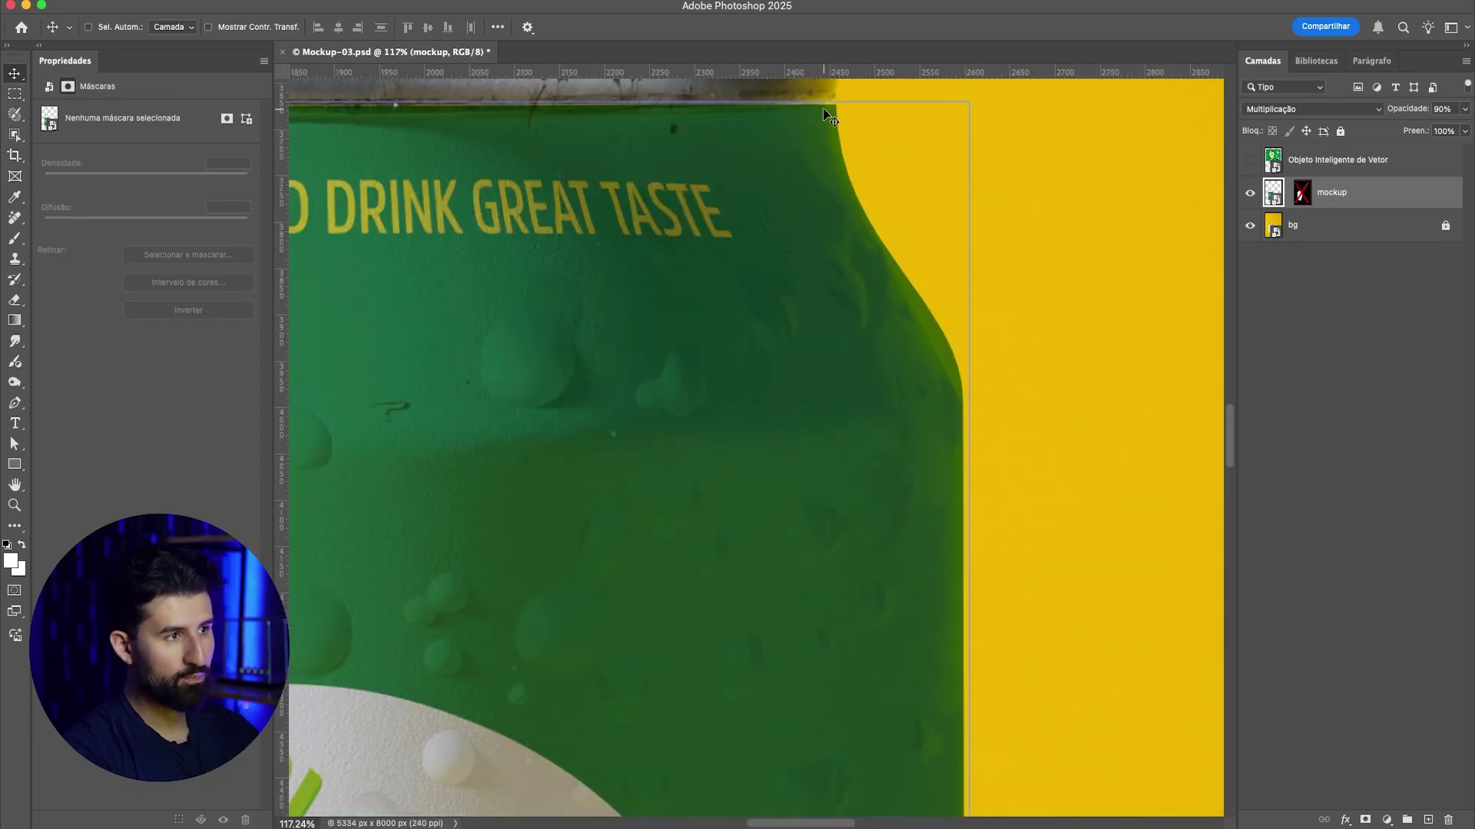
{"action": "left_click", "coordinate": [1304, 196], "text": "shift"}
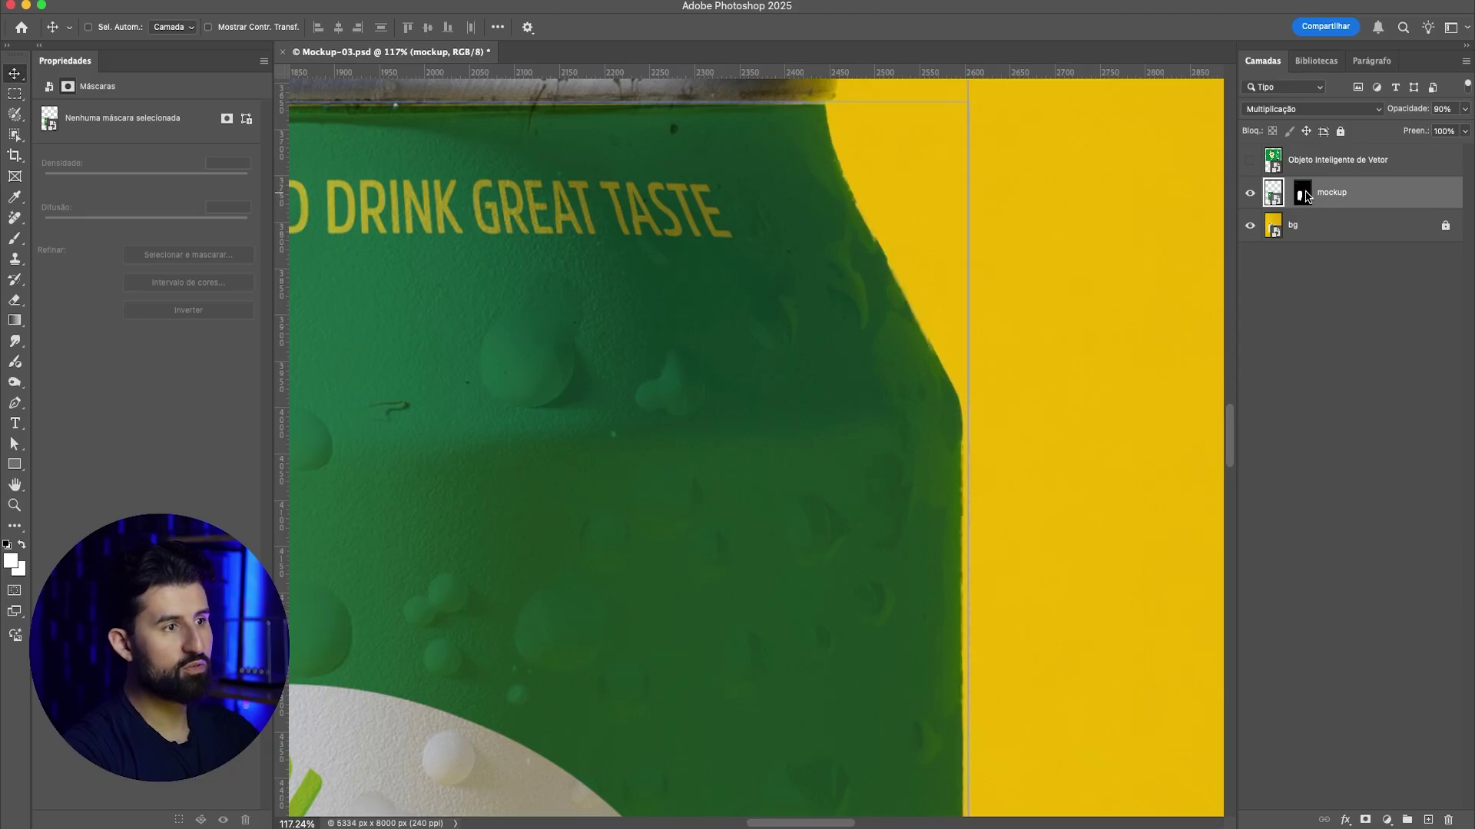
Step: Link the mask back to the mockup layer's smart object
{"action": "scroll", "coordinate": [868, 181], "scroll_direction": "down", "scroll_amount": 6}
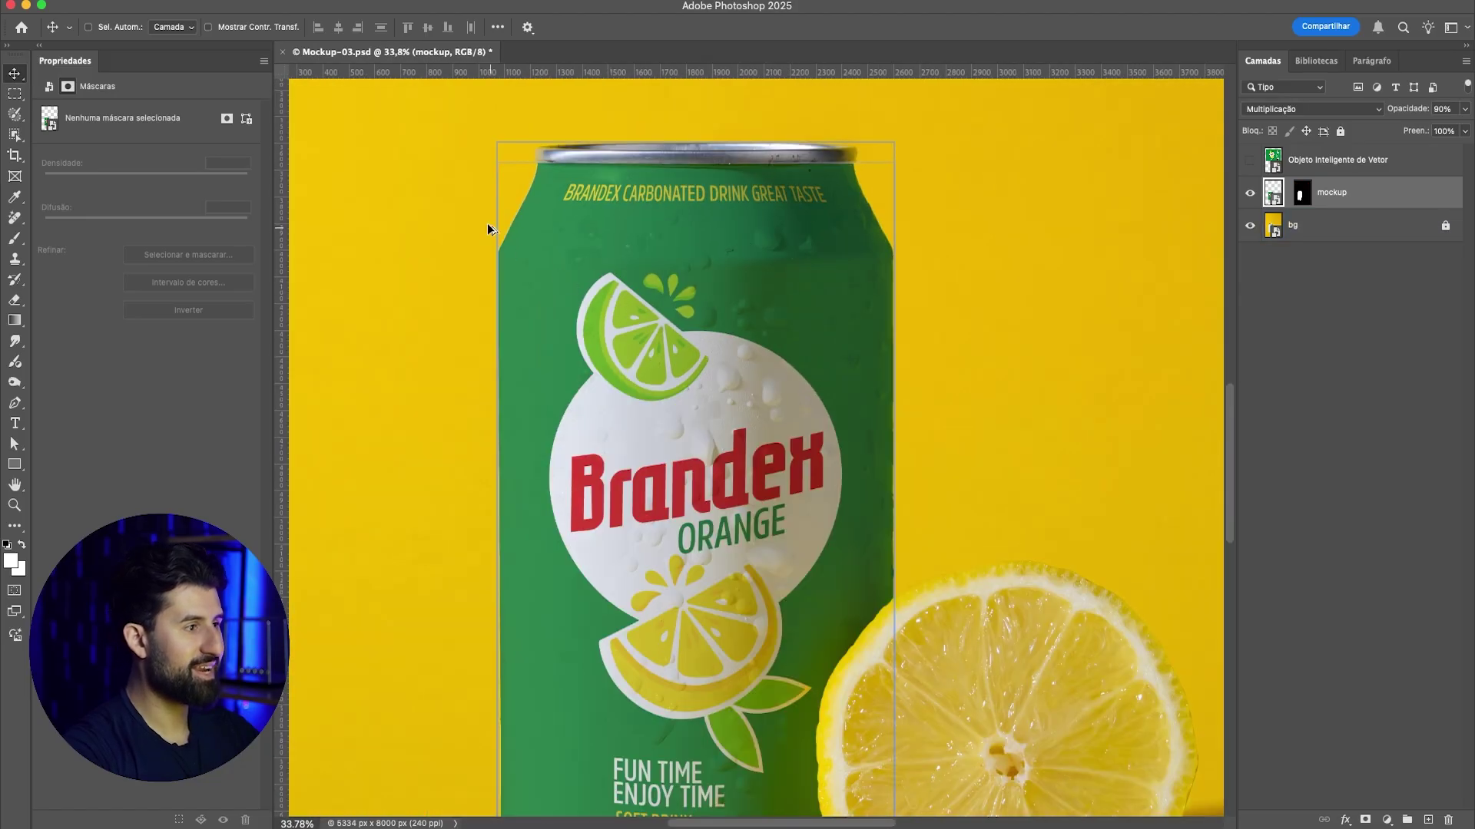
{"action": "scroll", "coordinate": [490, 229], "scroll_direction": "up", "scroll_amount": 4}
{"action": "scroll", "coordinate": [515, 244], "scroll_direction": "down", "scroll_amount": 4}
{"action": "scroll", "coordinate": [573, 228], "scroll_direction": "down", "scroll_amount": 1}
{"action": "left_click_drag", "start_coordinate": [667, 414], "coordinate": [663, 382]}
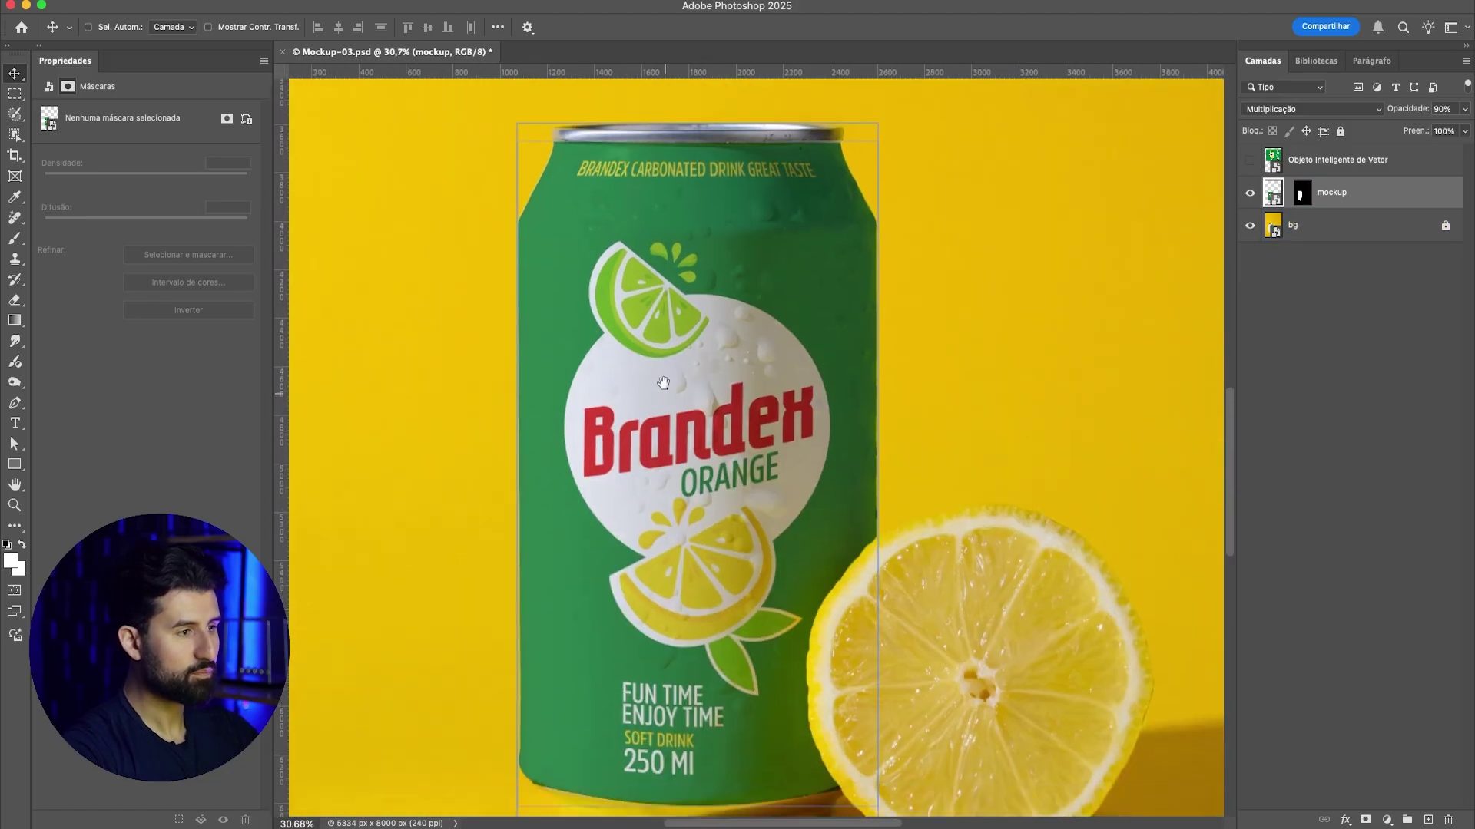
{"action": "scroll", "coordinate": [660, 380], "scroll_direction": "down", "scroll_amount": 3}
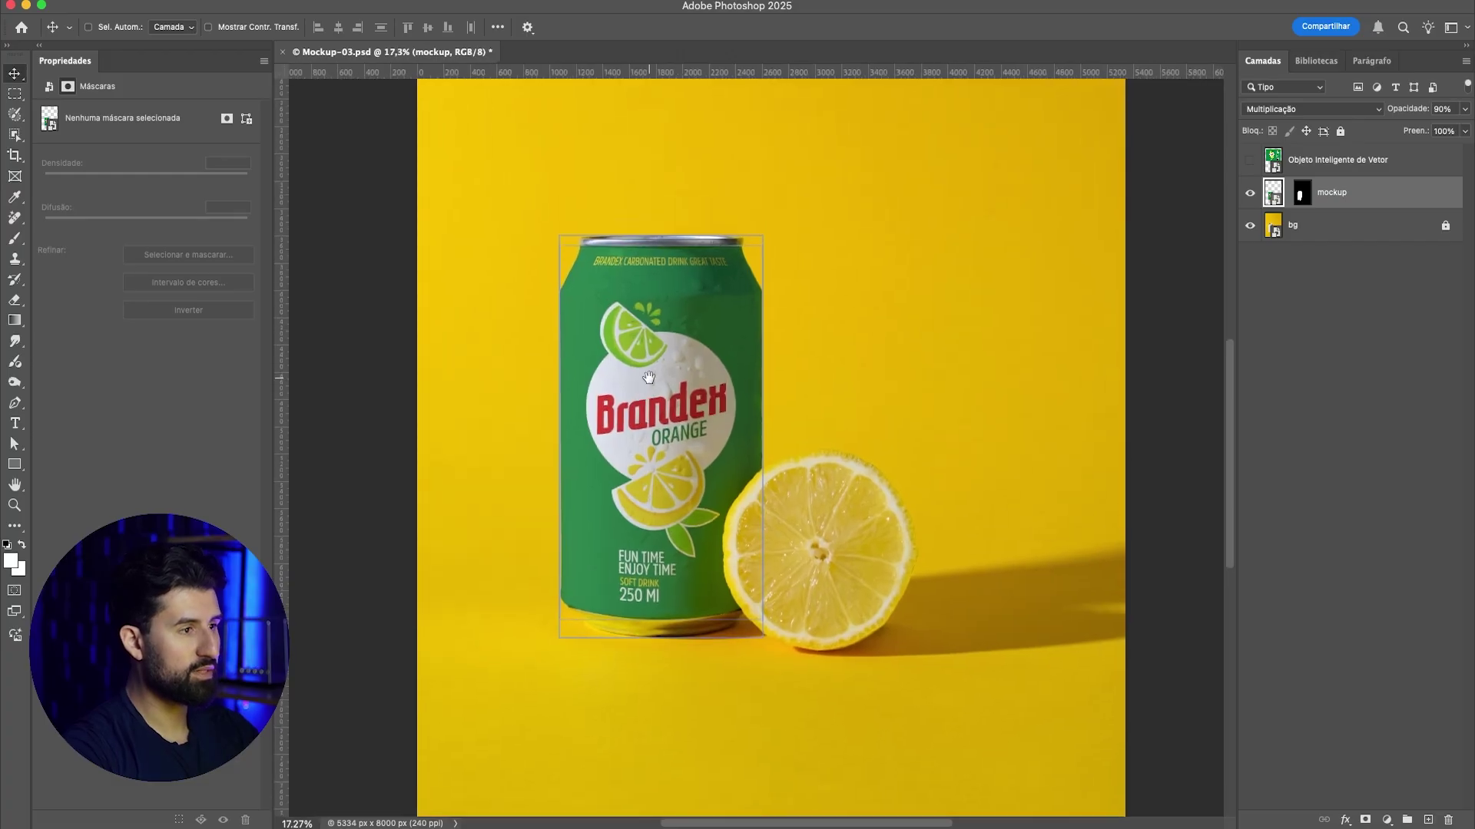
{"action": "scroll", "coordinate": [638, 376], "scroll_direction": "up", "scroll_amount": 2}
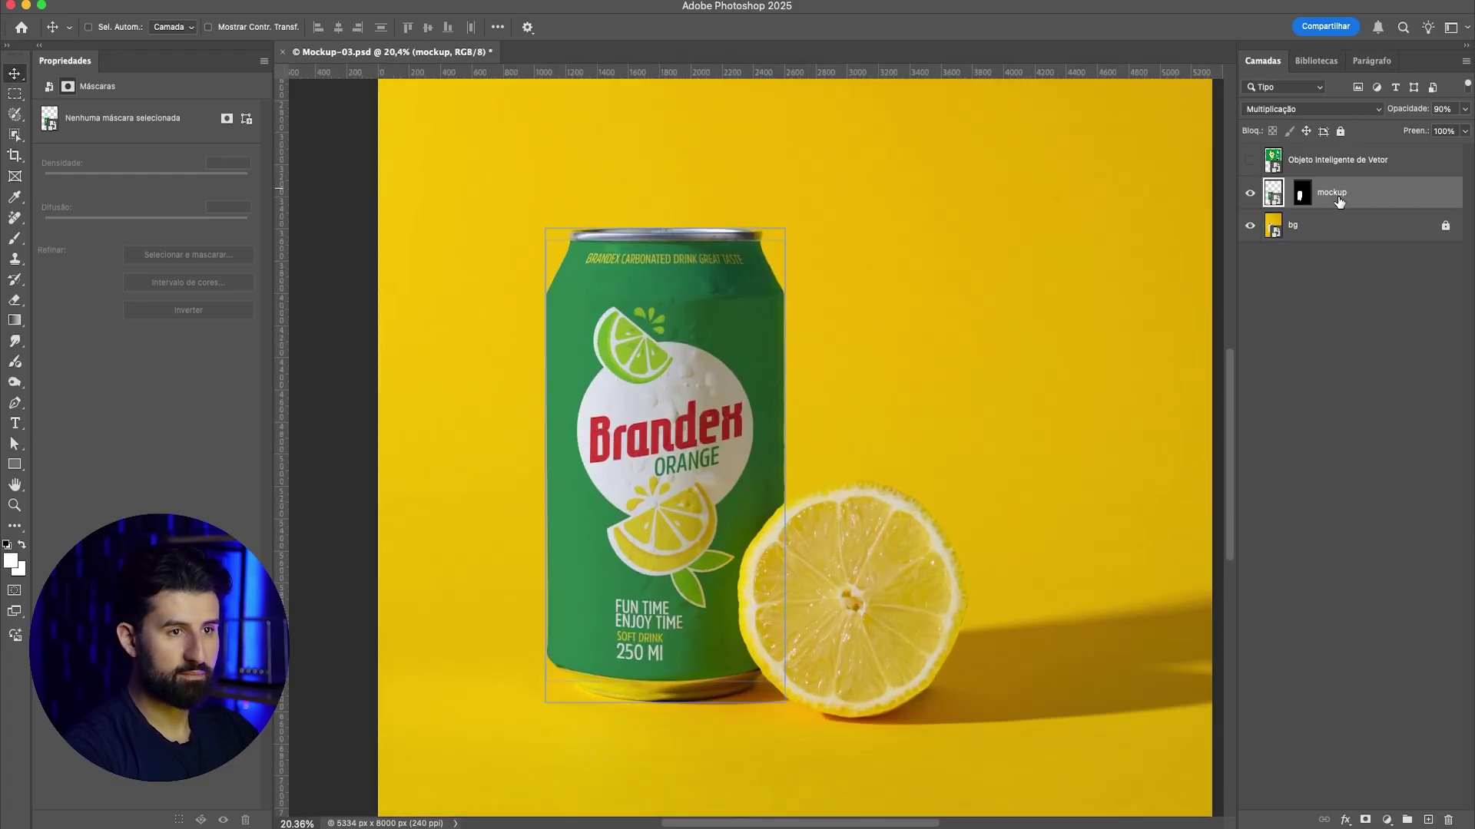
{"action": "left_click", "coordinate": [1281, 192]}
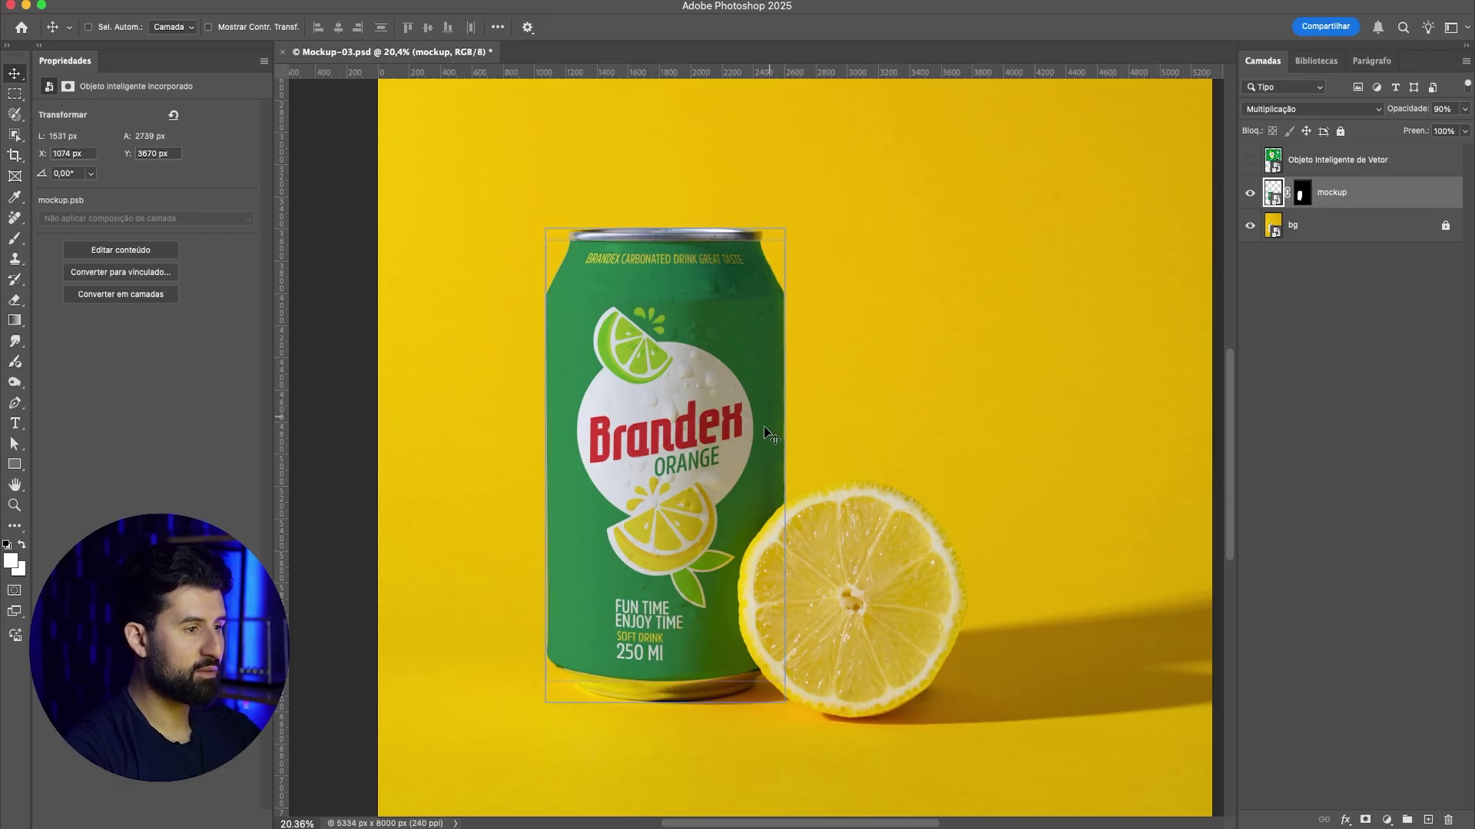
{"action": "scroll", "coordinate": [650, 357], "scroll_direction": "up", "scroll_amount": 3}
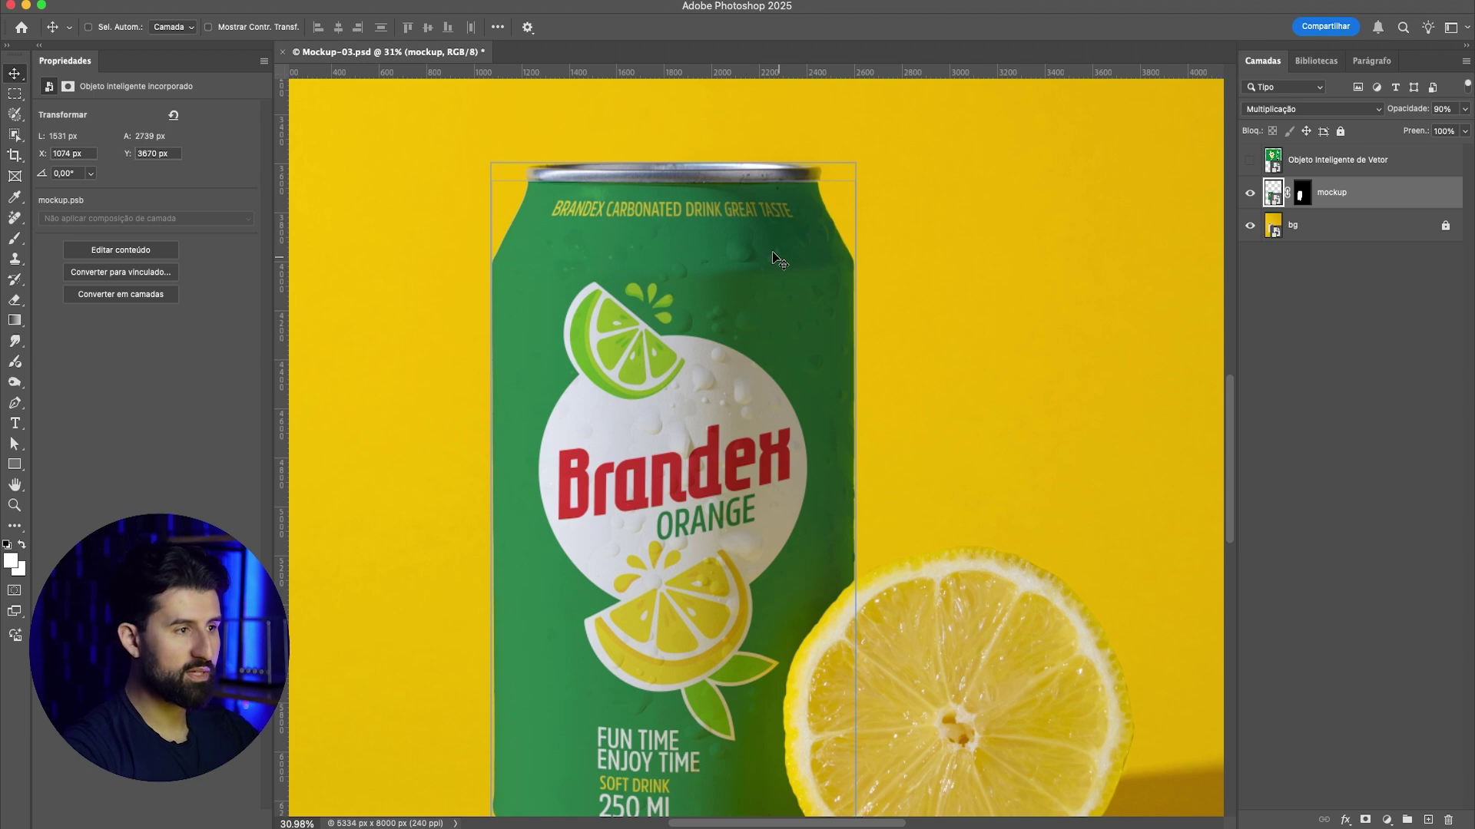
{"action": "scroll", "coordinate": [681, 371], "scroll_direction": "down", "scroll_amount": 2}
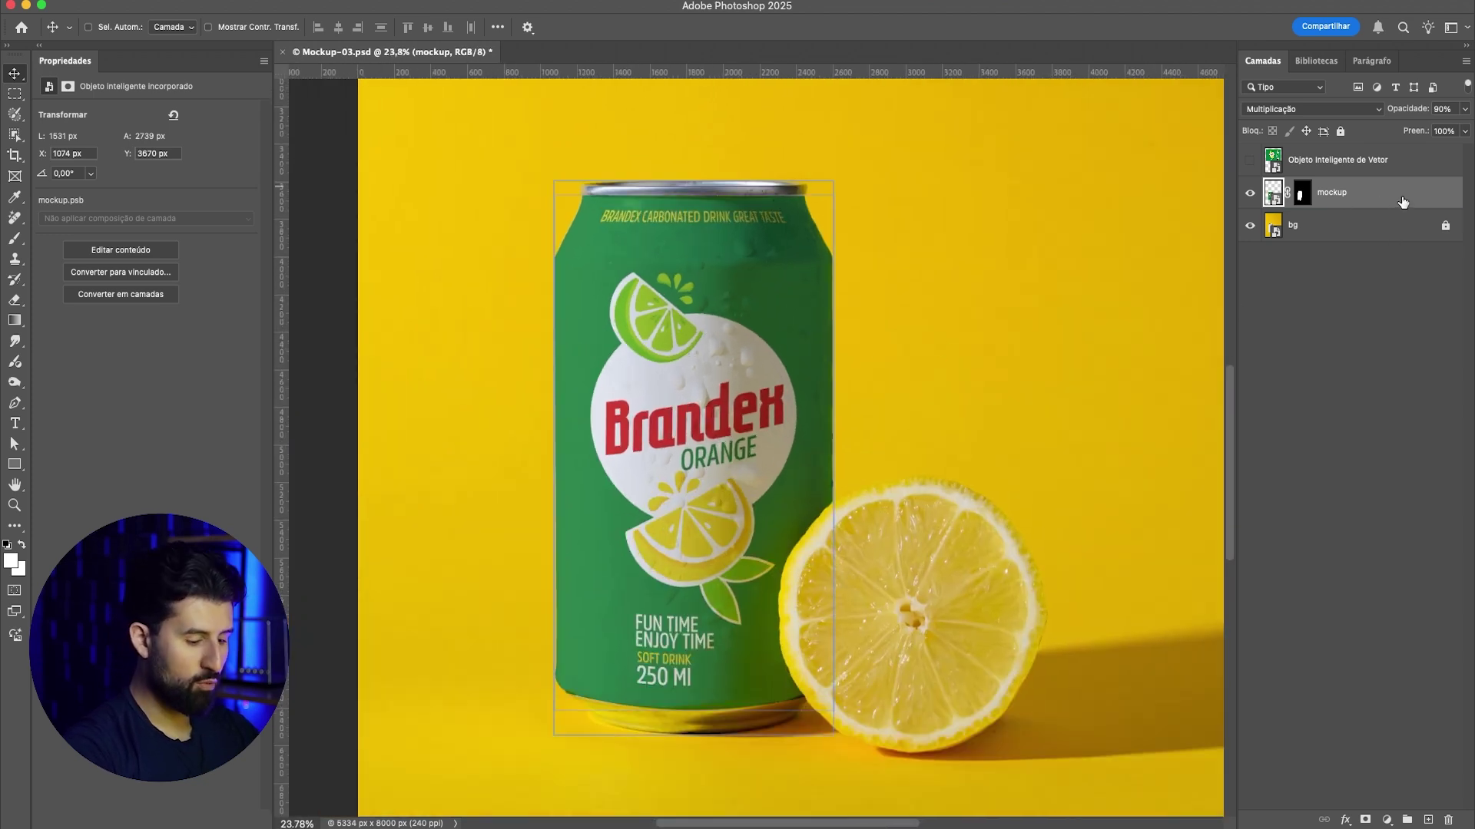
Step: Start a Curves adjustment on the mockup layer with a lowered shadow point and a highlight point at input 179, output 178
{"action": "key", "text": "super+m"}
{"action": "left_click_drag", "start_coordinate": [701, 152], "coordinate": [1066, 109]}
{"action": "left_click_drag", "start_coordinate": [963, 313], "coordinate": [967, 319]}
{"action": "left_click_drag", "start_coordinate": [1021, 259], "coordinate": [1026, 244]}
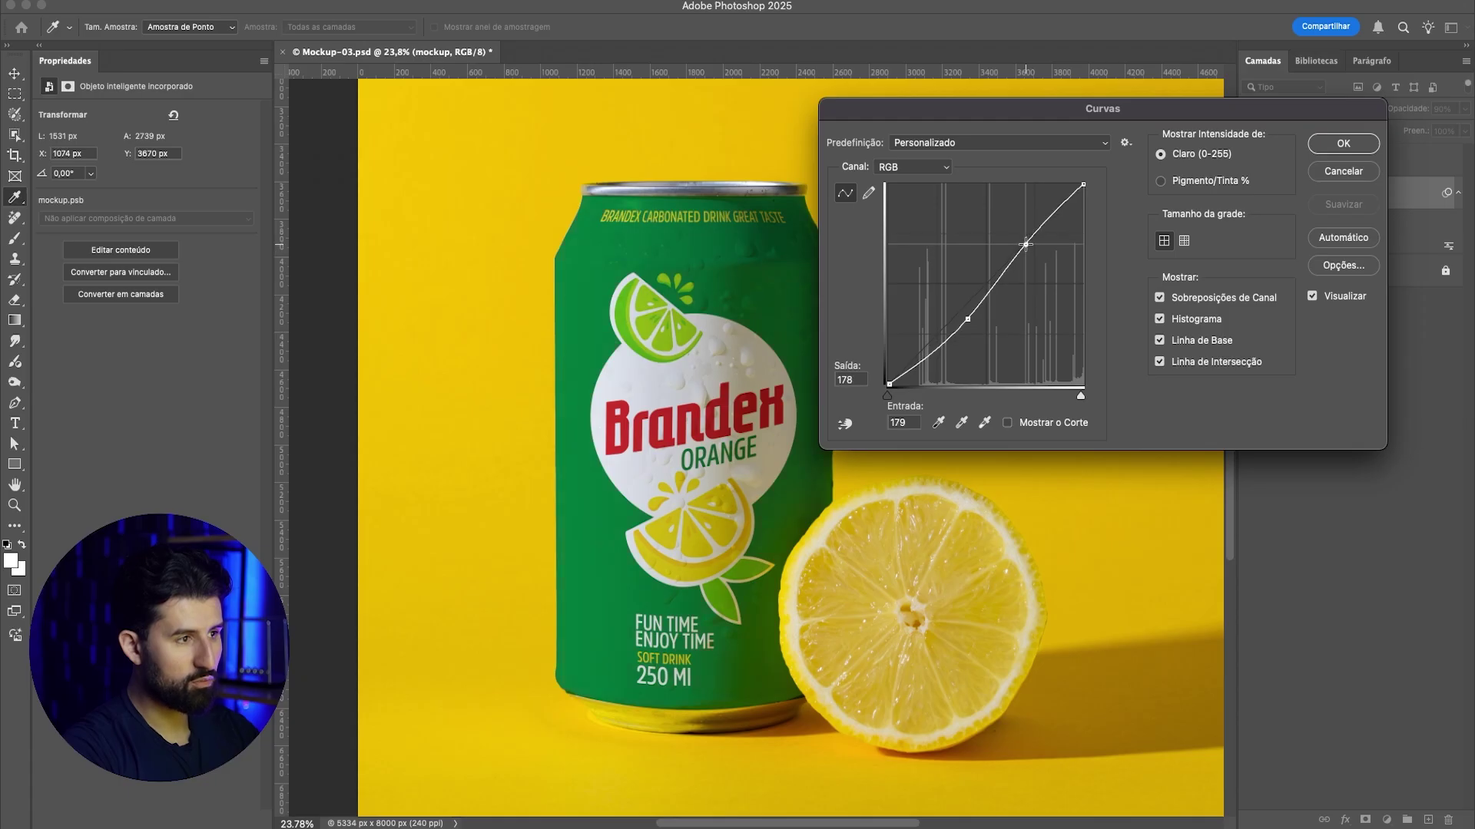
{"action": "left_click_drag", "start_coordinate": [968, 319], "coordinate": [984, 288]}
{"action": "key", "text": "super+z"}
Step: Refine the curve to input 101, output 73 in the shadows and input 175, output 167 in the highlights, and apply it
{"action": "left_click_drag", "start_coordinate": [1025, 244], "coordinate": [1027, 253]}
{"action": "left_click_drag", "start_coordinate": [968, 322], "coordinate": [969, 328]}
{"action": "left_click_drag", "start_coordinate": [1025, 259], "coordinate": [1022, 253]}
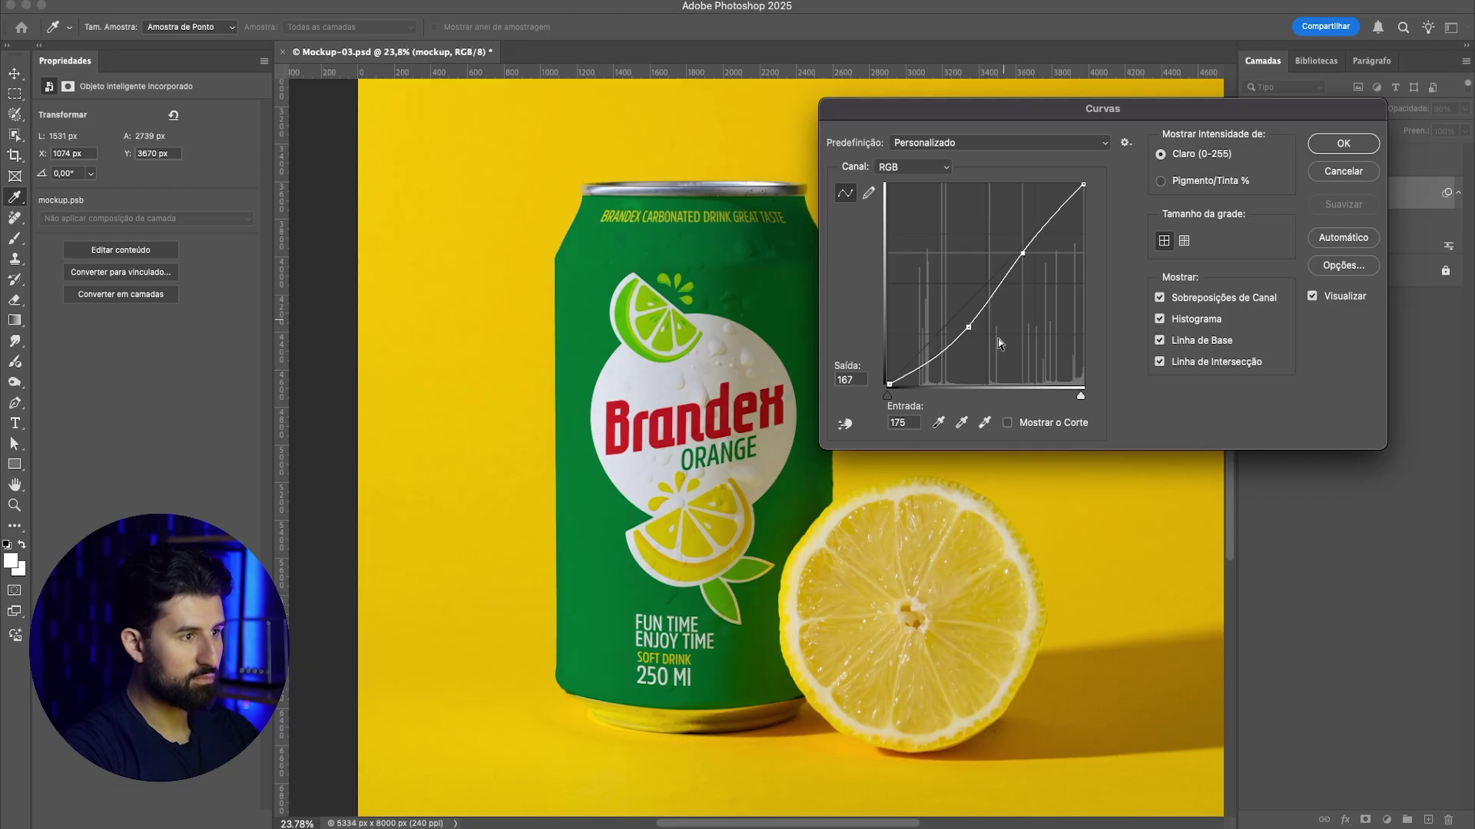
{"action": "left_click_drag", "start_coordinate": [971, 330], "coordinate": [965, 328]}
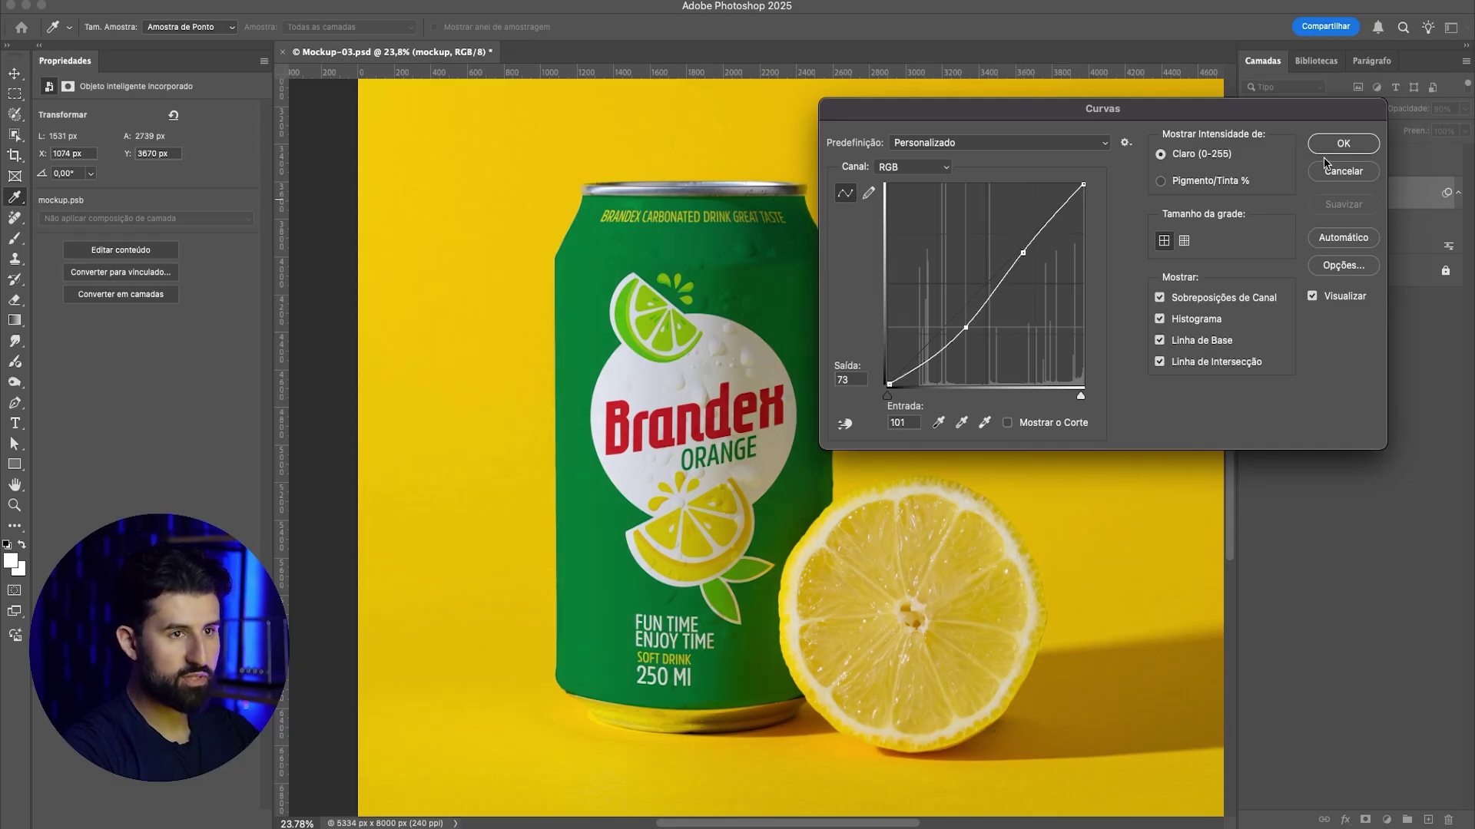
{"action": "left_click", "coordinate": [1340, 143]}
{"action": "key", "text": "super+0"}
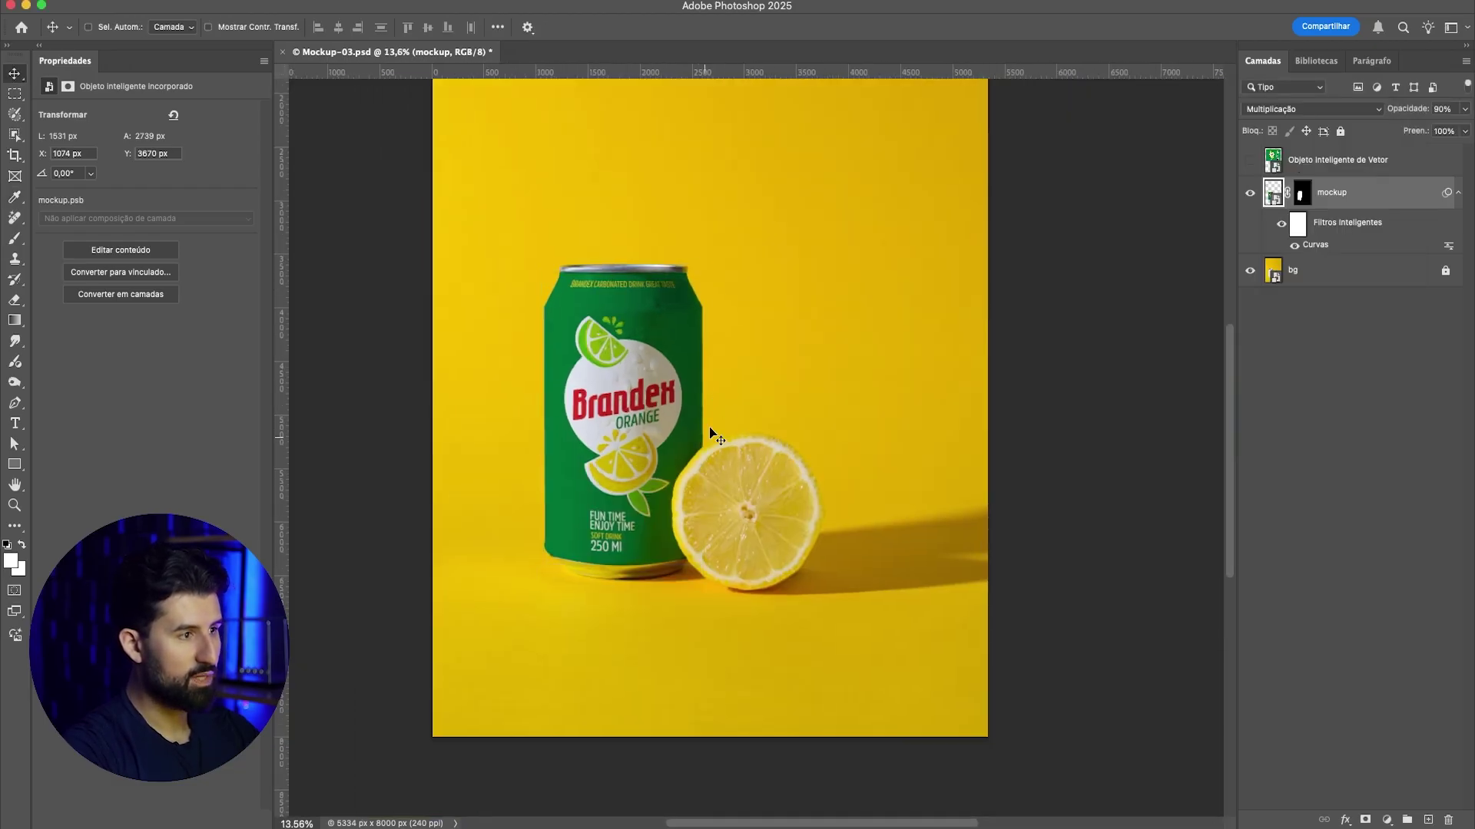
{"action": "scroll", "coordinate": [635, 384], "scroll_direction": "up", "scroll_amount": 3}
{"action": "left_click_drag", "start_coordinate": [647, 471], "coordinate": [699, 459]}
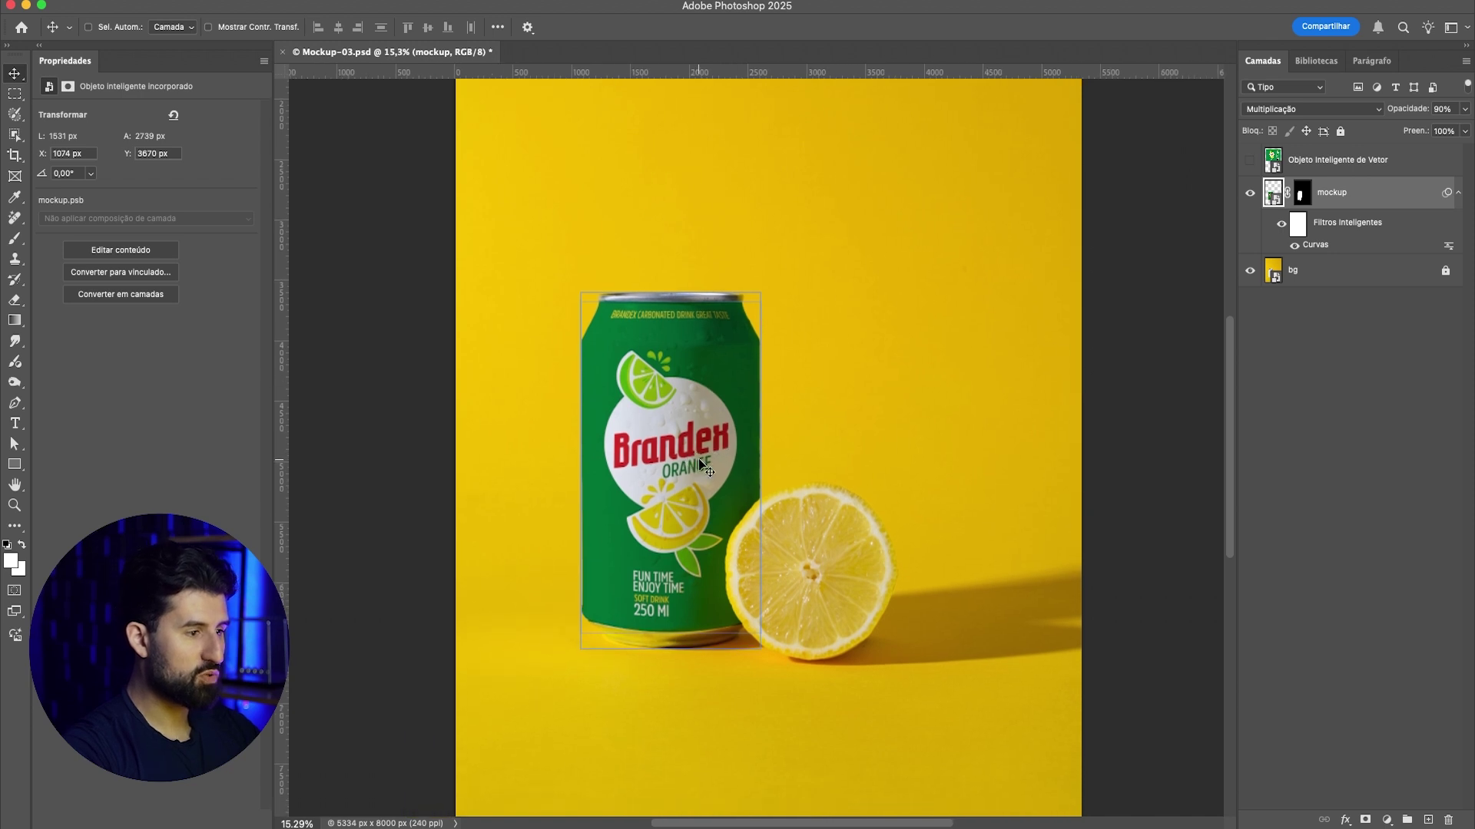
{"action": "scroll", "coordinate": [699, 458], "scroll_direction": "up", "scroll_amount": 3}
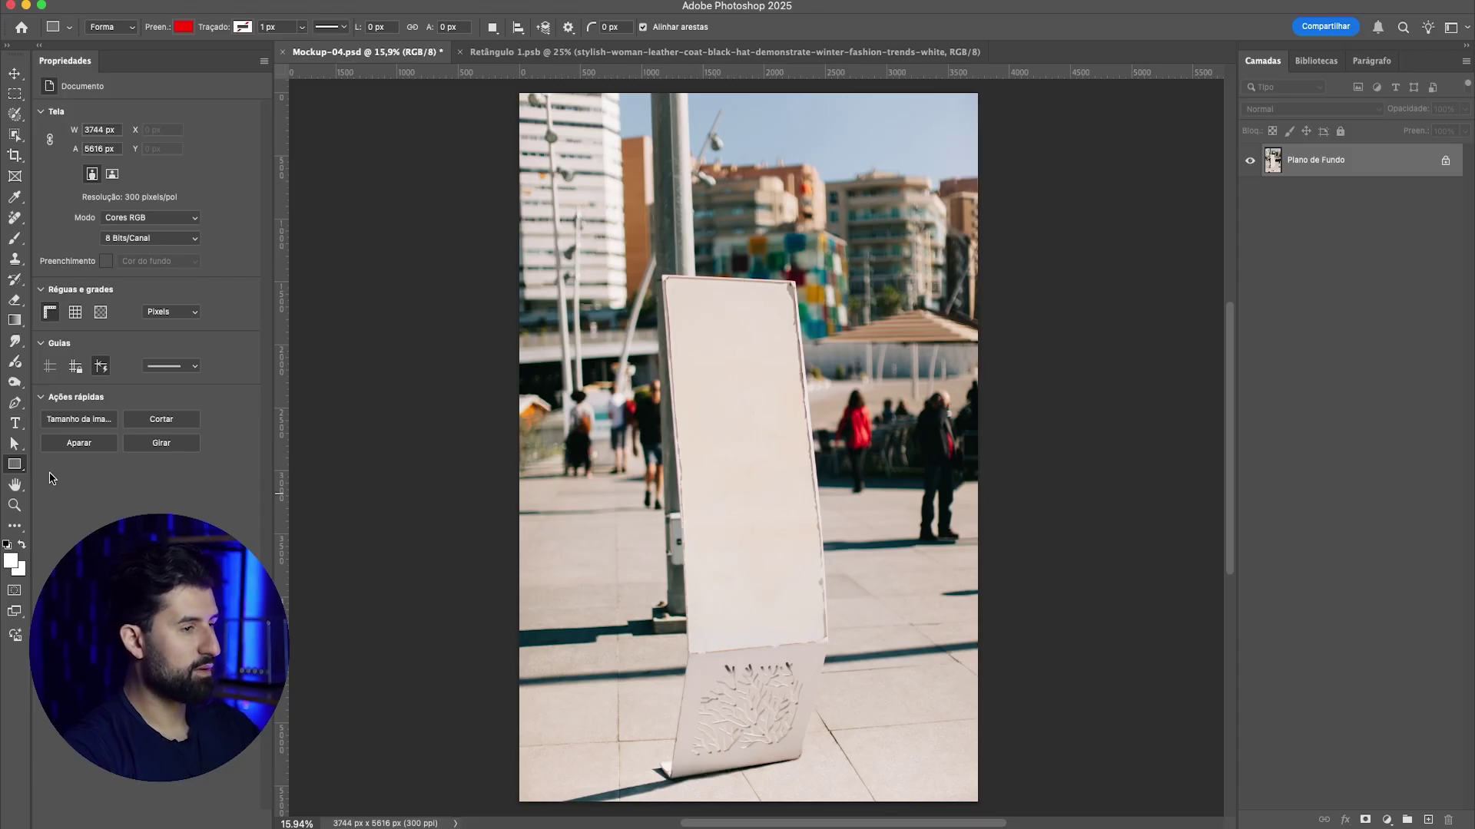
Step: Draw a red rectangle about 1328 × 2907 px over the blank street sign panel in Mockup-04.psd
{"action": "left_click_drag", "start_coordinate": [663, 274], "coordinate": [825, 641]}
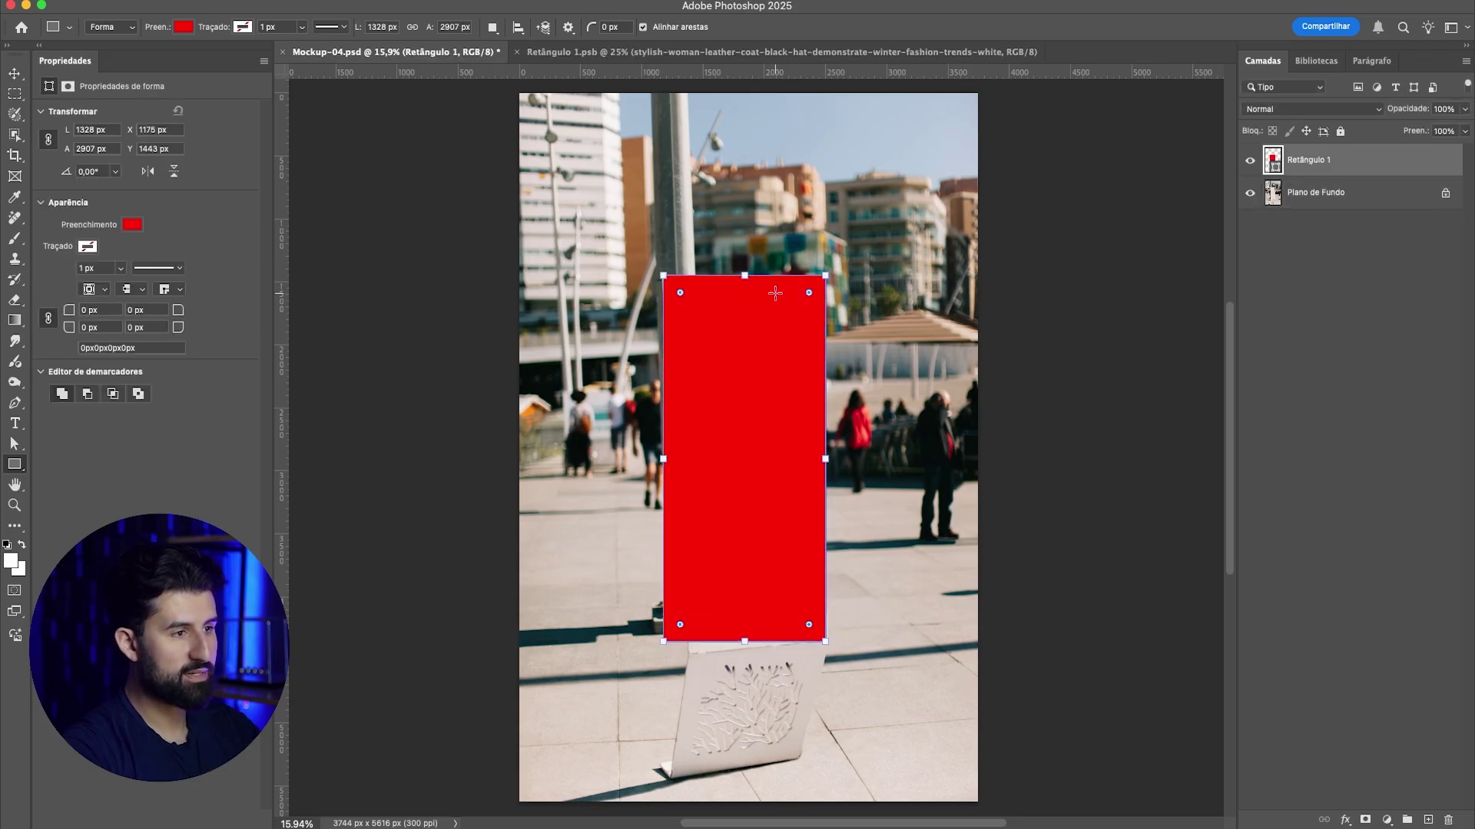
Step: Keep the rectangle's red fill and rename its layer as mockup
{"action": "double_click", "coordinate": [1274, 161]}
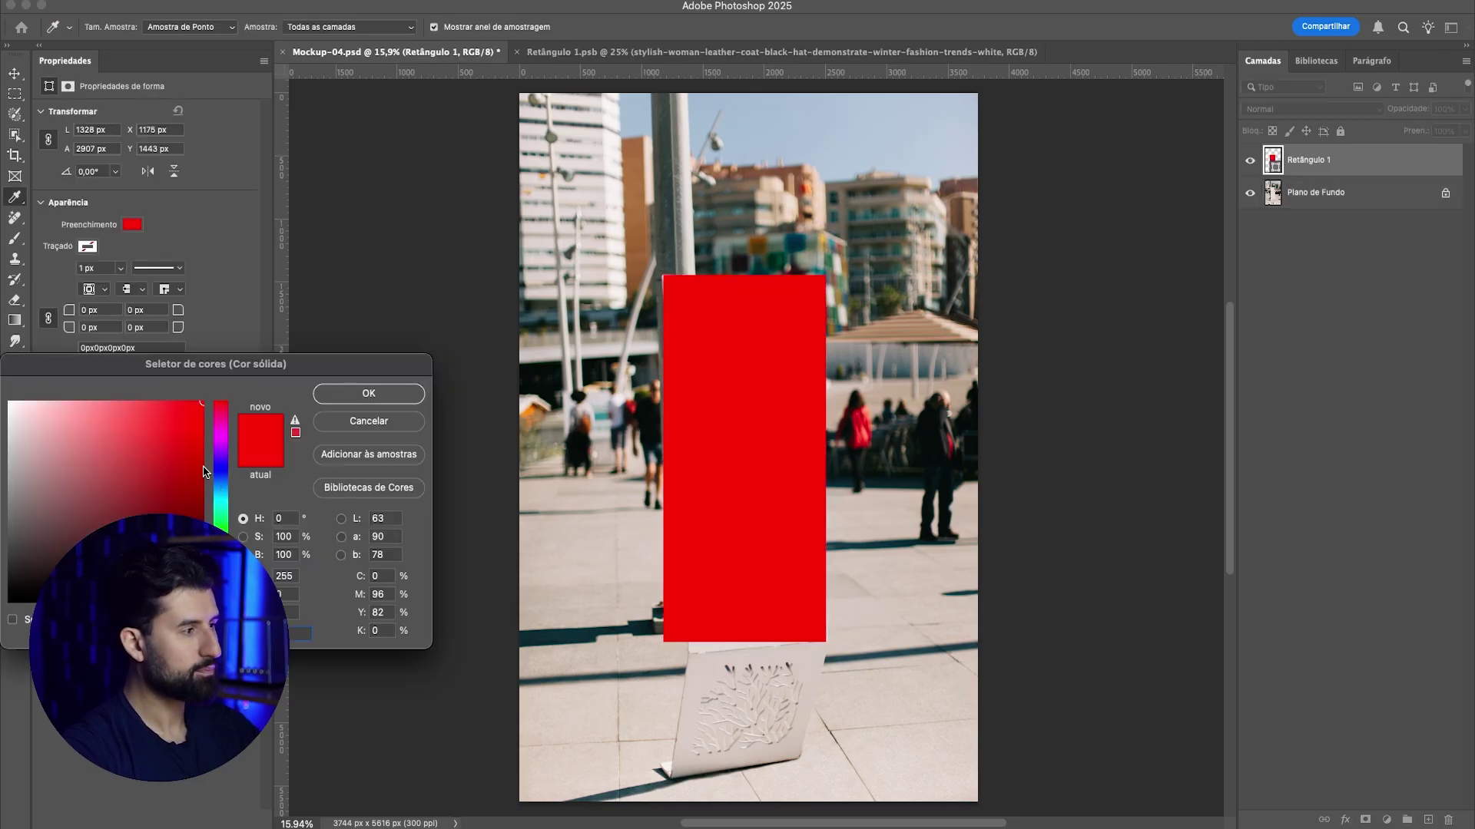
{"action": "left_click", "coordinate": [371, 394]}
{"action": "double_click", "coordinate": [1315, 161]}
{"action": "type", "text": "mockup"}
{"action": "key", "text": "Return"}
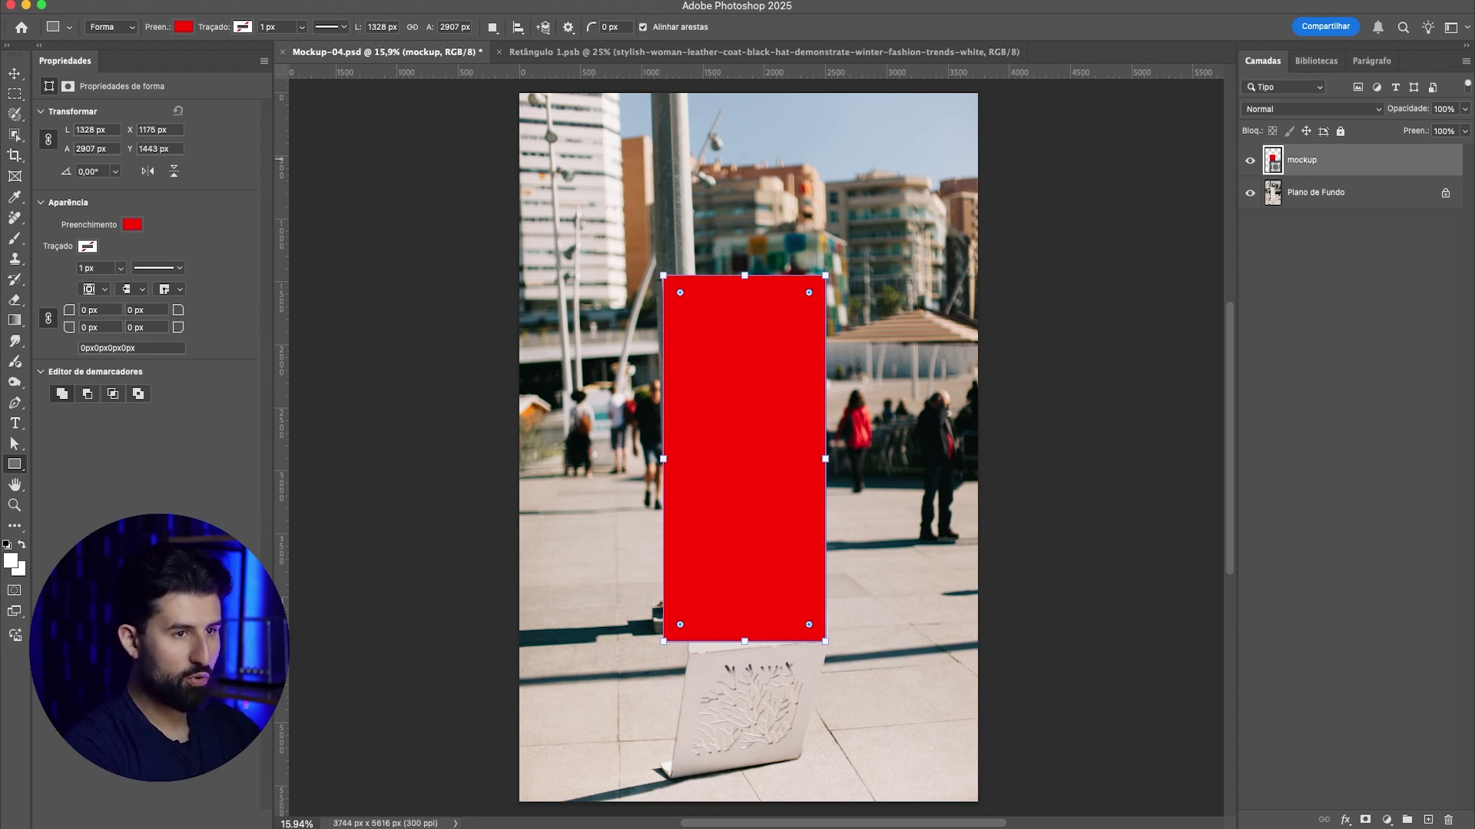
Step: Convert the mockup layer to a smart object and set its opacity to 50%
{"action": "right_click", "coordinate": [1318, 166]}
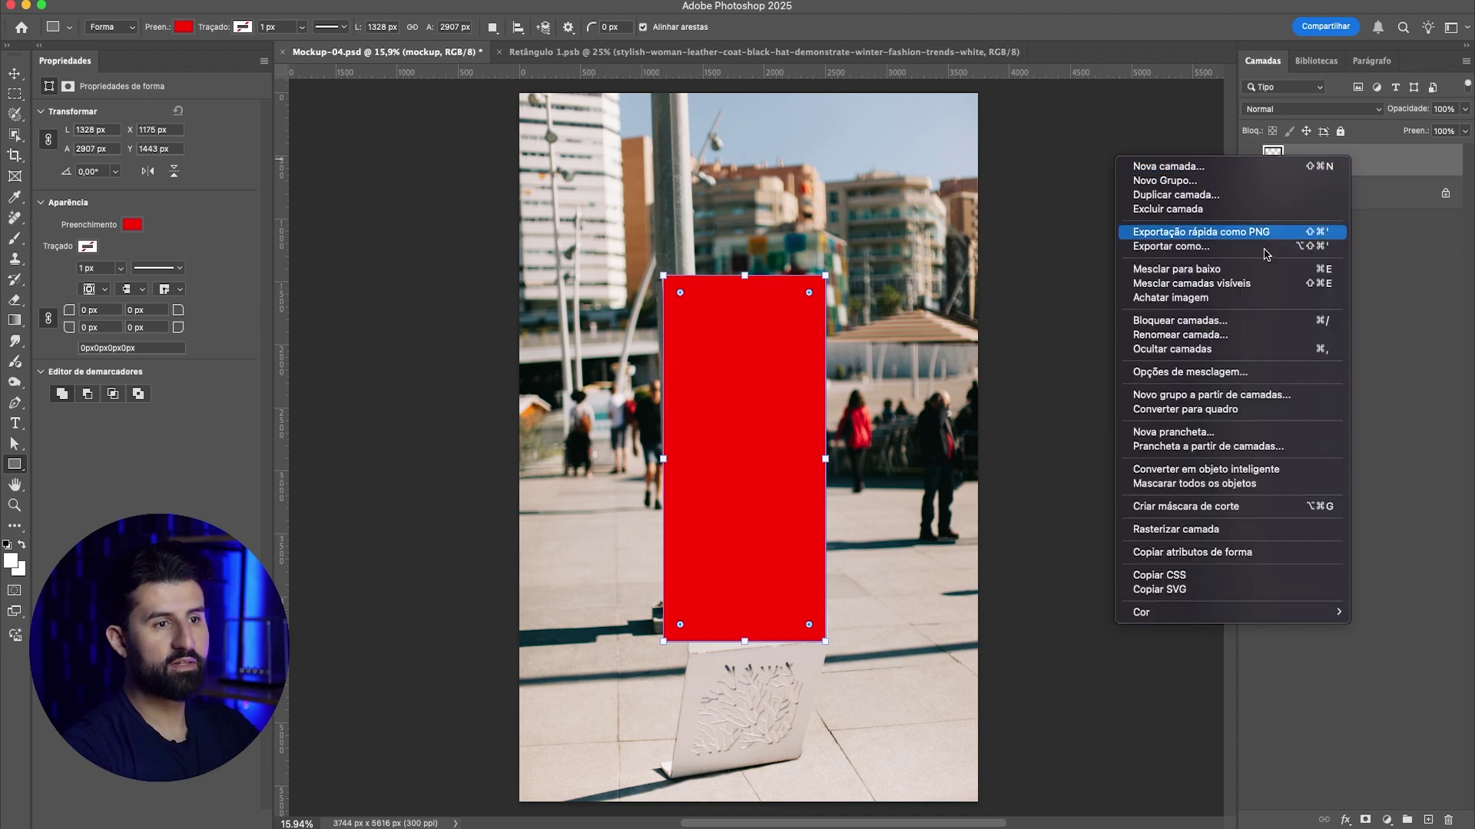
{"action": "left_click", "coordinate": [1191, 478]}
{"action": "type", "text": "50"}
{"action": "key", "text": "Return"}
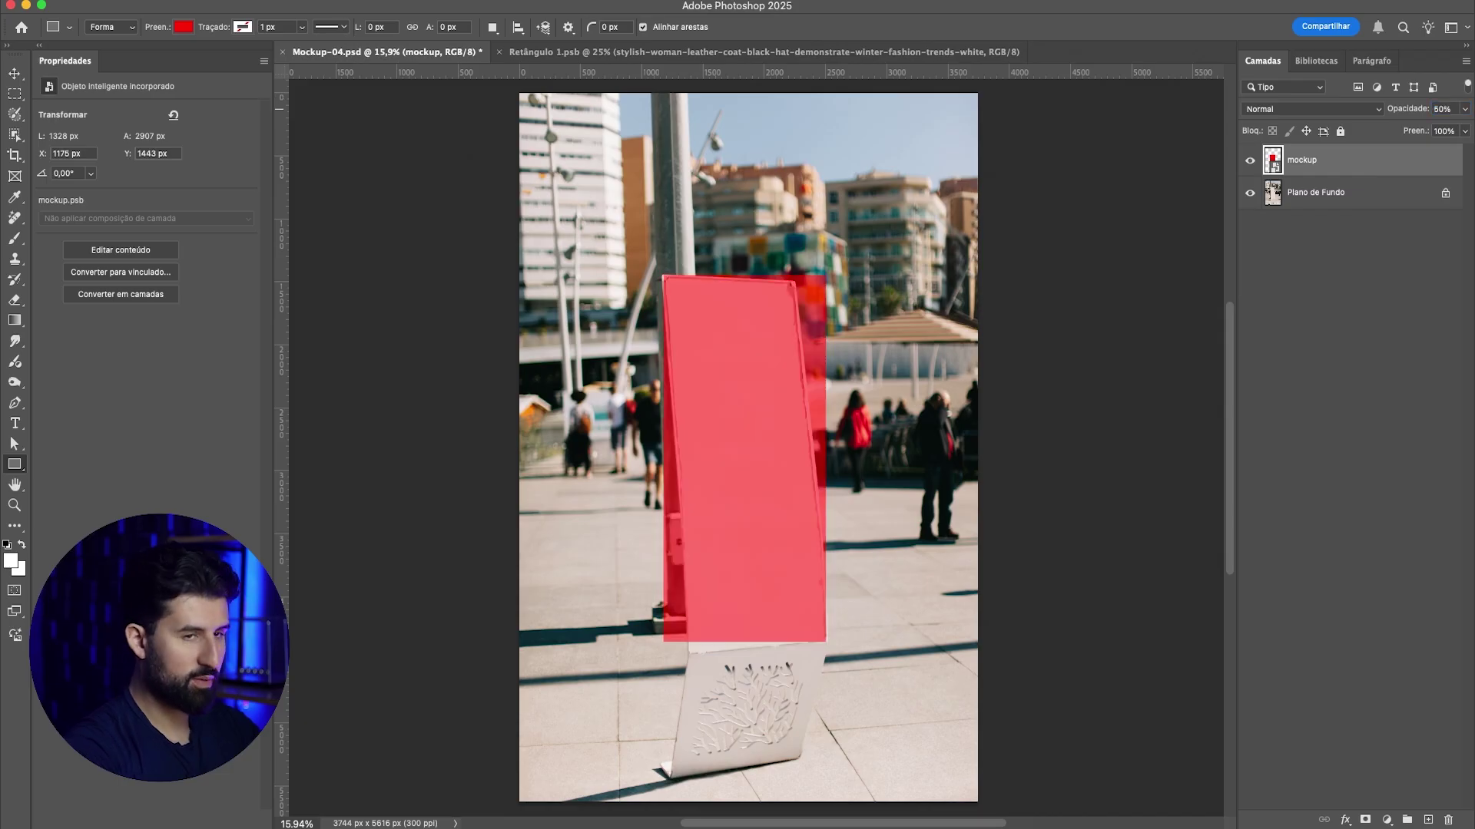
Step: Distort the mockup layer in Free Transform so its upper-right and lower corners meet the sign panel's corners
{"action": "left_click", "coordinate": [14, 75]}
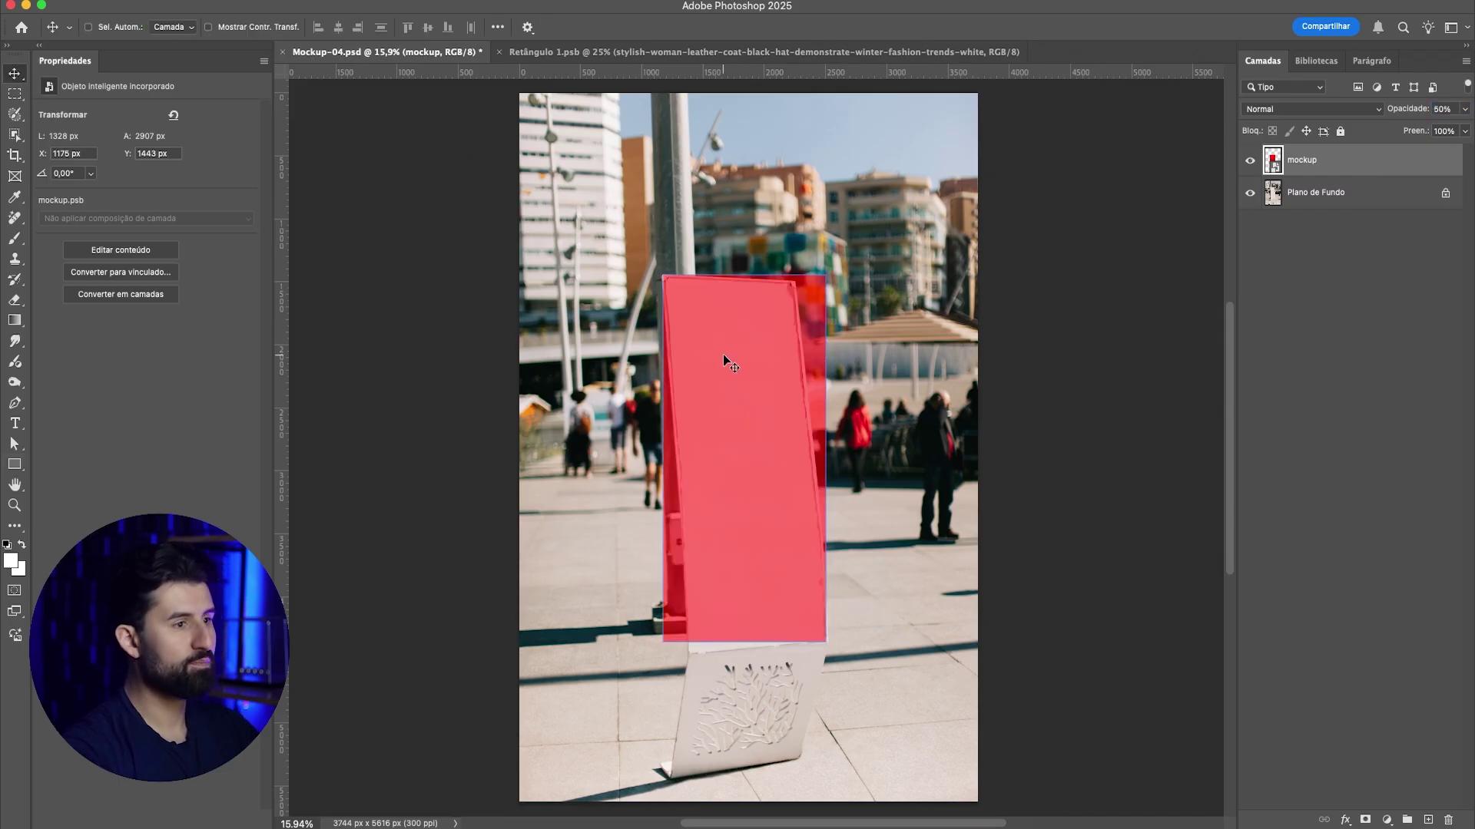
{"action": "scroll", "coordinate": [737, 358], "scroll_direction": "up", "scroll_amount": 1}
{"action": "key", "text": "ctrl+t"}
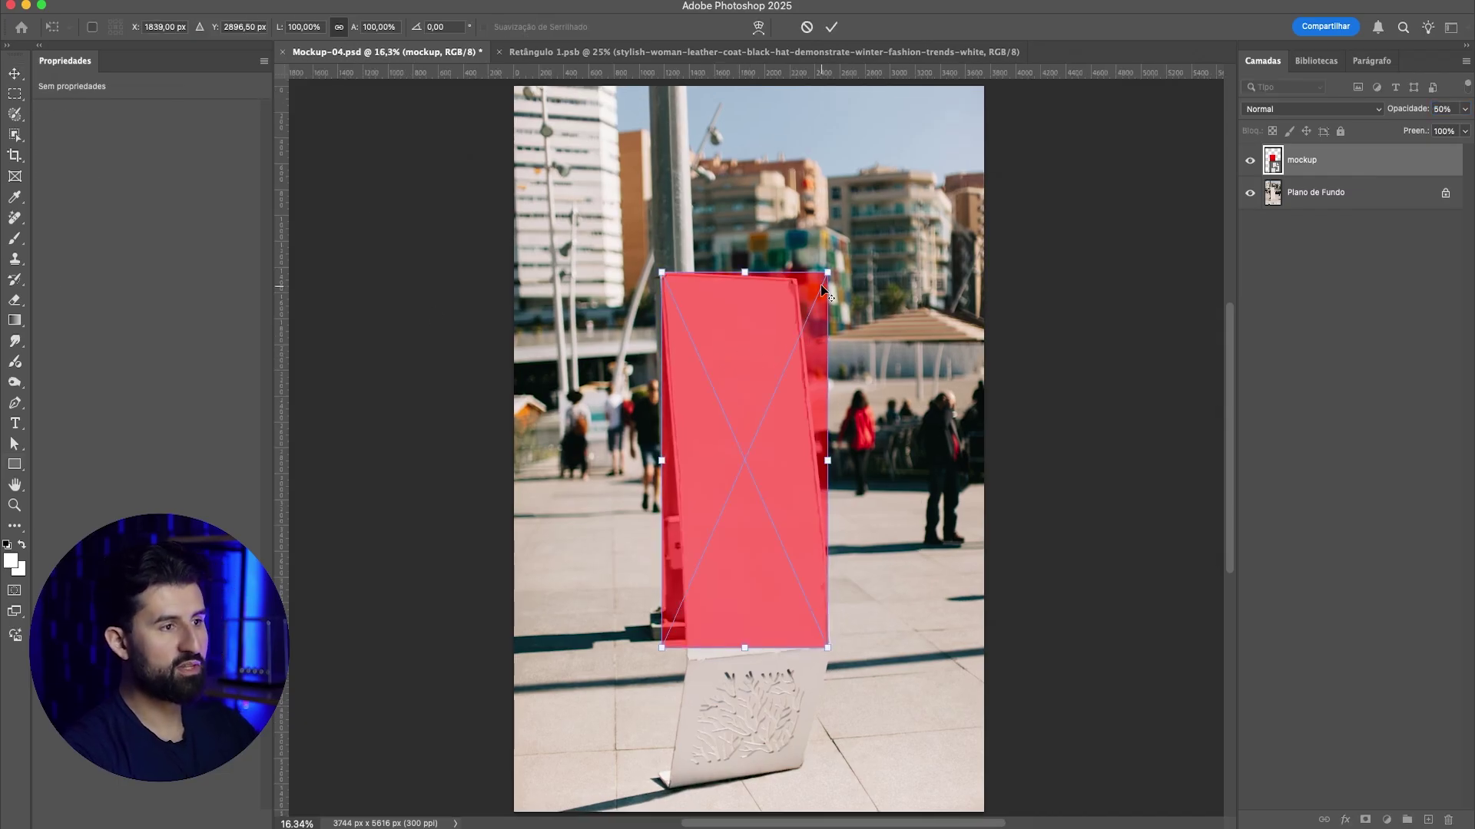
{"action": "scroll", "coordinate": [820, 286], "scroll_direction": "up", "scroll_amount": 5}
{"action": "left_click_drag", "start_coordinate": [851, 294], "coordinate": [730, 319]}
{"action": "scroll", "coordinate": [851, 297], "scroll_direction": "down", "scroll_amount": 3}
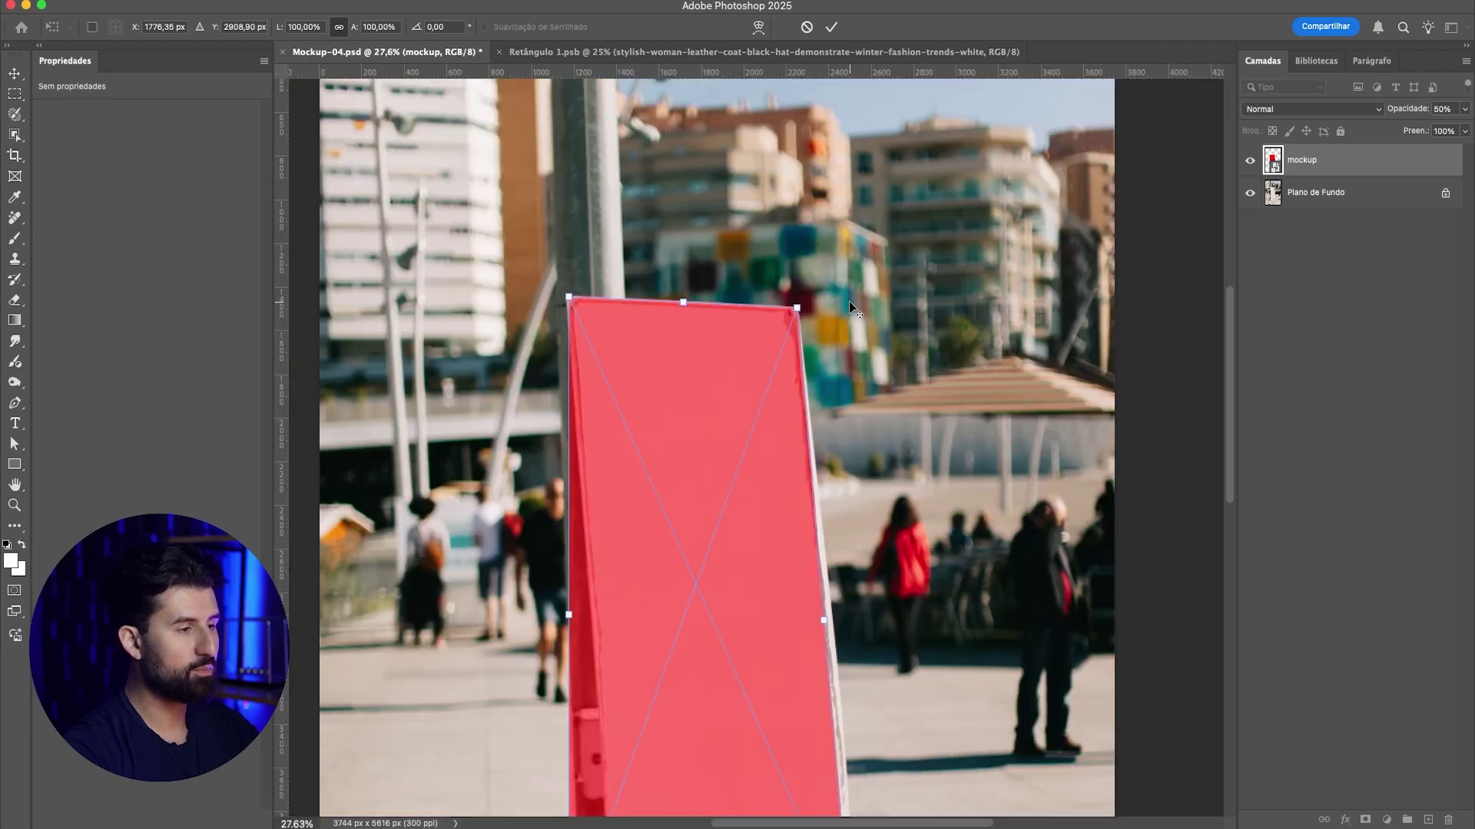
{"action": "scroll", "coordinate": [850, 305], "scroll_direction": "down", "scroll_amount": 3}
{"action": "scroll", "coordinate": [788, 619], "scroll_direction": "up", "scroll_amount": 3}
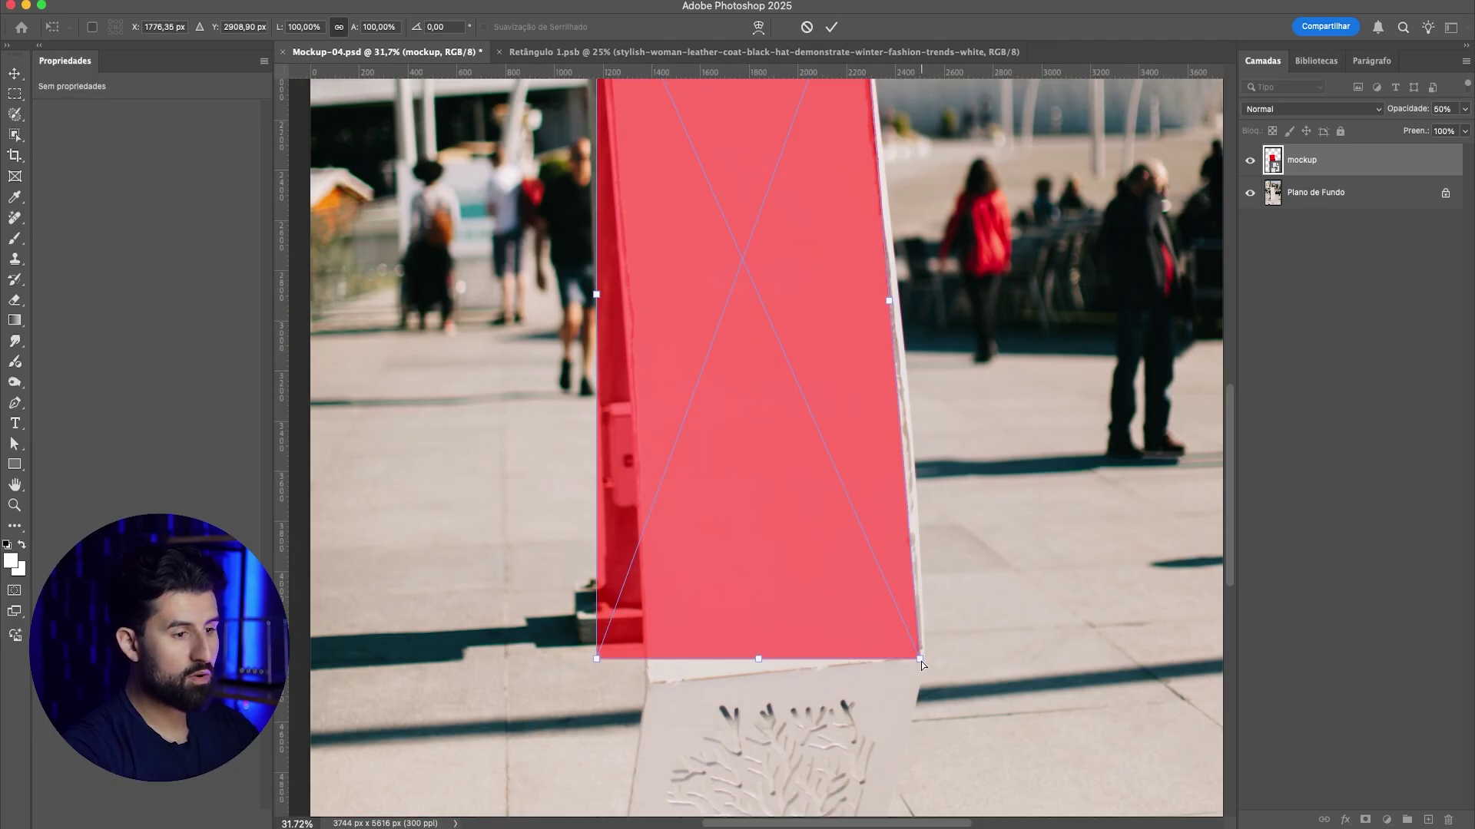
{"action": "left_click_drag", "start_coordinate": [922, 659], "coordinate": [923, 657]}
{"action": "left_click_drag", "start_coordinate": [597, 657], "coordinate": [643, 682]}
{"action": "scroll", "coordinate": [647, 679], "scroll_direction": "up", "scroll_amount": 5}
{"action": "scroll", "coordinate": [642, 682], "scroll_direction": "down", "scroll_amount": 6}
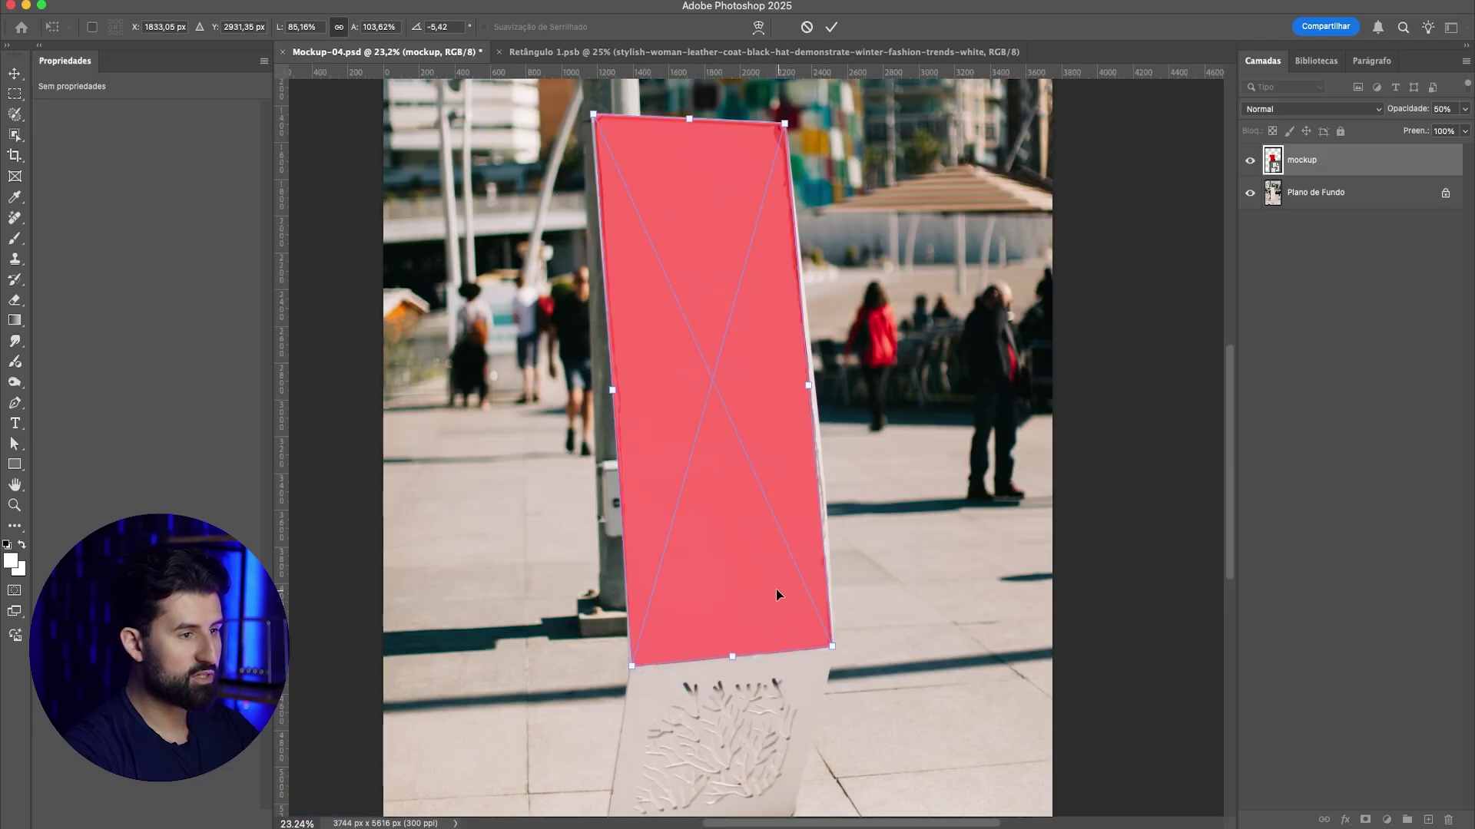
Step: Refine the corner placement, bringing the mockup's two upper corners just inside the sign's light border
{"action": "scroll", "coordinate": [799, 381], "scroll_direction": "up", "scroll_amount": 6}
{"action": "left_click_drag", "start_coordinate": [799, 378], "coordinate": [800, 379]}
{"action": "scroll", "coordinate": [806, 530], "scroll_direction": "down", "scroll_amount": 5}
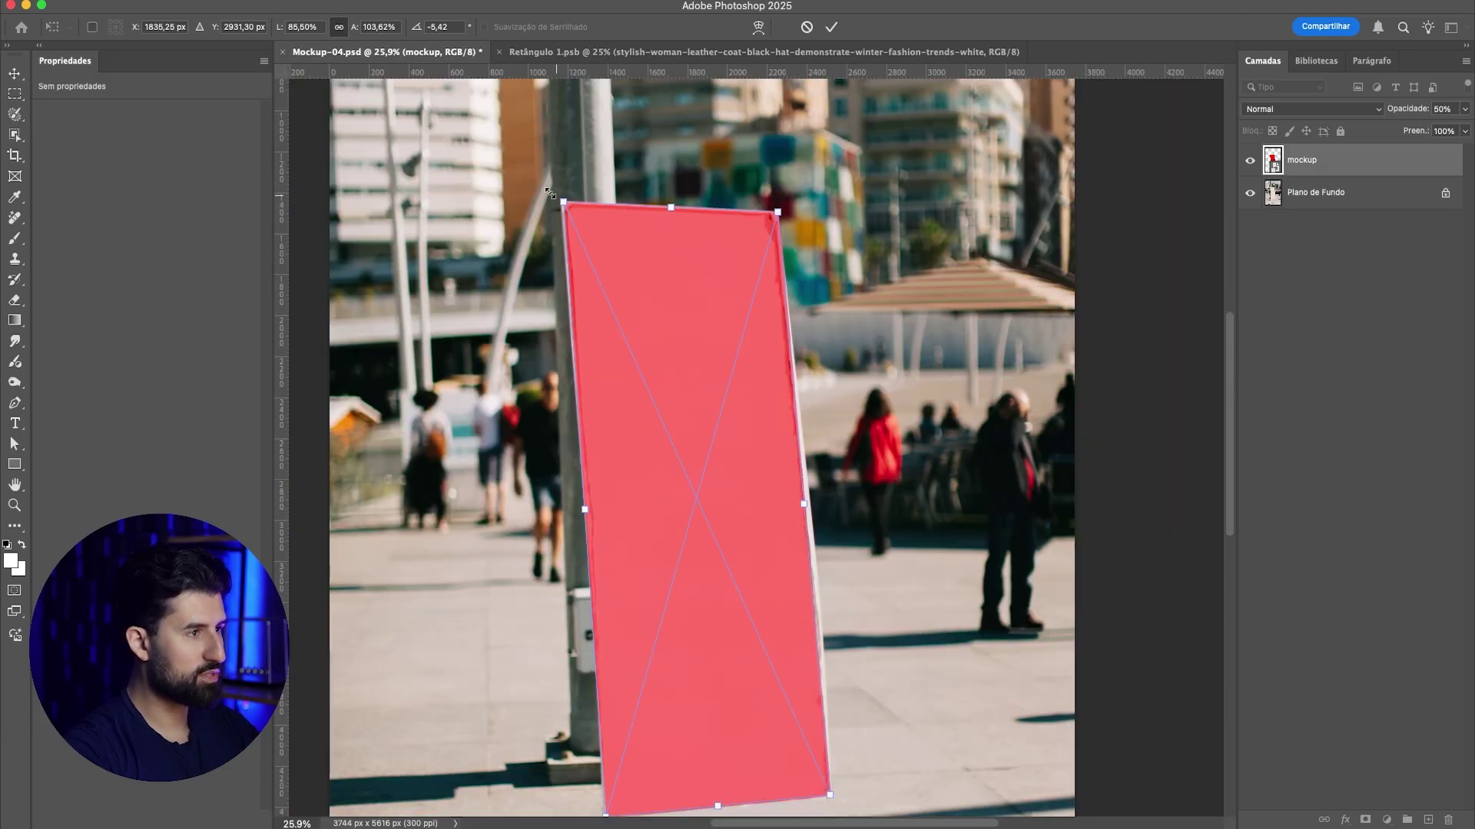
{"action": "scroll", "coordinate": [550, 192], "scroll_direction": "up", "scroll_amount": 5}
{"action": "left_click_drag", "start_coordinate": [592, 224], "coordinate": [598, 240]}
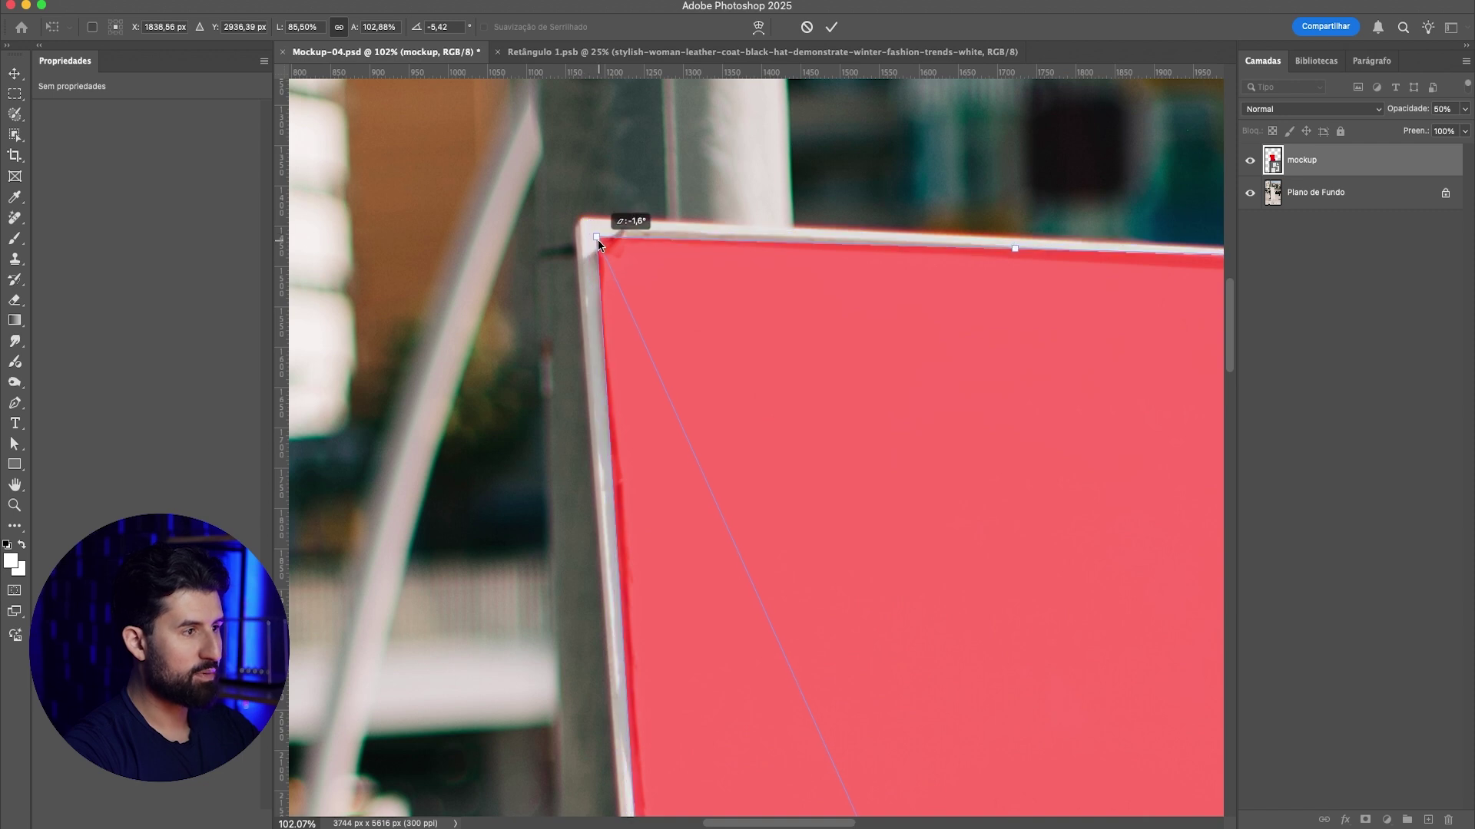
{"action": "scroll", "coordinate": [578, 232], "scroll_direction": "down", "scroll_amount": 2}
{"action": "scroll", "coordinate": [982, 244], "scroll_direction": "up", "scroll_amount": 2}
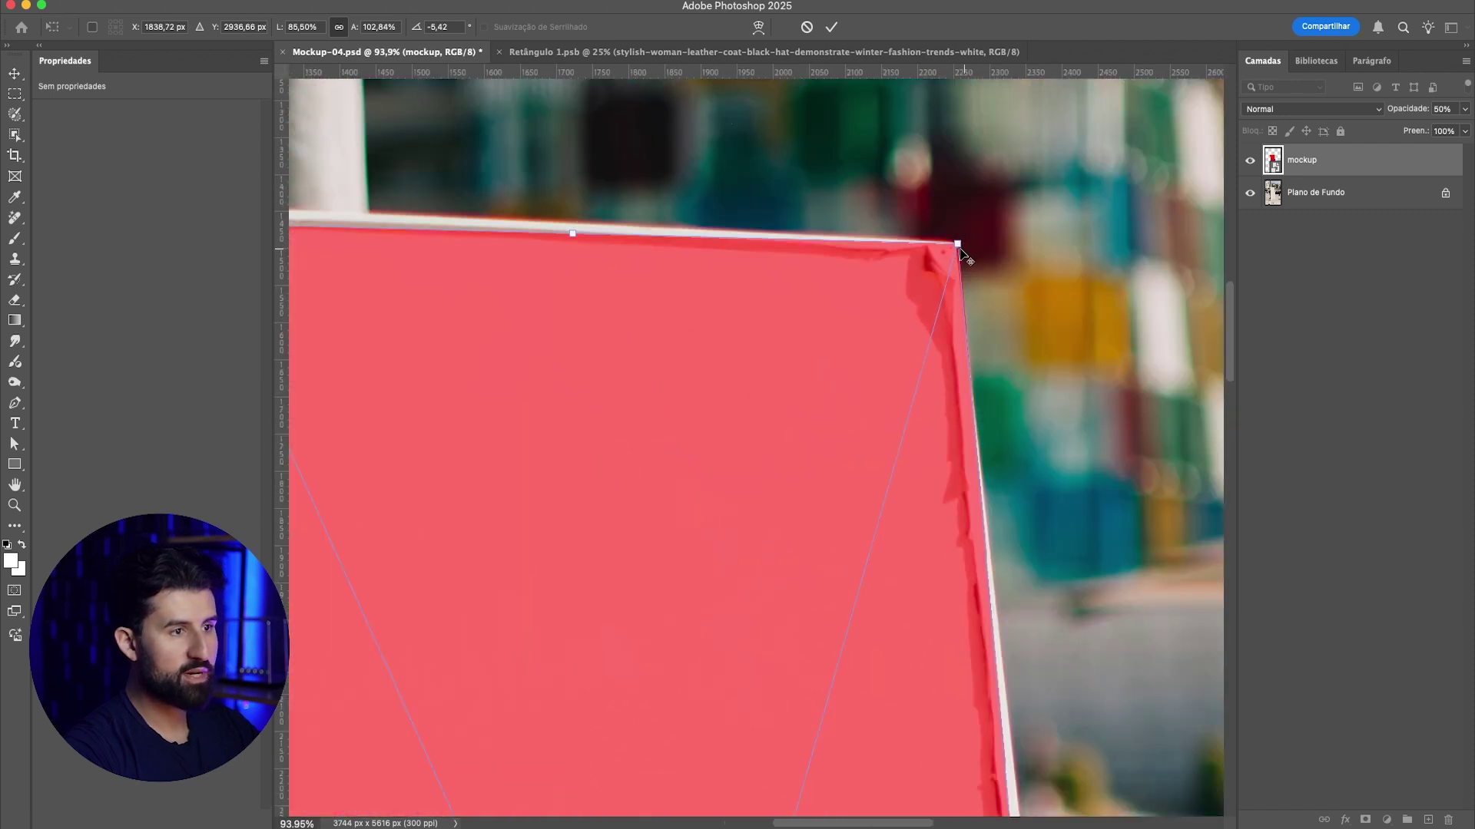
{"action": "left_click_drag", "start_coordinate": [959, 245], "coordinate": [943, 257]}
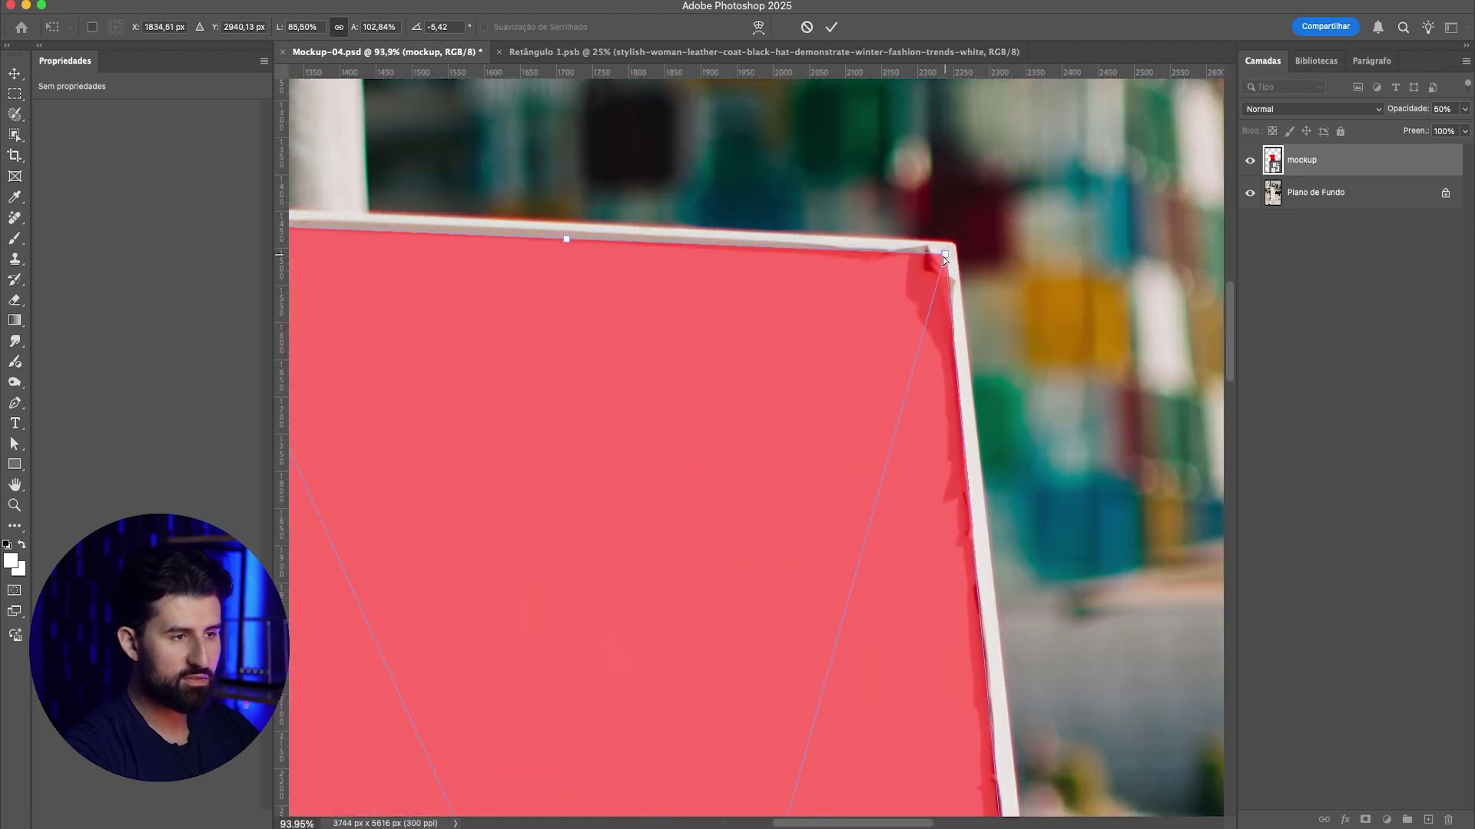
Step: Fine-tune the mockup's right edge and lower-right corner against the sign's border and apply the transform
{"action": "scroll", "coordinate": [942, 257], "scroll_direction": "down", "scroll_amount": 3}
{"action": "scroll", "coordinate": [909, 395], "scroll_direction": "up", "scroll_amount": 2}
{"action": "scroll", "coordinate": [927, 331], "scroll_direction": "up", "scroll_amount": 2}
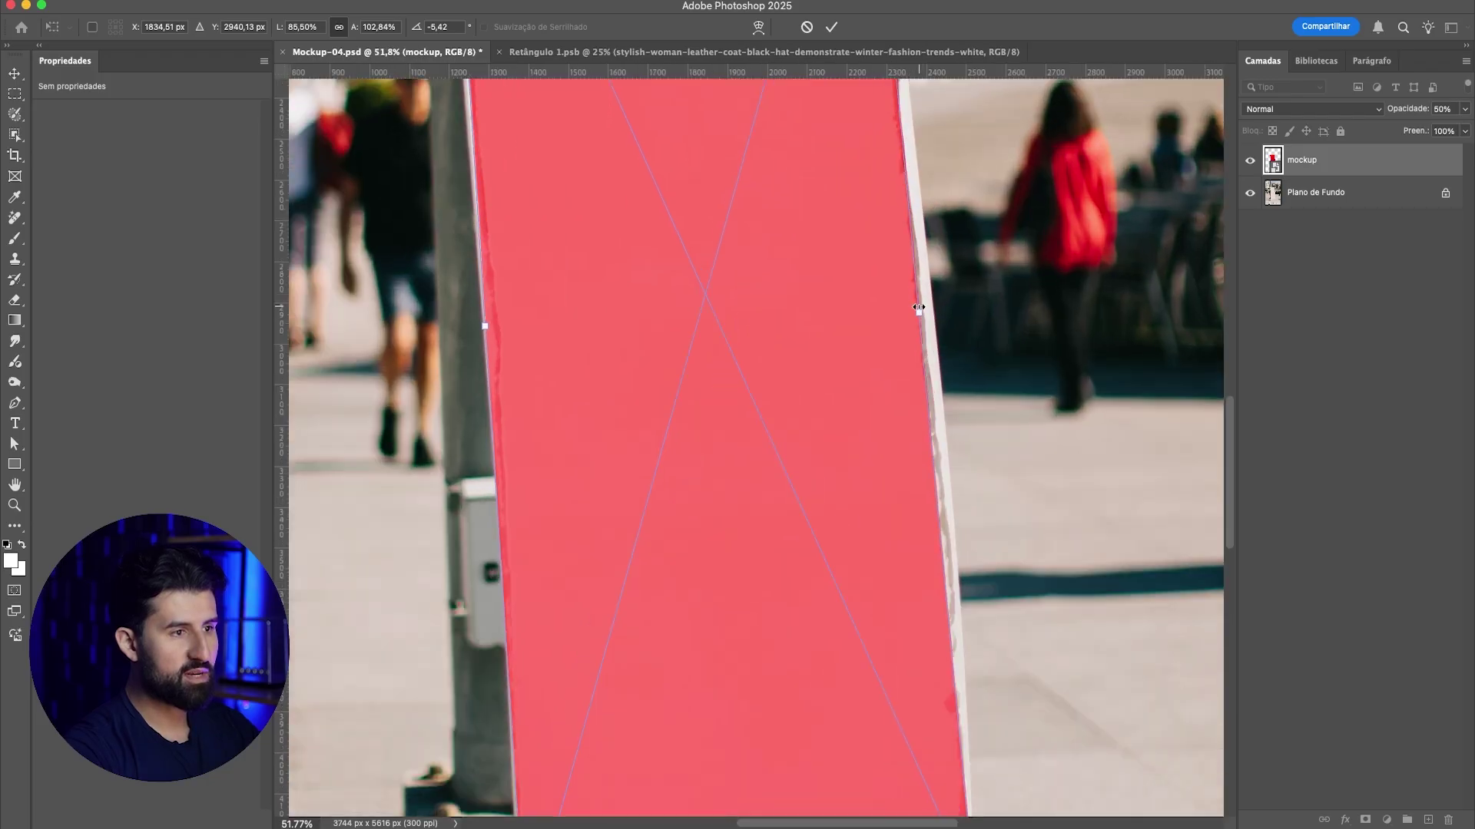
{"action": "left_click_drag", "start_coordinate": [920, 312], "coordinate": [919, 315]}
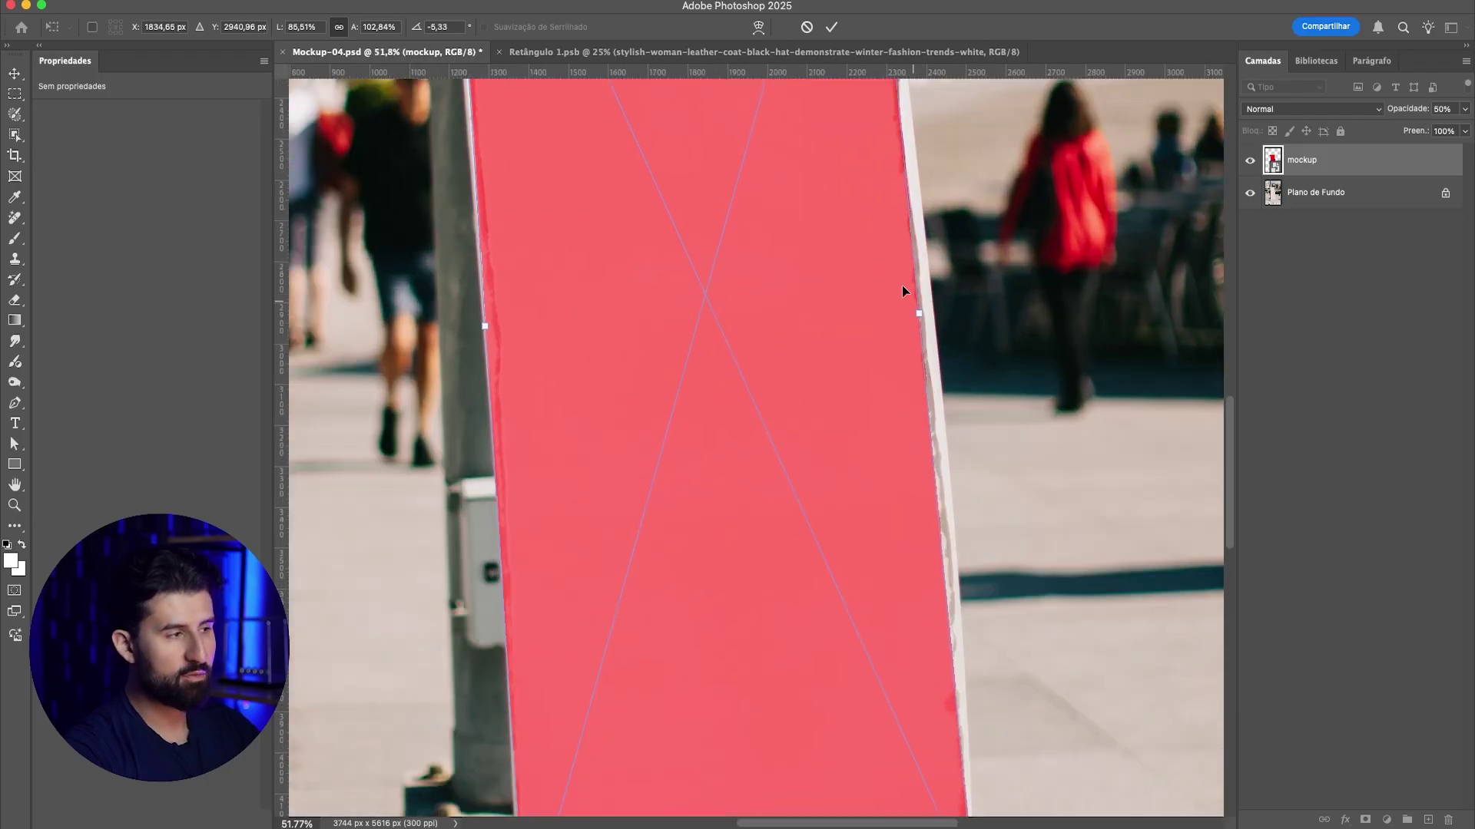
{"action": "scroll", "coordinate": [902, 290], "scroll_direction": "down", "scroll_amount": 2}
{"action": "scroll", "coordinate": [919, 593], "scroll_direction": "up", "scroll_amount": 4}
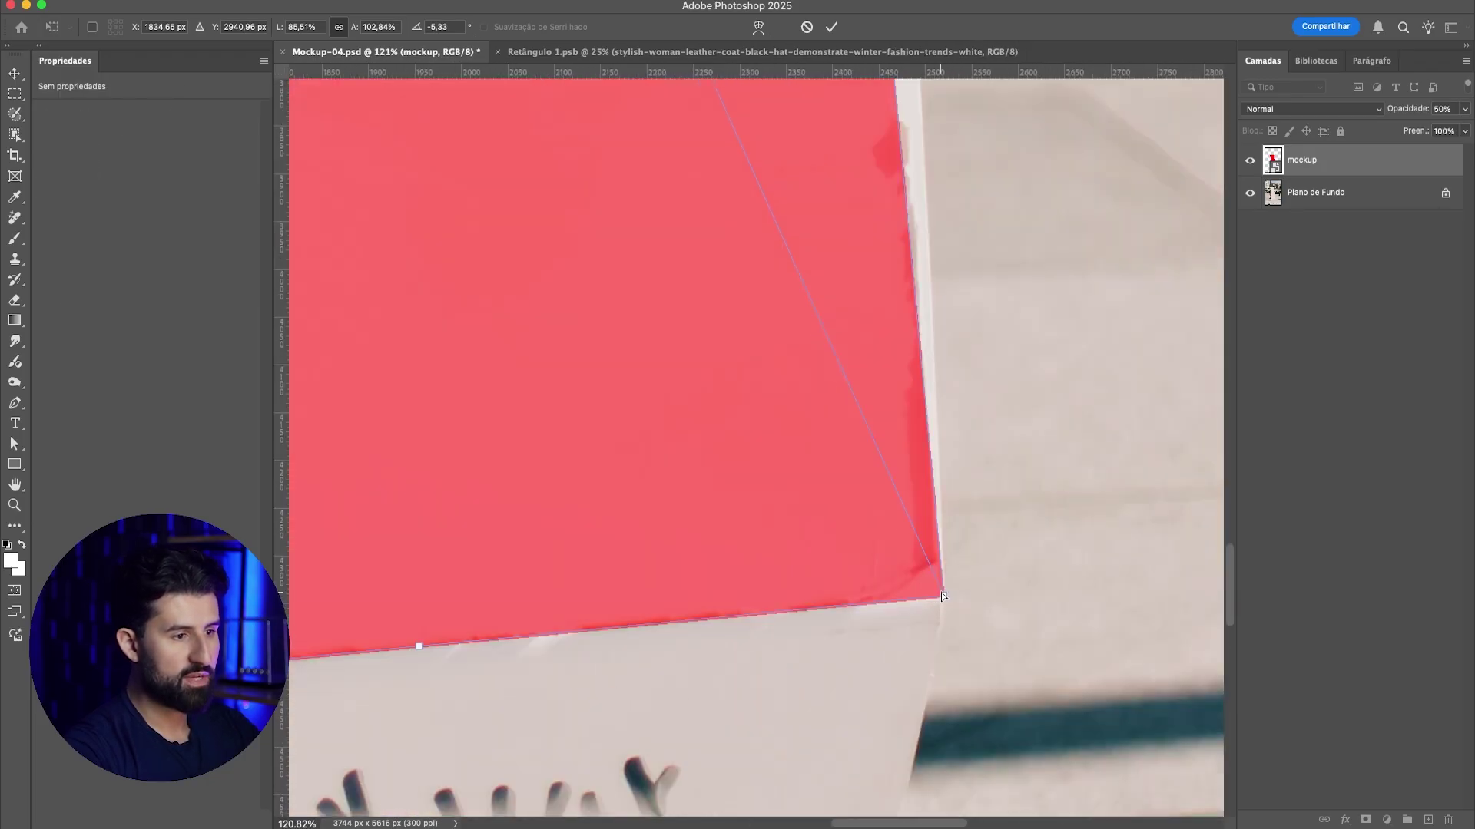
{"action": "left_click_drag", "start_coordinate": [941, 595], "coordinate": [937, 593]}
{"action": "scroll", "coordinate": [890, 623], "scroll_direction": "down", "scroll_amount": 5}
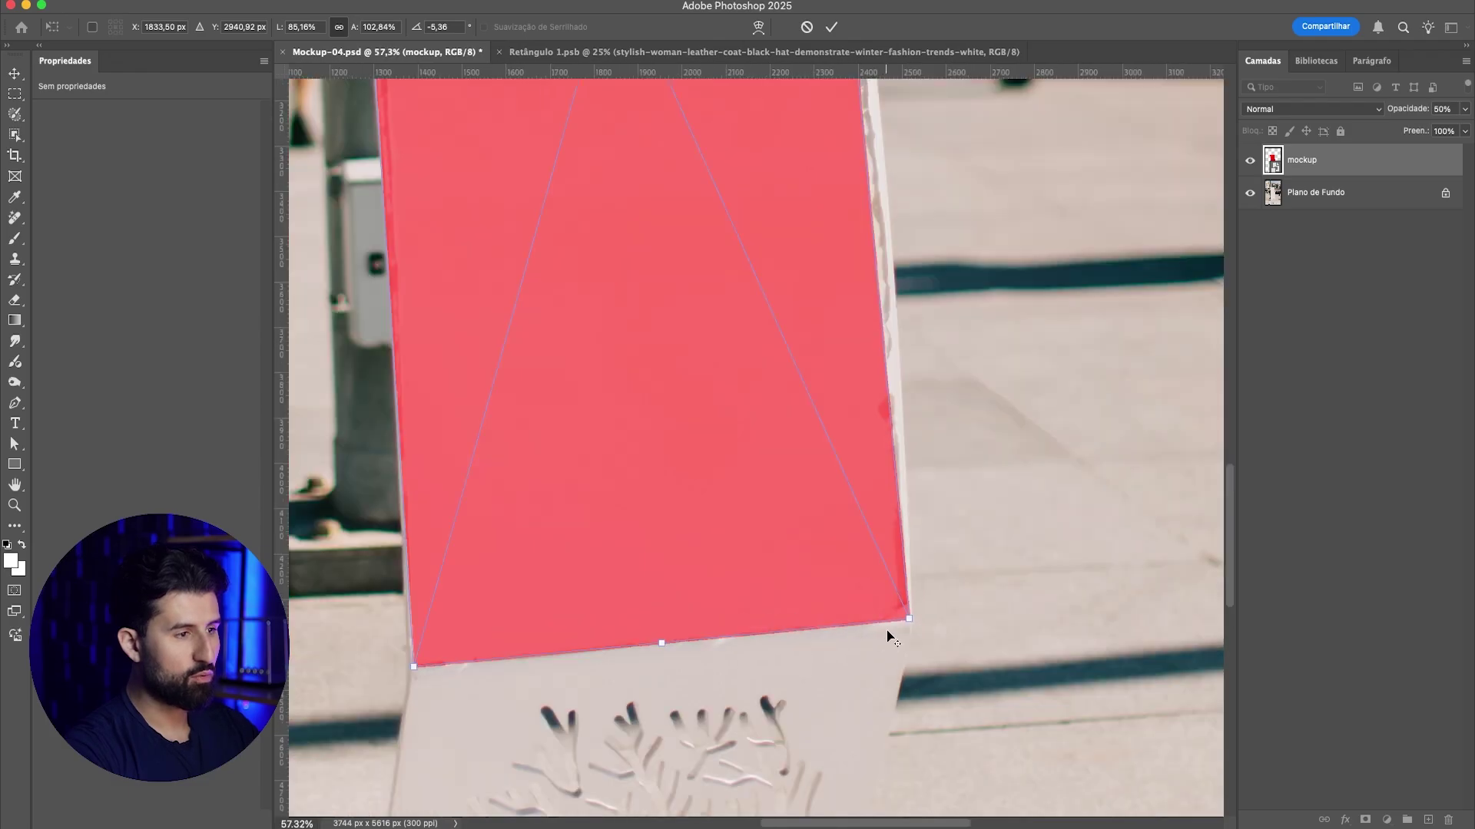
{"action": "key", "text": "Return"}
{"action": "scroll", "coordinate": [907, 531], "scroll_direction": "up", "scroll_amount": 1}
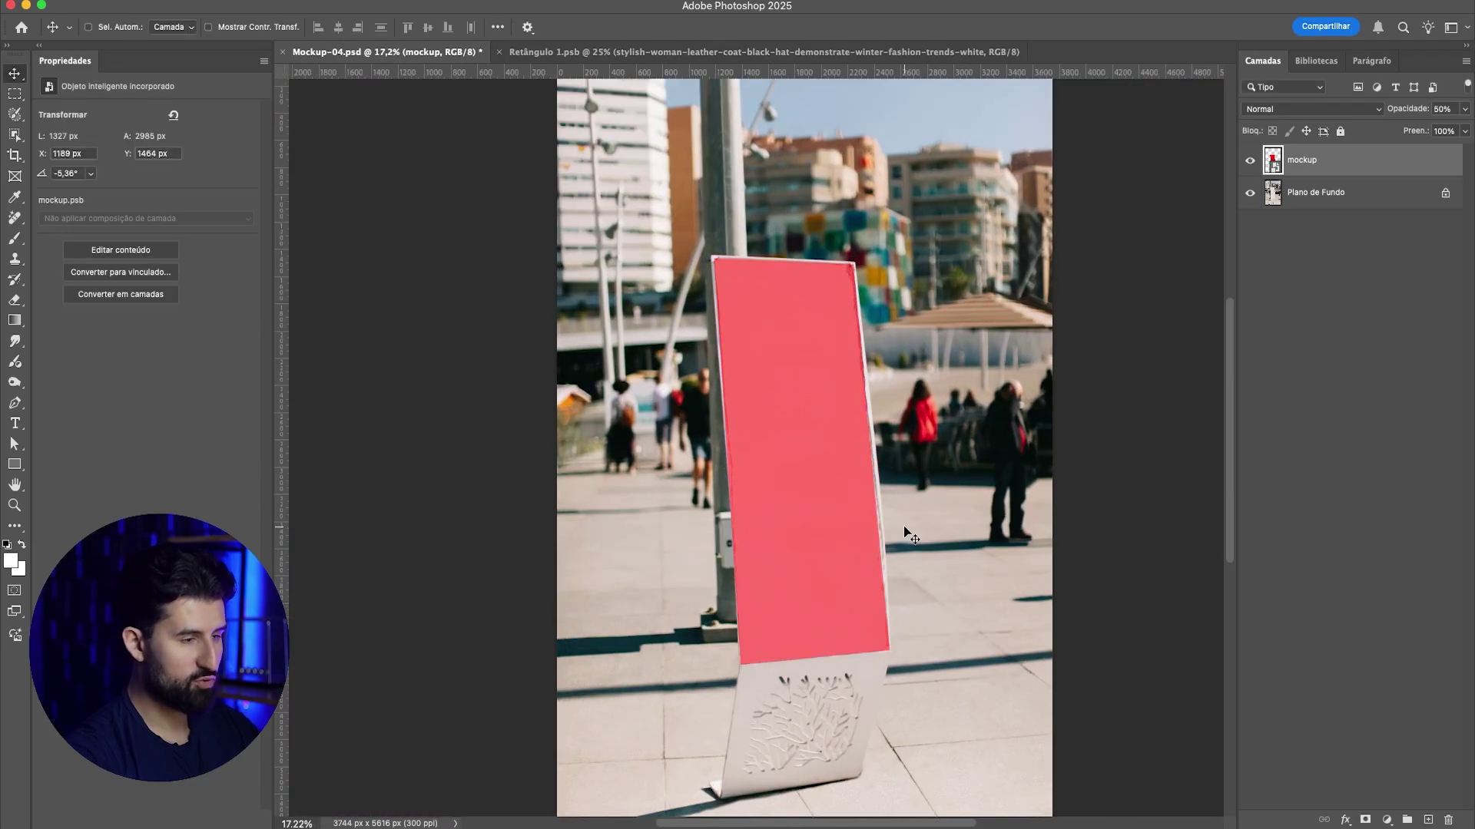
{"action": "scroll", "coordinate": [865, 551], "scroll_direction": "up", "scroll_amount": 6}
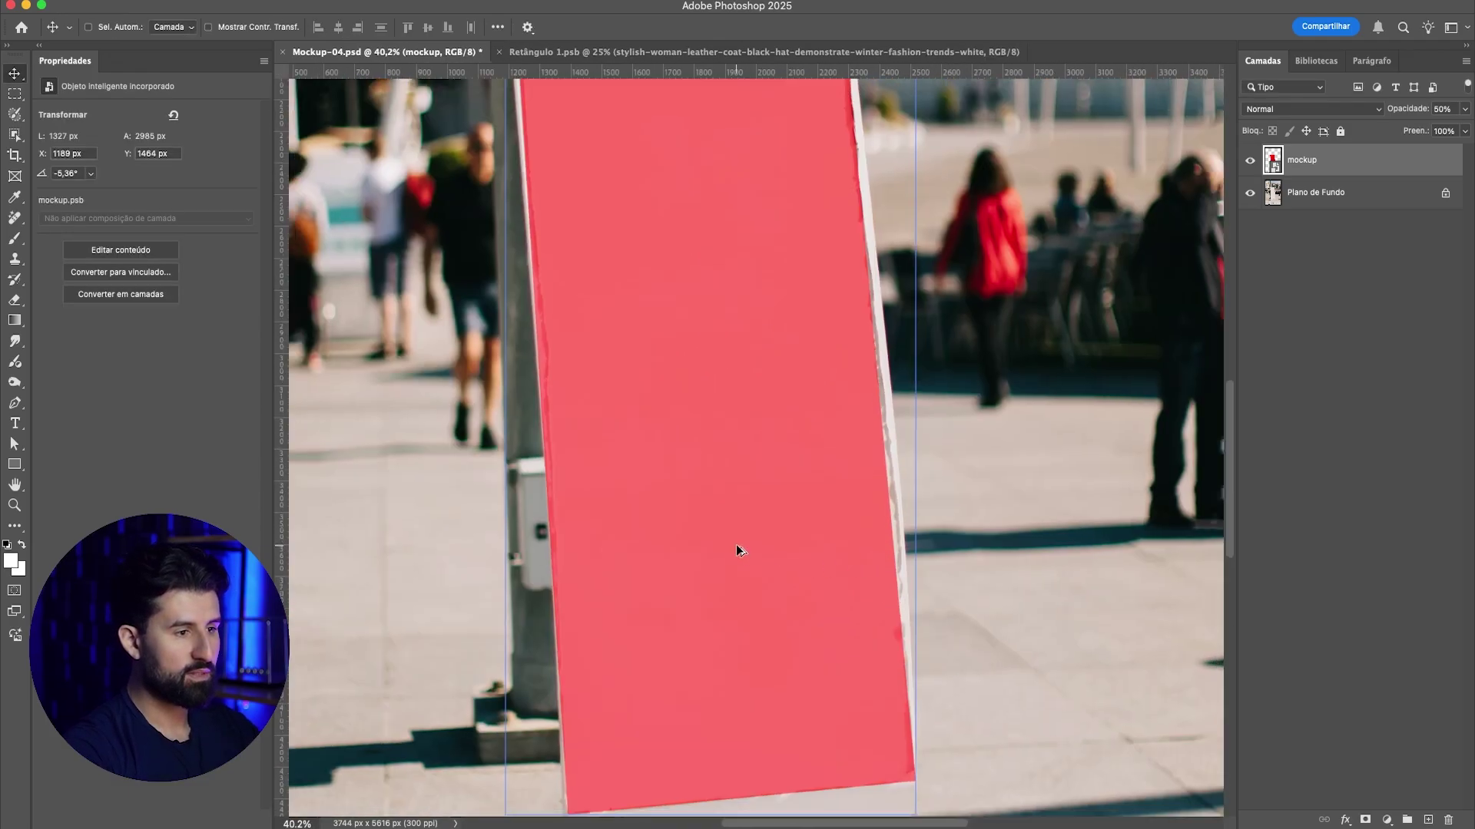
{"action": "scroll", "coordinate": [745, 499], "scroll_direction": "down", "scroll_amount": 4}
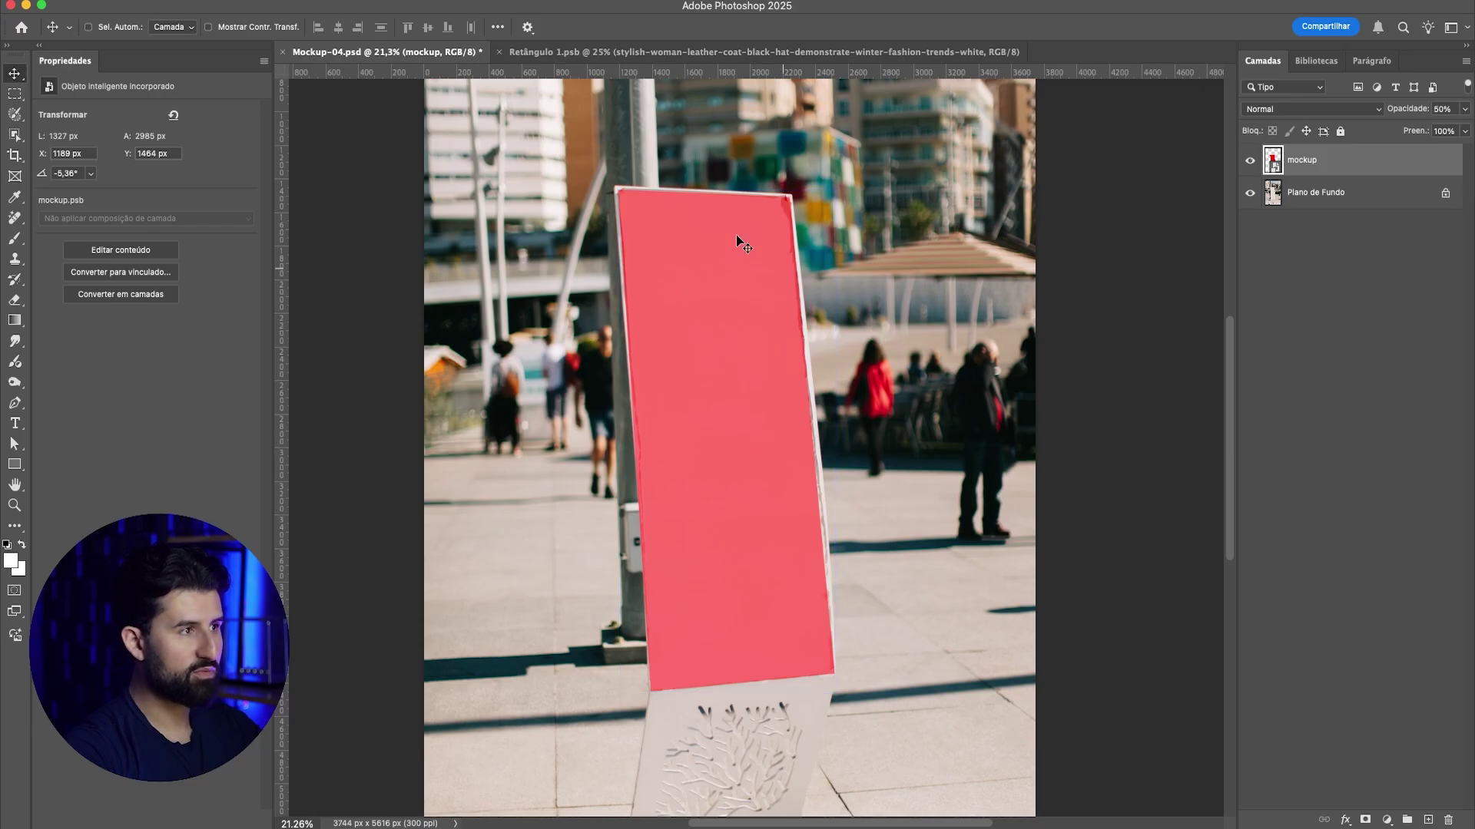
Step: Copy all artwork layers from Retângulo 1.psb and open the mockup layer's smart object in Mockup-04.psd
{"action": "left_click", "coordinate": [735, 52]}
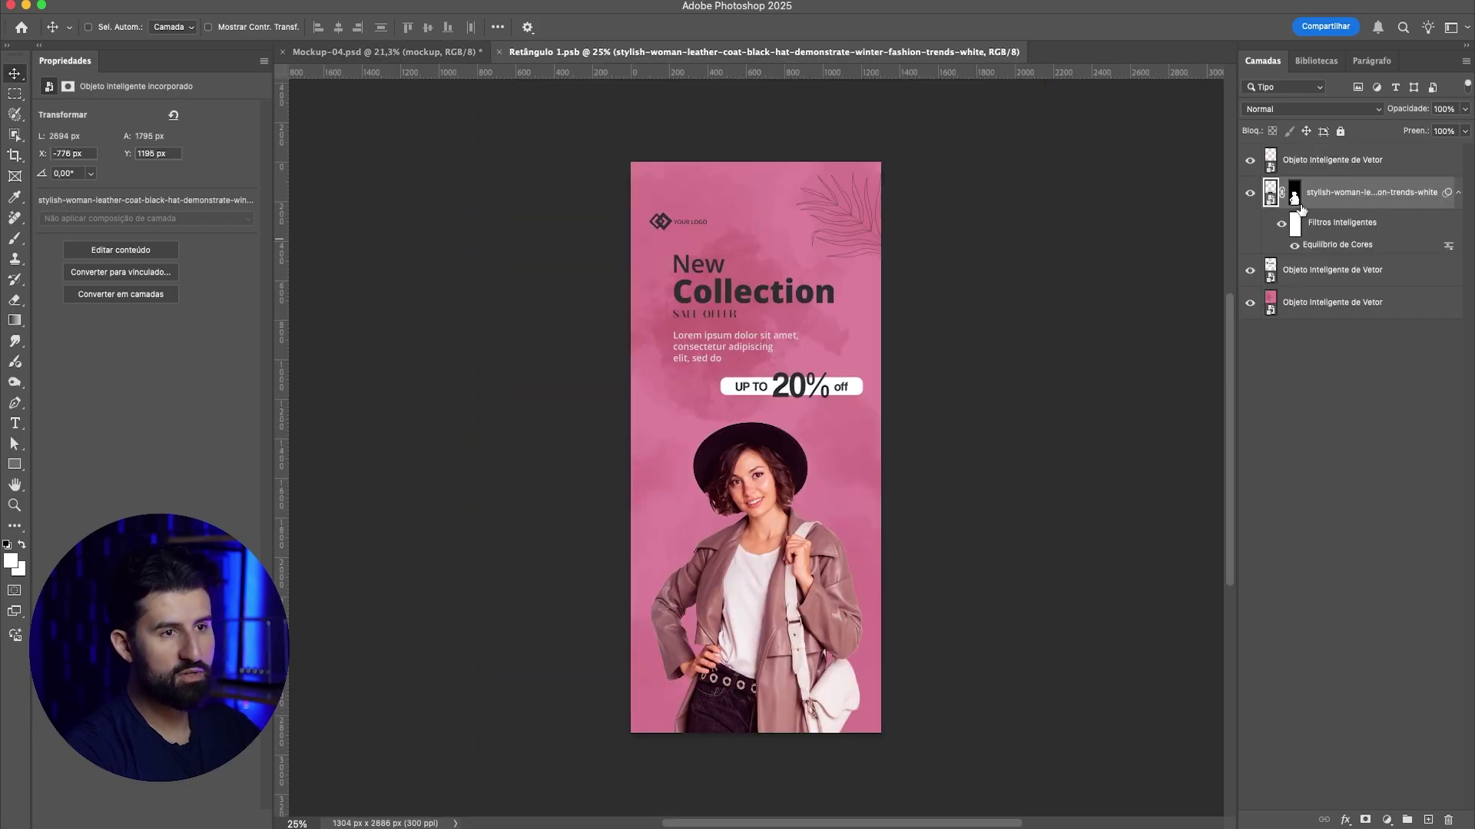
{"action": "left_click", "coordinate": [1320, 300], "text": "shift"}
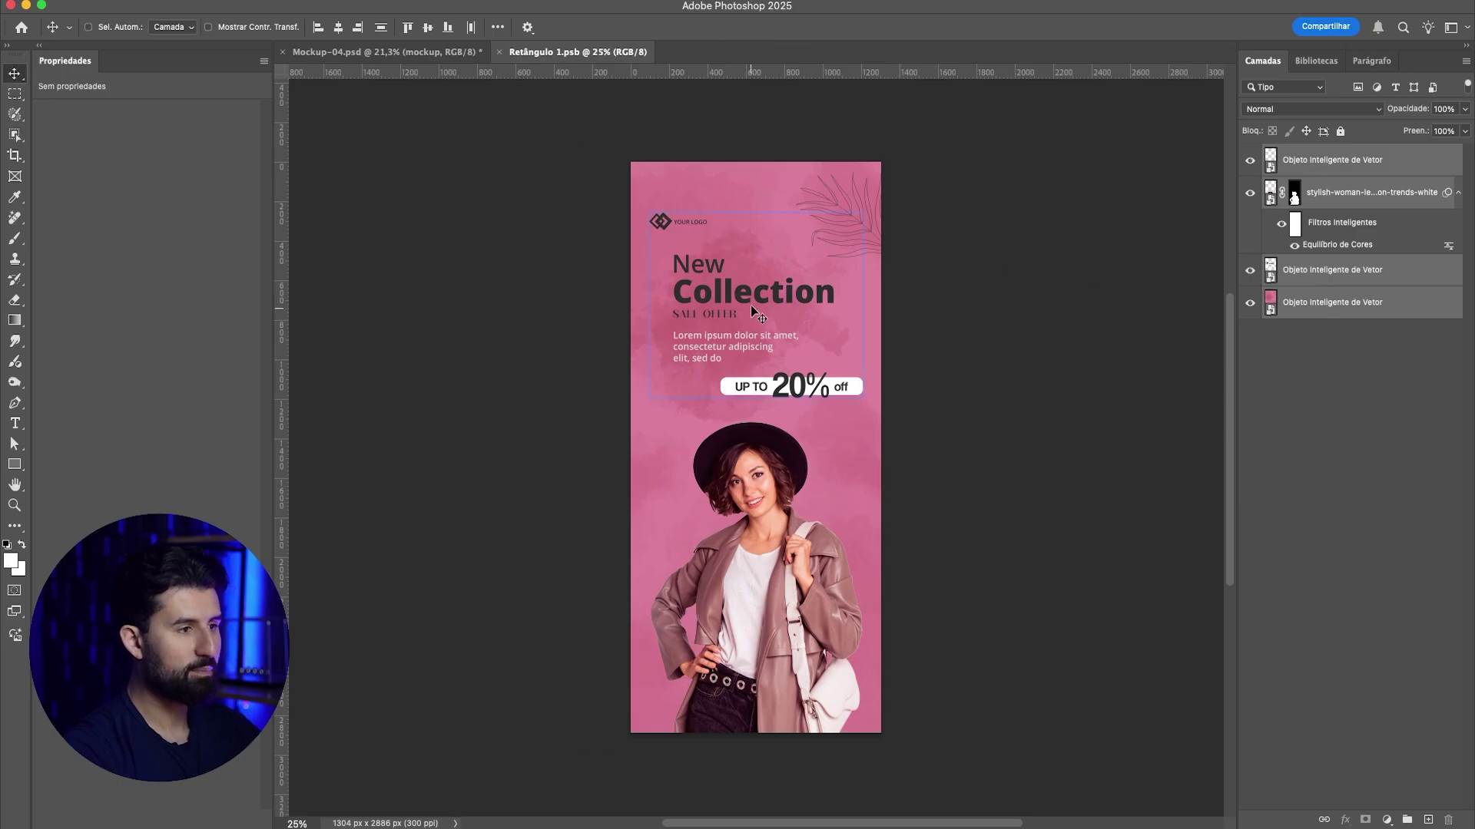
{"action": "left_click", "coordinate": [430, 53]}
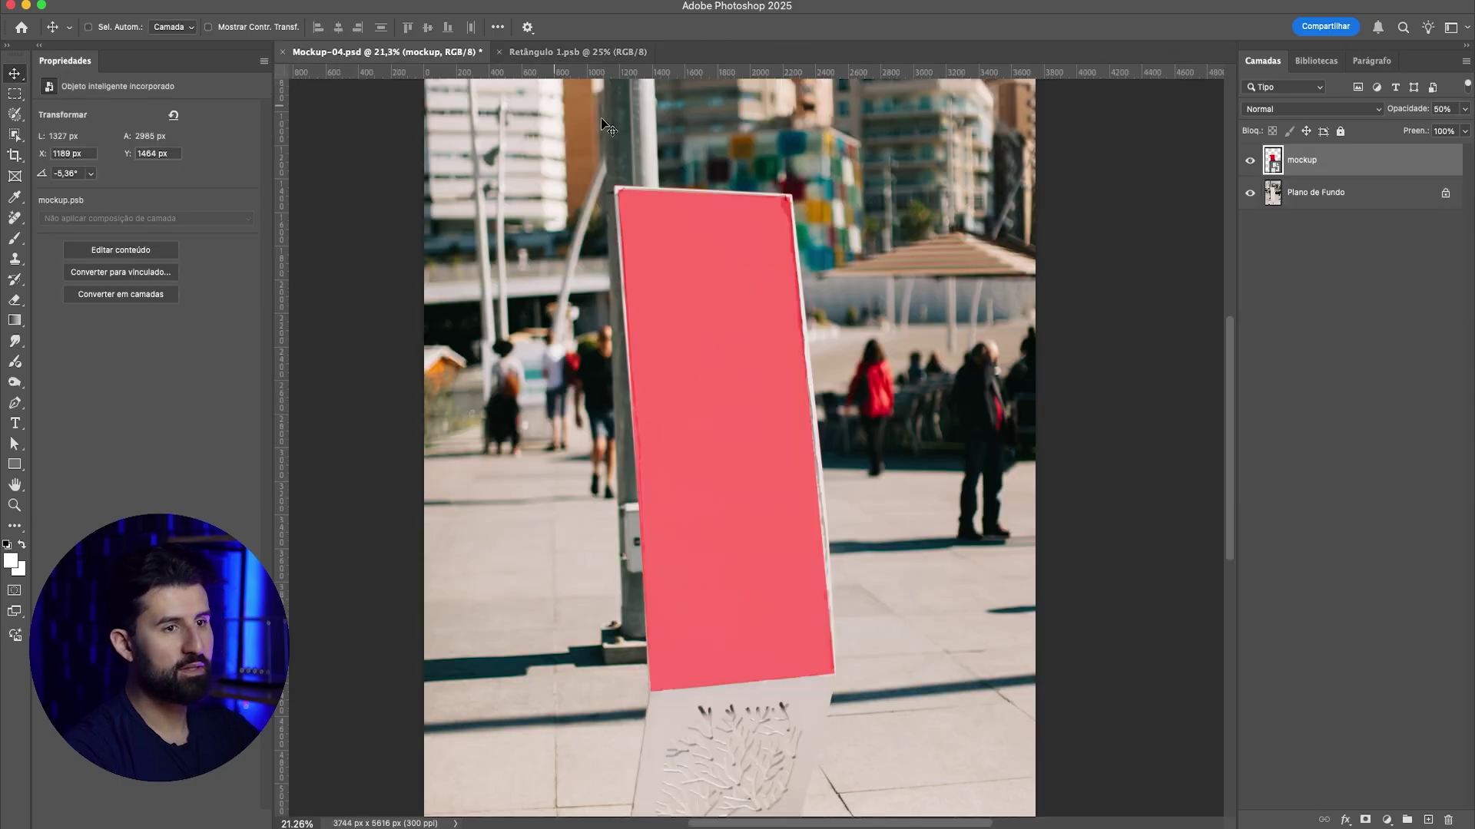
{"action": "double_click", "coordinate": [1272, 160]}
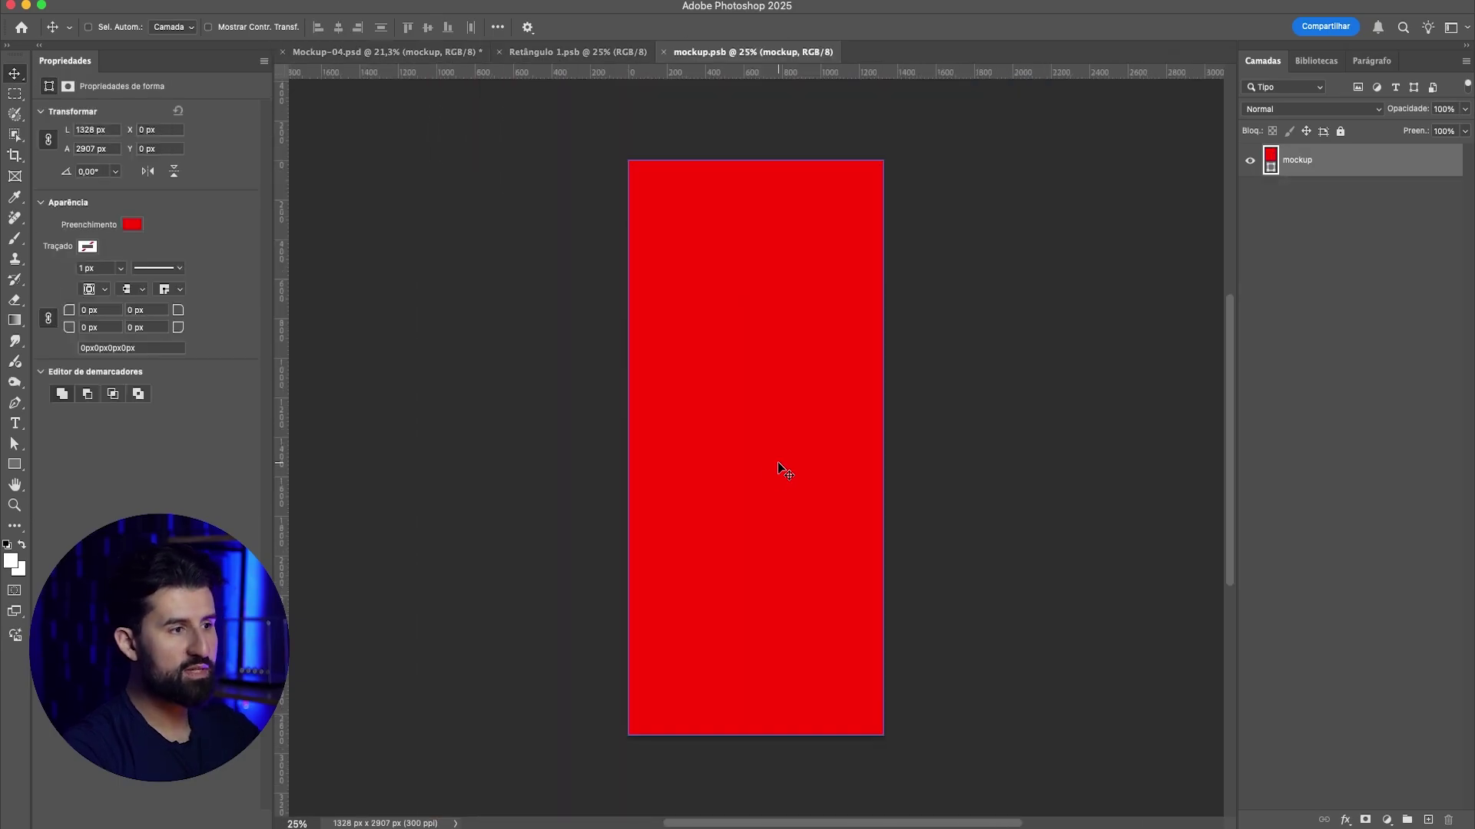
Step: Paste the New Collection artwork into mockup.psb, position it to cover the red canvas, then save and close the file
{"action": "key", "text": "ctrl+v"}
{"action": "key", "text": "ctrl+t"}
{"action": "left_click_drag", "start_coordinate": [840, 559], "coordinate": [795, 549]}
{"action": "key", "text": "Return"}
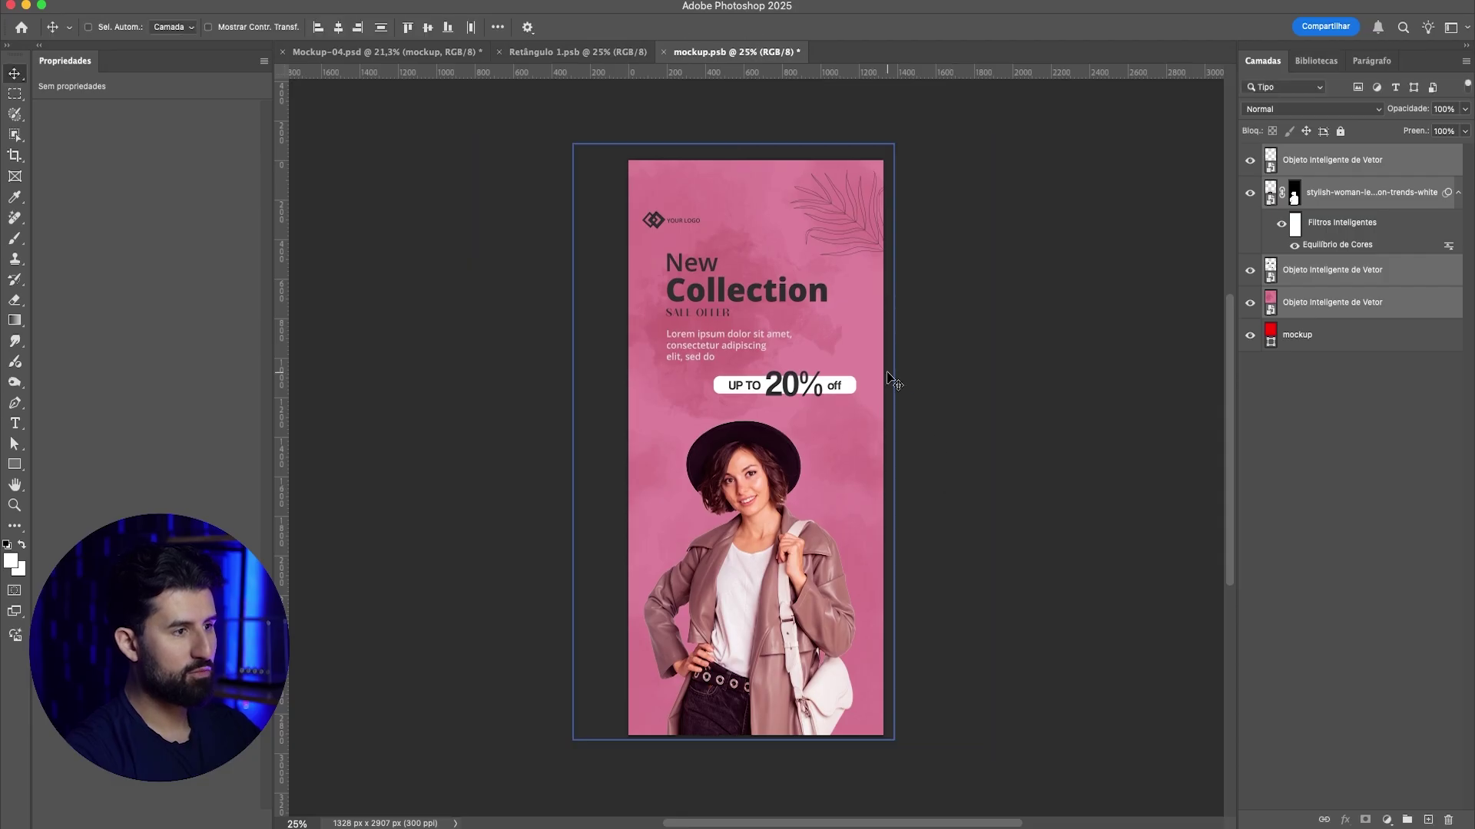
{"action": "key", "text": "super+s"}
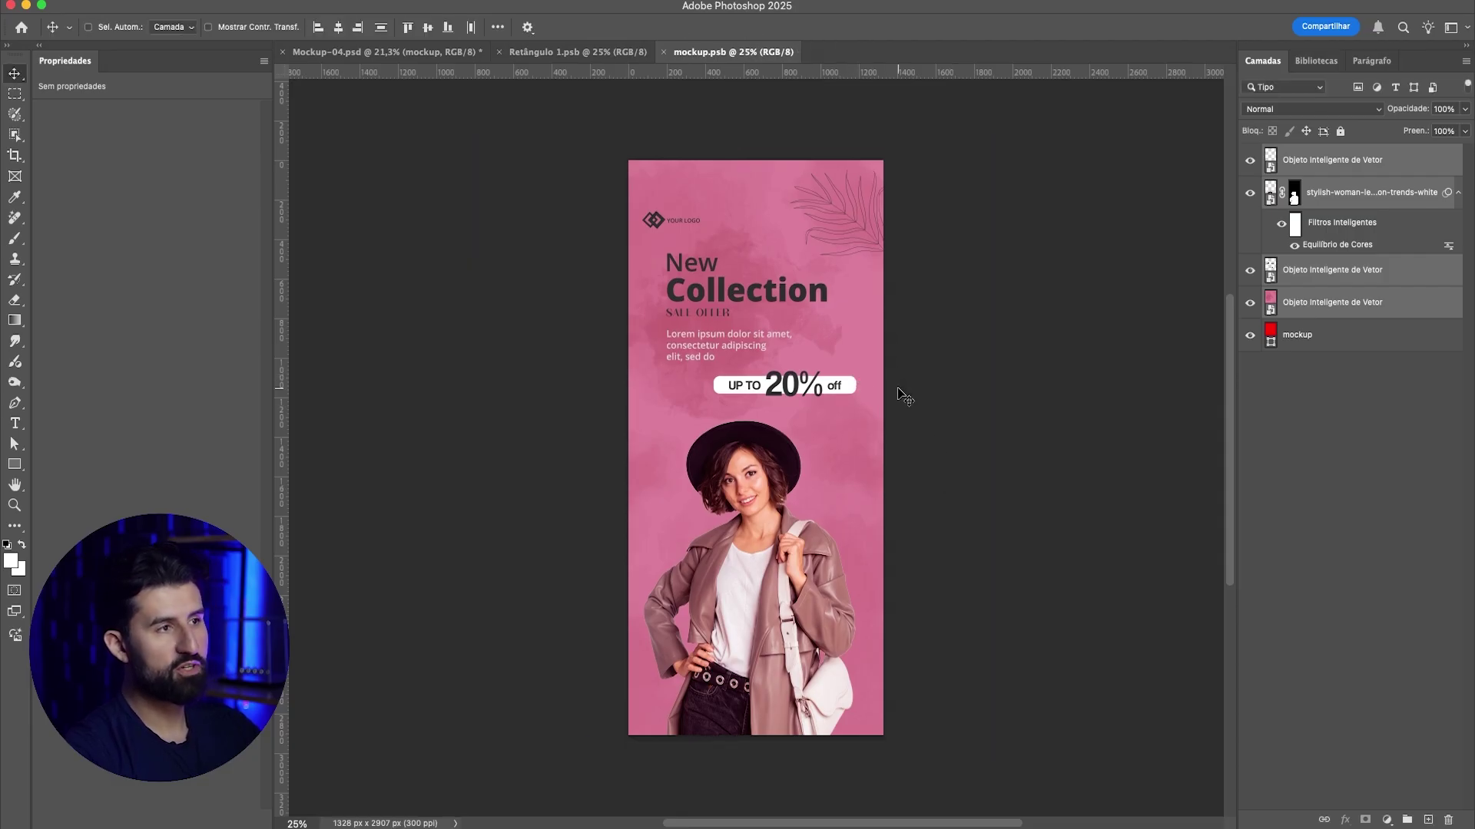
{"action": "key", "text": "super+w"}
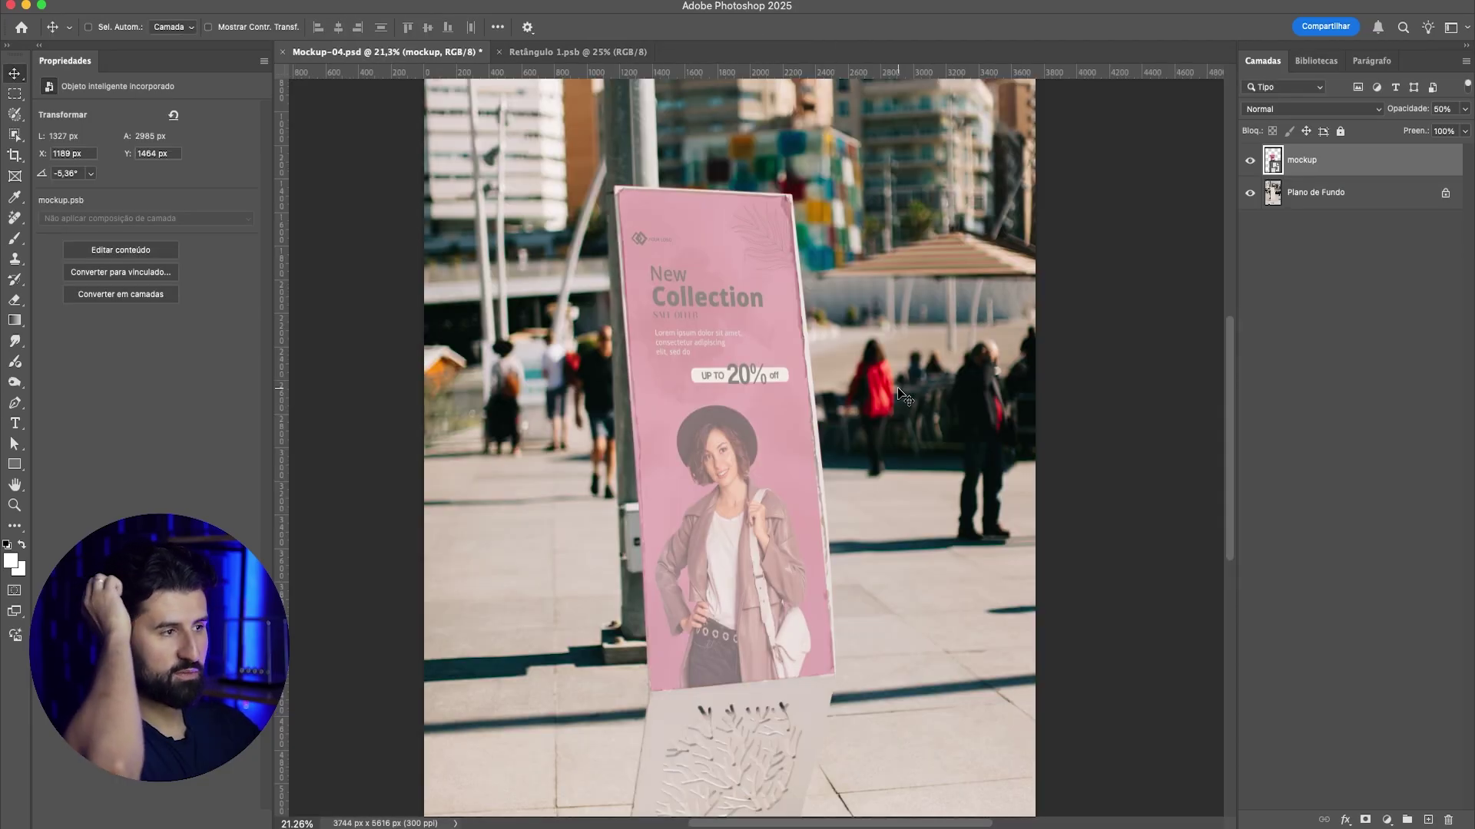
Step: Set the mockup layer's opacity to 100%
{"action": "scroll", "coordinate": [884, 343], "scroll_direction": "down", "scroll_amount": 2}
{"action": "scroll", "coordinate": [735, 407], "scroll_direction": "up", "scroll_amount": 2}
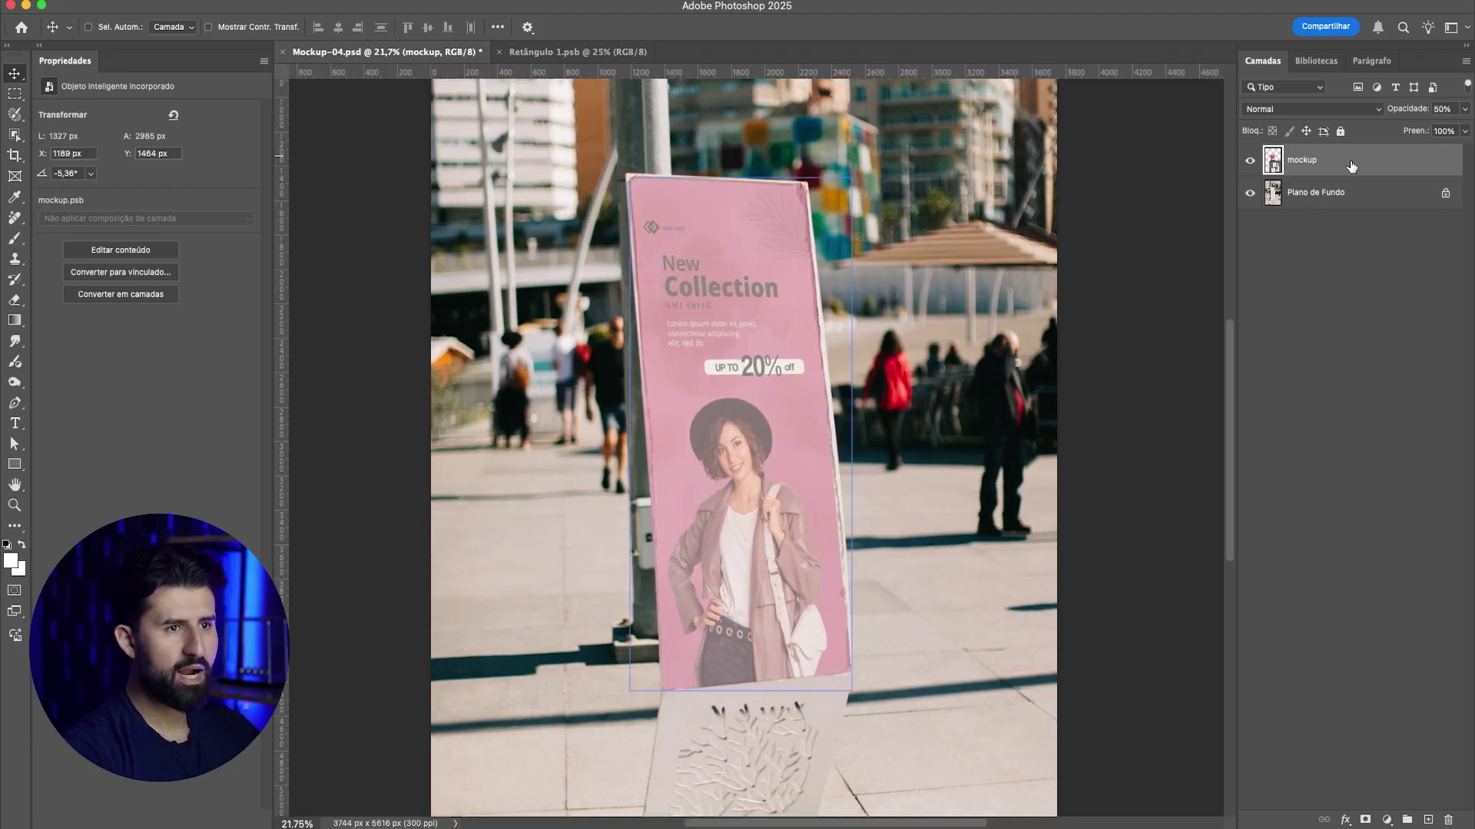
{"action": "left_click", "coordinate": [1442, 109]}
{"action": "type", "text": "100"}
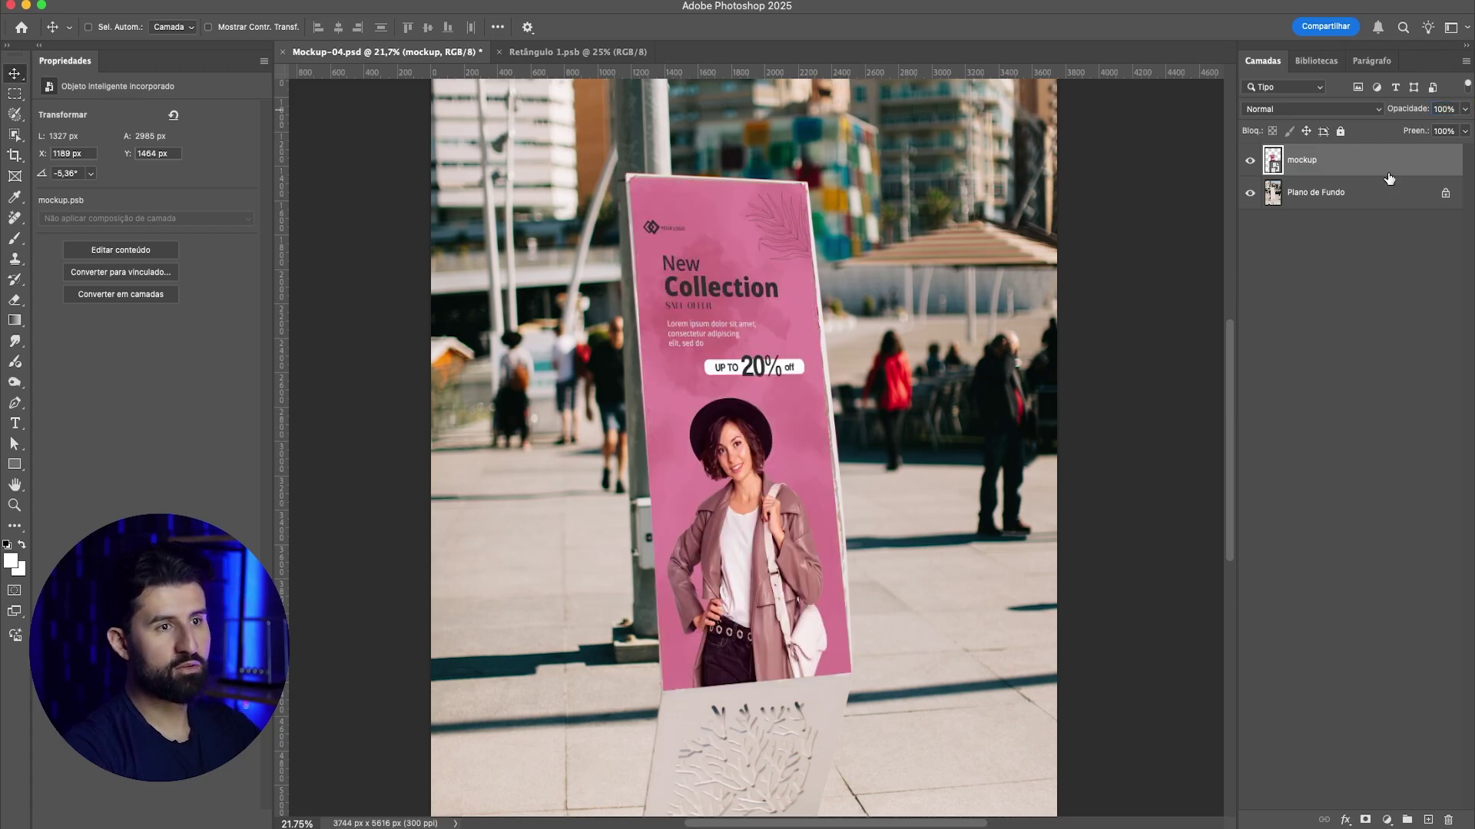
Step: Preview the different blend modes on the mockup layer and apply Multiply (Multiplicação)
{"action": "left_click", "coordinate": [1272, 113]}
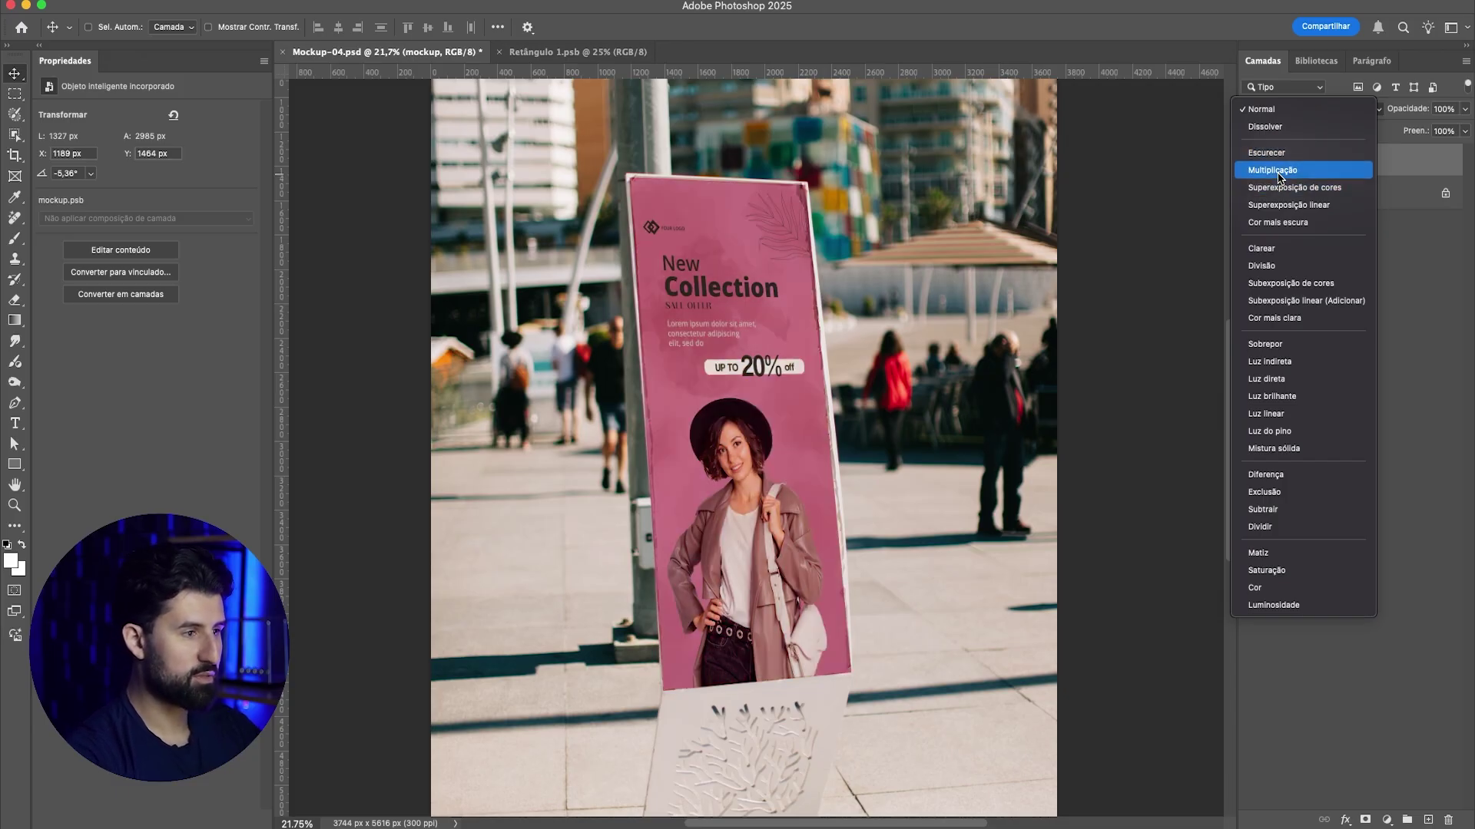
{"action": "key", "text": "Down"}
{"action": "key", "text": "Down"}
{"action": "key", "text": "Down"}
{"action": "key", "text": "Up"}
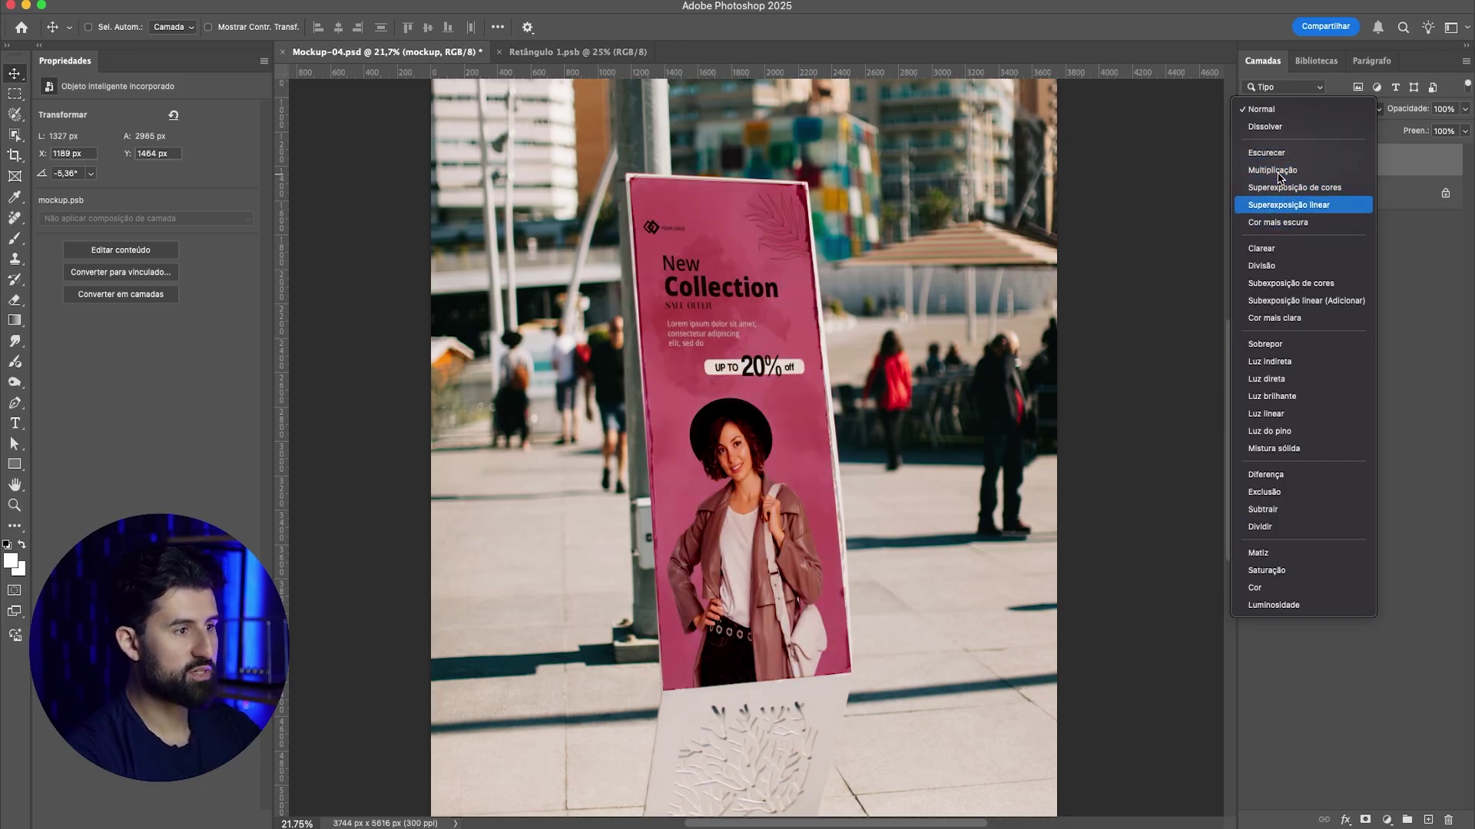
{"action": "key", "text": "Down"}
{"action": "key", "text": "Down"}
{"action": "key", "text": "Down"}
{"action": "key", "text": "Down"}
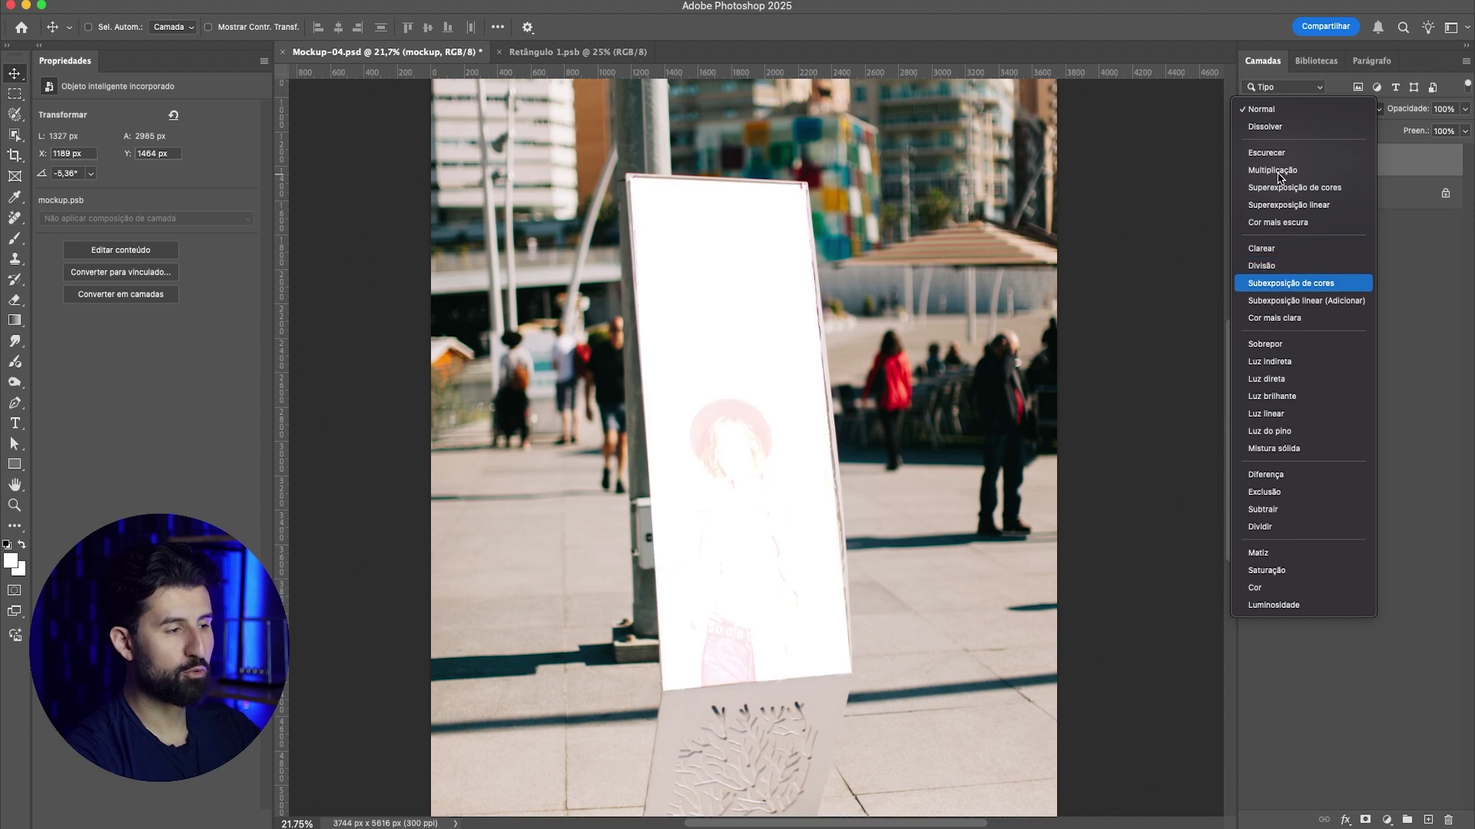
{"action": "key", "text": "Down"}
{"action": "key", "text": "Down"}
{"action": "key", "text": "Down"}
{"action": "key", "text": "Down"}
{"action": "key", "text": "Down"}
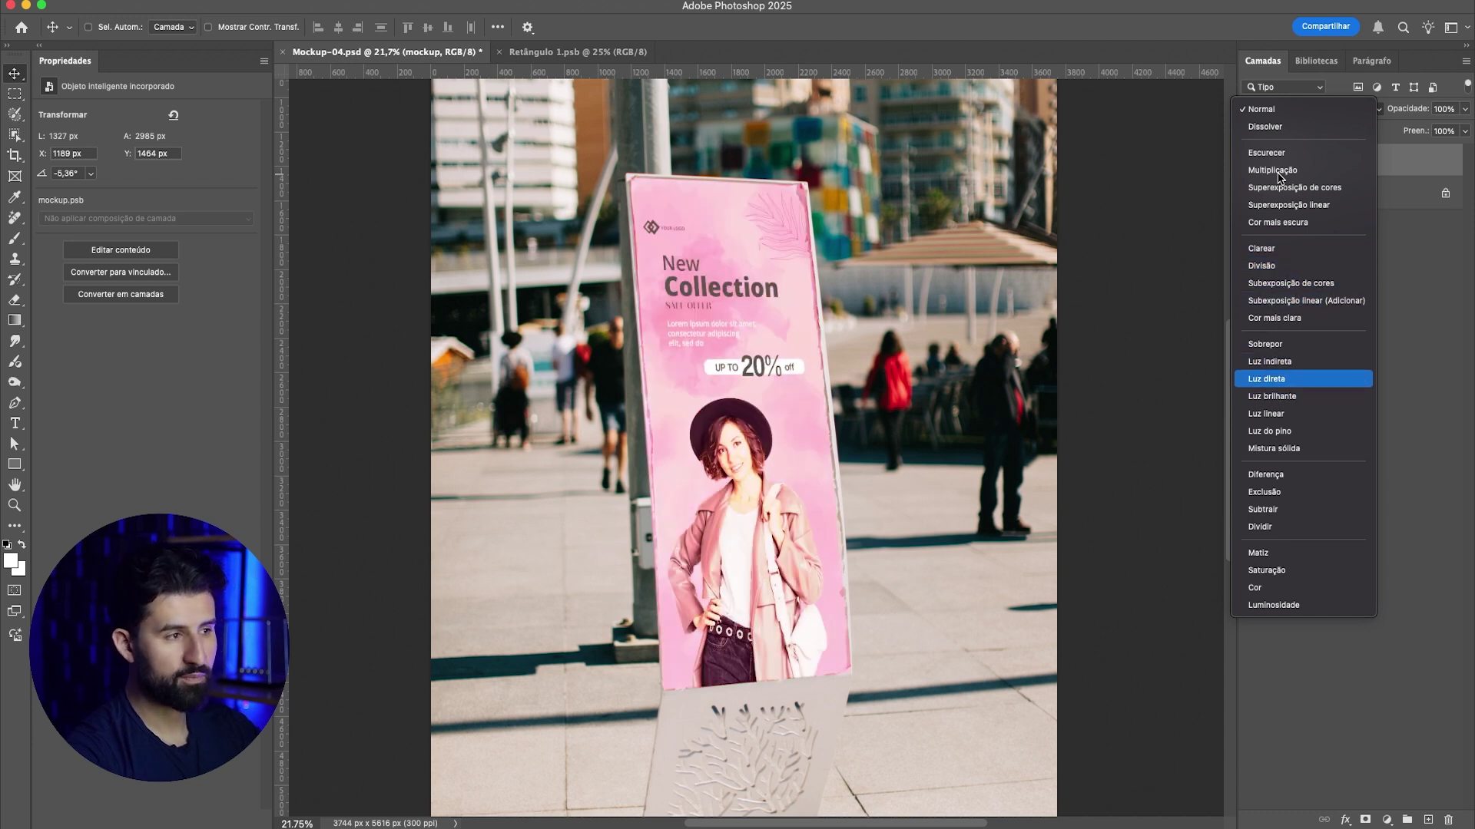
{"action": "key", "text": "Down"}
{"action": "key", "text": "Down"}
{"action": "key", "text": "Down"}
{"action": "key", "text": "Down"}
{"action": "key", "text": "Up"}
{"action": "key", "text": "Up"}
{"action": "key", "text": "Up"}
{"action": "key", "text": "Up"}
{"action": "key", "text": "Up"}
{"action": "key", "text": "Up"}
{"action": "key", "text": "Up"}
{"action": "key", "text": "Up"}
{"action": "key", "text": "Up"}
{"action": "key", "text": "Up"}
{"action": "key", "text": "Up"}
{"action": "key", "text": "Up"}
{"action": "key", "text": "Up"}
{"action": "key", "text": "Up"}
{"action": "key", "text": "Up"}
{"action": "key", "text": "Up"}
{"action": "key", "text": "Down"}
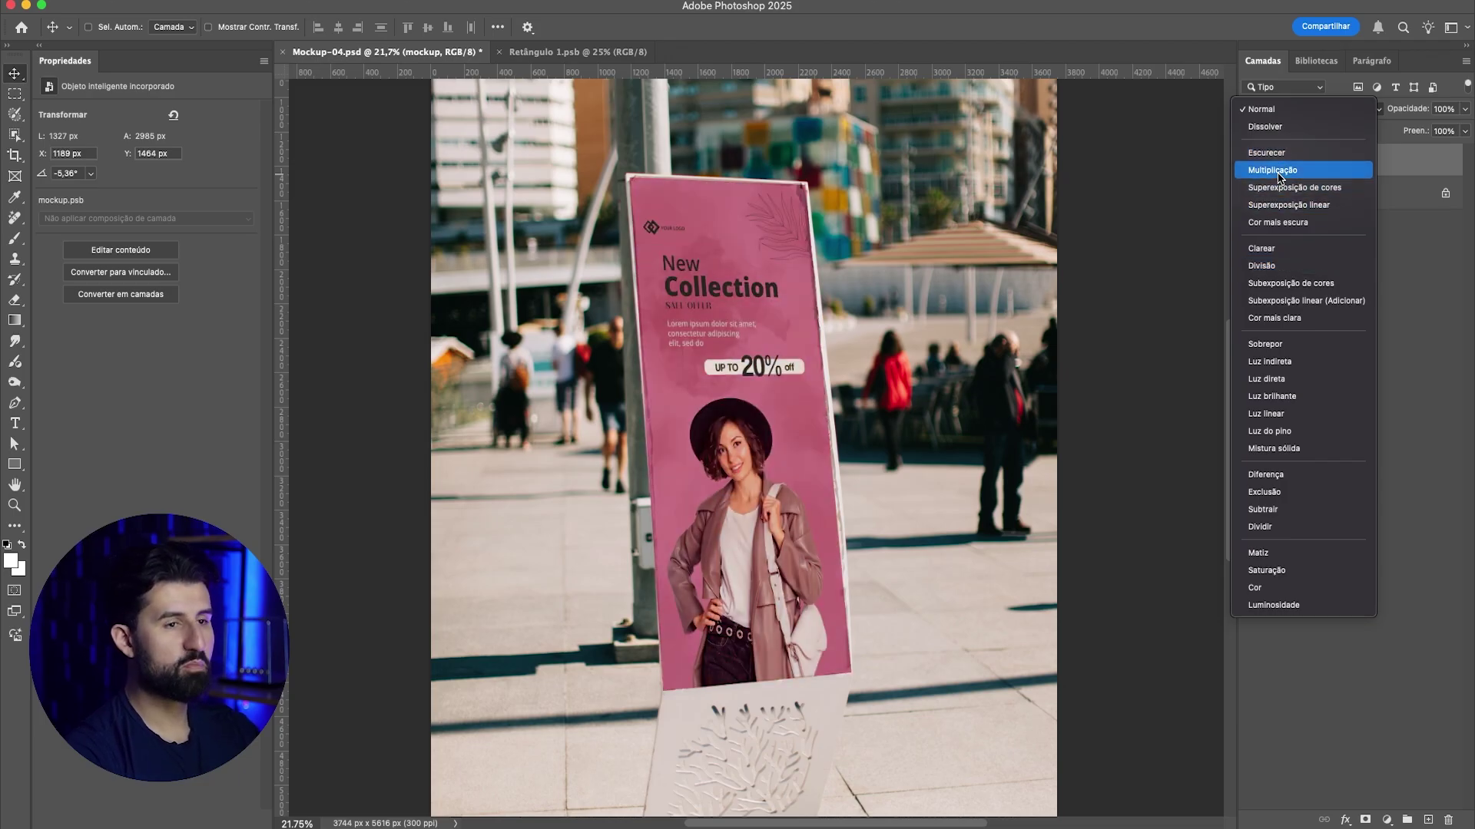
{"action": "left_click", "coordinate": [1279, 174]}
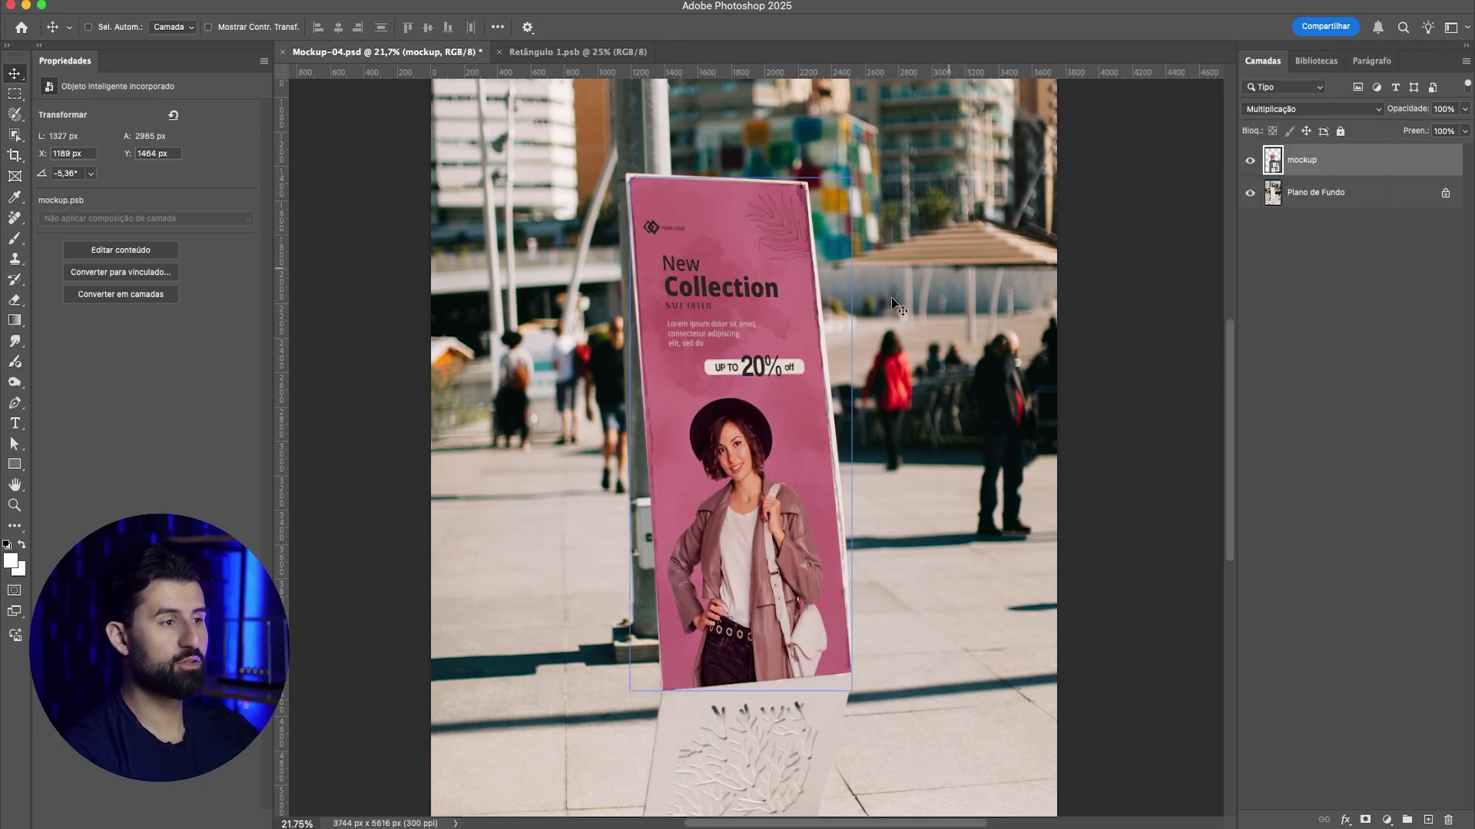
Step: Split the mockup layer's Blend If white sliders to 178/255 for the current layer and 215/255 for the underlying layer, then apply
{"action": "scroll", "coordinate": [729, 227], "scroll_direction": "up", "scroll_amount": 1}
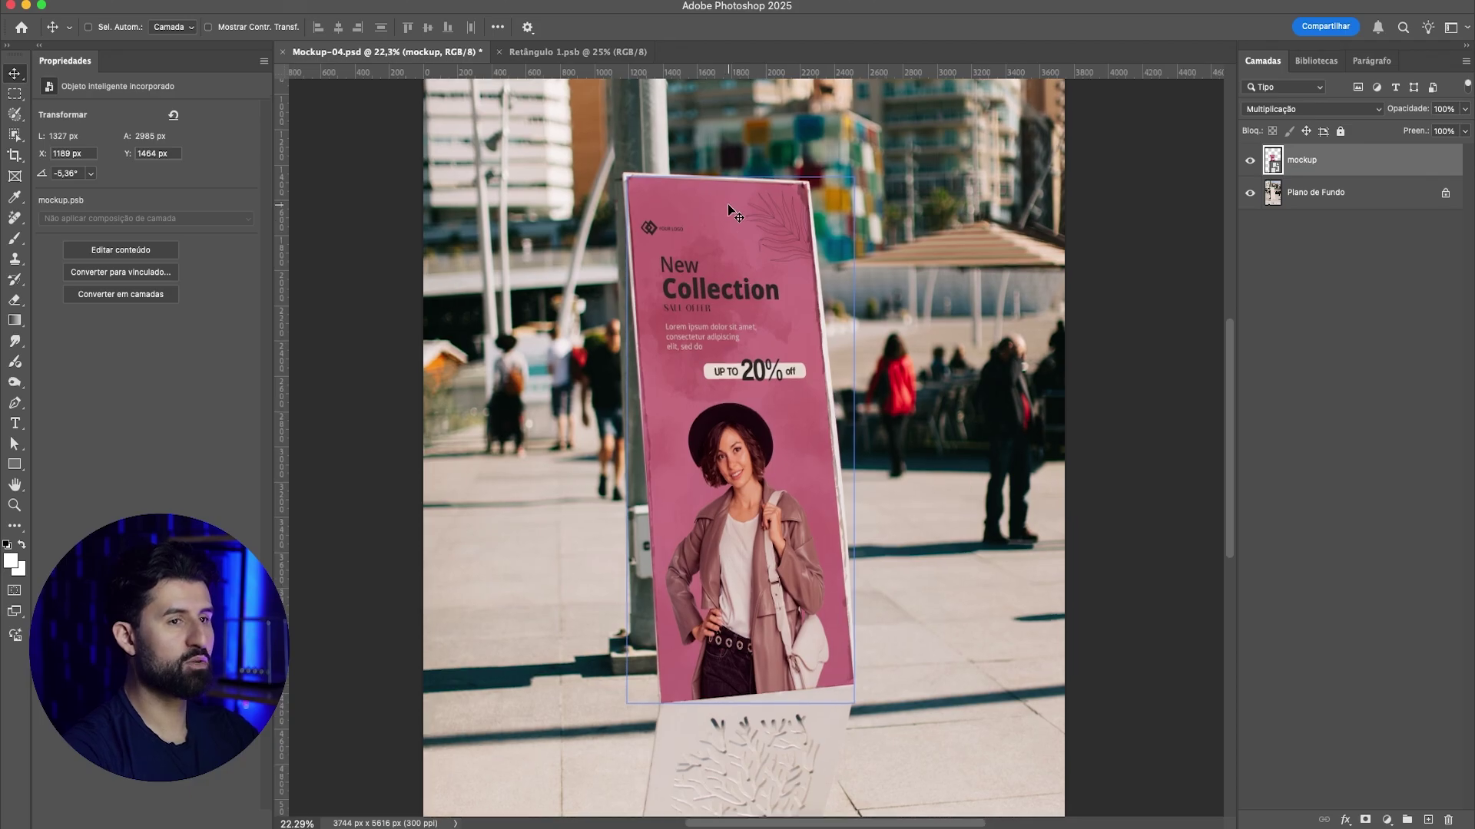
{"action": "double_click", "coordinate": [1349, 166]}
{"action": "left_click_drag", "start_coordinate": [1101, 122], "coordinate": [1106, 154]}
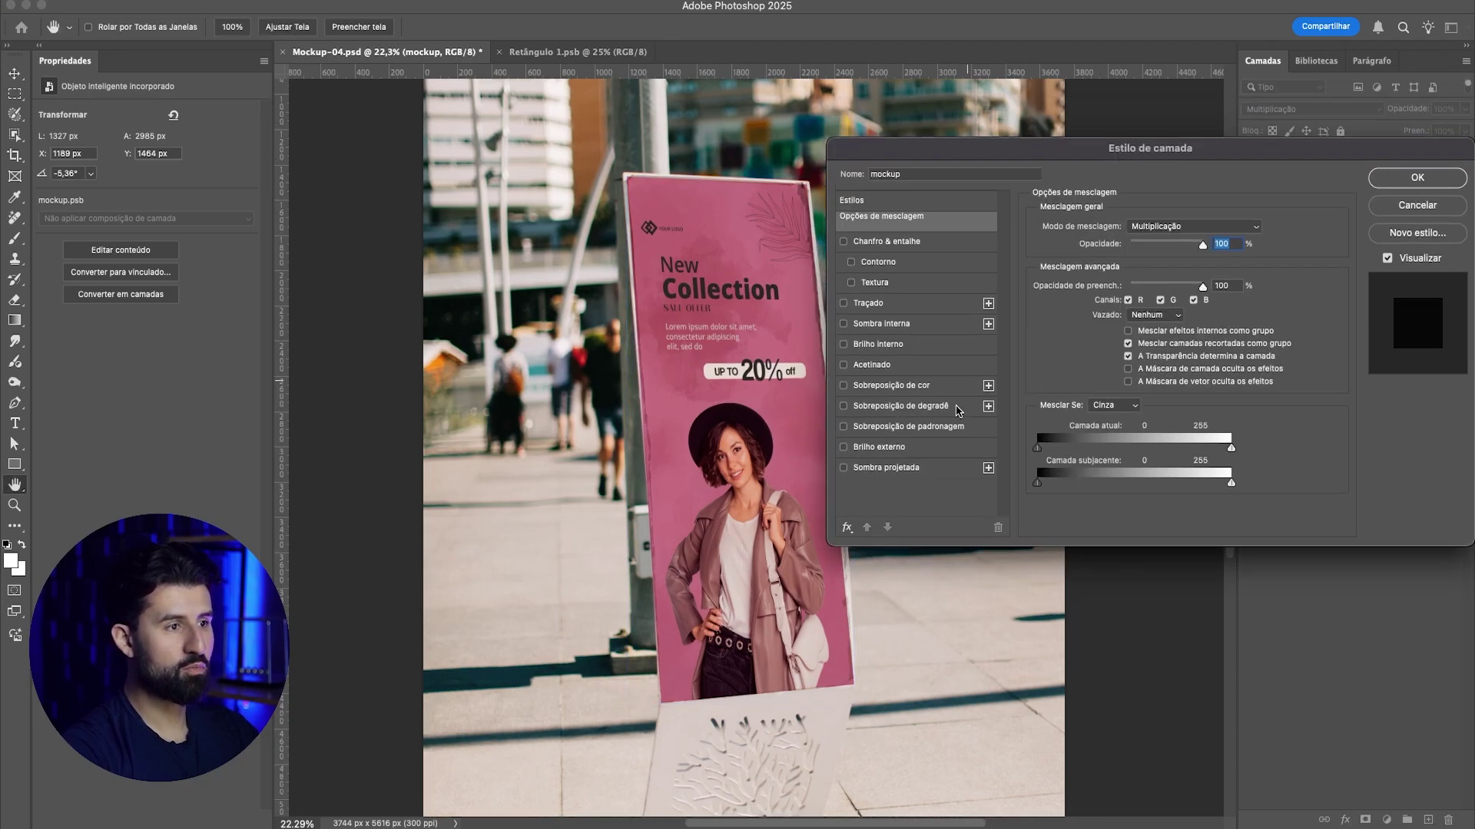
{"action": "left_click_drag", "start_coordinate": [1215, 154], "coordinate": [1176, 132]}
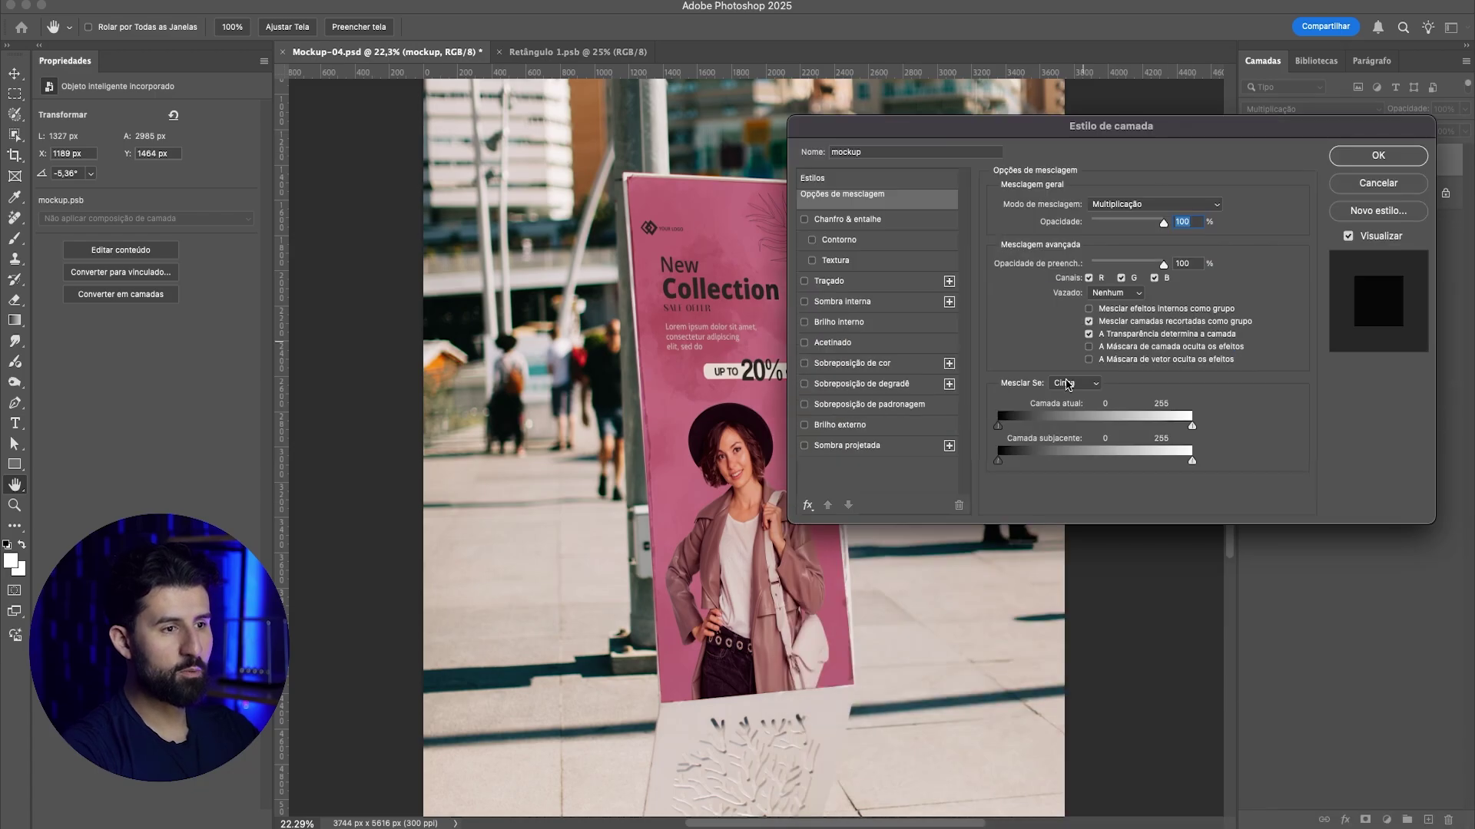
{"action": "left_click_drag", "start_coordinate": [1054, 193], "coordinate": [1111, 182]}
{"action": "mouse_move", "coordinate": [1054, 415]}
{"action": "left_mouse_down"}
{"action": "mouse_move", "coordinate": [1079, 417]}
{"action": "mouse_move", "coordinate": [1054, 416]}
{"action": "left_mouse_up"}
{"action": "mouse_move", "coordinate": [1249, 416]}
{"action": "left_mouse_down"}
{"action": "mouse_move", "coordinate": [1135, 418]}
{"action": "mouse_move", "coordinate": [1194, 417]}
{"action": "mouse_move", "coordinate": [1237, 450]}
{"action": "mouse_move", "coordinate": [1198, 452]}
{"action": "mouse_move", "coordinate": [1226, 455]}
{"action": "mouse_move", "coordinate": [1212, 420]}
{"action": "mouse_move", "coordinate": [1193, 422]}
{"action": "mouse_move", "coordinate": [1217, 458]}
{"action": "left_mouse_up"}
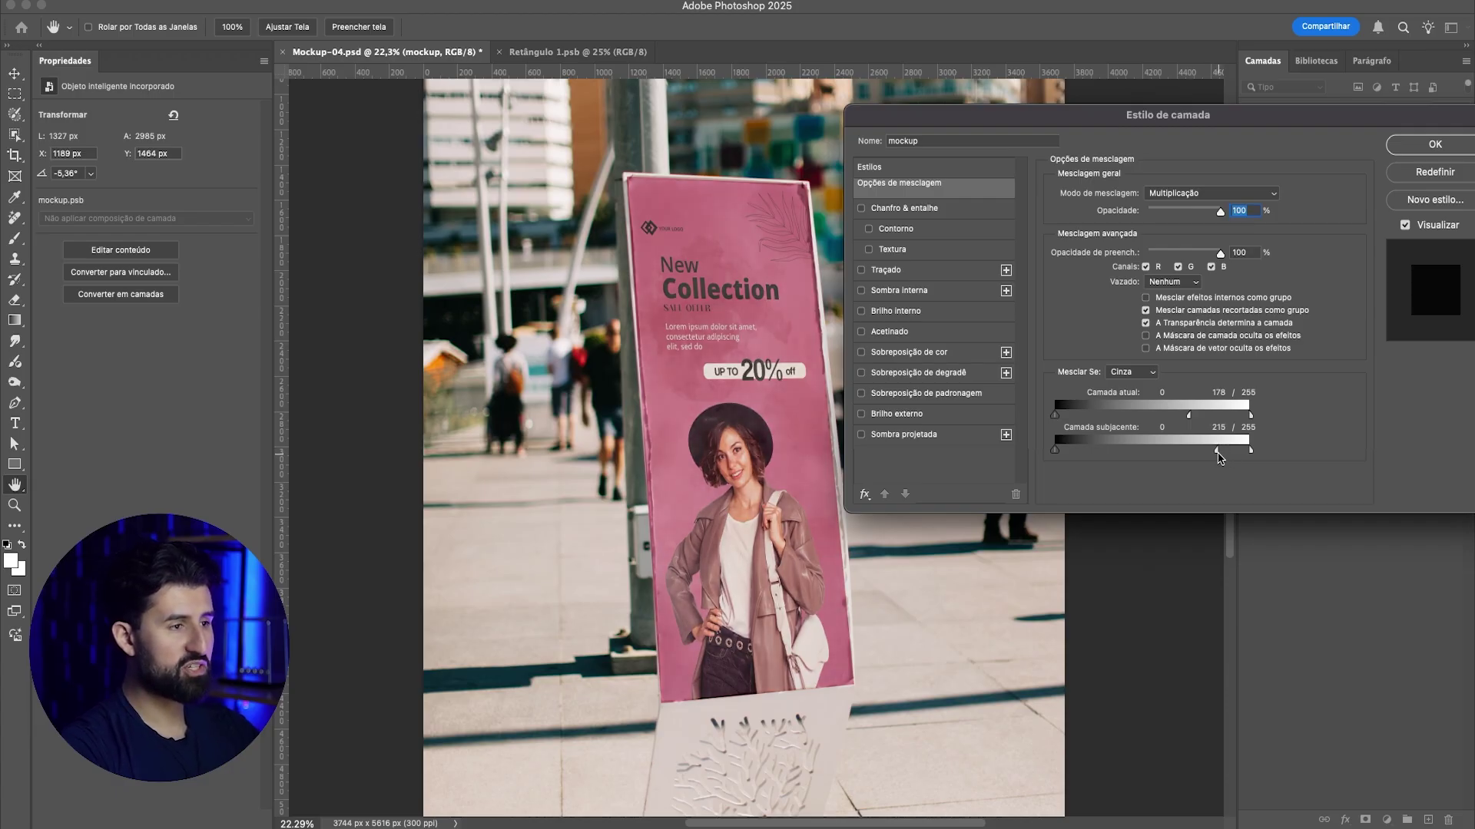
{"action": "left_click_drag", "start_coordinate": [1216, 459], "coordinate": [1216, 459]}
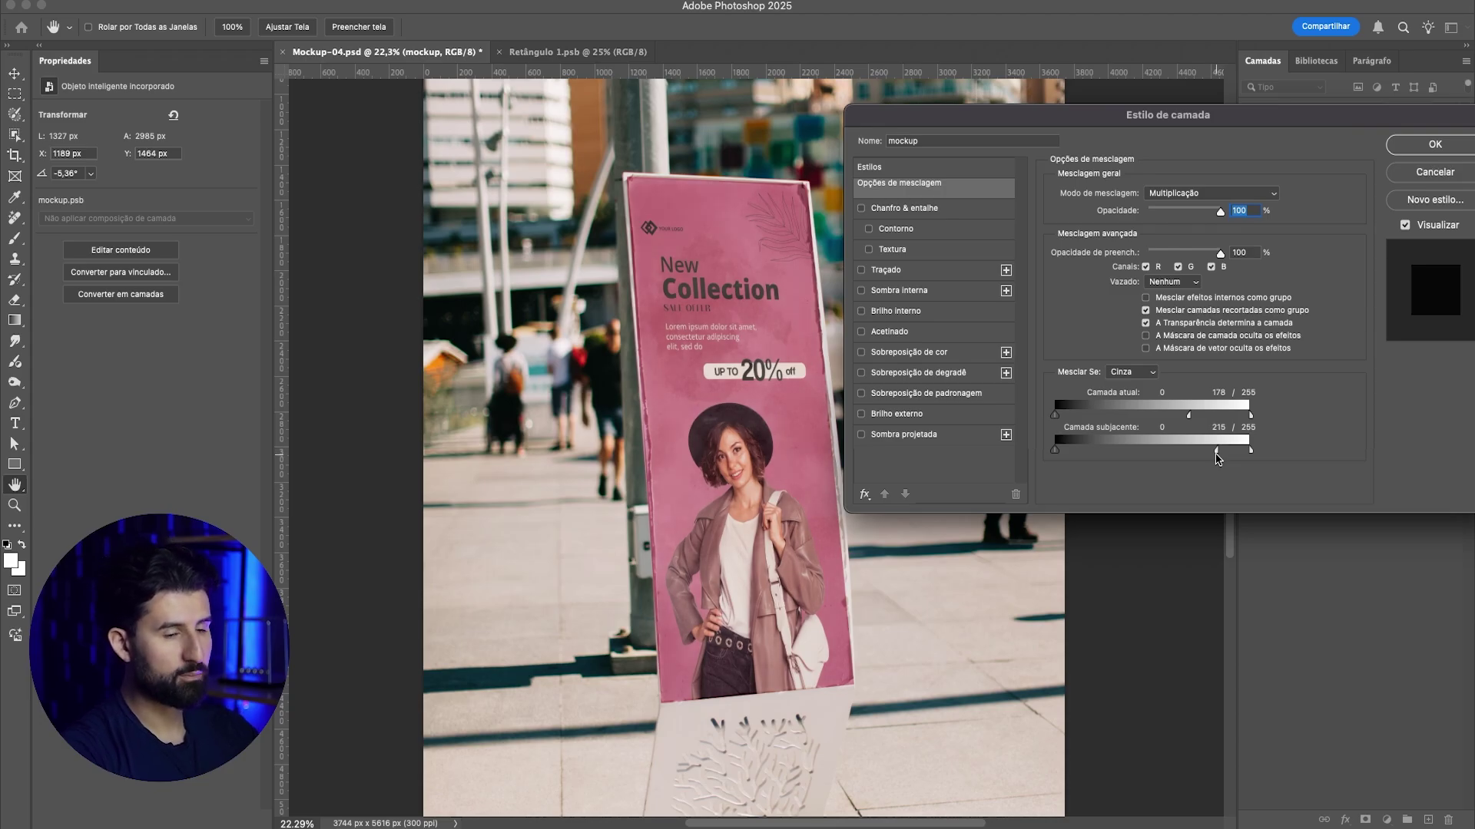
{"action": "left_click_drag", "start_coordinate": [1293, 121], "coordinate": [1268, 116]}
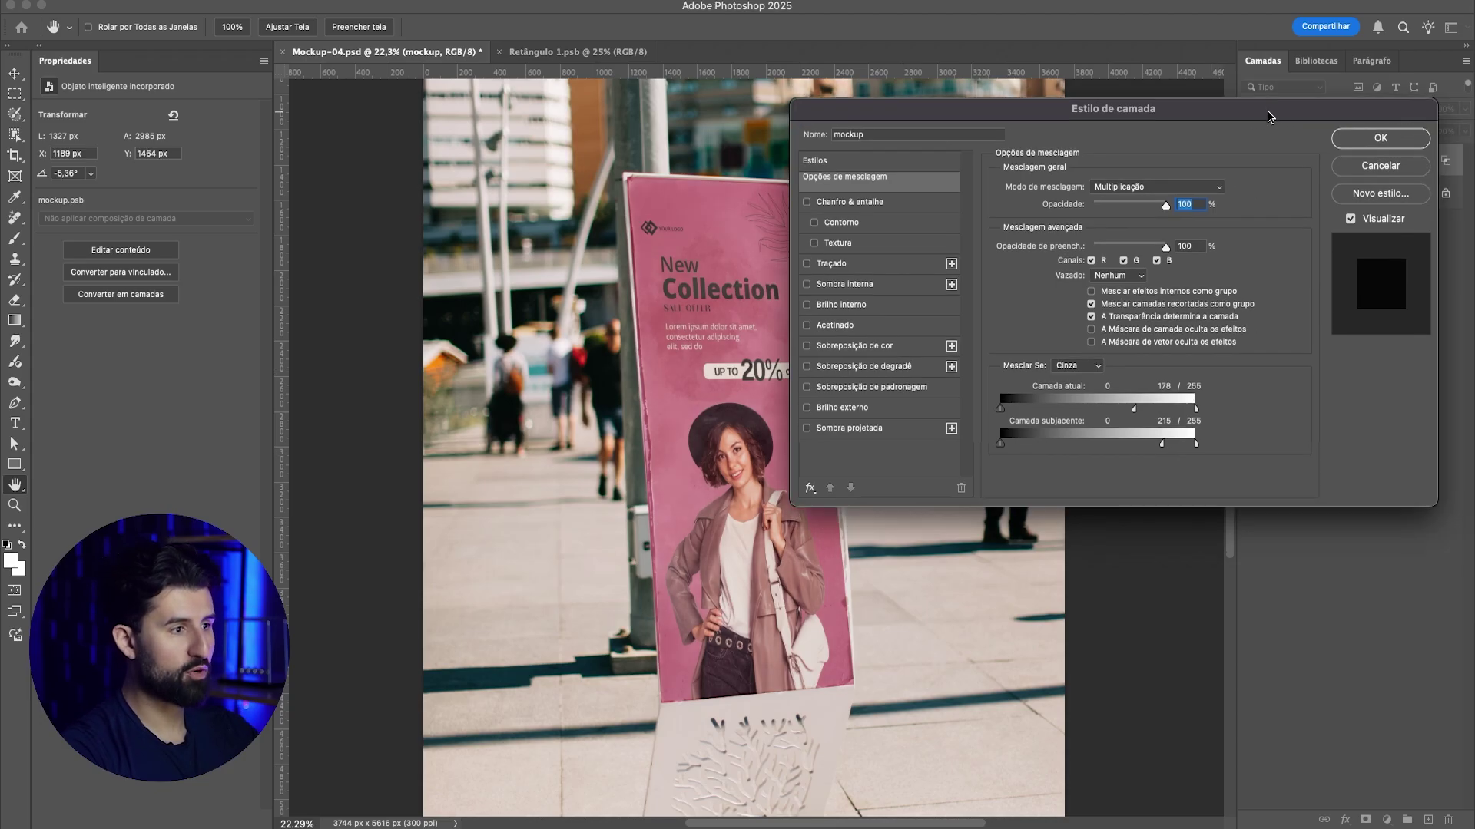
{"action": "left_click", "coordinate": [1364, 139]}
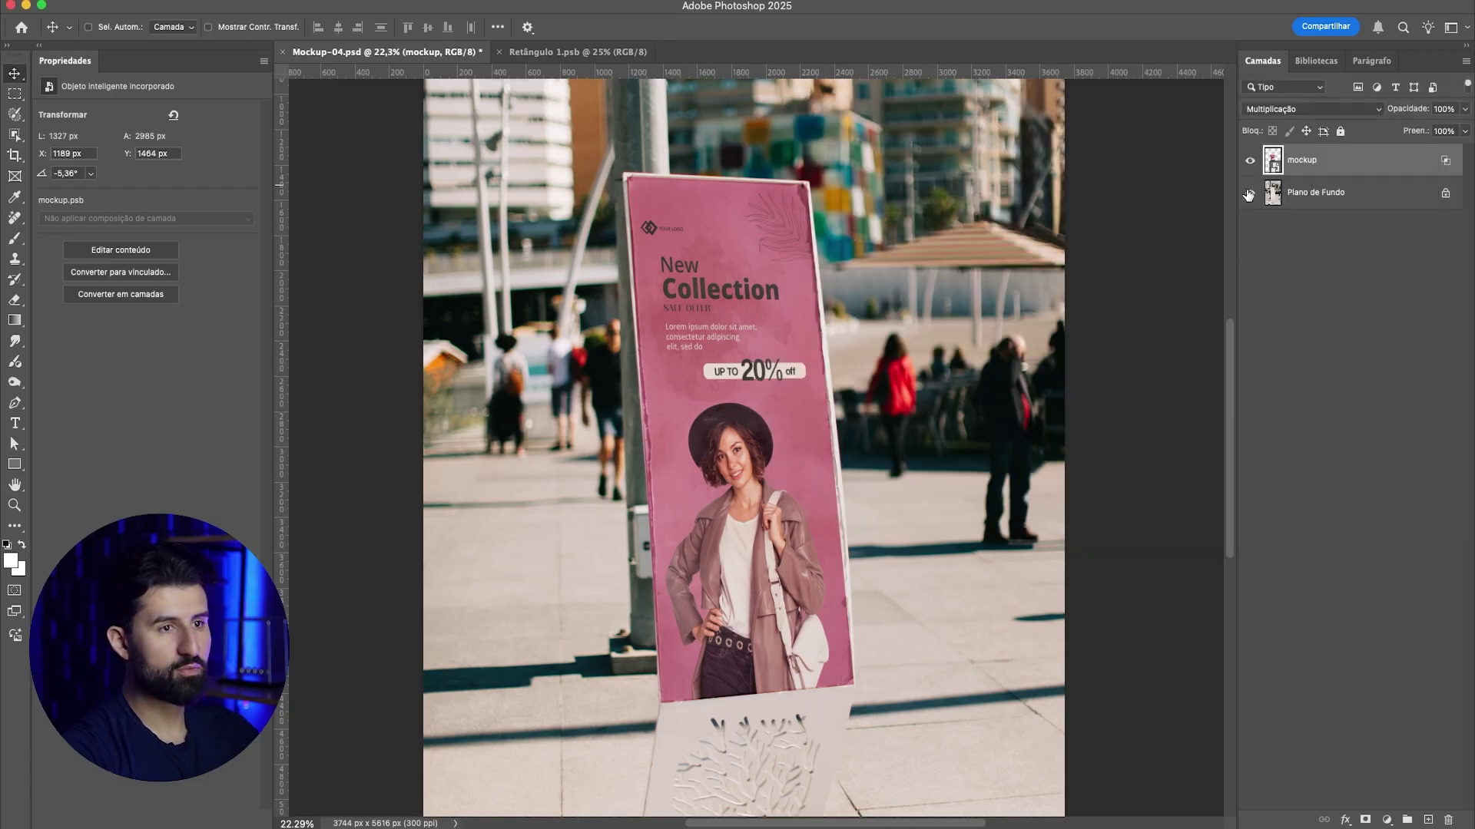
Step: Add a layer mask to the mockup layer and ready the Brush tool with black as the foreground colour
{"action": "left_click", "coordinate": [1365, 820]}
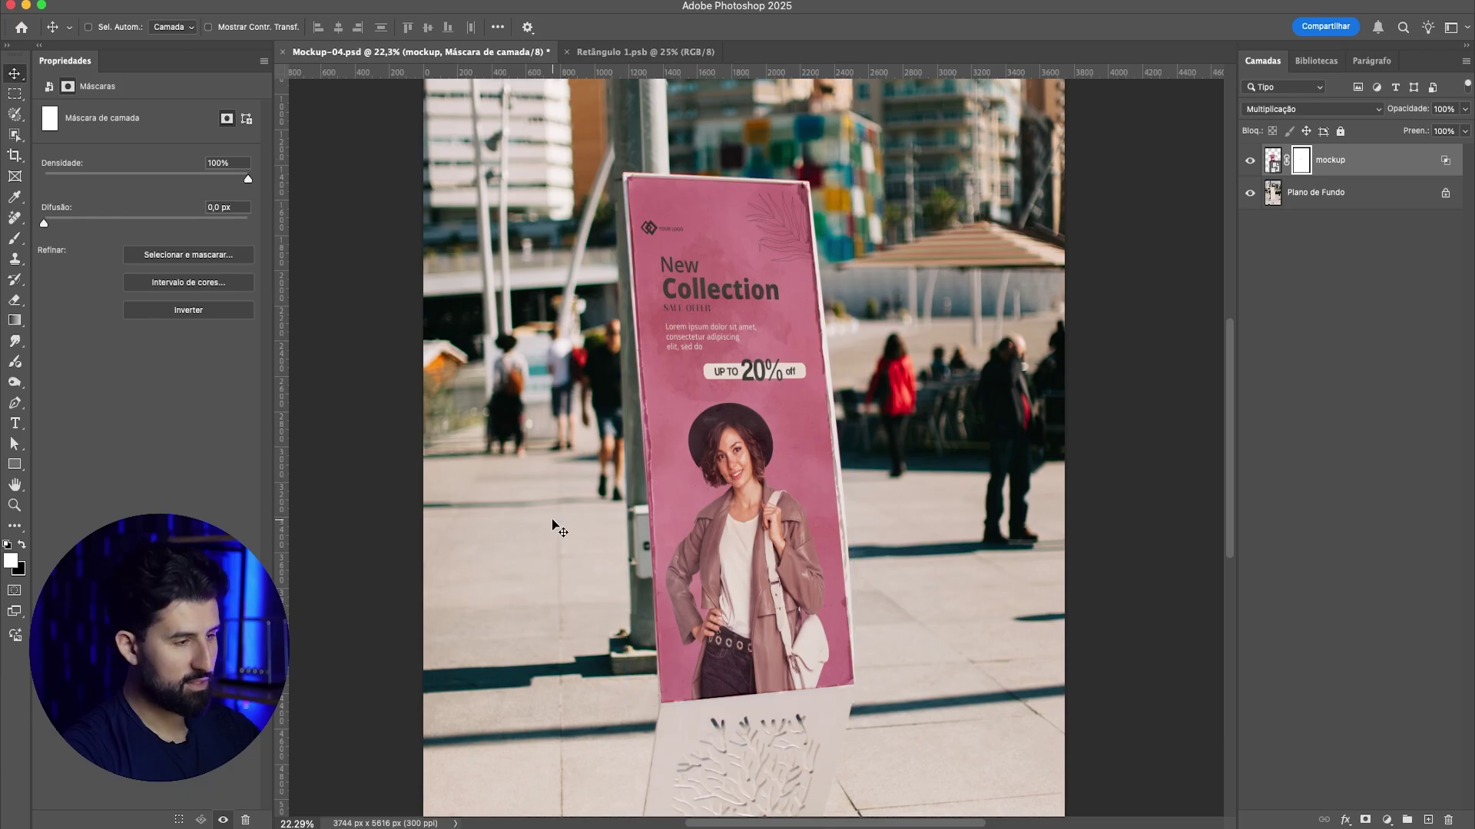
{"action": "key", "text": "b"}
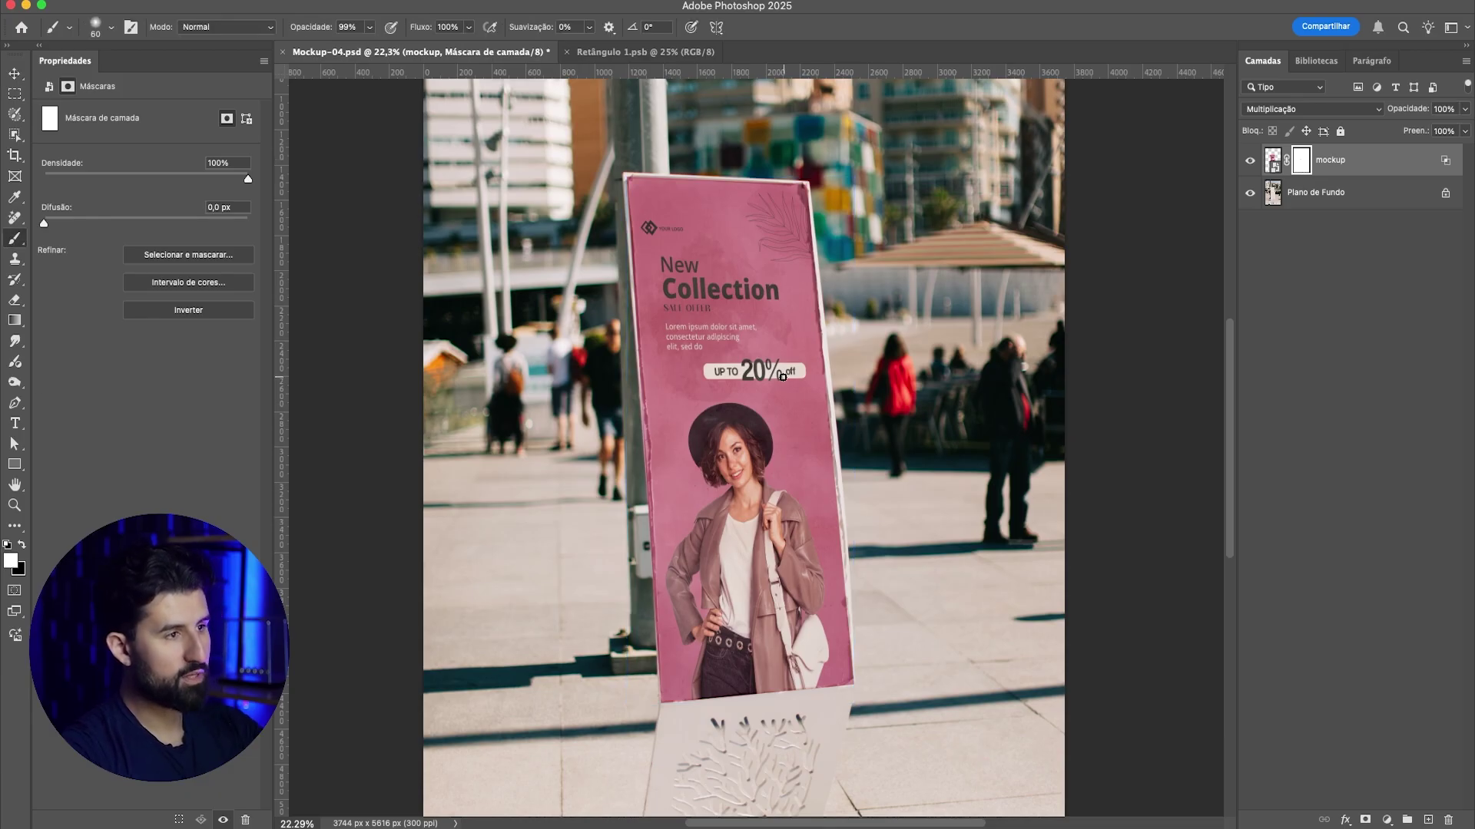
{"action": "scroll", "coordinate": [835, 176], "scroll_direction": "up", "scroll_amount": 10}
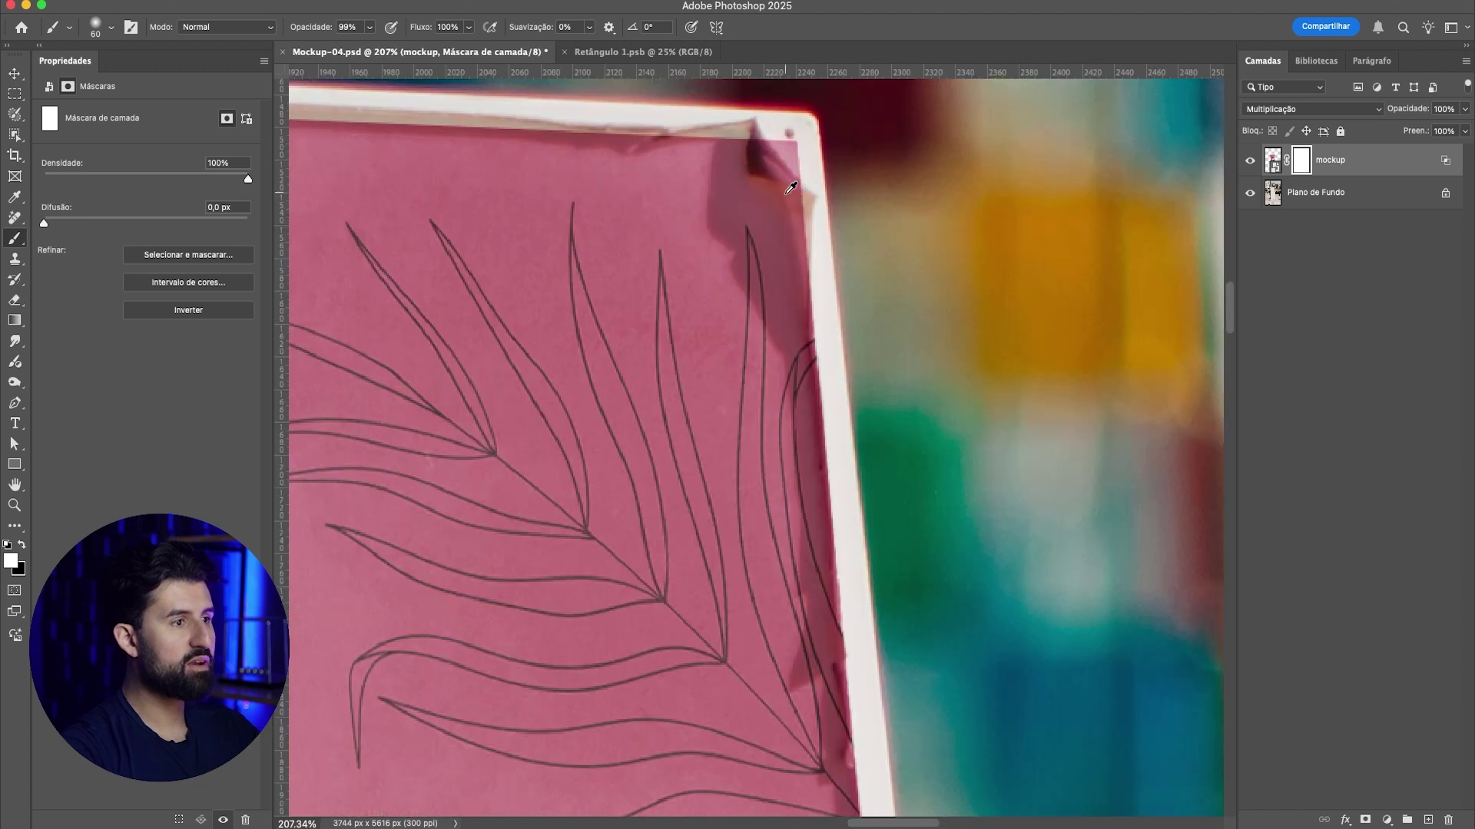
{"action": "scroll", "coordinate": [782, 208], "scroll_direction": "down", "scroll_amount": 5}
{"action": "key", "text": "x"}
{"action": "scroll", "coordinate": [760, 187], "scroll_direction": "up", "scroll_amount": 6}
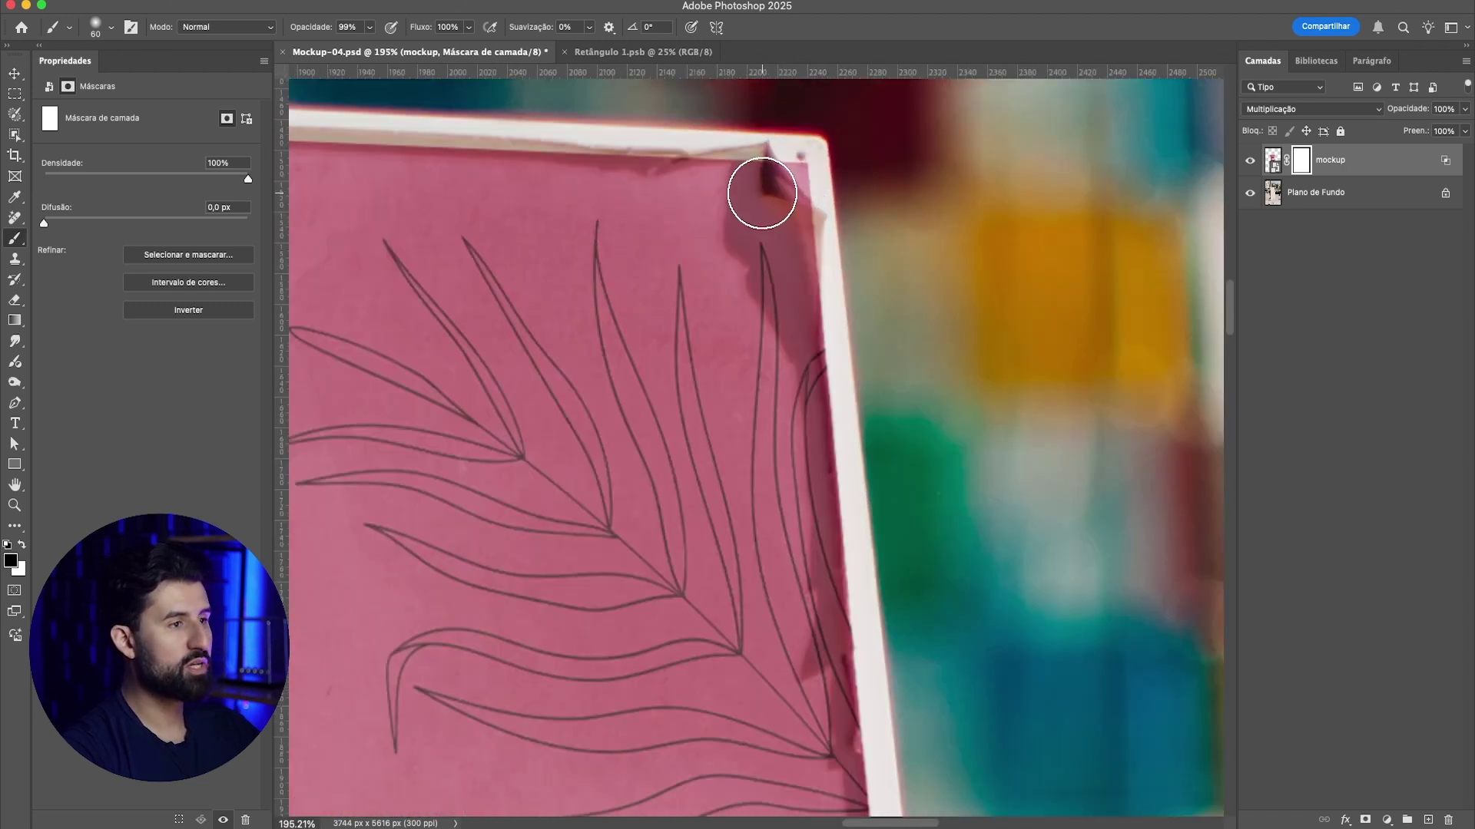
Step: Mask out the artwork over the sign's curled upper-right paper corner, painting black with a 10 px brush
{"action": "scroll", "coordinate": [770, 204], "scroll_direction": "up", "scroll_amount": 3}
{"action": "key", "text": "bracketleft"}
{"action": "key", "text": "bracketleft"}
{"action": "key", "text": "bracketleft"}
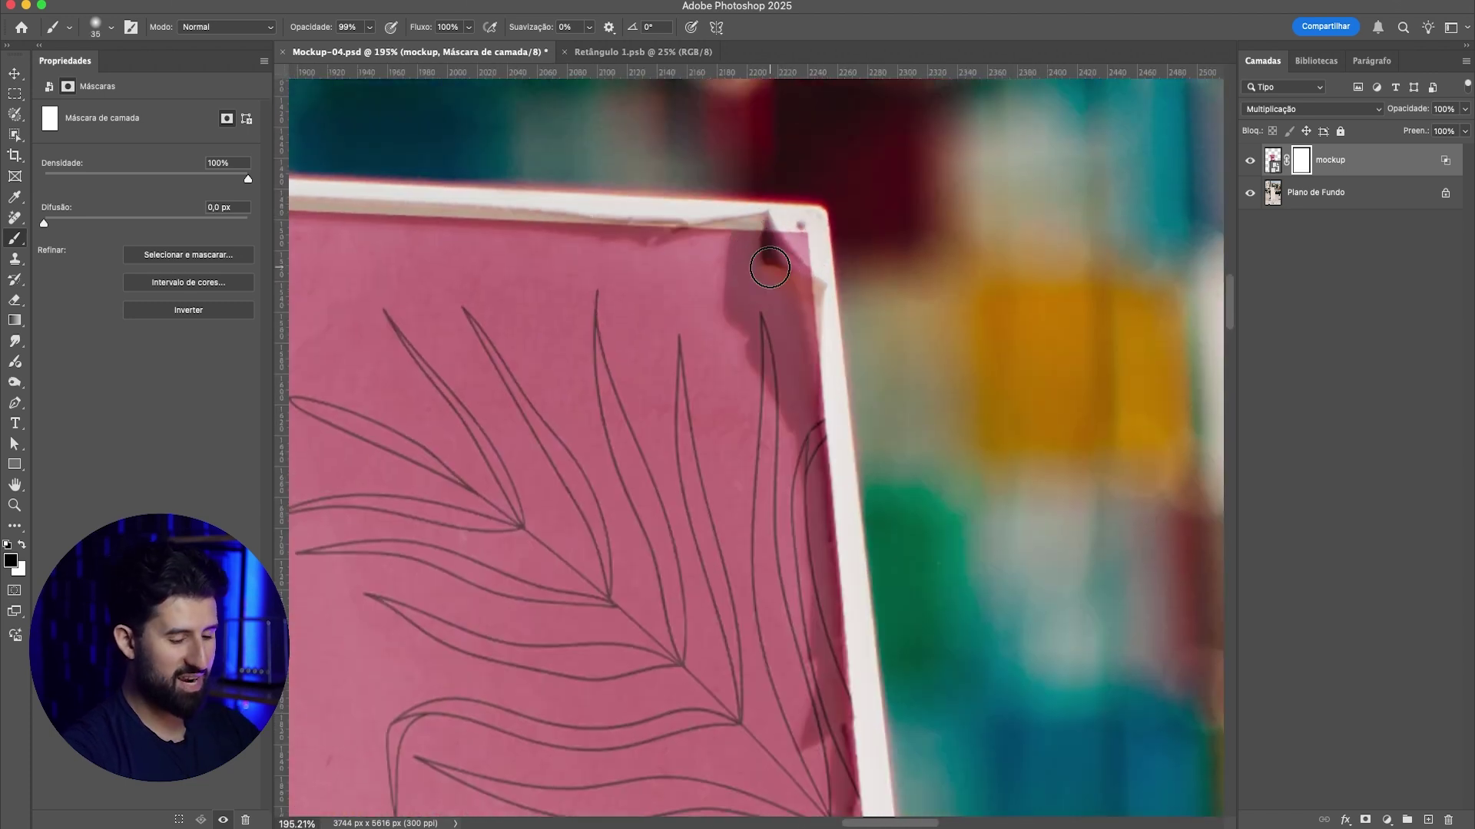
{"action": "key", "text": "bracketleft"}
{"action": "key", "text": "bracketleft"}
{"action": "scroll", "coordinate": [757, 231], "scroll_direction": "up", "scroll_amount": 3}
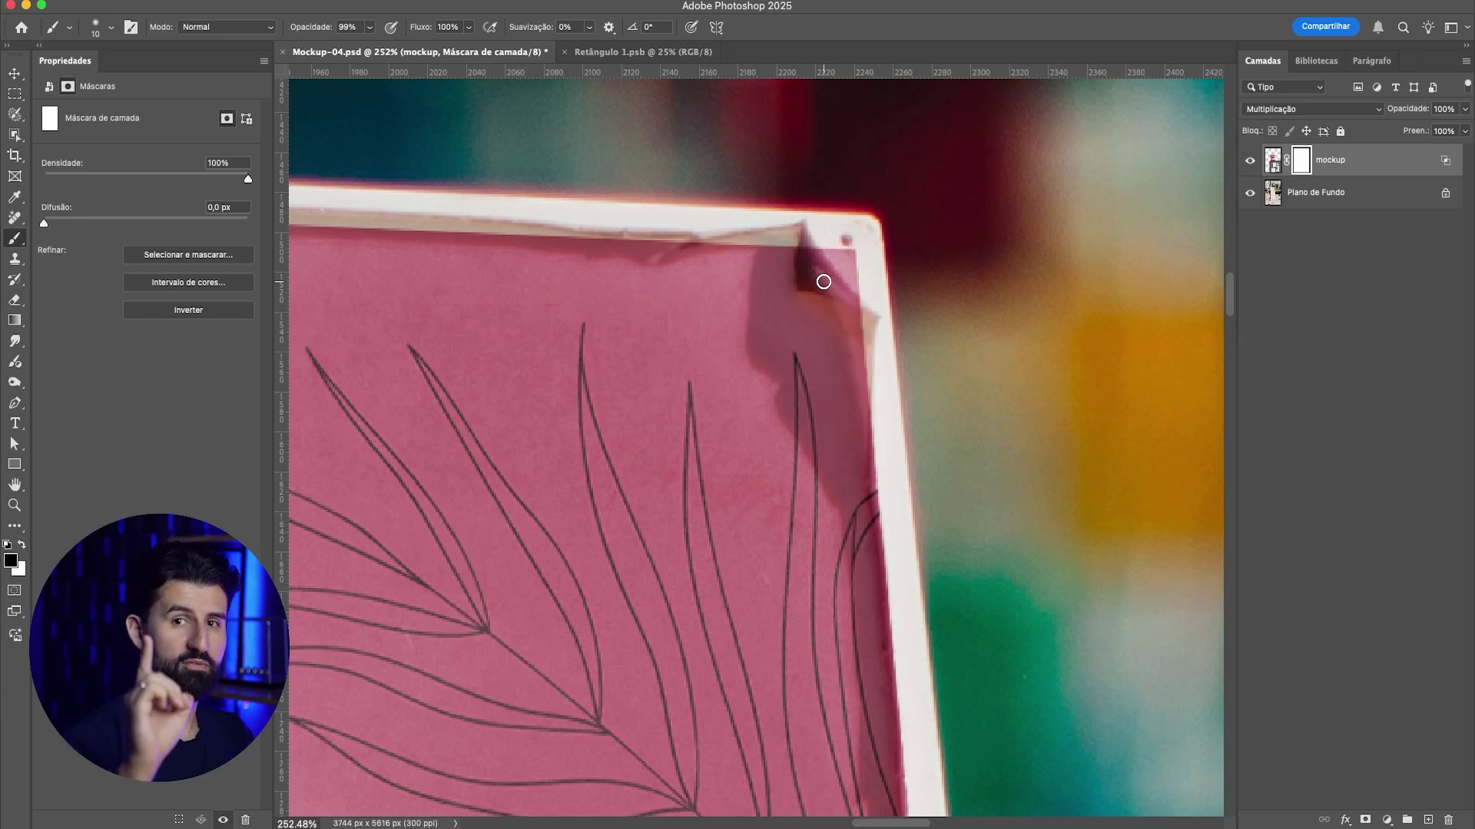
{"action": "scroll", "coordinate": [823, 282], "scroll_direction": "up", "scroll_amount": 3}
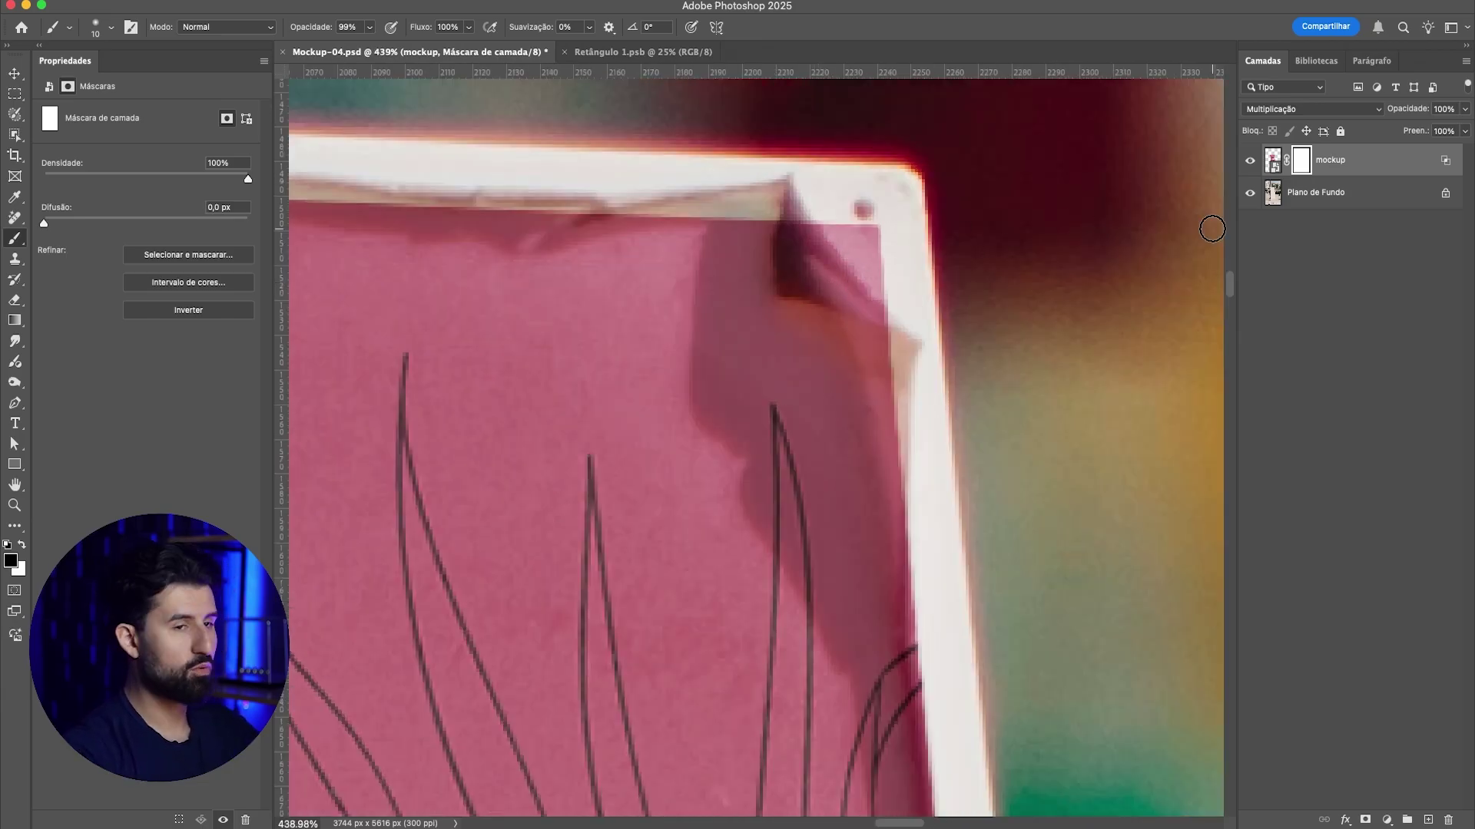
{"action": "mouse_move", "coordinate": [785, 212]}
{"action": "left_mouse_down"}
{"action": "mouse_move", "coordinate": [794, 238]}
{"action": "mouse_move", "coordinate": [876, 280]}
{"action": "mouse_move", "coordinate": [860, 220]}
{"action": "left_mouse_up"}
{"action": "mouse_move", "coordinate": [894, 296]}
{"action": "left_mouse_down"}
{"action": "mouse_move", "coordinate": [796, 279]}
{"action": "mouse_move", "coordinate": [817, 255]}
{"action": "left_mouse_up"}
{"action": "scroll", "coordinate": [816, 254], "scroll_direction": "down", "scroll_amount": 5}
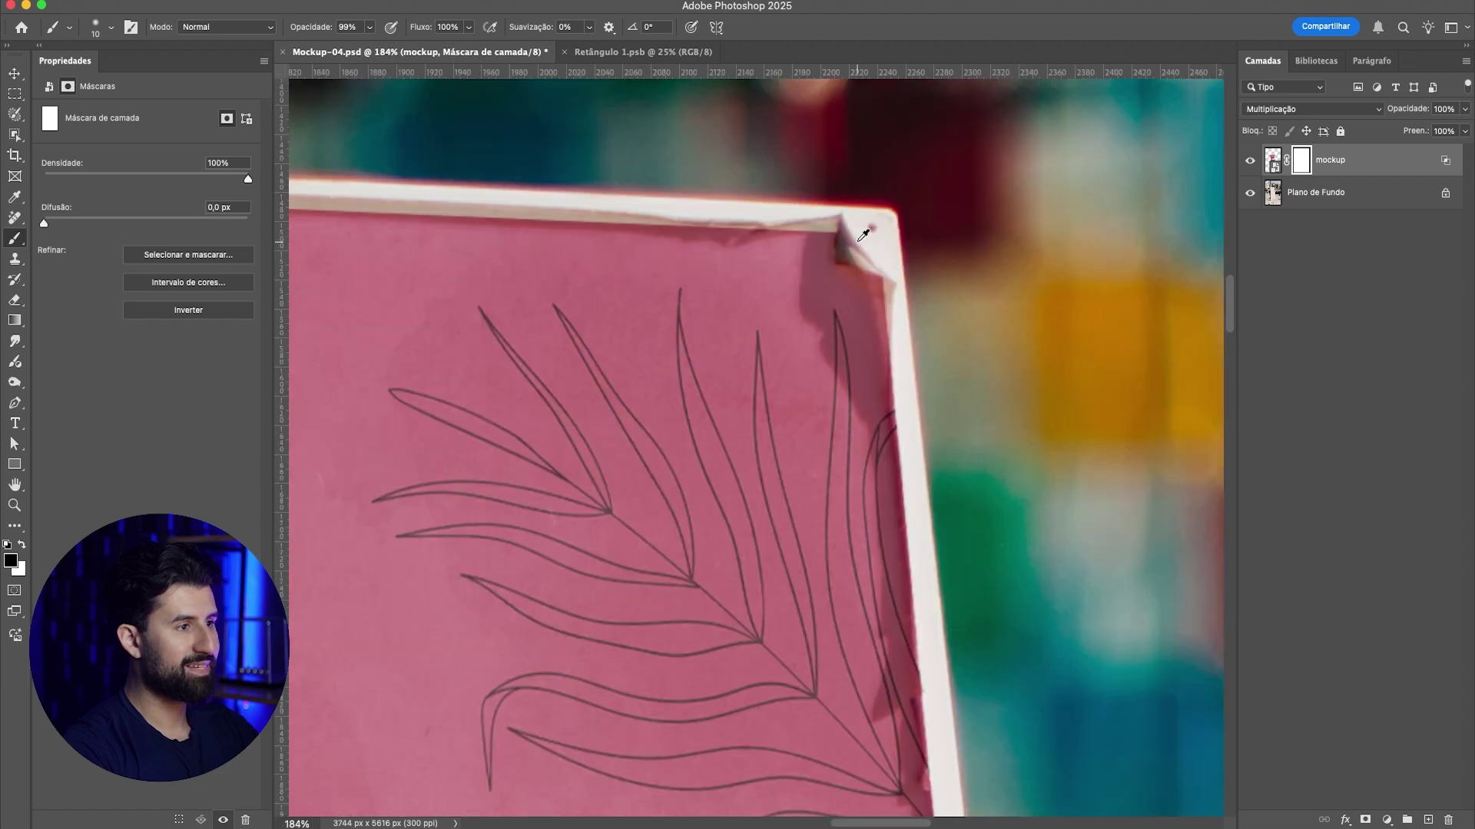
Step: Check the sign's upper-left corner and worn borders, refining the mask there with a 15 px black brush
{"action": "scroll", "coordinate": [864, 235], "scroll_direction": "down", "scroll_amount": 5}
{"action": "scroll", "coordinate": [652, 345], "scroll_direction": "up", "scroll_amount": 6}
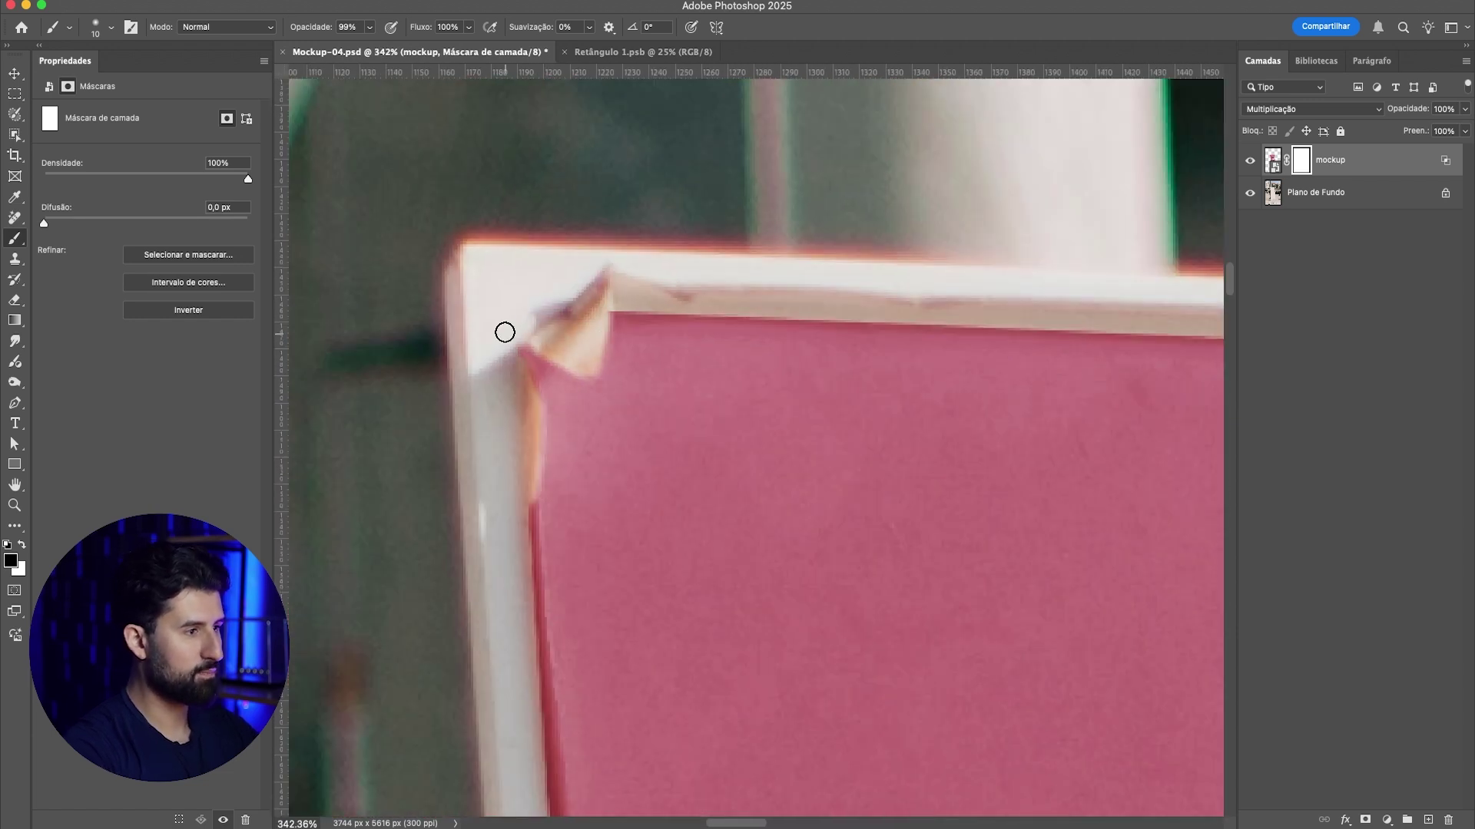
{"action": "scroll", "coordinate": [505, 333], "scroll_direction": "down", "scroll_amount": 6}
{"action": "scroll", "coordinate": [584, 563], "scroll_direction": "up", "scroll_amount": 4}
{"action": "key", "text": "]"}
{"action": "left_click_drag", "start_coordinate": [609, 563], "coordinate": [609, 414]}
{"action": "scroll", "coordinate": [635, 619], "scroll_direction": "down", "scroll_amount": 3}
{"action": "scroll", "coordinate": [889, 551], "scroll_direction": "up", "scroll_amount": 3}
{"action": "left_click_drag", "start_coordinate": [949, 513], "coordinate": [777, 562]}
{"action": "scroll", "coordinate": [853, 574], "scroll_direction": "down", "scroll_amount": 4}
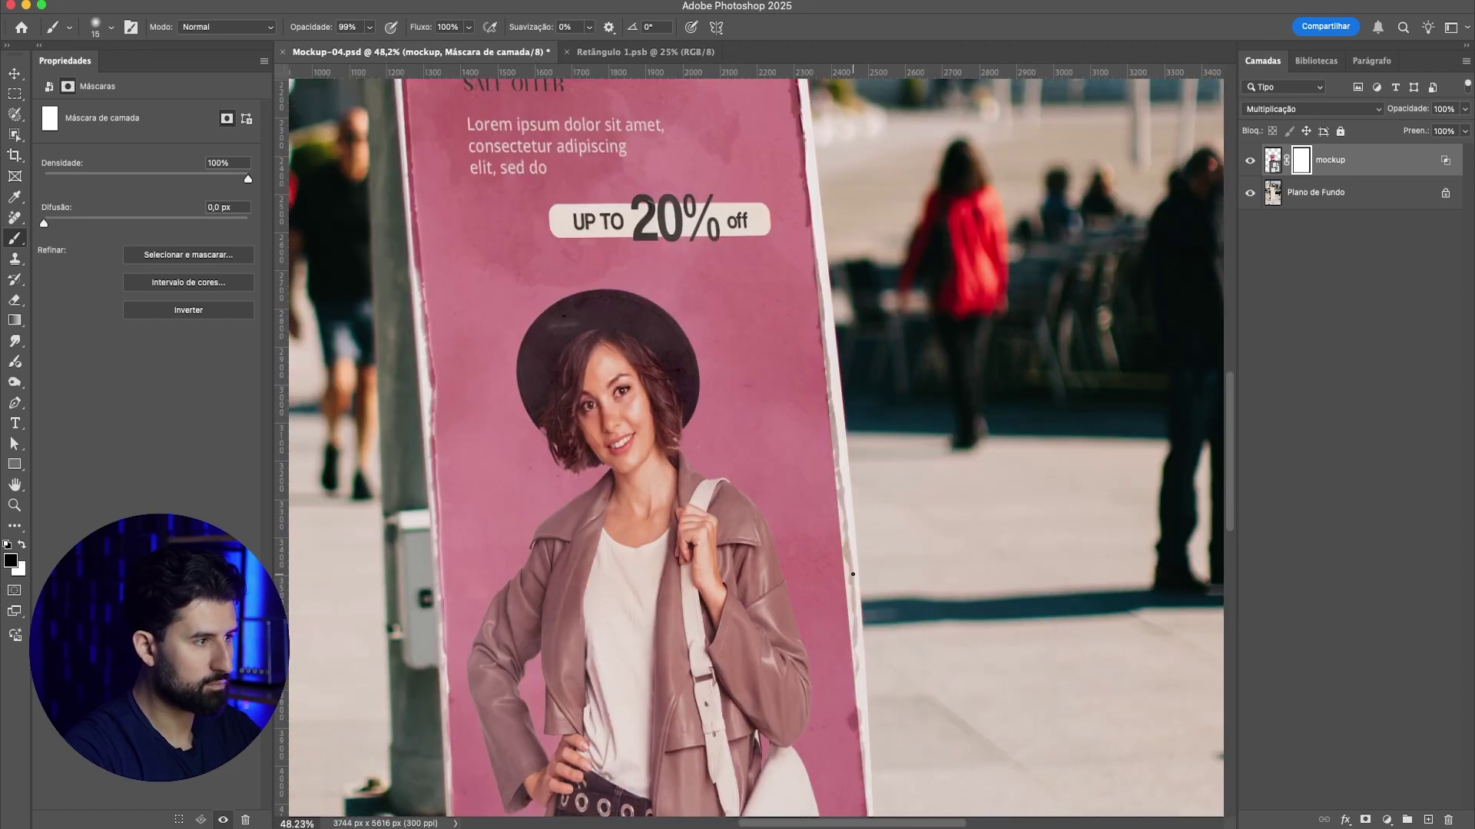
Step: Touch up the mask along the sign's side edges with a 20 px brush, switching the foreground to white
{"action": "scroll", "coordinate": [330, 371], "scroll_direction": "up", "scroll_amount": 5}
{"action": "scroll", "coordinate": [497, 537], "scroll_direction": "up", "scroll_amount": 4}
{"action": "key", "text": "]"}
{"action": "key", "text": "x"}
{"action": "scroll", "coordinate": [496, 537], "scroll_direction": "down", "scroll_amount": 4}
{"action": "left_click_drag", "start_coordinate": [622, 784], "coordinate": [595, 503]}
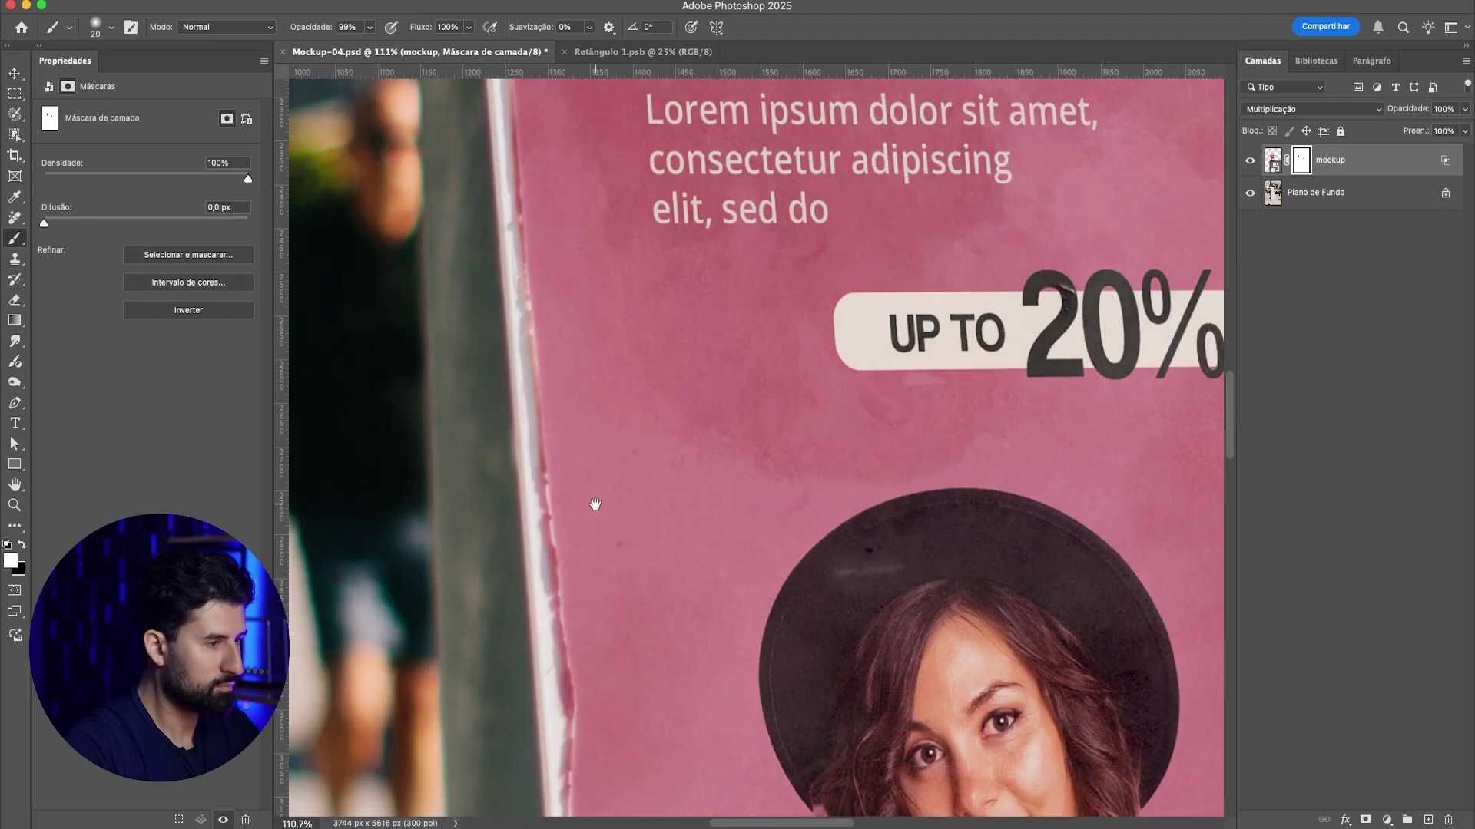
{"action": "scroll", "coordinate": [595, 504], "scroll_direction": "down", "scroll_amount": 6}
{"action": "key", "text": "v"}
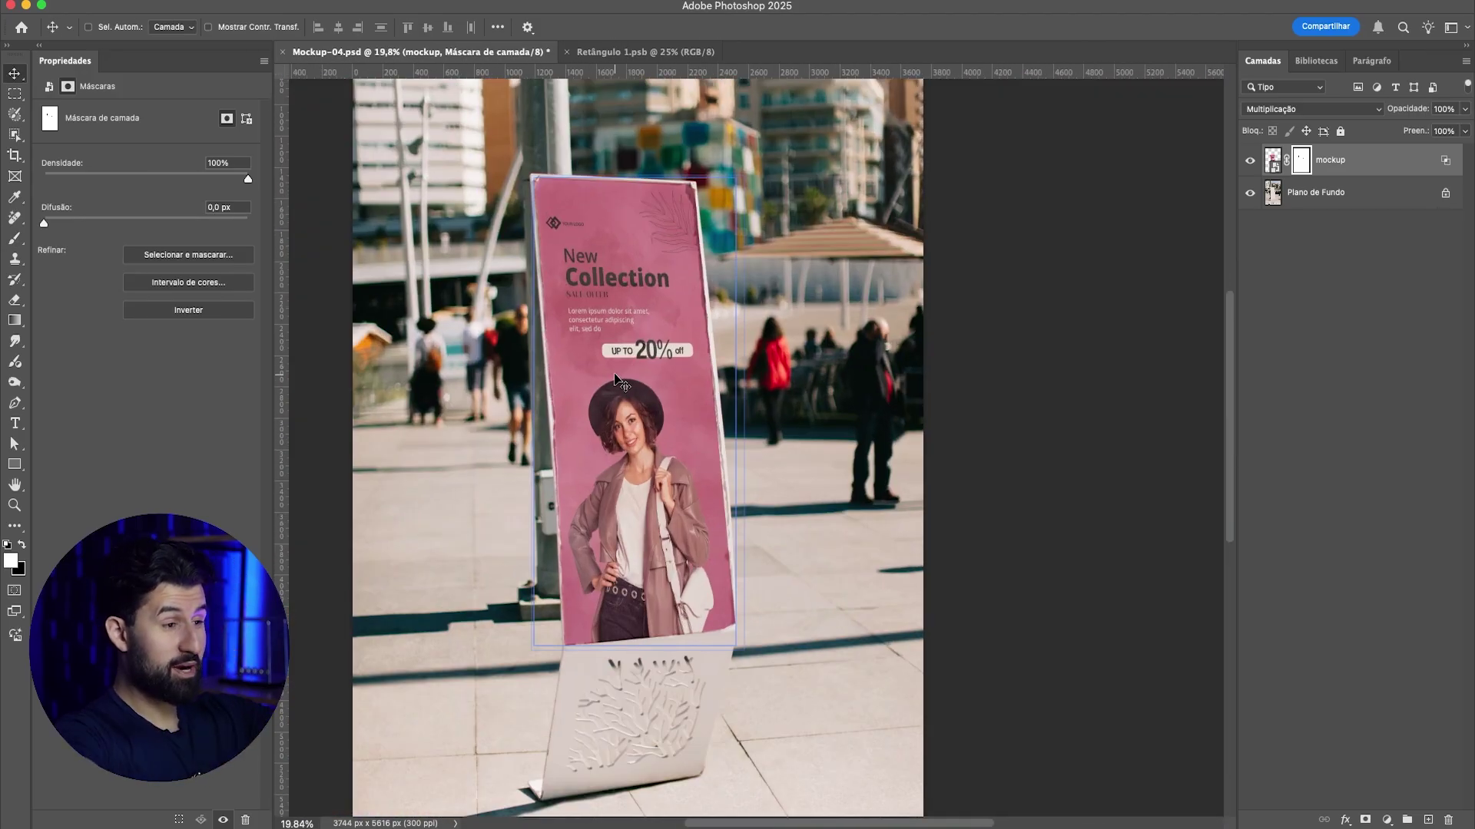
Step: Examine the finished New Collection sign mockup up close and as a whole, checking how the artwork blends into the photo
{"action": "scroll", "coordinate": [572, 368], "scroll_direction": "up", "scroll_amount": 1}
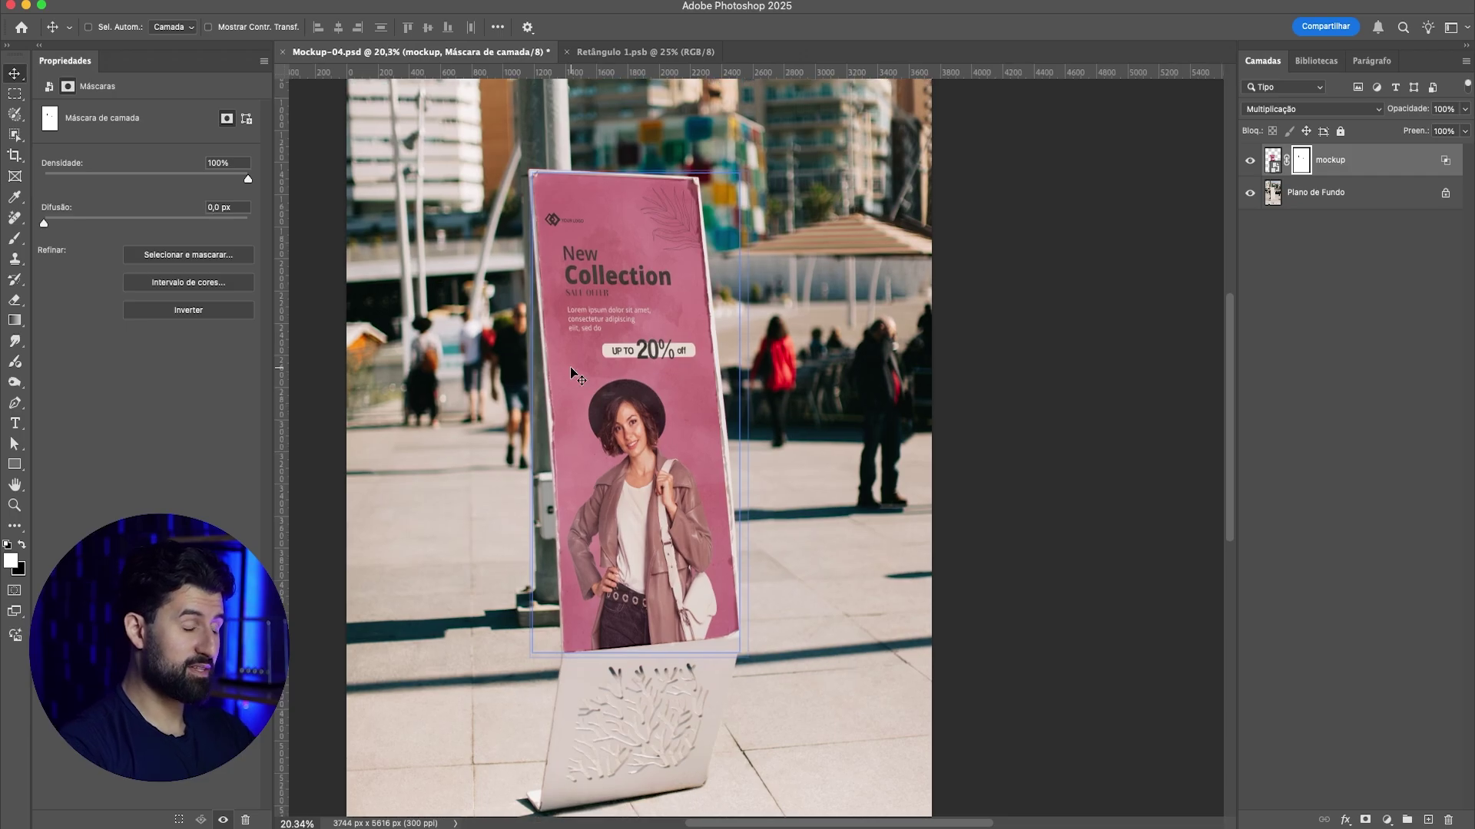
{"action": "scroll", "coordinate": [619, 409], "scroll_direction": "up", "scroll_amount": 2}
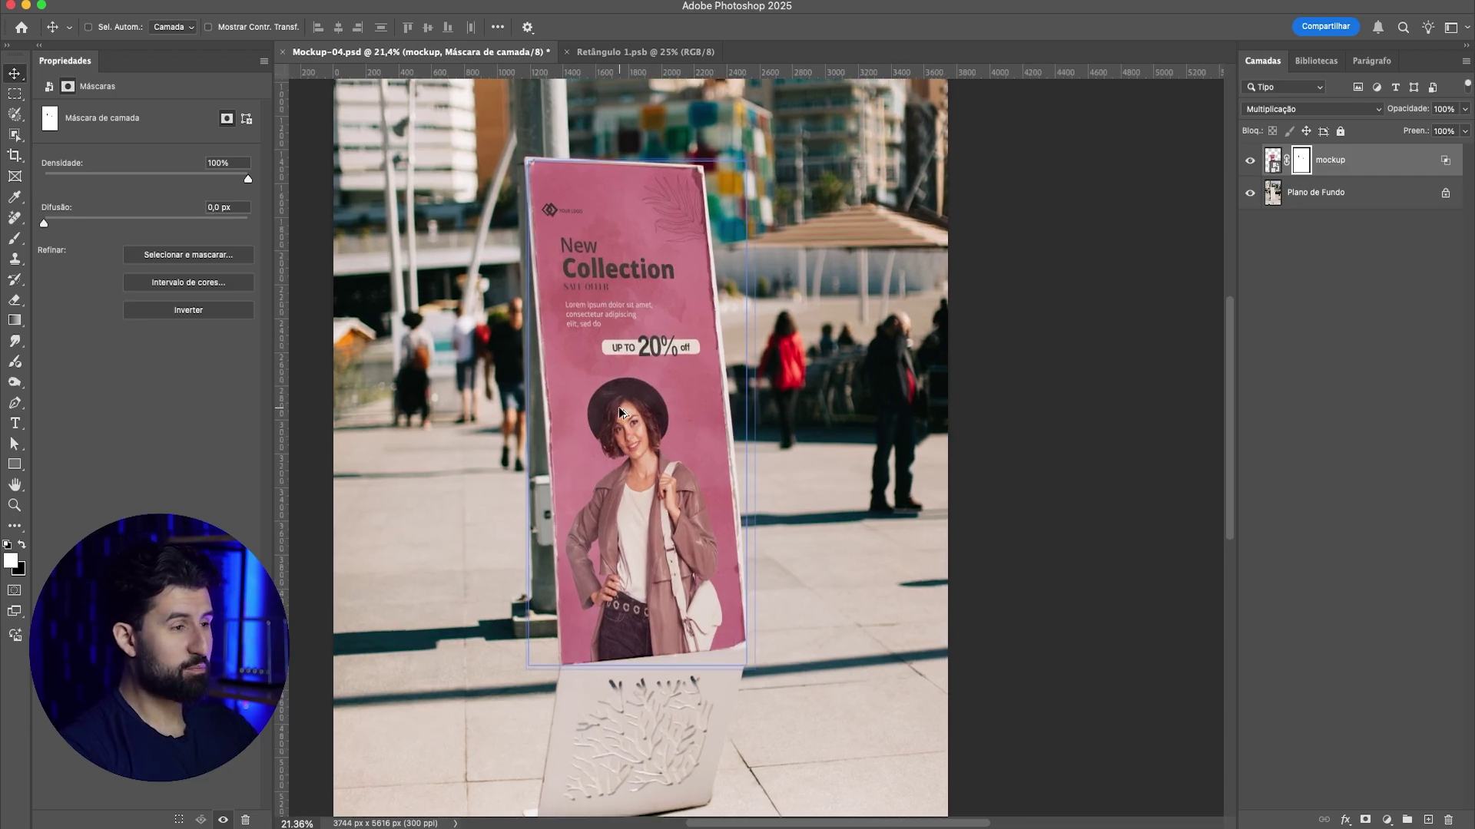
{"action": "scroll", "coordinate": [675, 423], "scroll_direction": "up", "scroll_amount": 2}
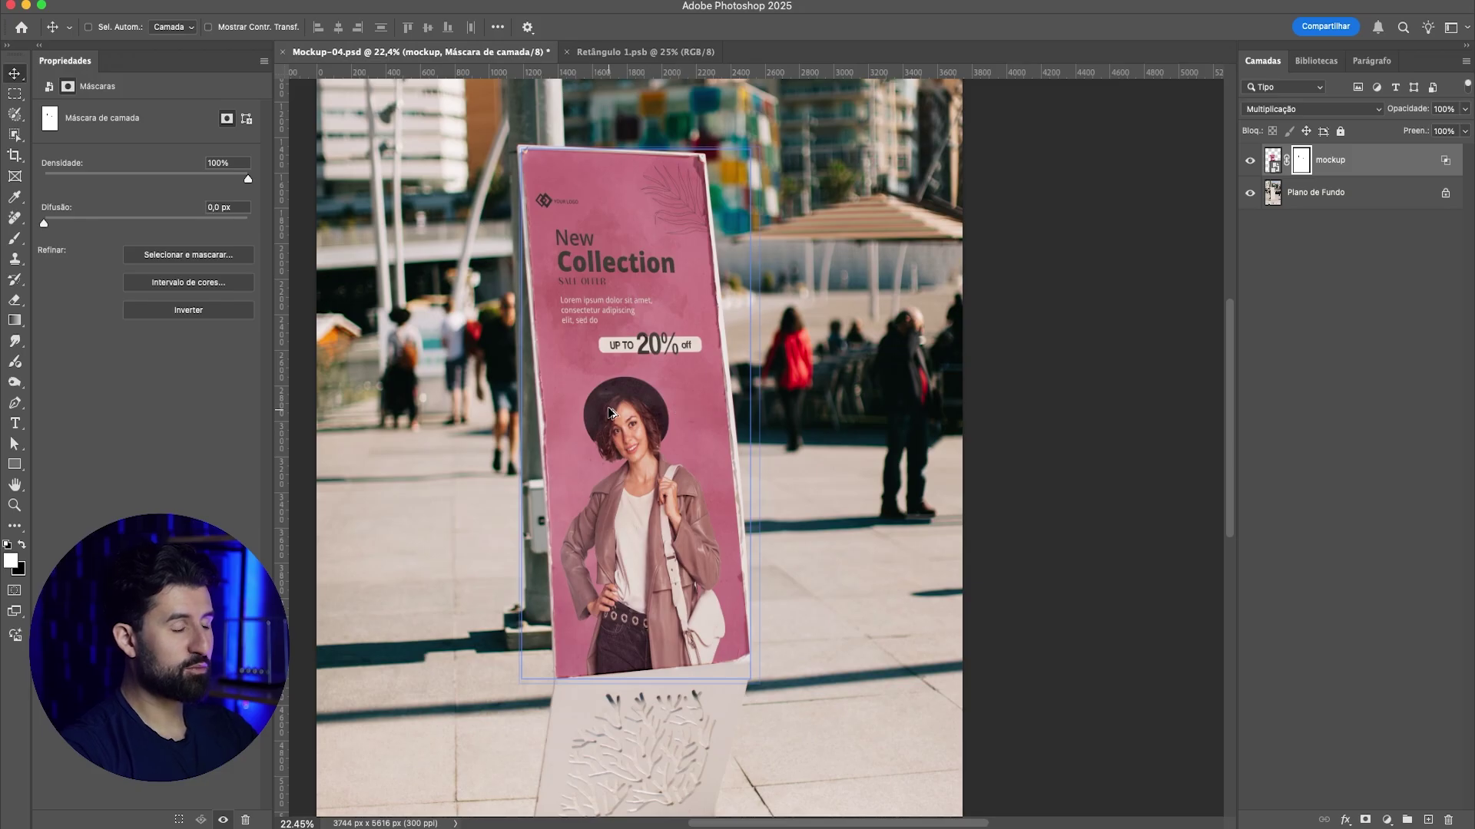
{"action": "scroll", "coordinate": [668, 421], "scroll_direction": "up", "scroll_amount": 2}
{"action": "scroll", "coordinate": [695, 424], "scroll_direction": "up", "scroll_amount": 1}
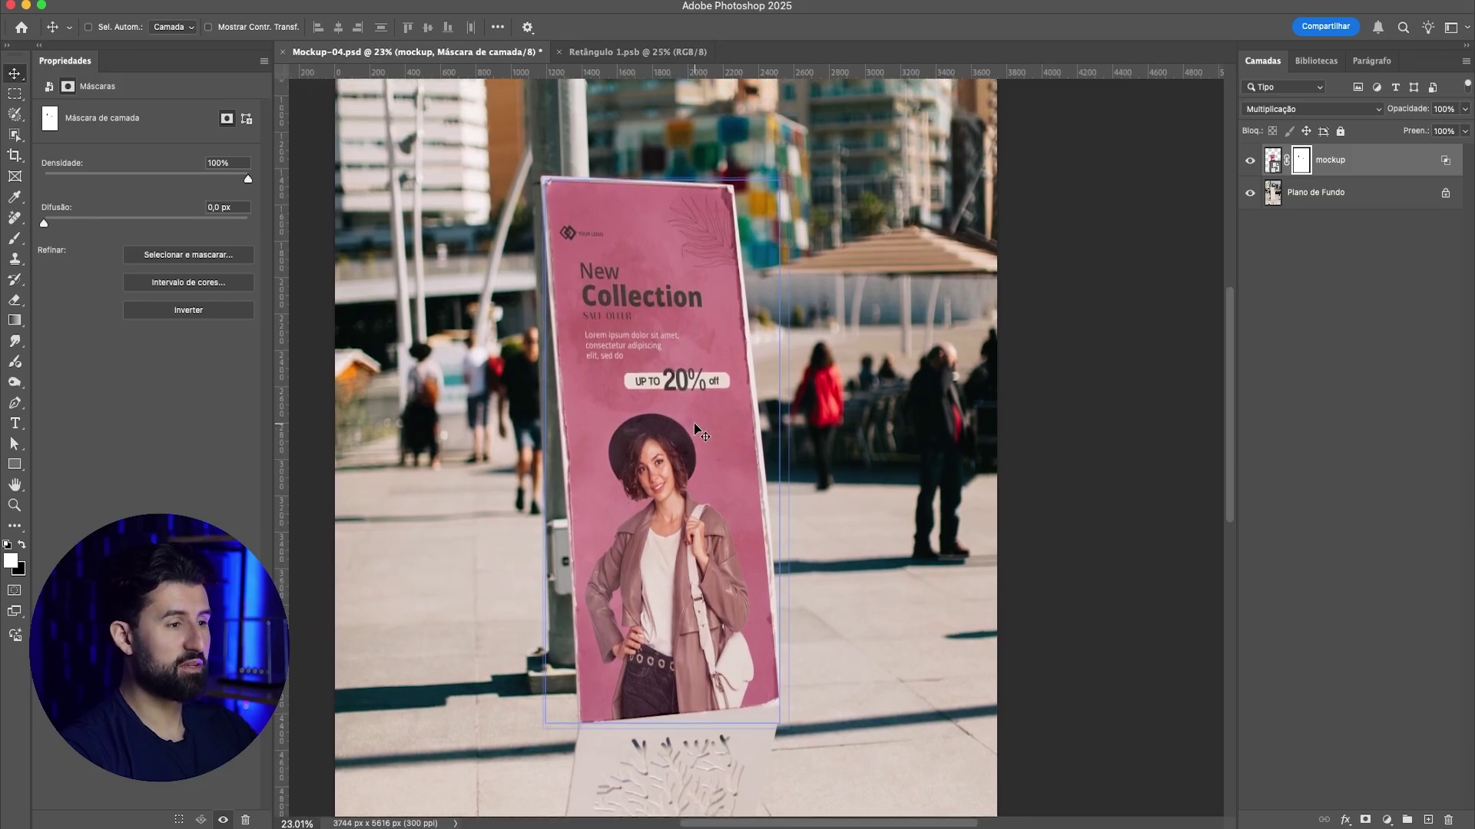
{"action": "scroll", "coordinate": [725, 427], "scroll_direction": "down", "scroll_amount": 4}
{"action": "scroll", "coordinate": [662, 448], "scroll_direction": "up", "scroll_amount": 3}
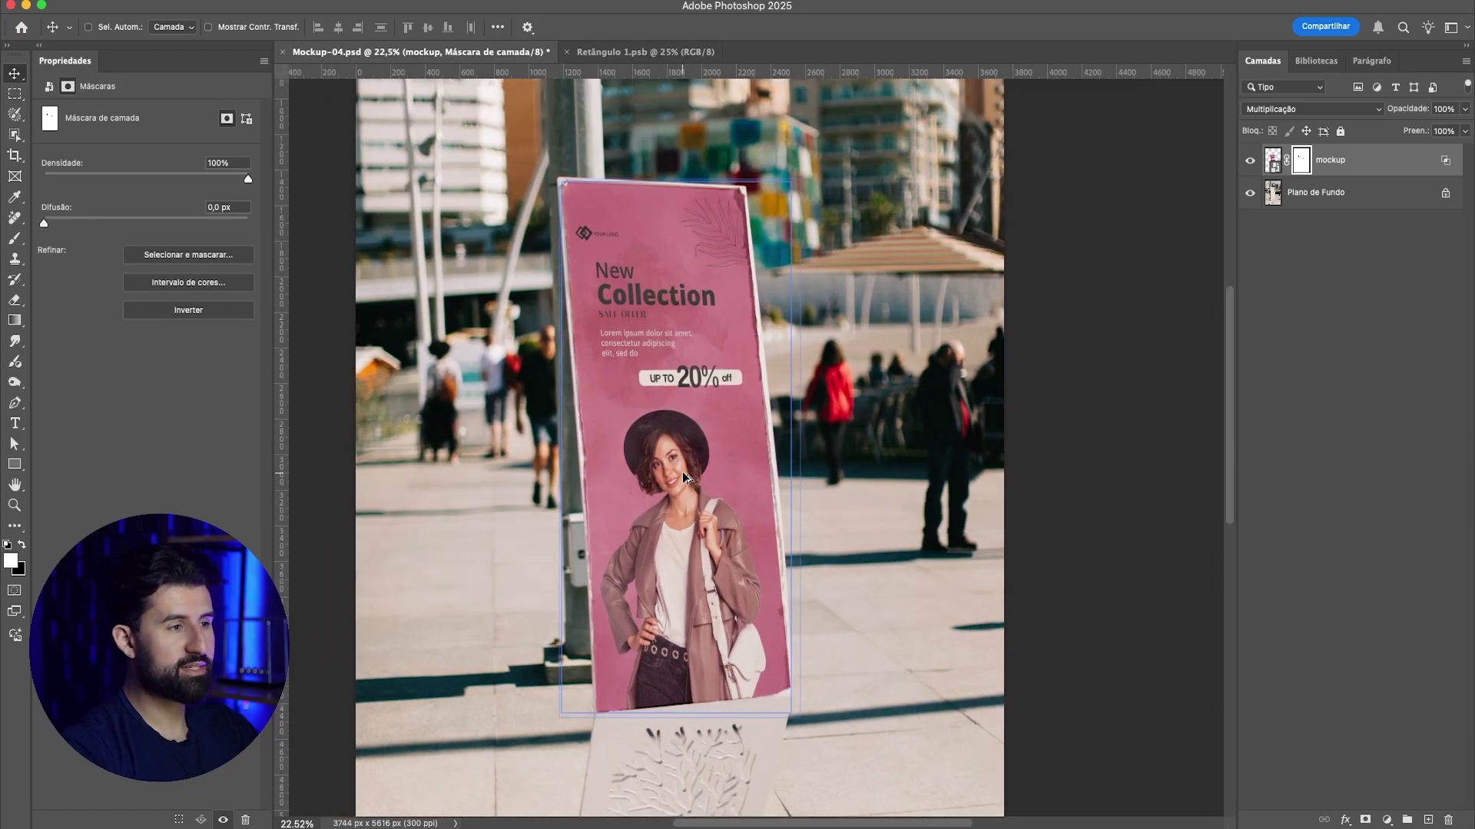
{"action": "scroll", "coordinate": [692, 485], "scroll_direction": "up", "scroll_amount": 2}
{"action": "scroll", "coordinate": [693, 485], "scroll_direction": "up", "scroll_amount": 2}
{"action": "scroll", "coordinate": [696, 360], "scroll_direction": "down", "scroll_amount": 2}
{"action": "scroll", "coordinate": [696, 361], "scroll_direction": "down", "scroll_amount": 4}
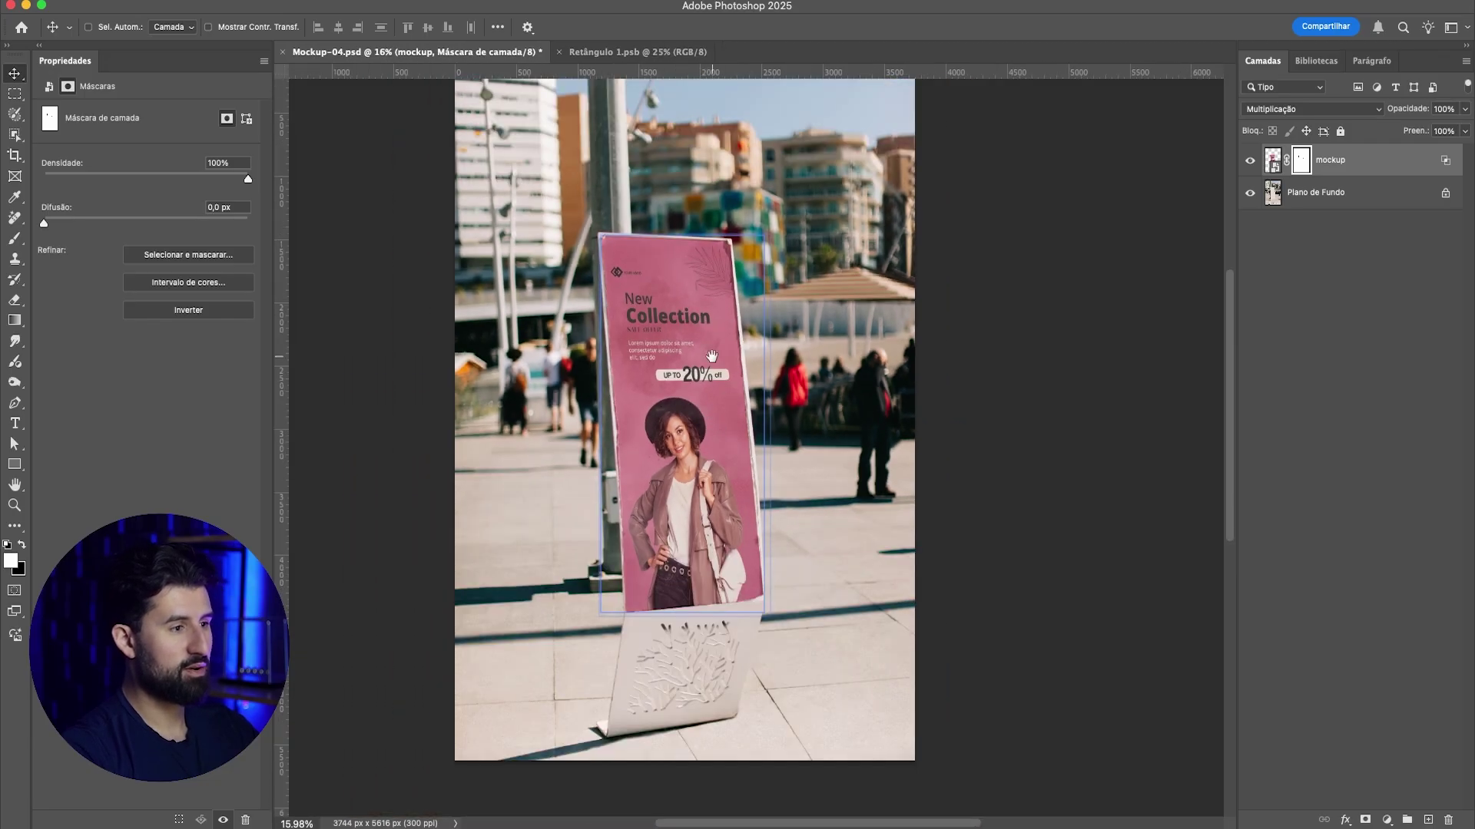
{"action": "scroll", "coordinate": [707, 418], "scroll_direction": "up", "scroll_amount": 3}
{"action": "scroll", "coordinate": [697, 464], "scroll_direction": "down", "scroll_amount": 1}
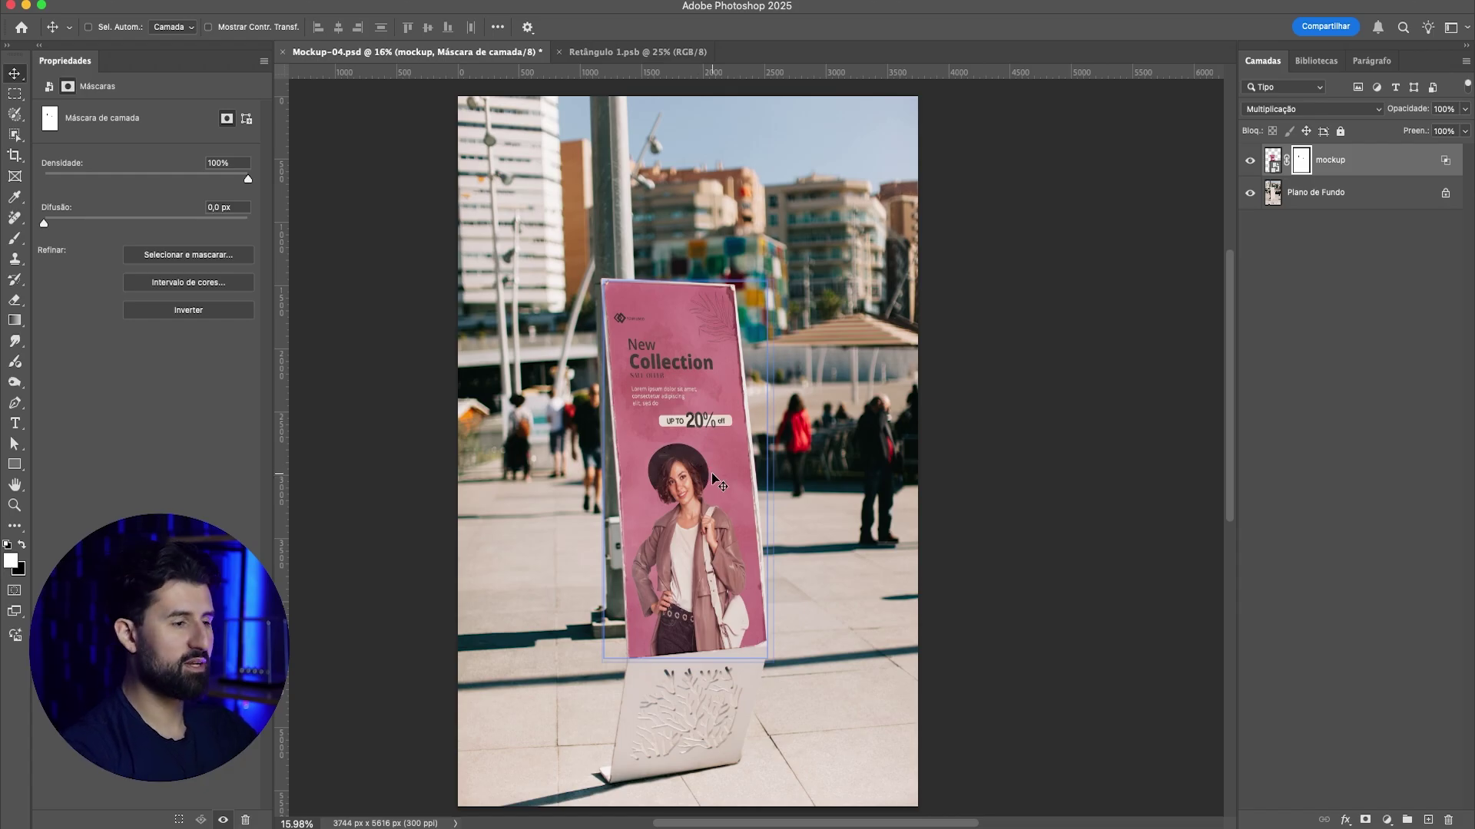
{"action": "scroll", "coordinate": [712, 478], "scroll_direction": "up", "scroll_amount": 1}
{"action": "scroll", "coordinate": [713, 478], "scroll_direction": "down", "scroll_amount": 2}
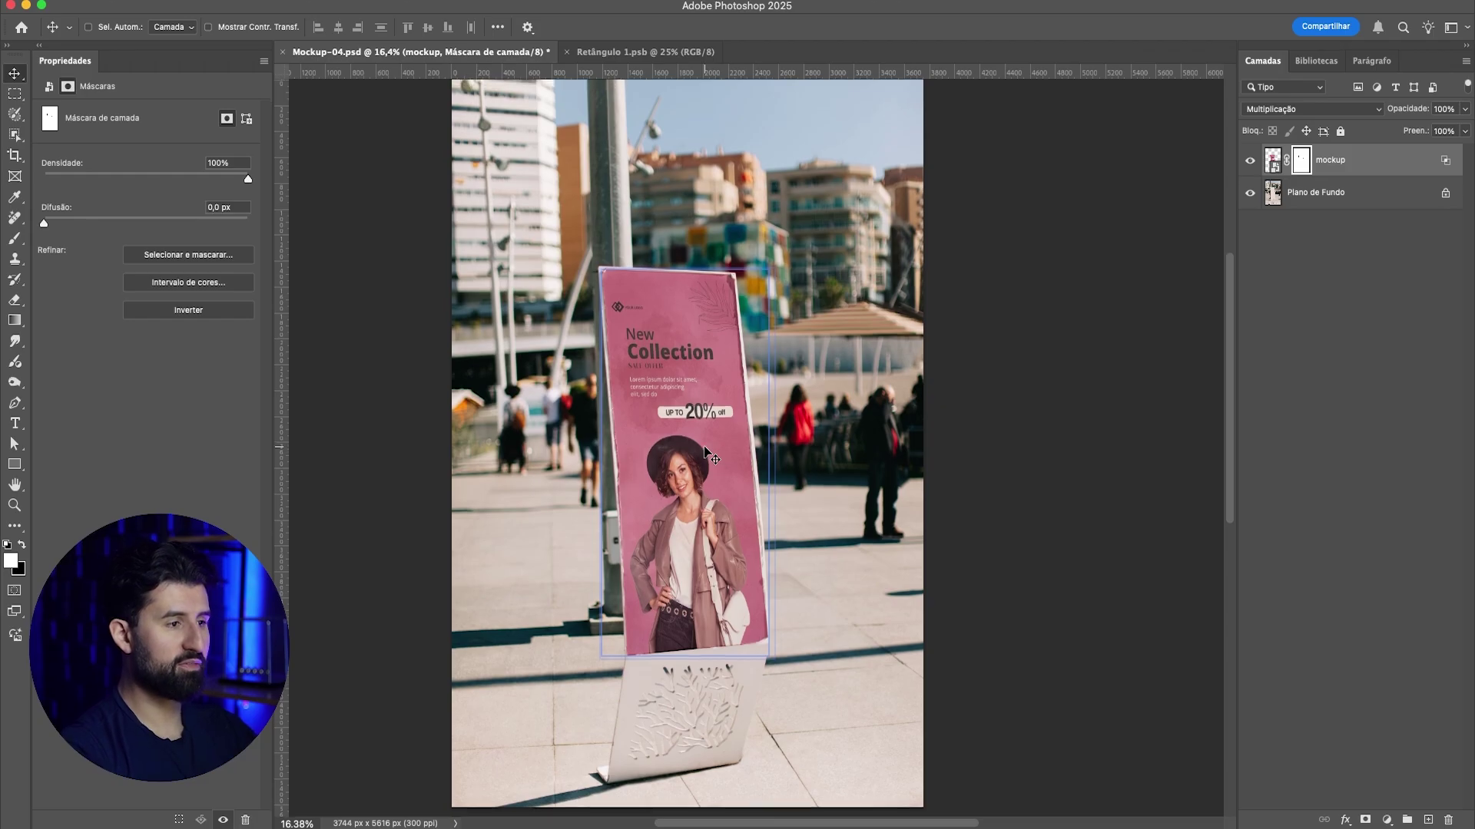
{"action": "scroll", "coordinate": [711, 430], "scroll_direction": "up", "scroll_amount": 2}
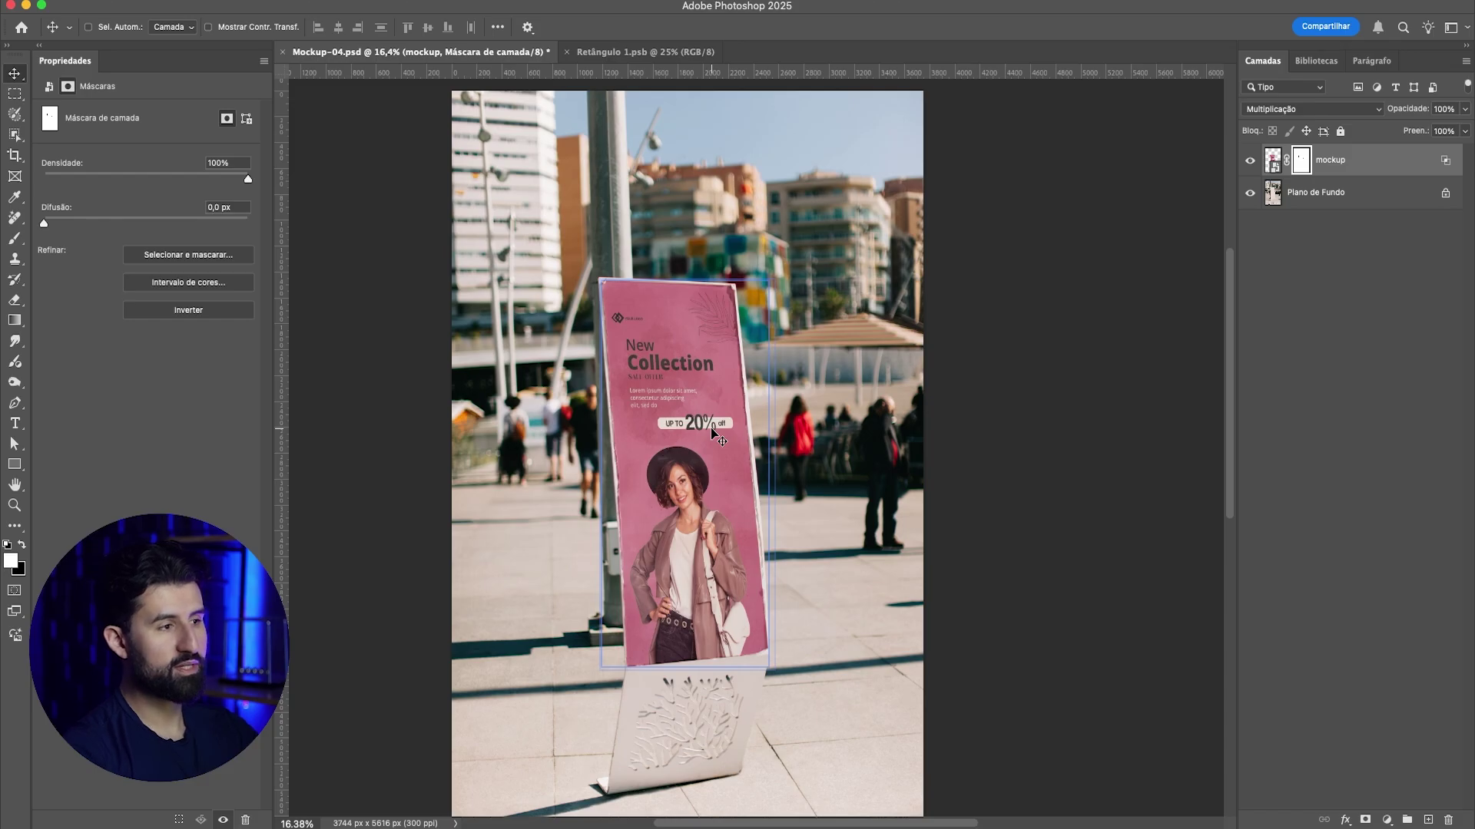
{"action": "scroll", "coordinate": [713, 433], "scroll_direction": "down", "scroll_amount": 4}
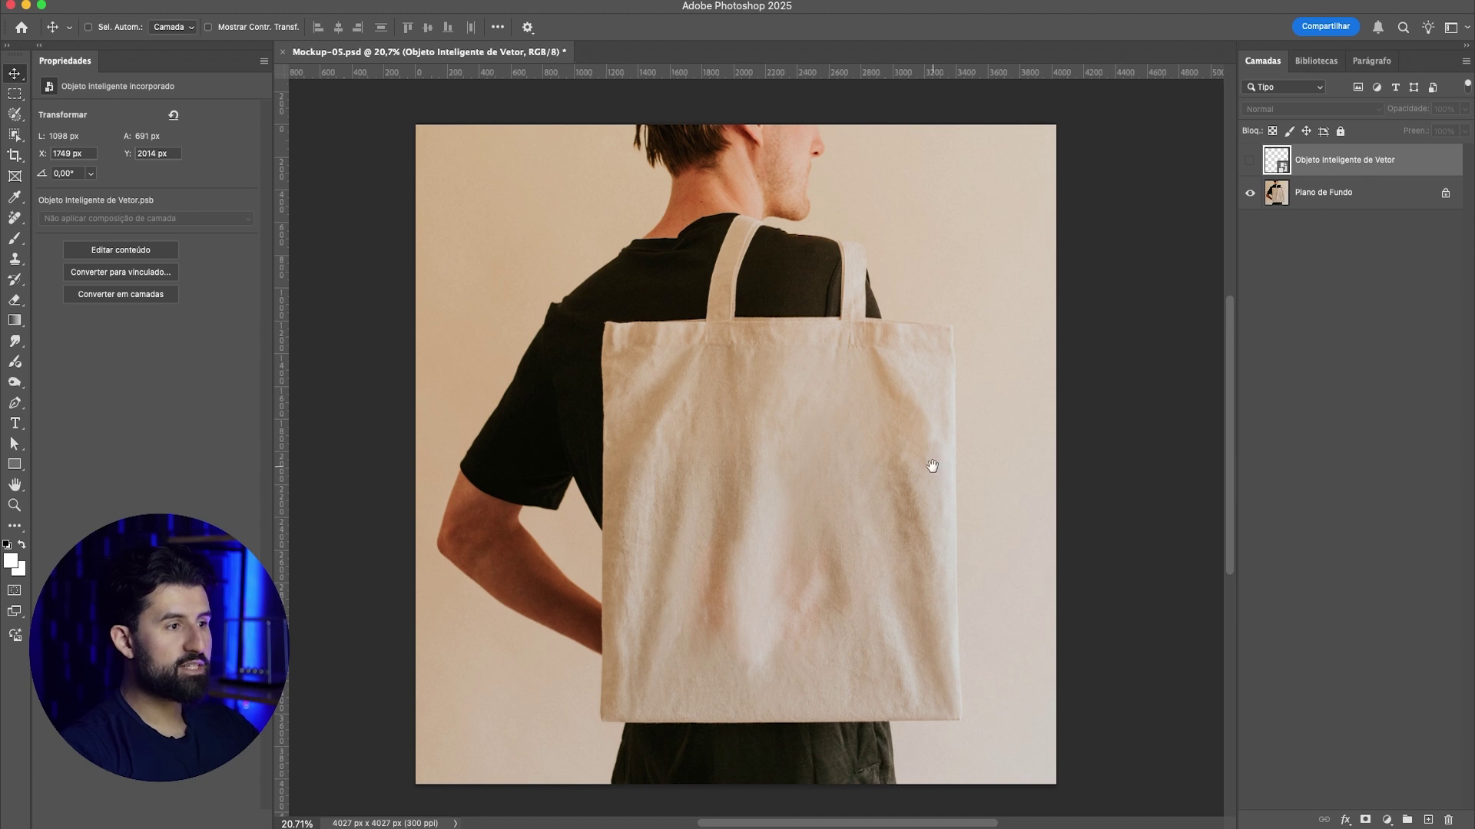
Step: Show the Fashion Store logo layer in Mockup-05.psd and scale it to 1119 × 705 px on the tote bag
{"action": "scroll", "coordinate": [931, 464], "scroll_direction": "right", "scroll_amount": 1}
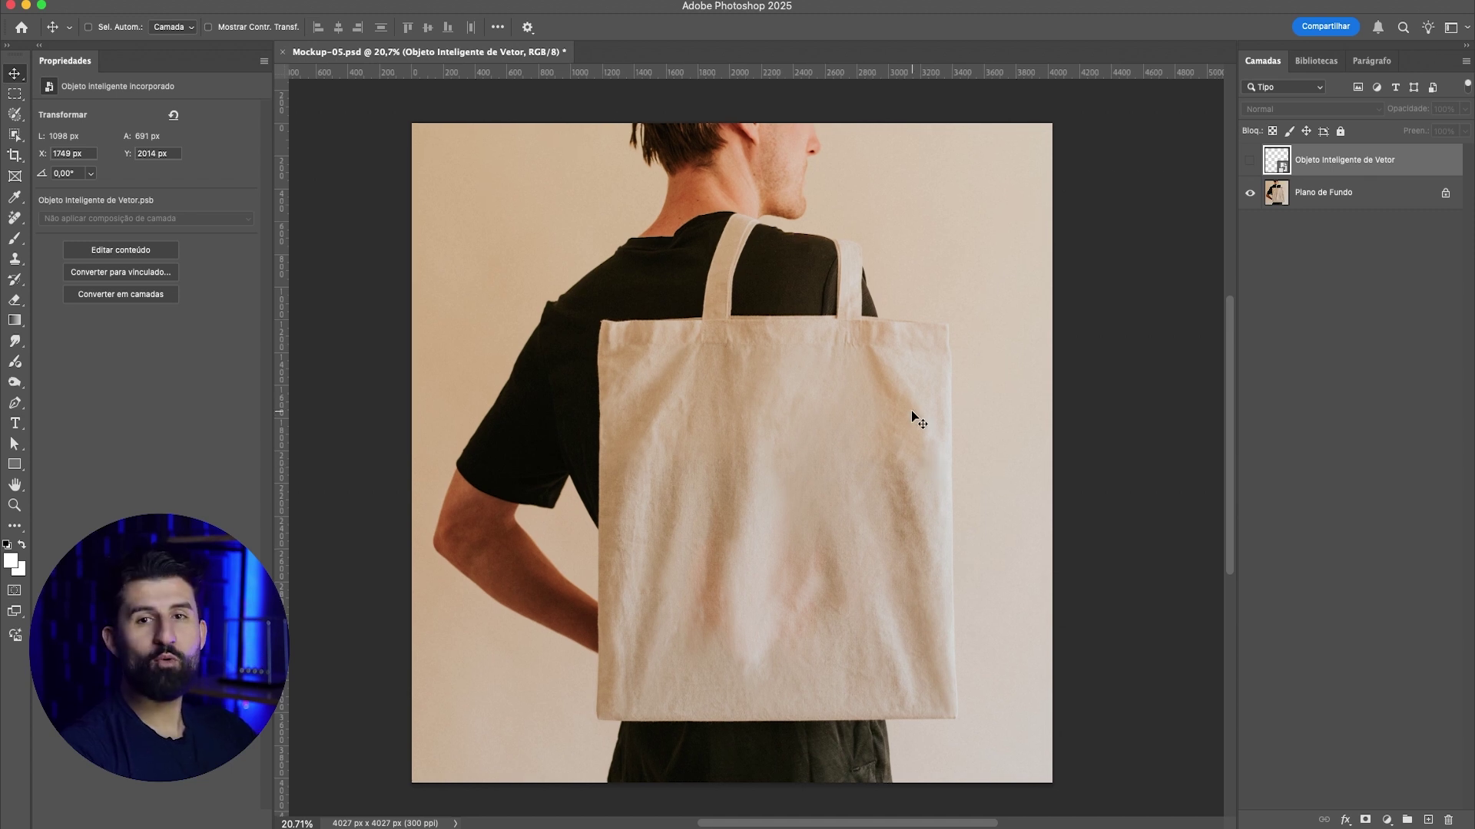
{"action": "left_click", "coordinate": [1252, 163]}
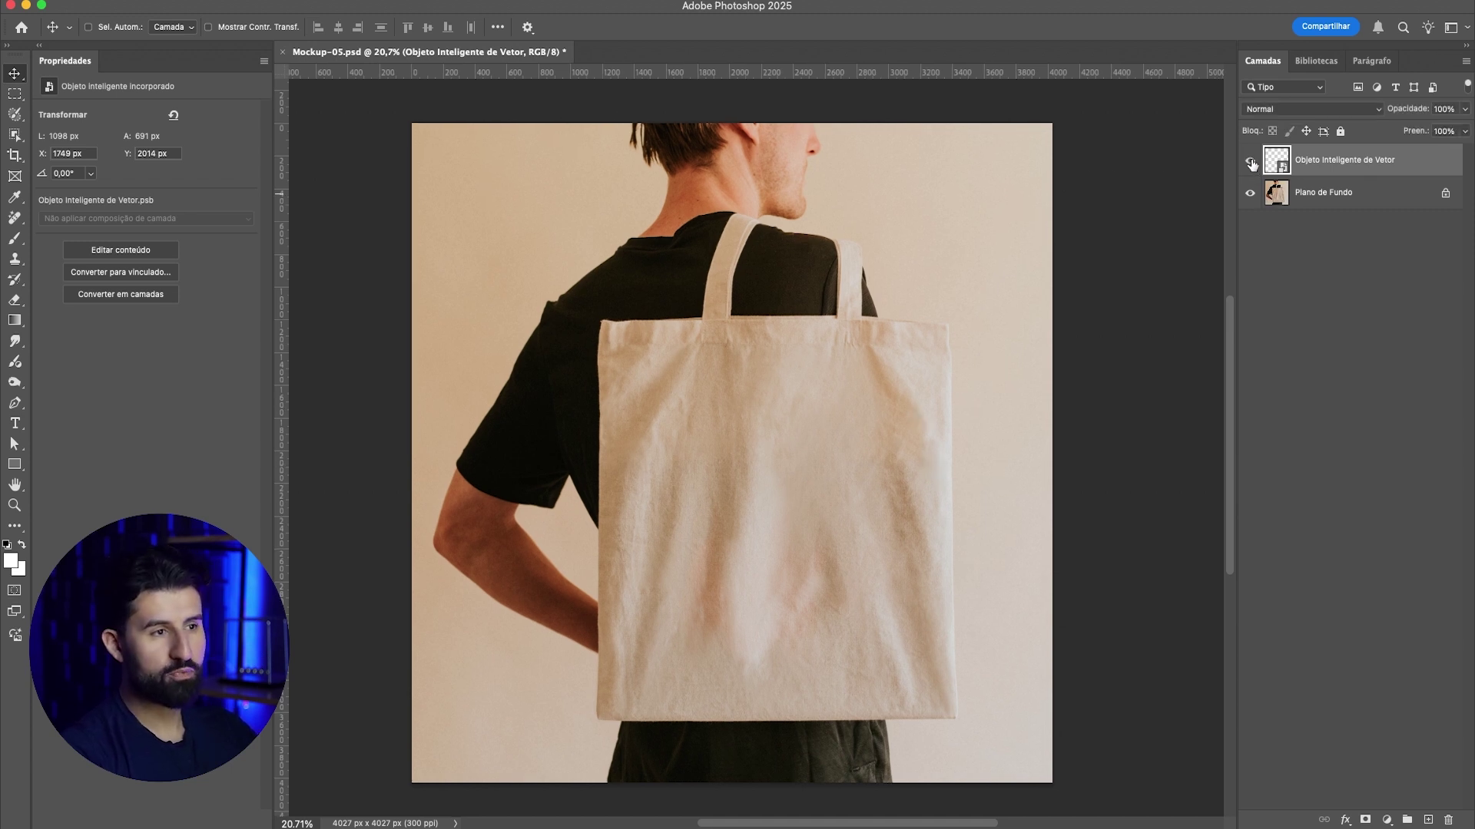
{"action": "left_click_drag", "start_coordinate": [781, 531], "coordinate": [728, 484]}
{"action": "key", "text": "super+z"}
{"action": "key", "text": "super+t"}
{"action": "left_click_drag", "start_coordinate": [867, 566], "coordinate": [872, 569]}
{"action": "key", "text": "Return"}
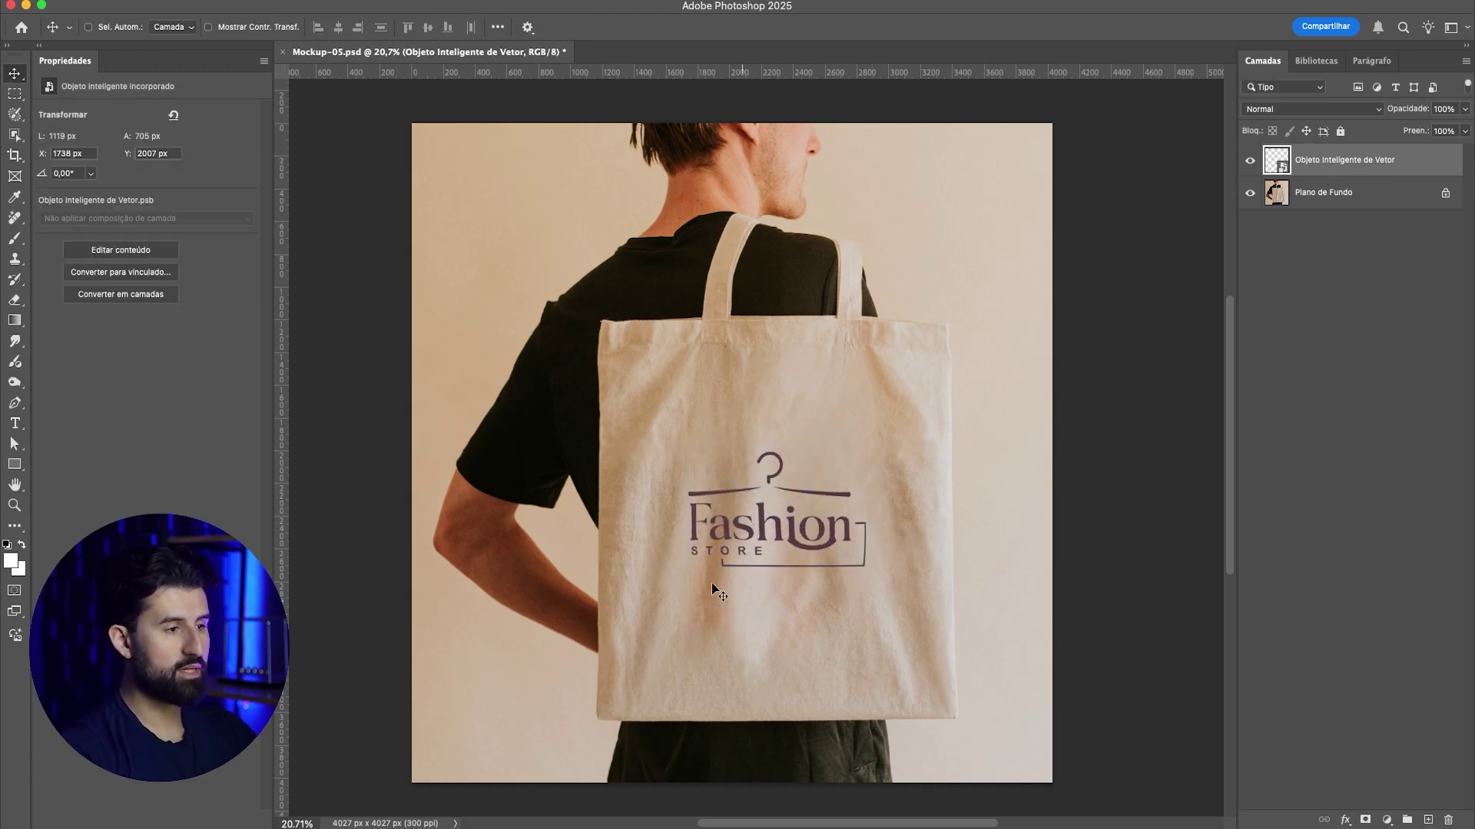
{"action": "scroll", "coordinate": [803, 433], "scroll_direction": "up", "scroll_amount": 2}
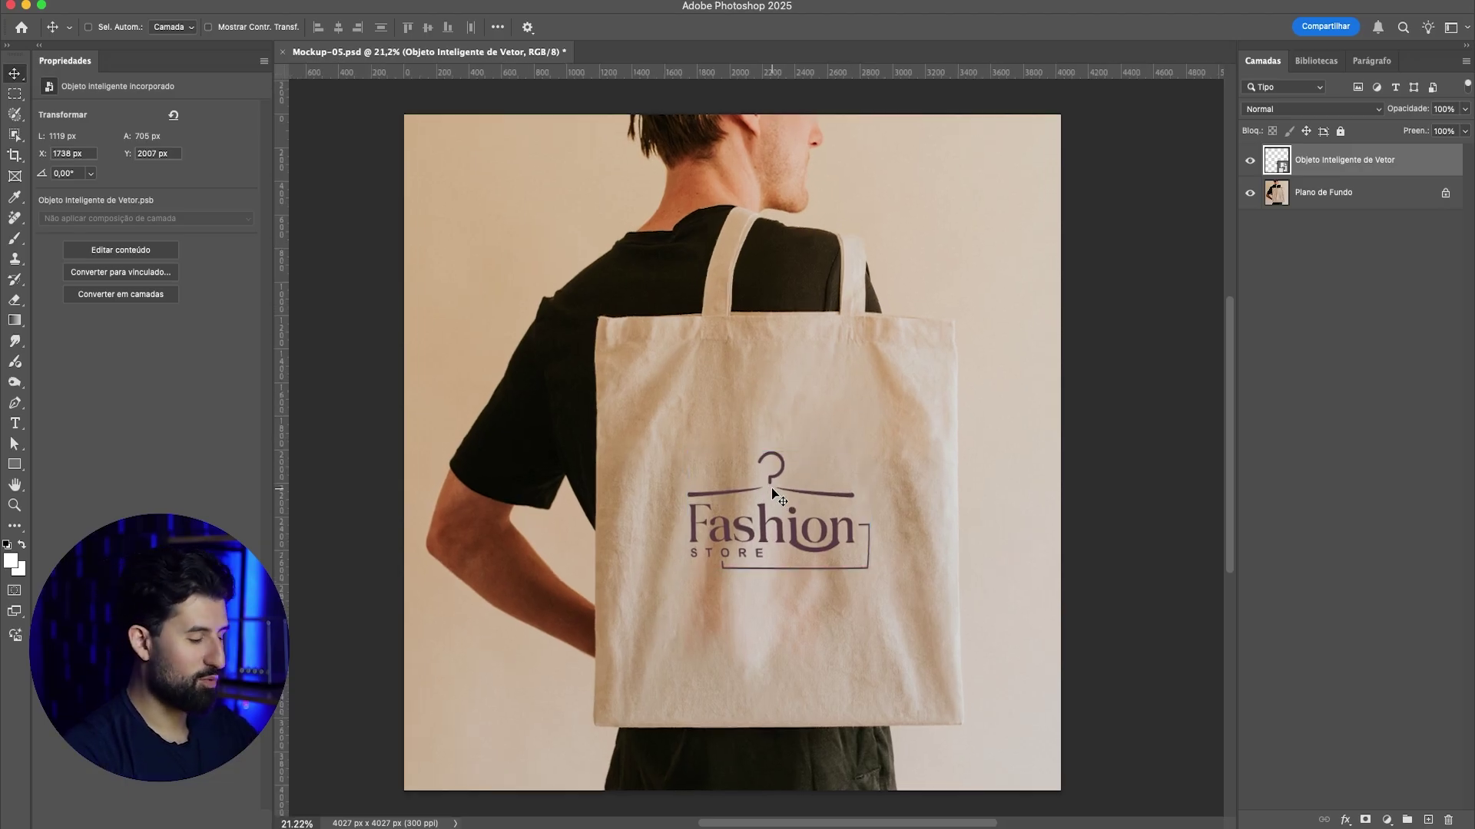
{"action": "scroll", "coordinate": [742, 555], "scroll_direction": "up", "scroll_amount": 2}
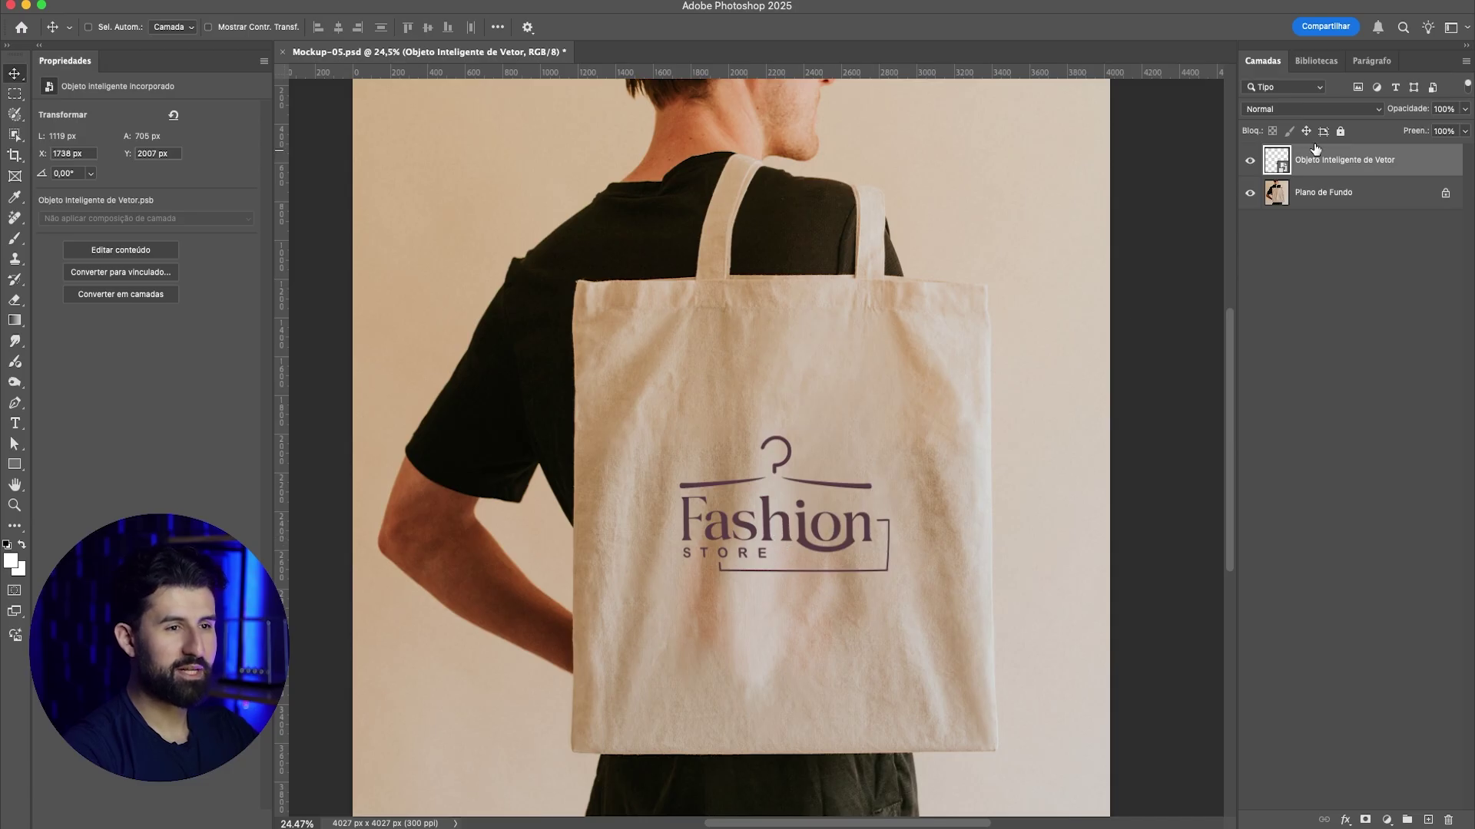
{"action": "scroll", "coordinate": [699, 476], "scroll_direction": "down", "scroll_amount": 1}
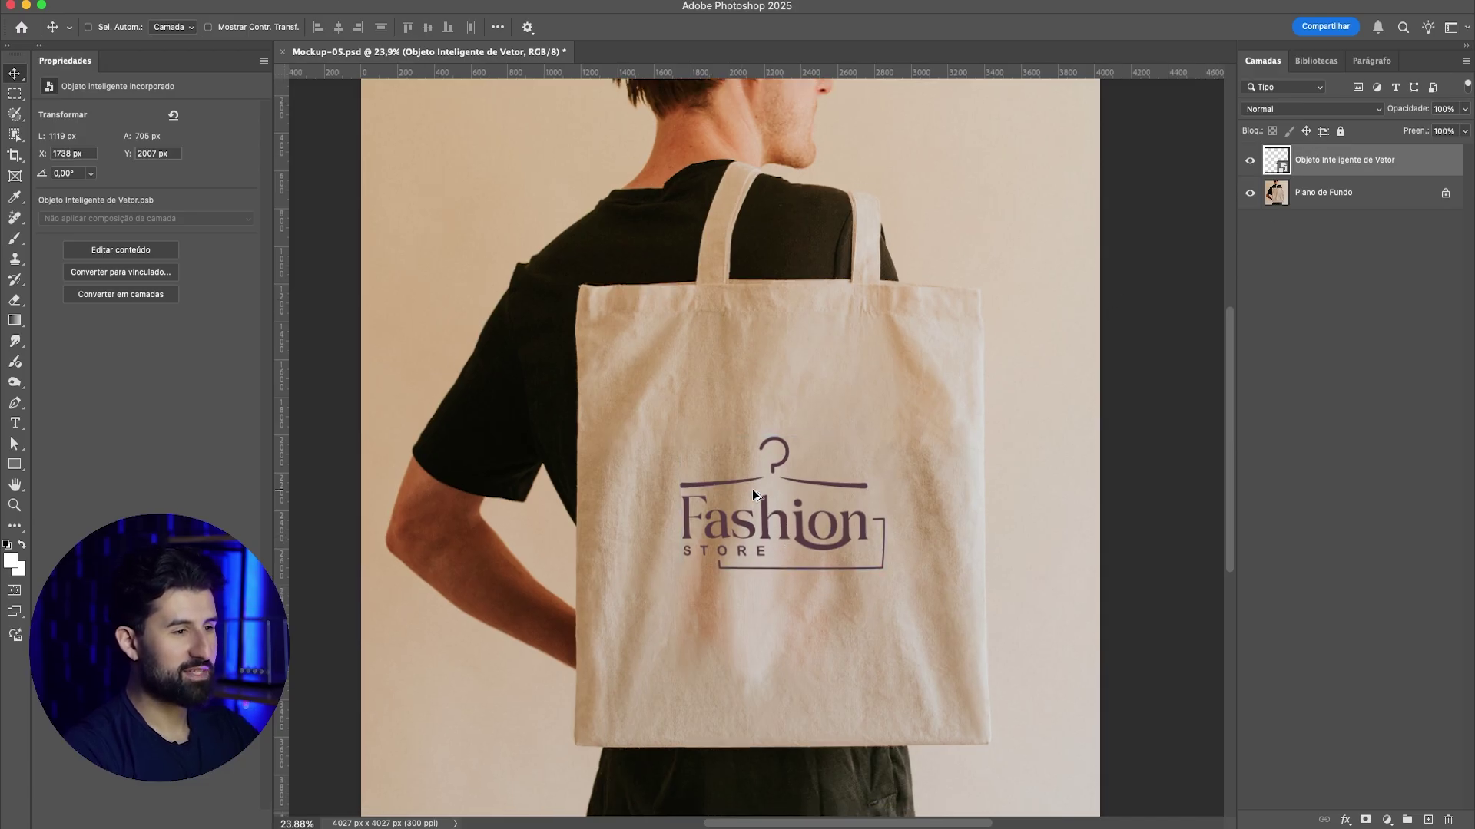
Step: Rename the Fashion Store logo's smart object layer as logotipo
{"action": "double_click", "coordinate": [1344, 160]}
{"action": "type", "text": "logotip"}
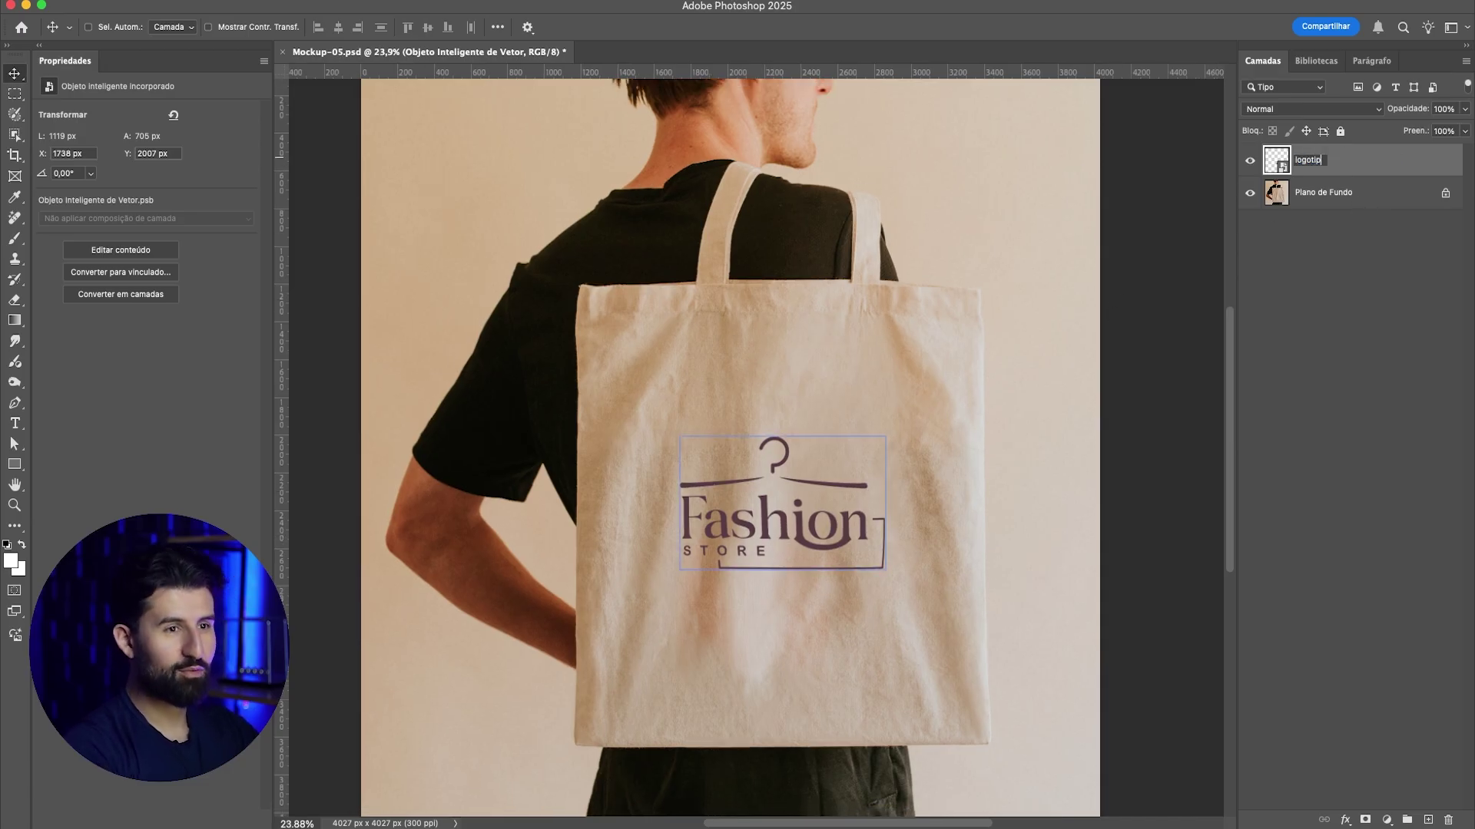
{"action": "type", "text": "o"}
{"action": "key", "text": "Return"}
{"action": "scroll", "coordinate": [923, 500], "scroll_direction": "down", "scroll_amount": 1}
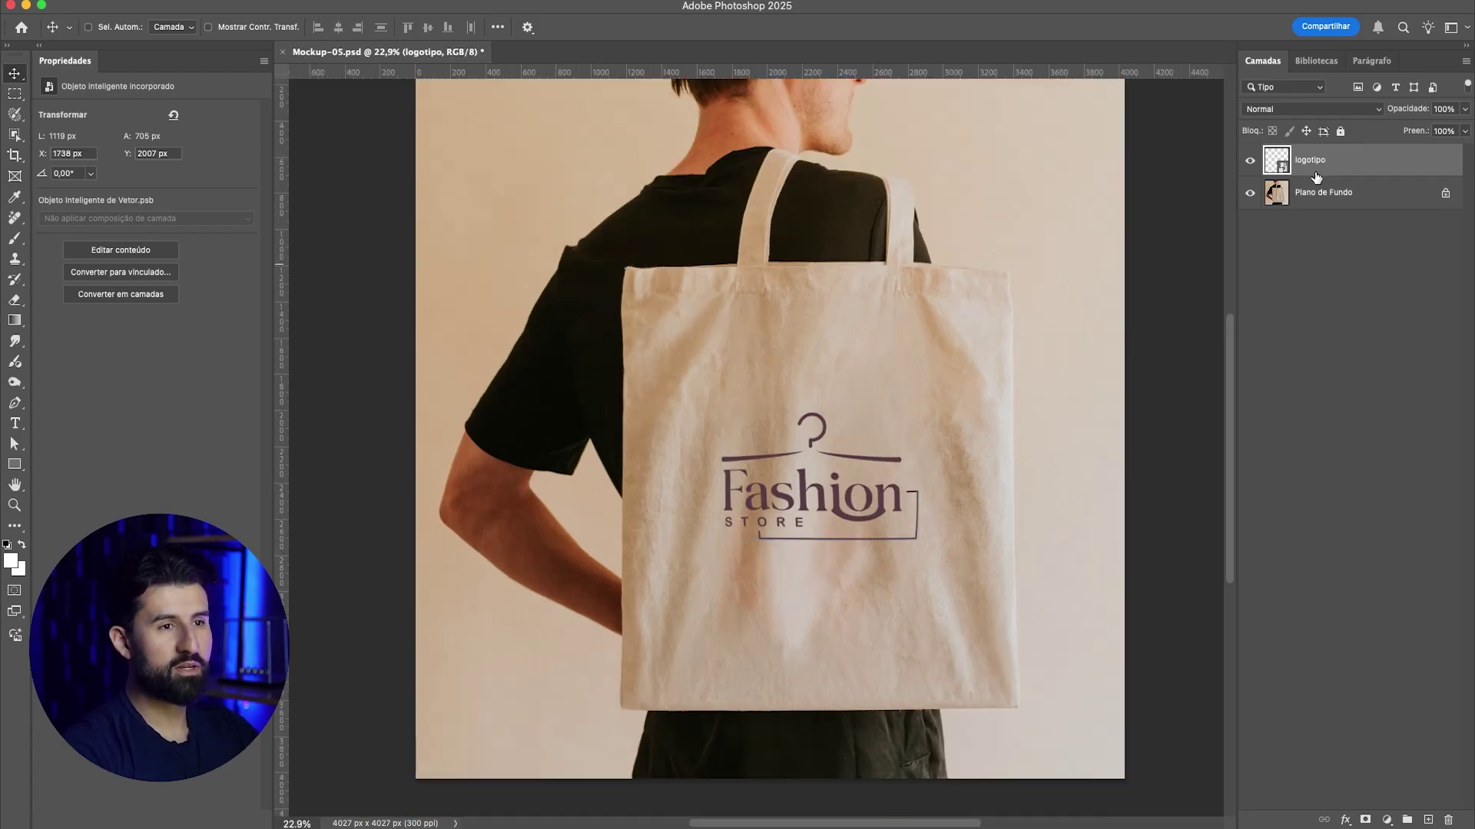
Step: Open the logotipo layer's blending options and split the underlying-layer Blend If sliders to about 0/108 for shadows and 142/255 for highlights
{"action": "double_click", "coordinate": [1365, 168]}
{"action": "left_click_drag", "start_coordinate": [1084, 125], "coordinate": [1073, 39]}
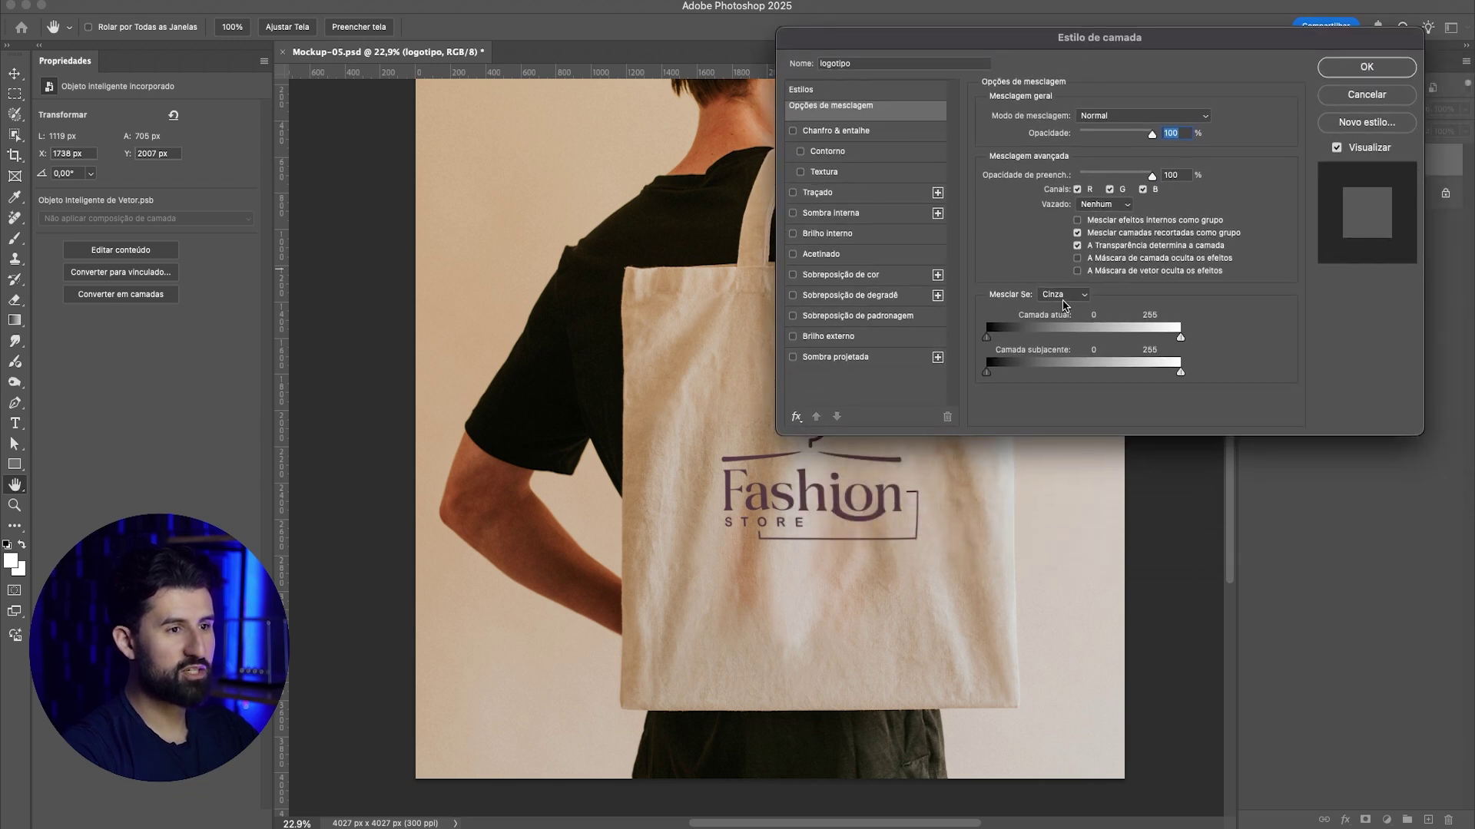
{"action": "mouse_move", "coordinate": [1181, 337]}
{"action": "left_mouse_down"}
{"action": "mouse_move", "coordinate": [1088, 344]}
{"action": "mouse_move", "coordinate": [1182, 345]}
{"action": "left_mouse_up"}
{"action": "mouse_move", "coordinate": [988, 339]}
{"action": "left_mouse_down"}
{"action": "mouse_move", "coordinate": [1063, 340]}
{"action": "mouse_move", "coordinate": [987, 338]}
{"action": "left_mouse_up"}
{"action": "key", "text": "alt"}
{"action": "left_click_drag", "start_coordinate": [1012, 376], "coordinate": [1070, 373]}
{"action": "left_click_drag", "start_coordinate": [1181, 374], "coordinate": [1100, 379]}
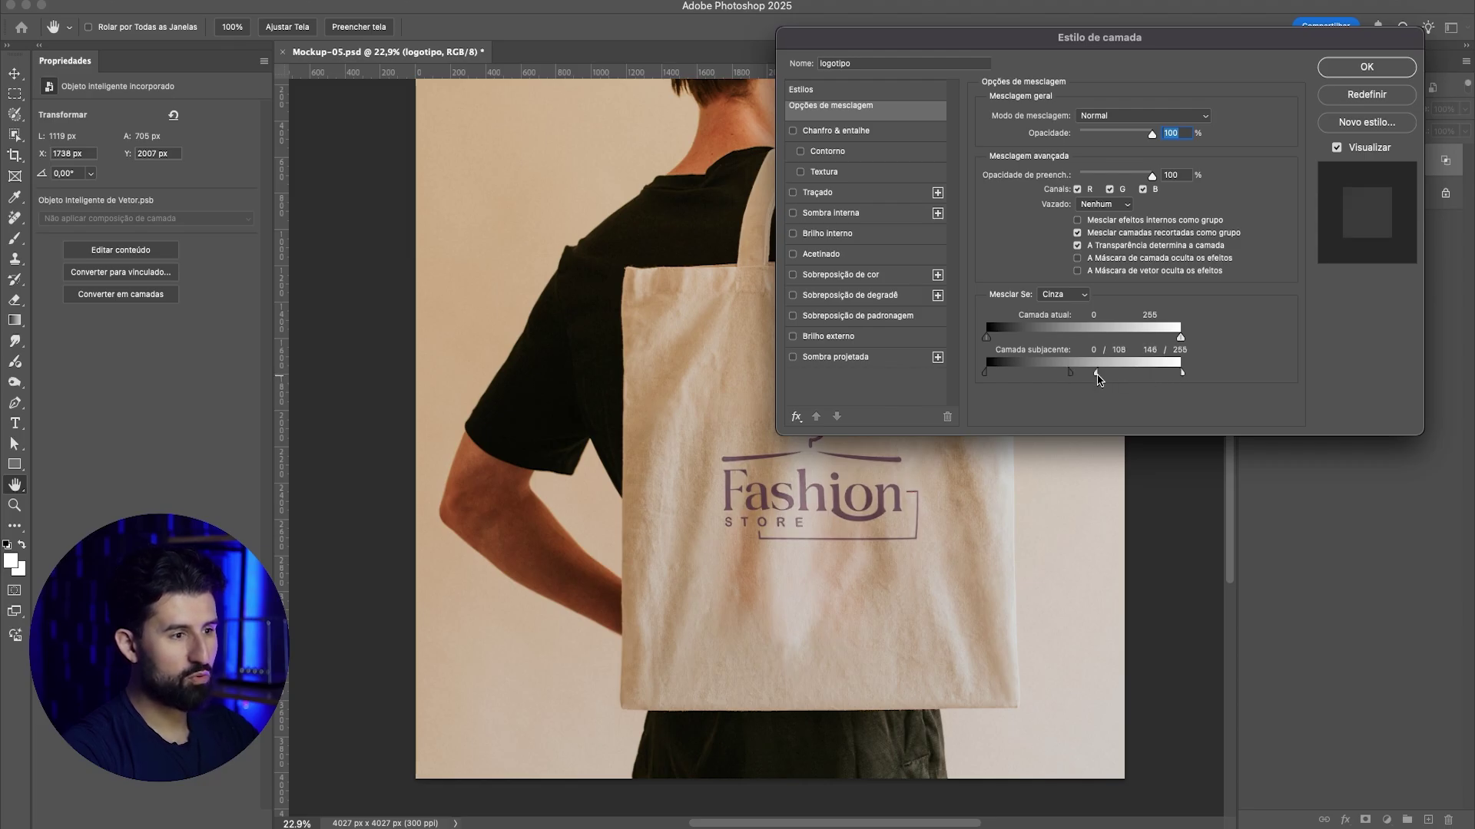
Step: Refine the logo's Blend If ranges to 201/255 highlights on the current layer and 0/99, 128/255 on the underlying layer, then apply the style
{"action": "scroll", "coordinate": [774, 505], "scroll_direction": "up", "scroll_amount": 6}
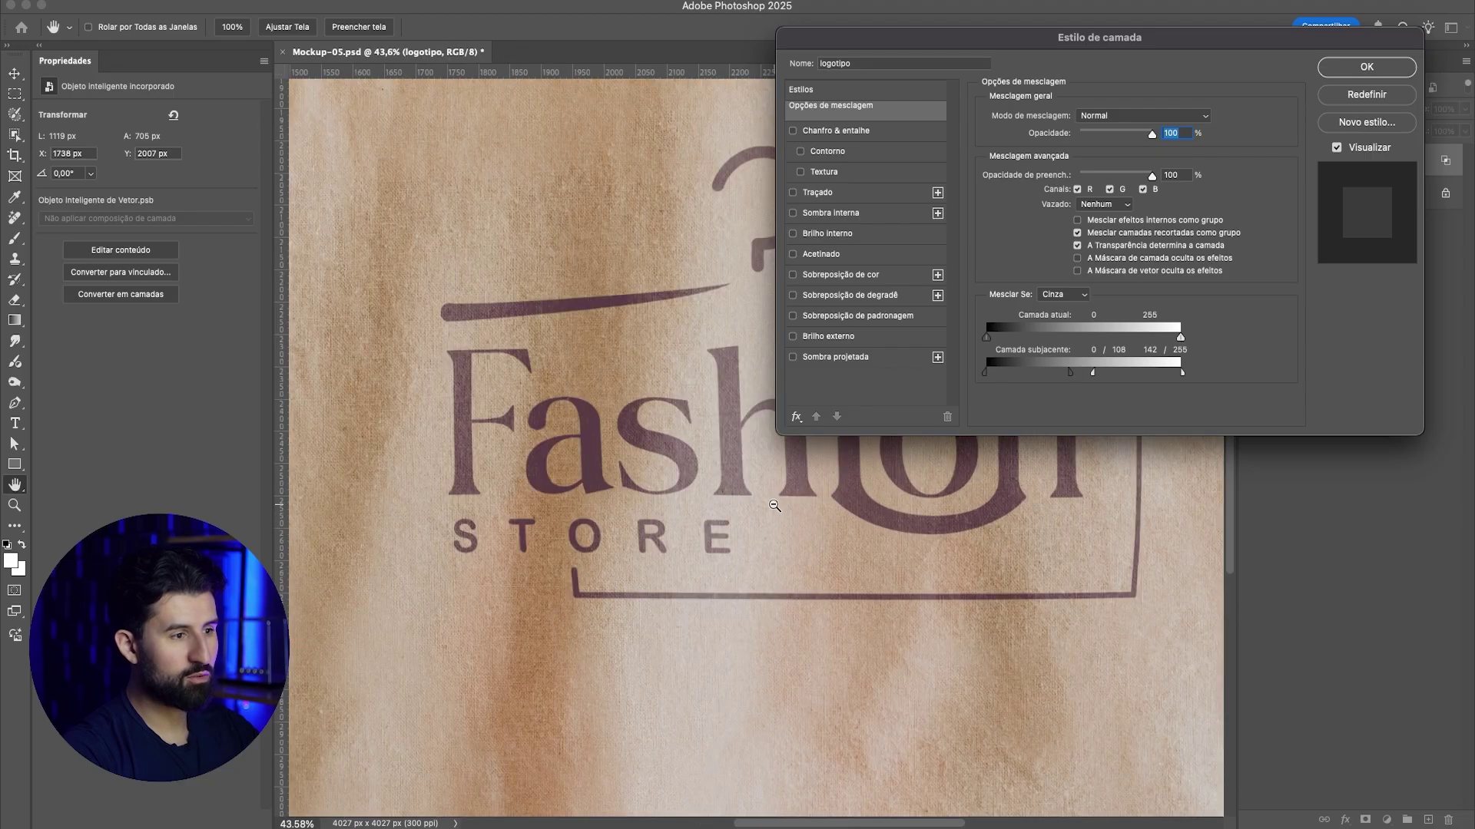
{"action": "scroll", "coordinate": [774, 505], "scroll_direction": "down", "scroll_amount": 3}
{"action": "left_click_drag", "start_coordinate": [1089, 375], "coordinate": [1095, 377]}
{"action": "scroll", "coordinate": [786, 552], "scroll_direction": "down", "scroll_amount": 1}
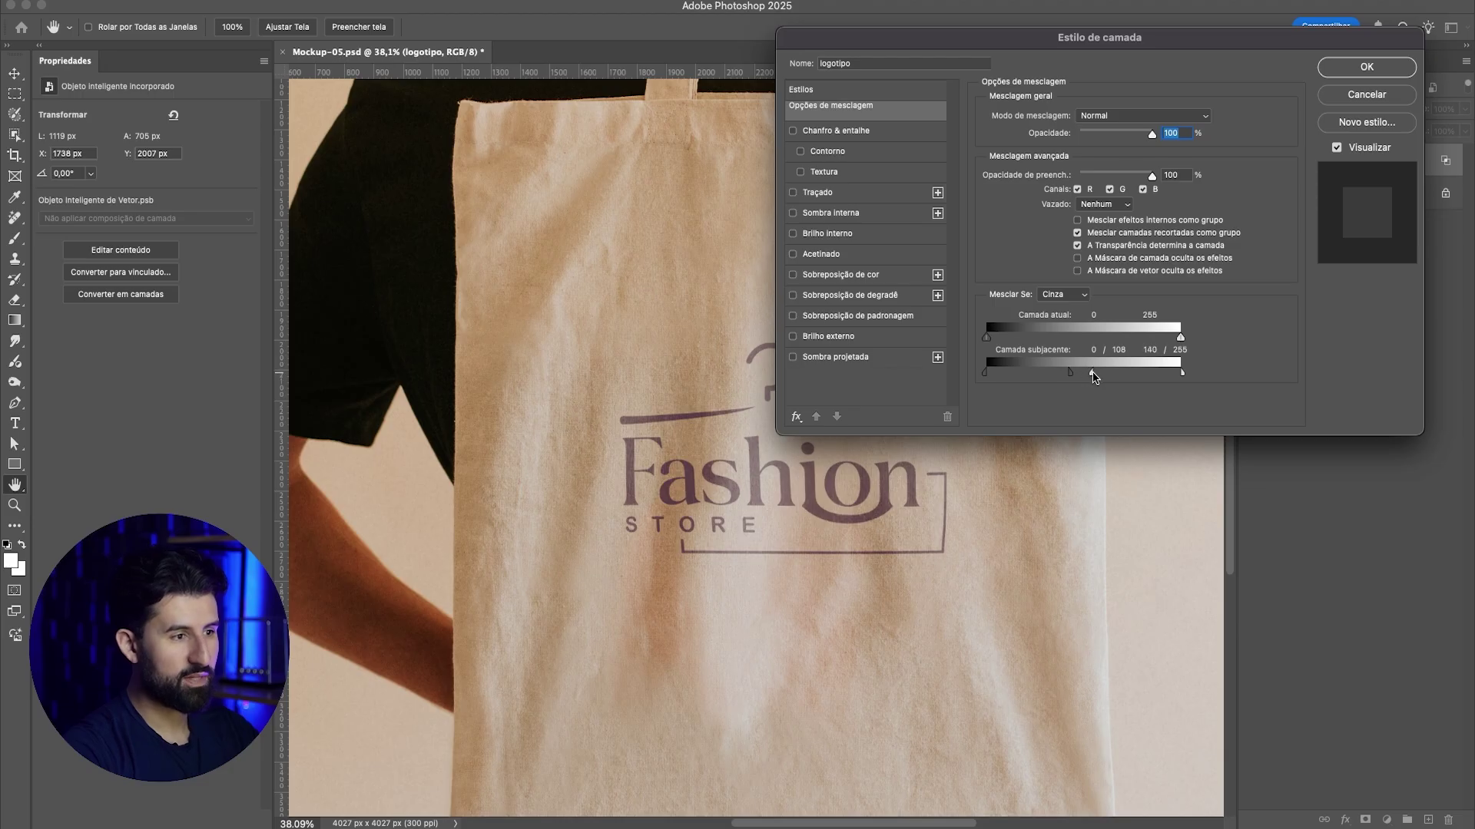
{"action": "scroll", "coordinate": [653, 507], "scroll_direction": "down", "scroll_amount": 3}
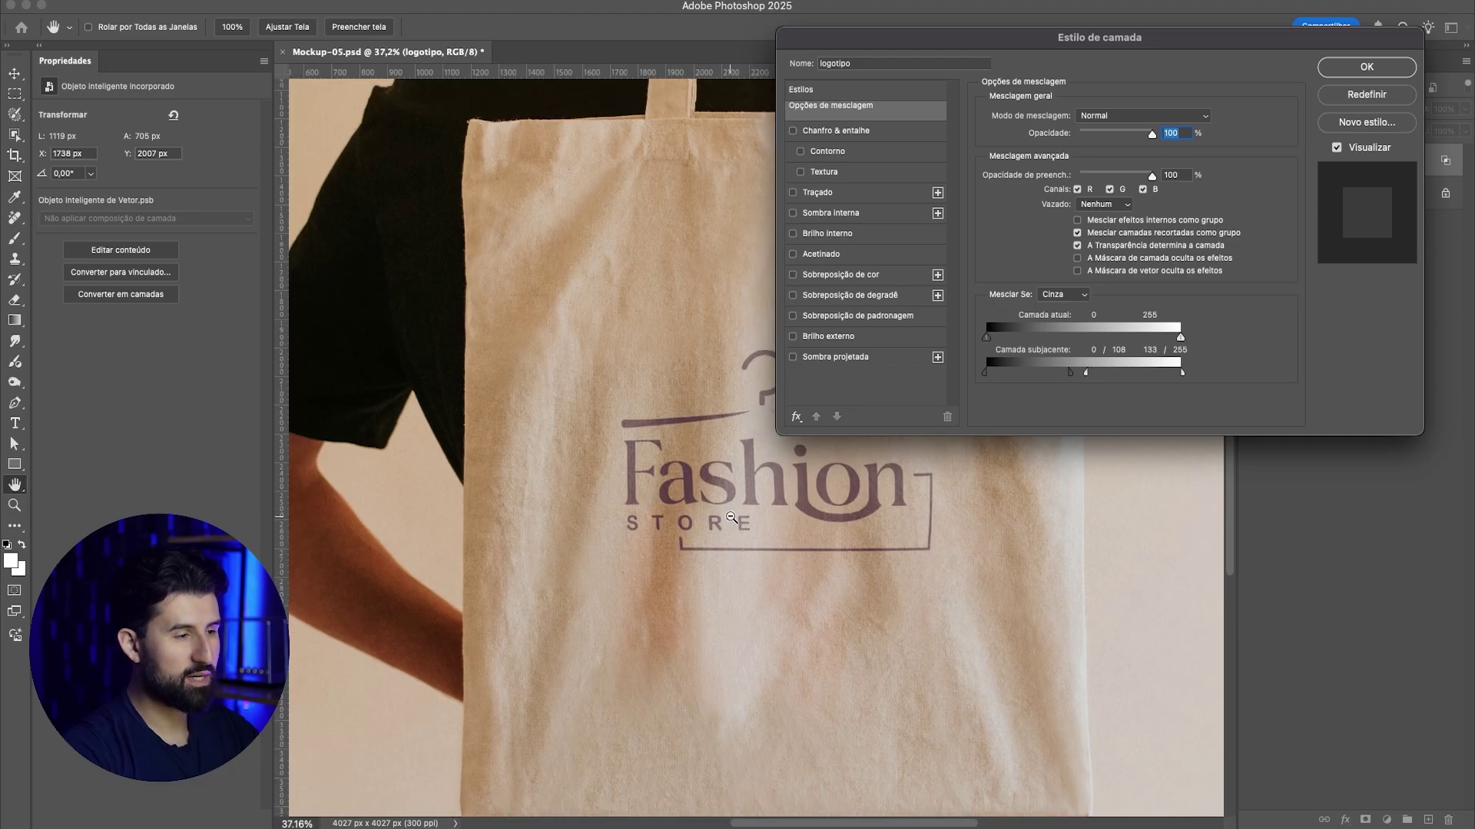
{"action": "left_click_drag", "start_coordinate": [1088, 377], "coordinate": [1078, 378]}
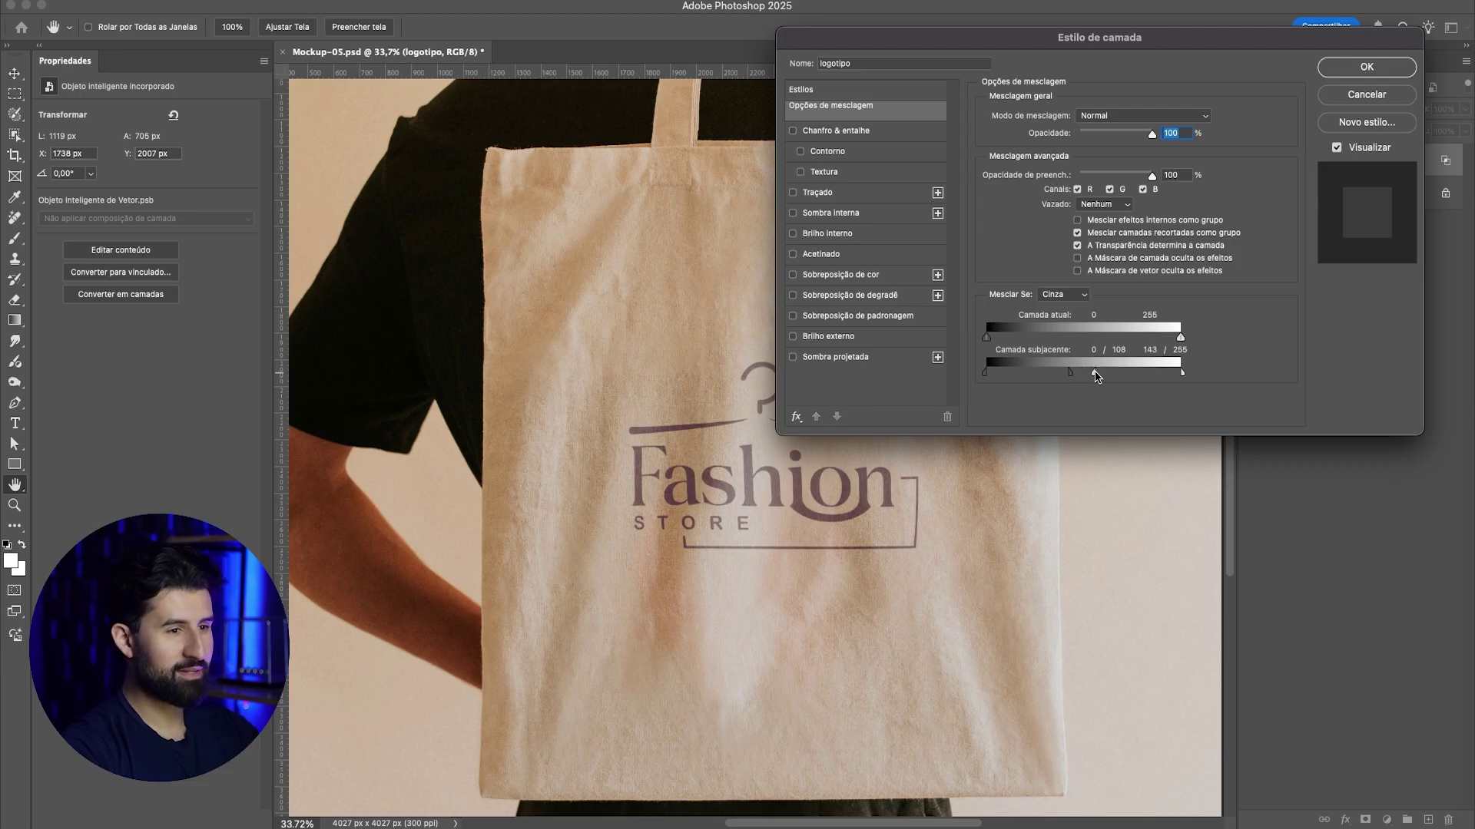
{"action": "left_click_drag", "start_coordinate": [1181, 338], "coordinate": [1086, 374]}
{"action": "left_click_drag", "start_coordinate": [1109, 54], "coordinate": [1102, 23]}
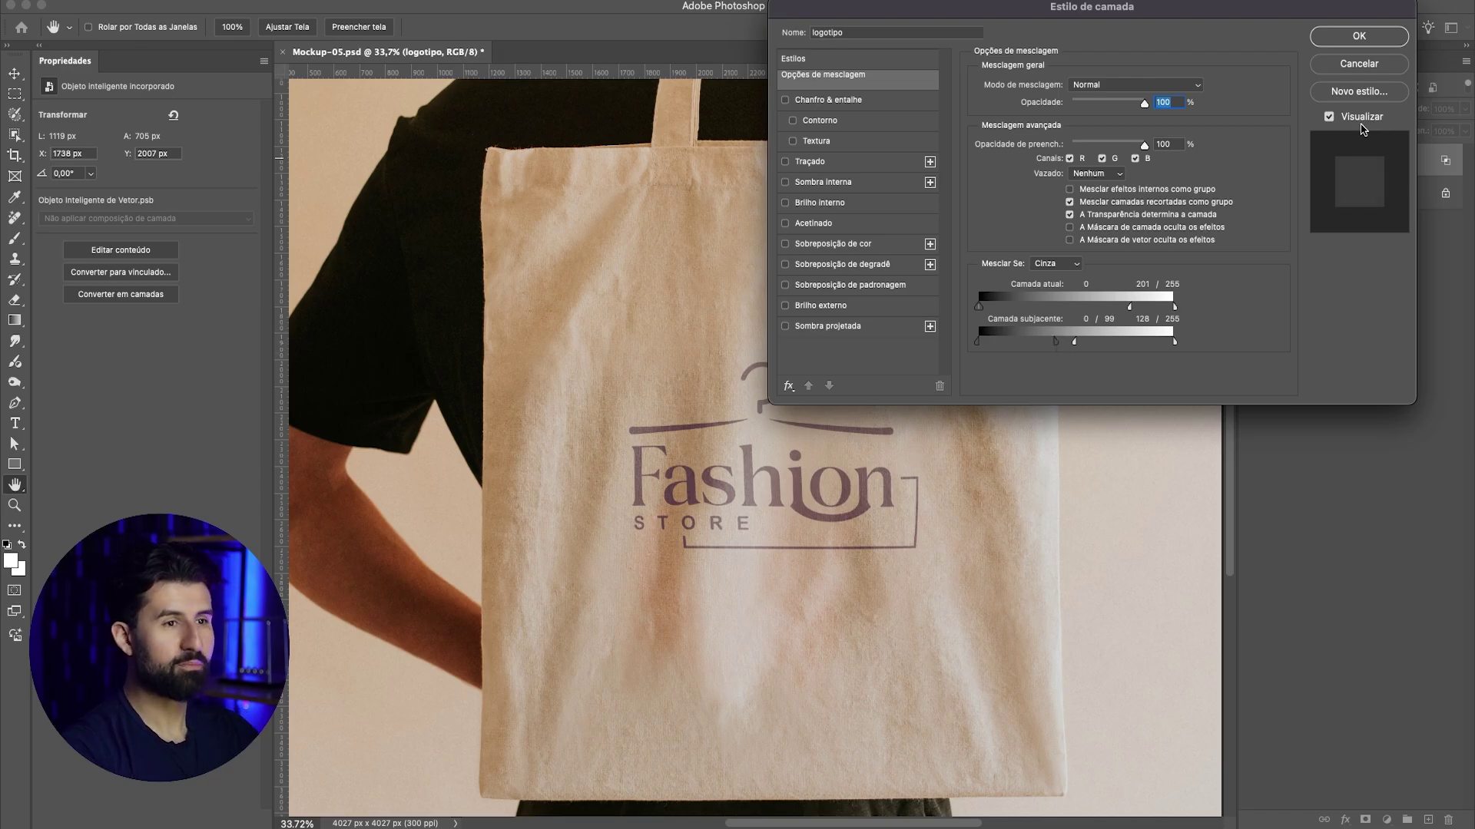
{"action": "left_click", "coordinate": [1359, 37]}
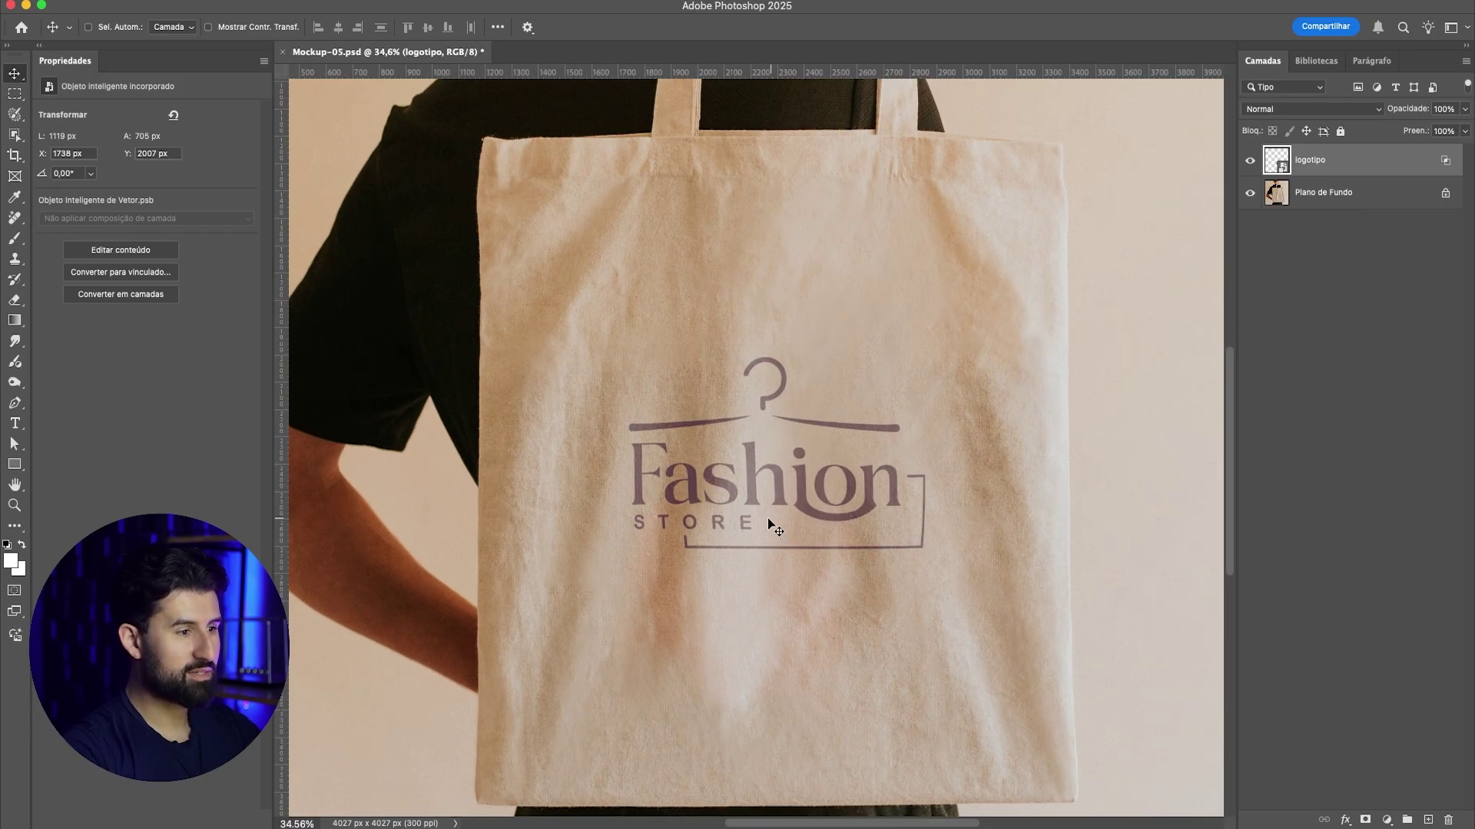
Step: Warp the logotipo layer, nudging the mesh around the Fashion lettering slightly so the logo follows the tote bag's fabric folds
{"action": "scroll", "coordinate": [725, 526], "scroll_direction": "up", "scroll_amount": 1}
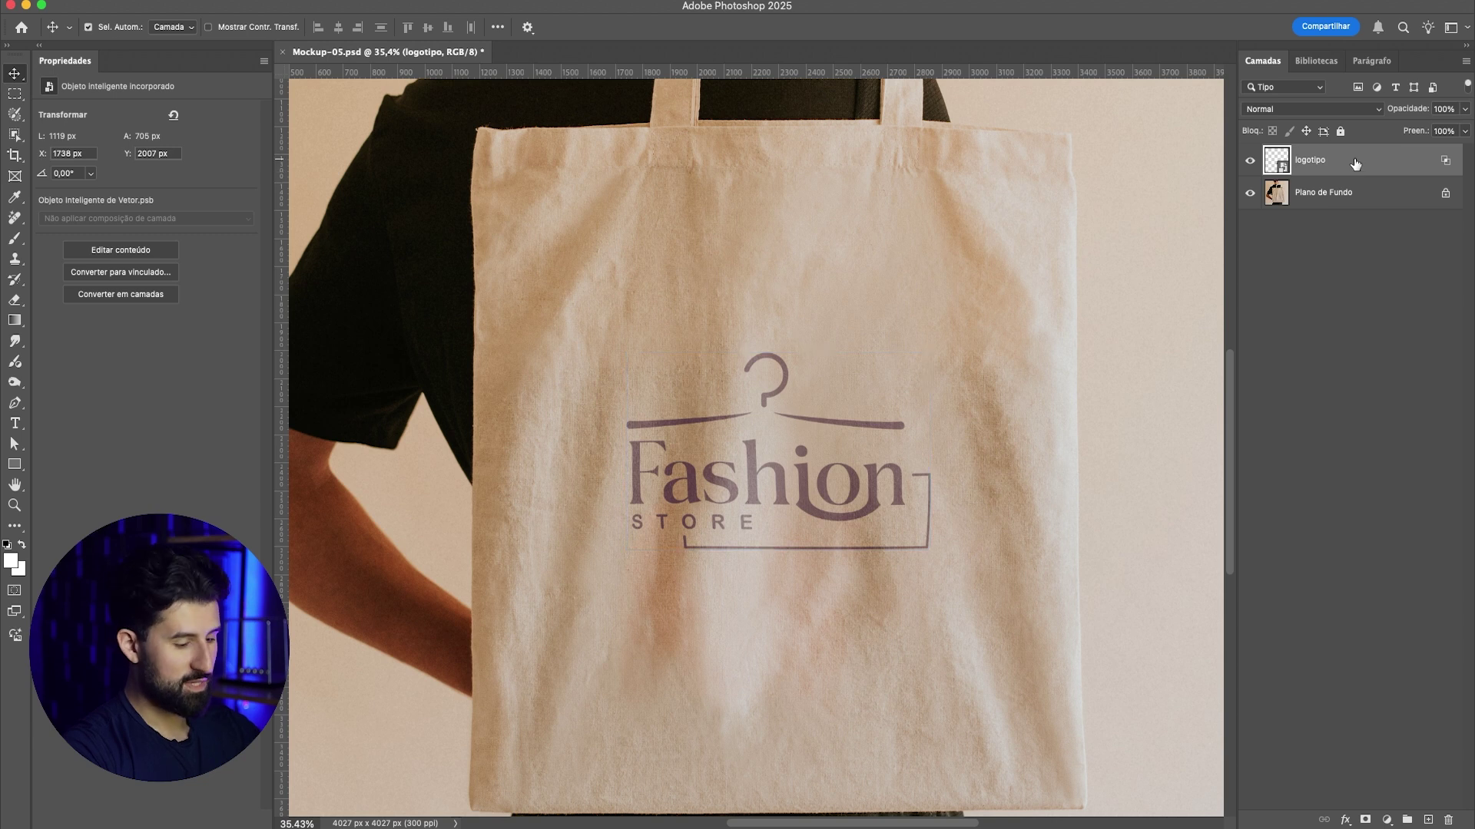
{"action": "key", "text": "super+t"}
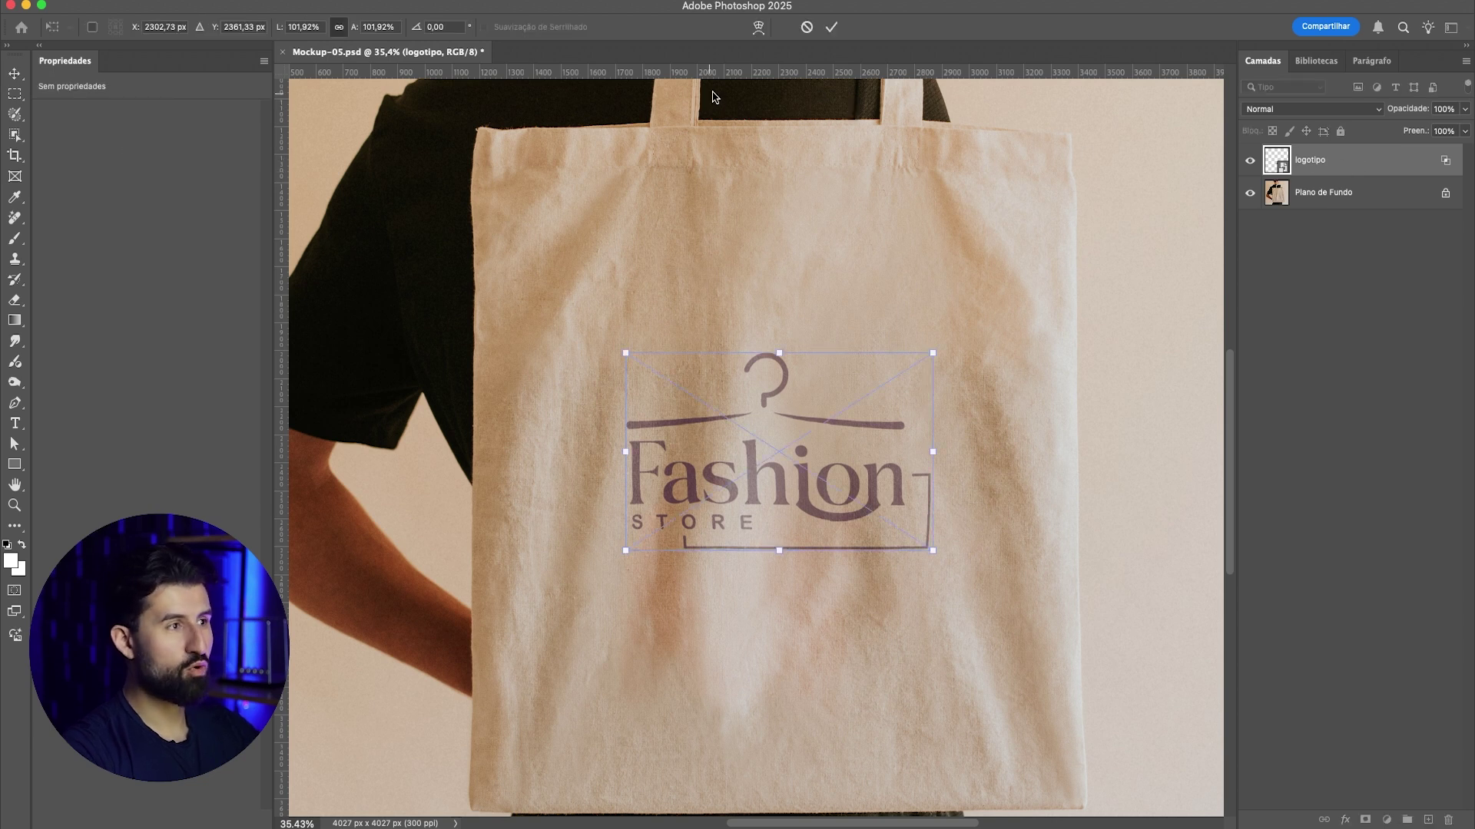
{"action": "left_click", "coordinate": [759, 28]}
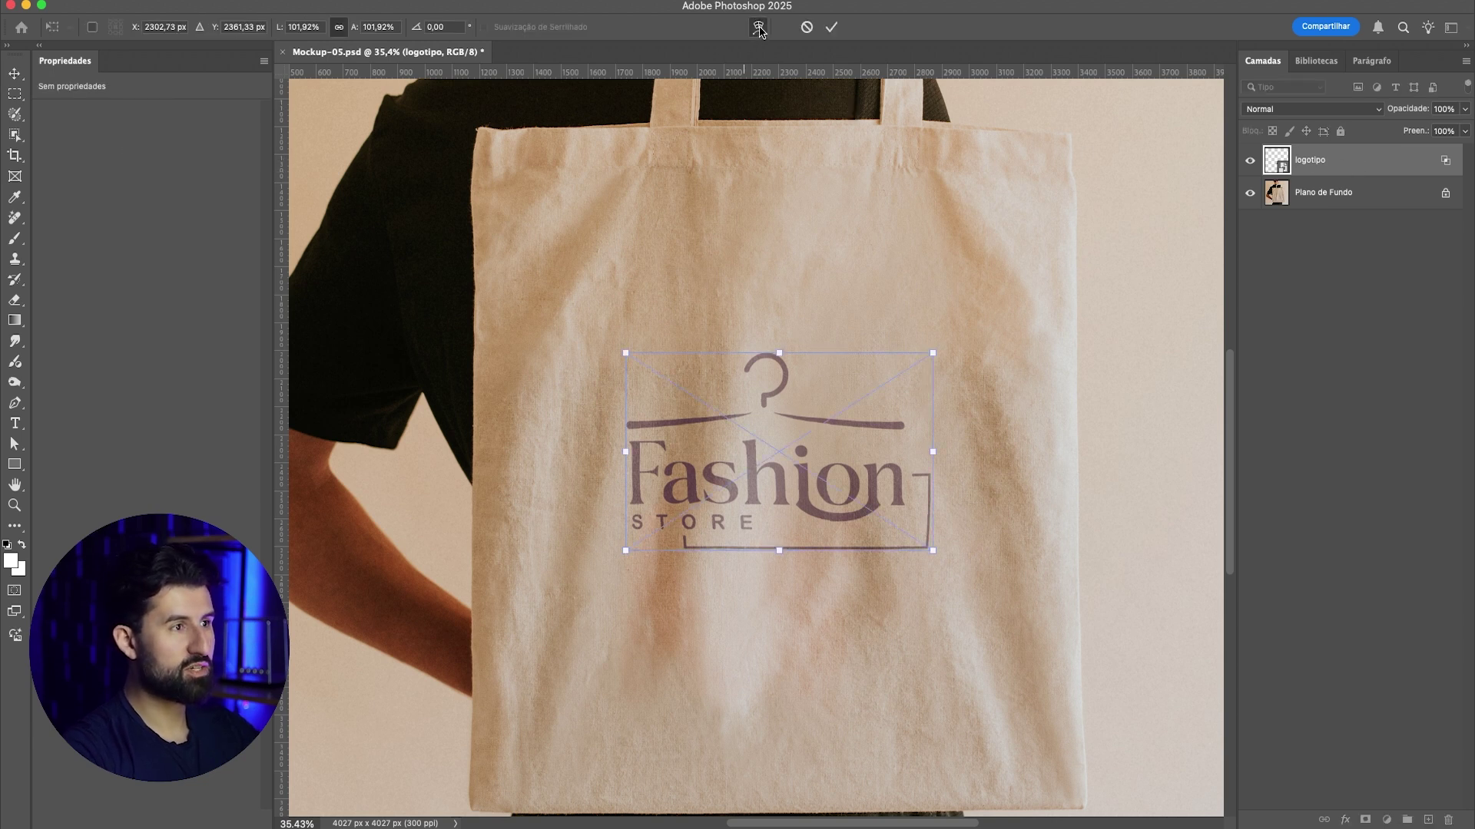
{"action": "scroll", "coordinate": [763, 482], "scroll_direction": "up", "scroll_amount": 2}
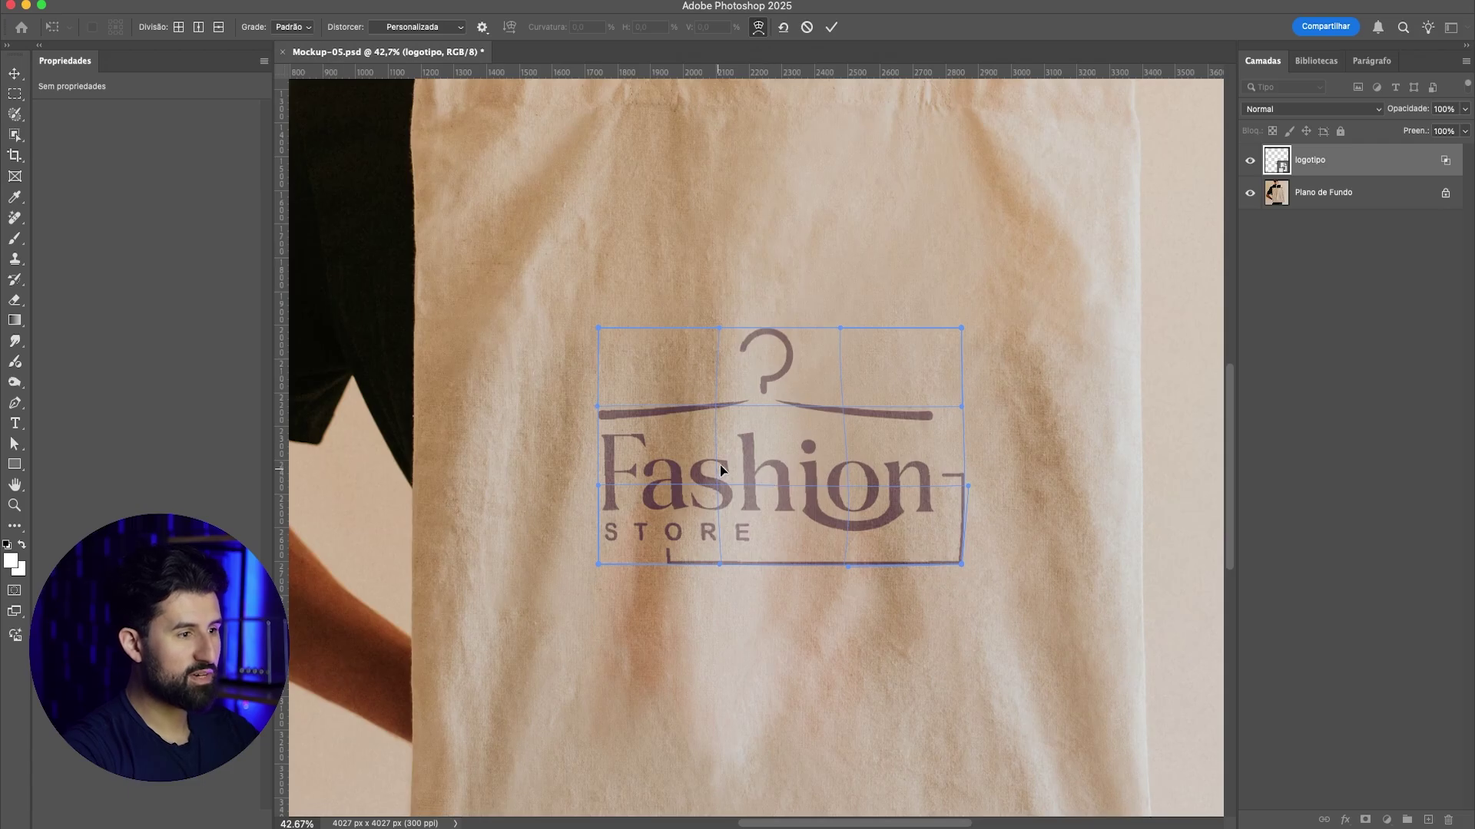
{"action": "left_click_drag", "start_coordinate": [851, 484], "coordinate": [850, 486]}
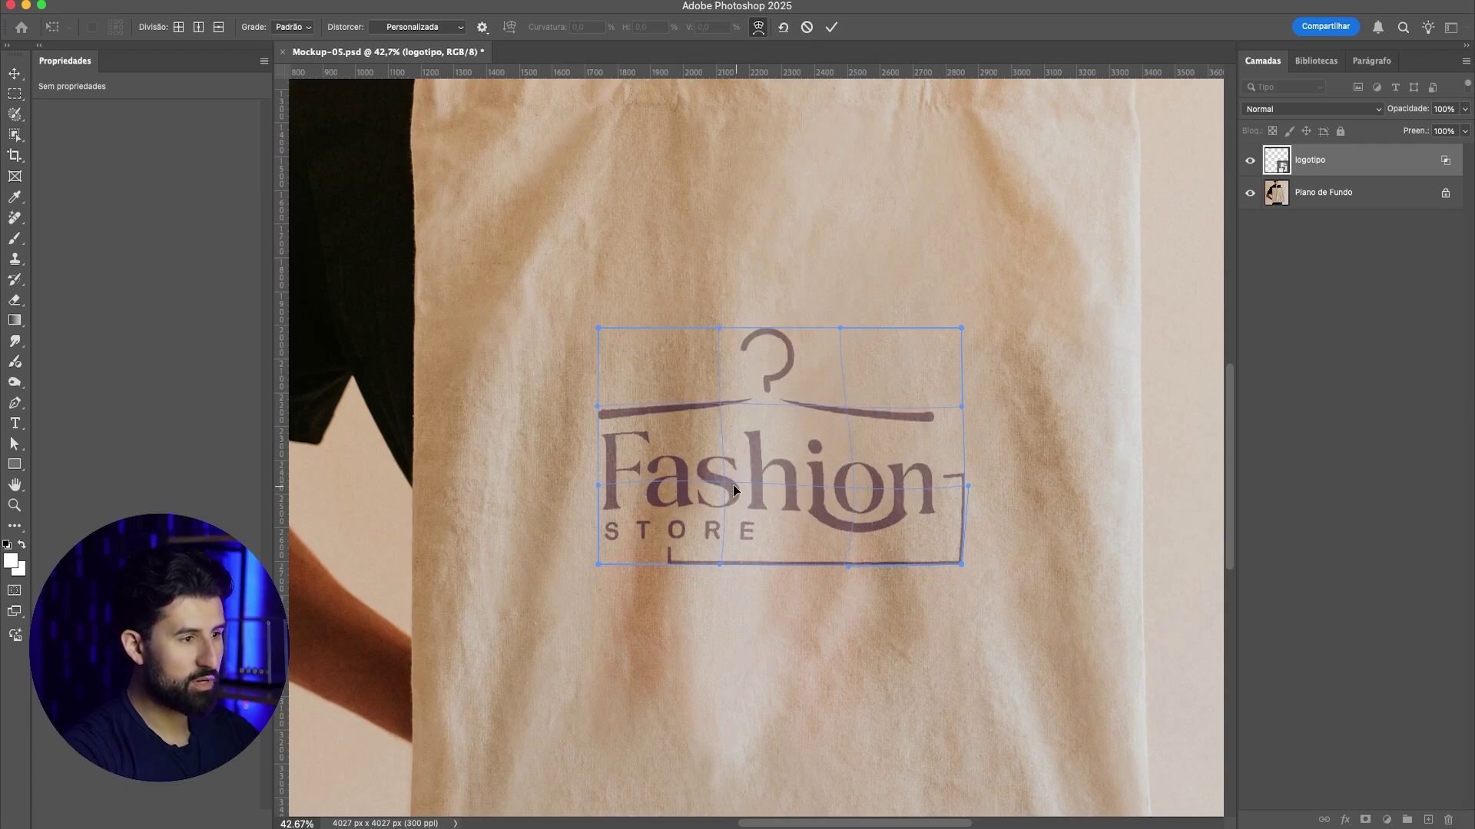
{"action": "left_click_drag", "start_coordinate": [723, 478], "coordinate": [709, 480]}
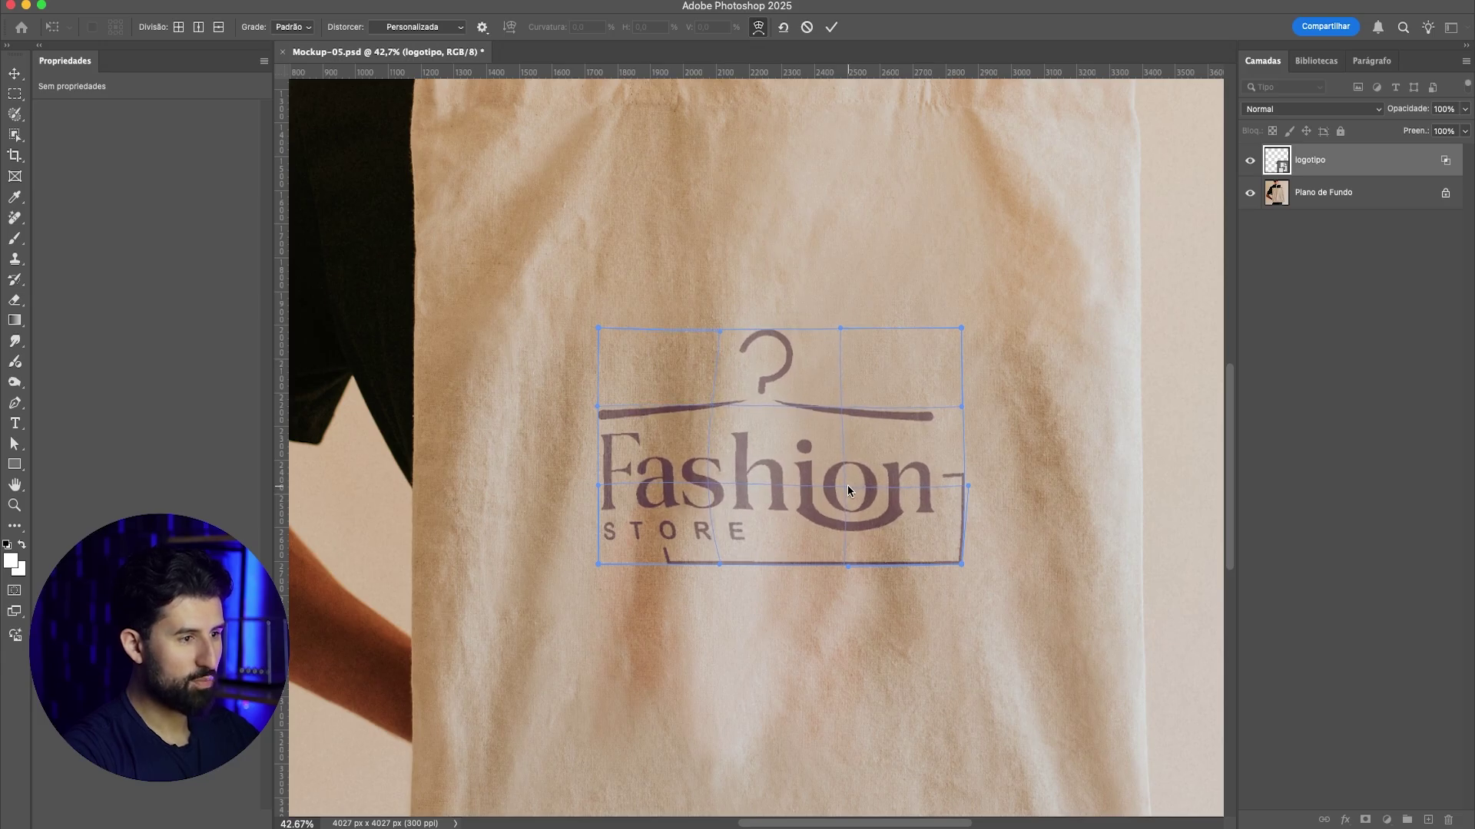
{"action": "left_click", "coordinate": [831, 27]}
Step: Examine the tote bag mockup up close and as a whole, checking how the logo blends into the fabric and its folds
{"action": "scroll", "coordinate": [856, 385], "scroll_direction": "down", "scroll_amount": 2}
{"action": "scroll", "coordinate": [855, 384], "scroll_direction": "down", "scroll_amount": 3}
{"action": "scroll", "coordinate": [924, 477], "scroll_direction": "up", "scroll_amount": 3}
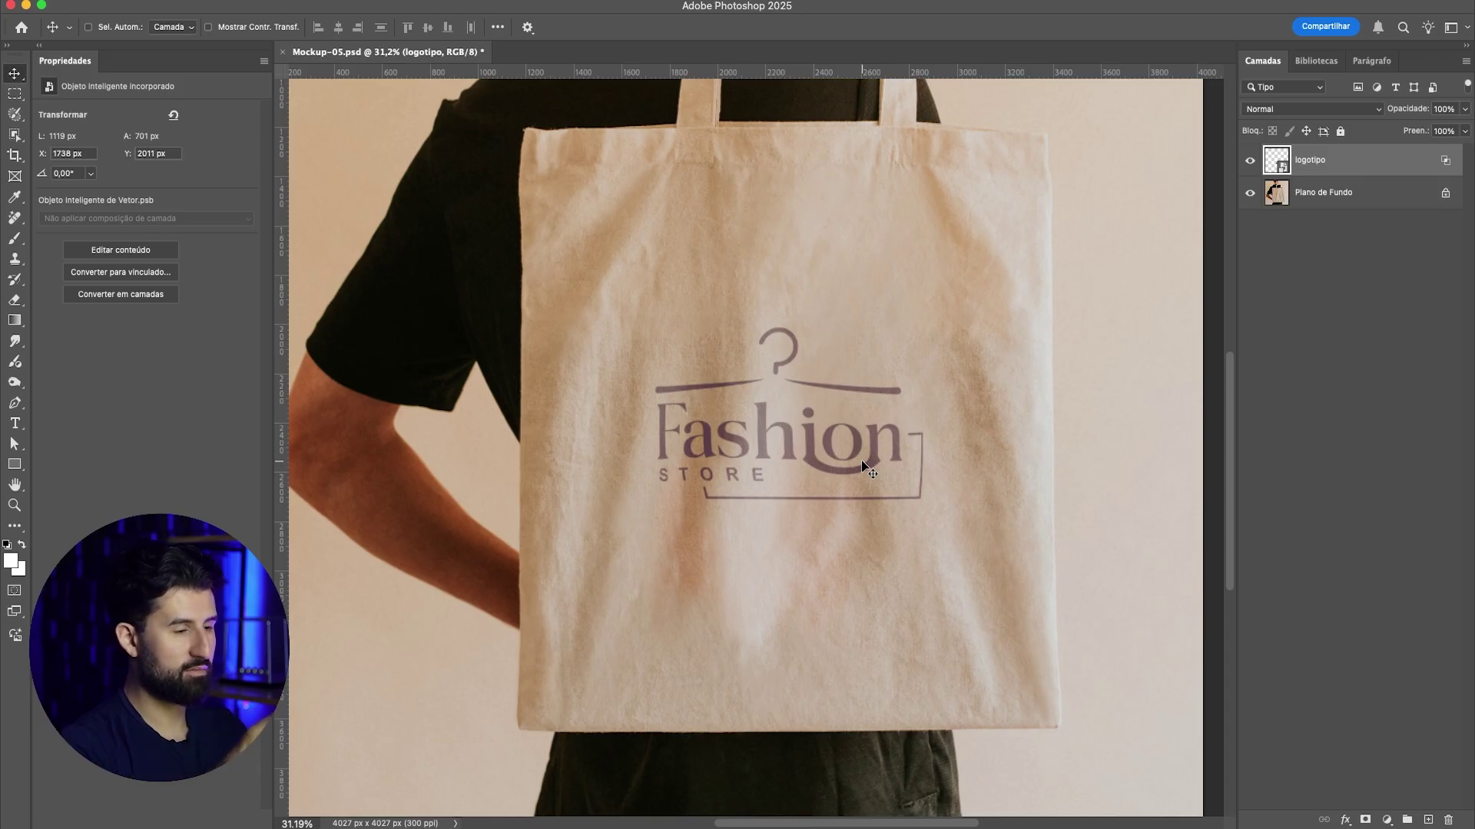
{"action": "scroll", "coordinate": [806, 465], "scroll_direction": "down", "scroll_amount": 1}
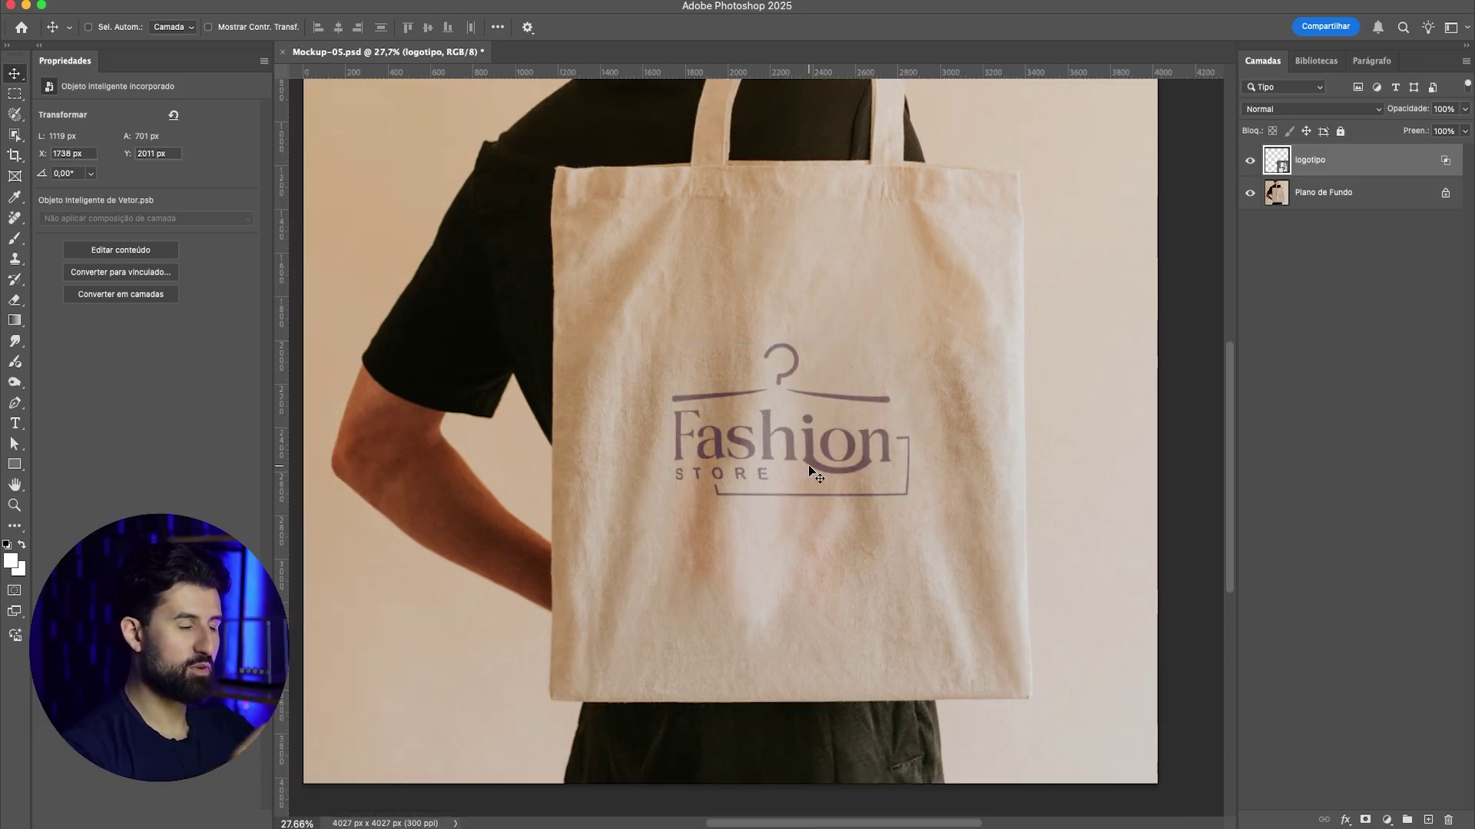
{"action": "scroll", "coordinate": [781, 459], "scroll_direction": "up", "scroll_amount": 1}
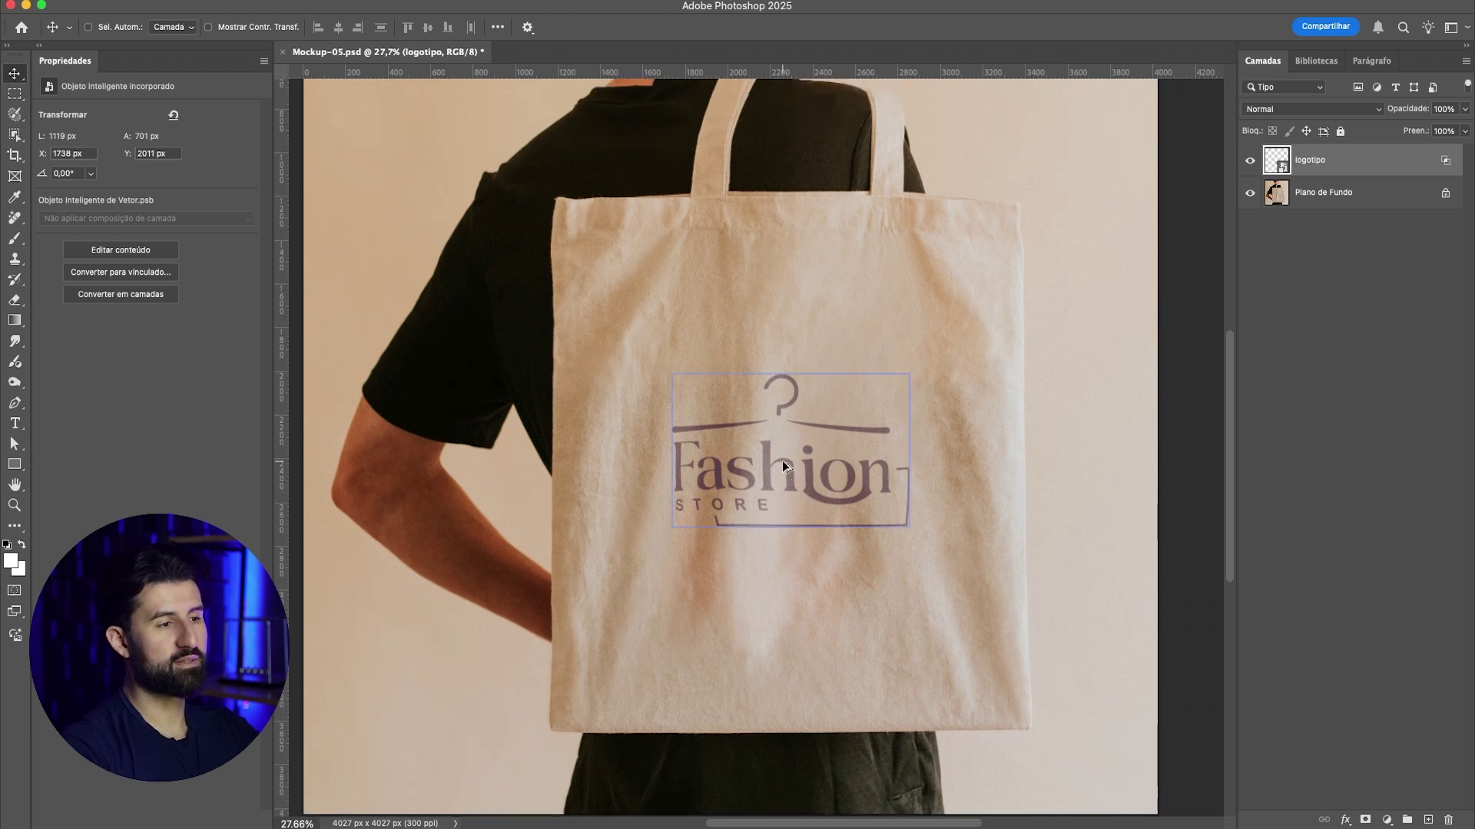
{"action": "scroll", "coordinate": [782, 459], "scroll_direction": "down", "scroll_amount": 3}
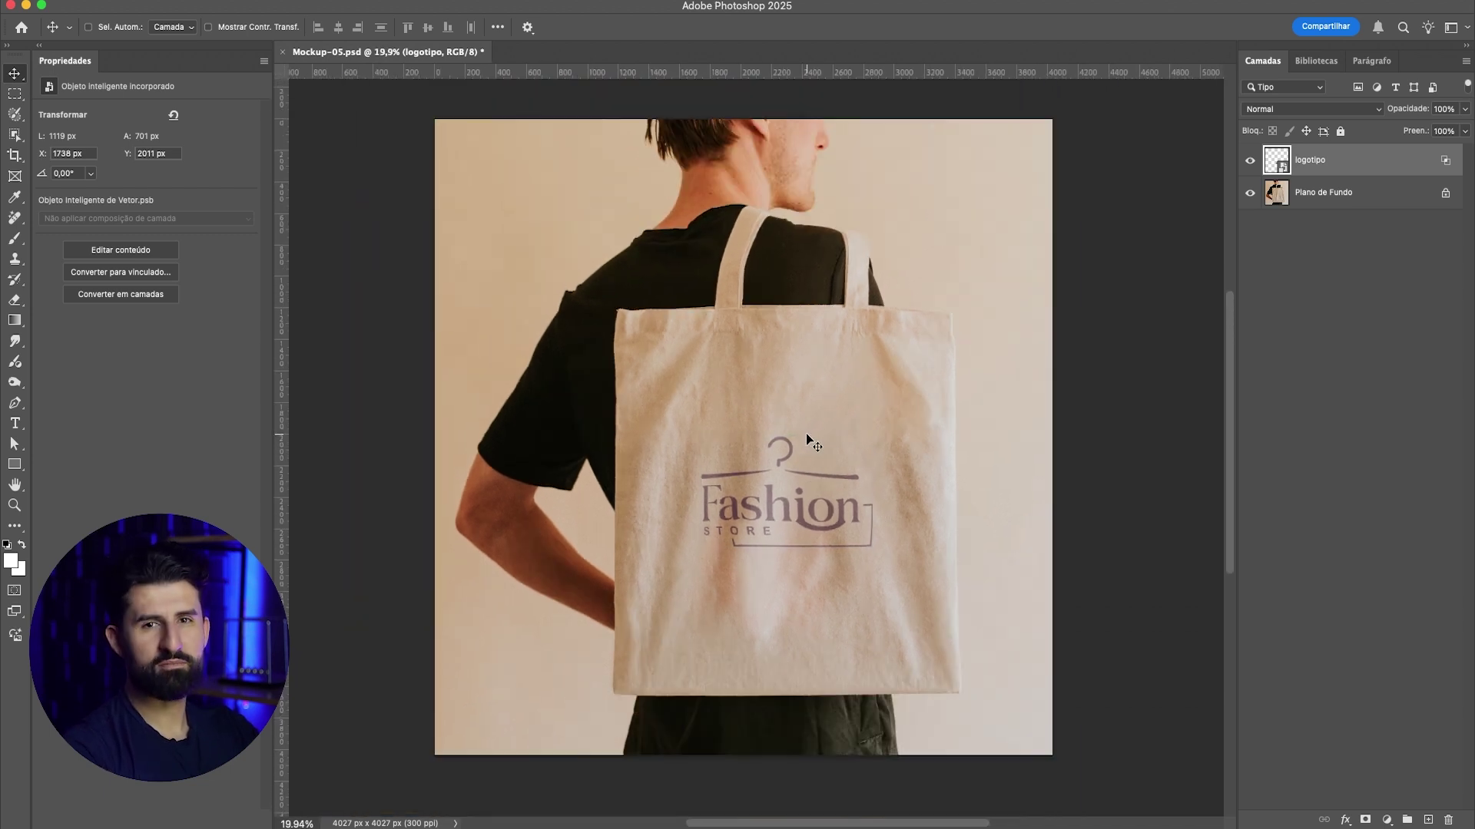
{"action": "scroll", "coordinate": [806, 435], "scroll_direction": "up", "scroll_amount": 1}
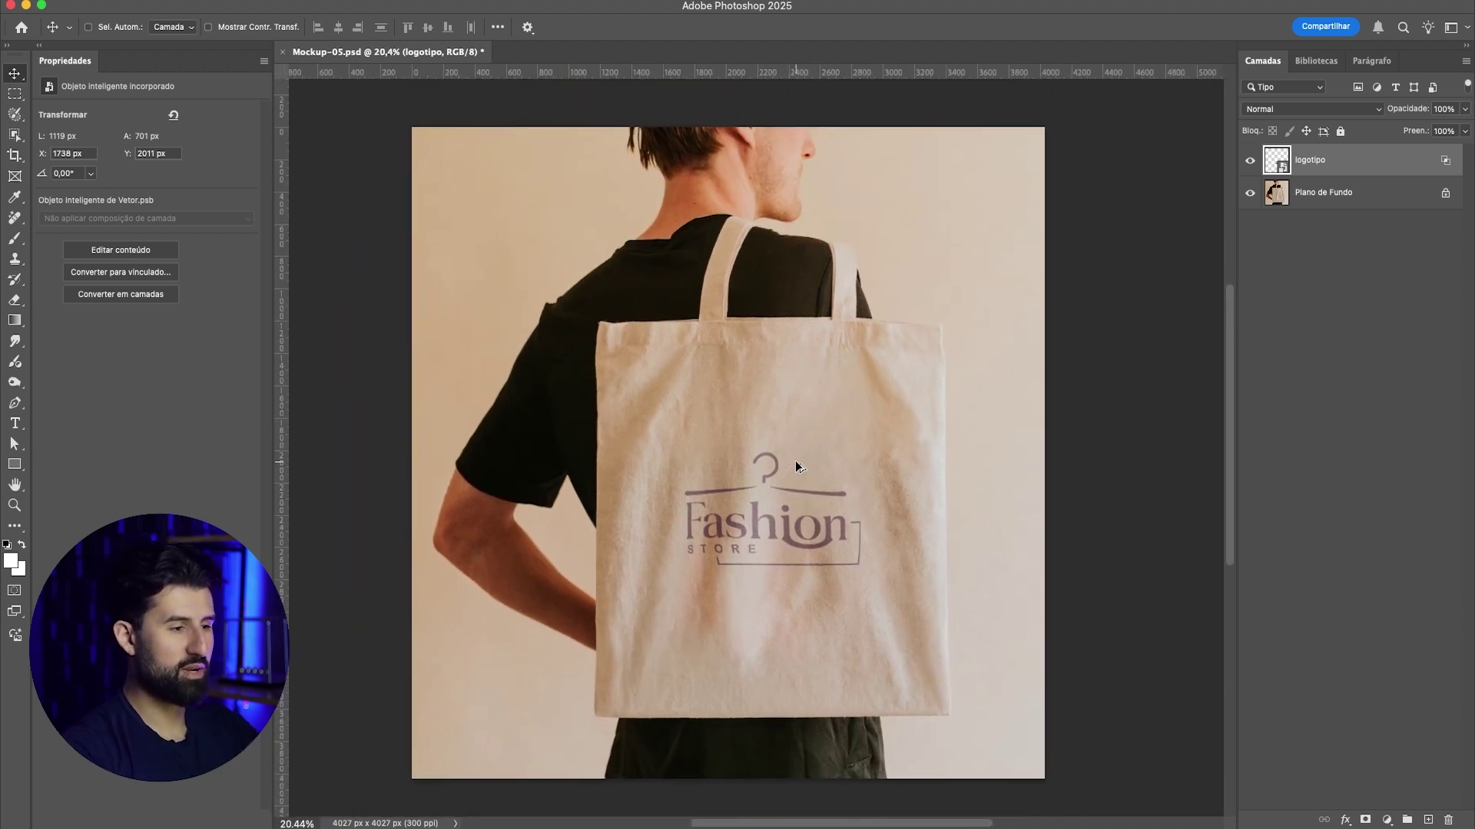
{"action": "scroll", "coordinate": [795, 465], "scroll_direction": "up", "scroll_amount": 1}
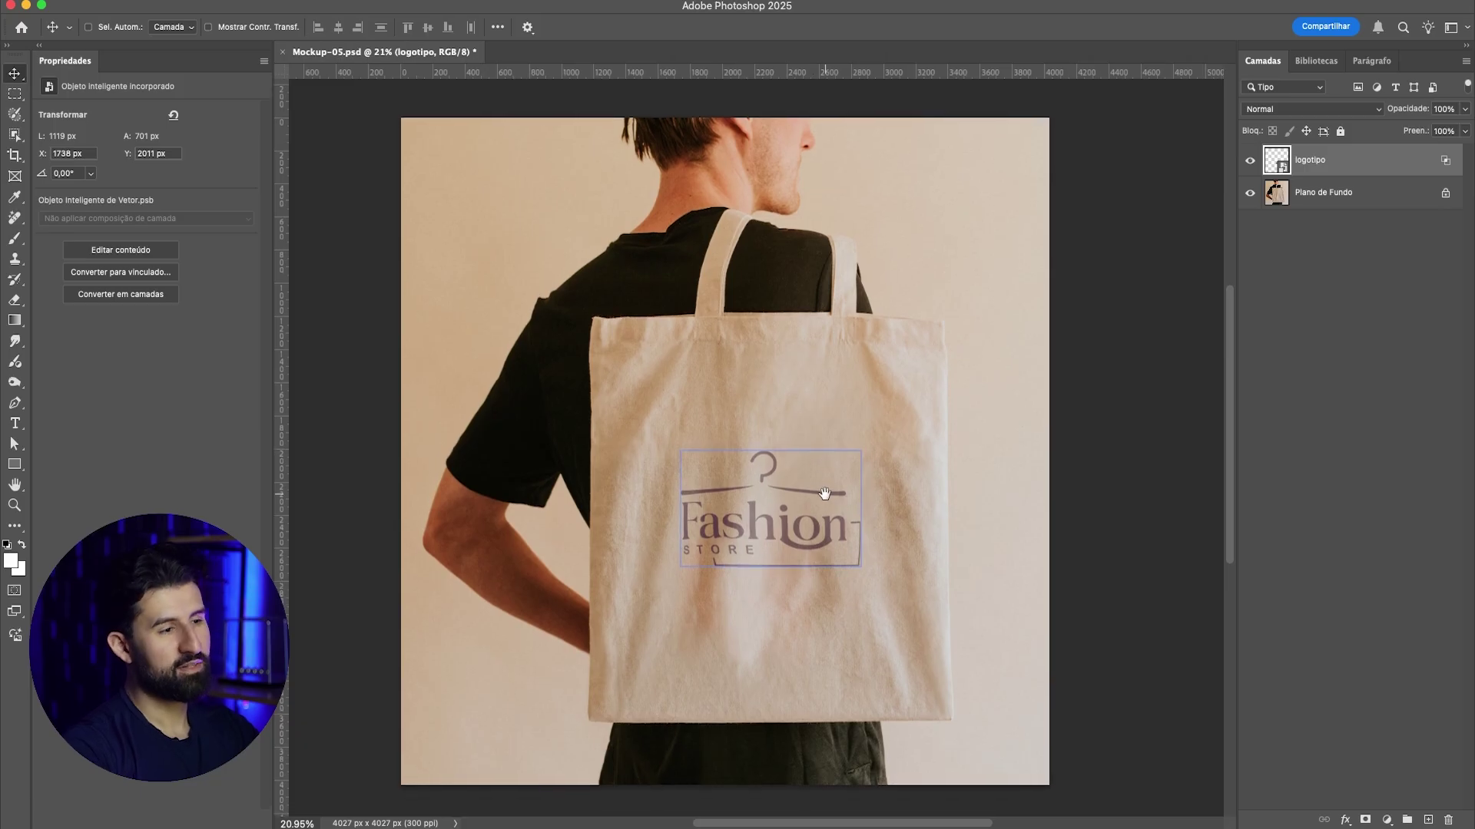